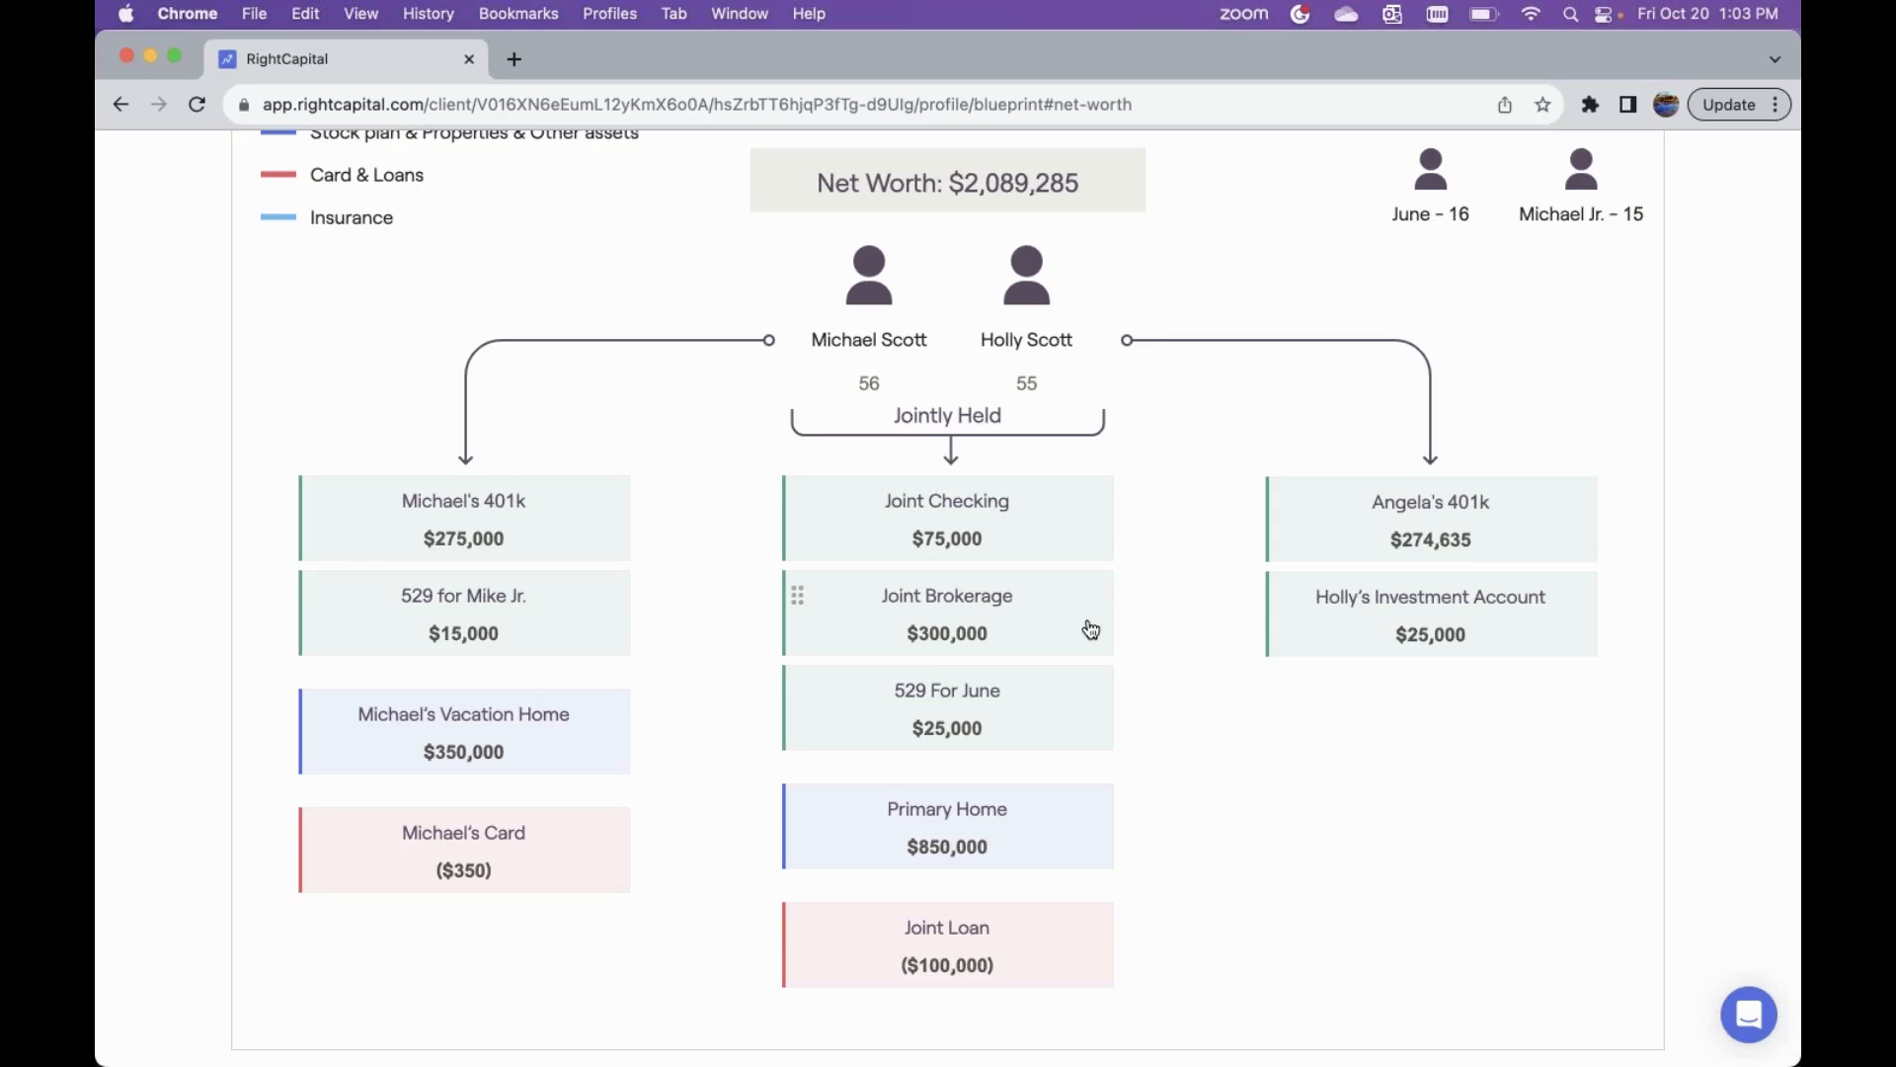
# - Examine the accounts, properties and debts in the Blueprint's net worth map by owner
pyautogui.scroll(1, 1178, 538)
pyautogui.scroll(1, 1178, 538)
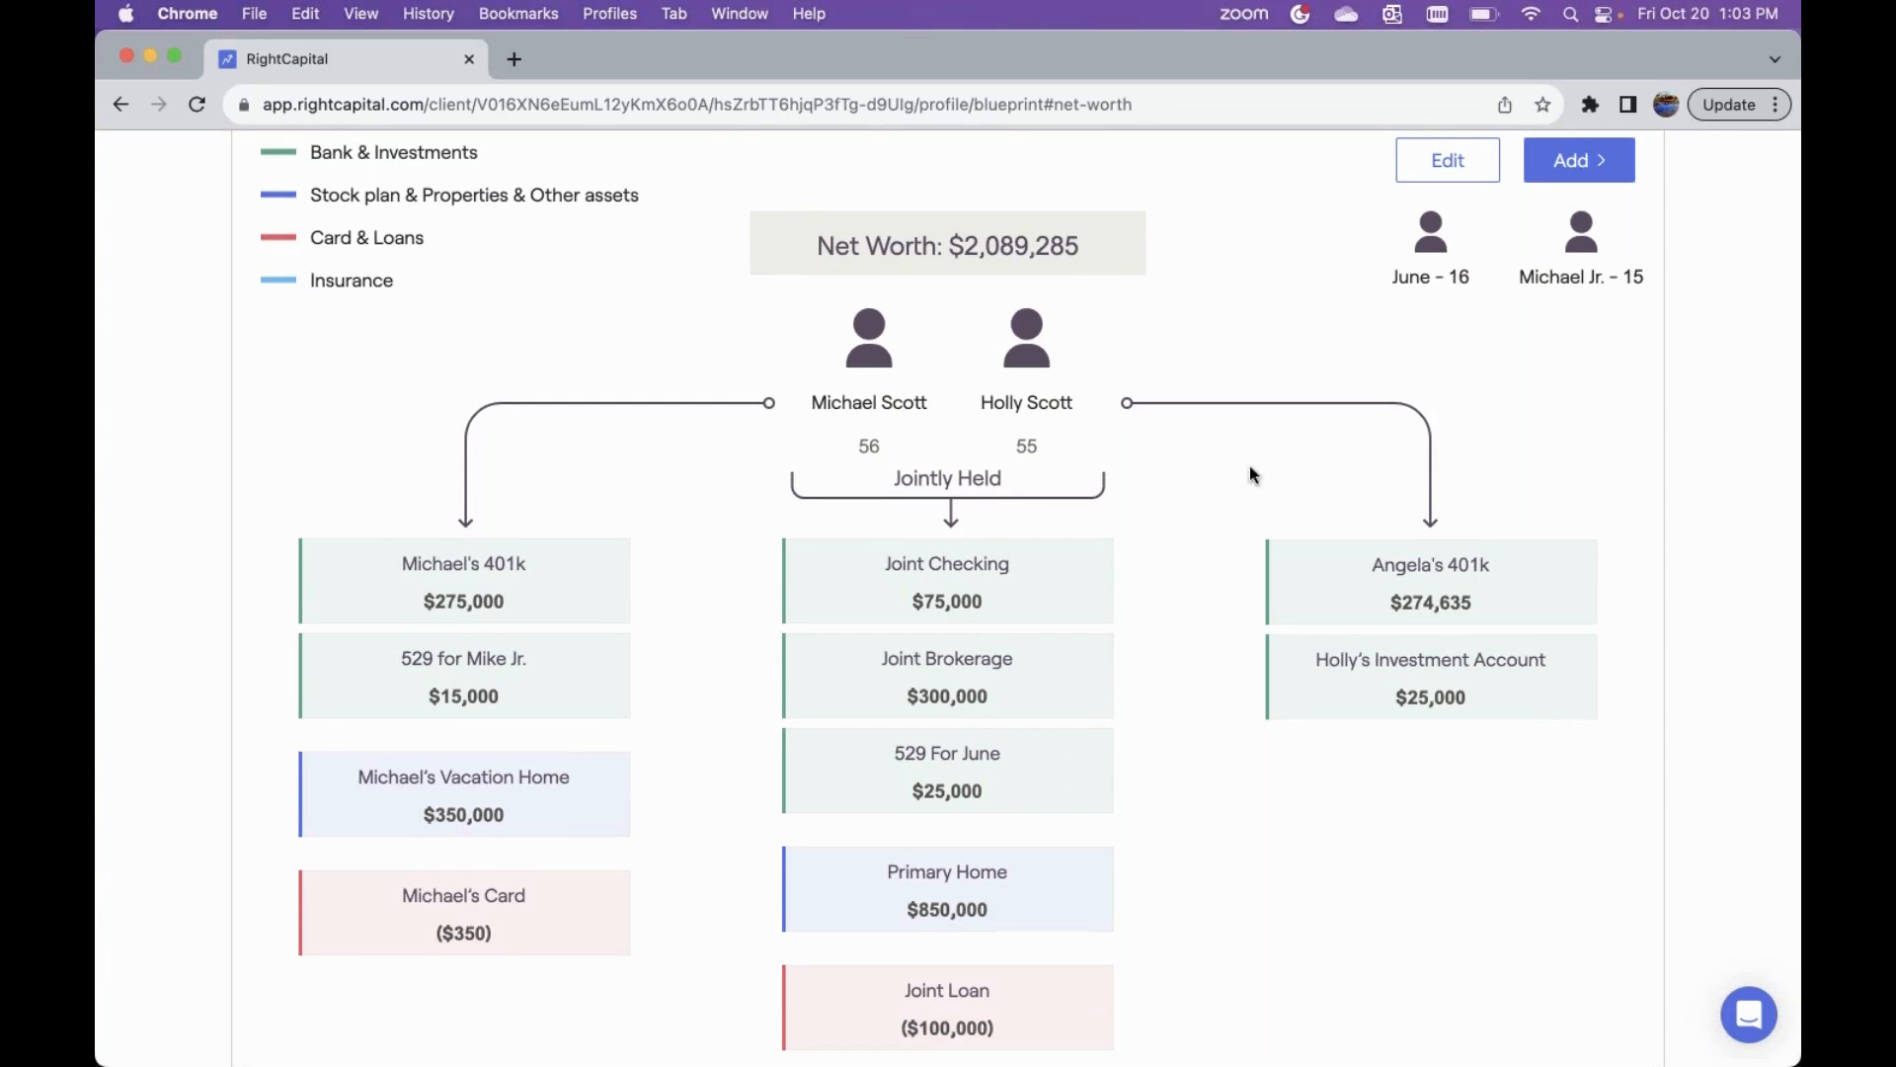
pyautogui.scroll(-1, 990, 538)
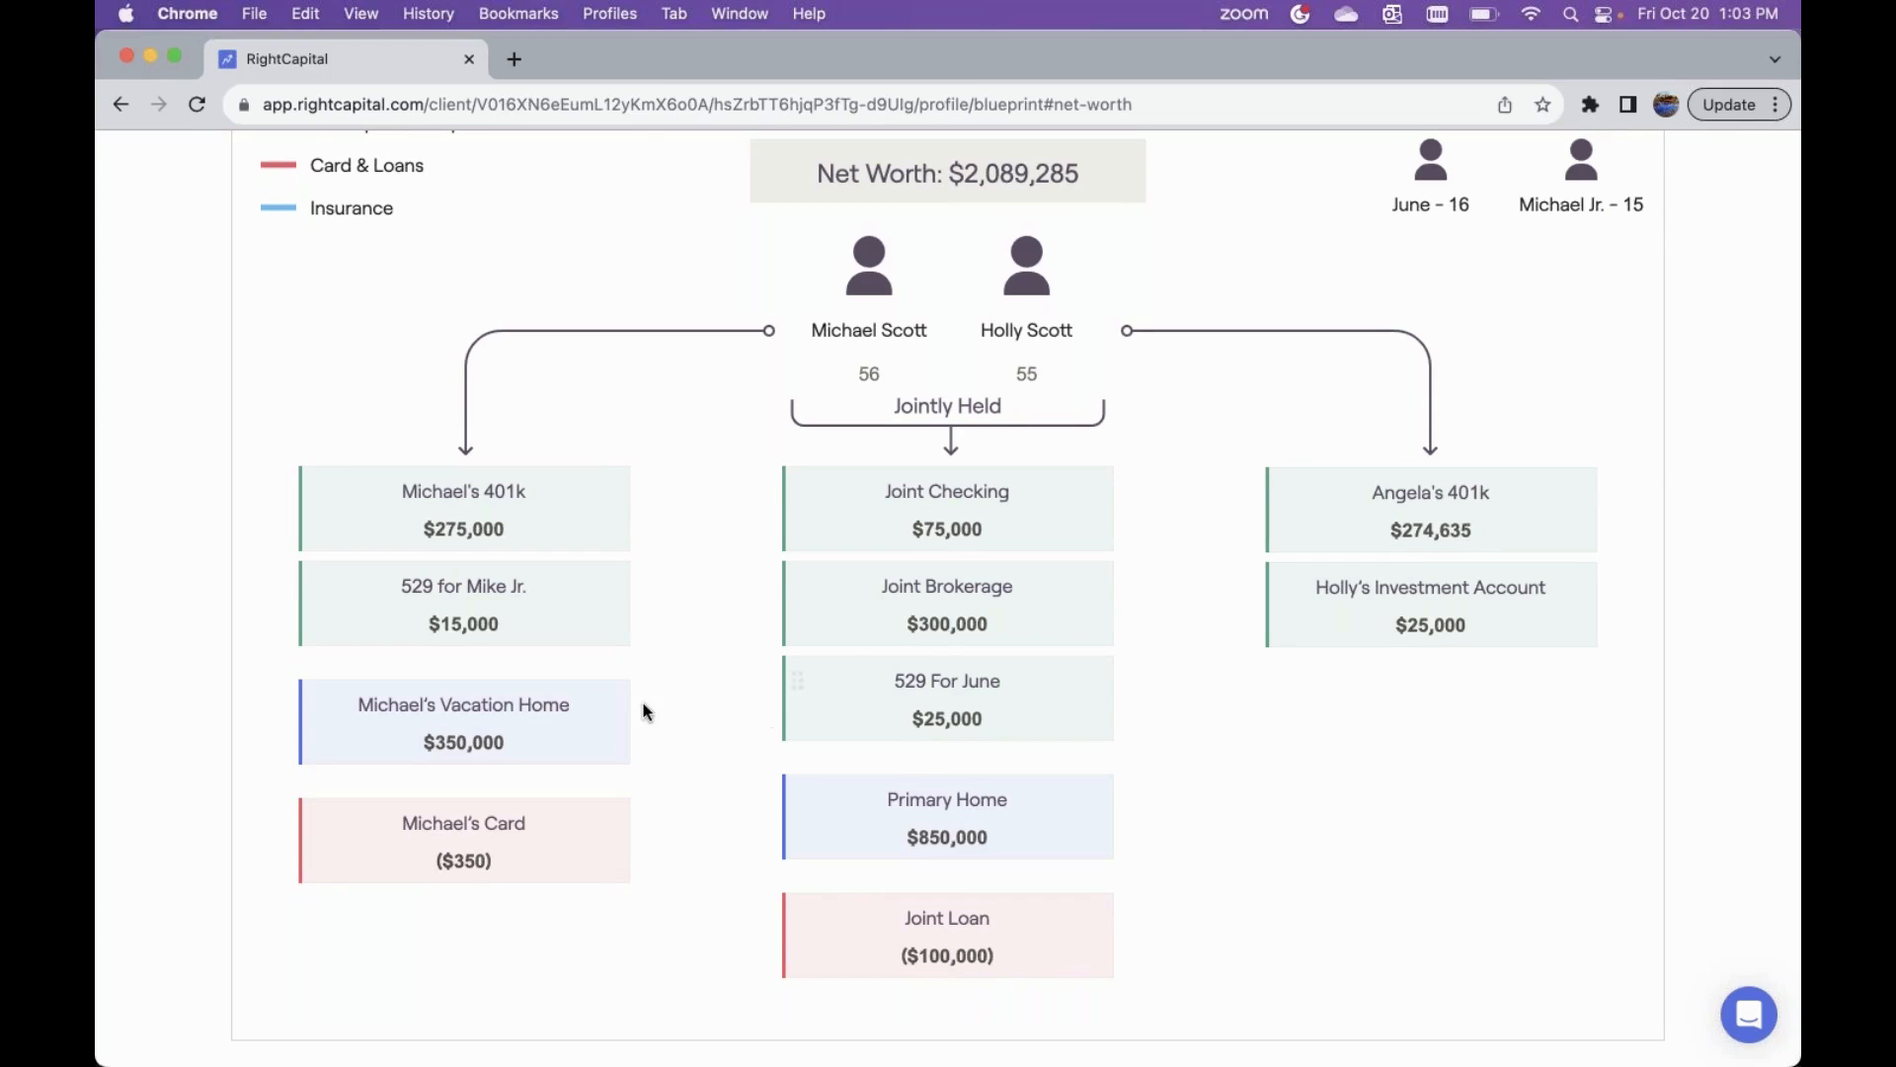
# - Open the Blueprint's goals timeline and examine the education, relocation and retirement goals from 2025 through 2060
pyautogui.scroll(5, 644, 712)
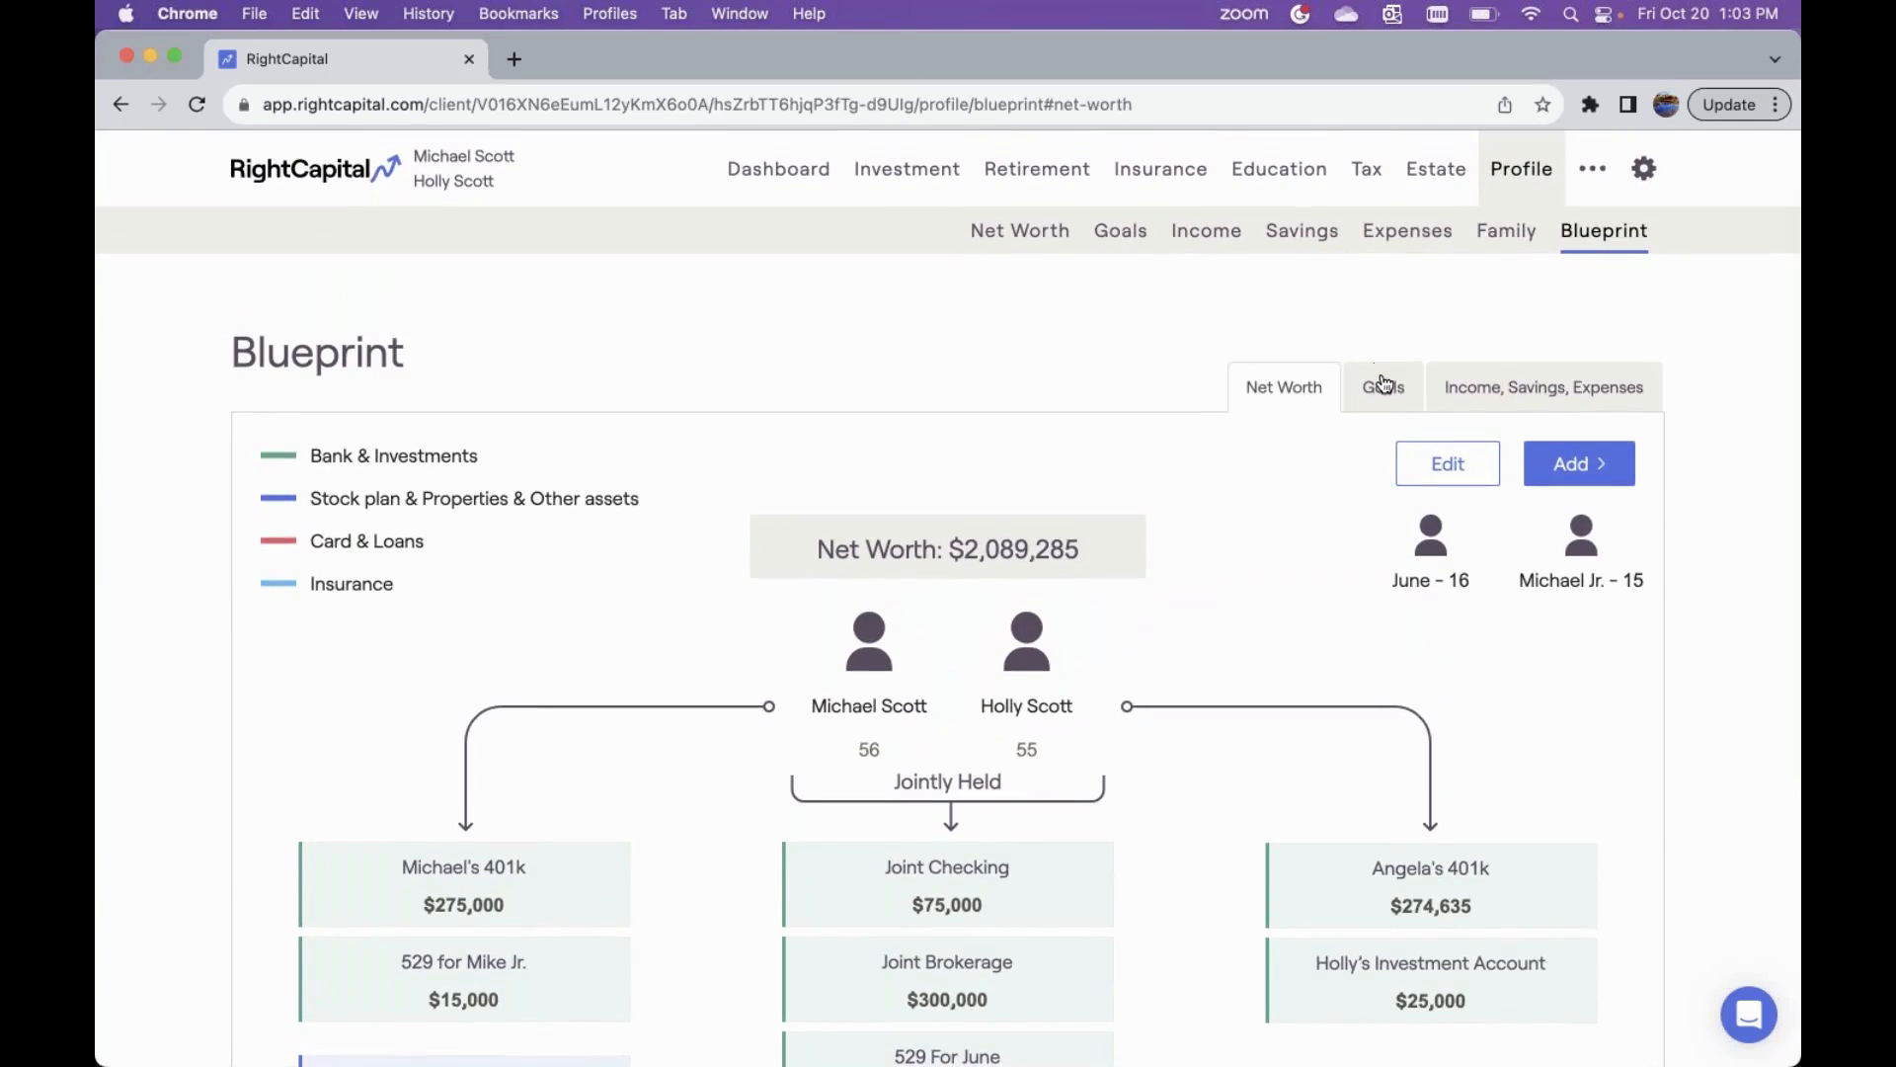
pyautogui.click(1380, 385)
pyautogui.scroll(-2, 1183, 573)
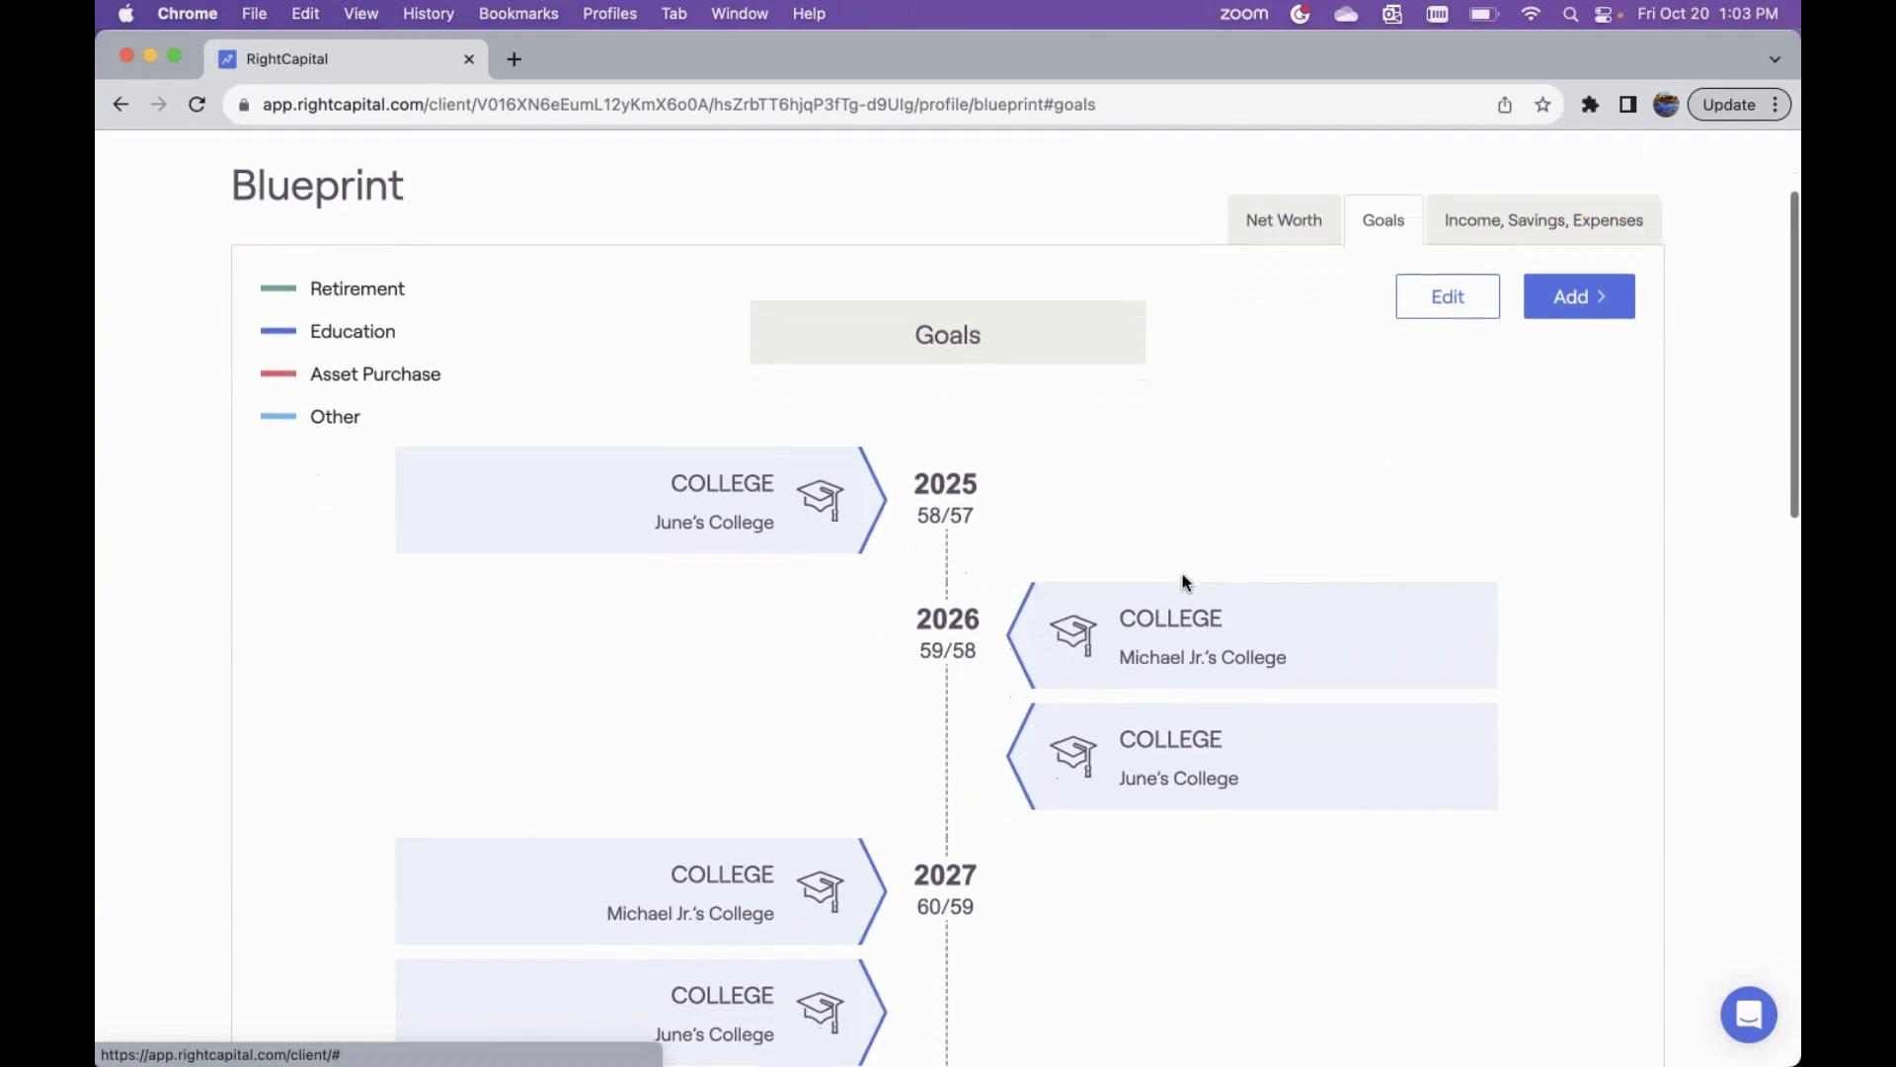
pyautogui.scroll(-2, 1185, 583)
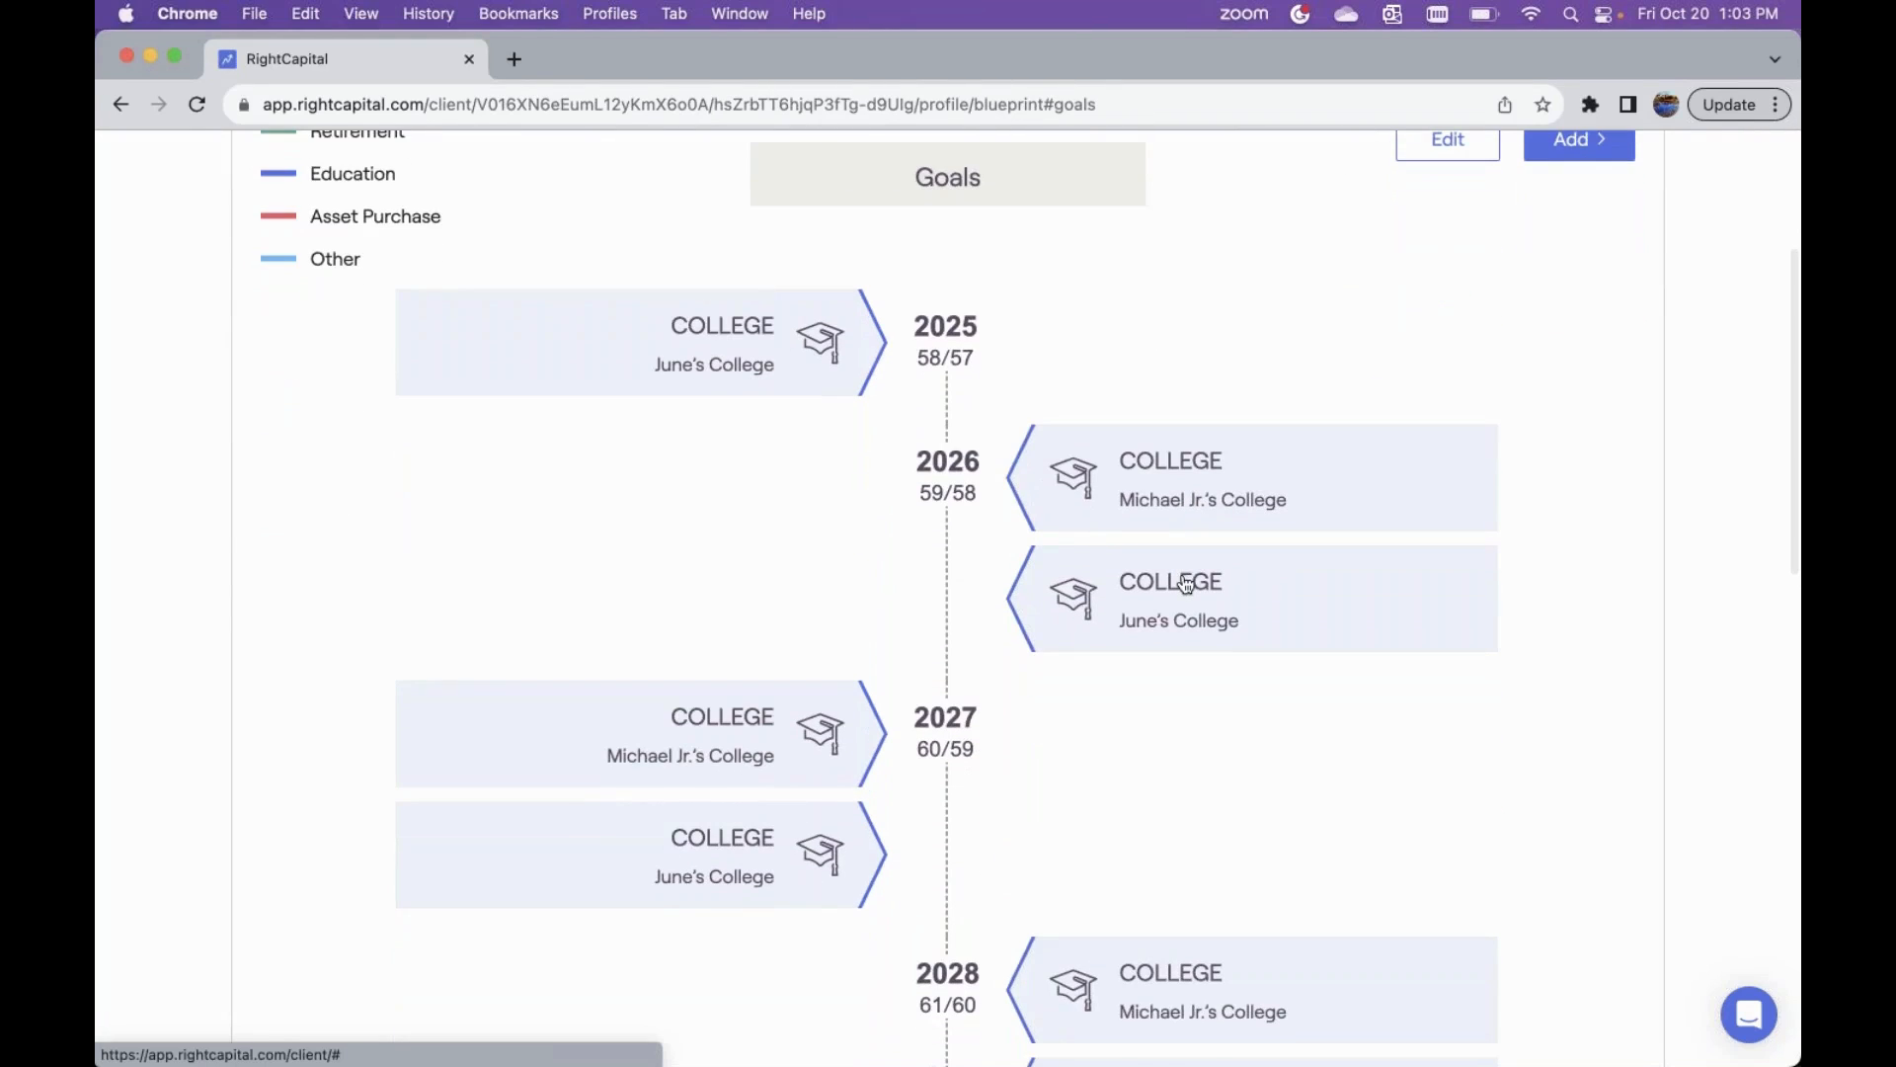
pyautogui.scroll(-1, 1186, 585)
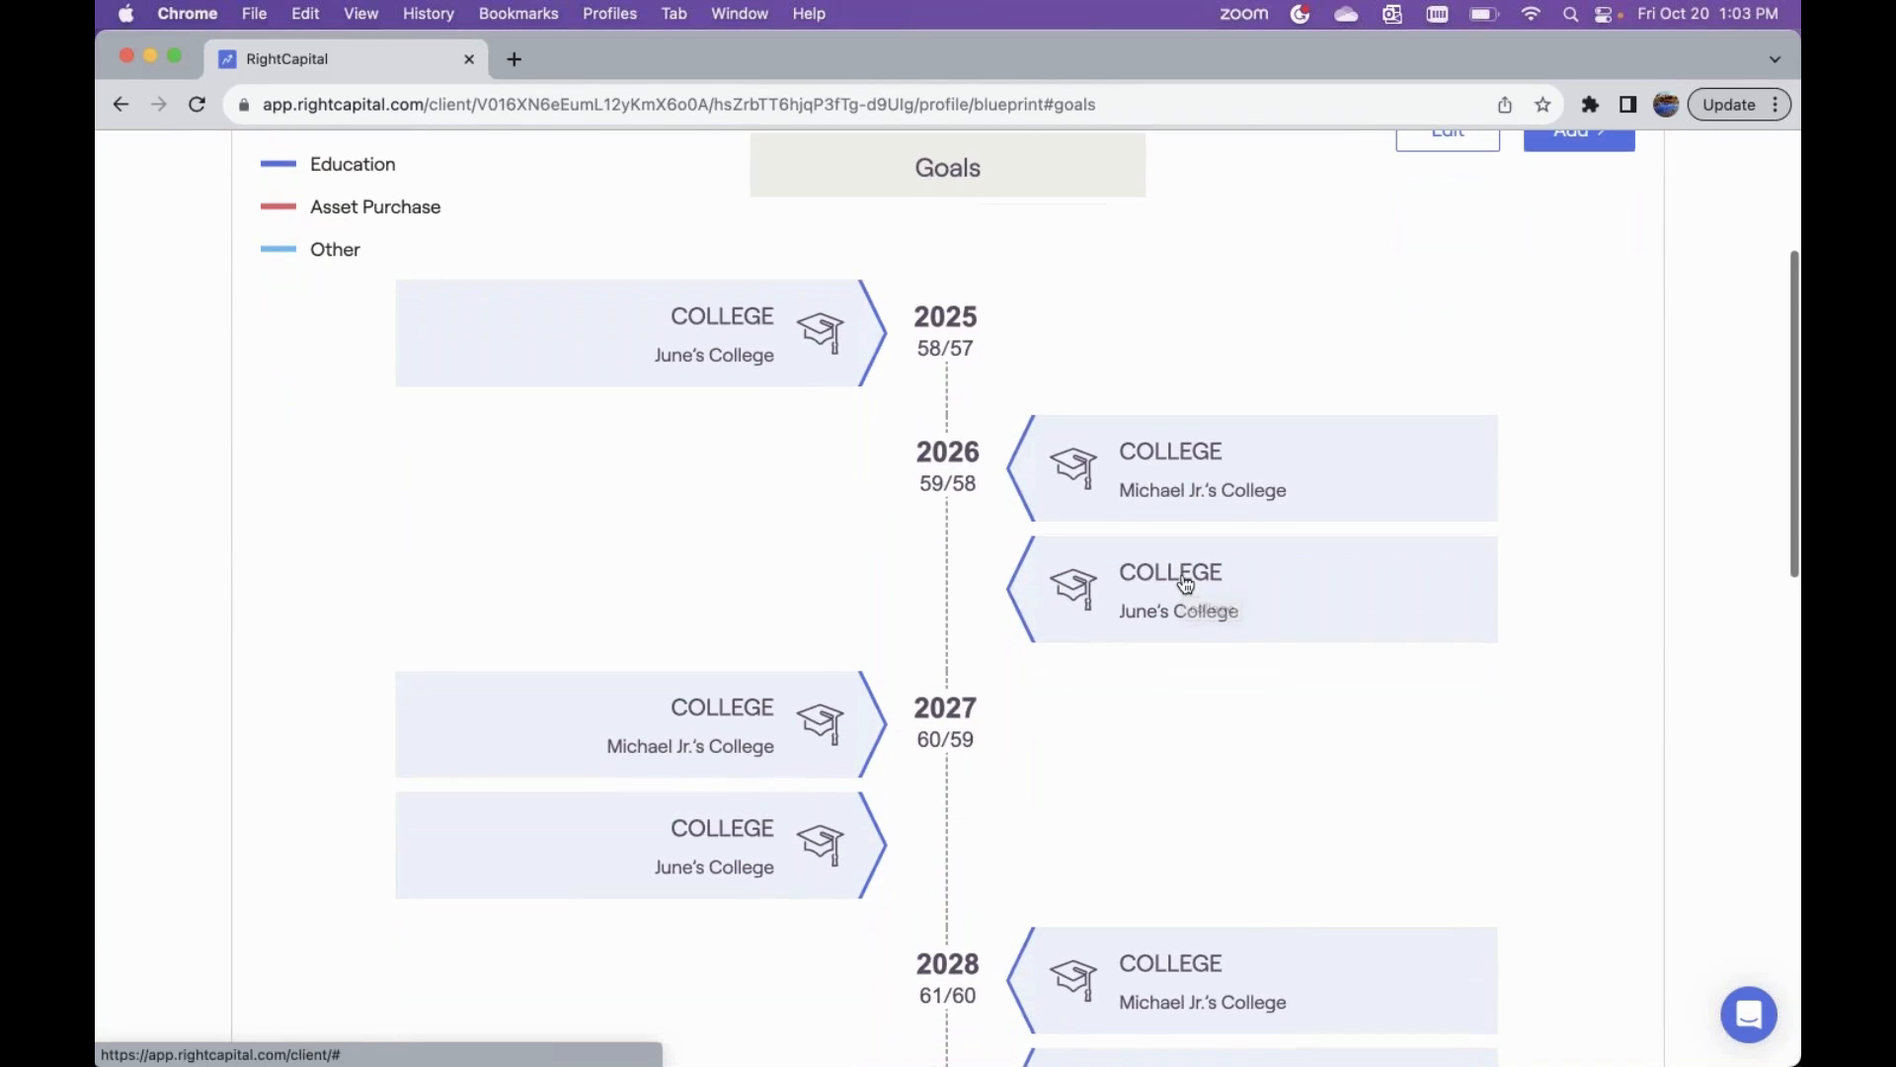
pyautogui.scroll(-2, 1185, 582)
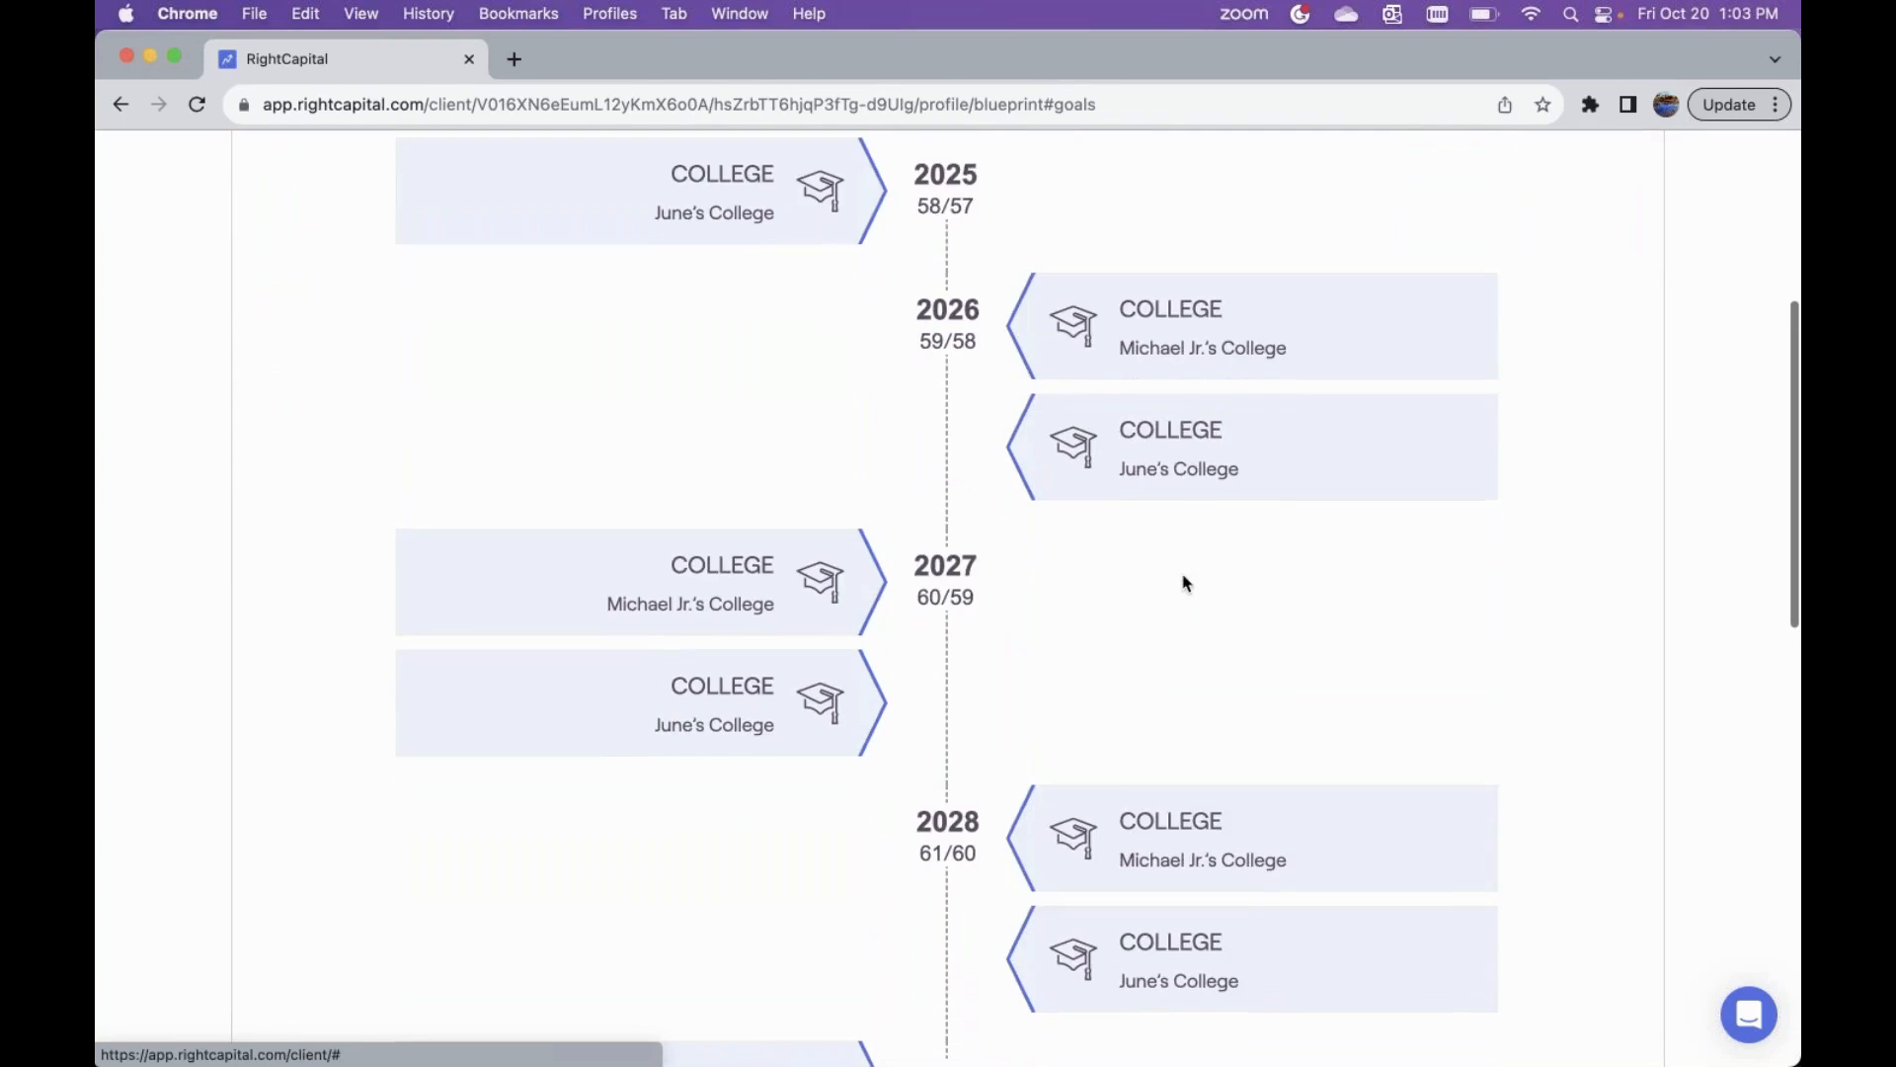
pyautogui.scroll(-4, 1185, 583)
pyautogui.scroll(-5, 1185, 583)
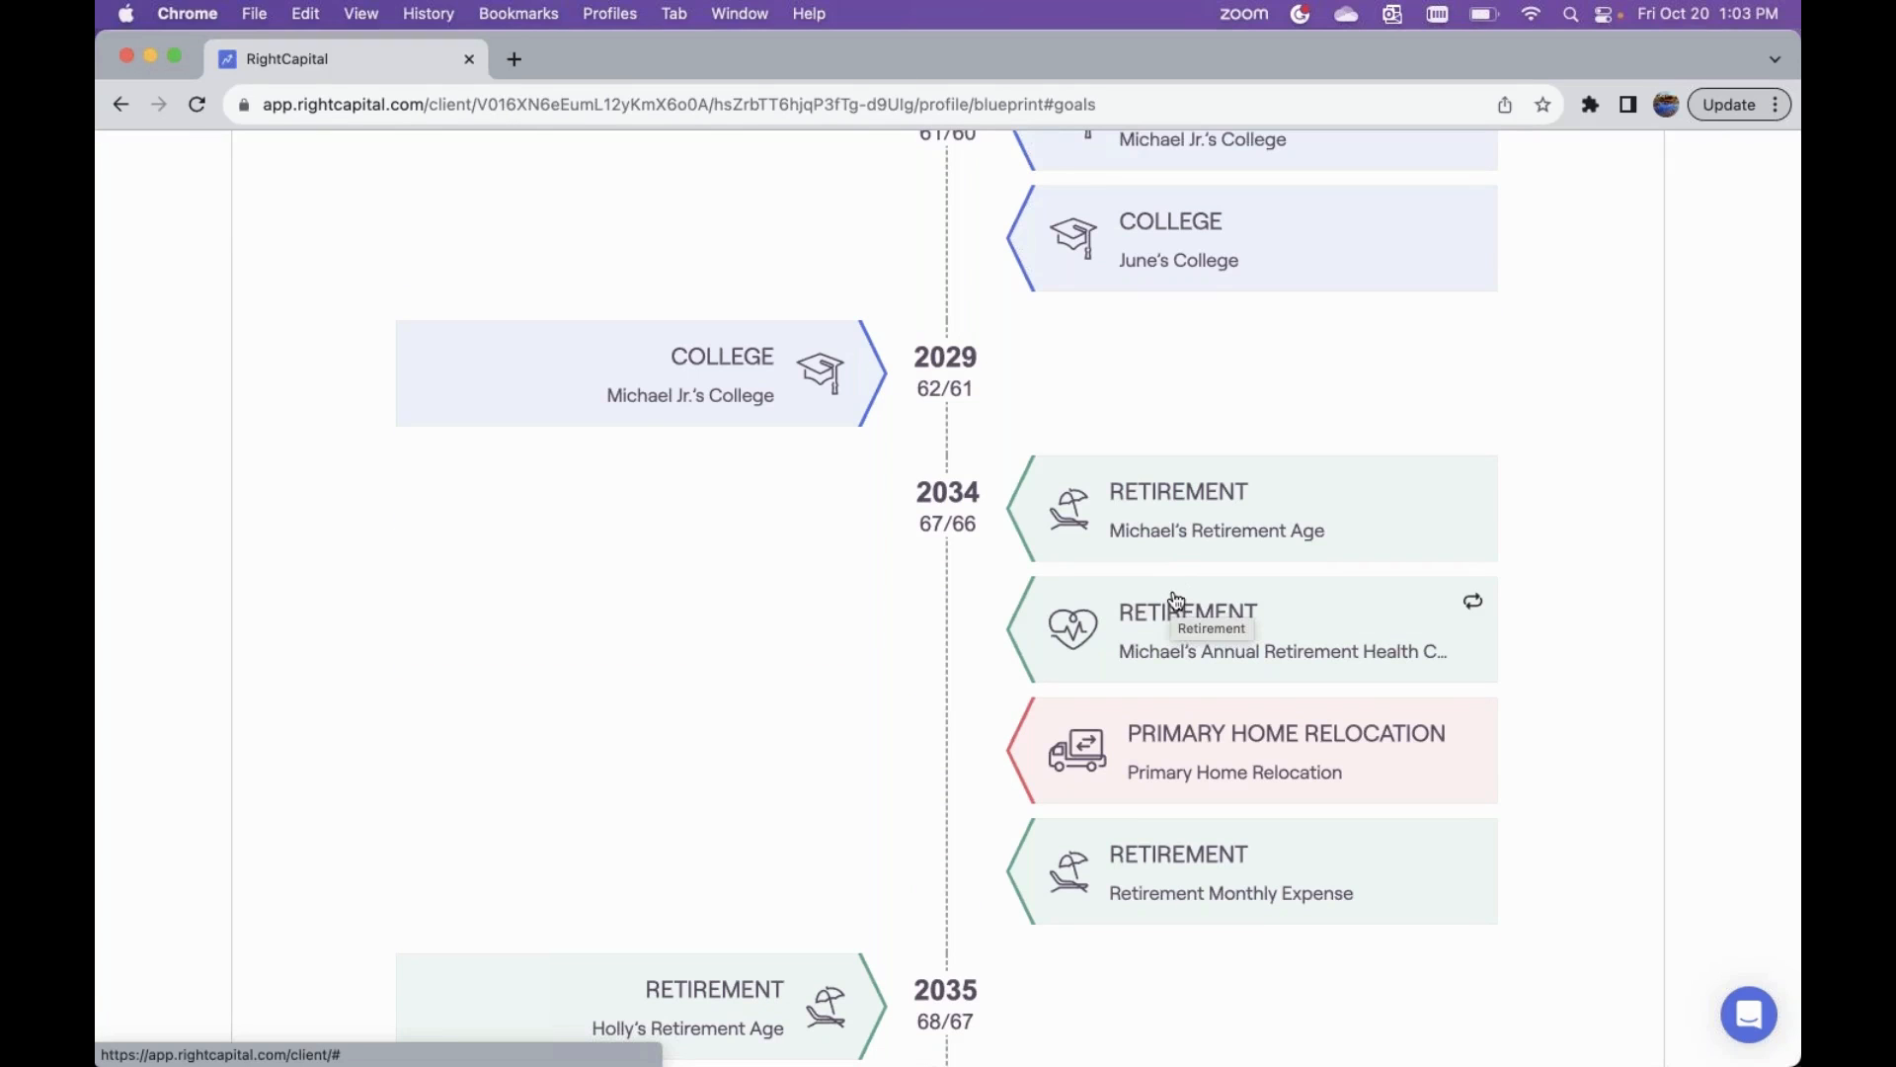
pyautogui.scroll(-1, 1175, 602)
pyautogui.scroll(-3, 1178, 600)
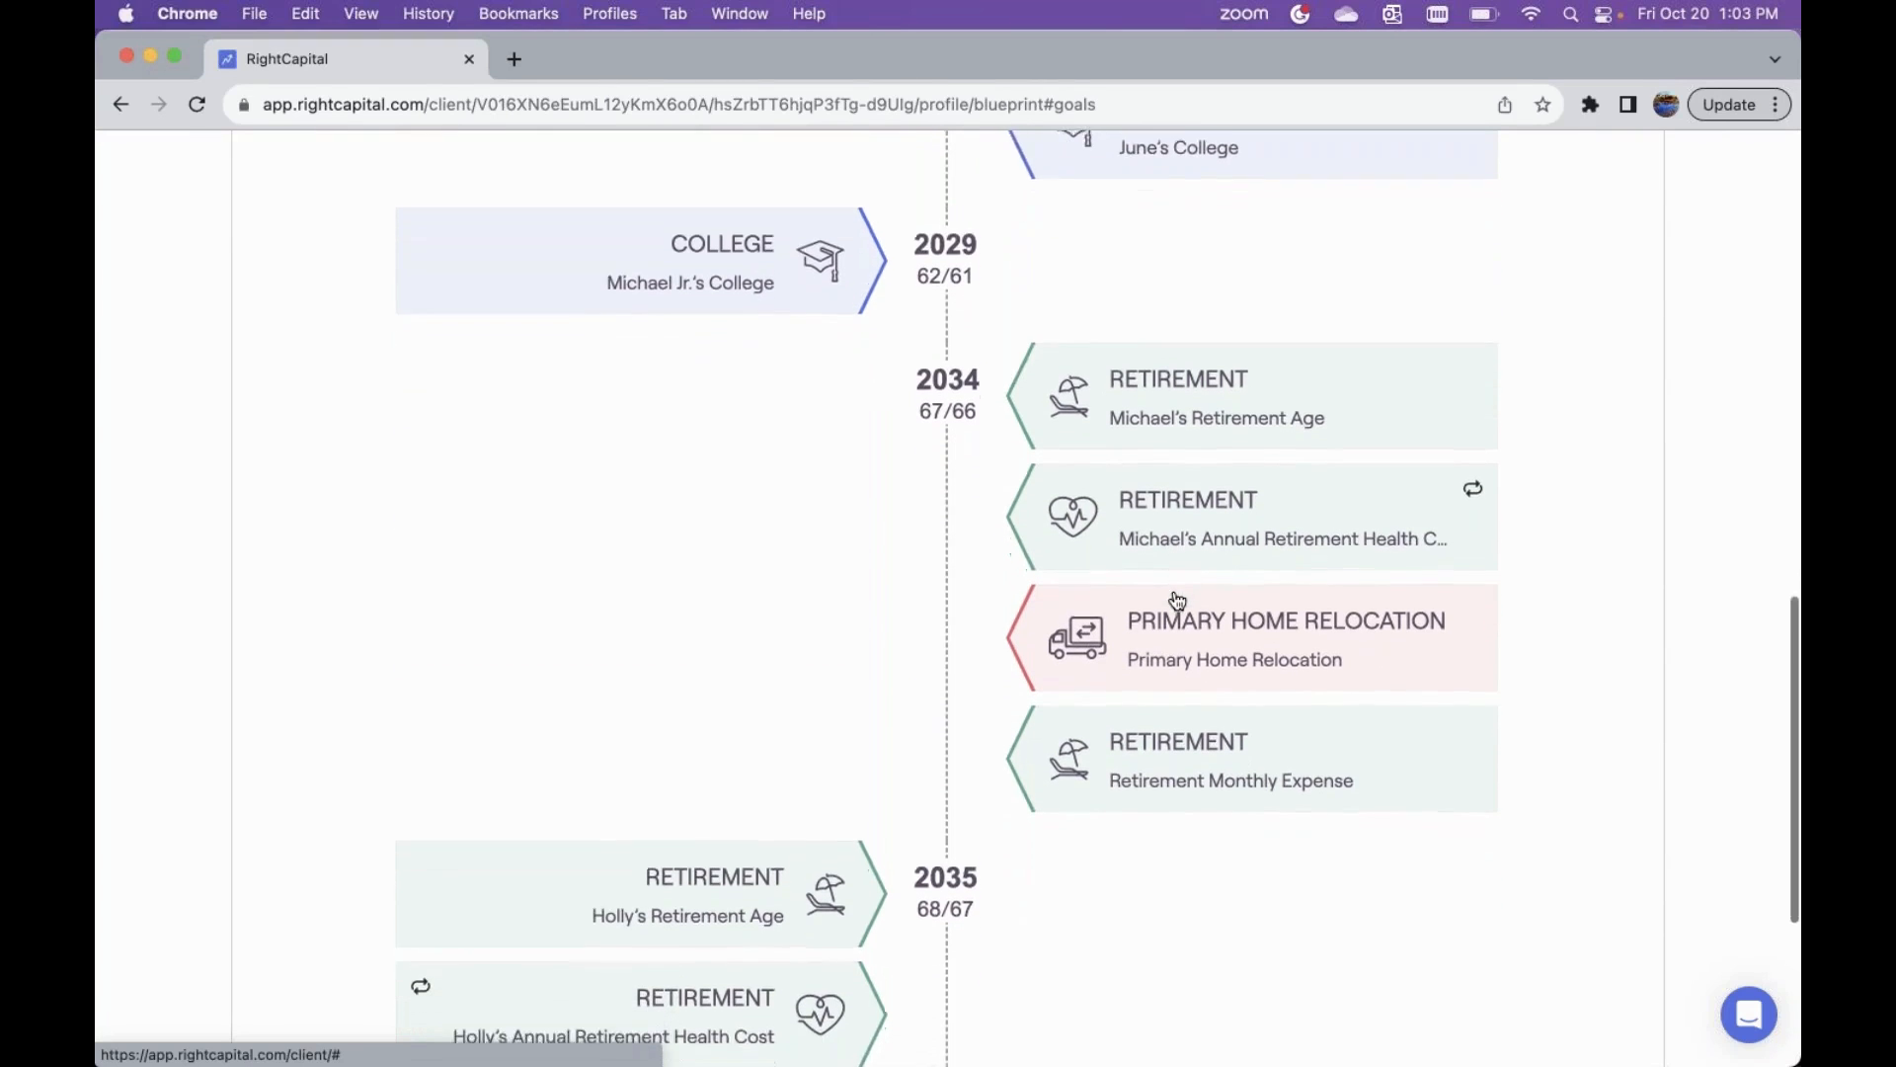
pyautogui.scroll(-1, 1178, 599)
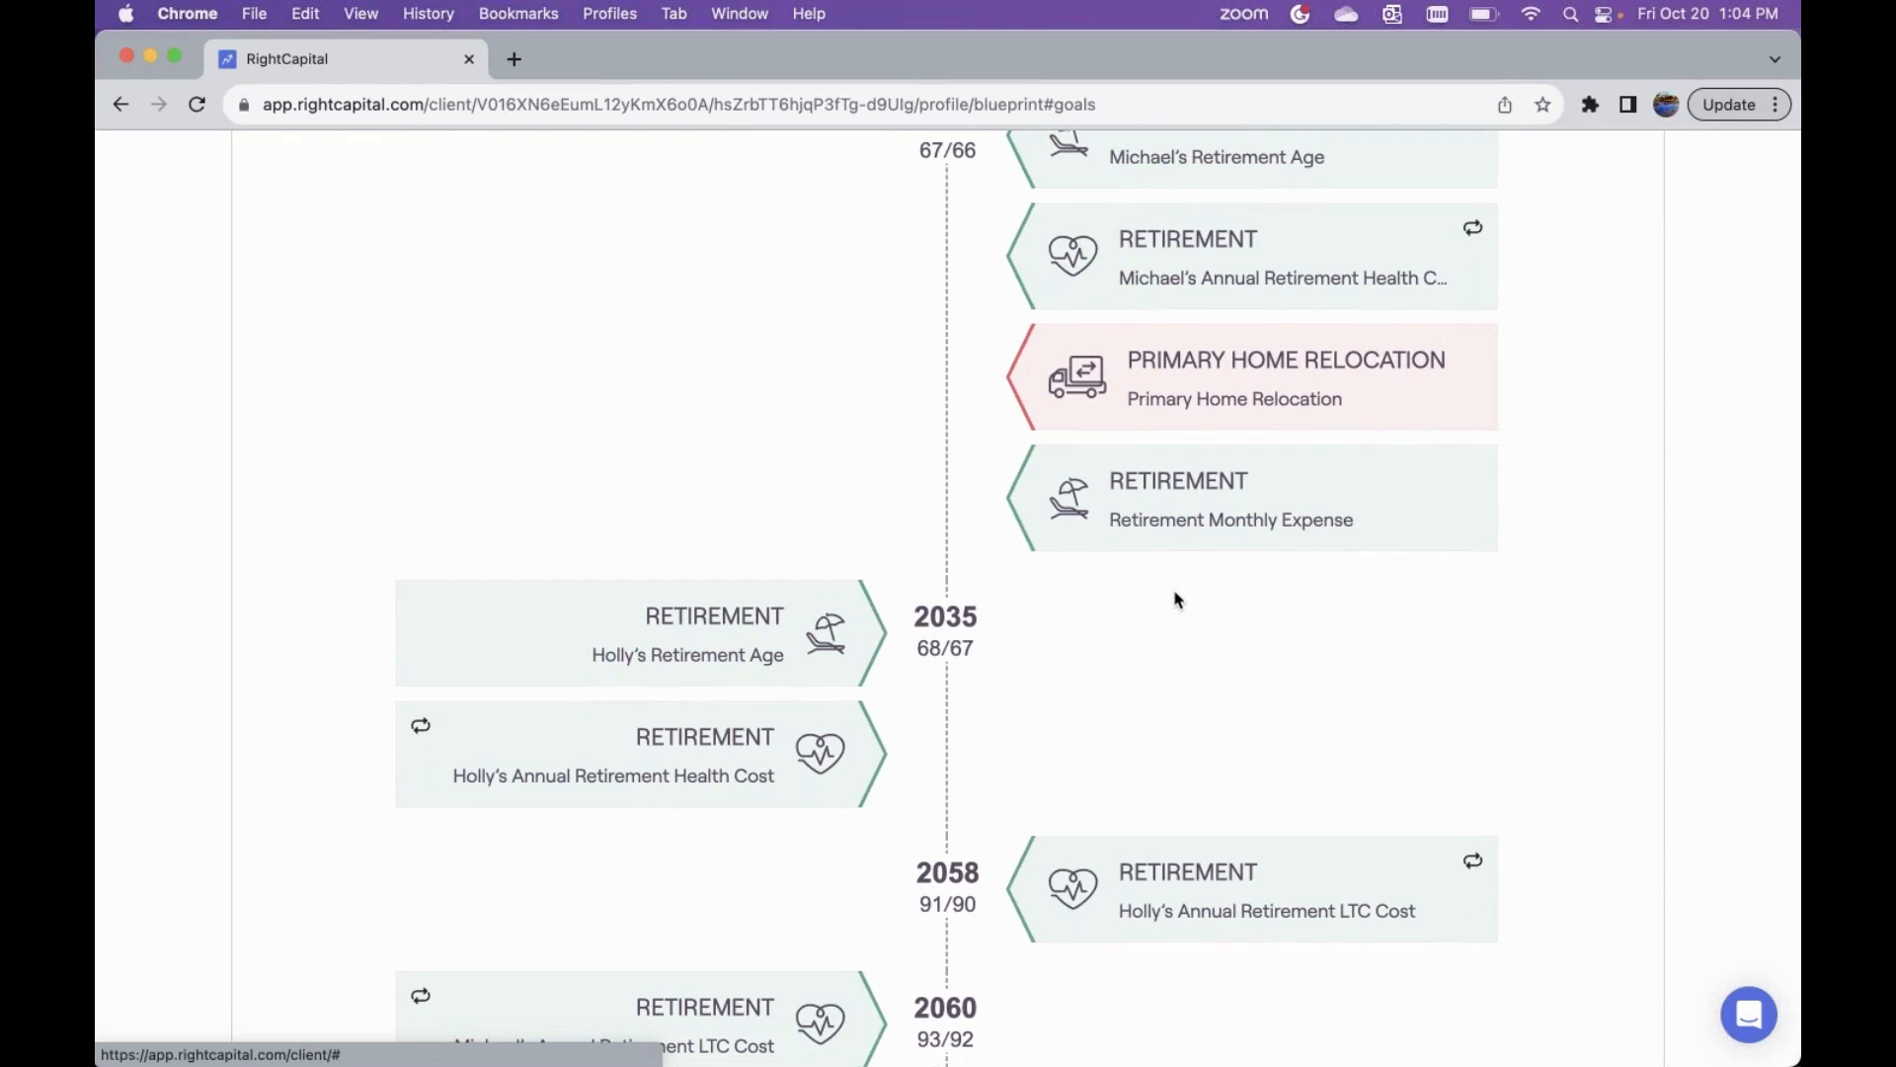
pyautogui.scroll(-2, 1177, 599)
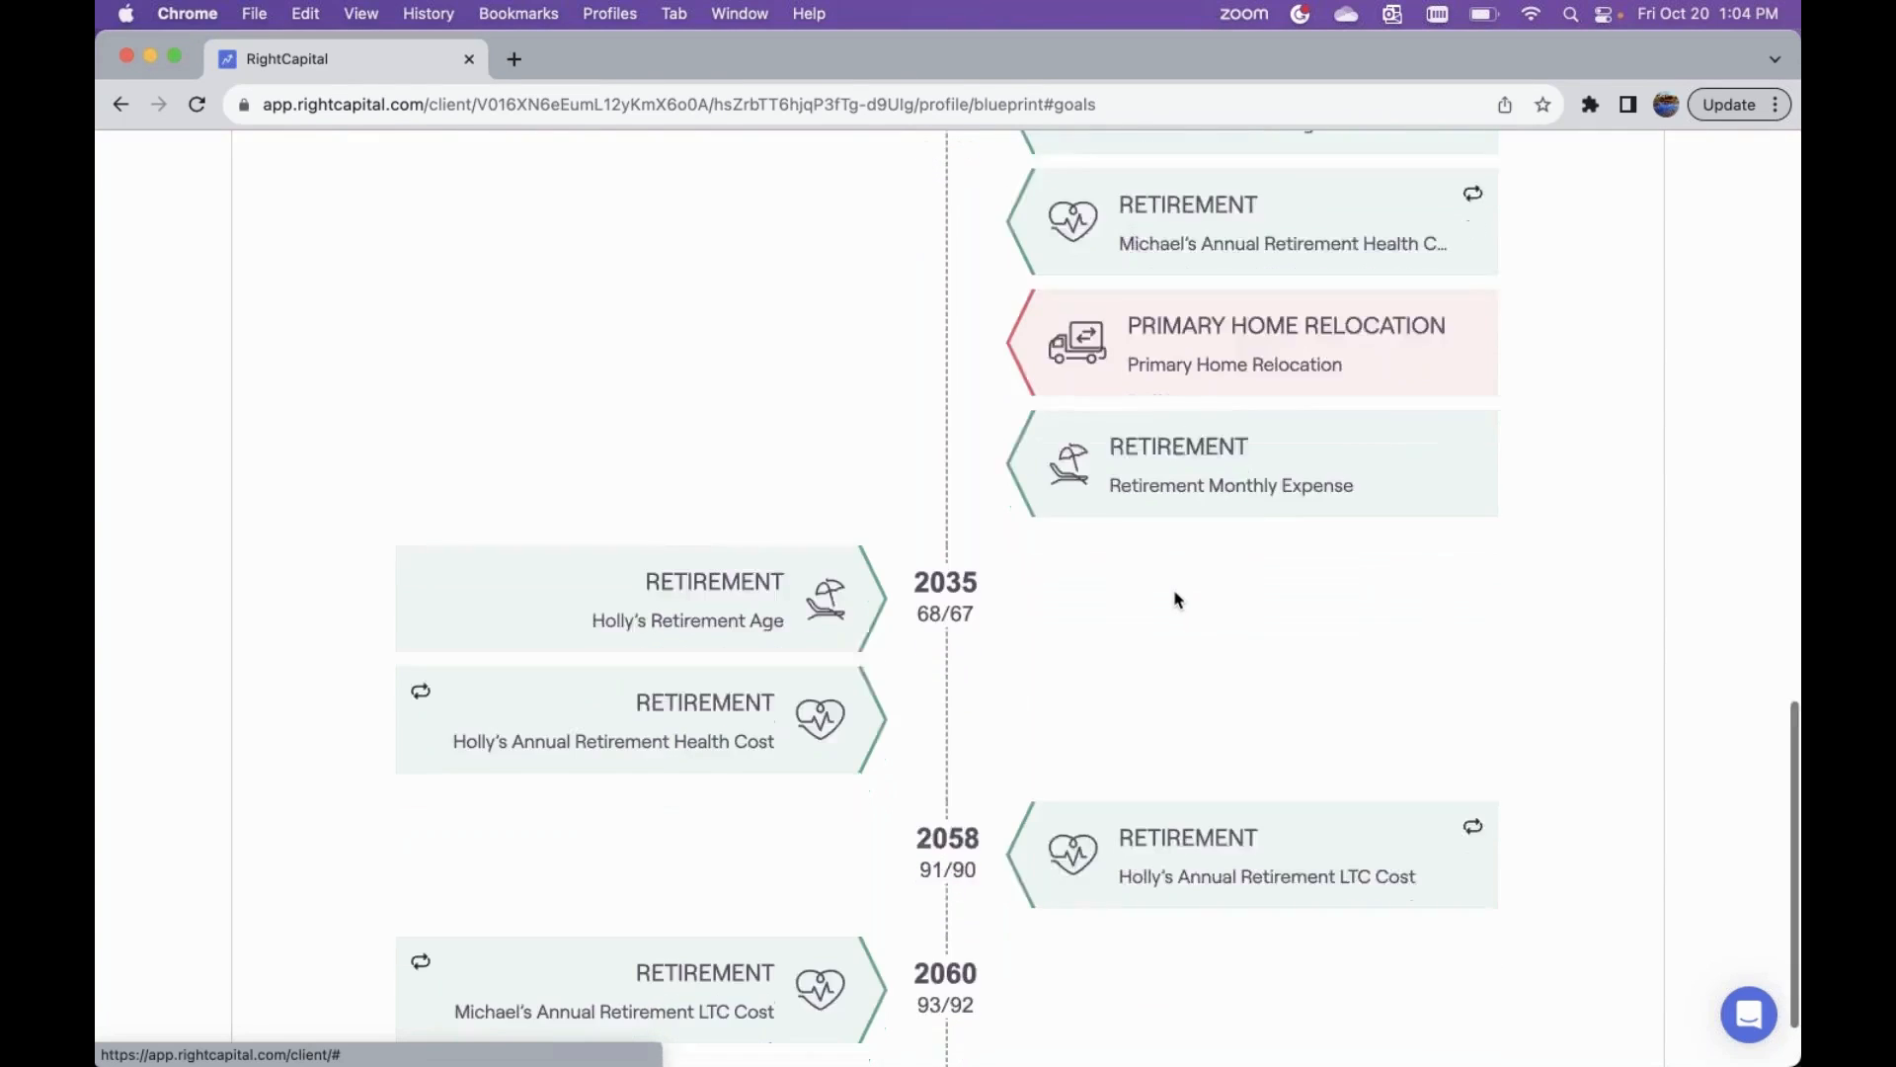
# - Open the Blueprint's Income, Savings, Expenses view and review the entries for each spouse and the joint column
pyautogui.scroll(10, 1177, 599)
pyautogui.scroll(8, 1177, 600)
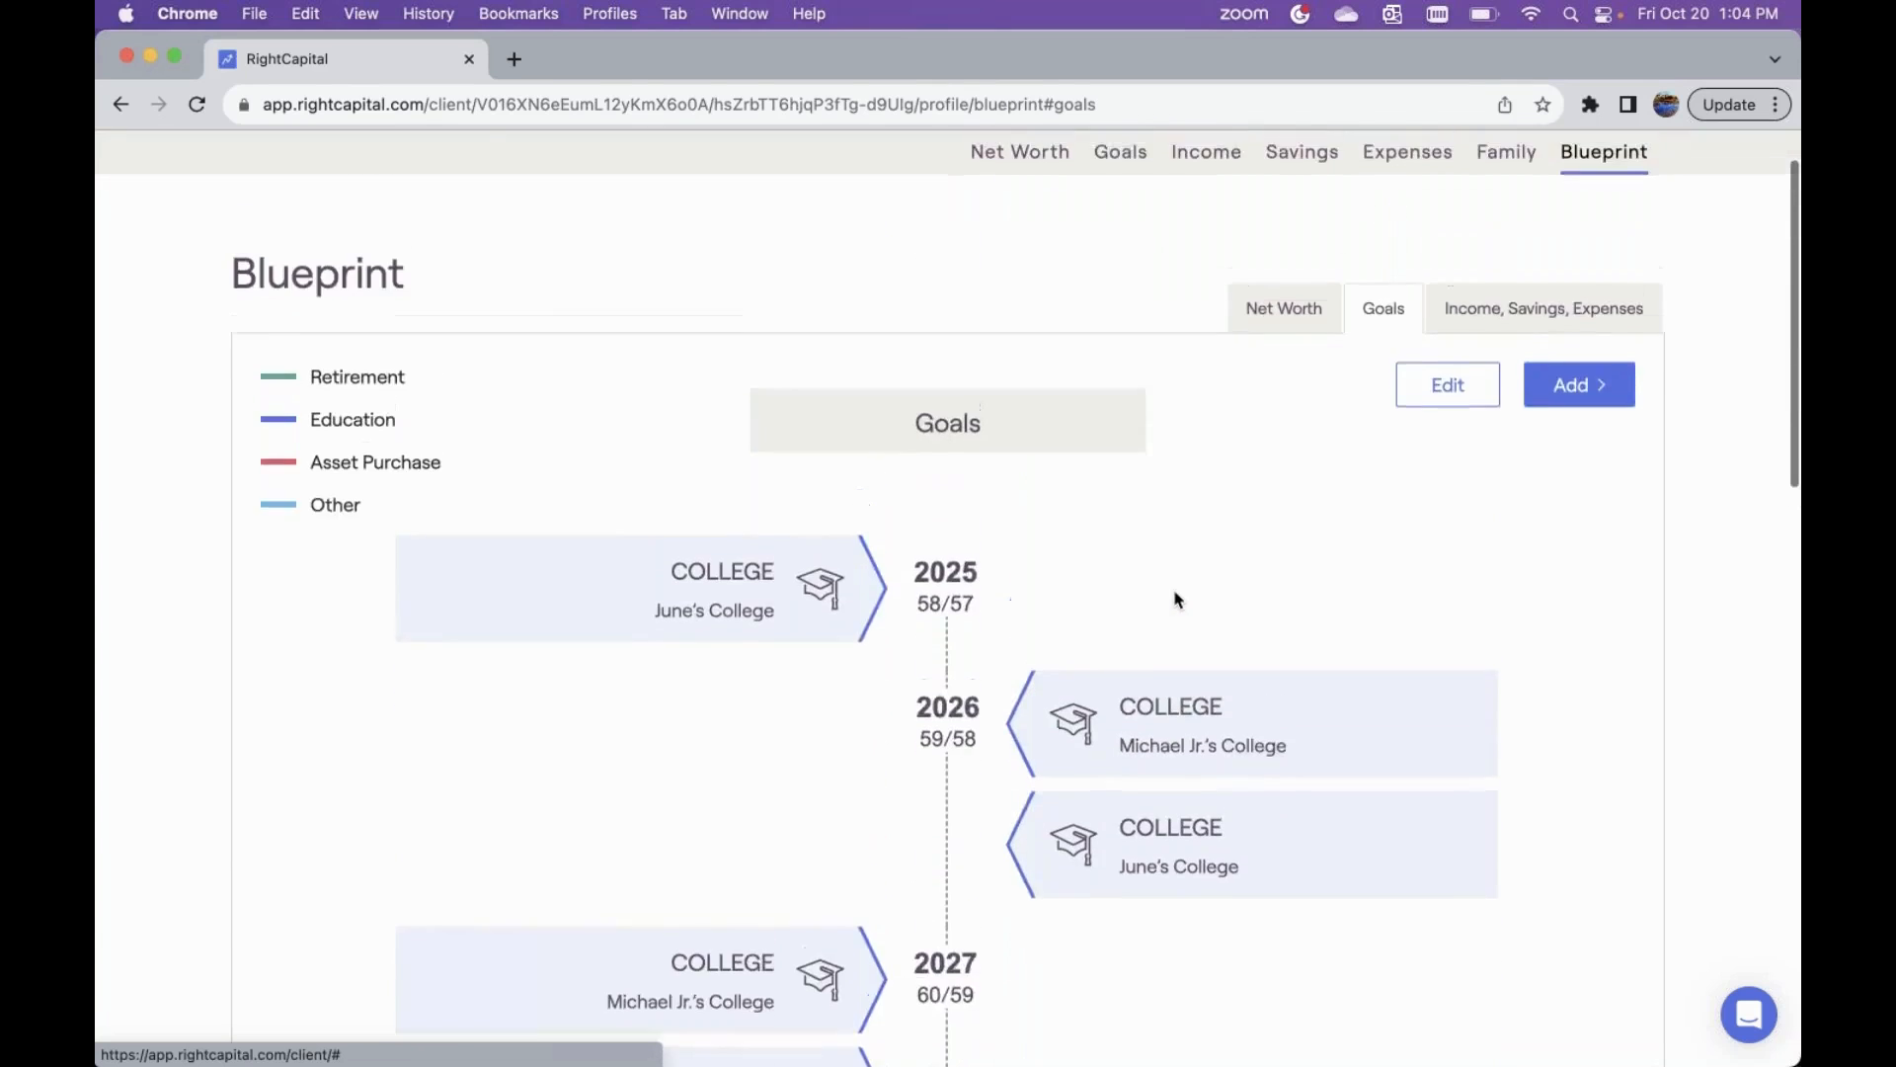
pyautogui.click(1511, 387)
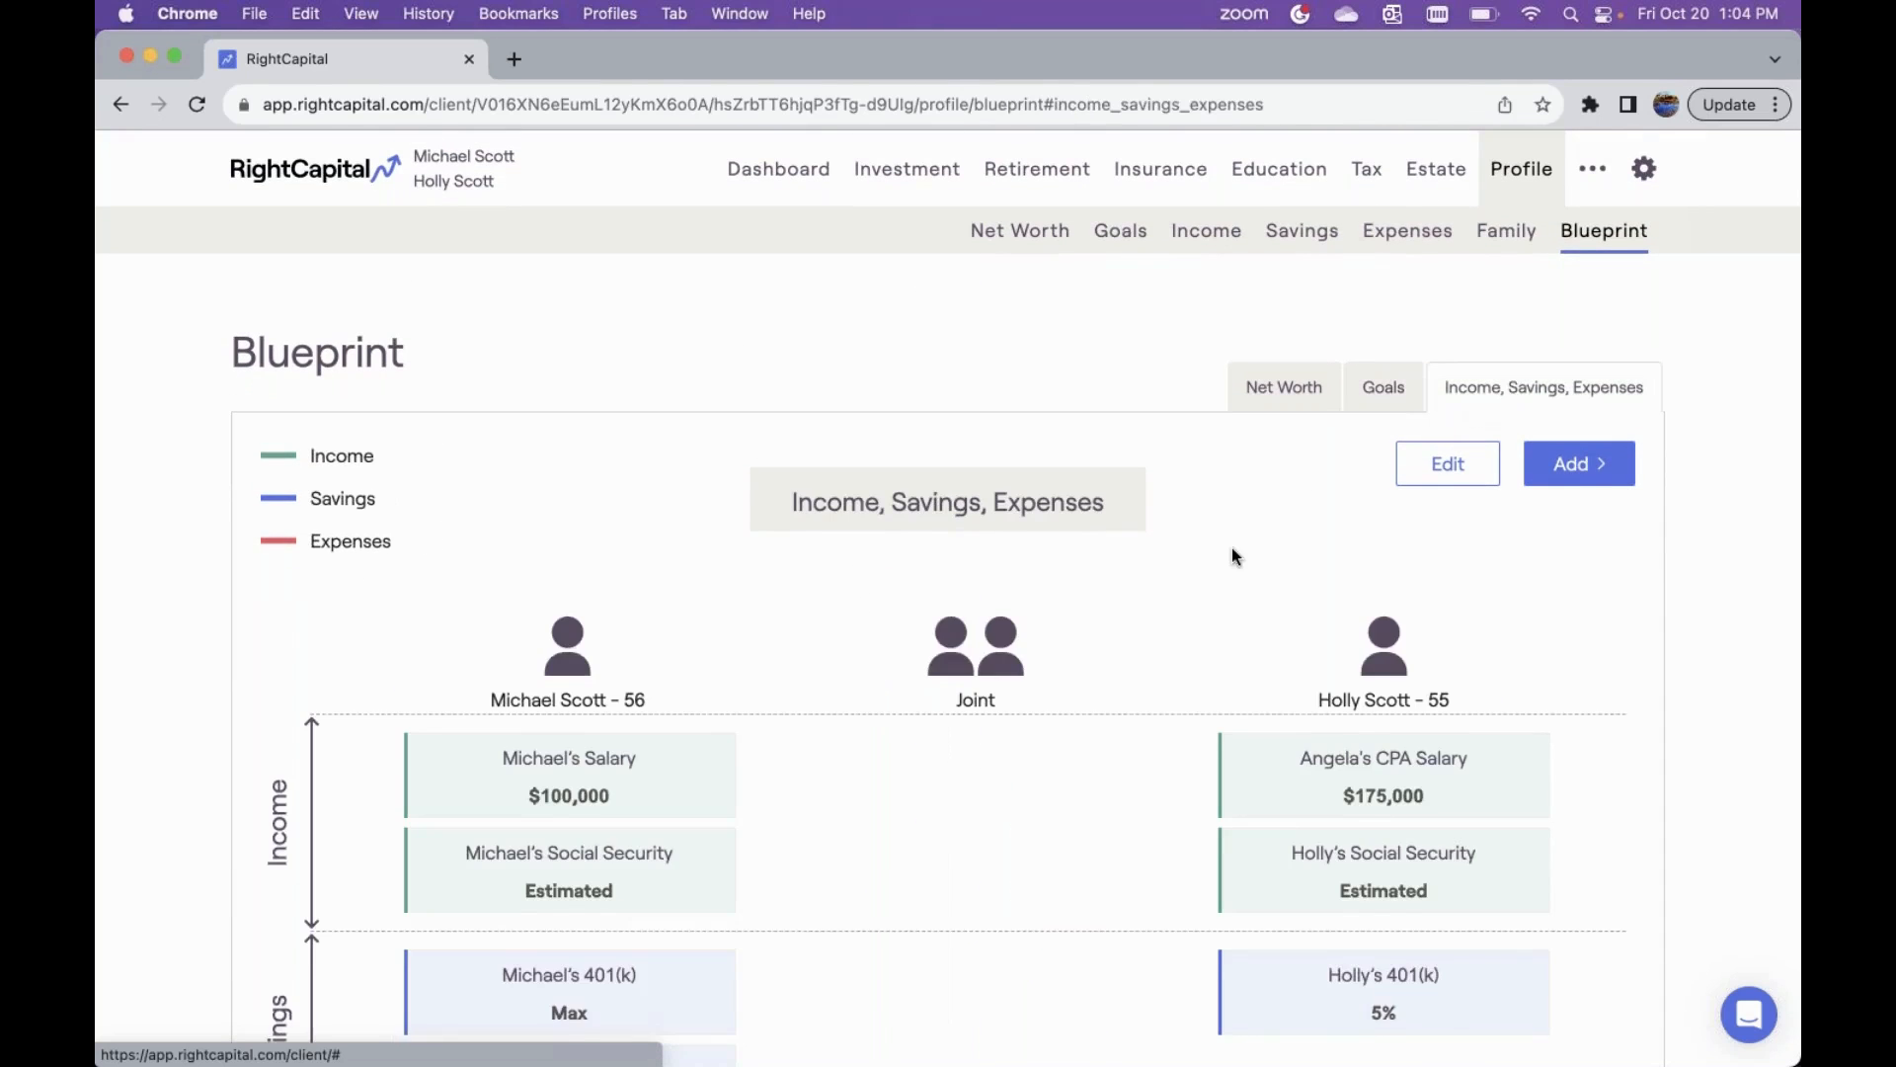
pyautogui.scroll(-1, 1231, 549)
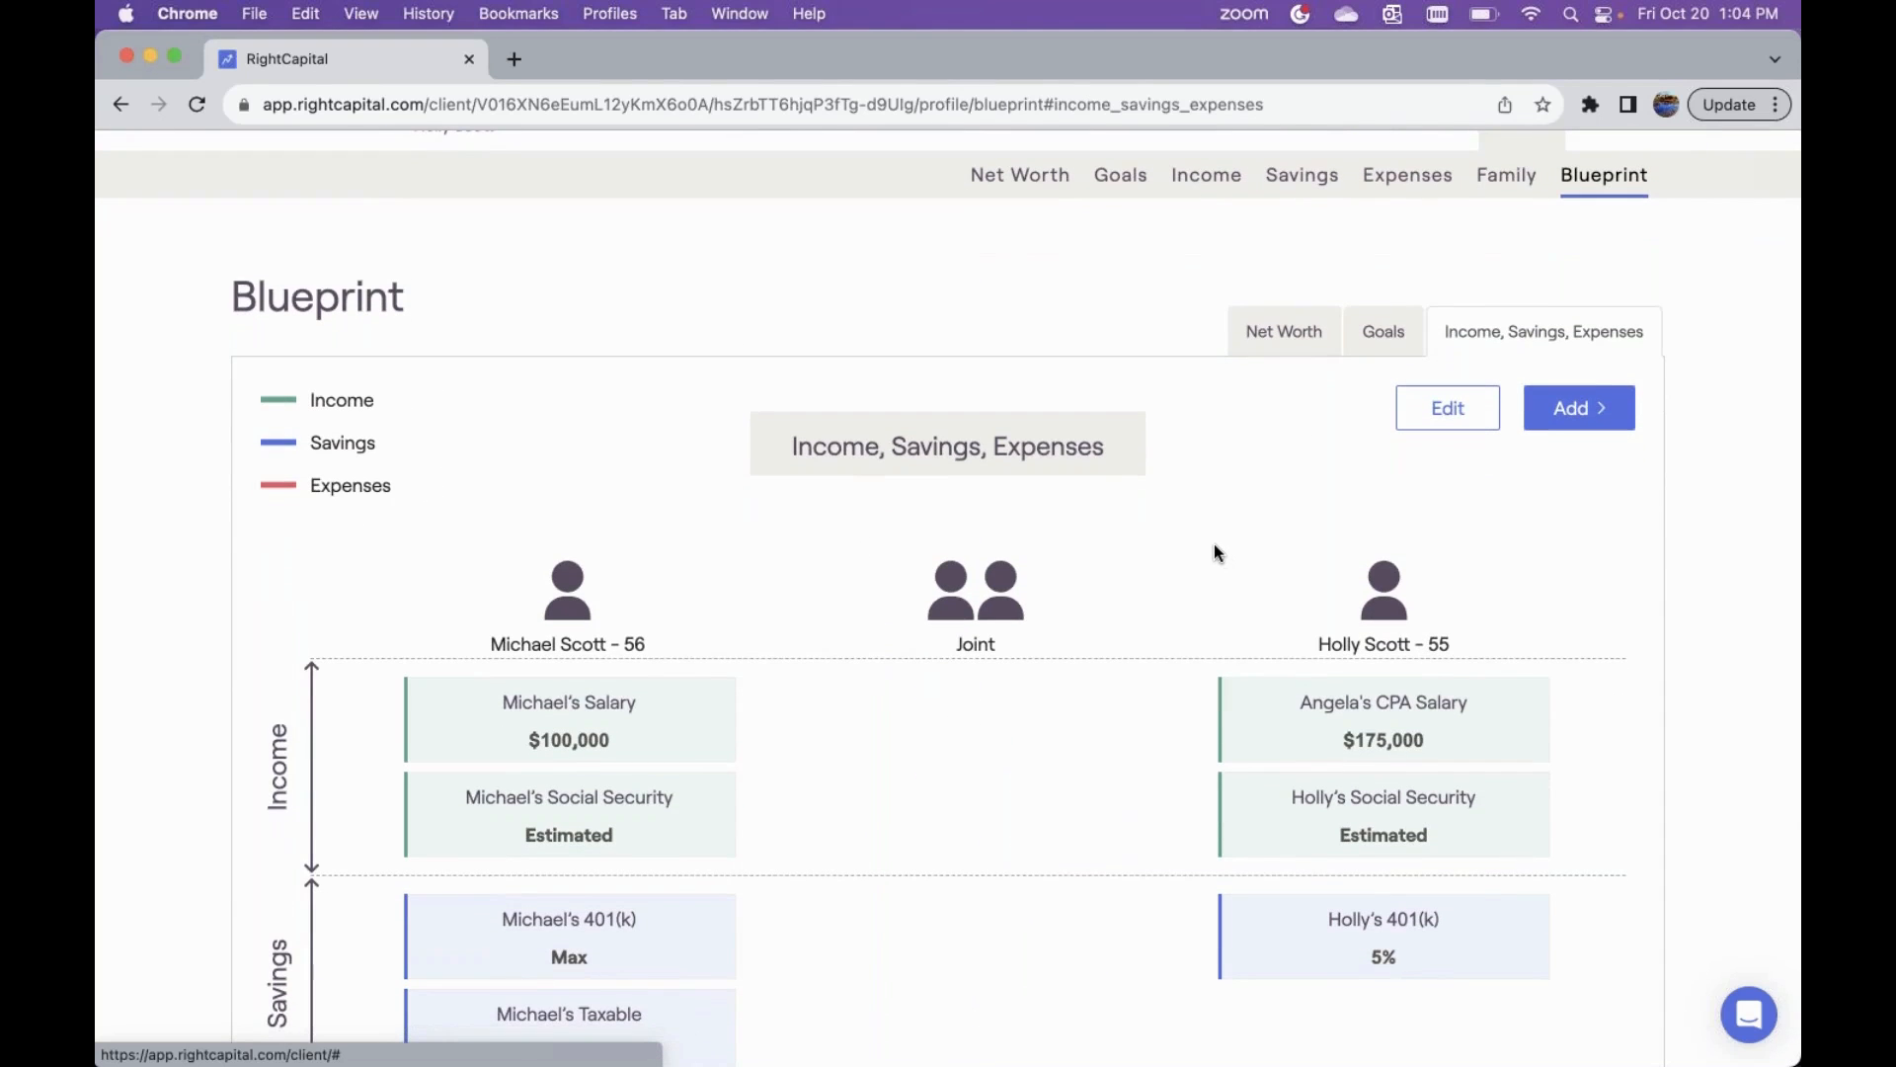
pyautogui.scroll(-2, 1215, 545)
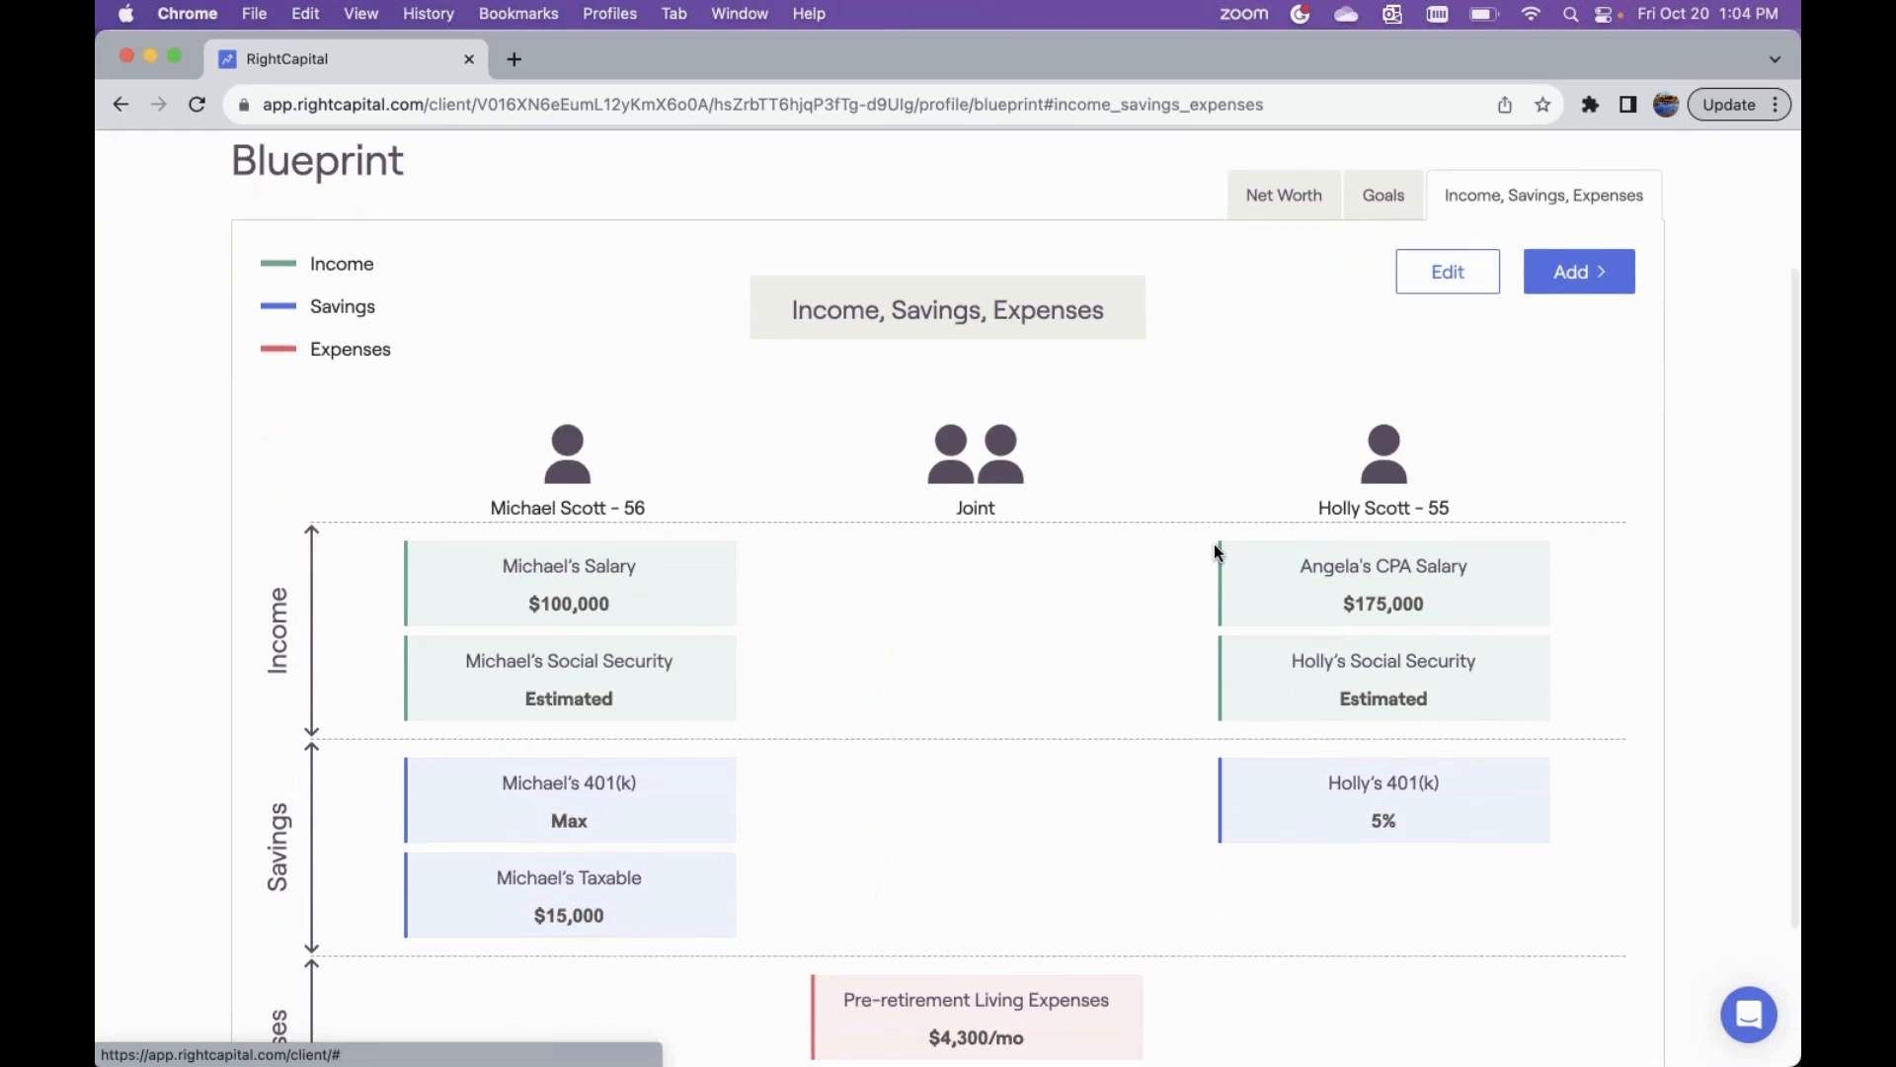
pyautogui.scroll(-1, 975, 747)
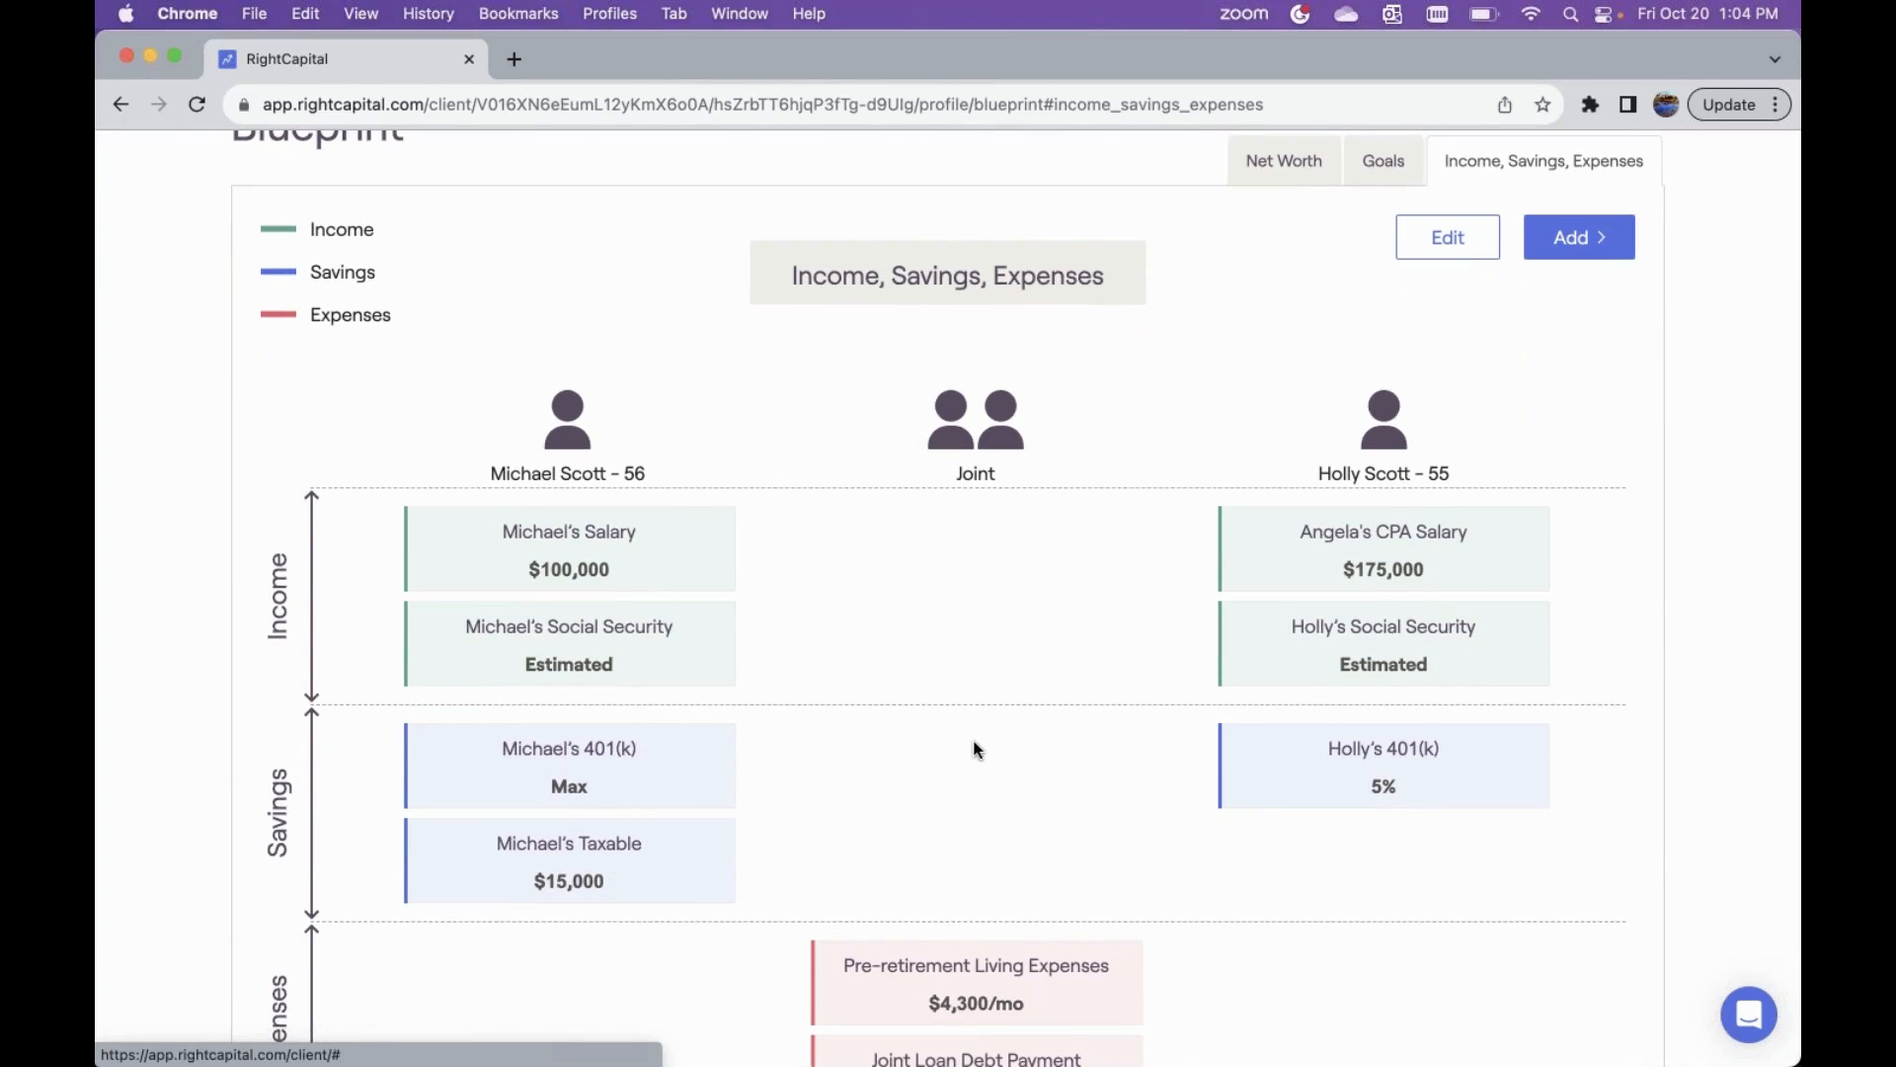
pyautogui.scroll(-1, 976, 750)
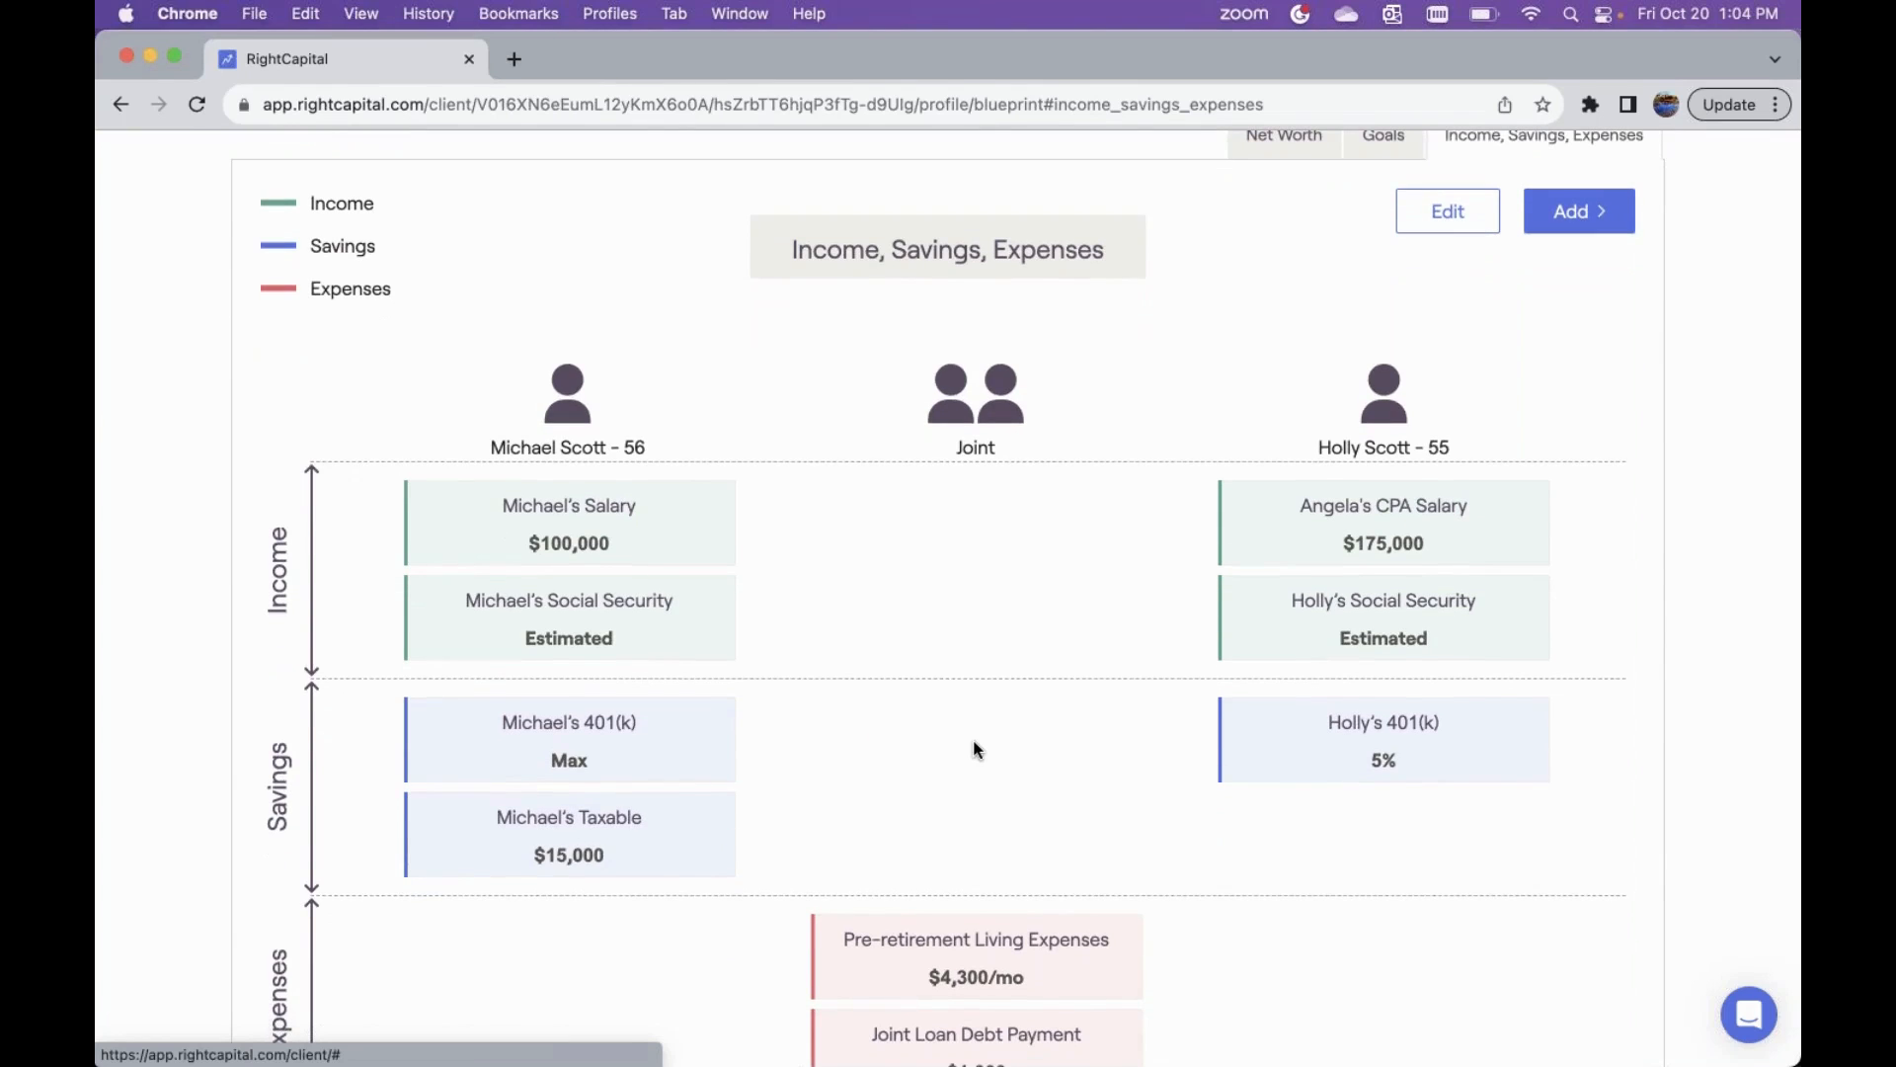
pyautogui.scroll(-2, 976, 750)
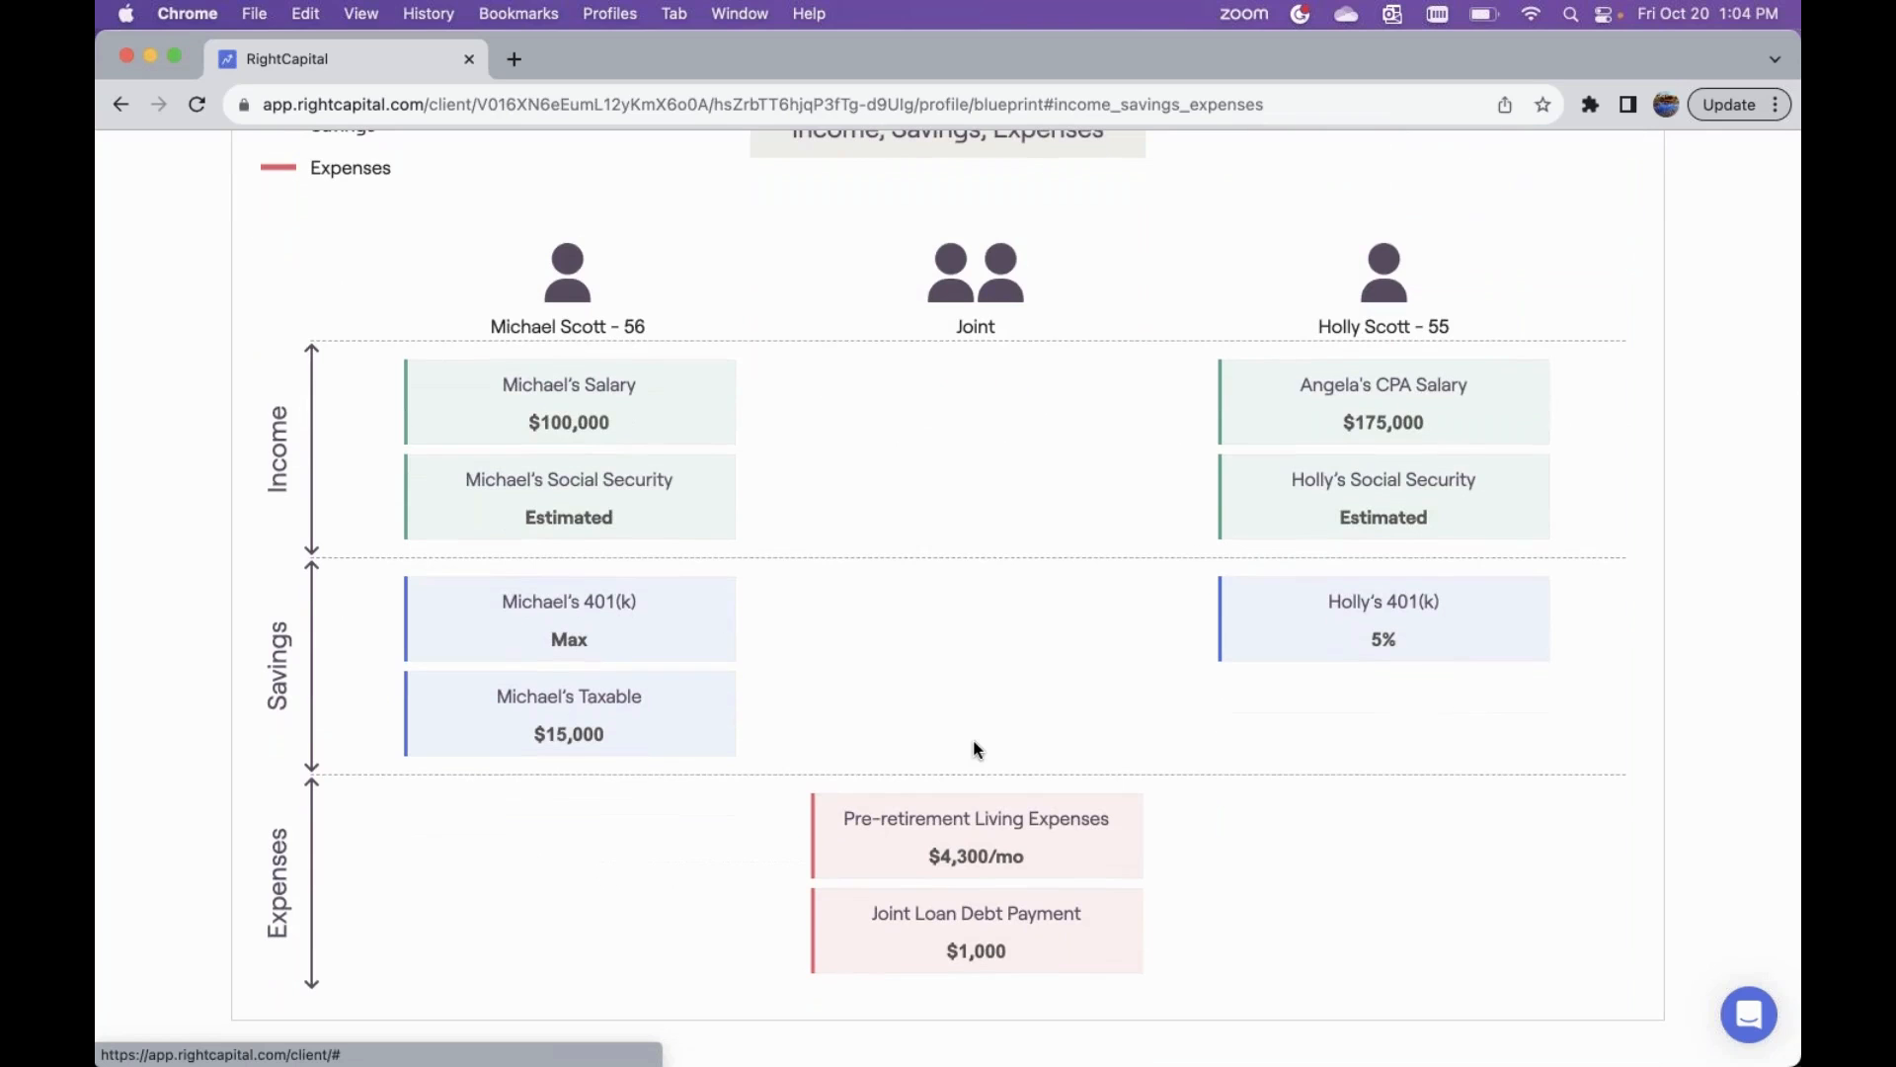
pyautogui.scroll(4, 975, 749)
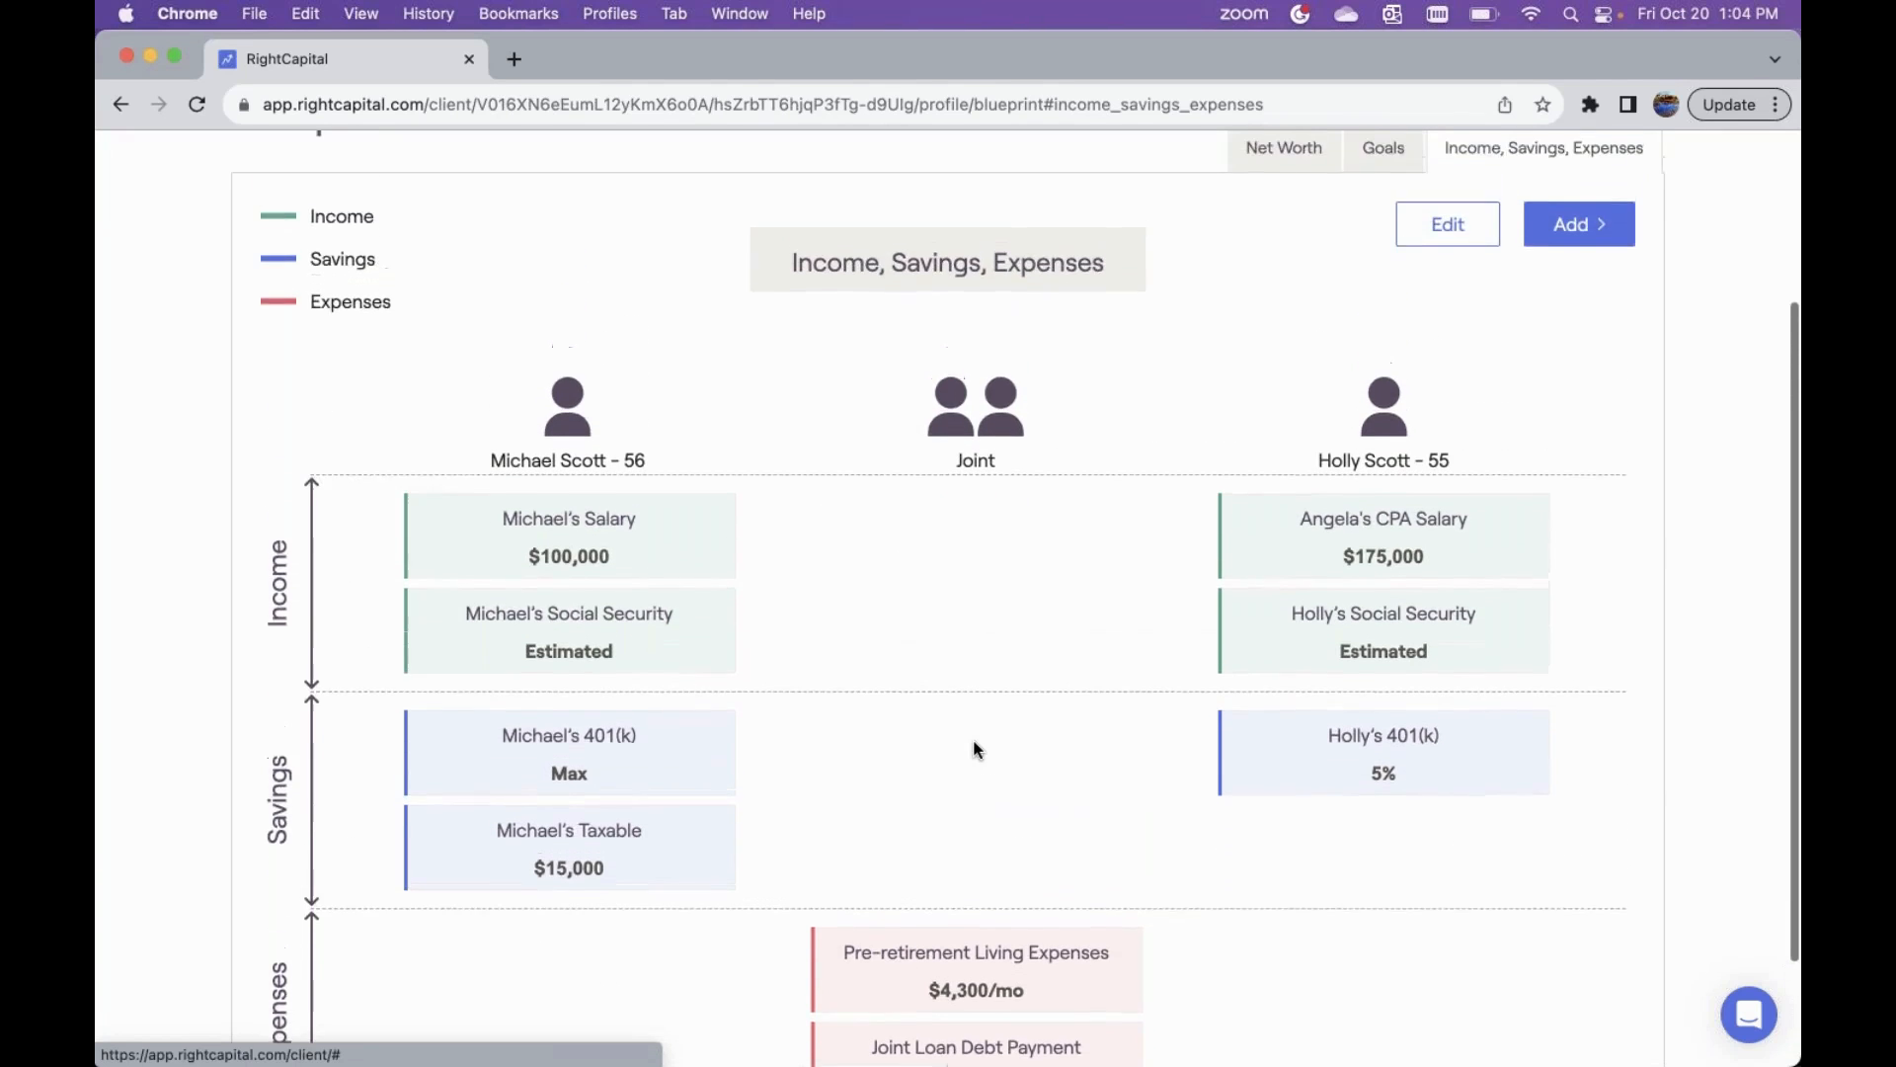
# - Open the Retirement Analysis and review the probability of success for the Roth conversion strategy against the current plan
pyautogui.scroll(3, 976, 749)
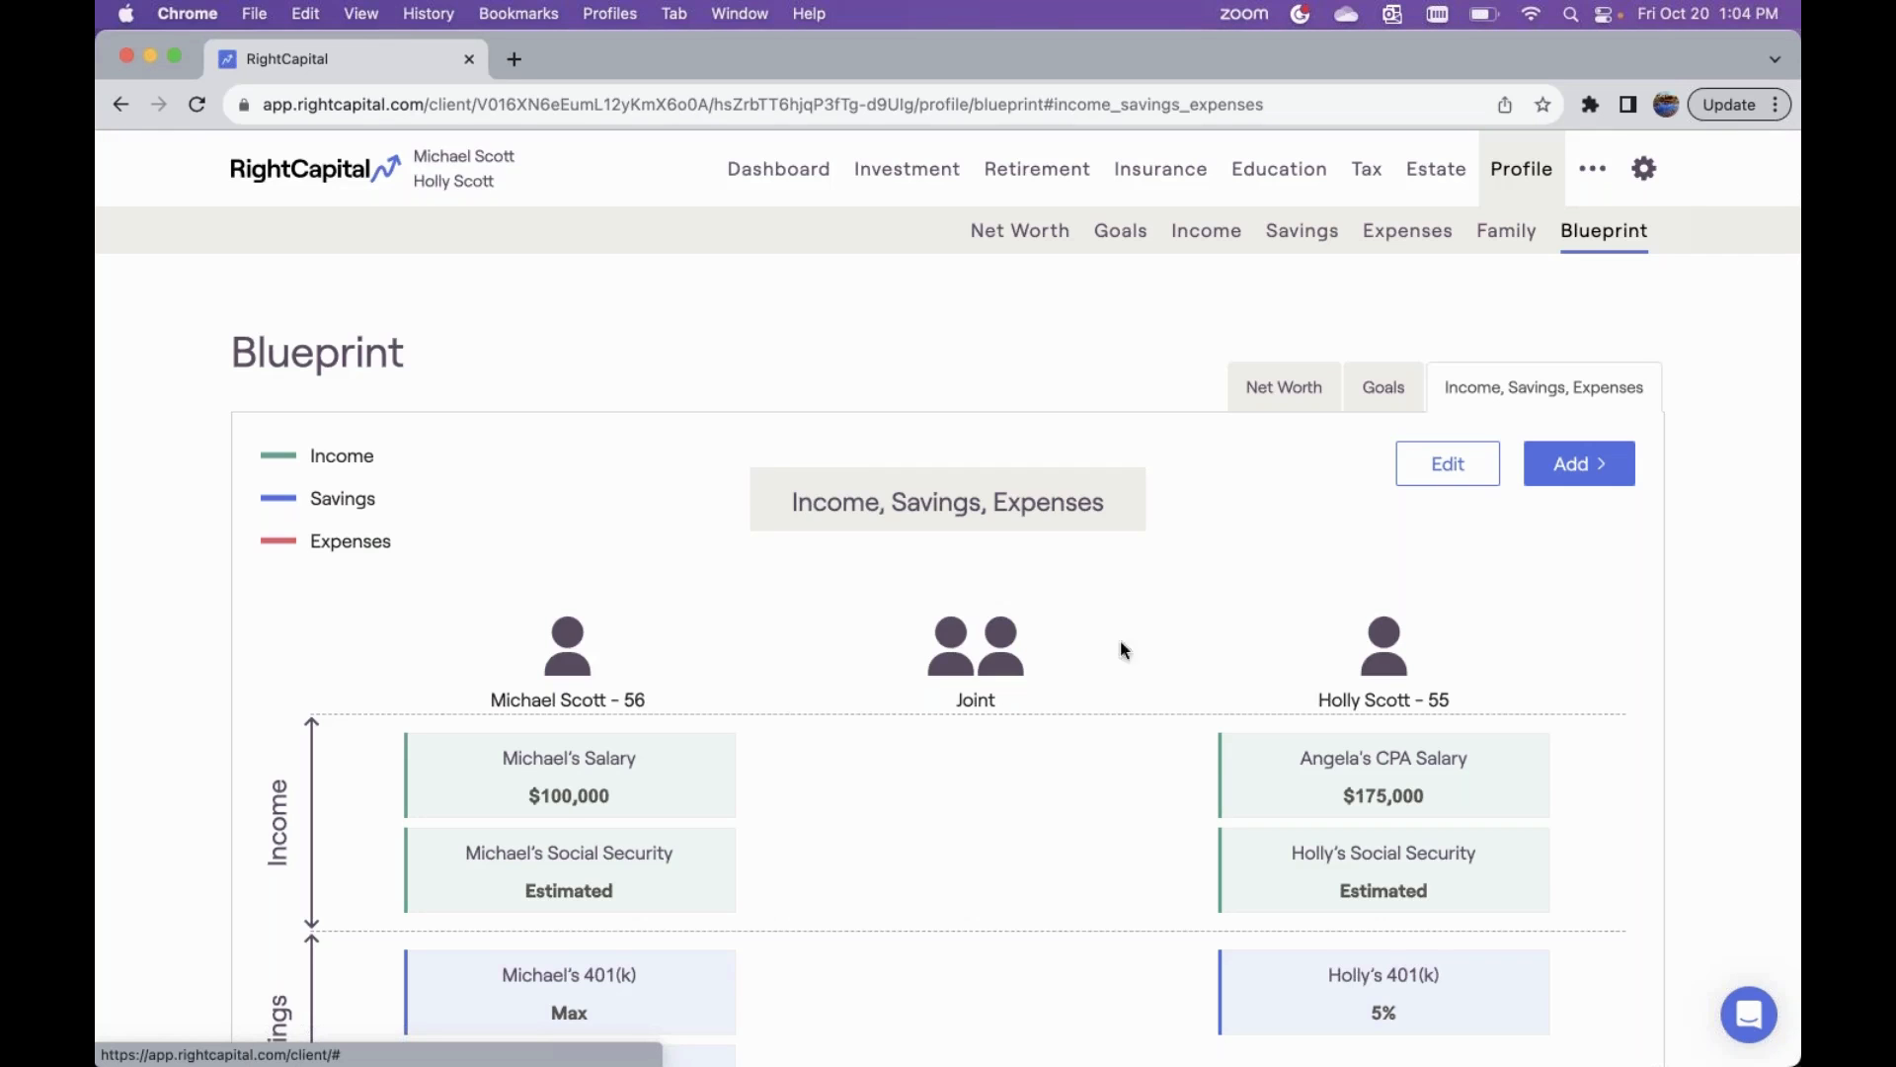
pyautogui.click(1039, 166)
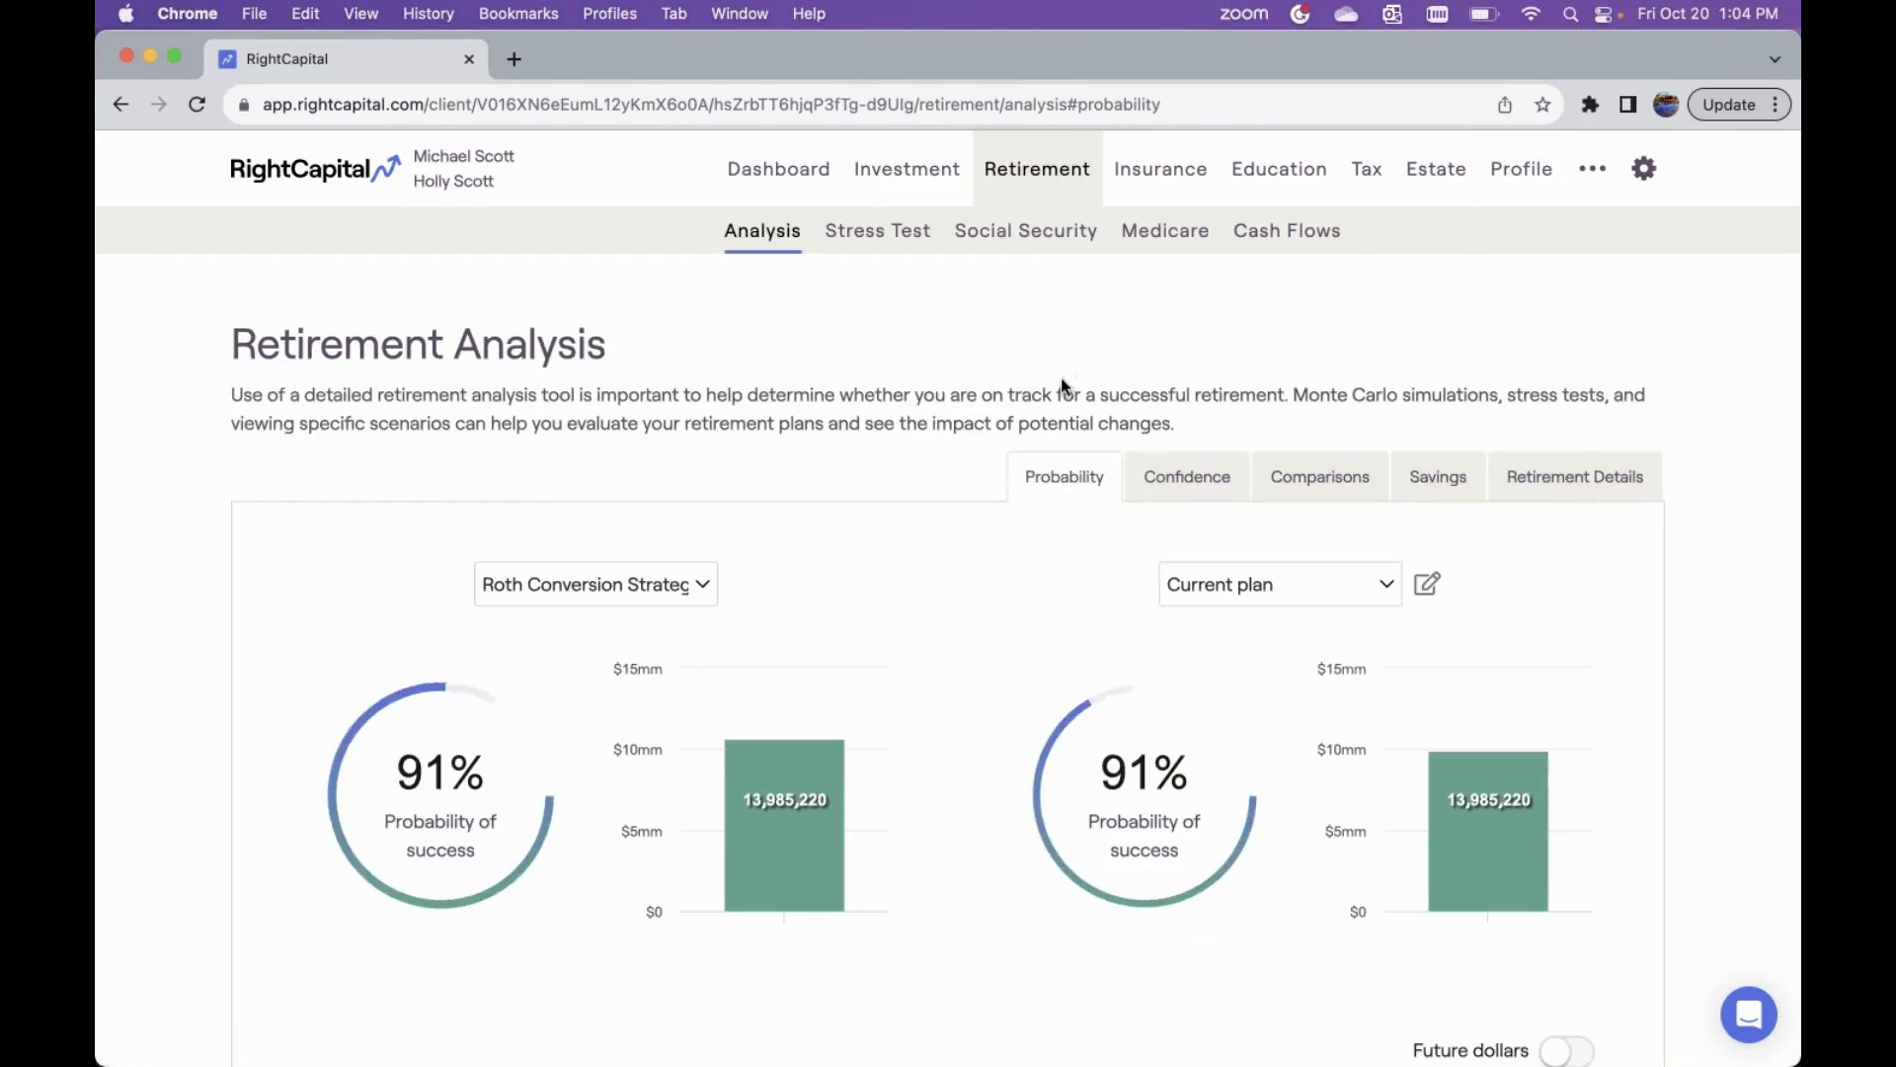
pyautogui.scroll(-3, 1058, 484)
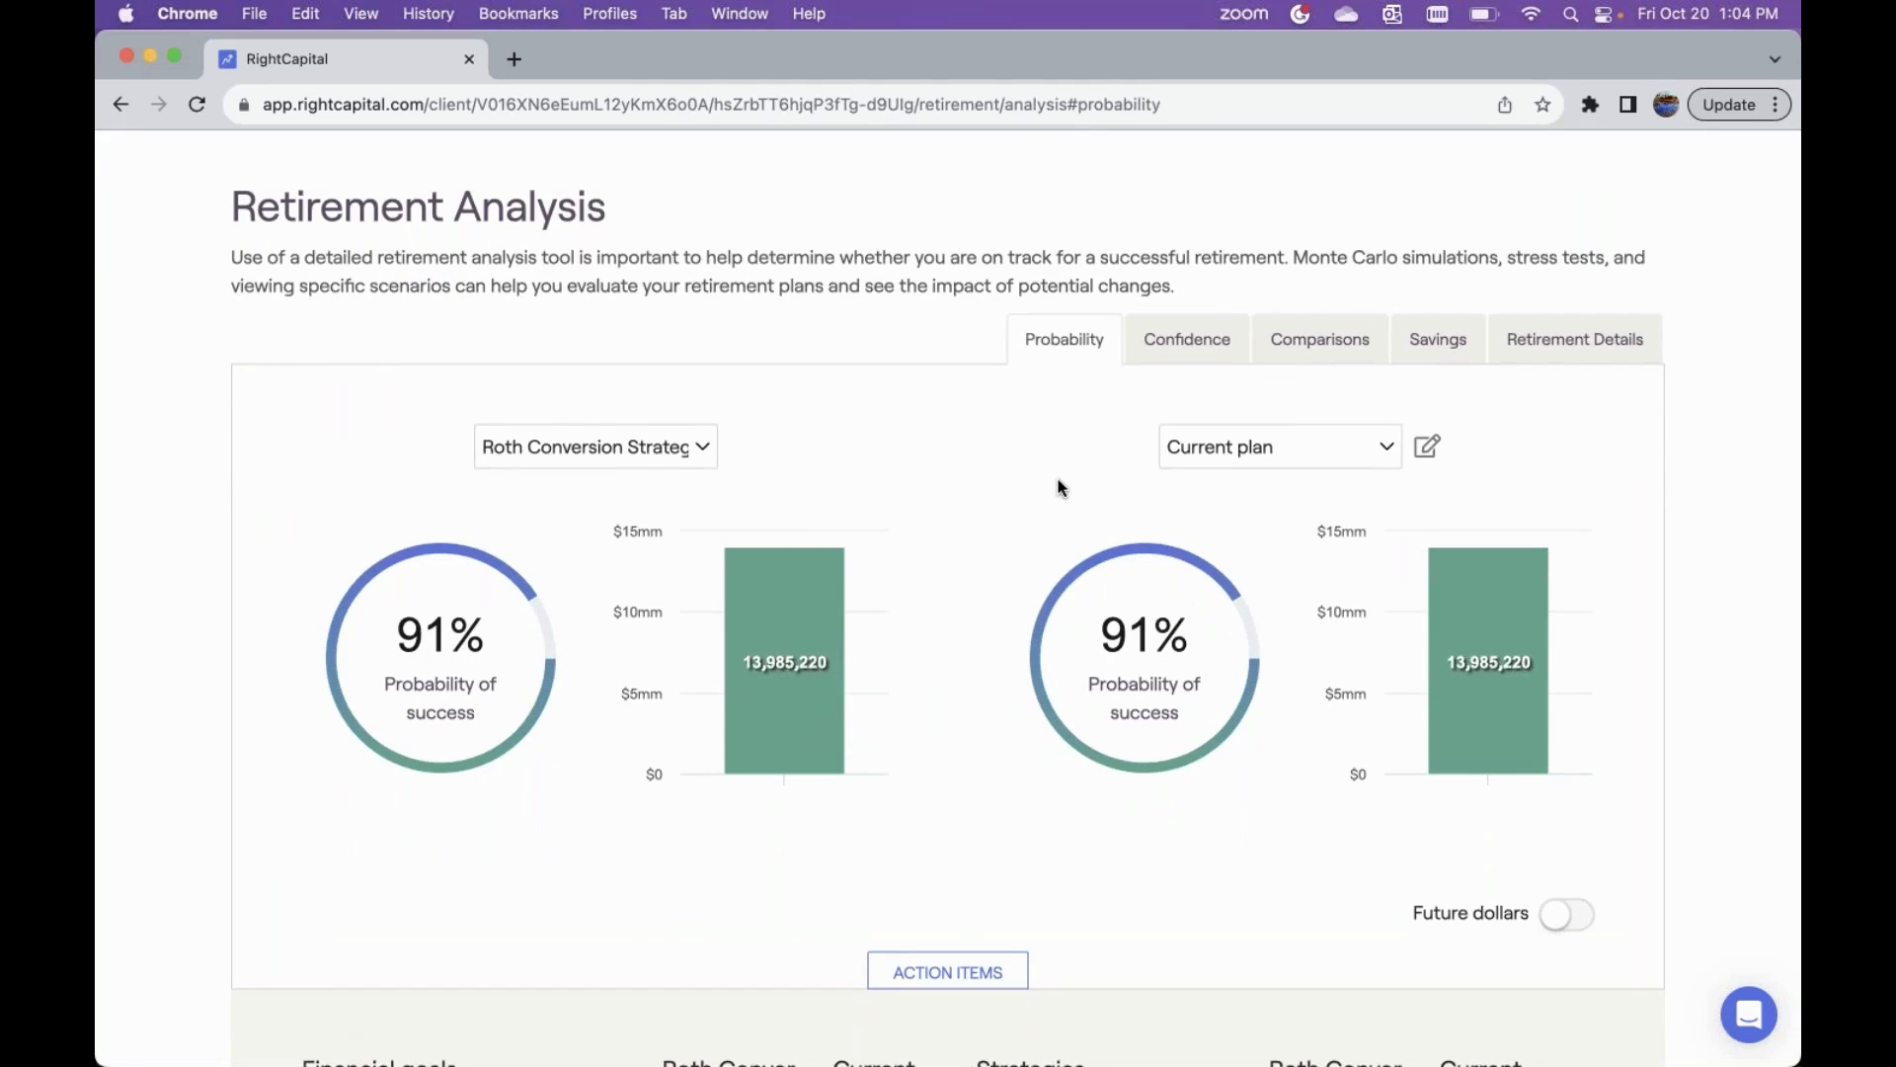
pyautogui.scroll(3, 1060, 485)
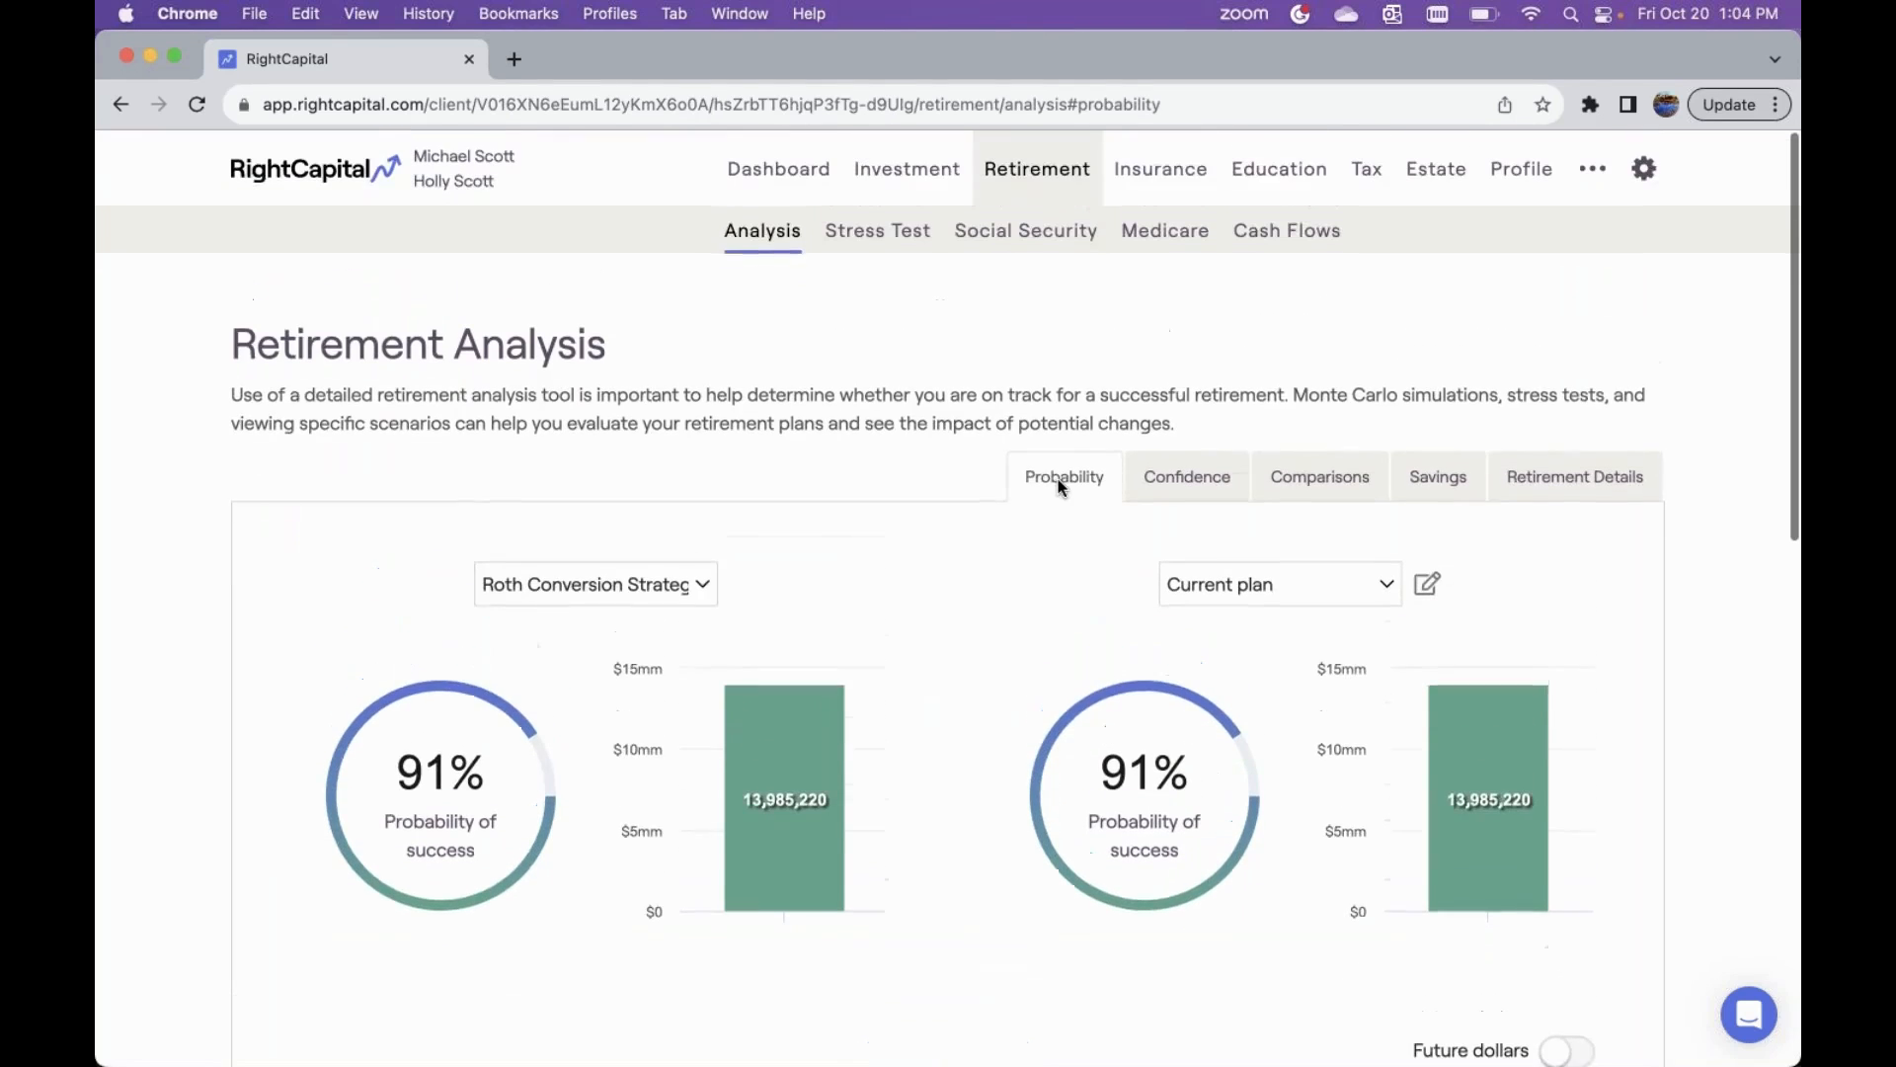
# - Open the tax estimate followed by the tax distributions page, and examine the ordinary income tax bracket chart for the proposed plan
pyautogui.click(1363, 187)
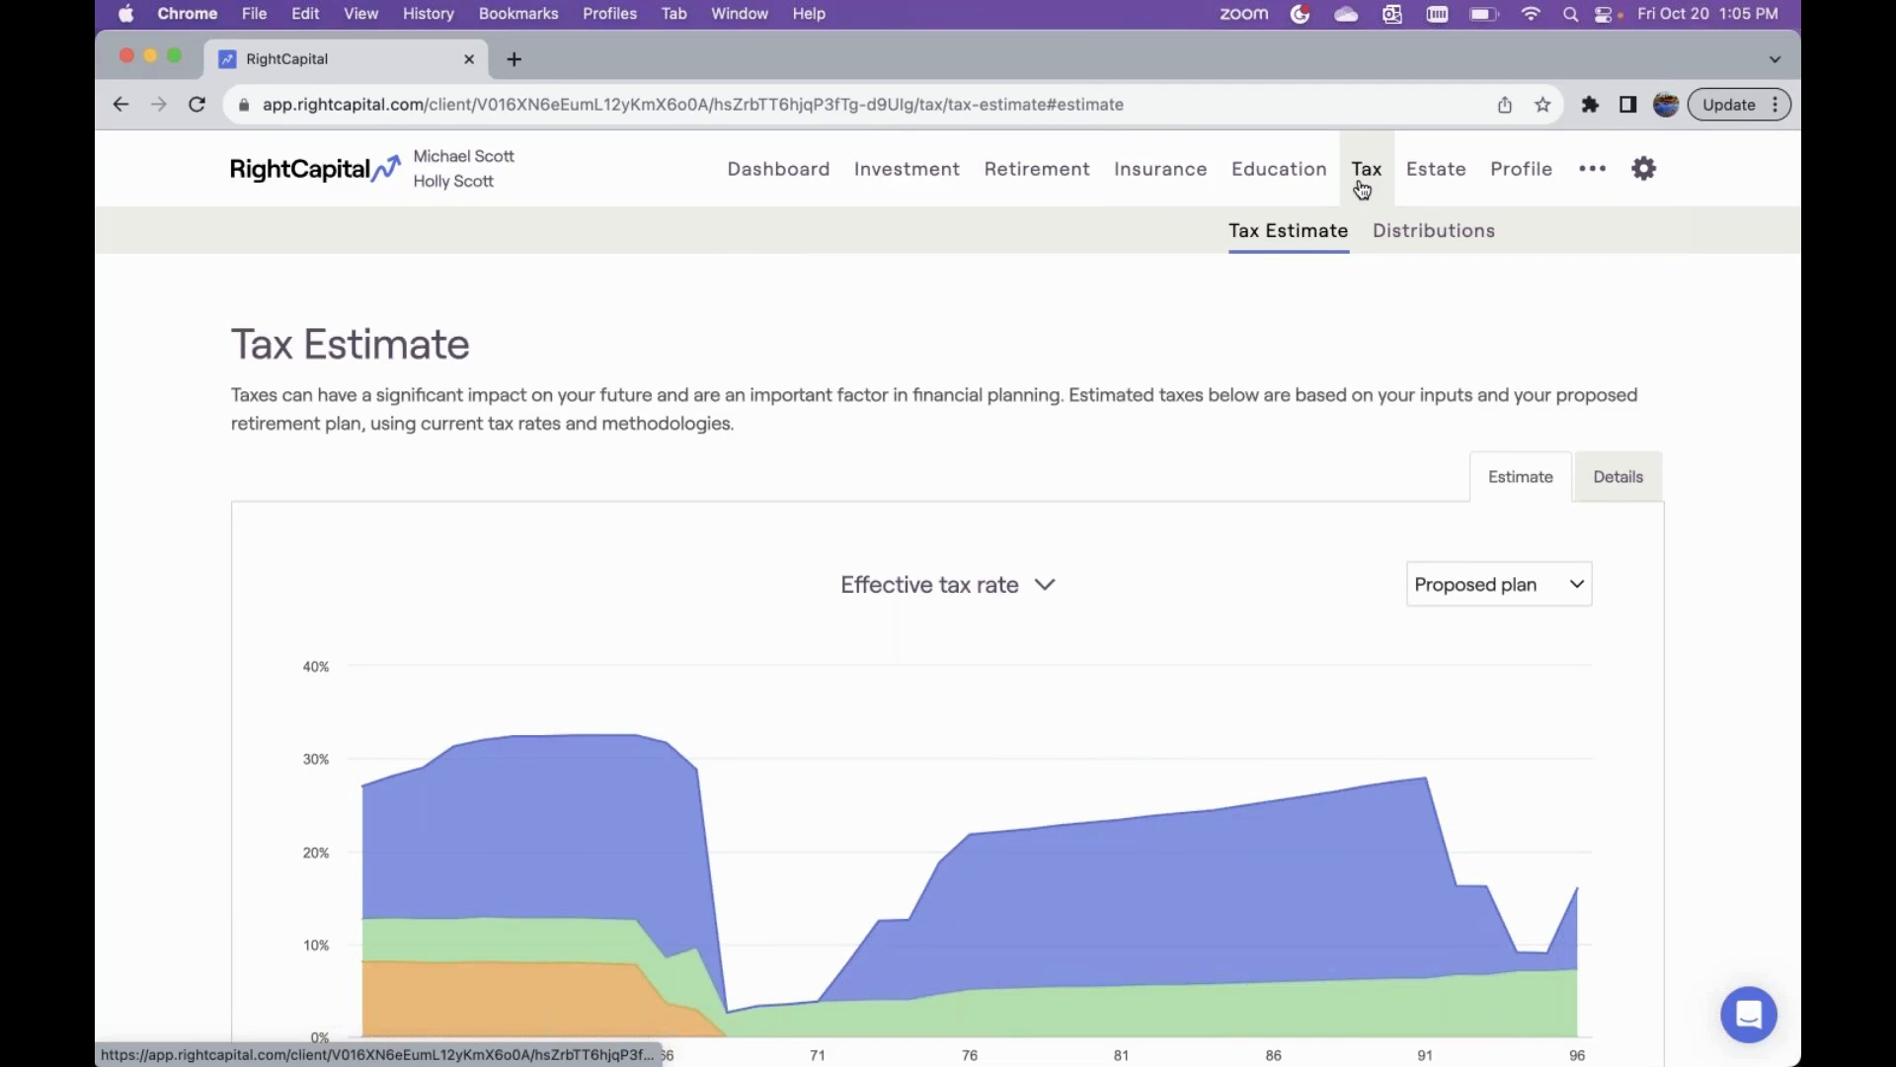
pyautogui.click(1410, 240)
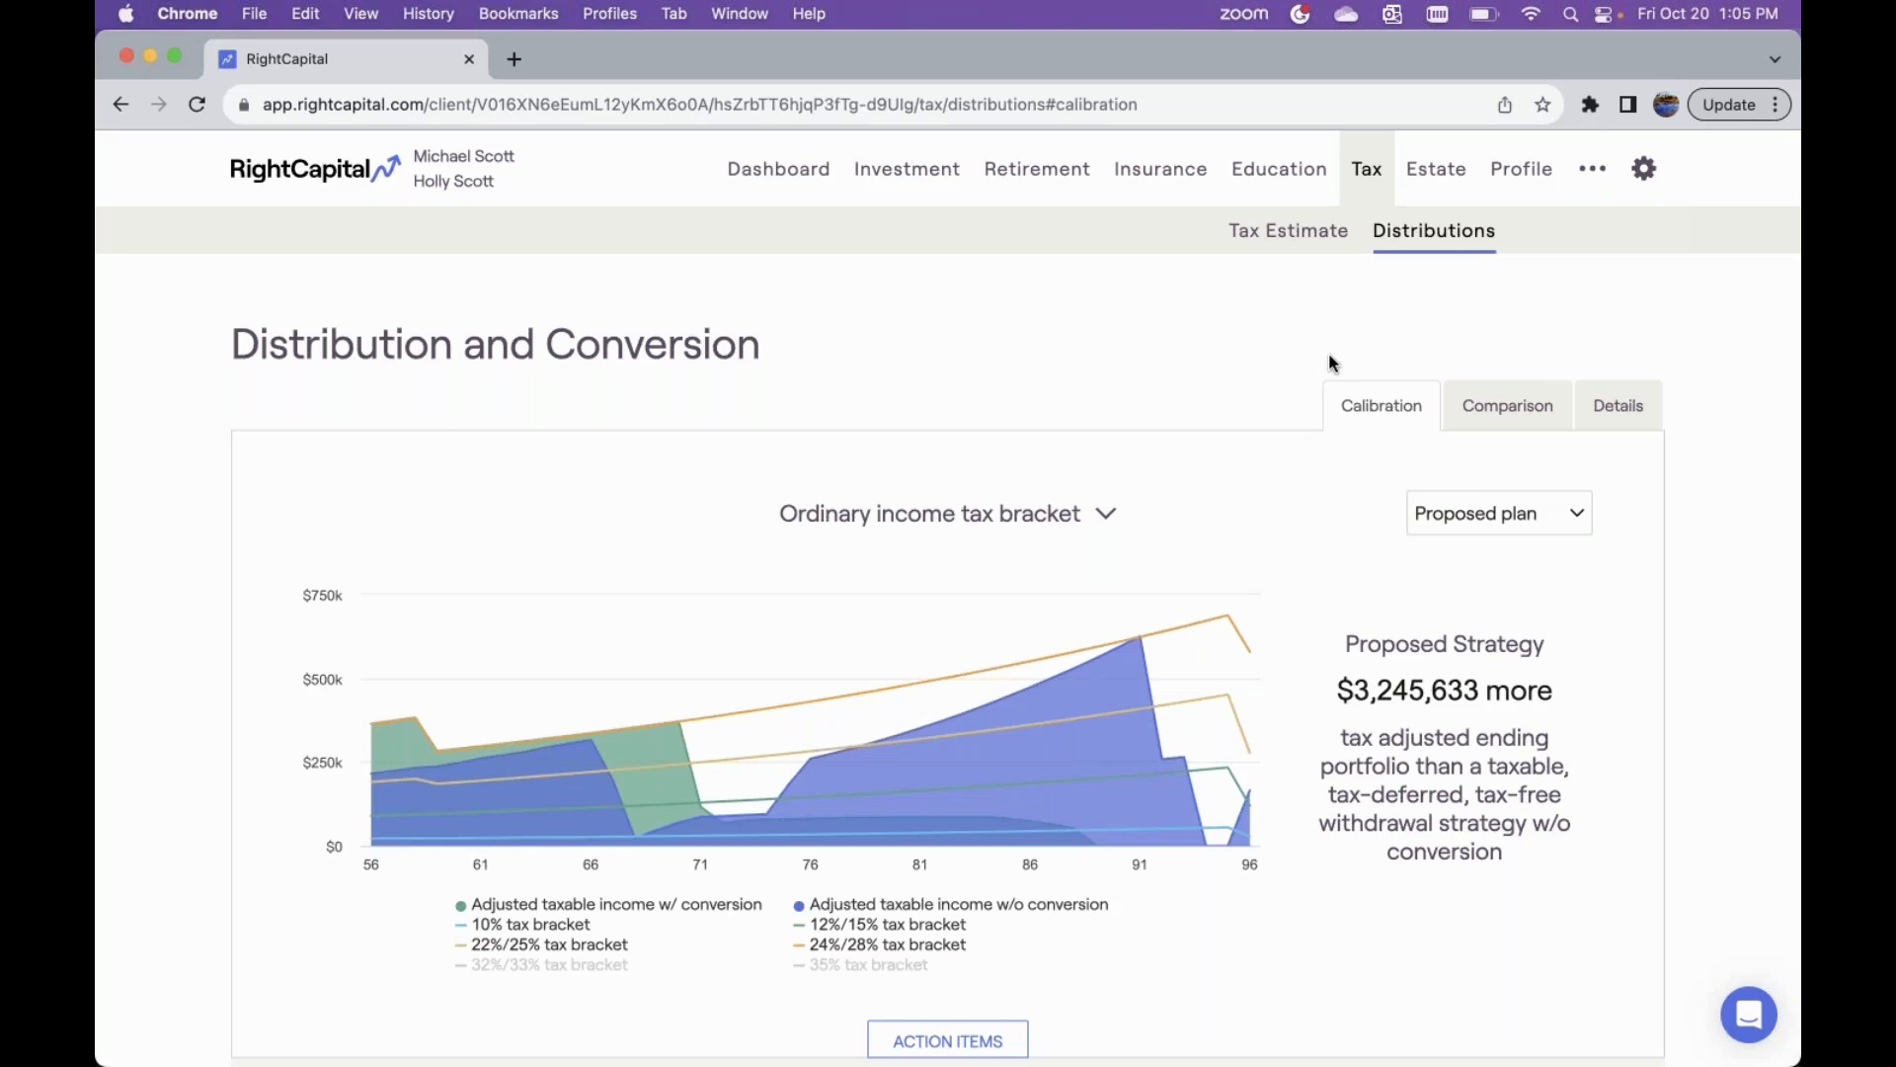
pyautogui.scroll(-1, 1345, 478)
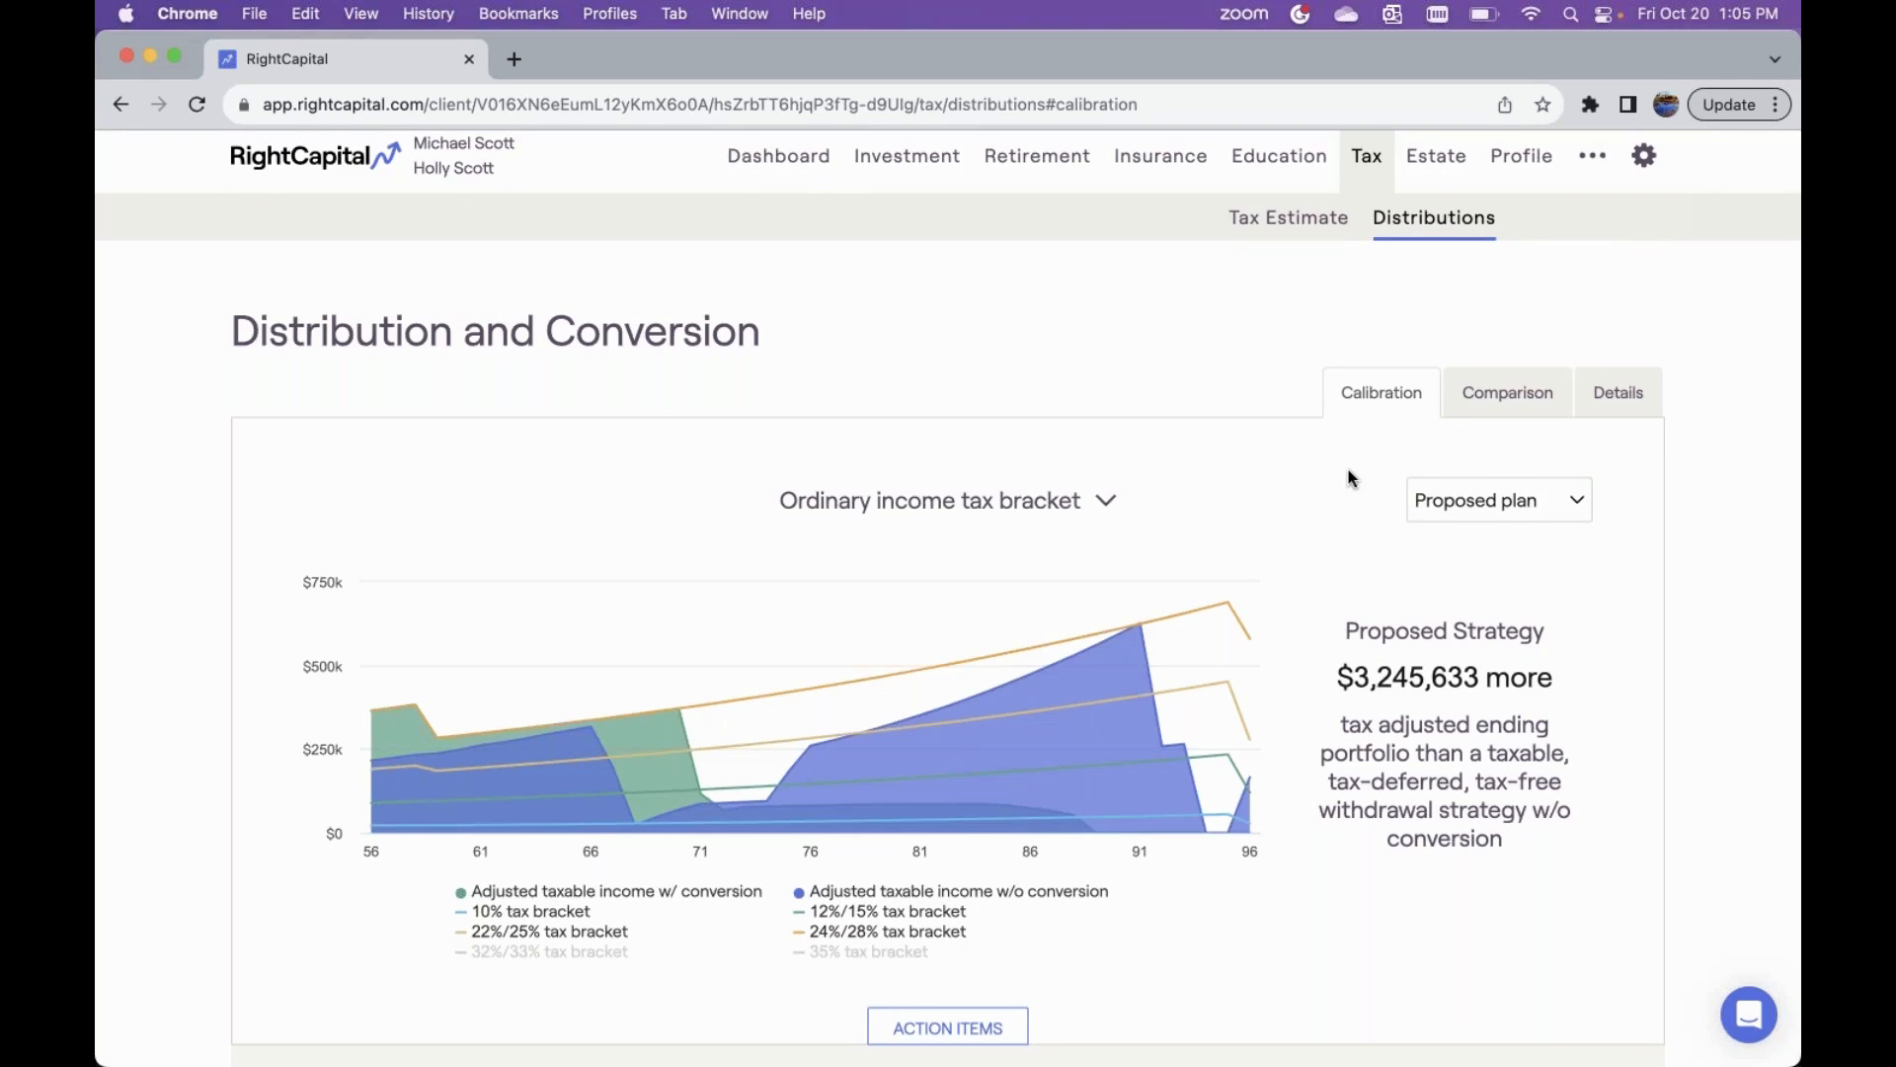
pyautogui.scroll(-3, 1348, 470)
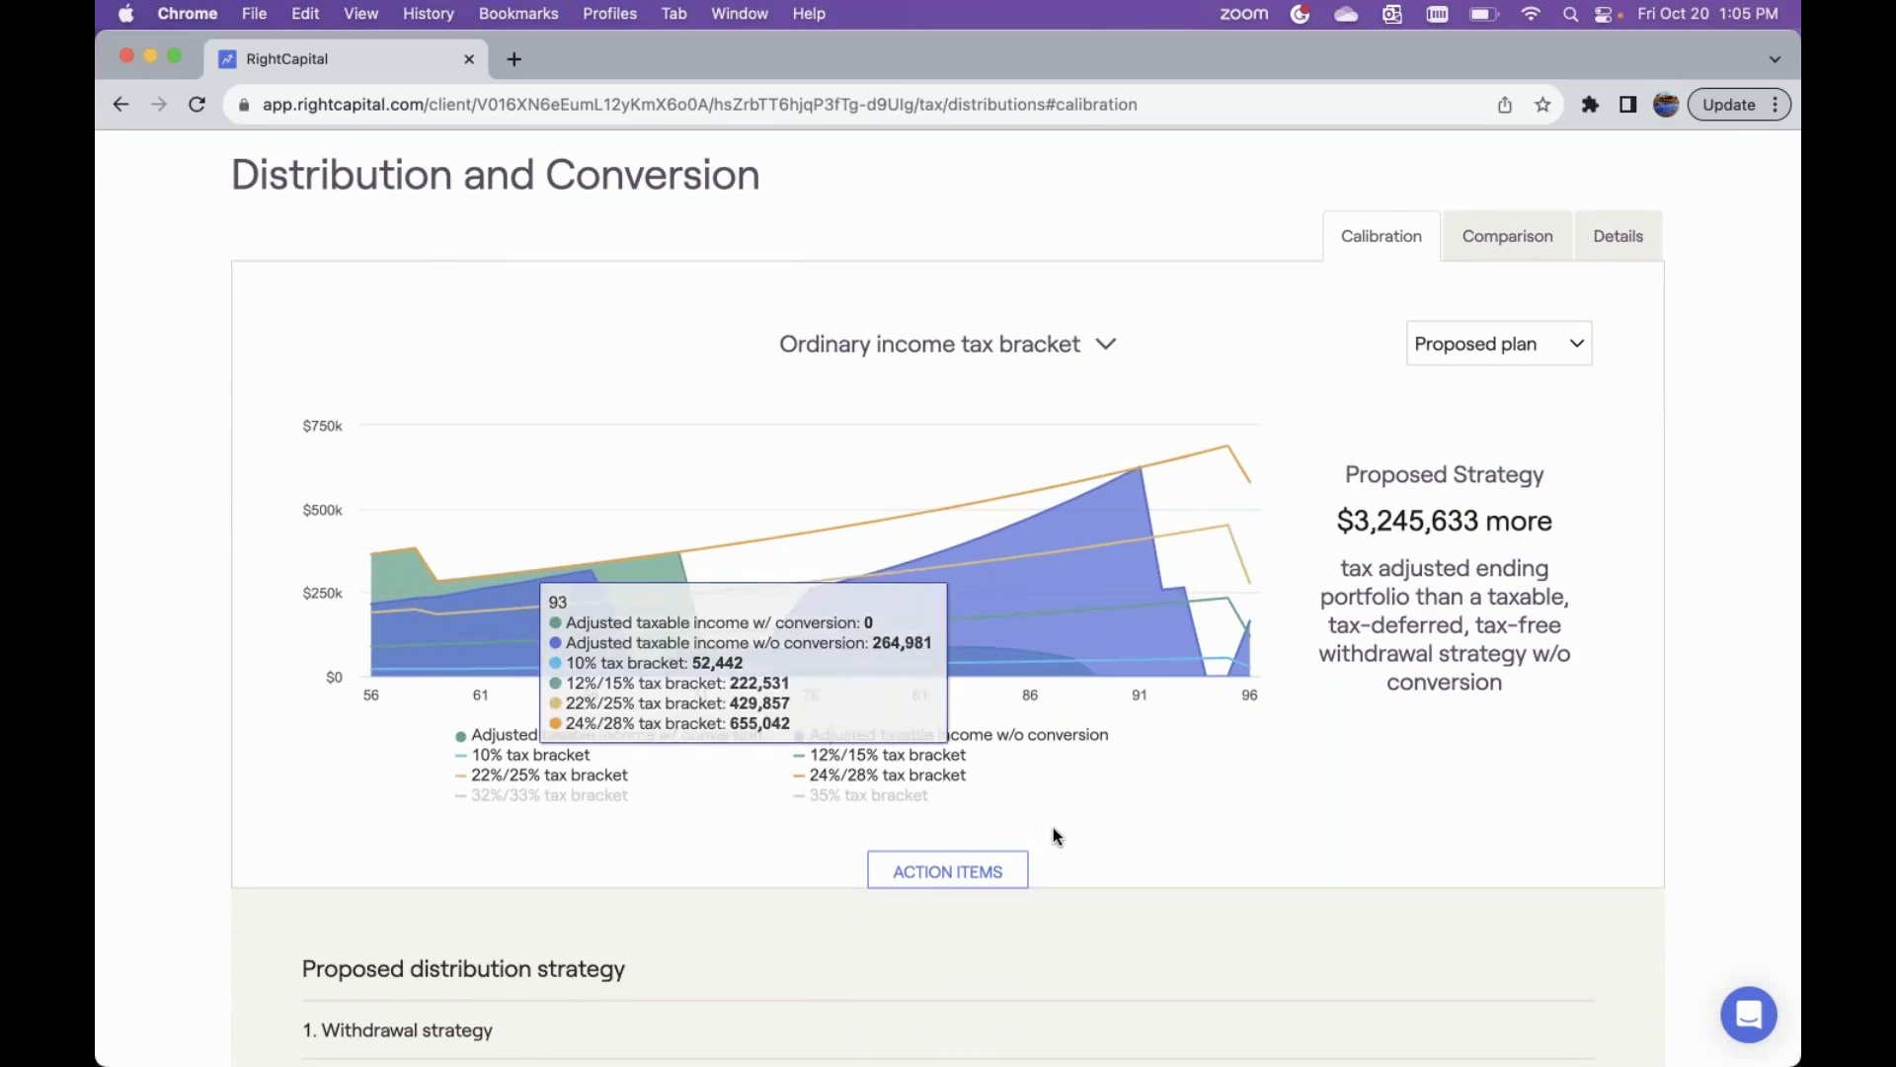
pyautogui.scroll(-2, 1053, 830)
pyautogui.scroll(-2, 994, 808)
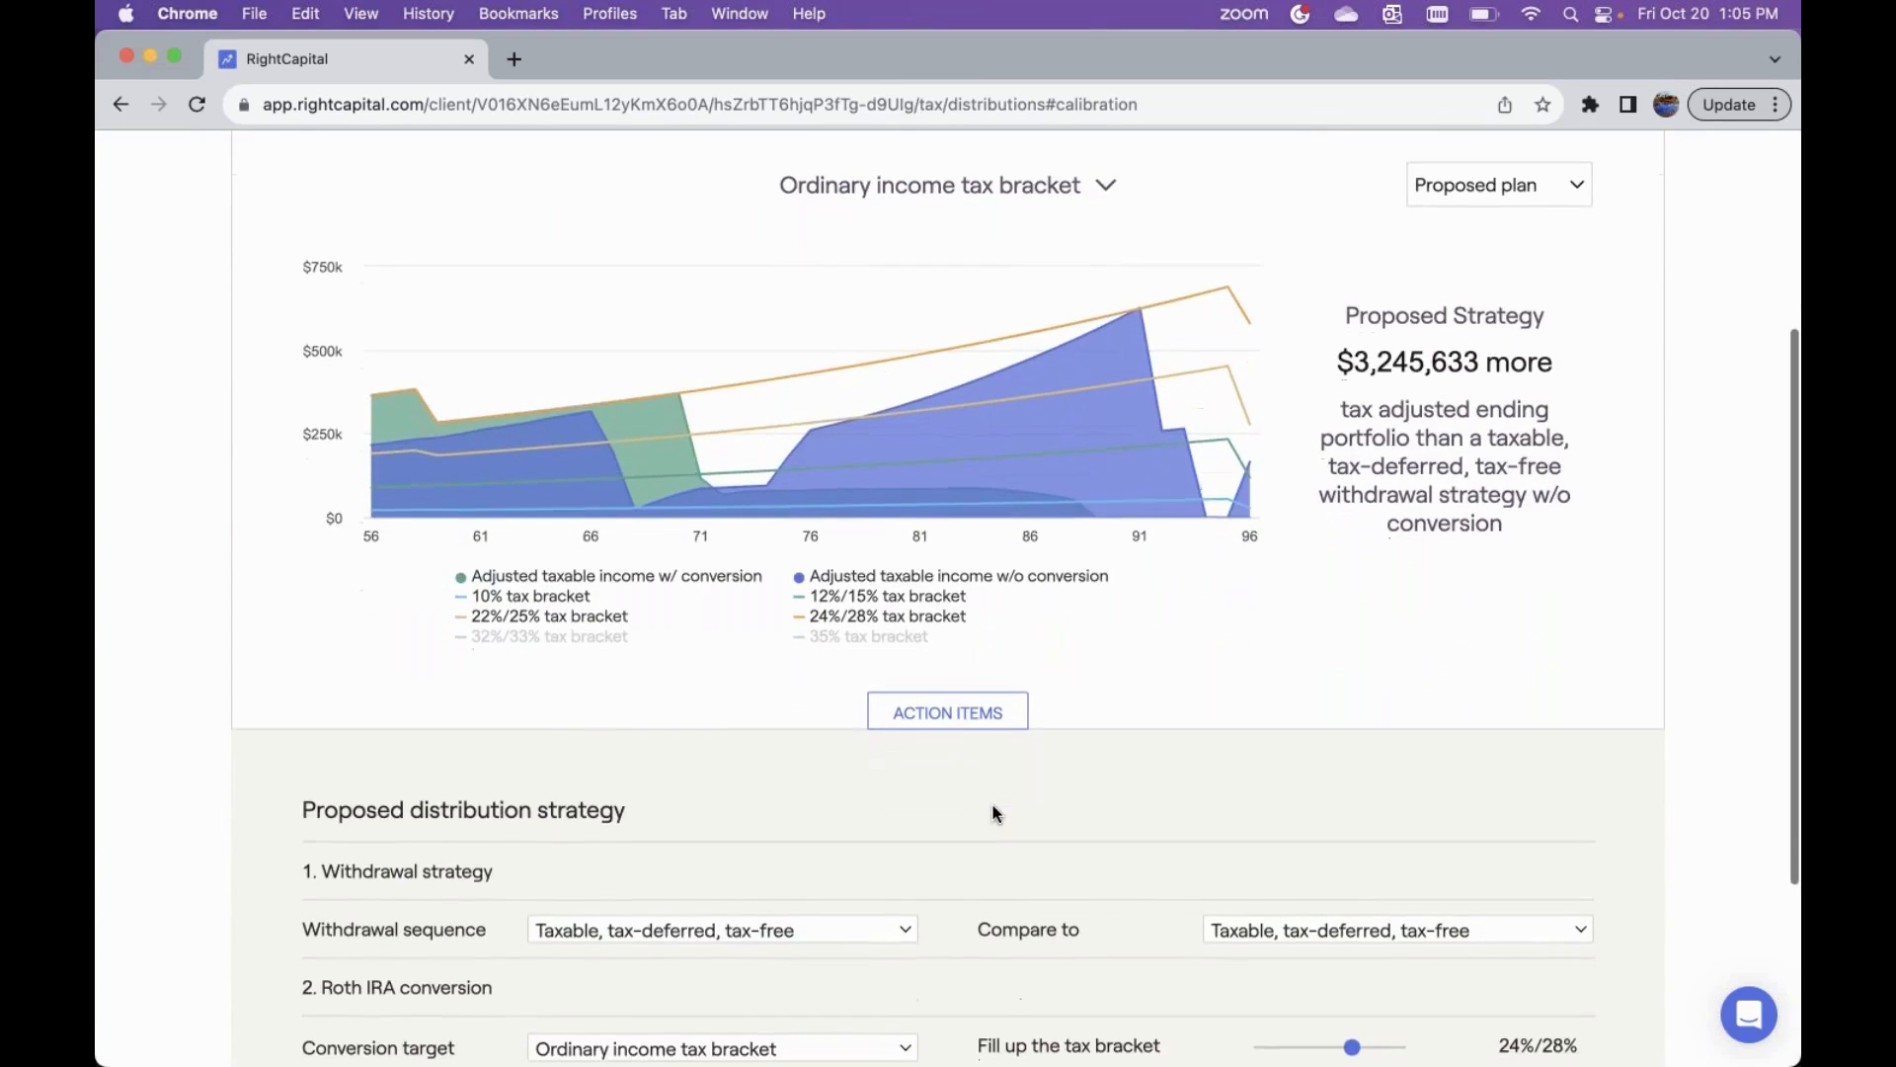
# - Try the Roth IRA conversion with the tax bracket to fill up set to None, and return it to 24%/28%
pyautogui.scroll(-3, 995, 804)
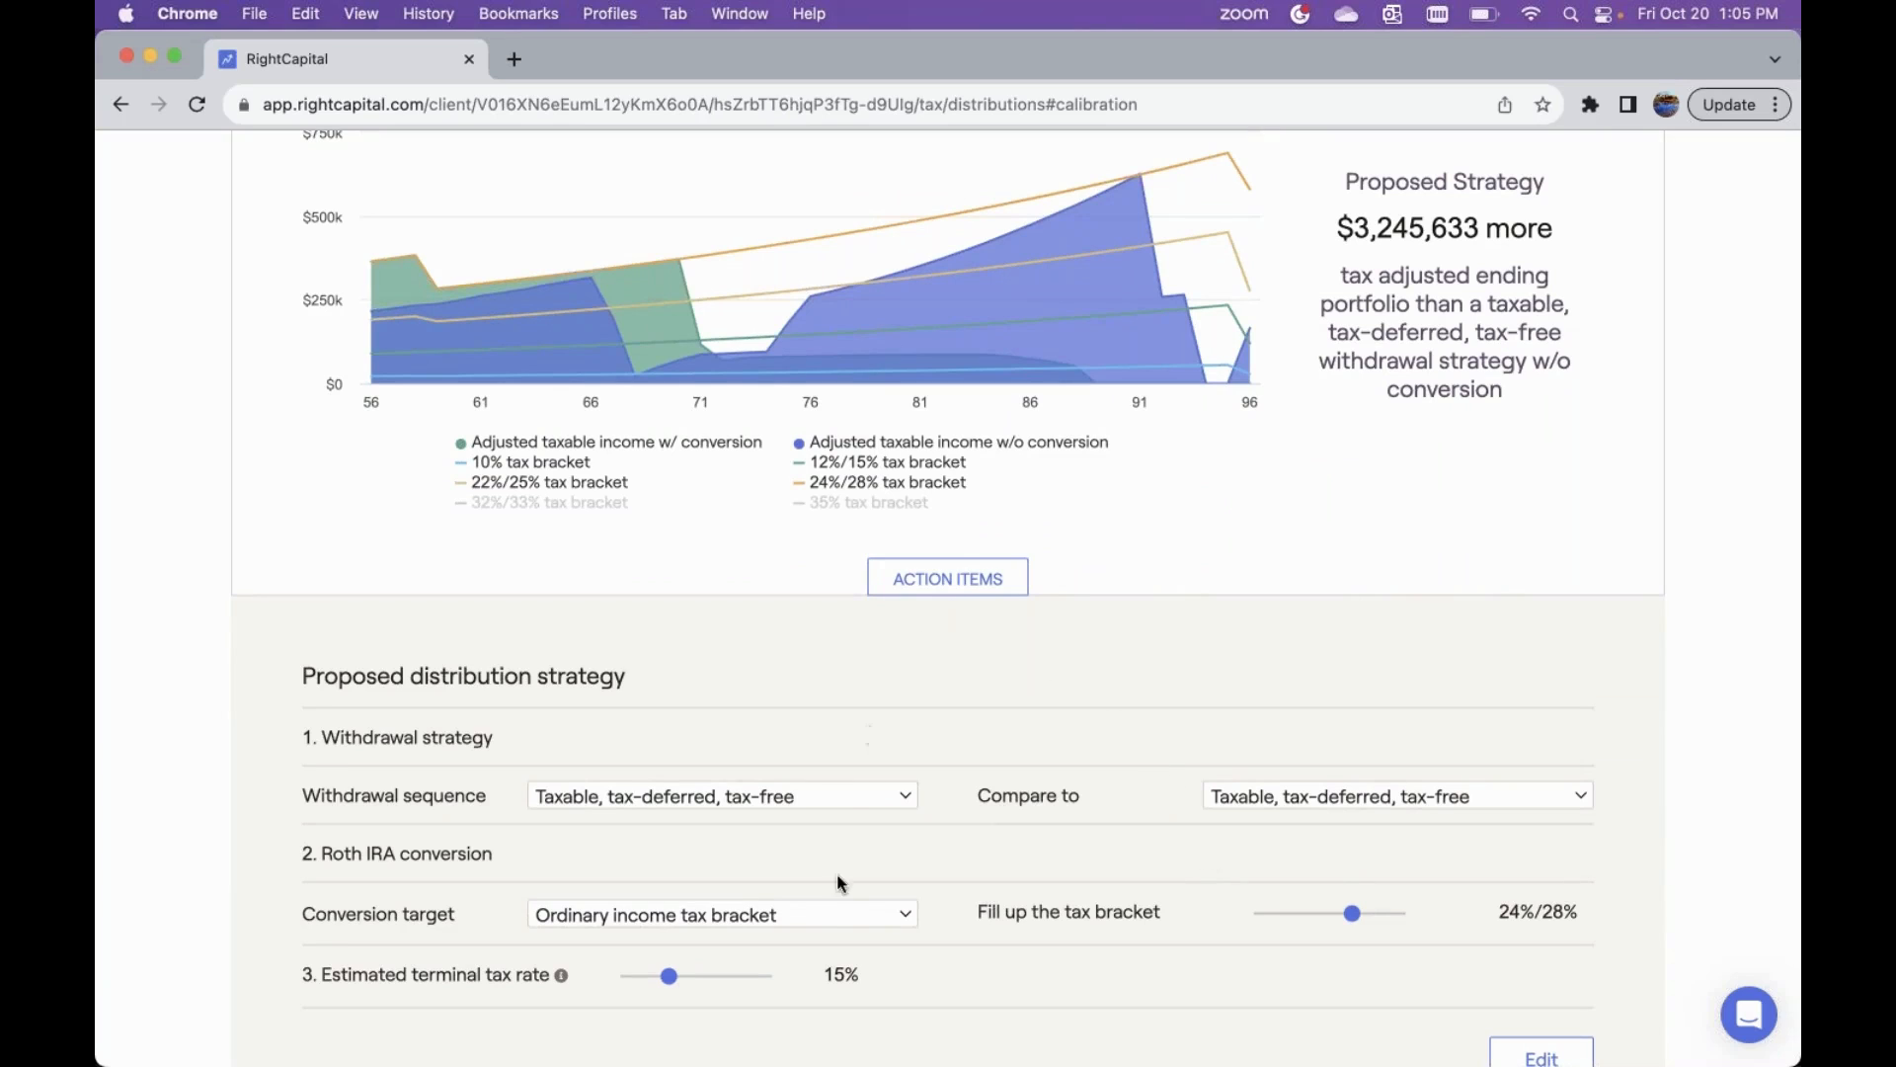
pyautogui.moveTo(1352, 913); pyautogui.dragTo(1218, 911)
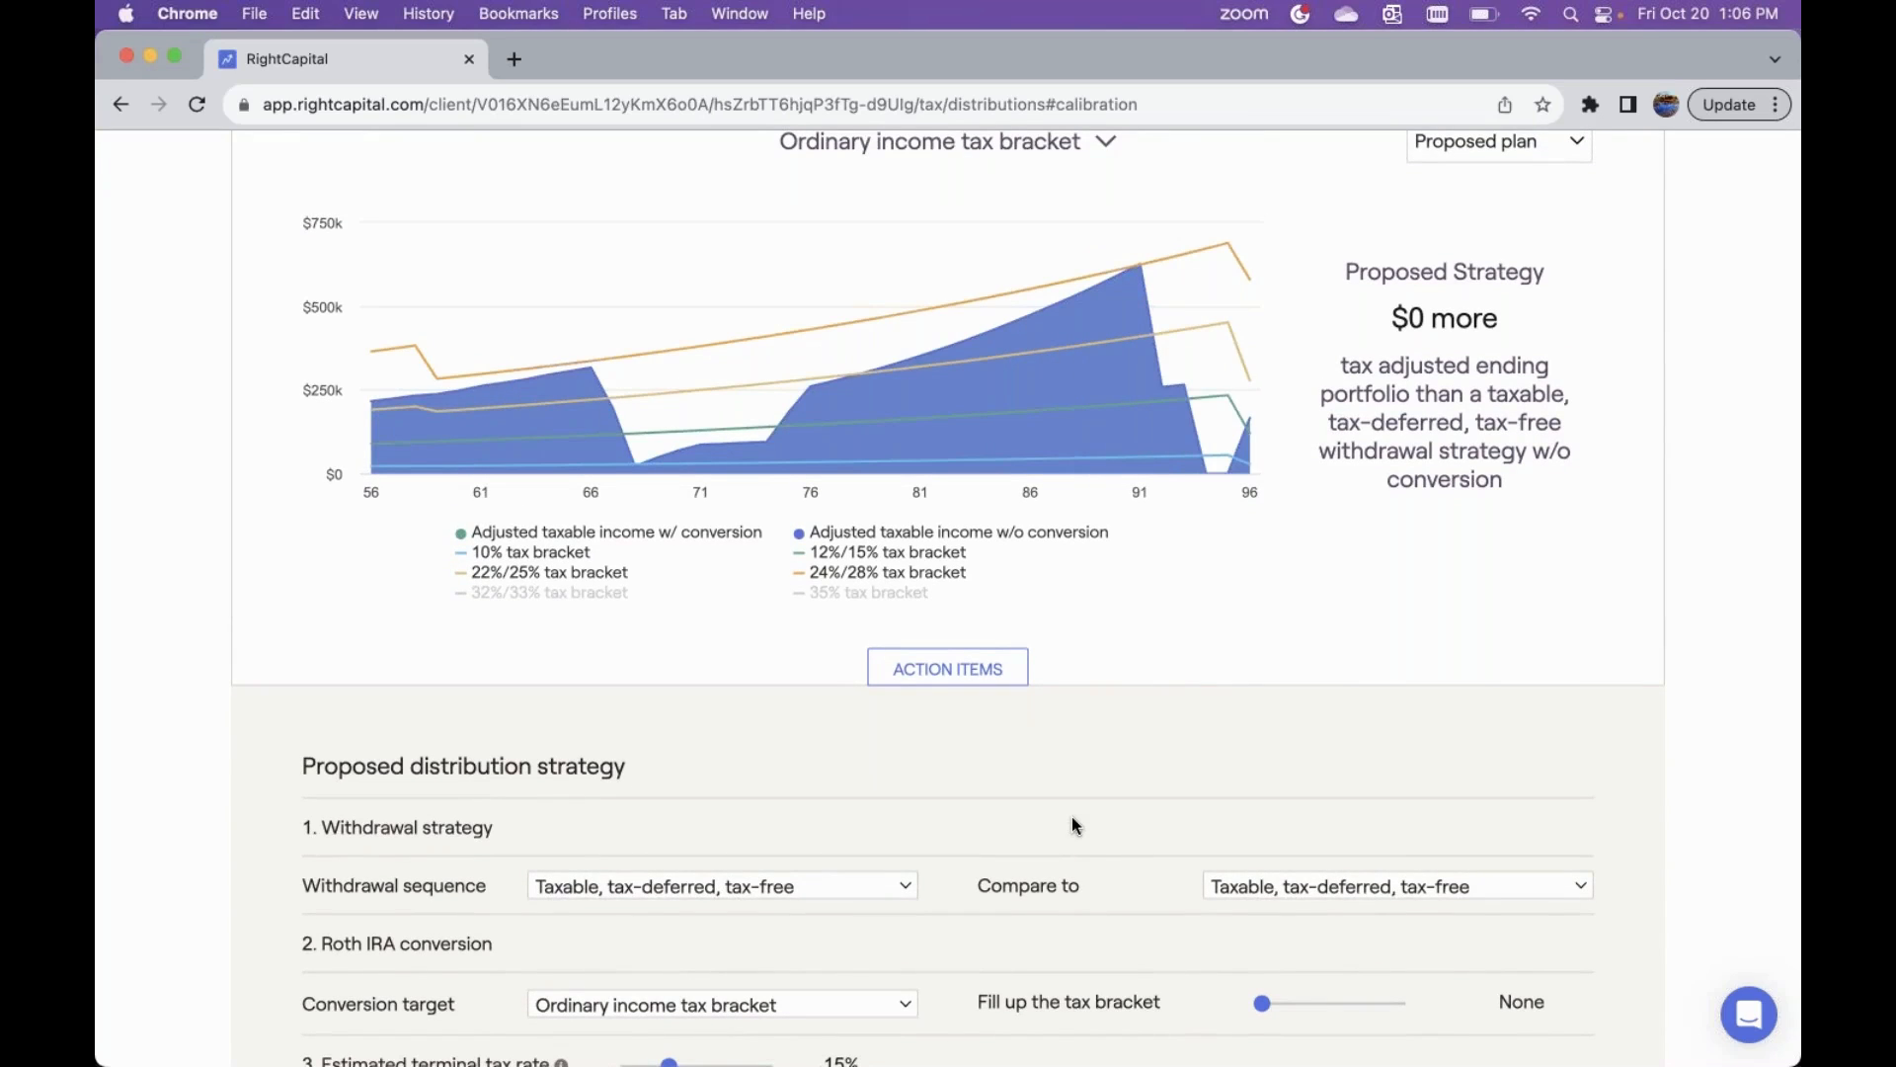
pyautogui.scroll(-2, 1071, 816)
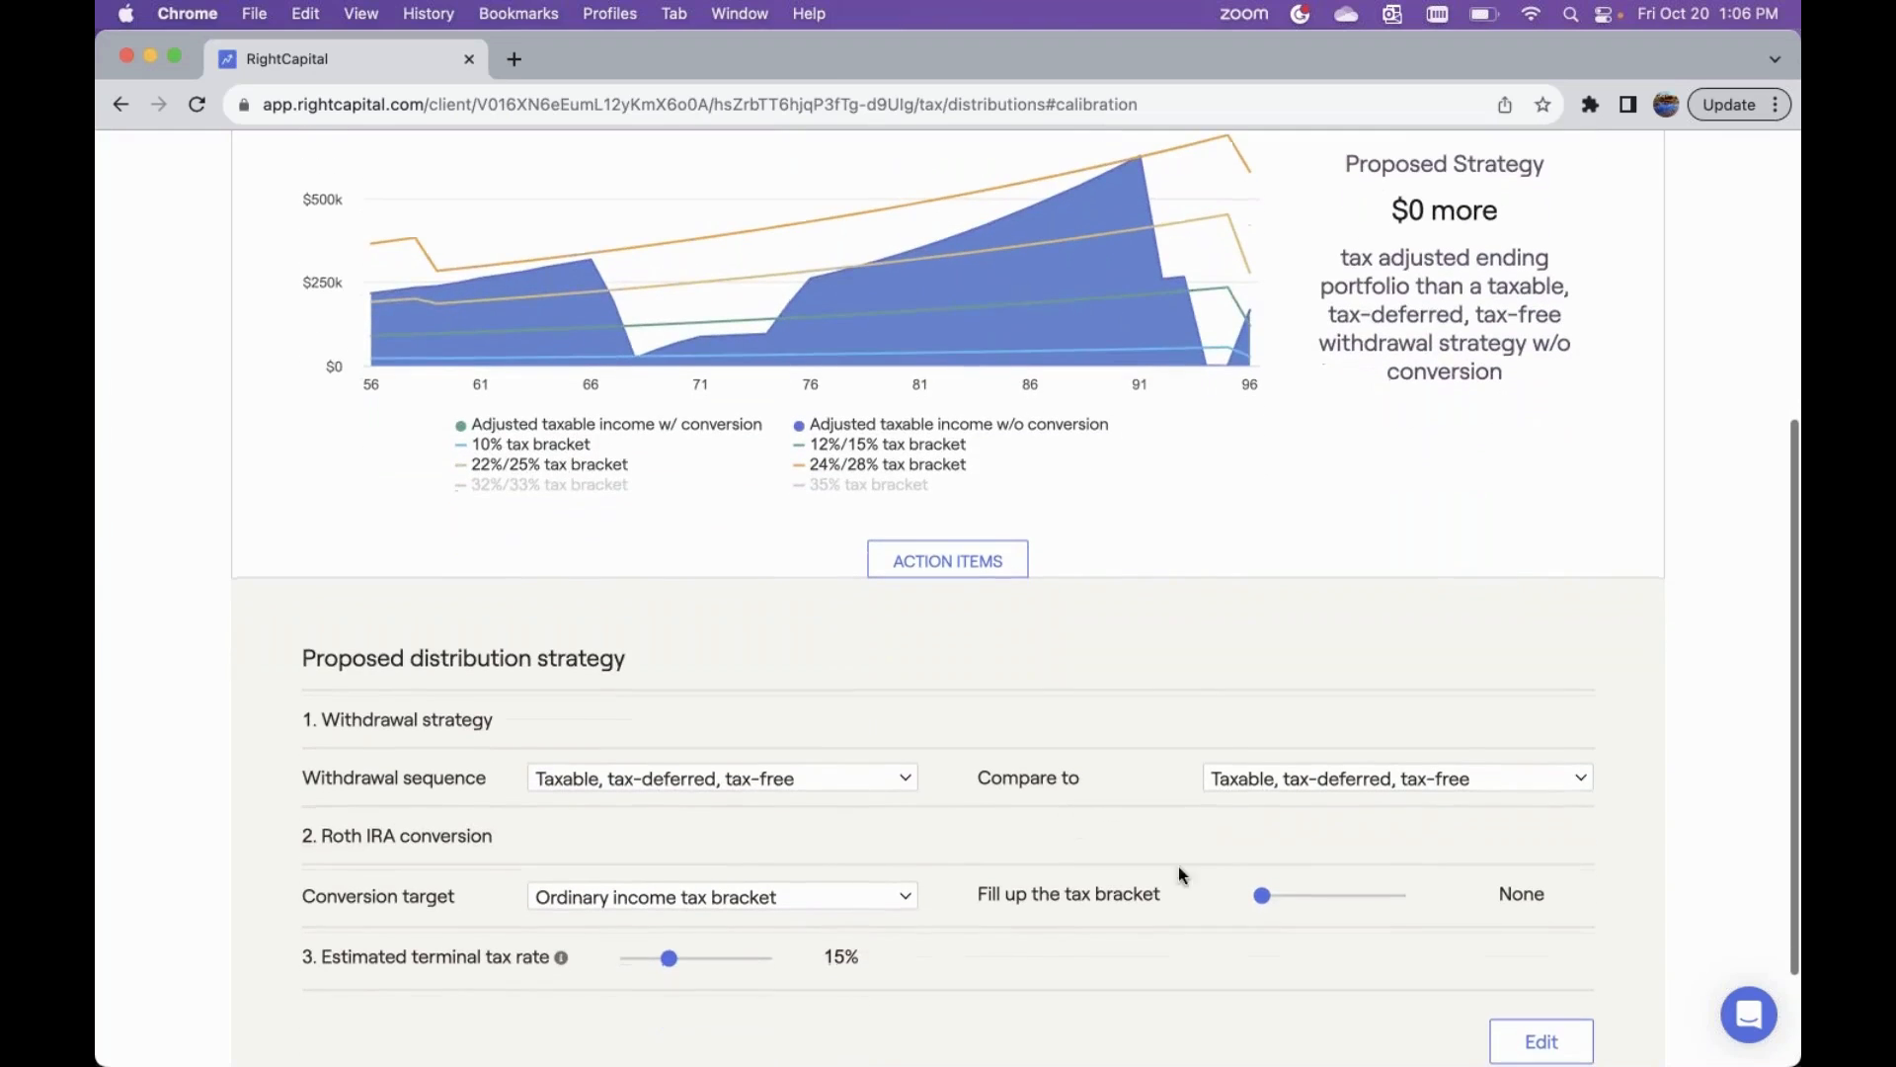
pyautogui.moveTo(1268, 902); pyautogui.dragTo(1359, 900)
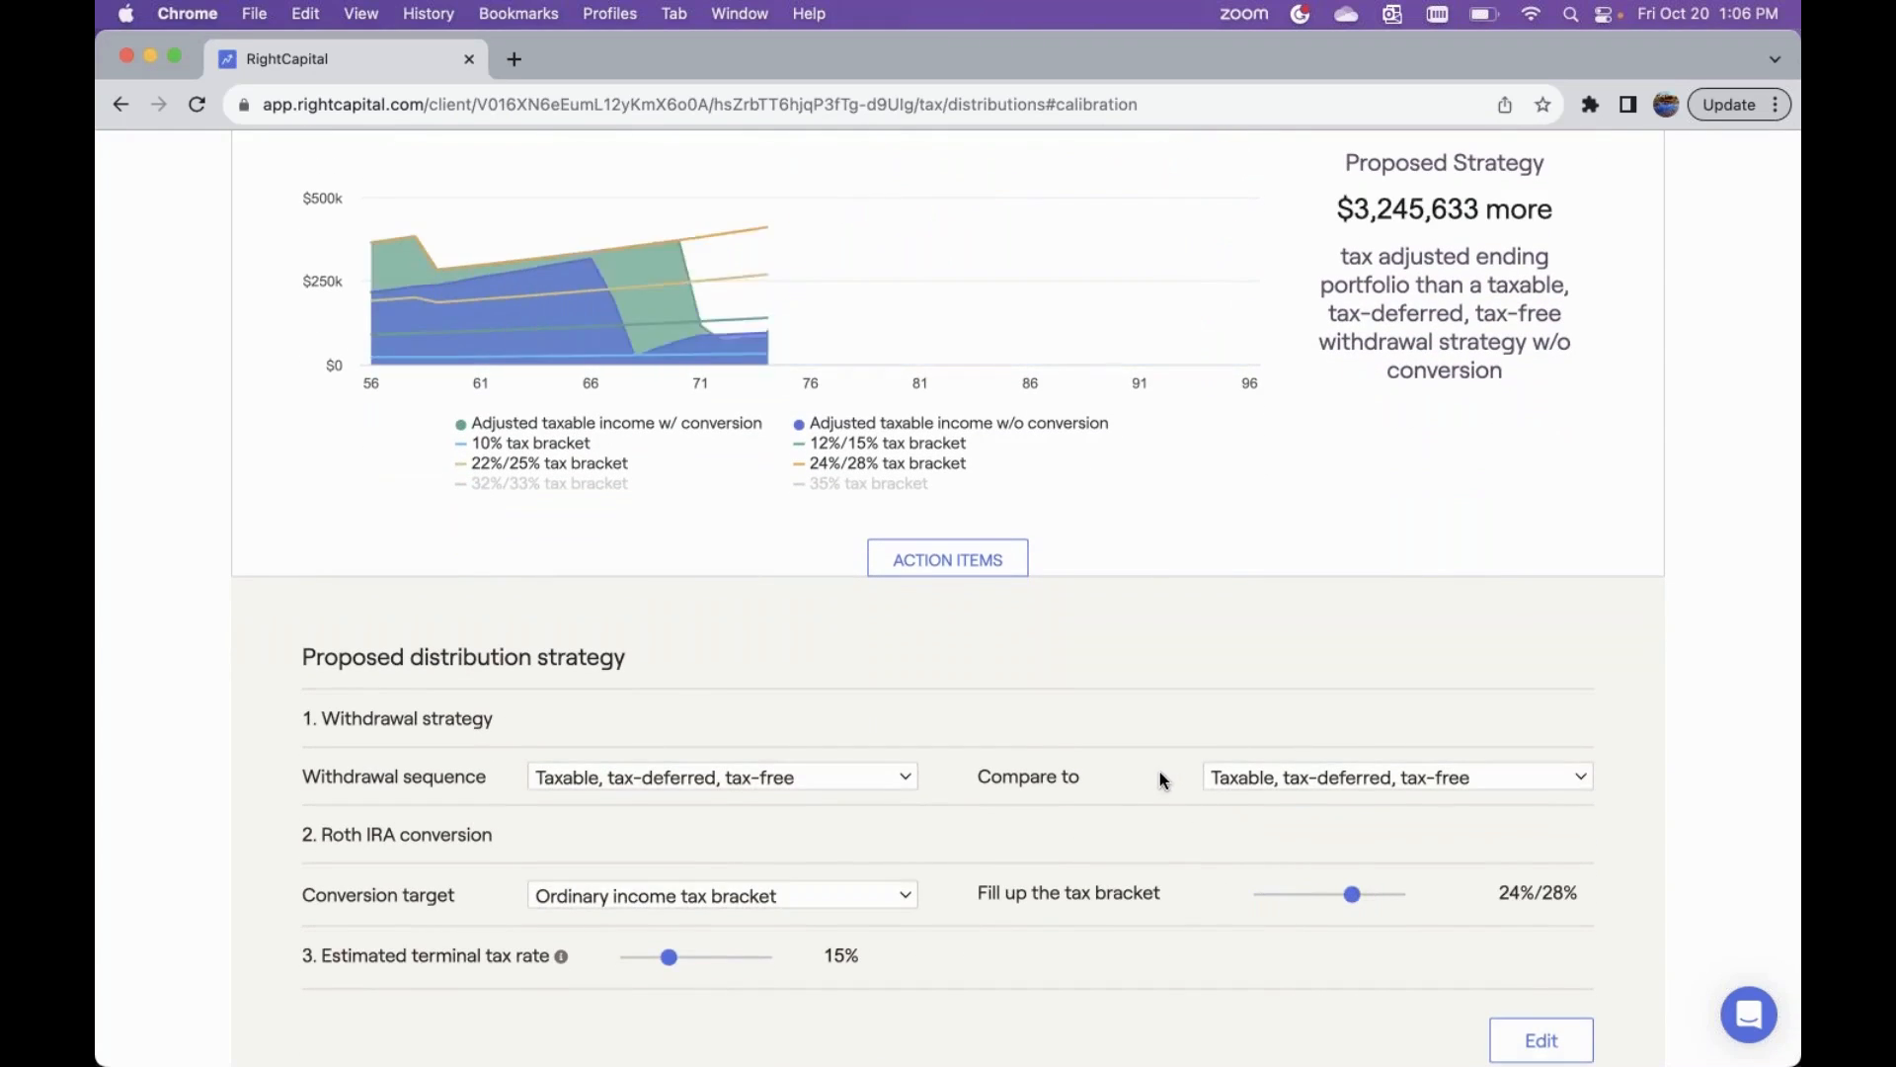
# - Try filling up the 32%/33% tax bracket for the Roth IRA conversion, and set it back to 24%/28%
pyautogui.scroll(2, 1163, 774)
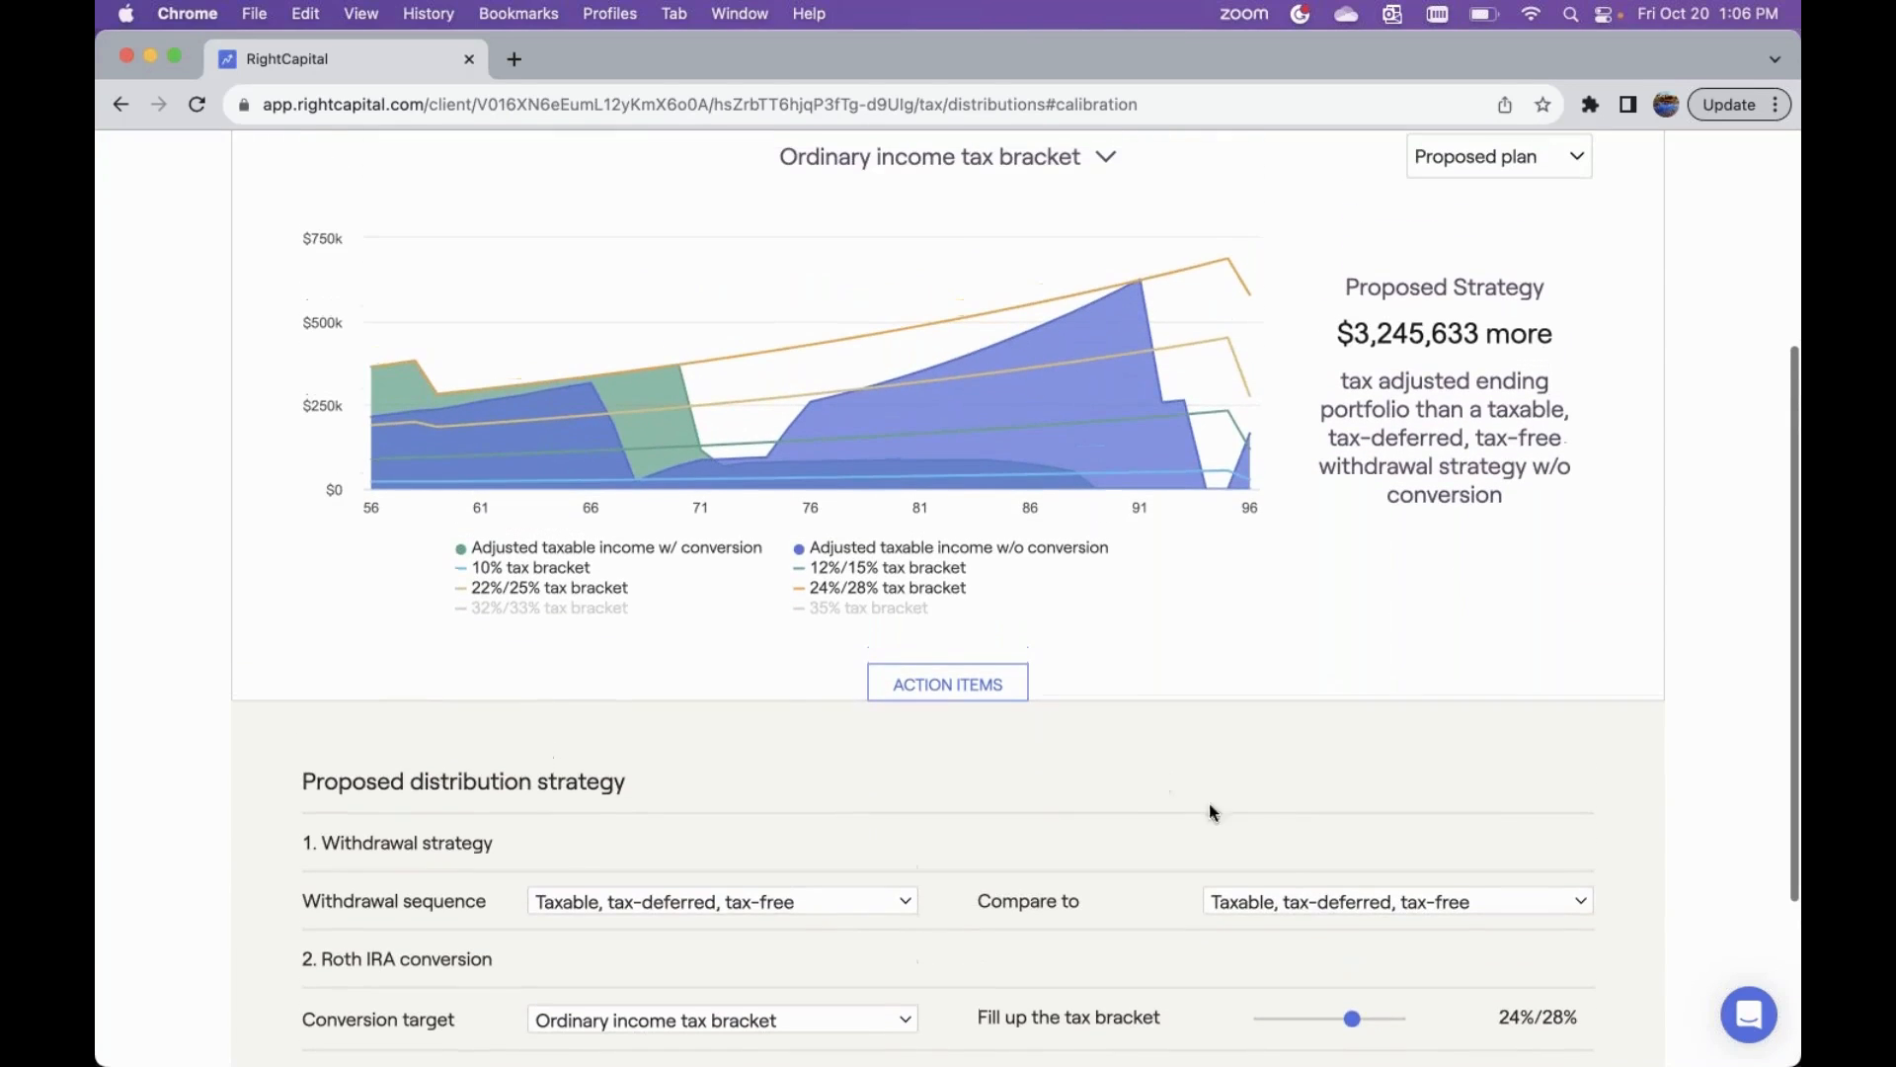
pyautogui.click(1368, 1019)
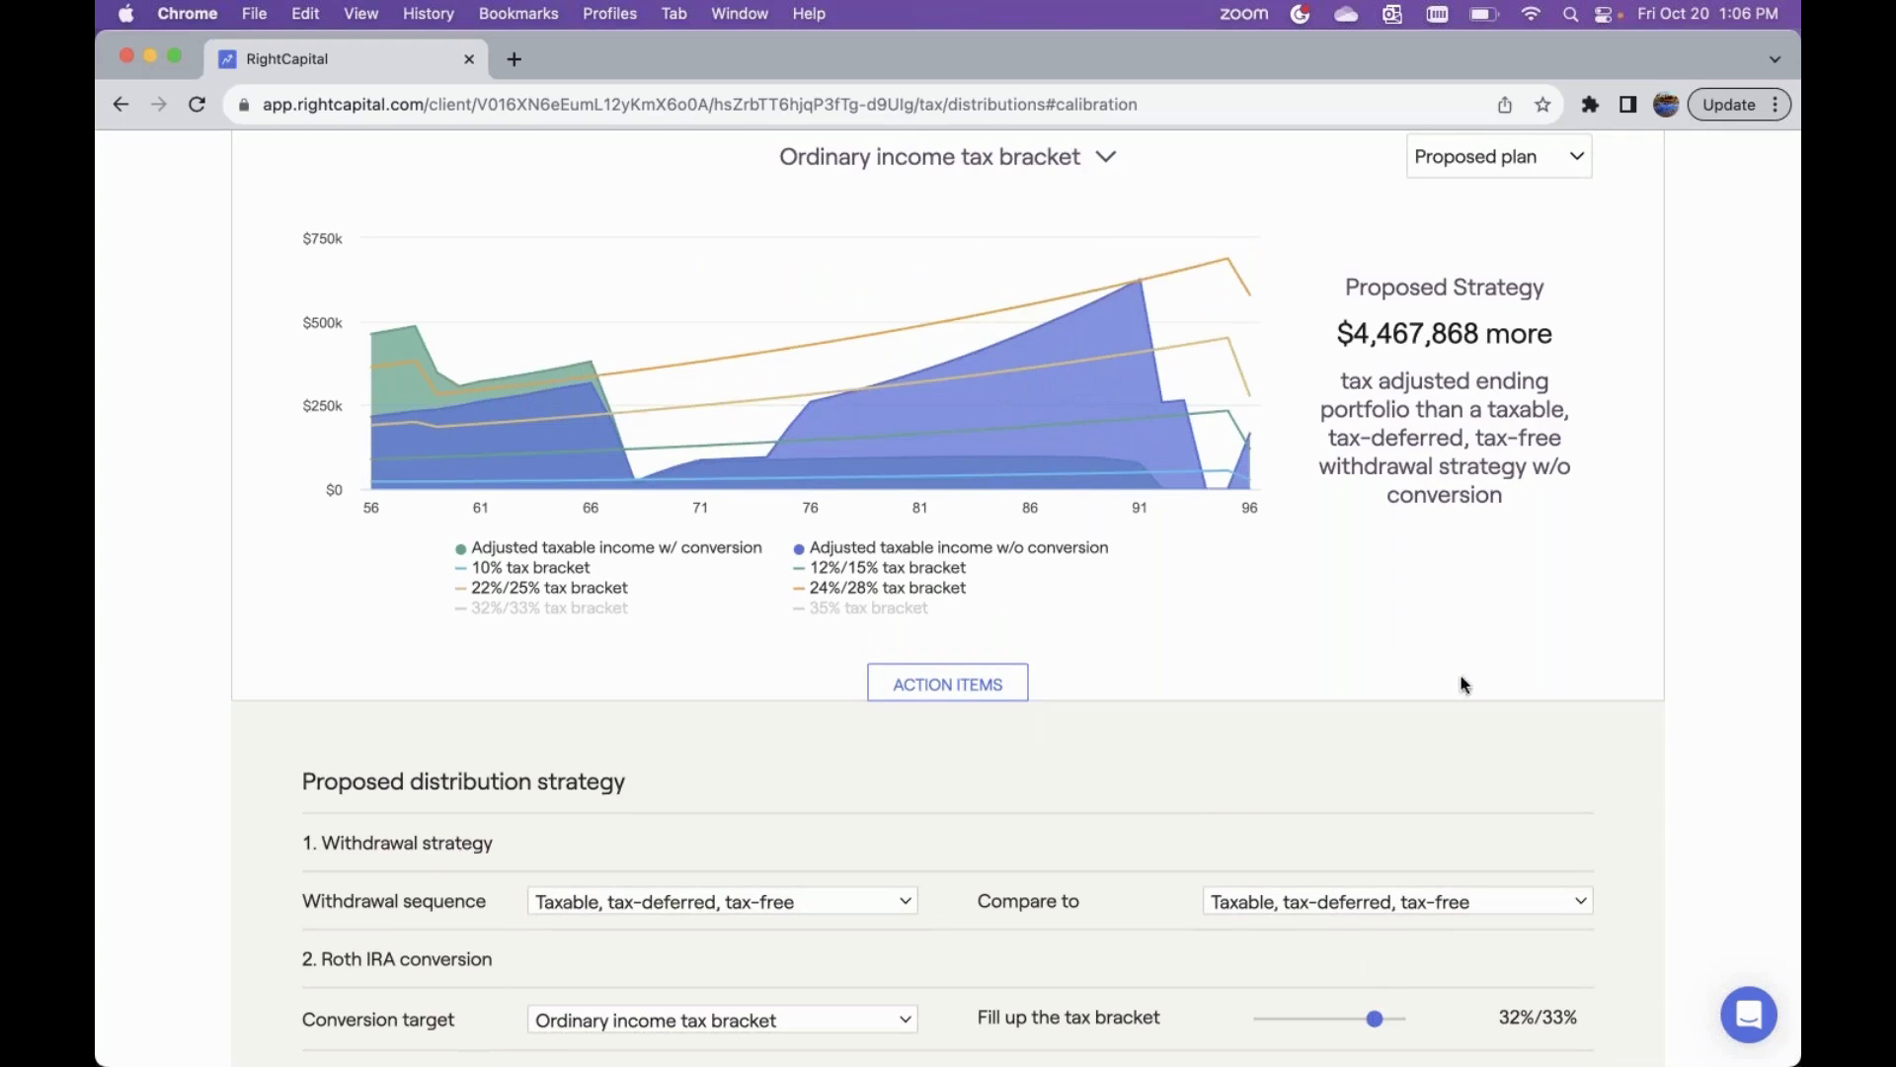
pyautogui.click(1367, 1024)
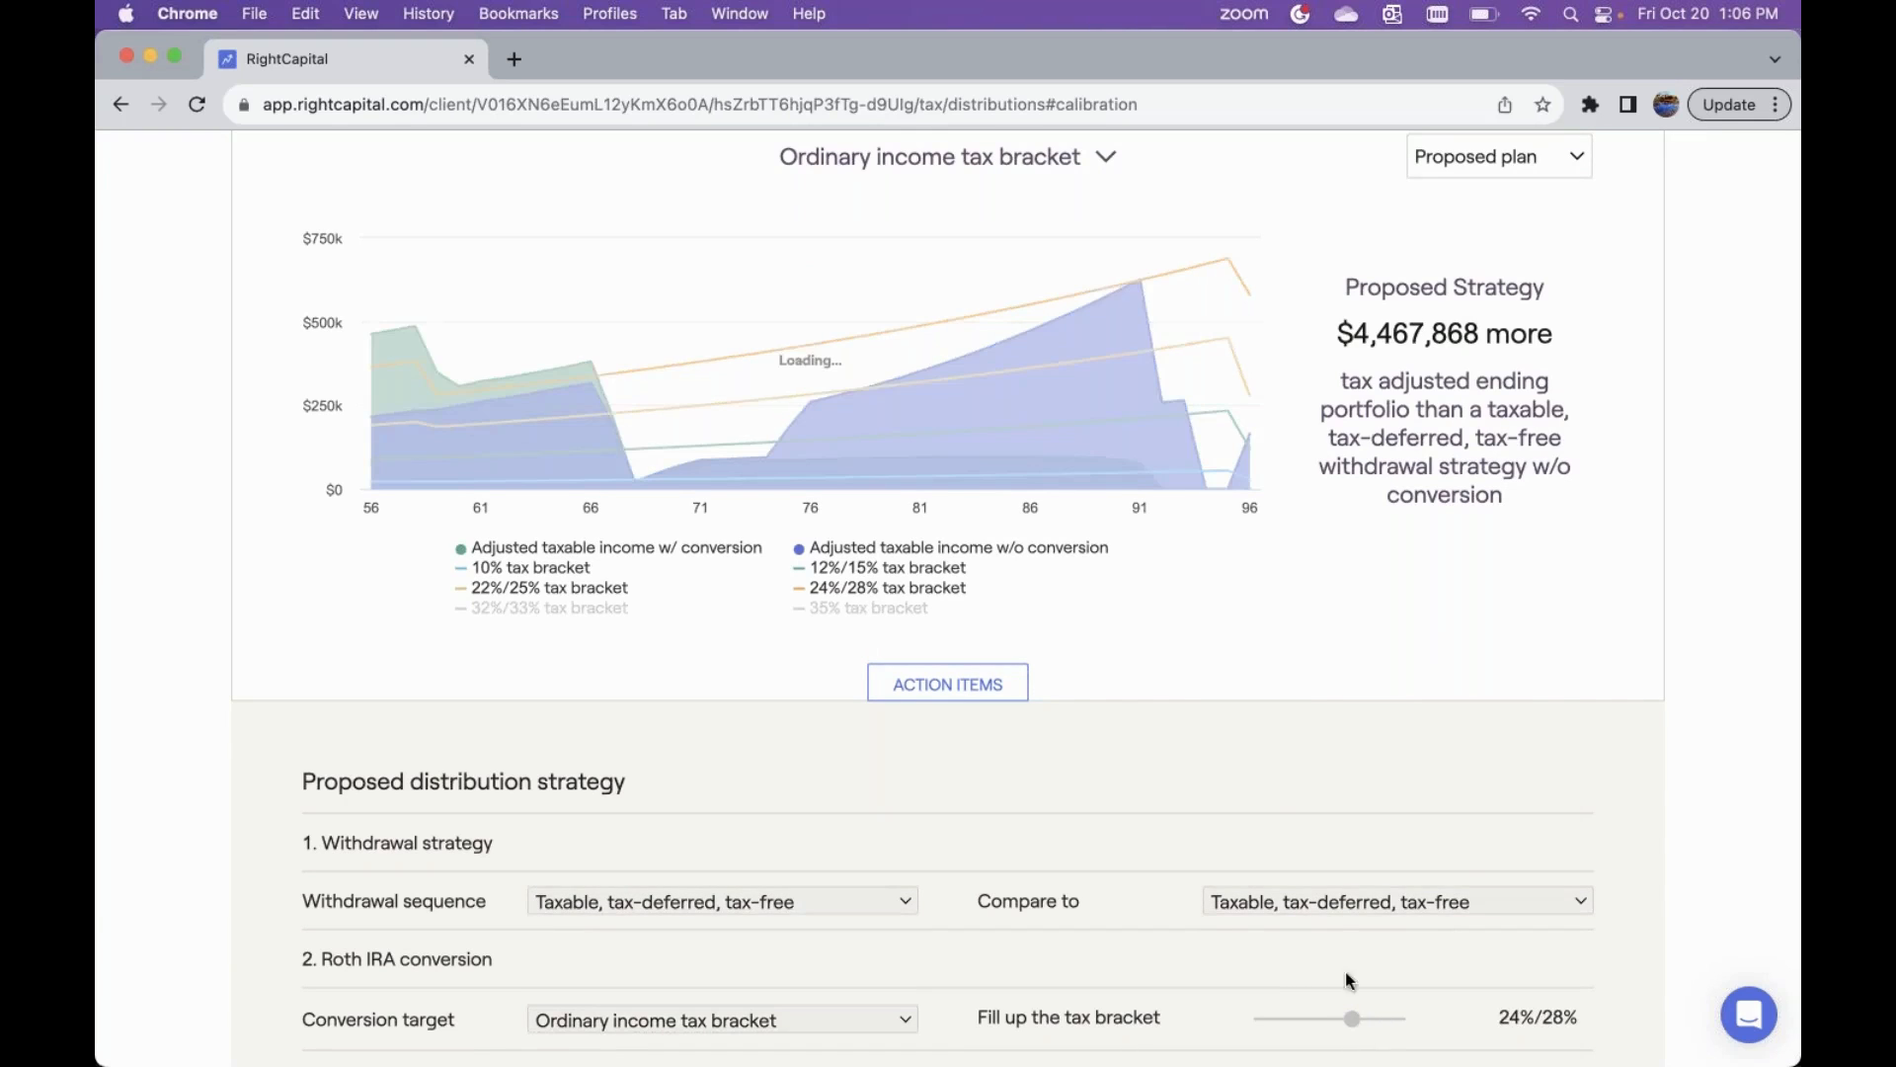
# - Examine the adjusted taxable income without conversion on the ordinary income tax bracket chart for the proposed plan
pyautogui.scroll(1, 1264, 733)
pyautogui.scroll(1, 1264, 736)
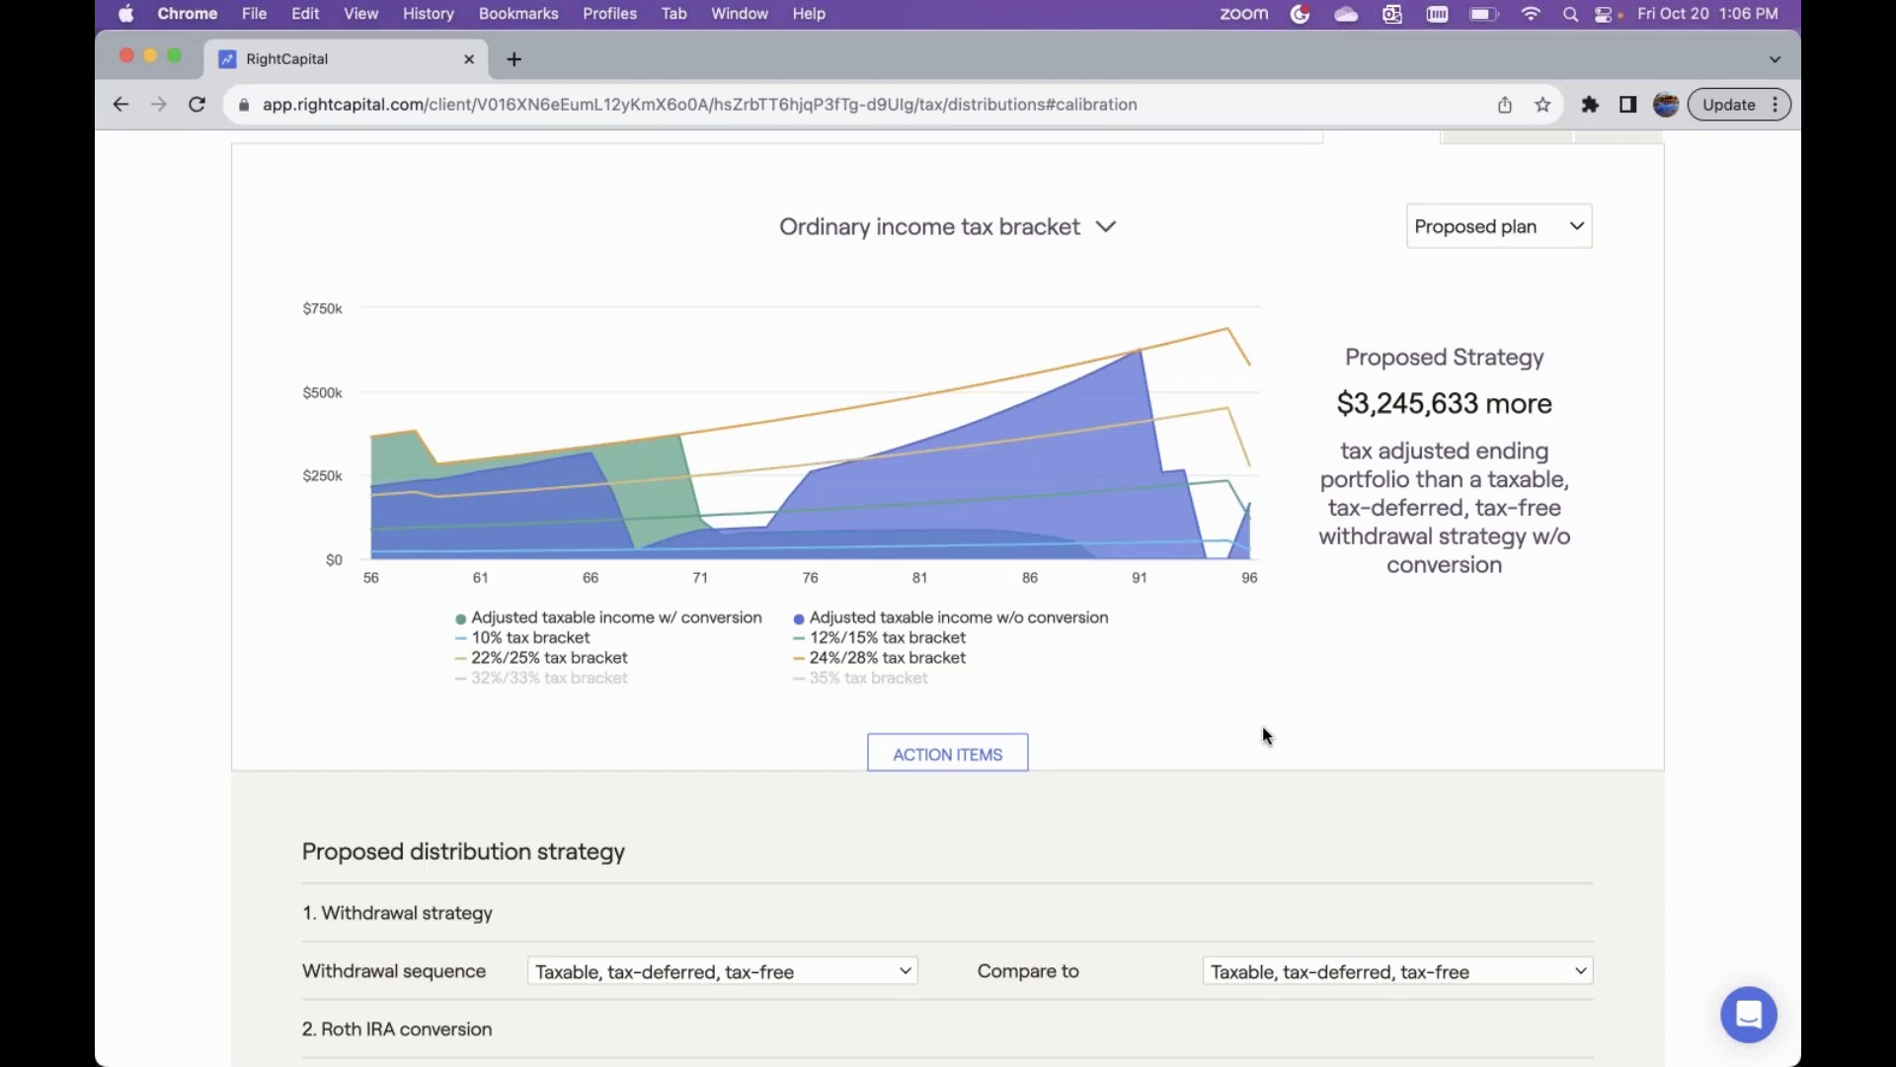
pyautogui.moveTo(764, 496)
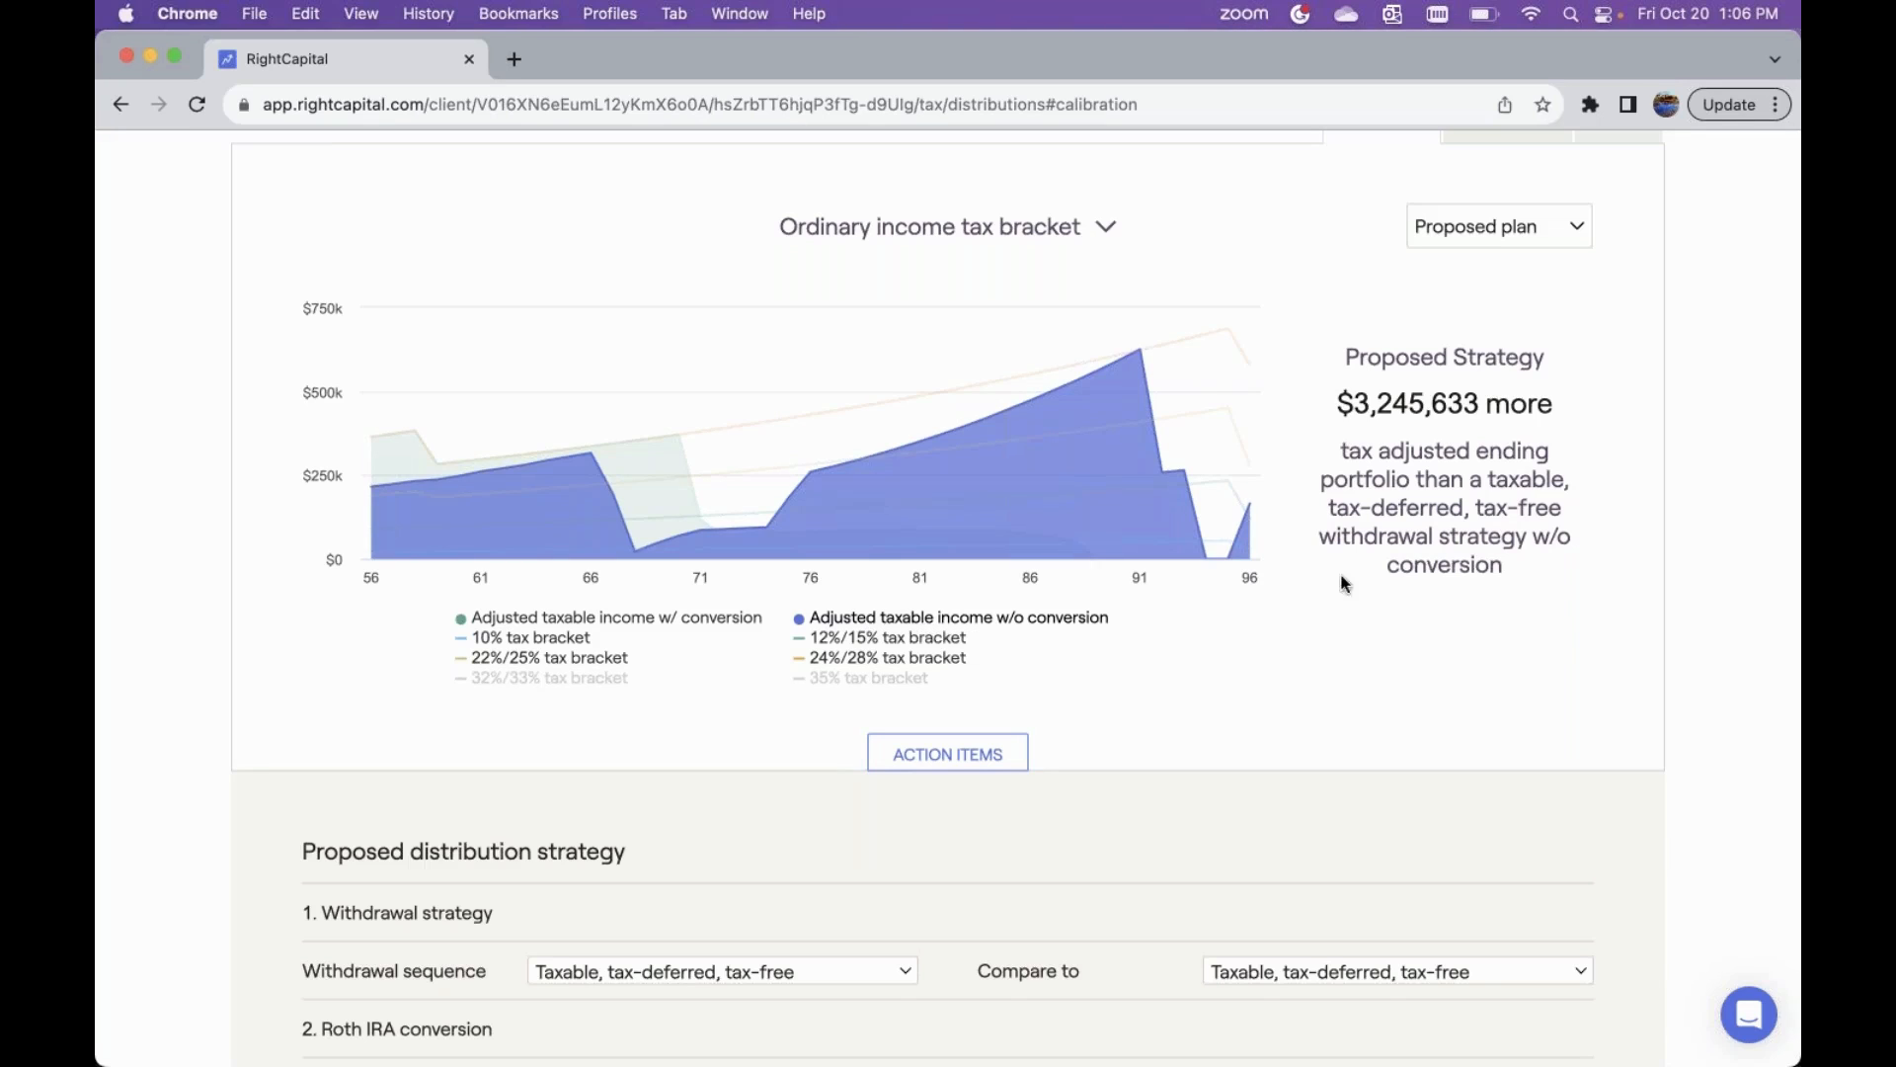
# - Open the distribution strategy comparison and review the tax adjusted ending wealth of the proposed strategy against the one without conversion
pyautogui.scroll(3, 1457, 460)
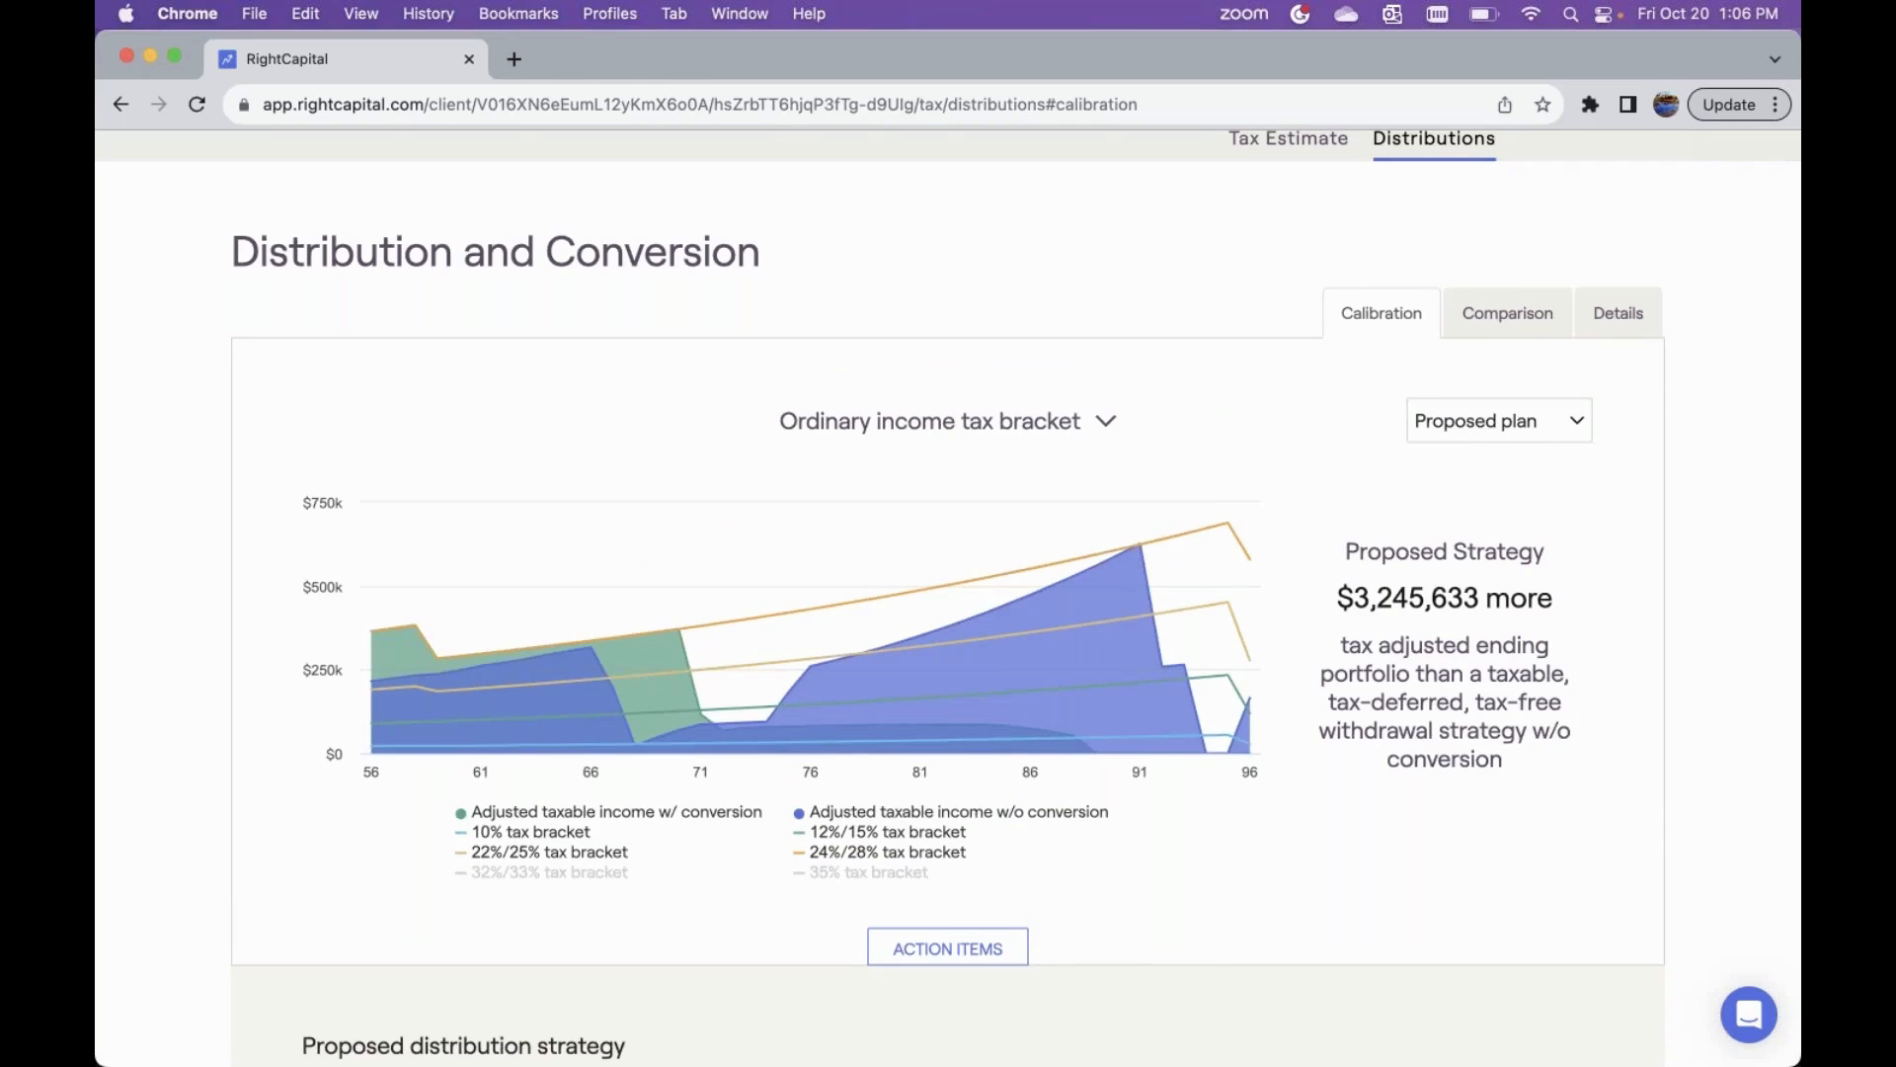
pyautogui.click(1509, 326)
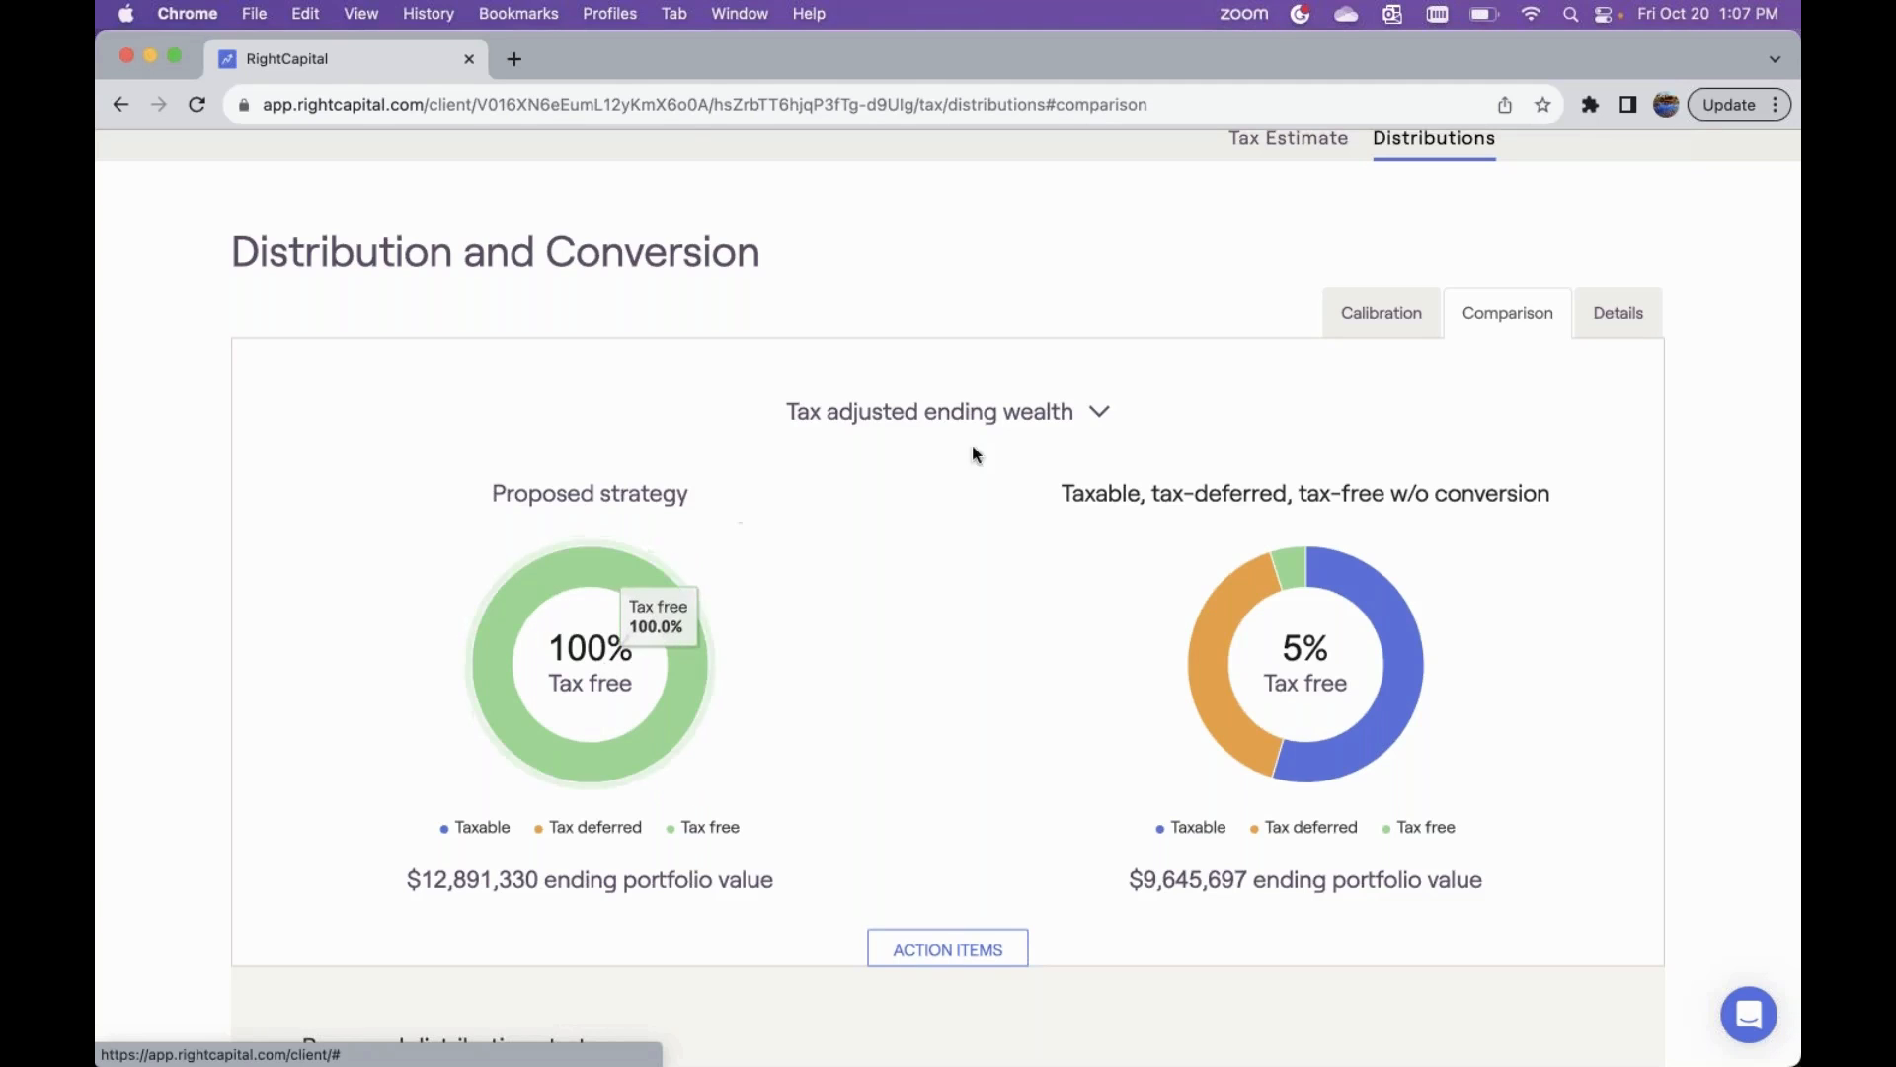
pyautogui.moveTo(1343, 754)
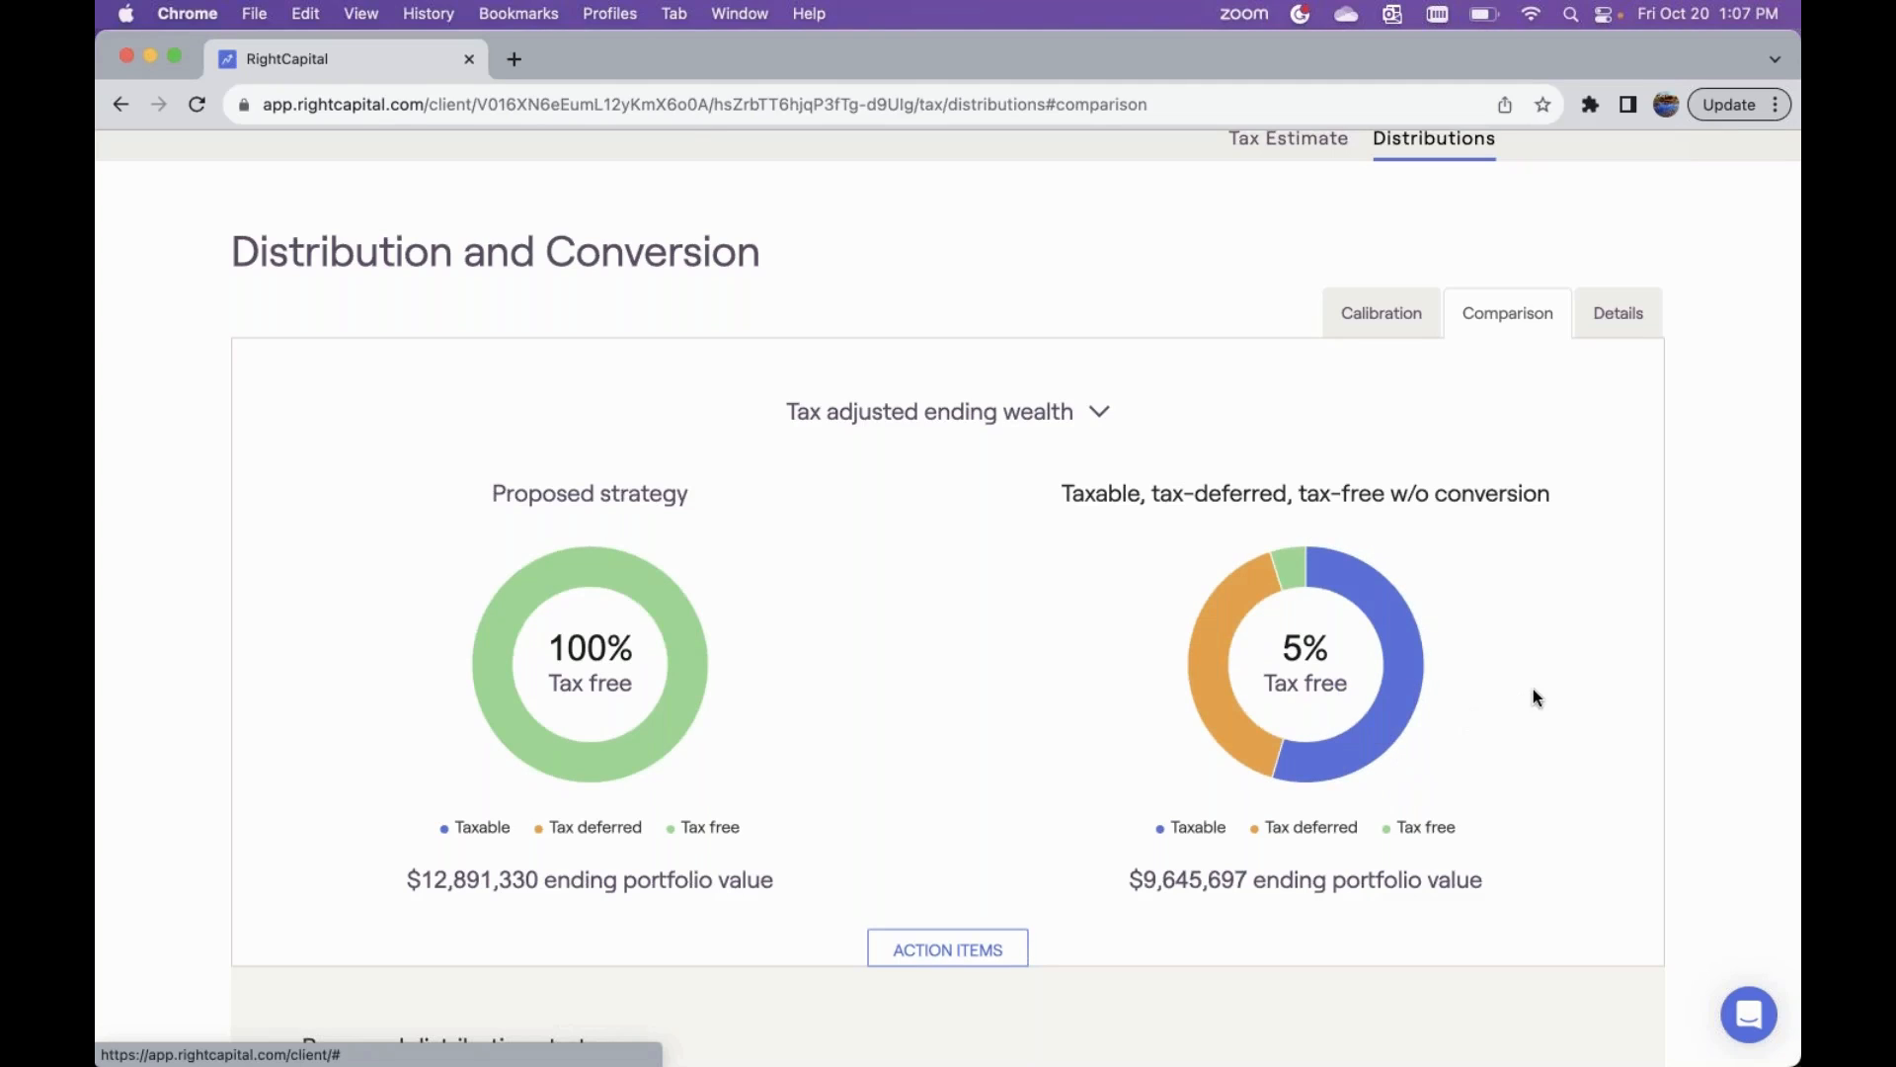
pyautogui.moveTo(1423, 711)
pyautogui.scroll(-3, 1164, 719)
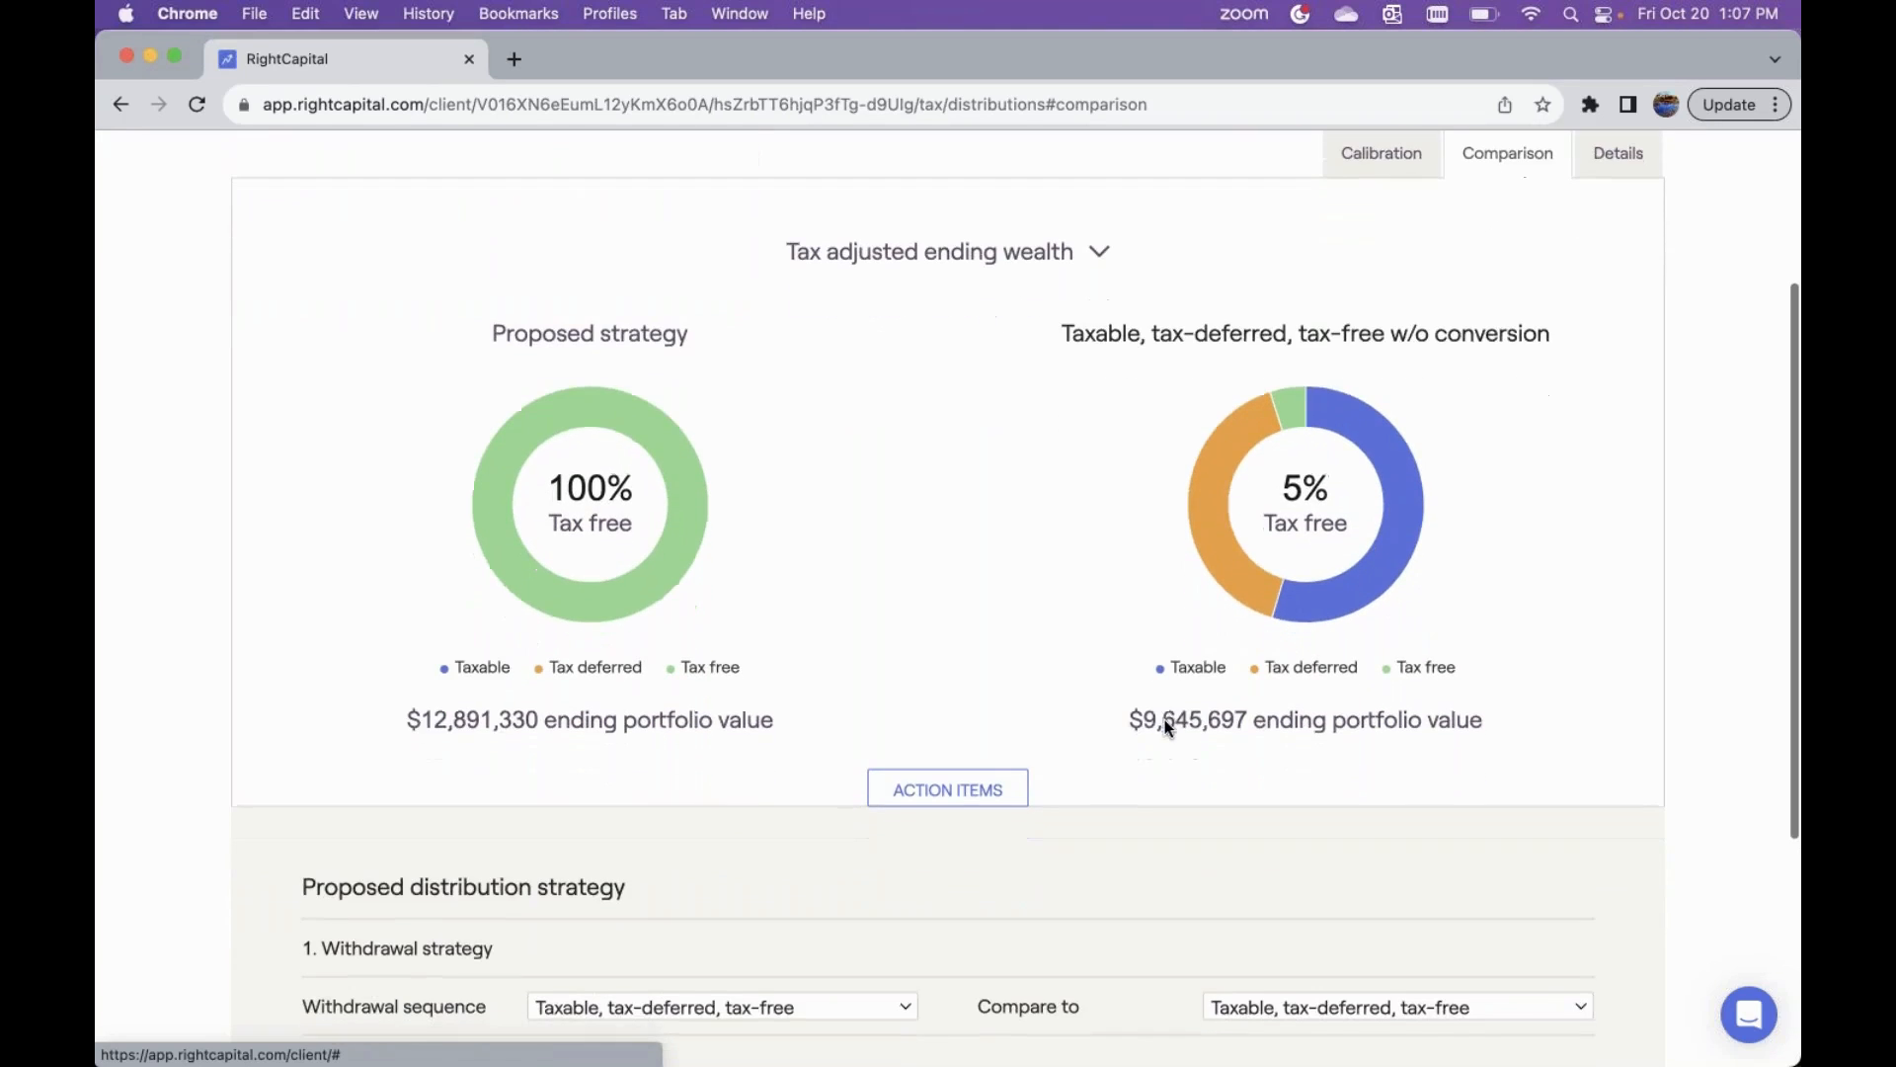
# - Compare the federal tax paid under both strategies, followed by their required minimum distributions
pyautogui.click(939, 250)
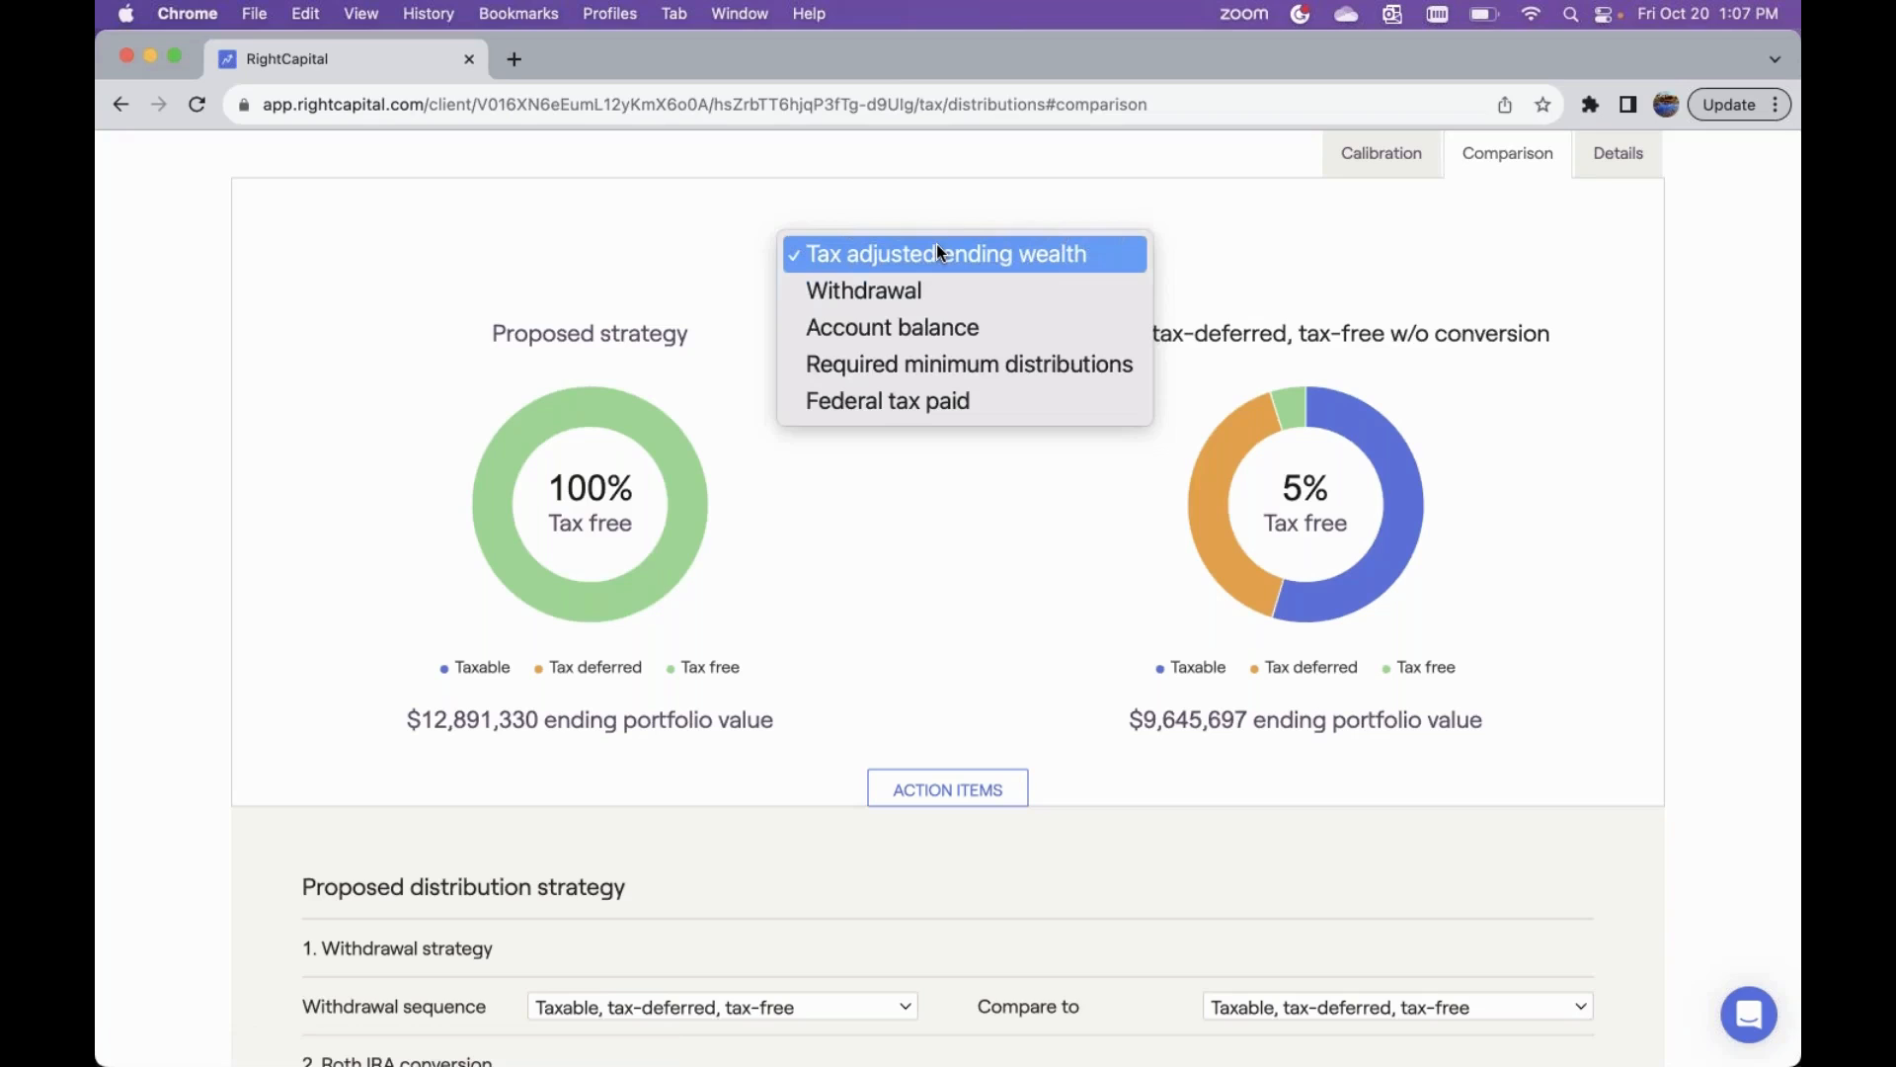
pyautogui.click(910, 401)
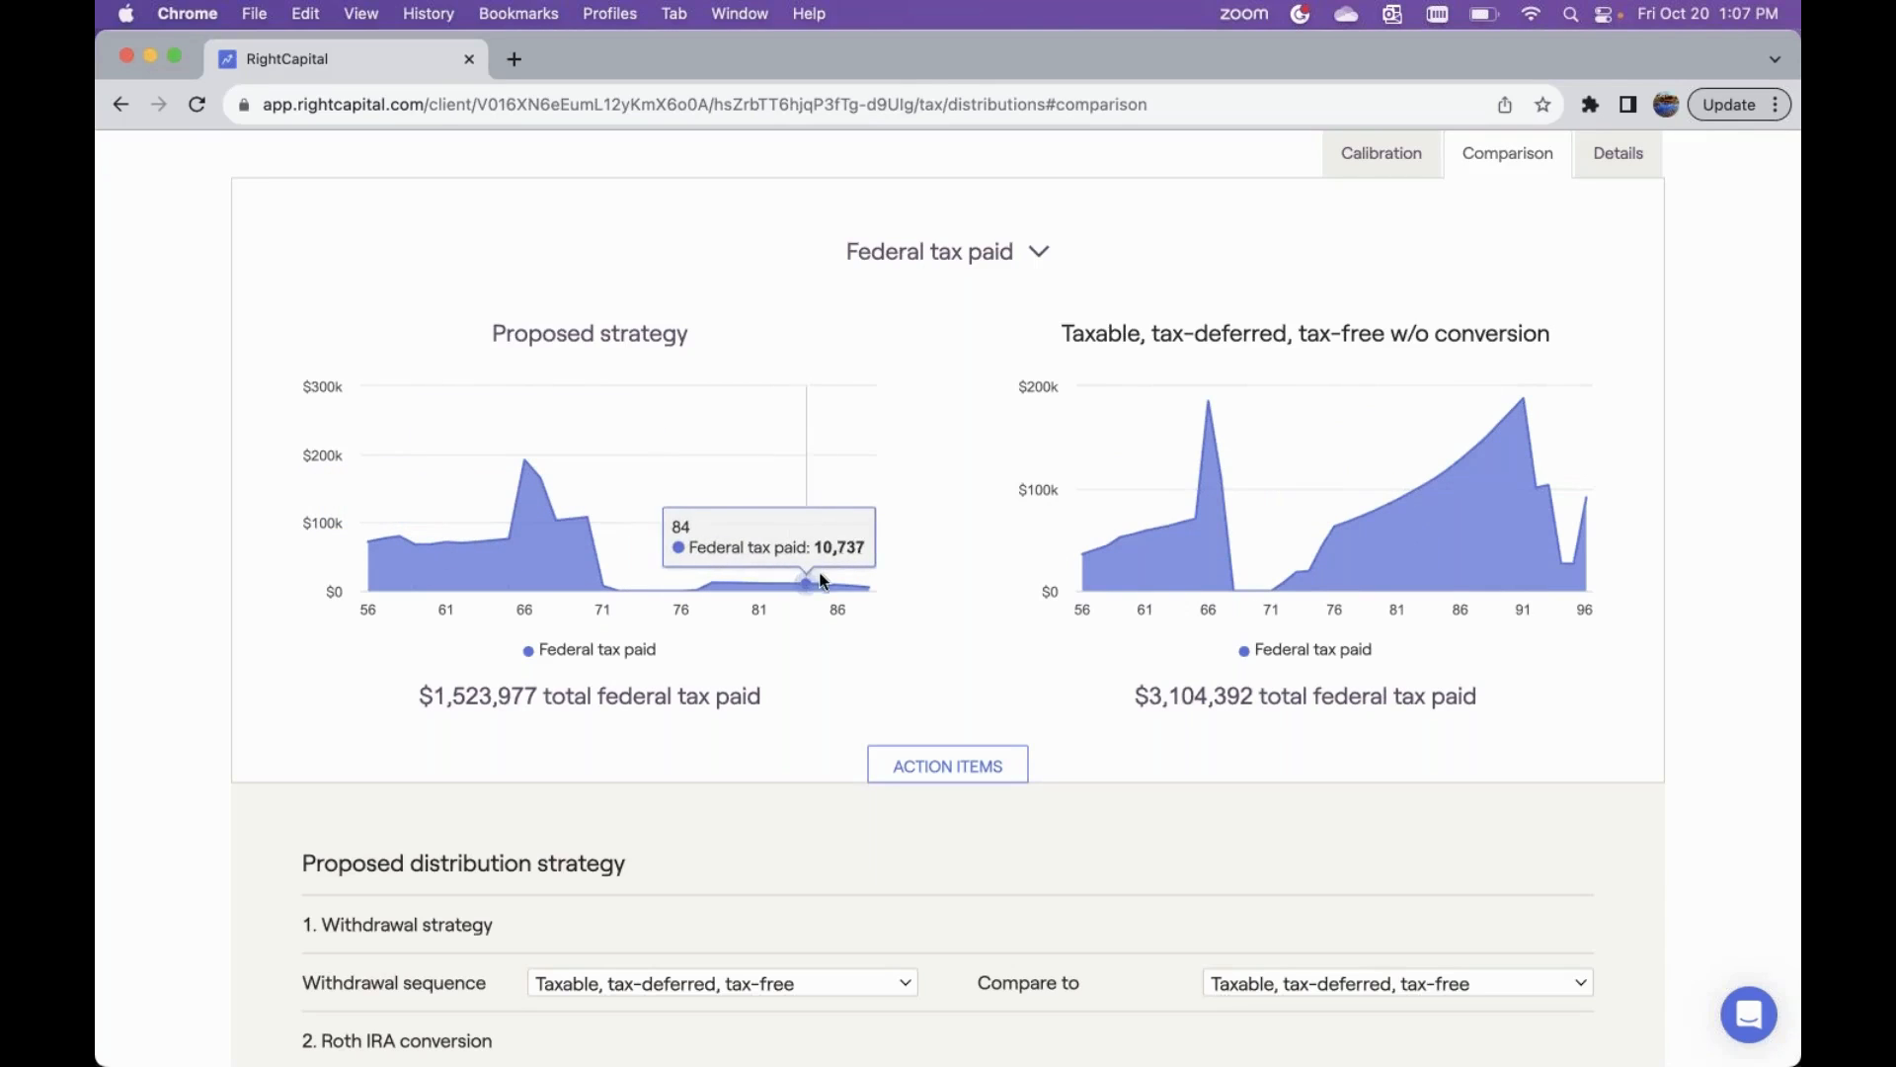
pyautogui.click(1010, 259)
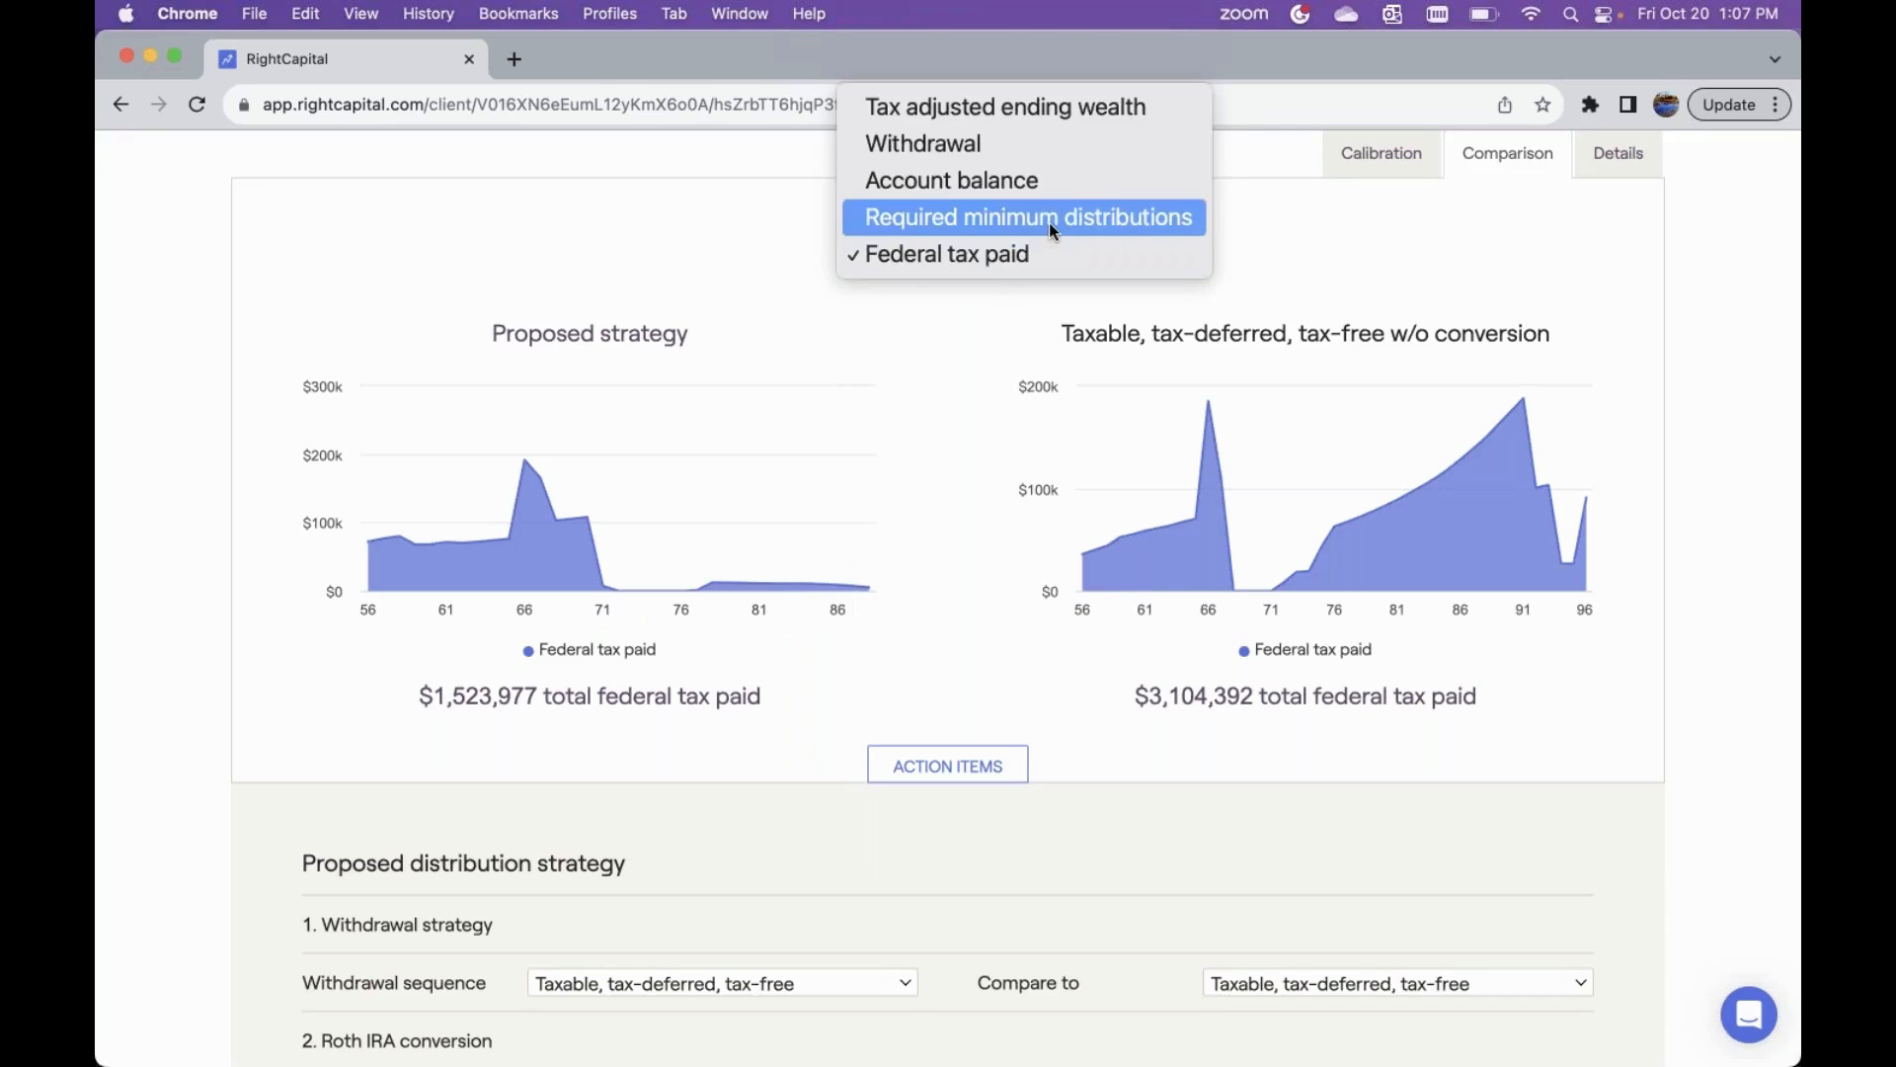
pyautogui.click(1049, 219)
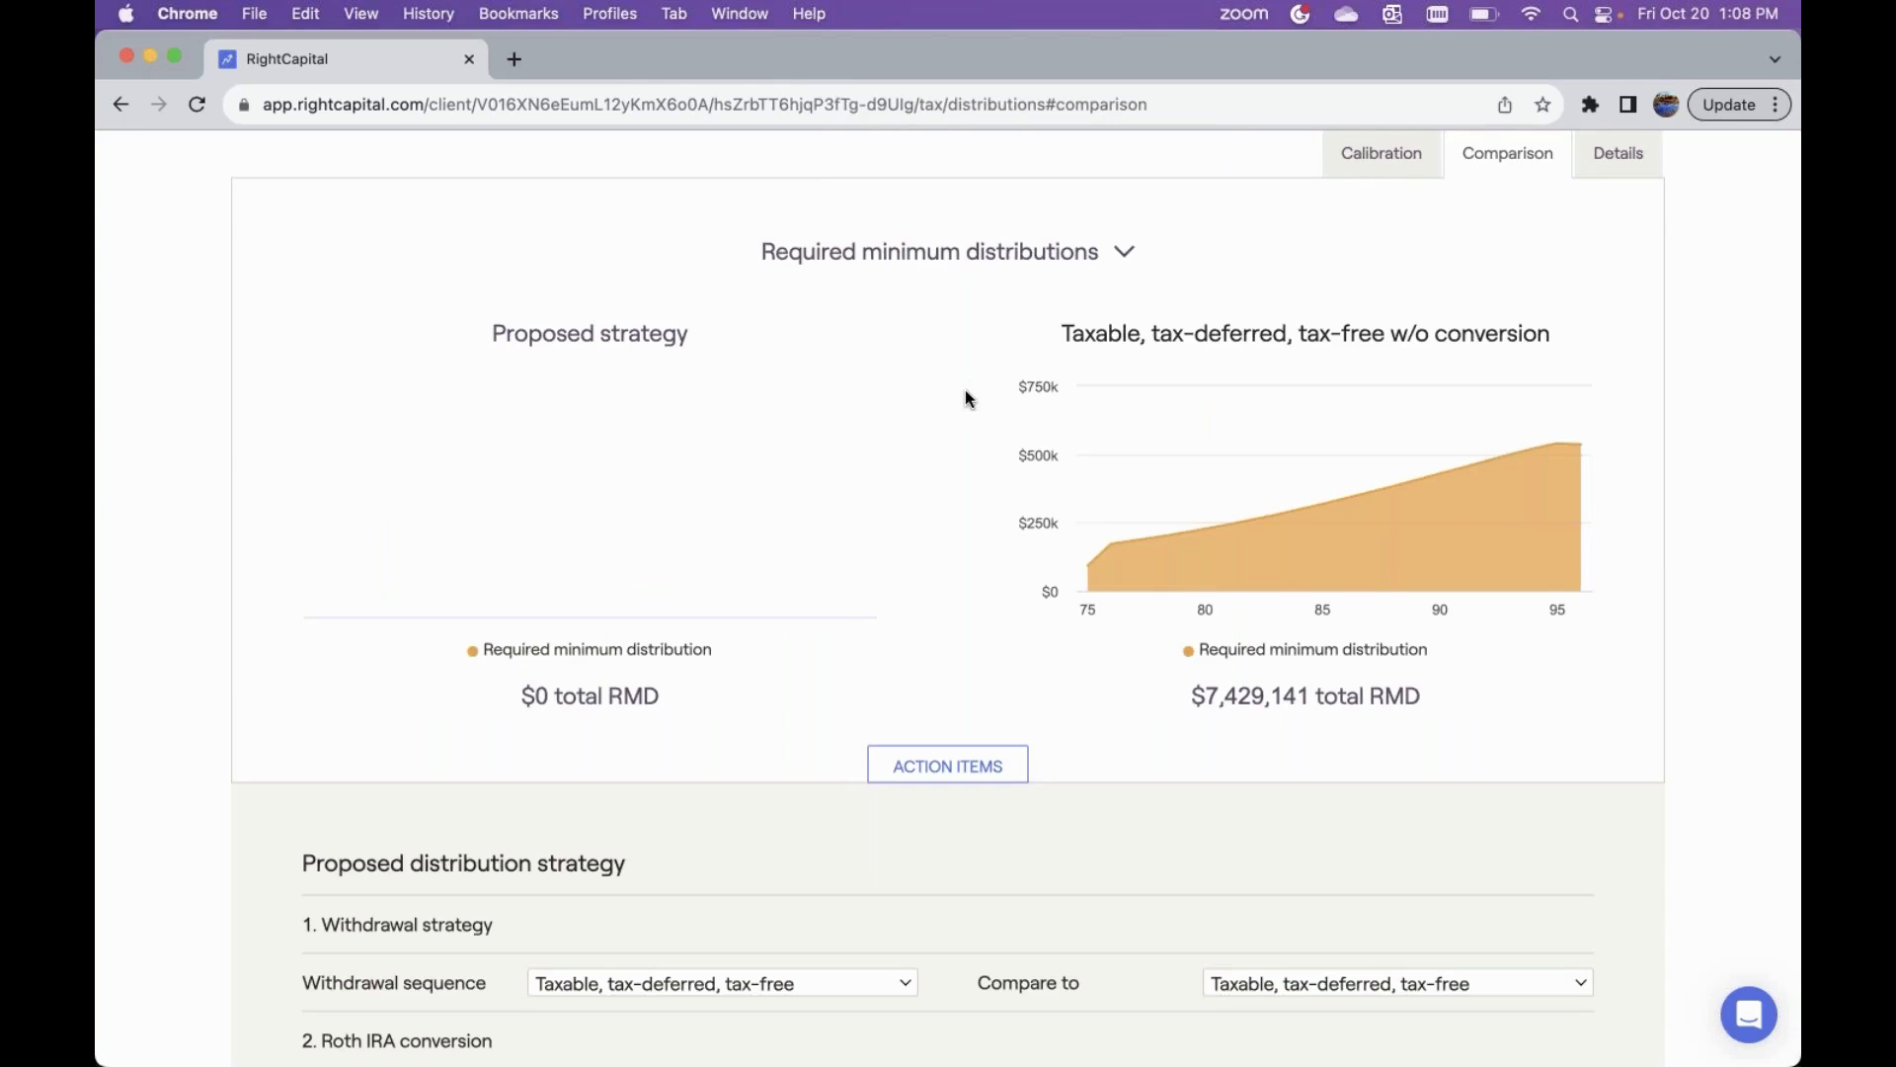
# - Compare the account balances and the withdrawals by tax type under both strategies
pyautogui.scroll(2, 966, 392)
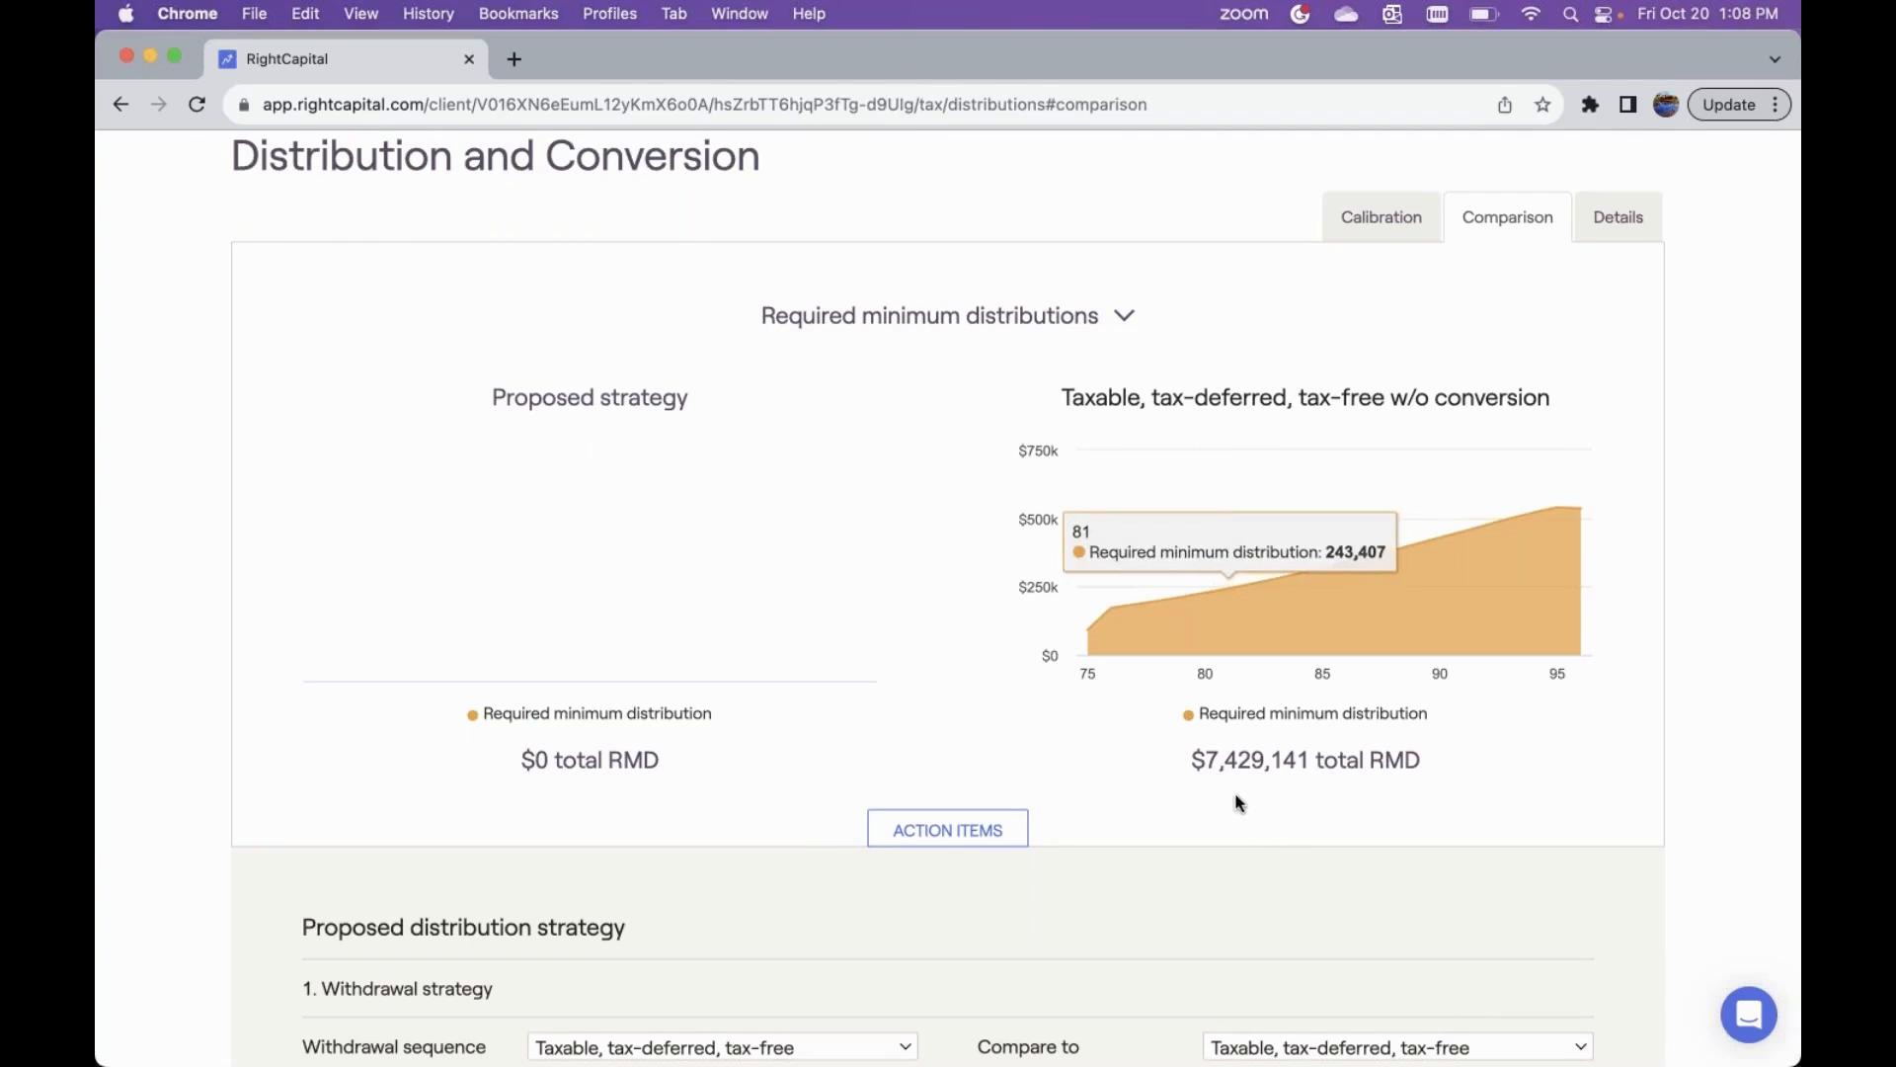
pyautogui.click(872, 317)
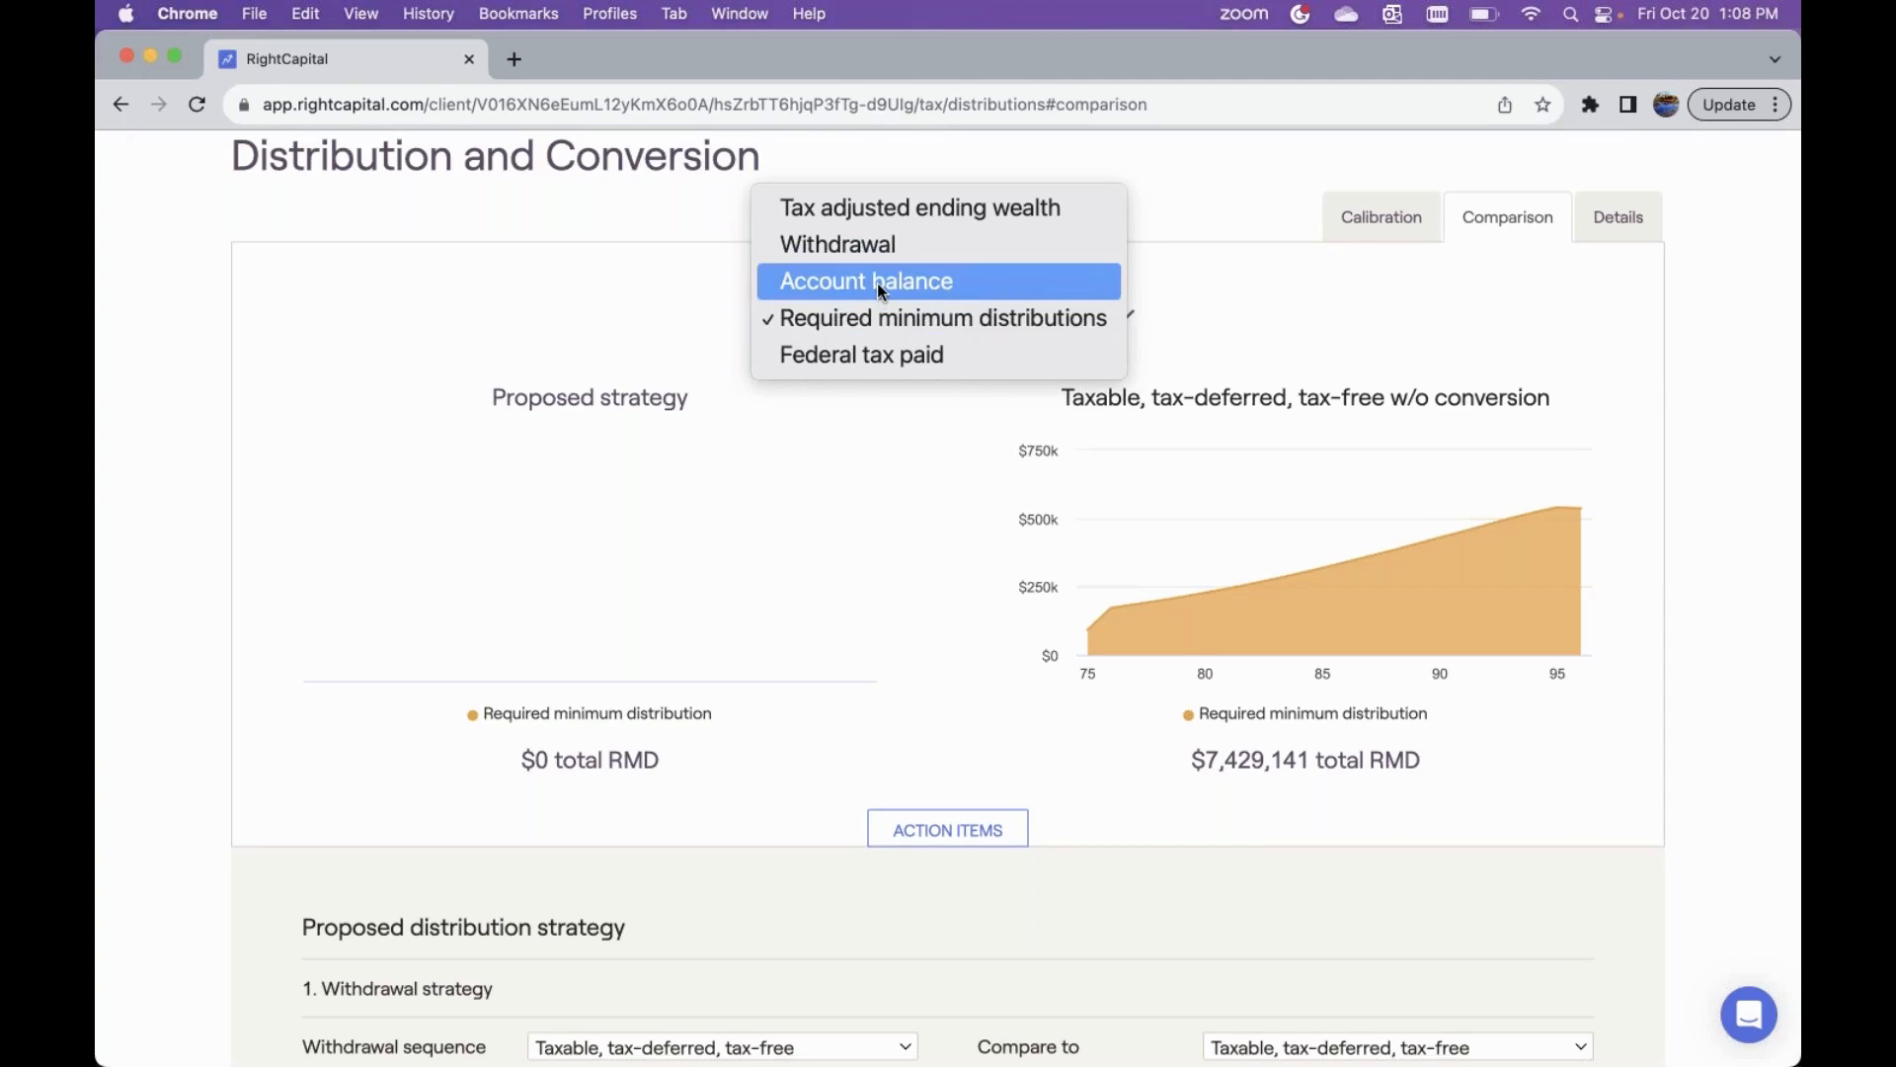
pyautogui.click(877, 283)
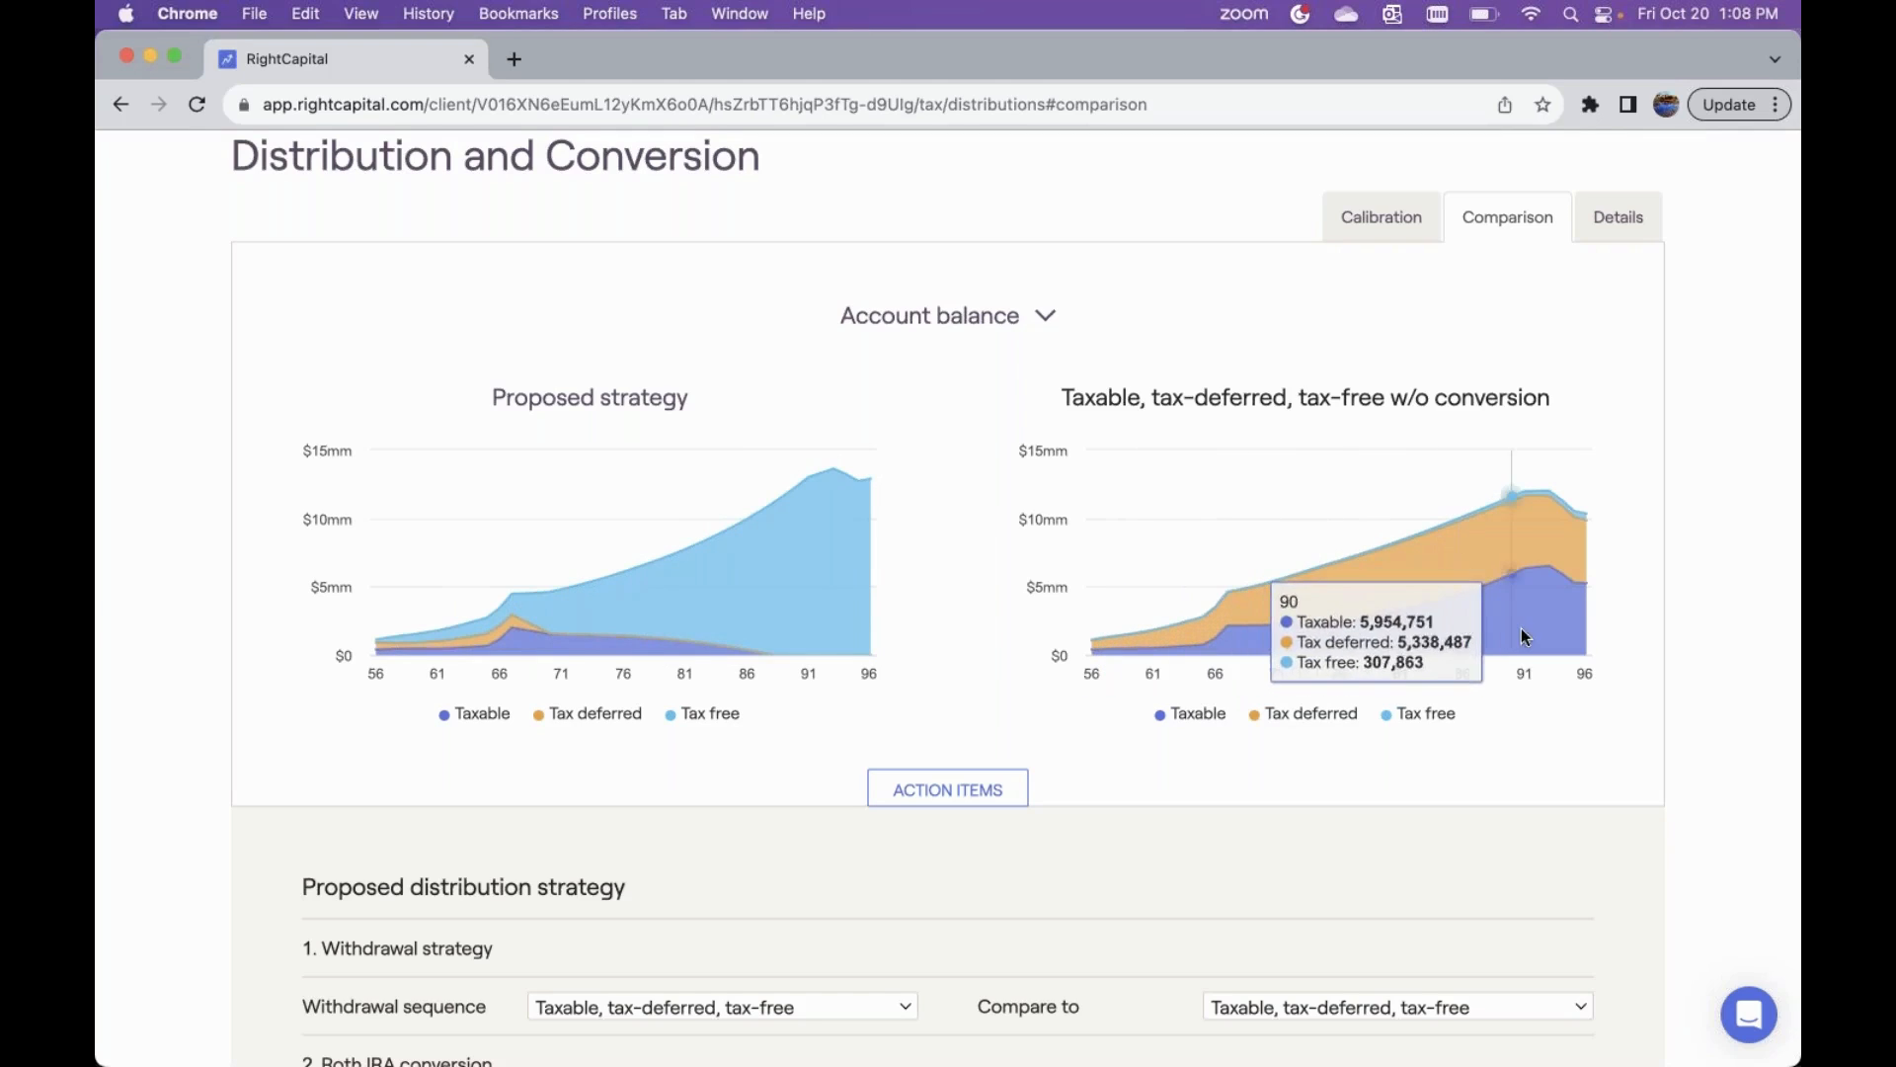
pyautogui.click(931, 317)
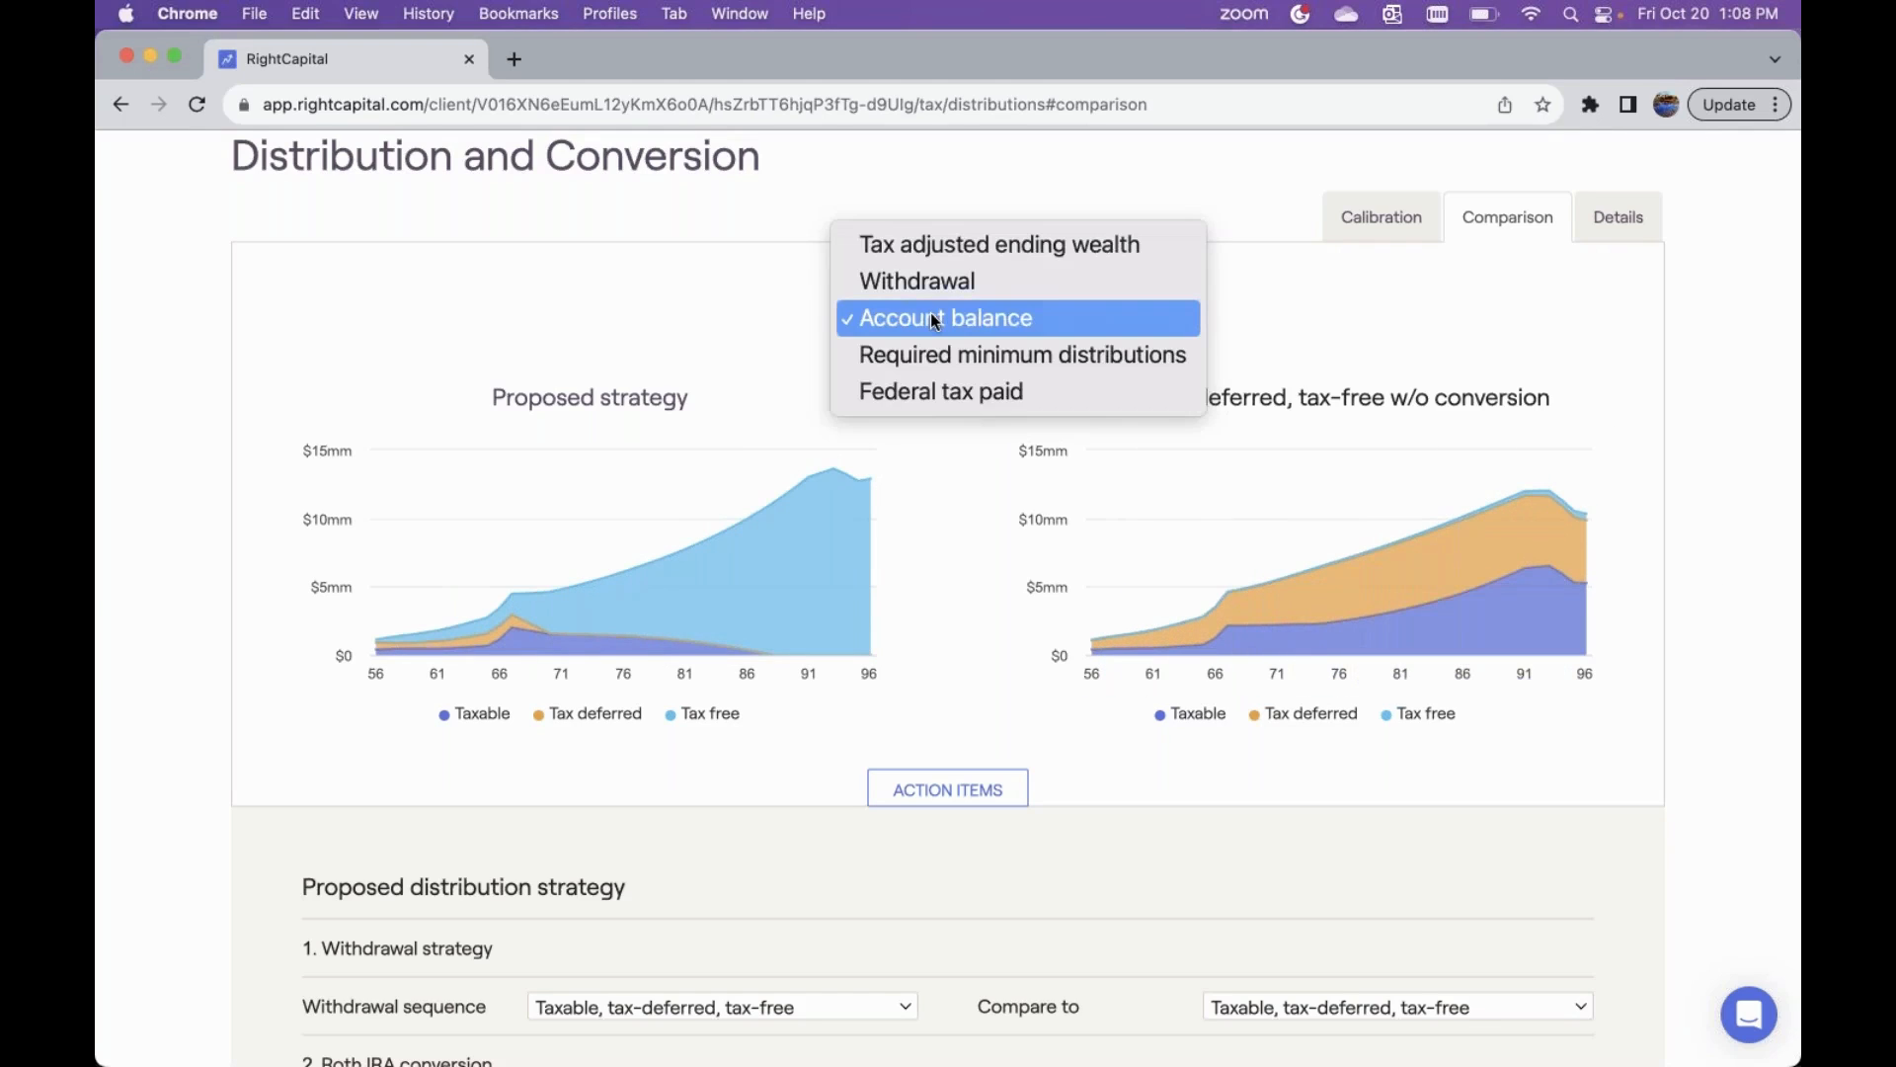
pyautogui.click(956, 285)
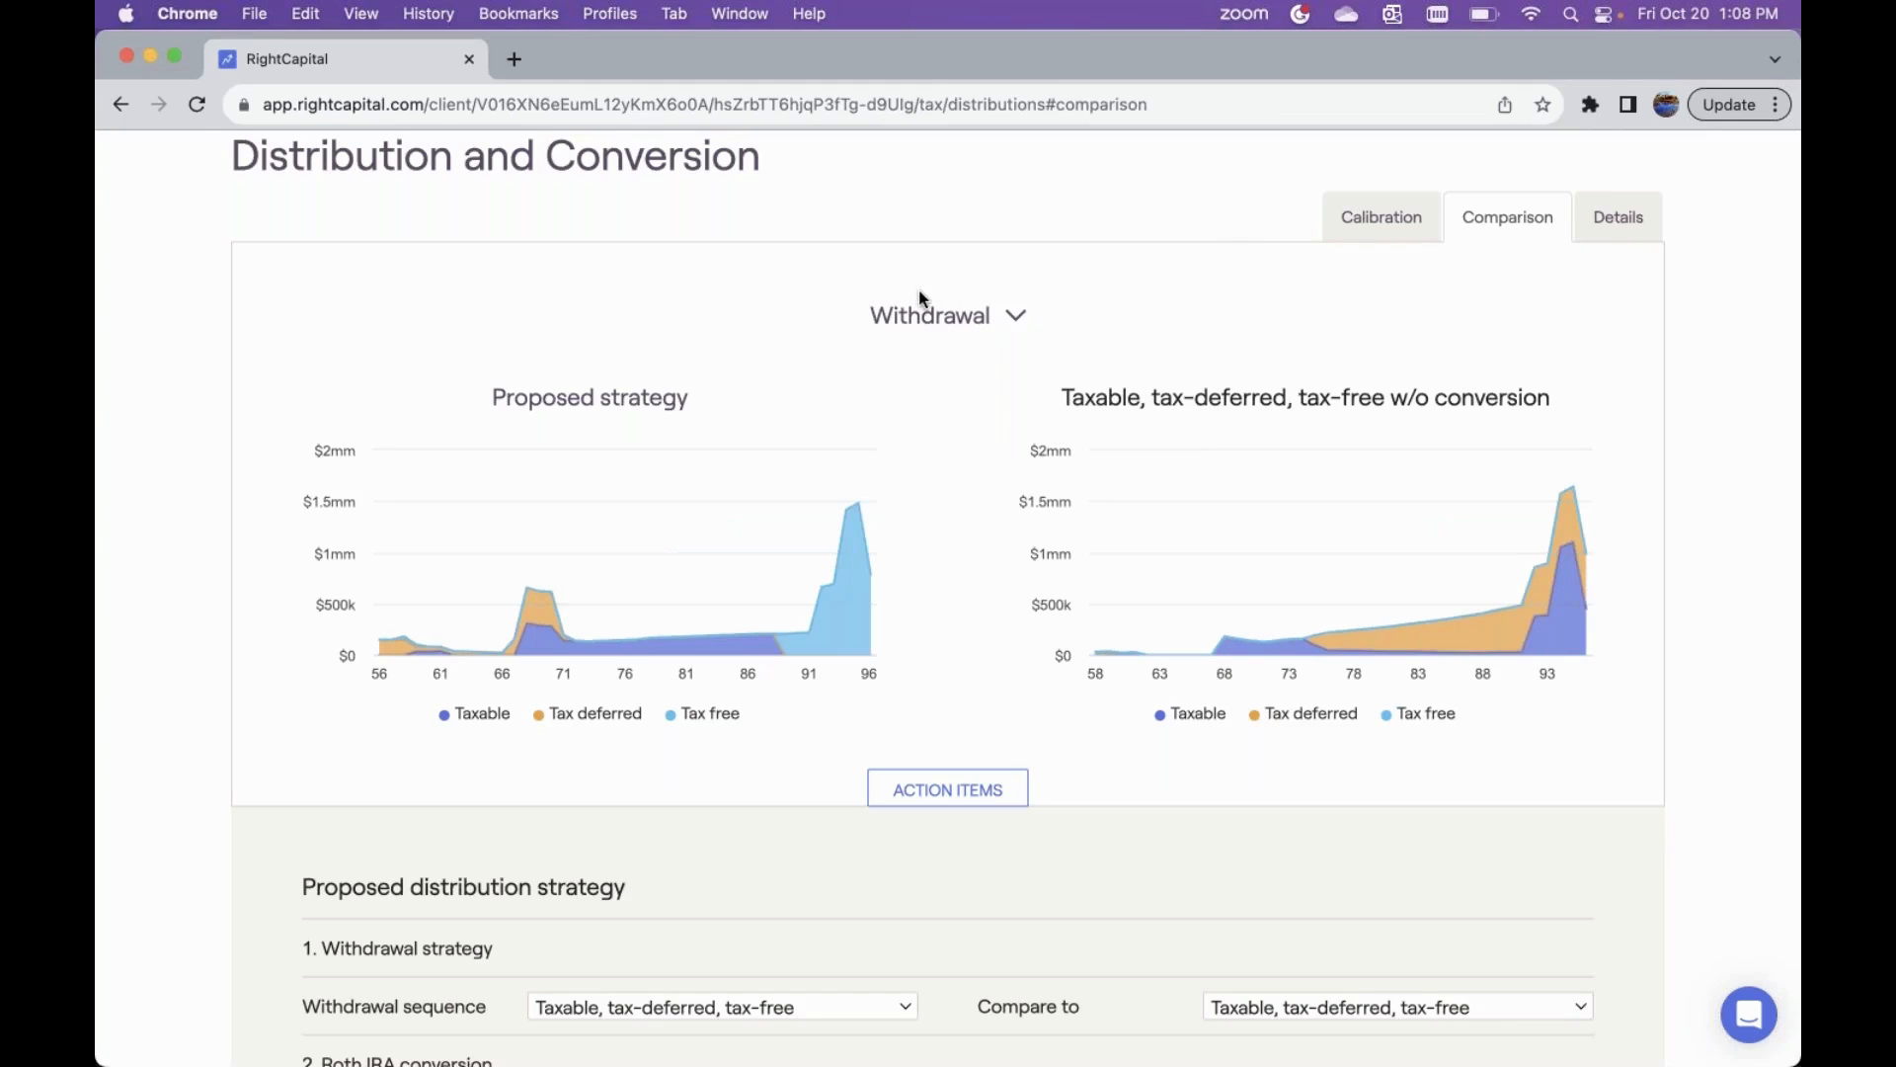
pyautogui.moveTo(874, 585)
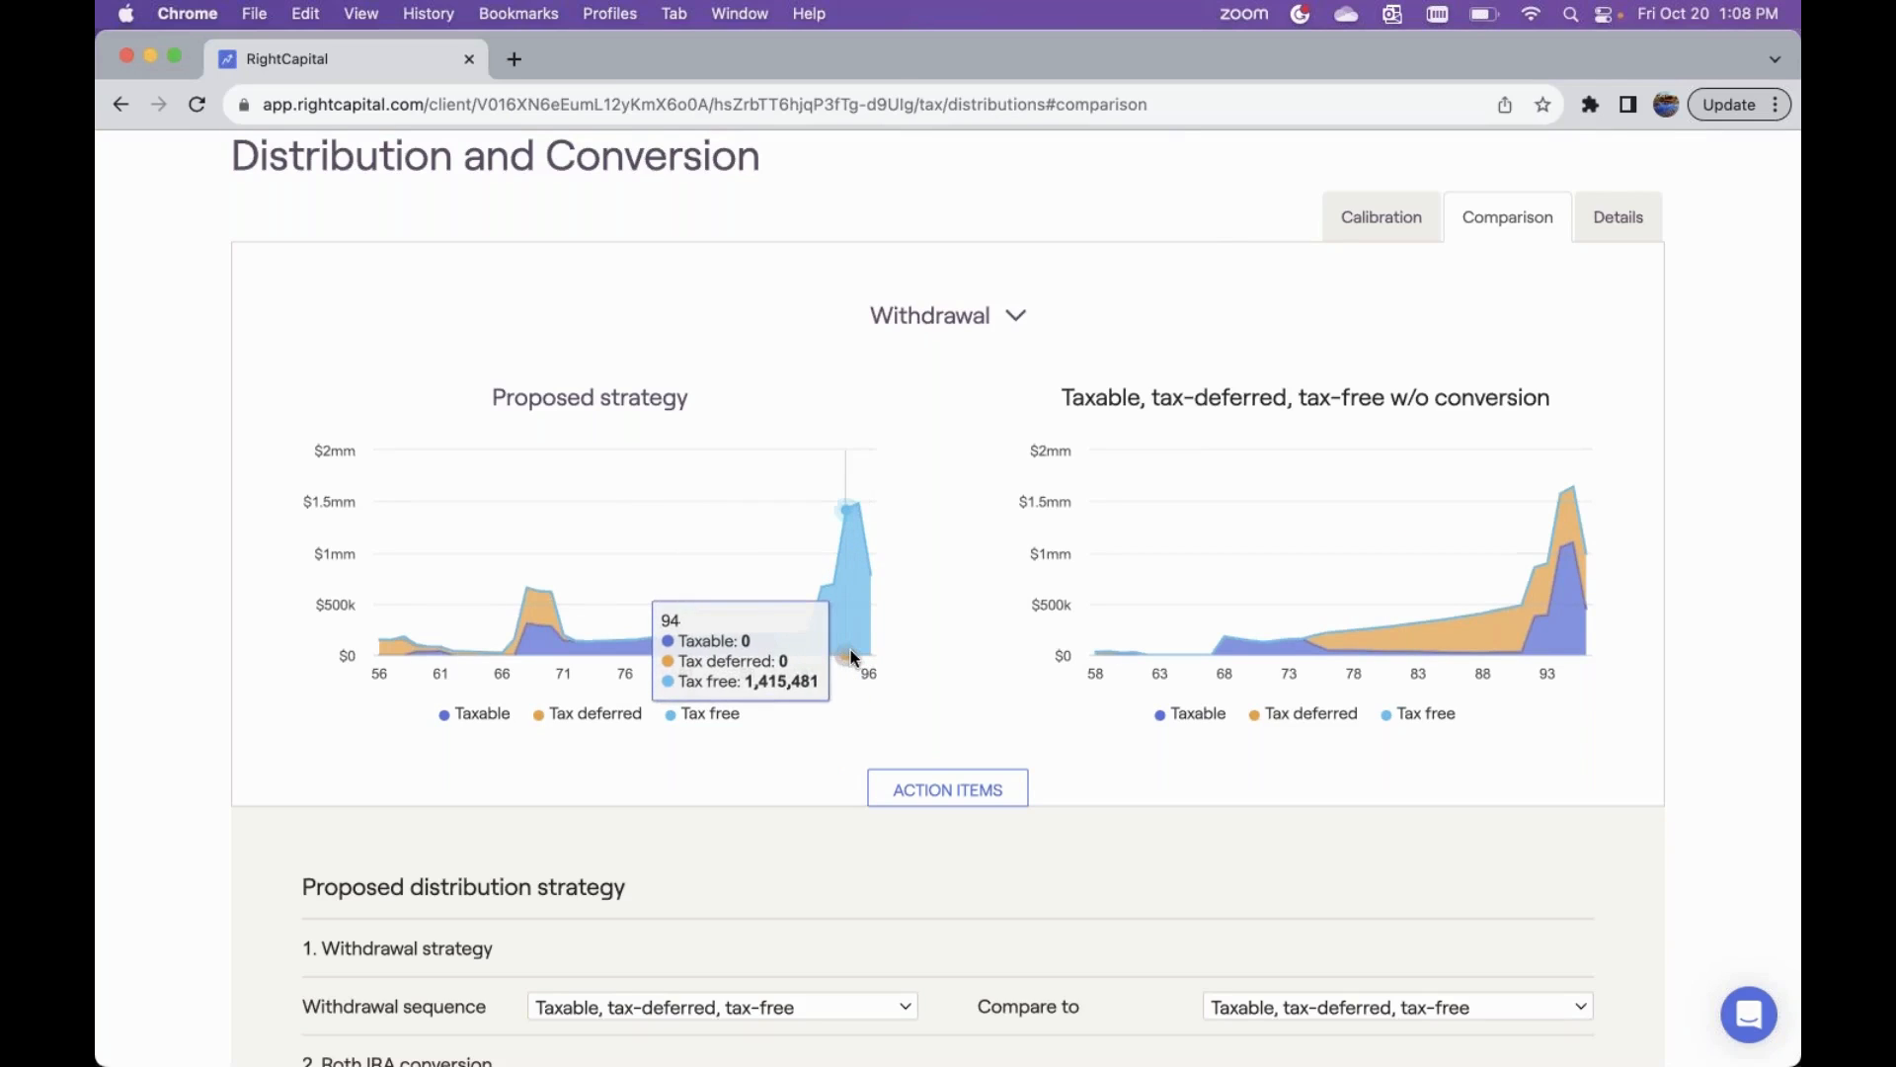
pyautogui.moveTo(829, 659)
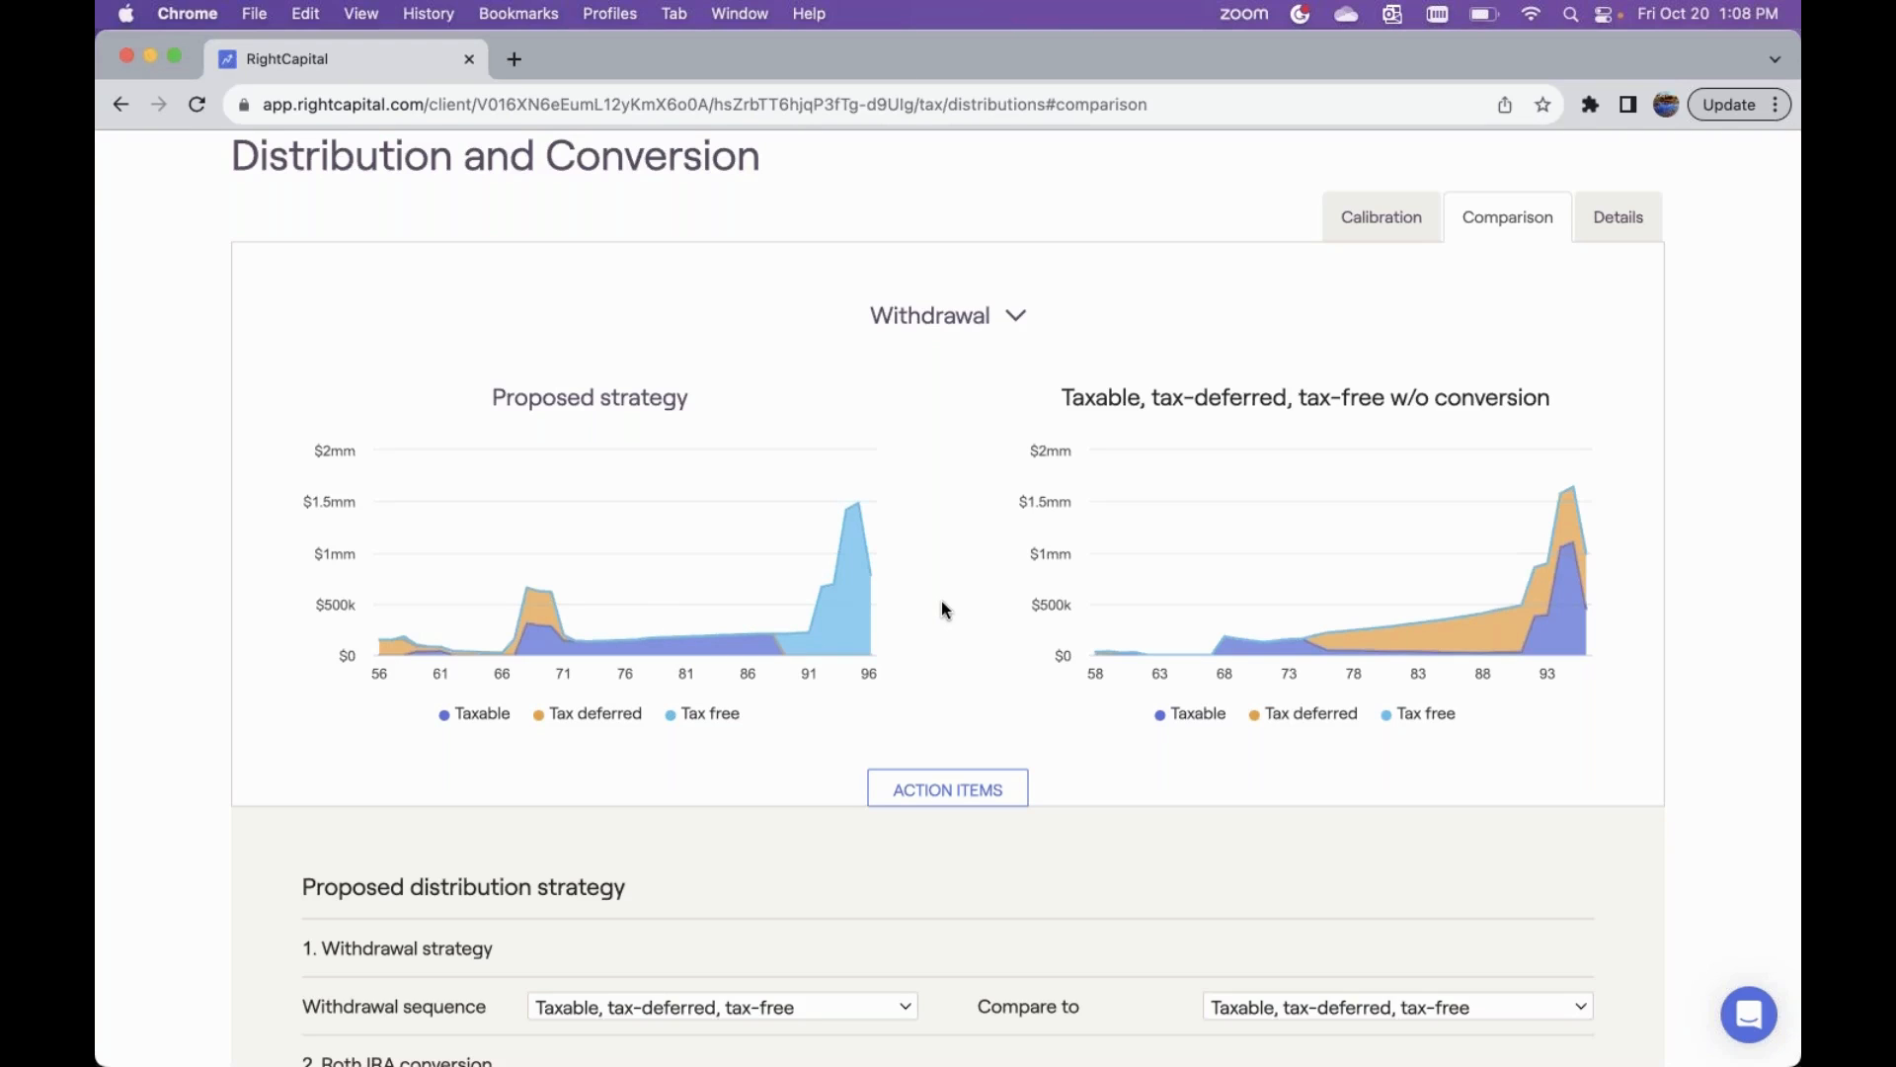
pyautogui.scroll(-4, 938, 642)
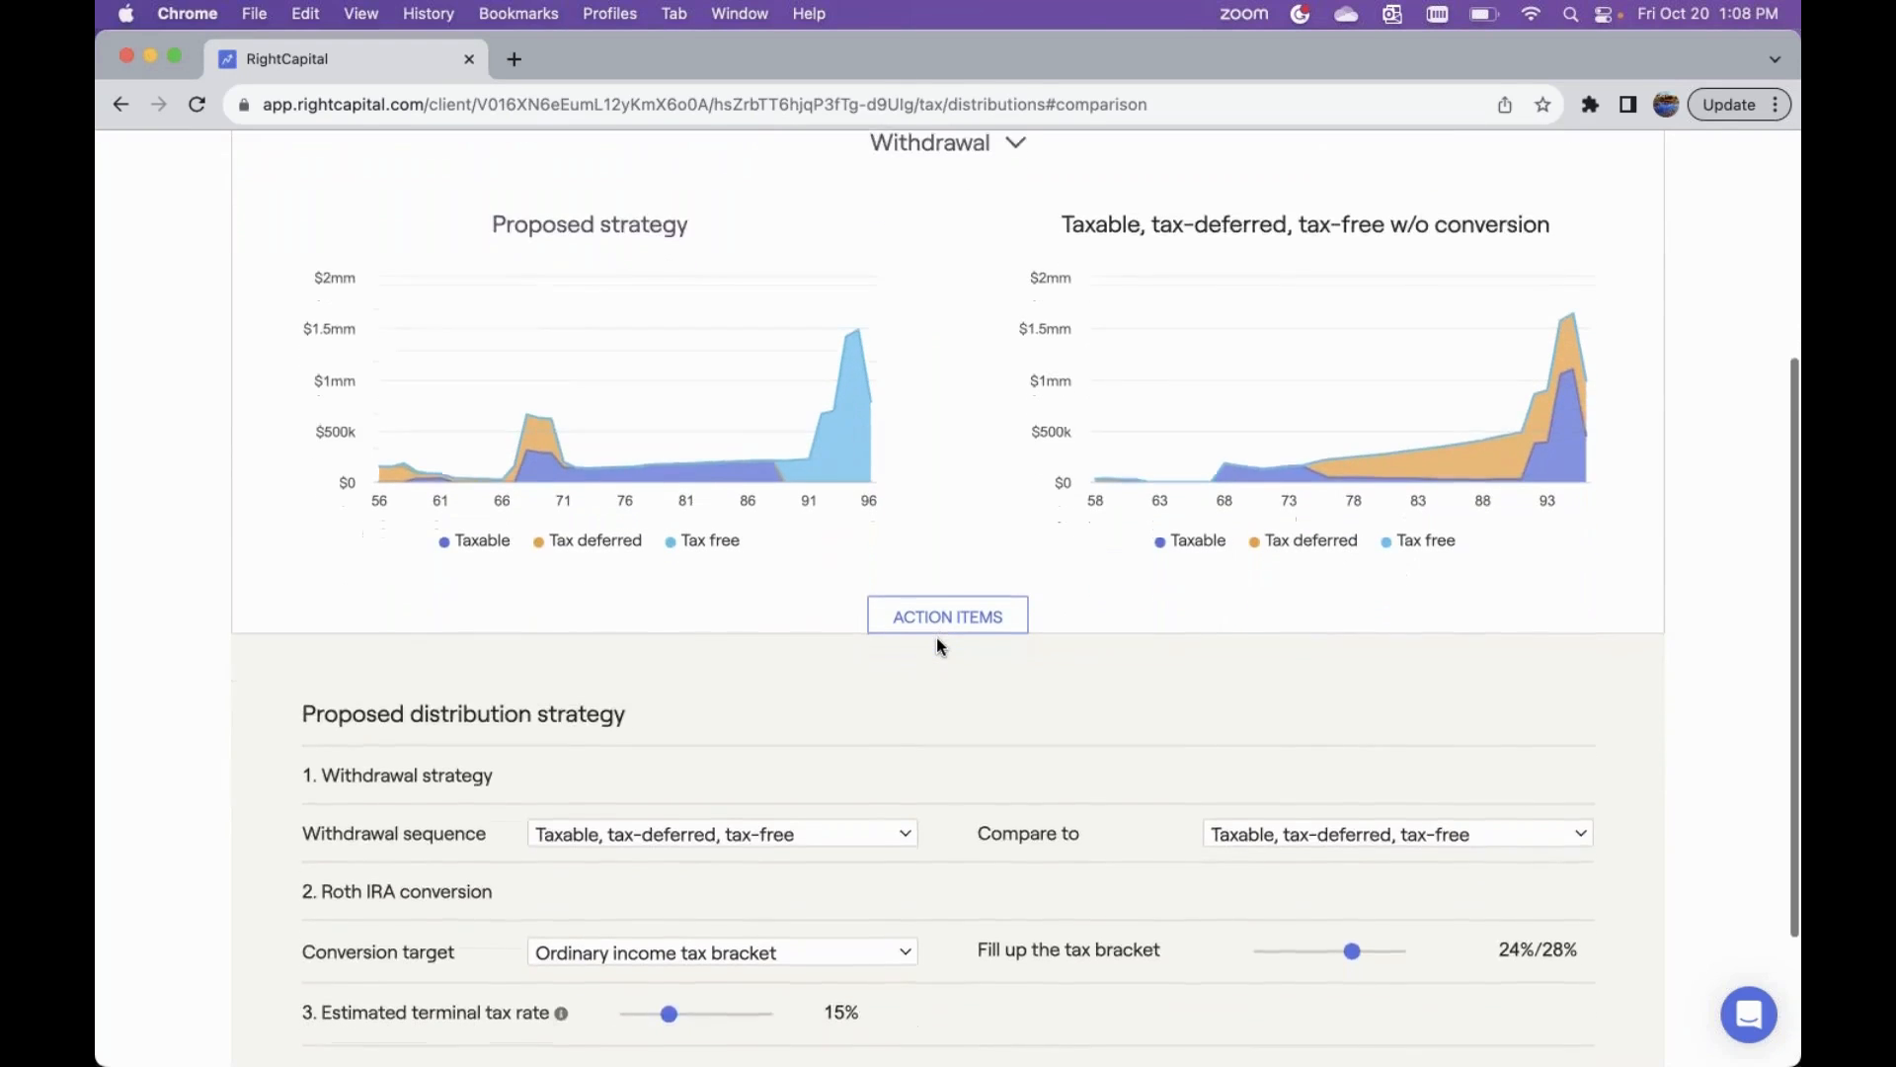
pyautogui.scroll(-3, 937, 644)
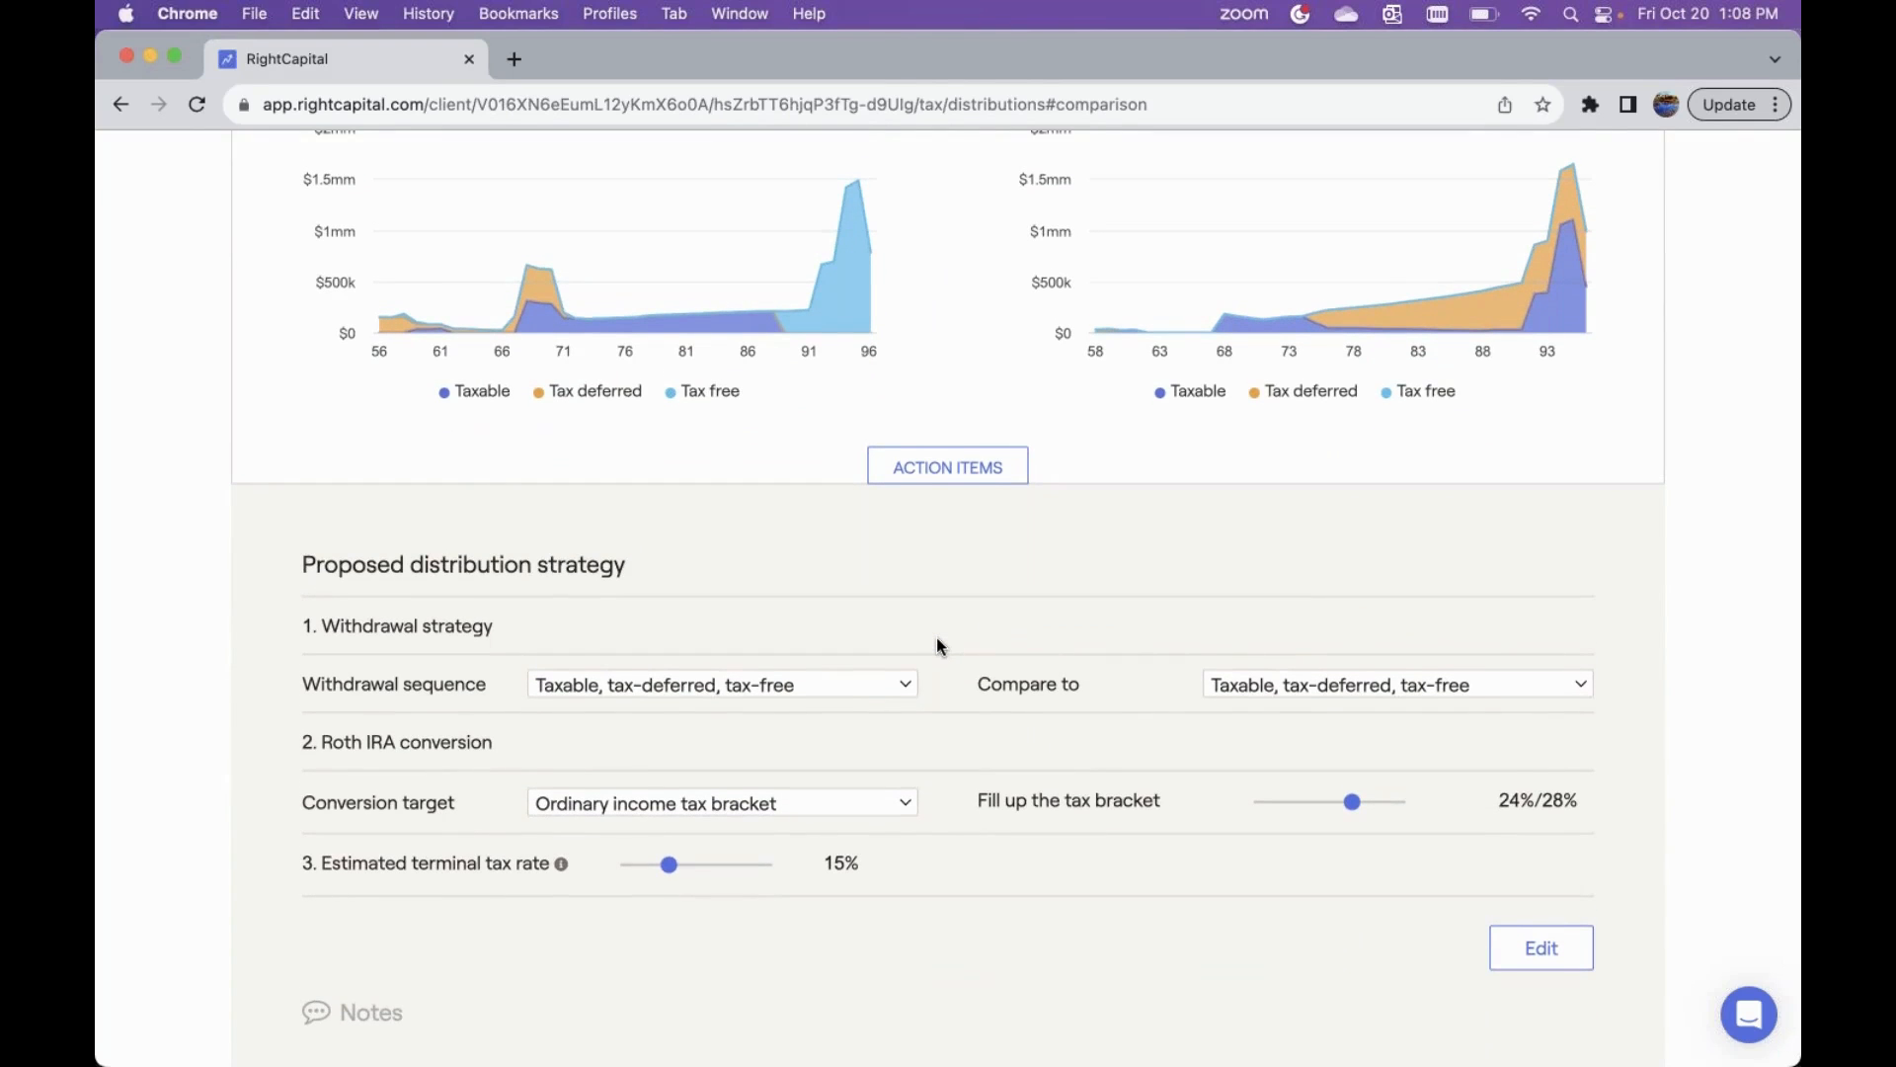
# - Open the year-by-year distribution details and look through the withdrawal and conversion table for all years
pyautogui.scroll(10, 937, 644)
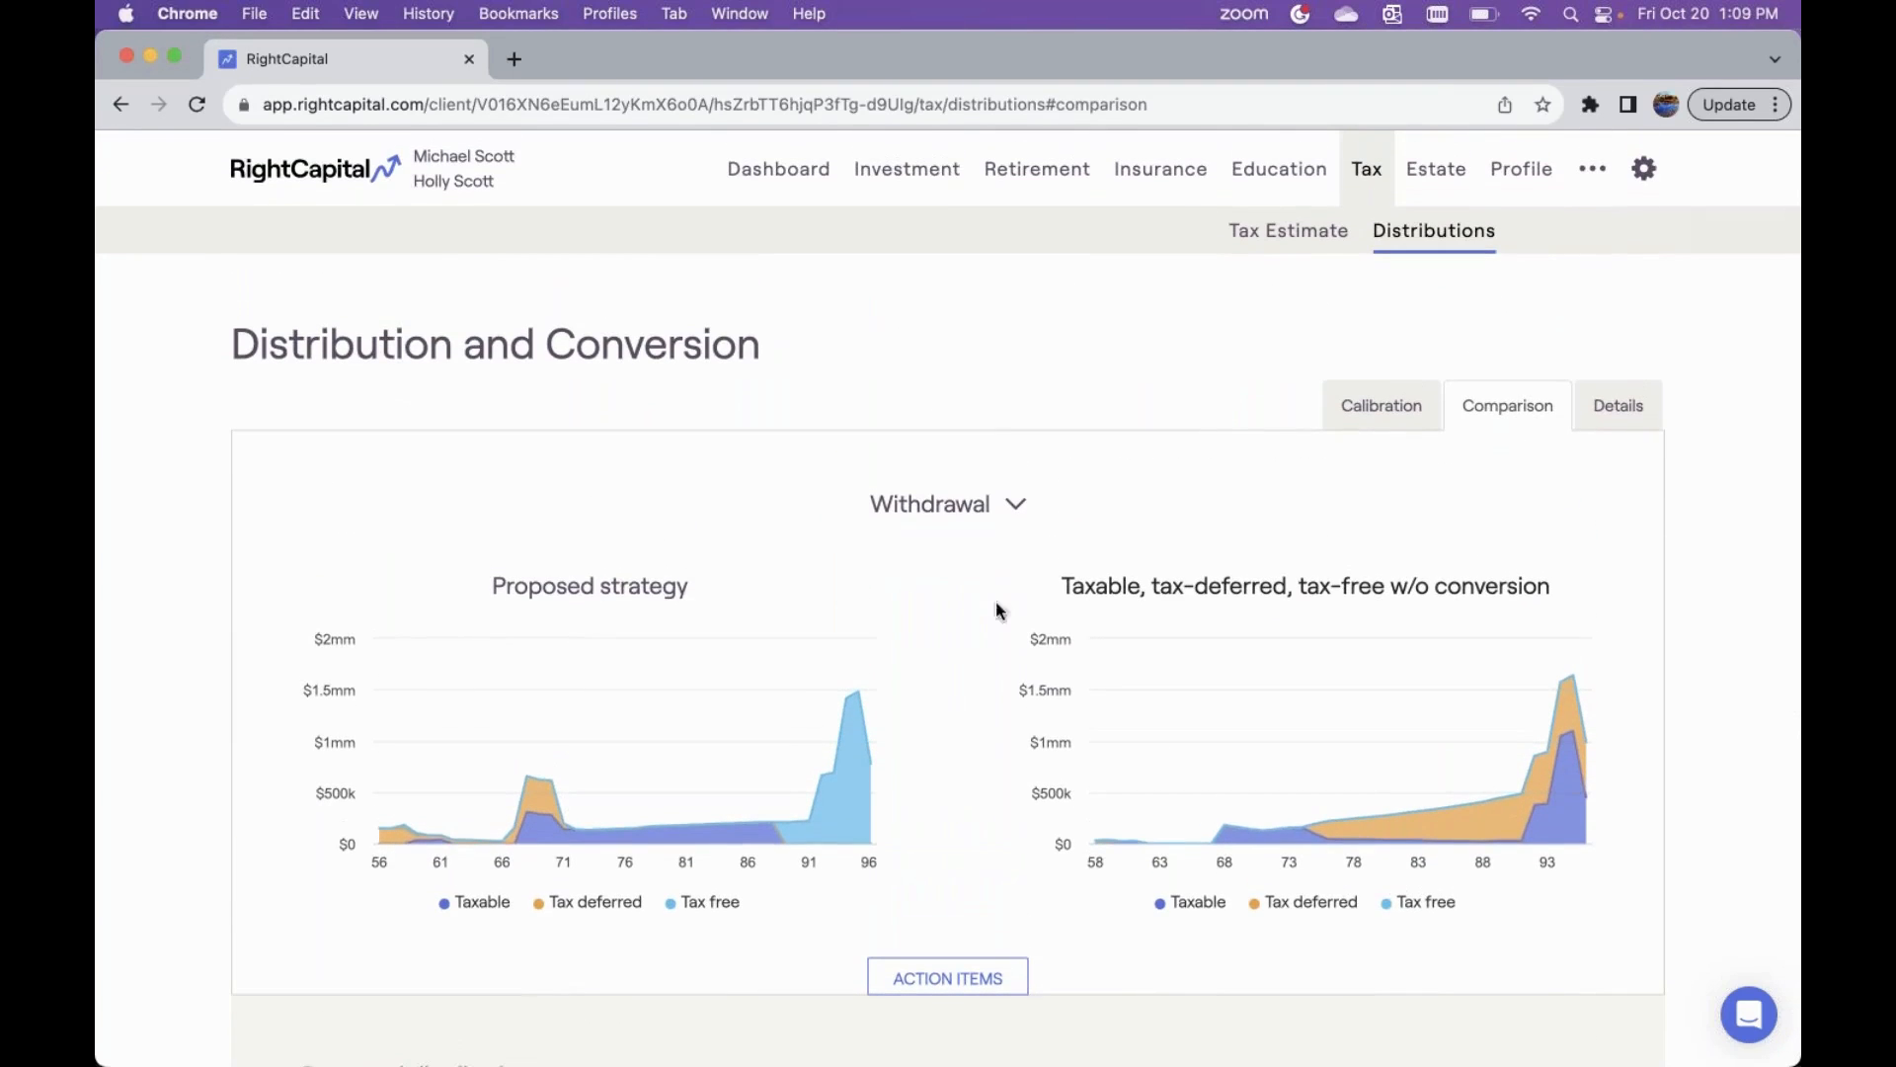
pyautogui.click(1621, 415)
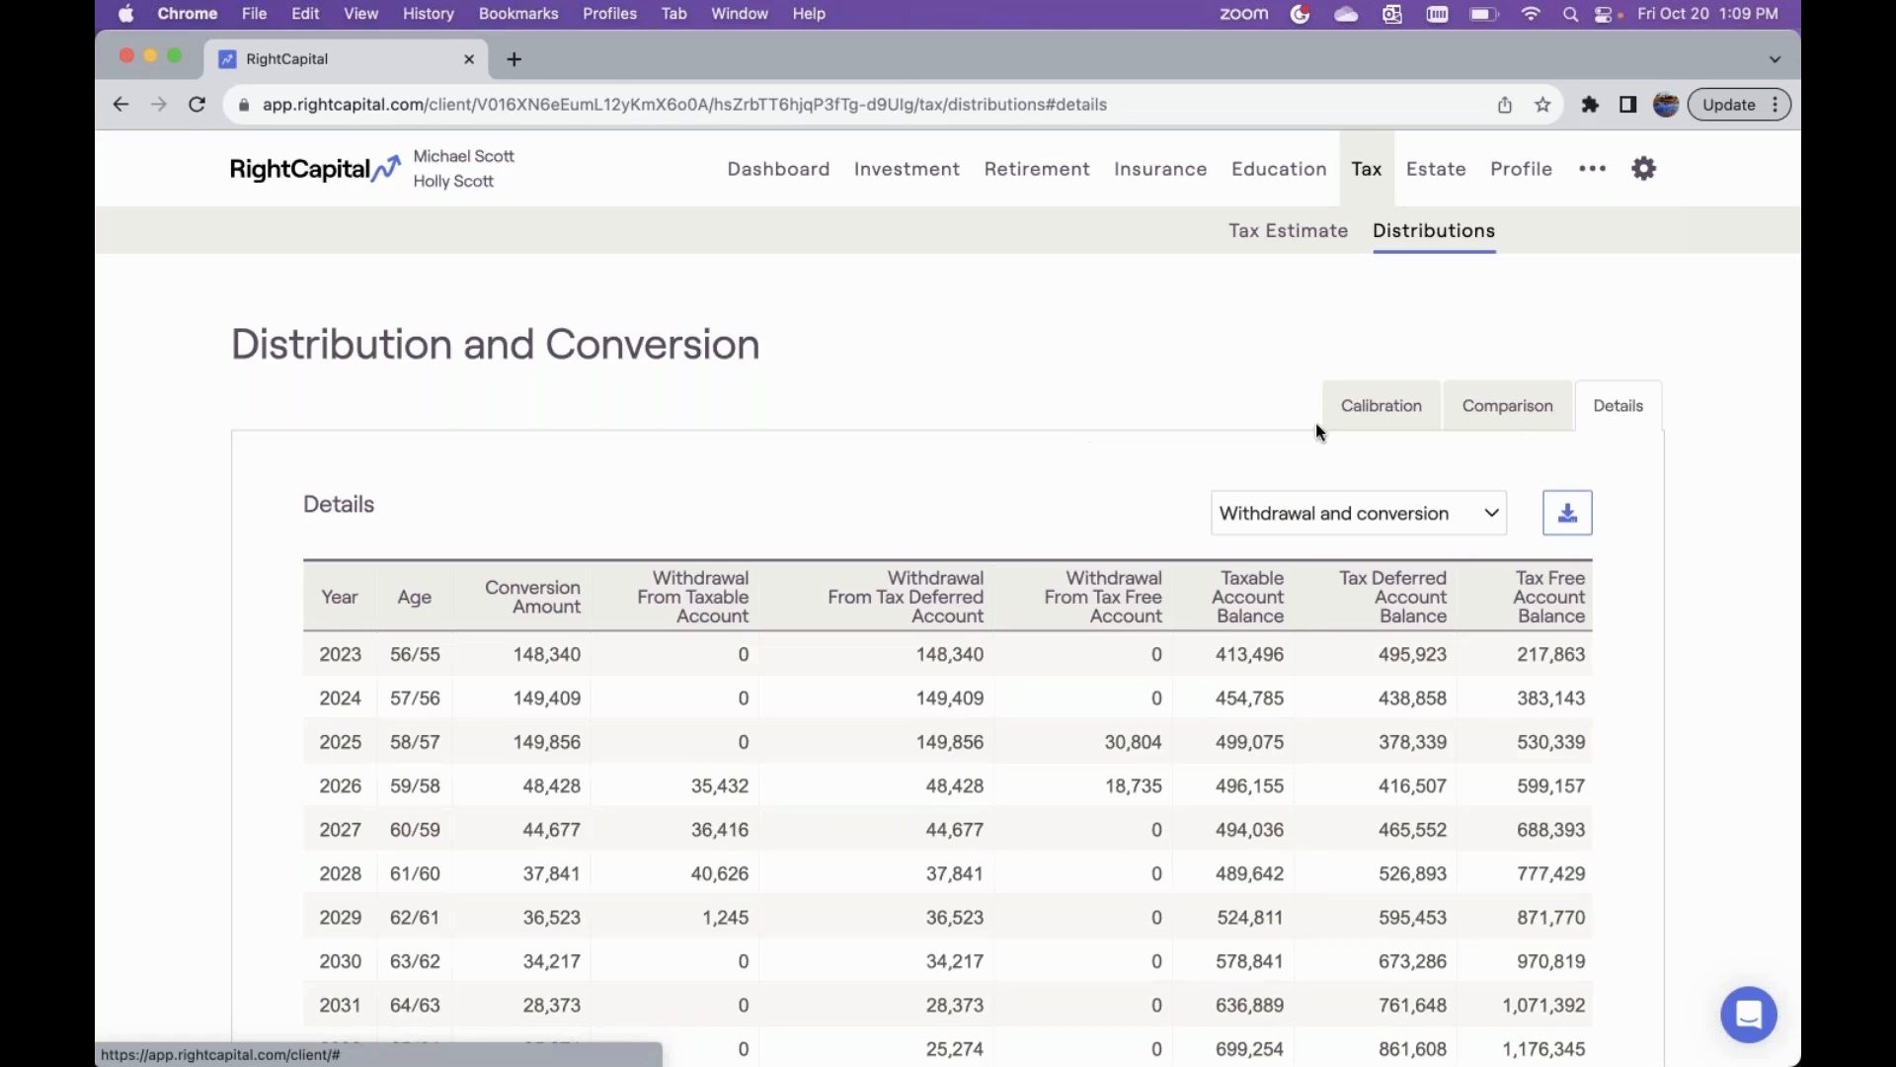
pyautogui.scroll(-2, 620, 595)
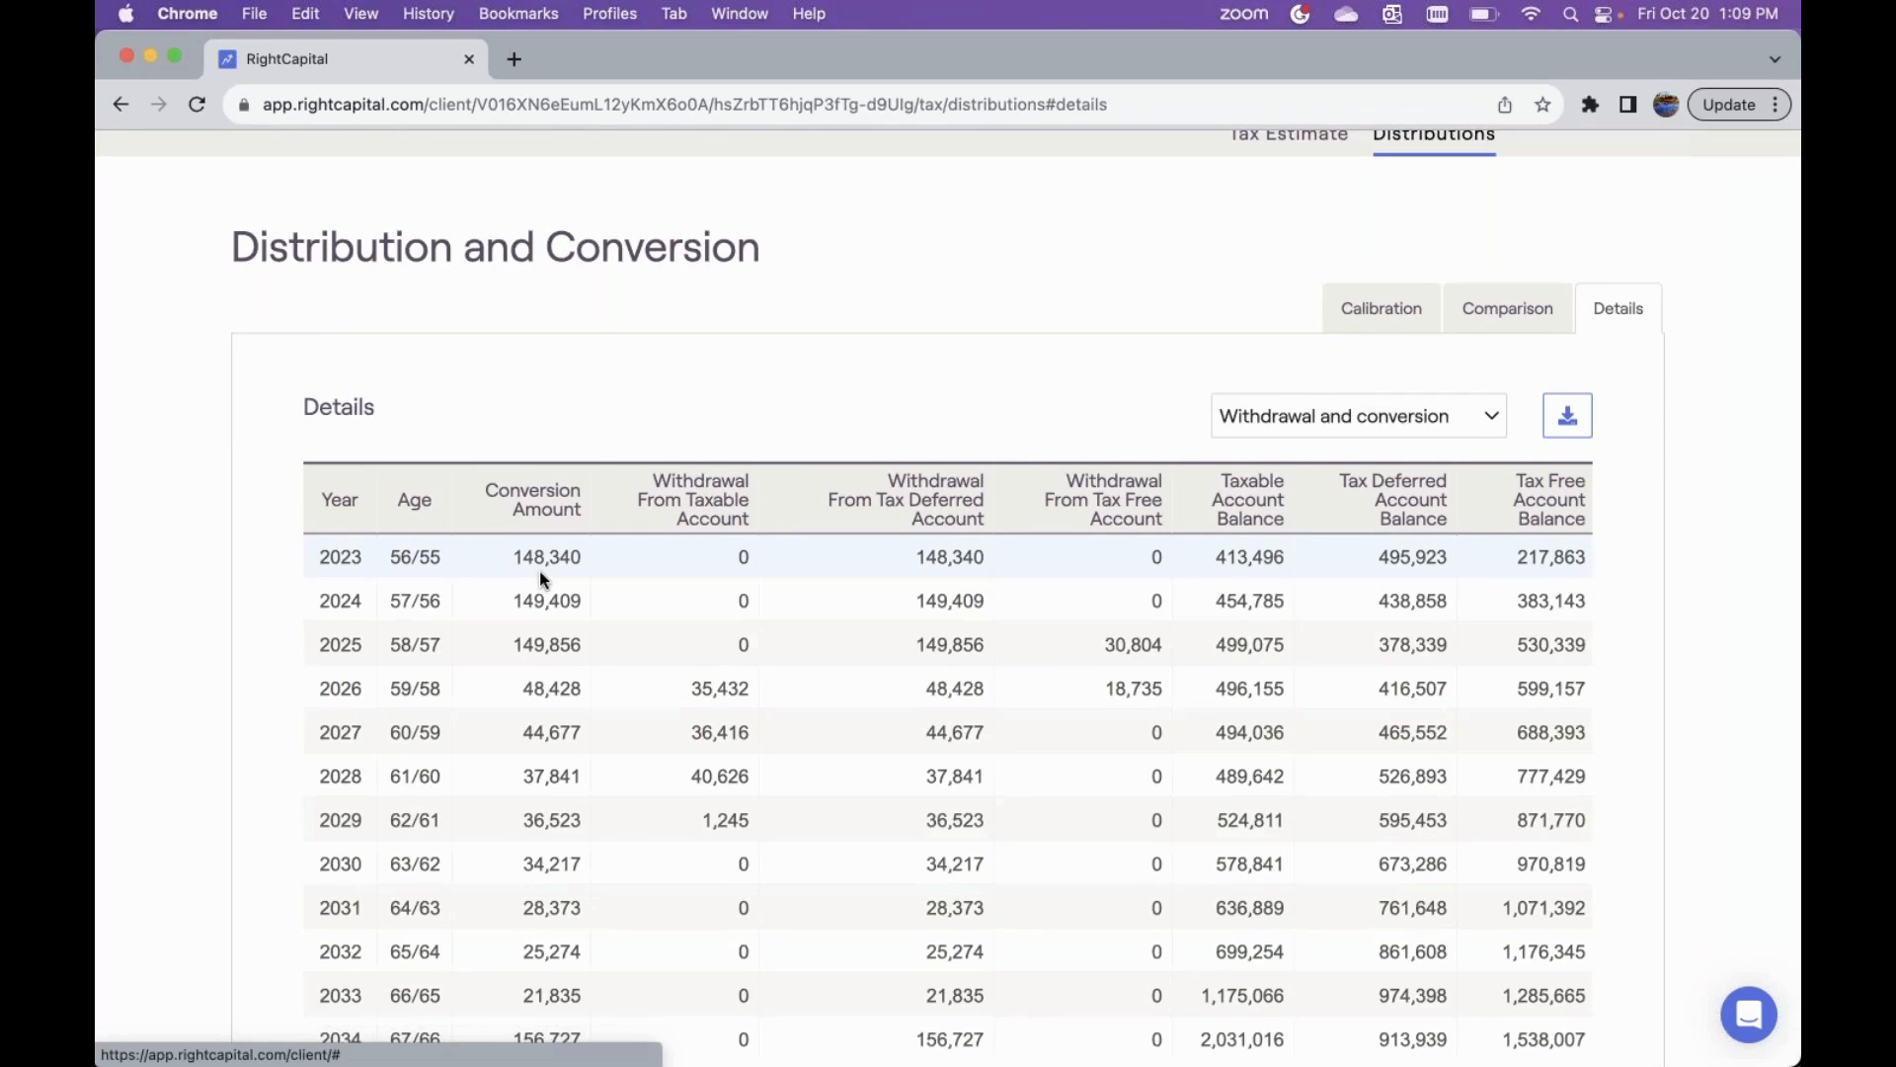
pyautogui.scroll(-10, 540, 571)
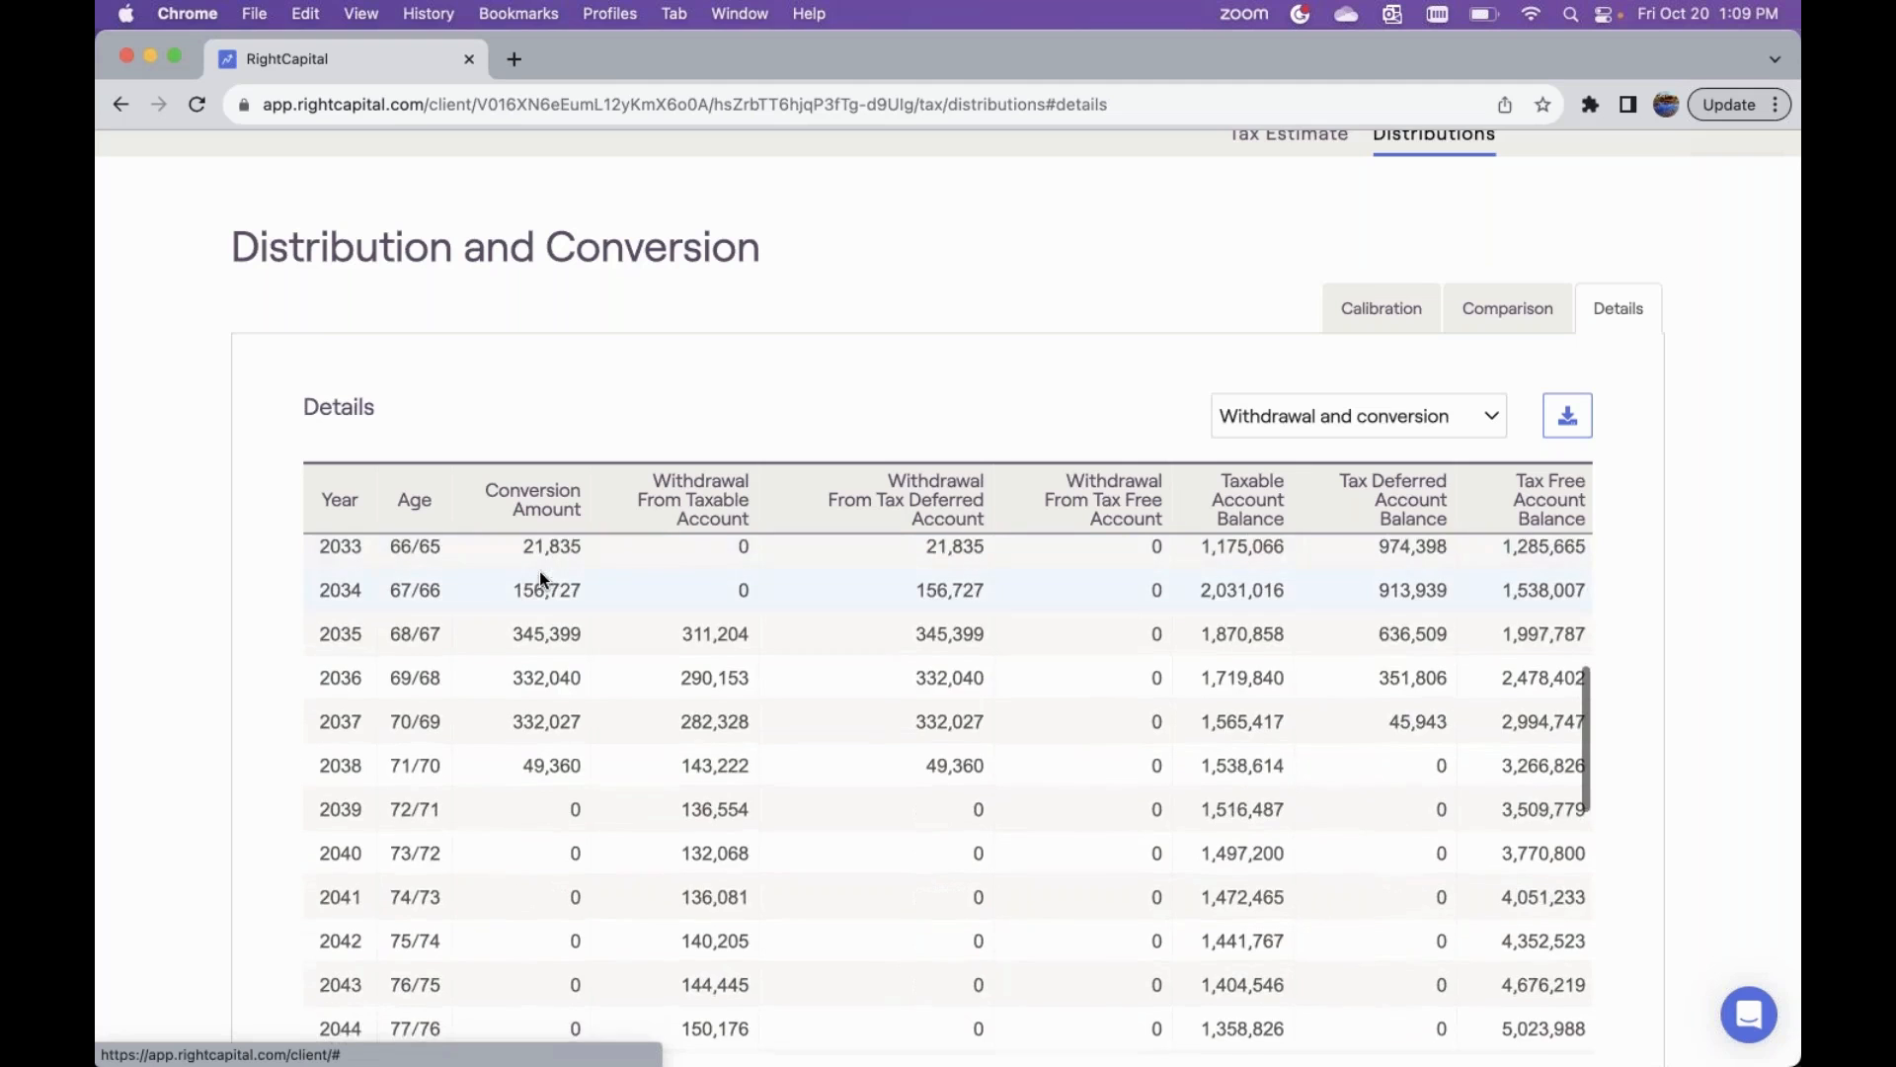
pyautogui.scroll(-3, 539, 571)
pyautogui.scroll(-10, 540, 571)
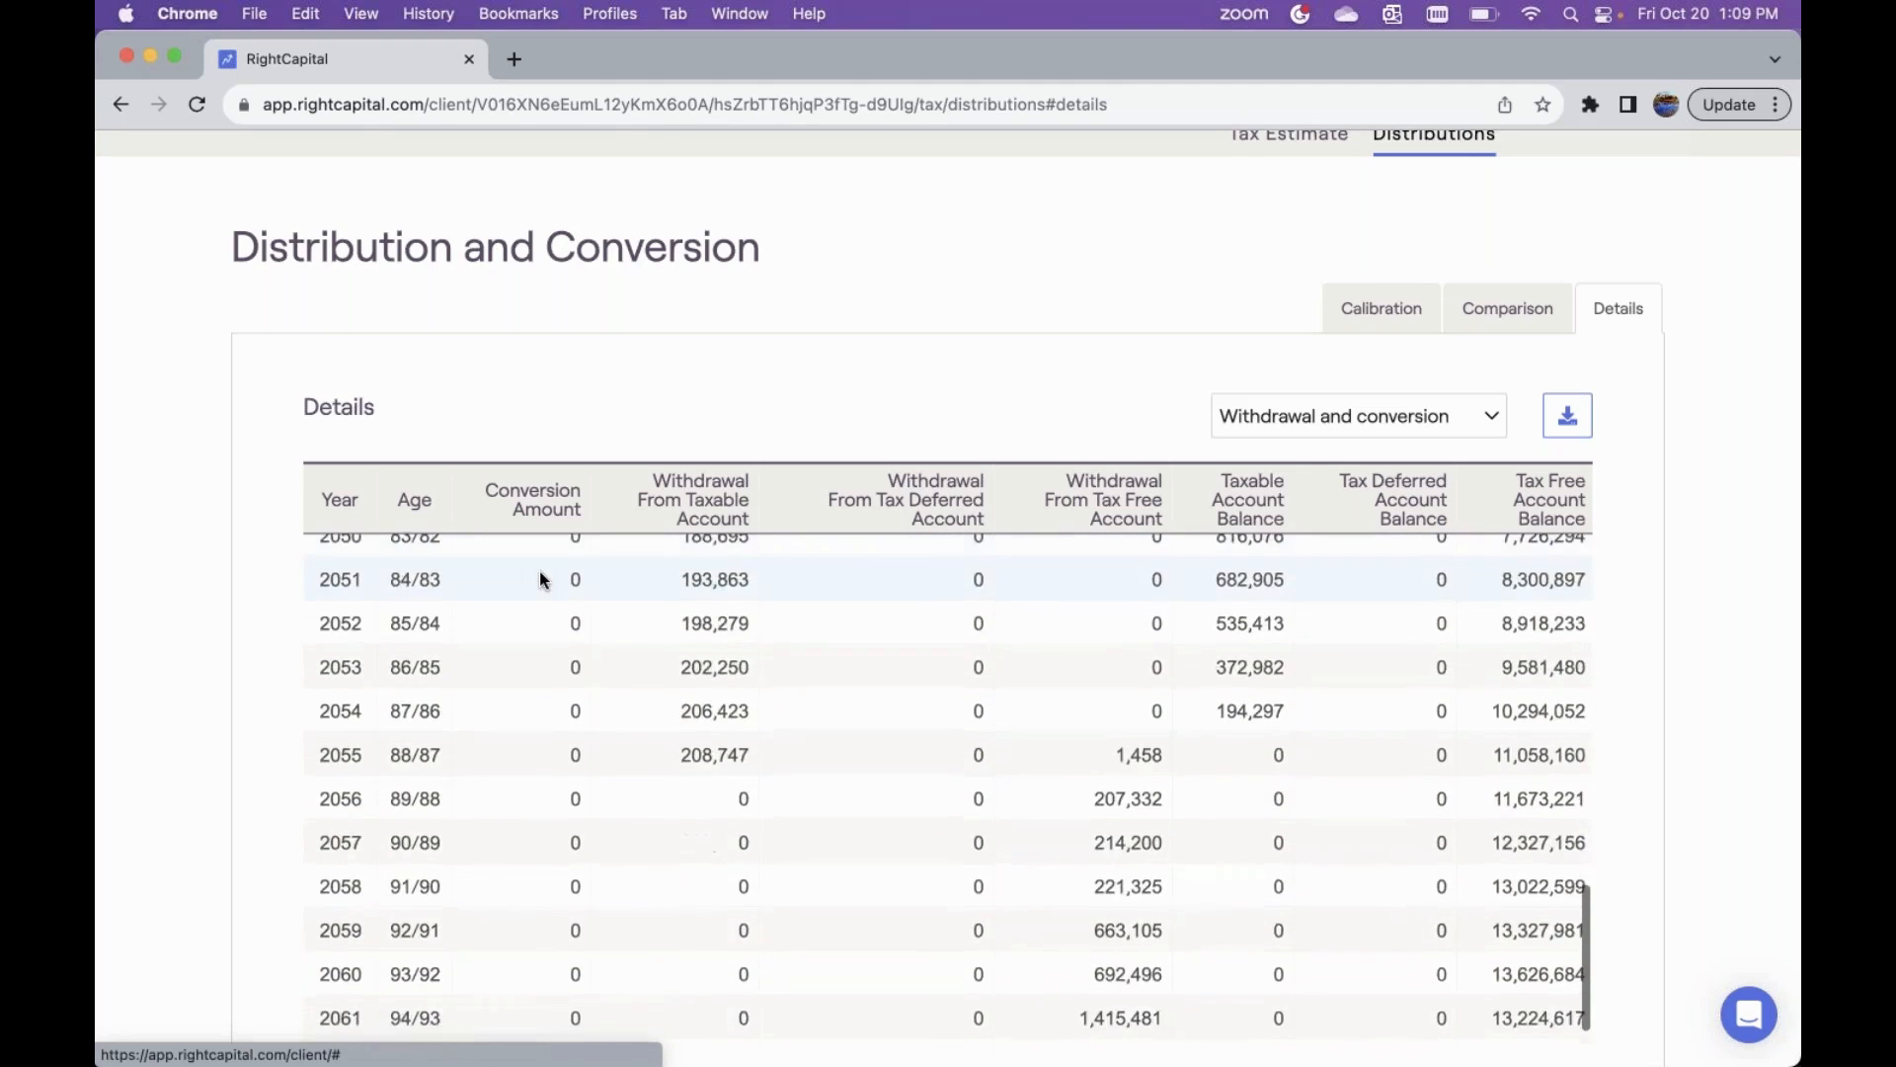
pyautogui.scroll(10, 540, 579)
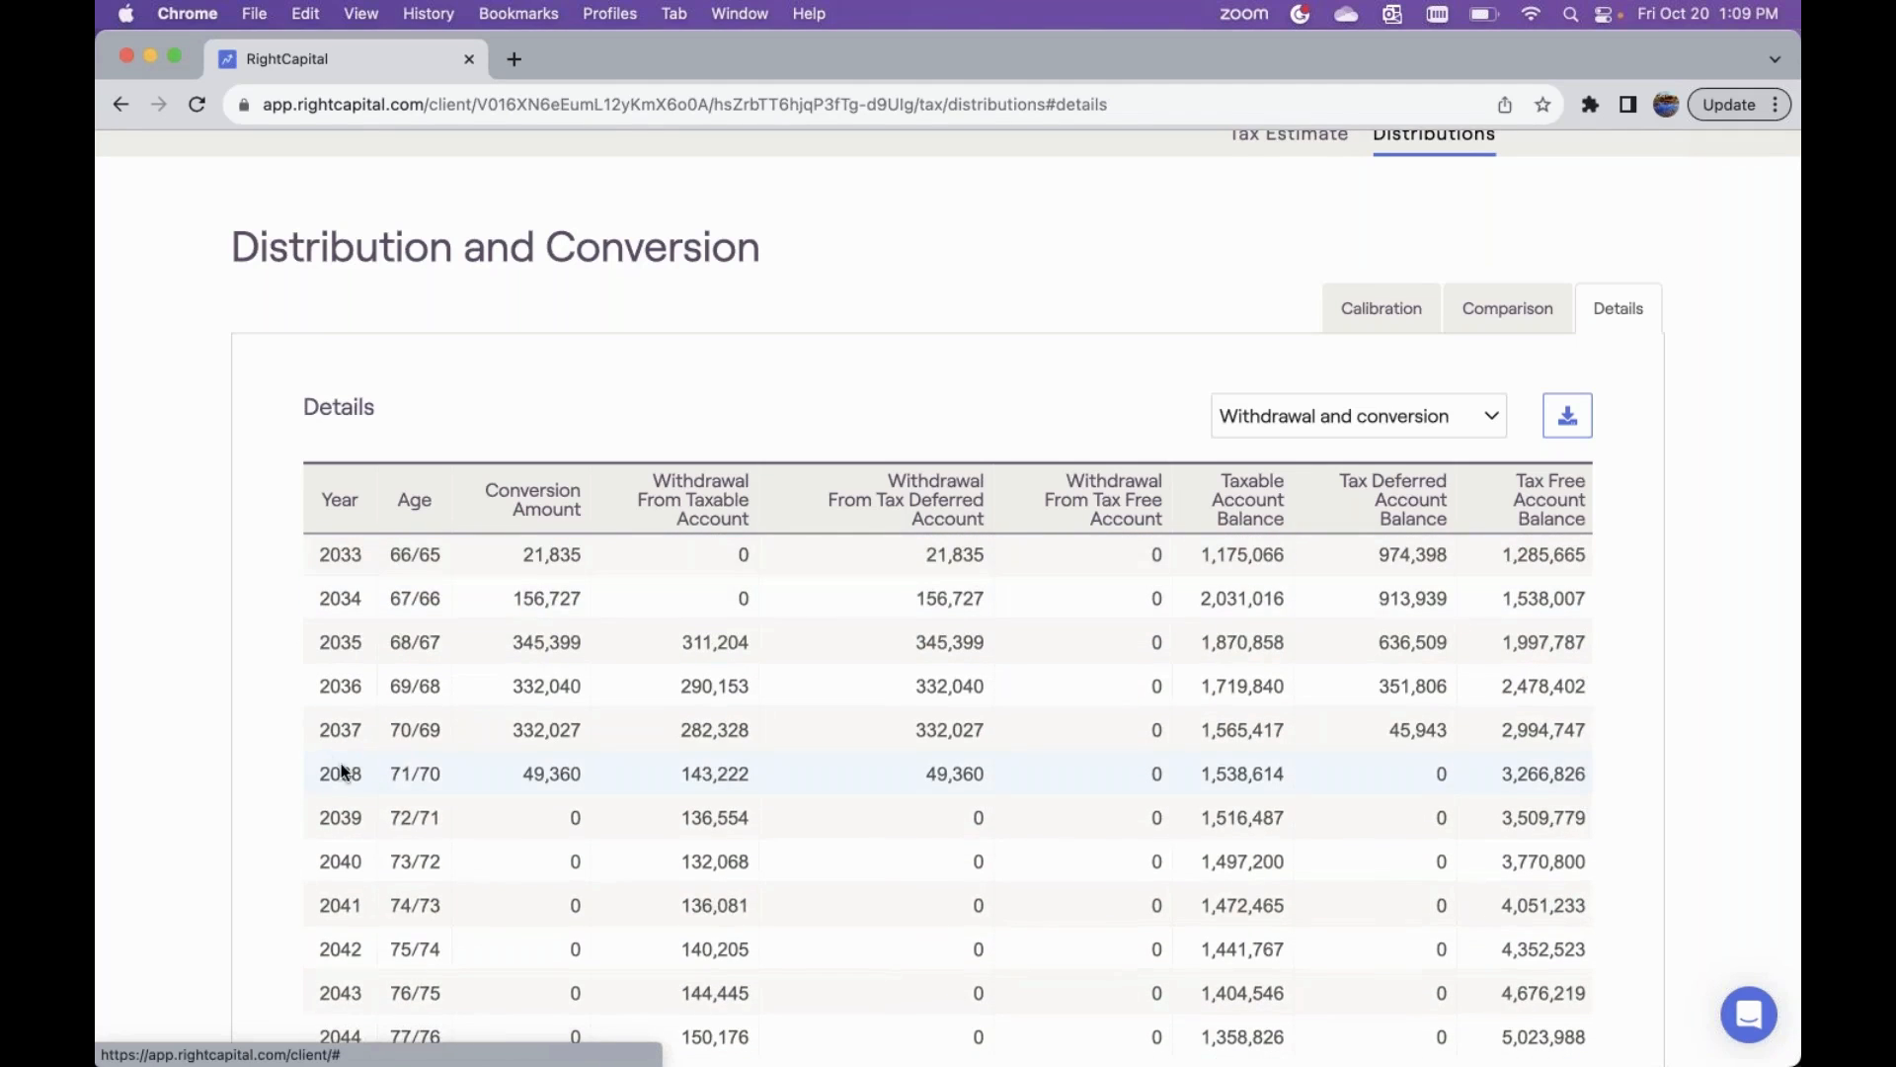
pyautogui.scroll(5, 542, 649)
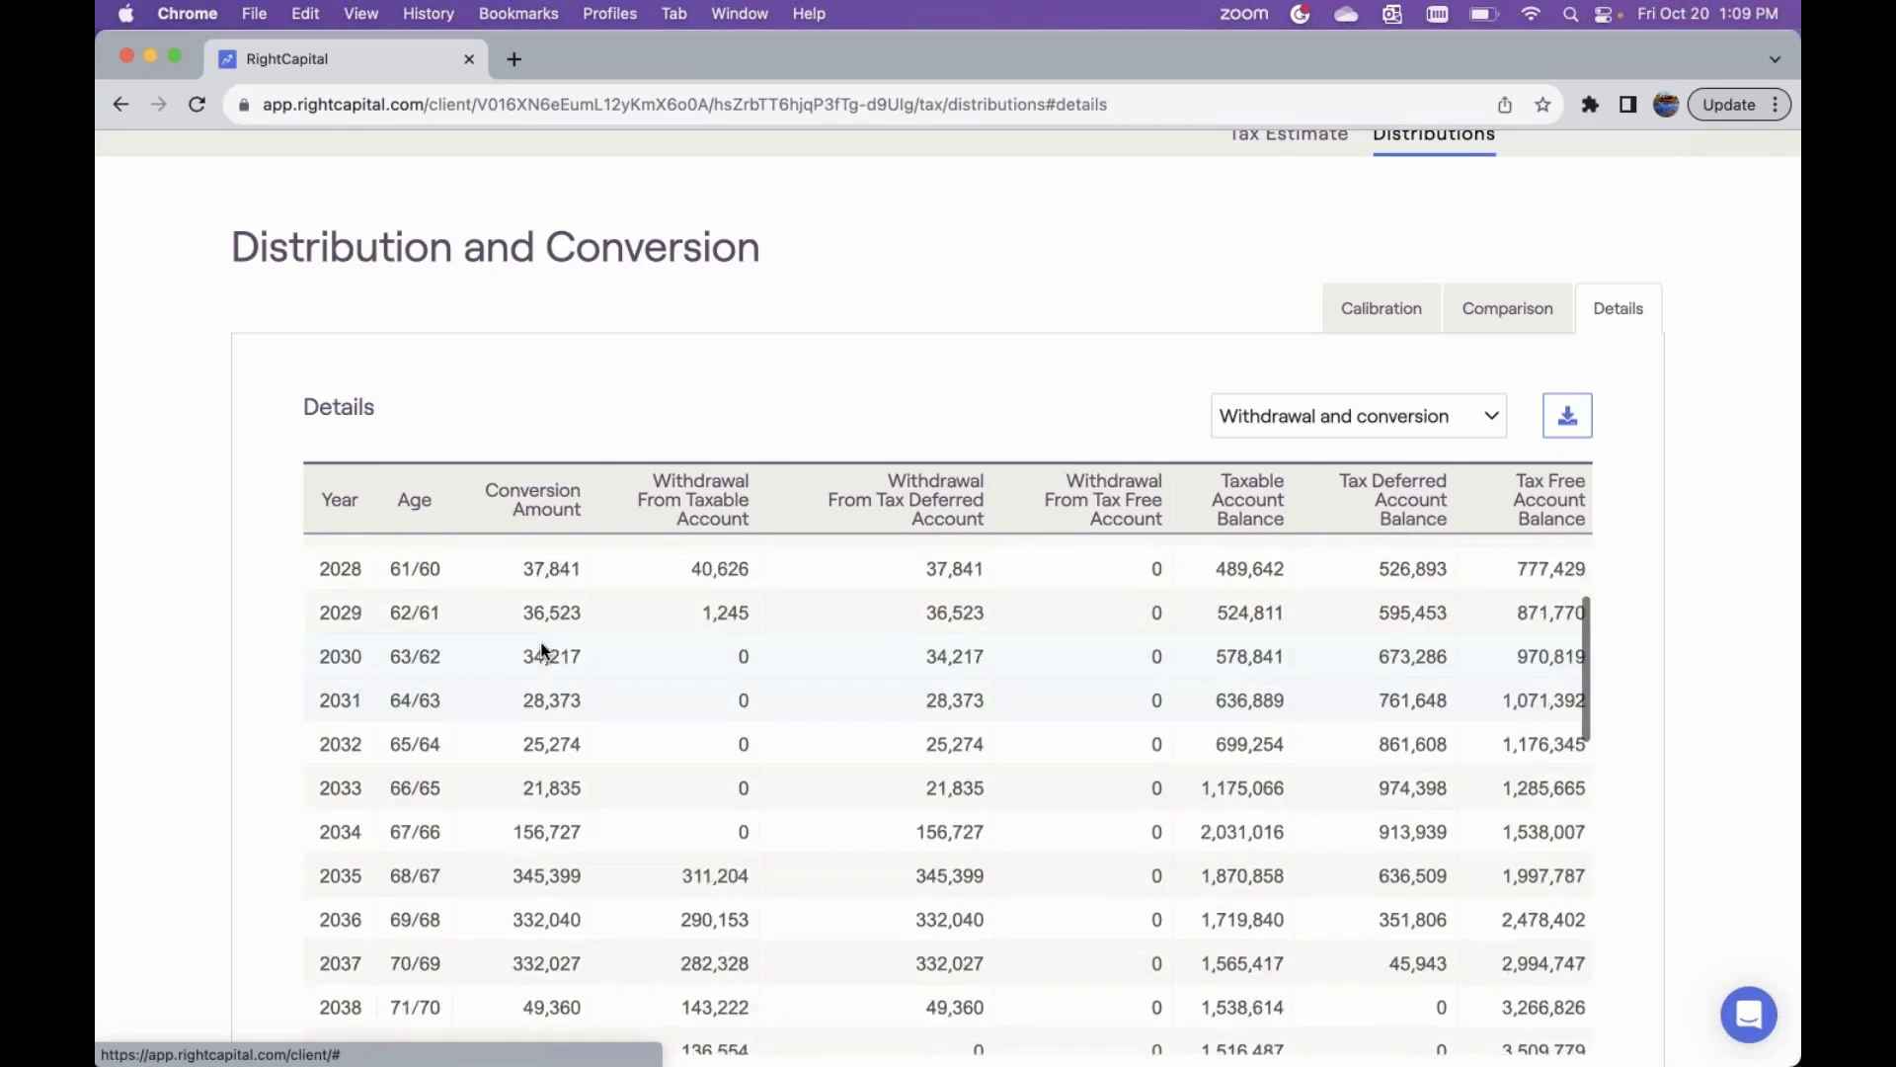
pyautogui.scroll(2, 572, 643)
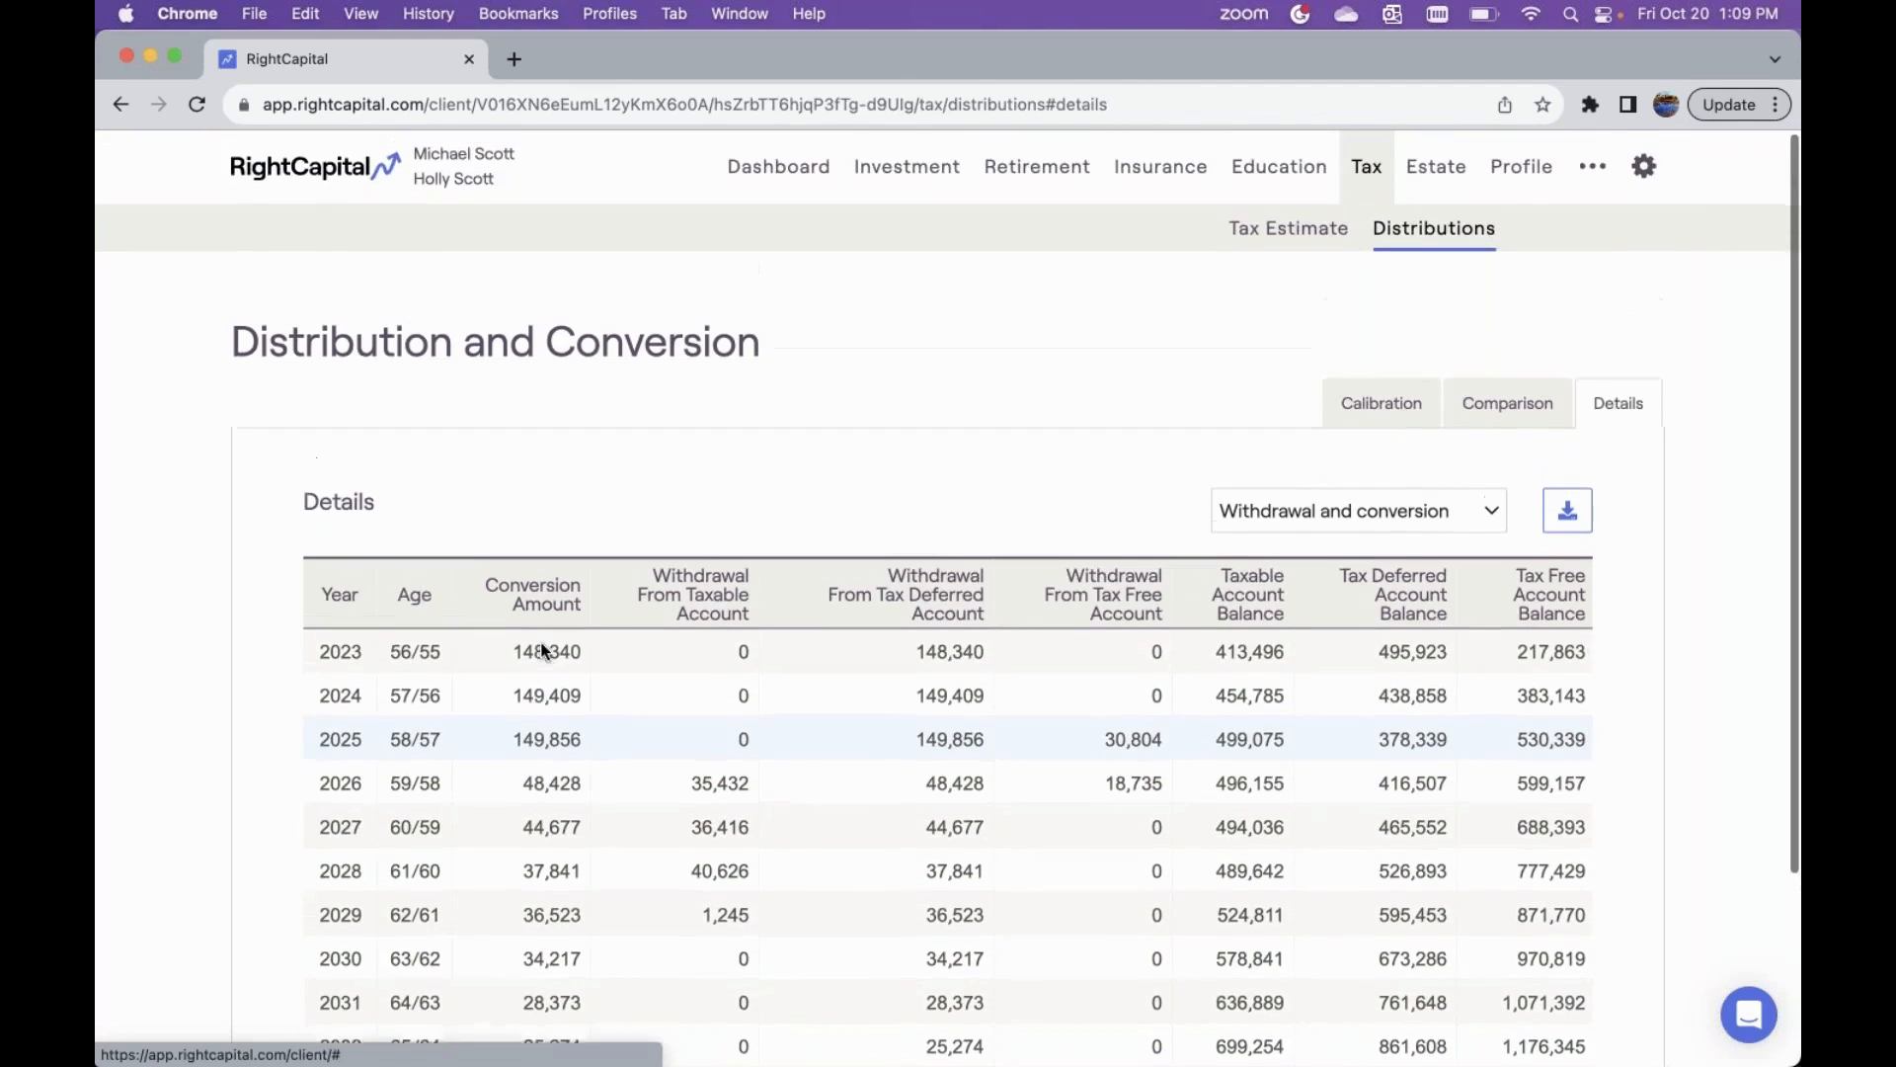
# - Examine the yearly Roth conversion amounts and taxable account withdrawals in the details table from 2023 through 2040
pyautogui.scroll(-3, 593, 538)
pyautogui.scroll(-5, 533, 751)
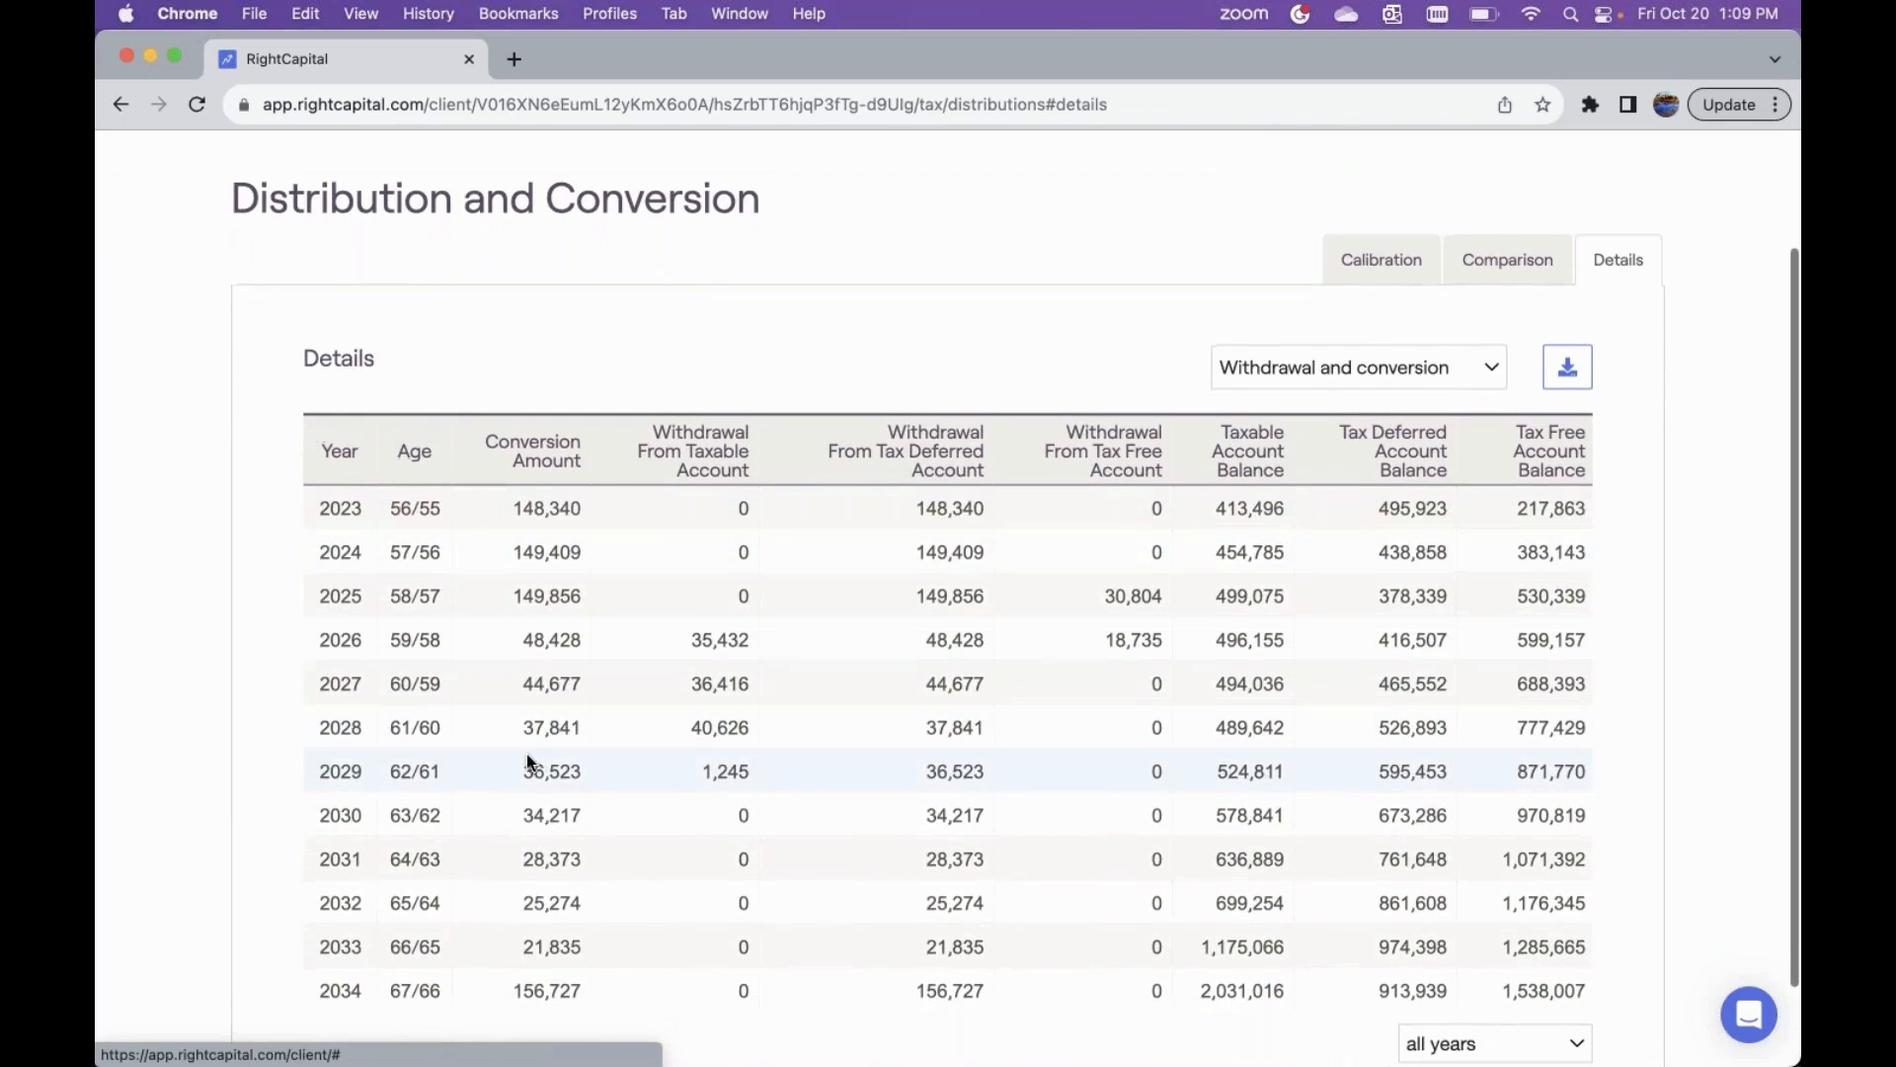
pyautogui.scroll(-3, 534, 751)
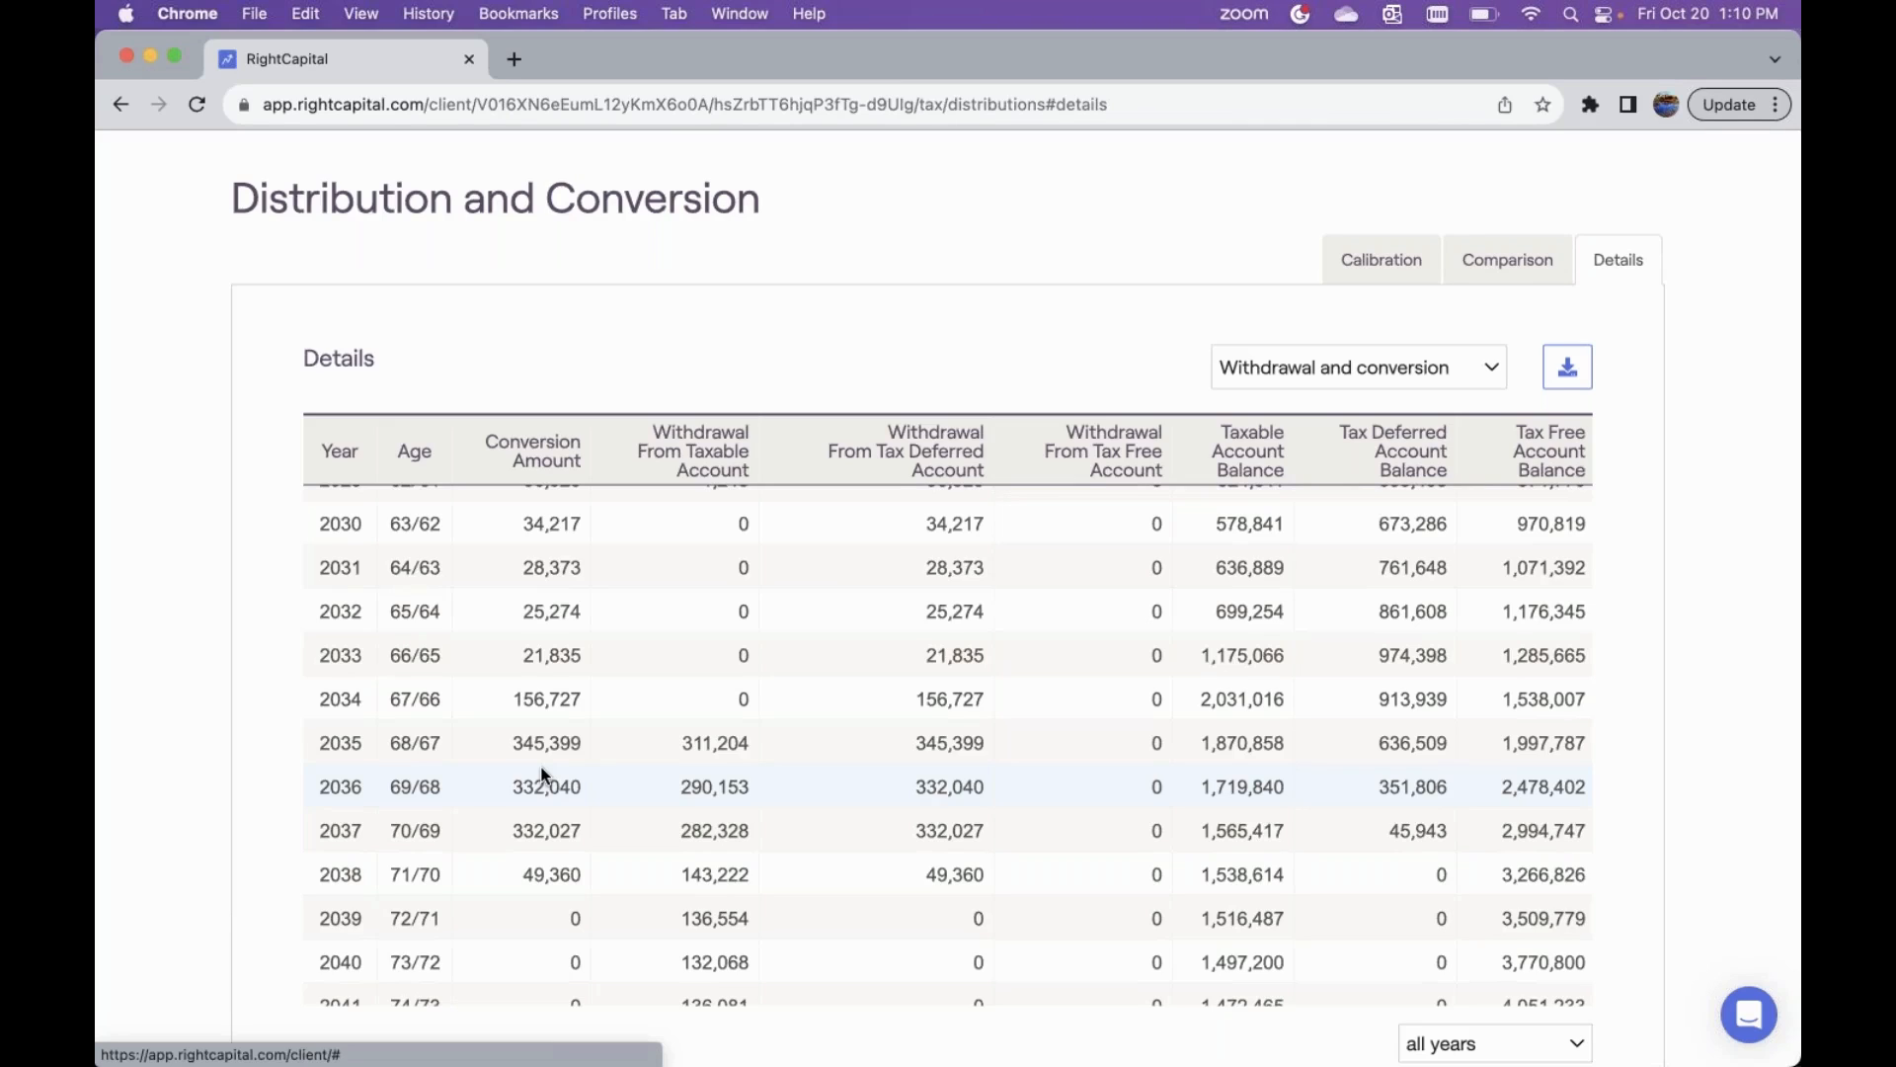
pyautogui.scroll(6, 544, 776)
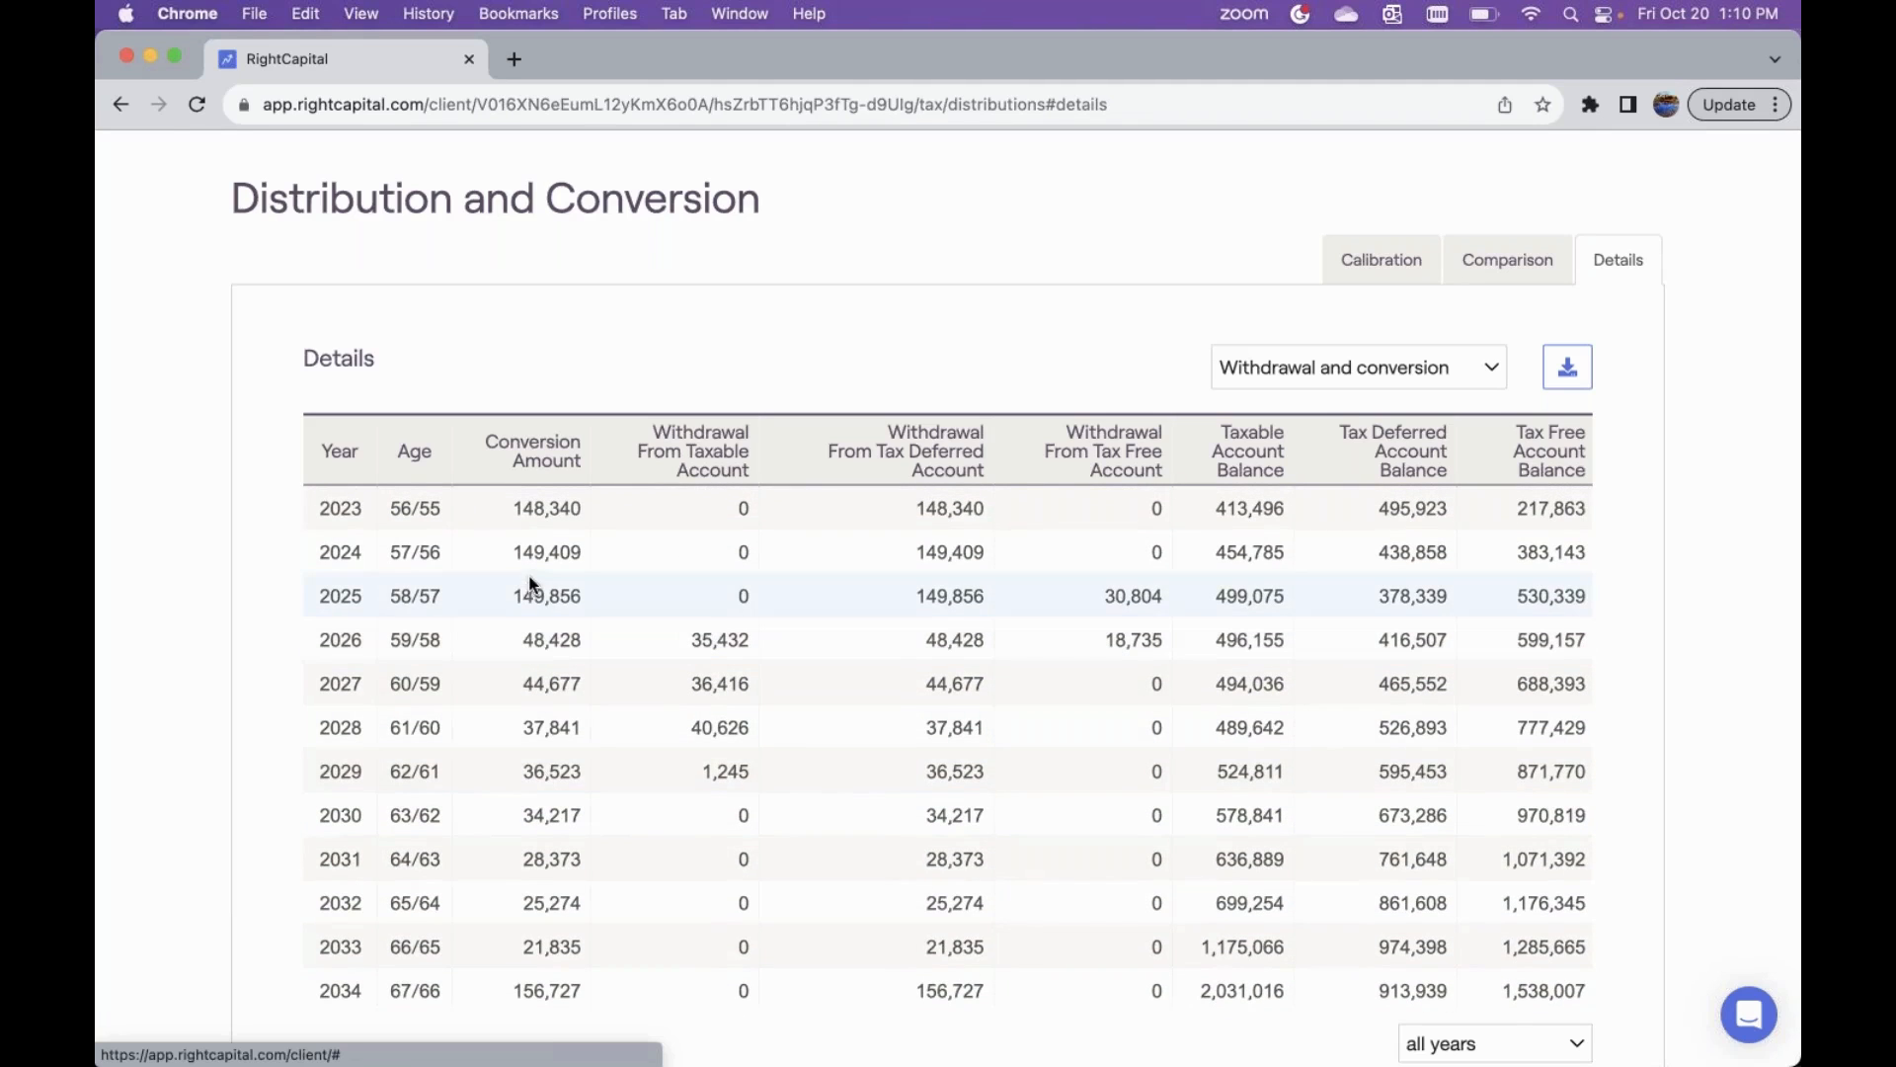
pyautogui.scroll(-1, 531, 855)
pyautogui.scroll(-3, 532, 855)
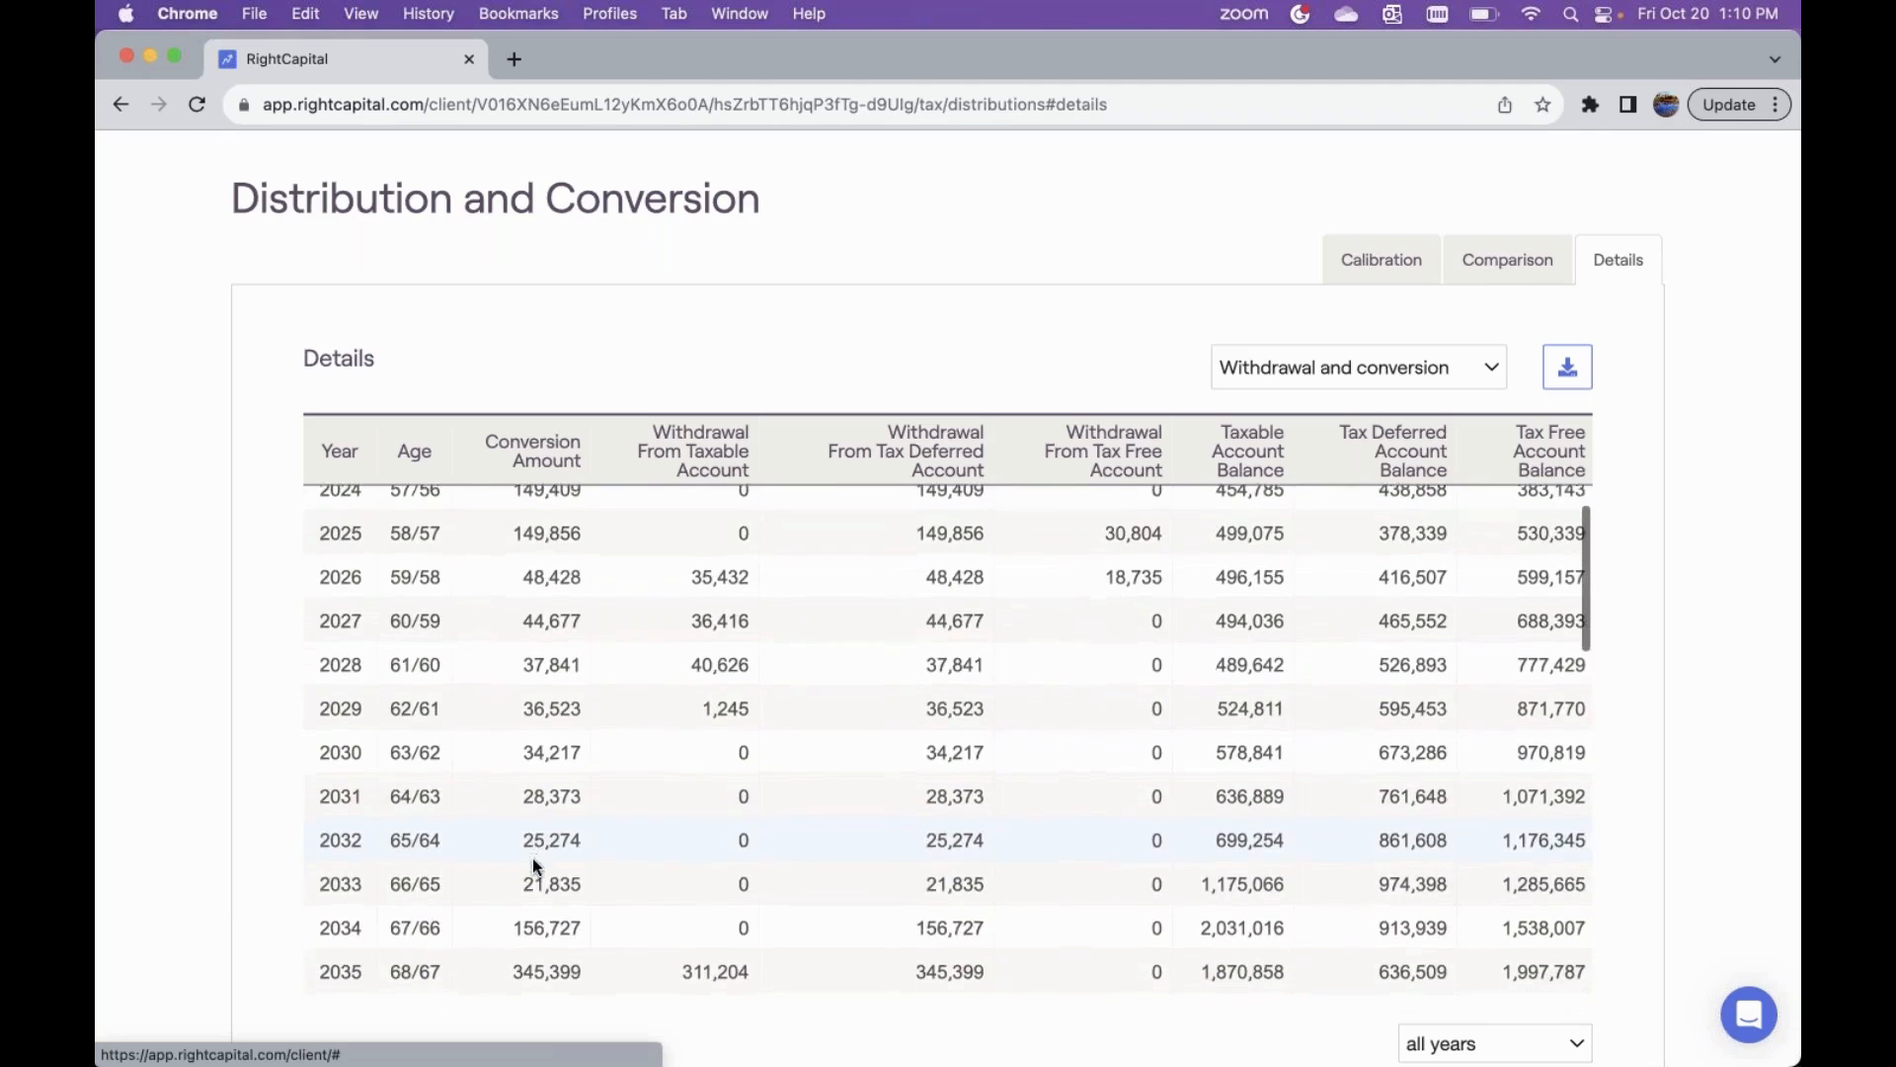
pyautogui.scroll(4, 542, 774)
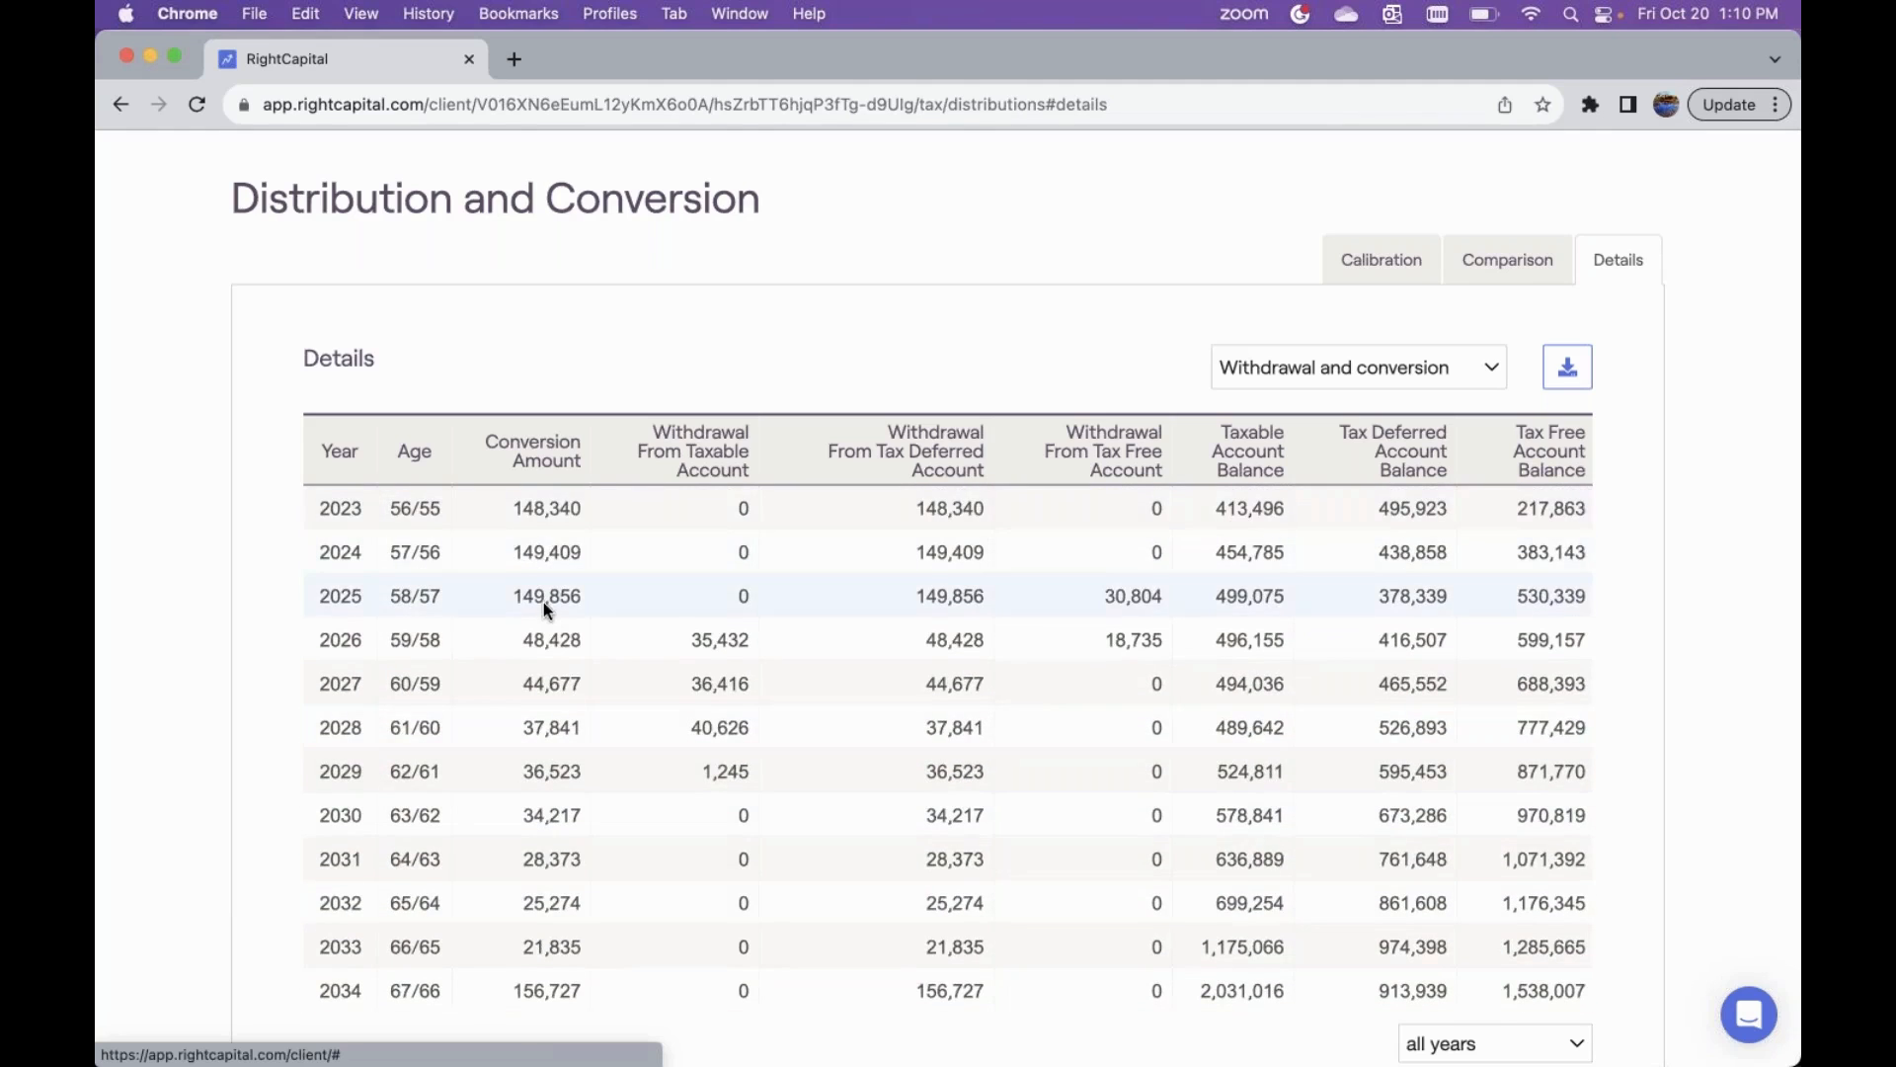
pyautogui.scroll(-2, 543, 601)
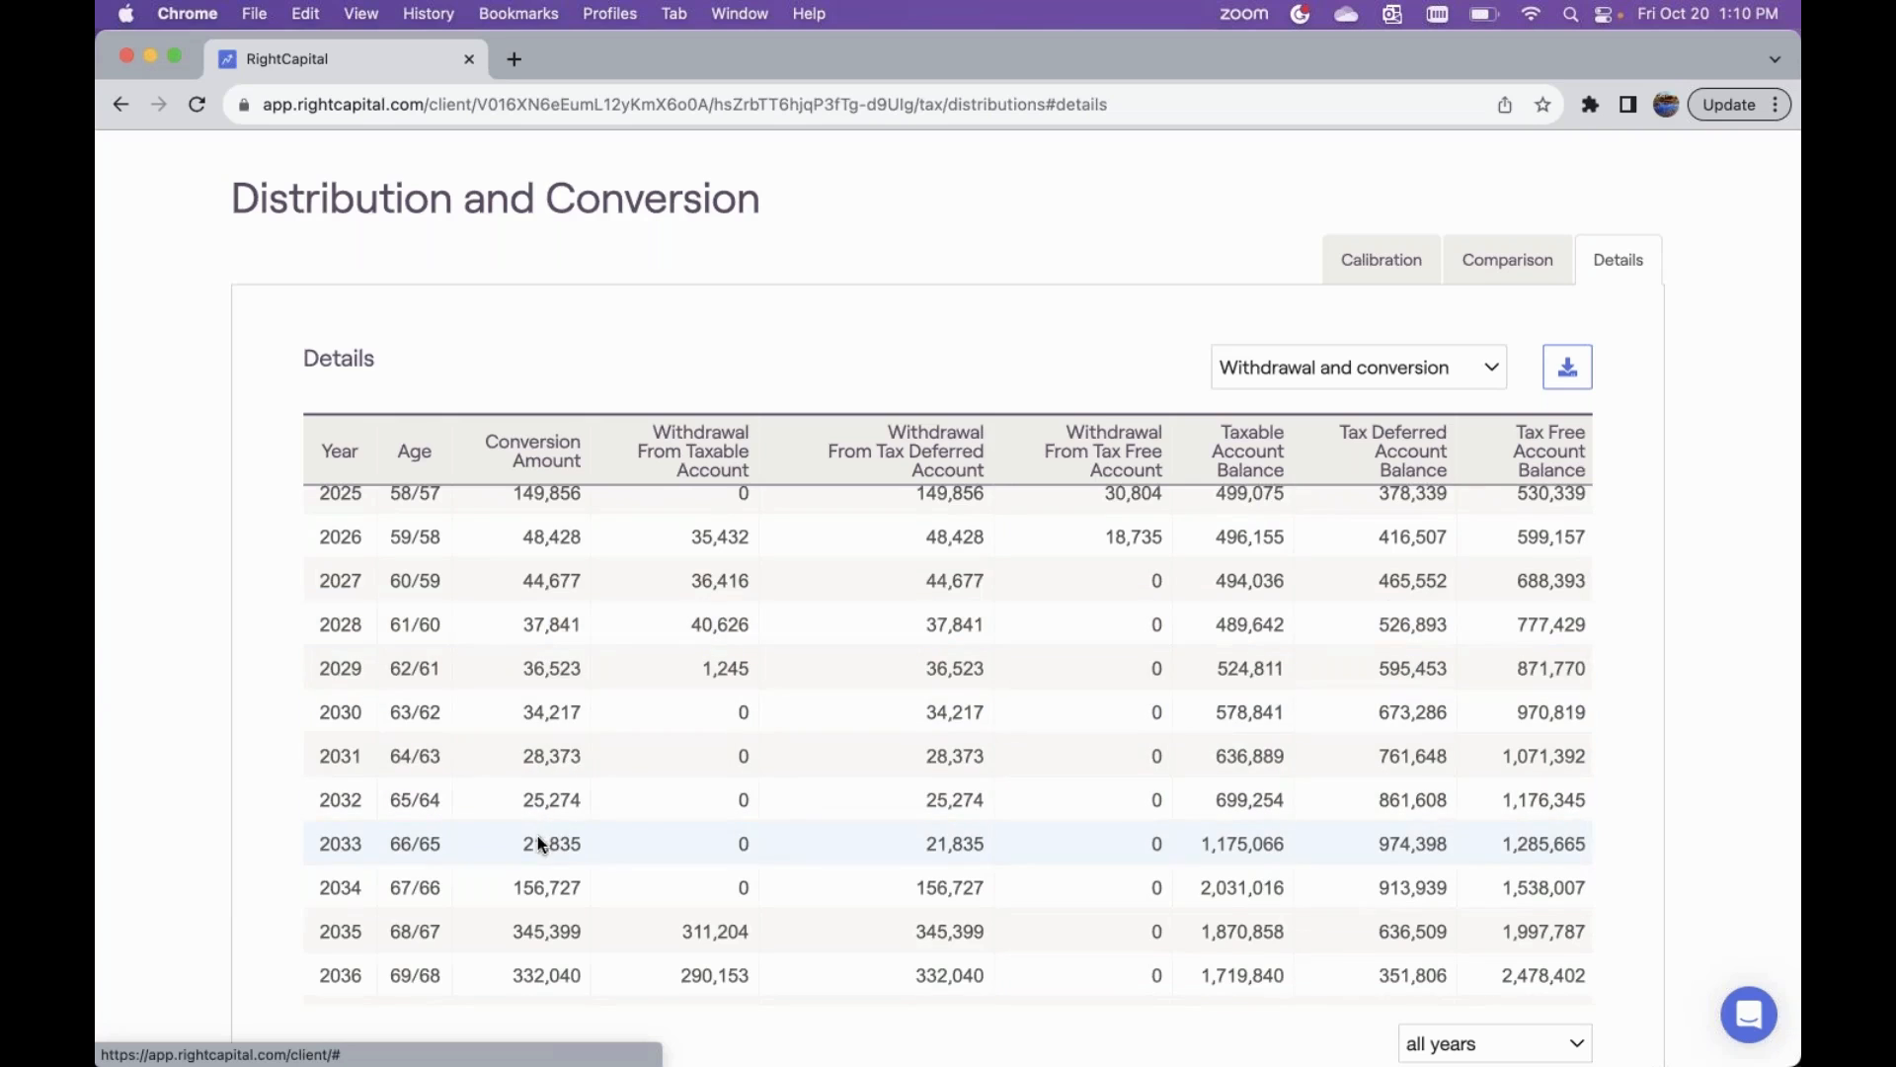
pyautogui.scroll(-3, 543, 886)
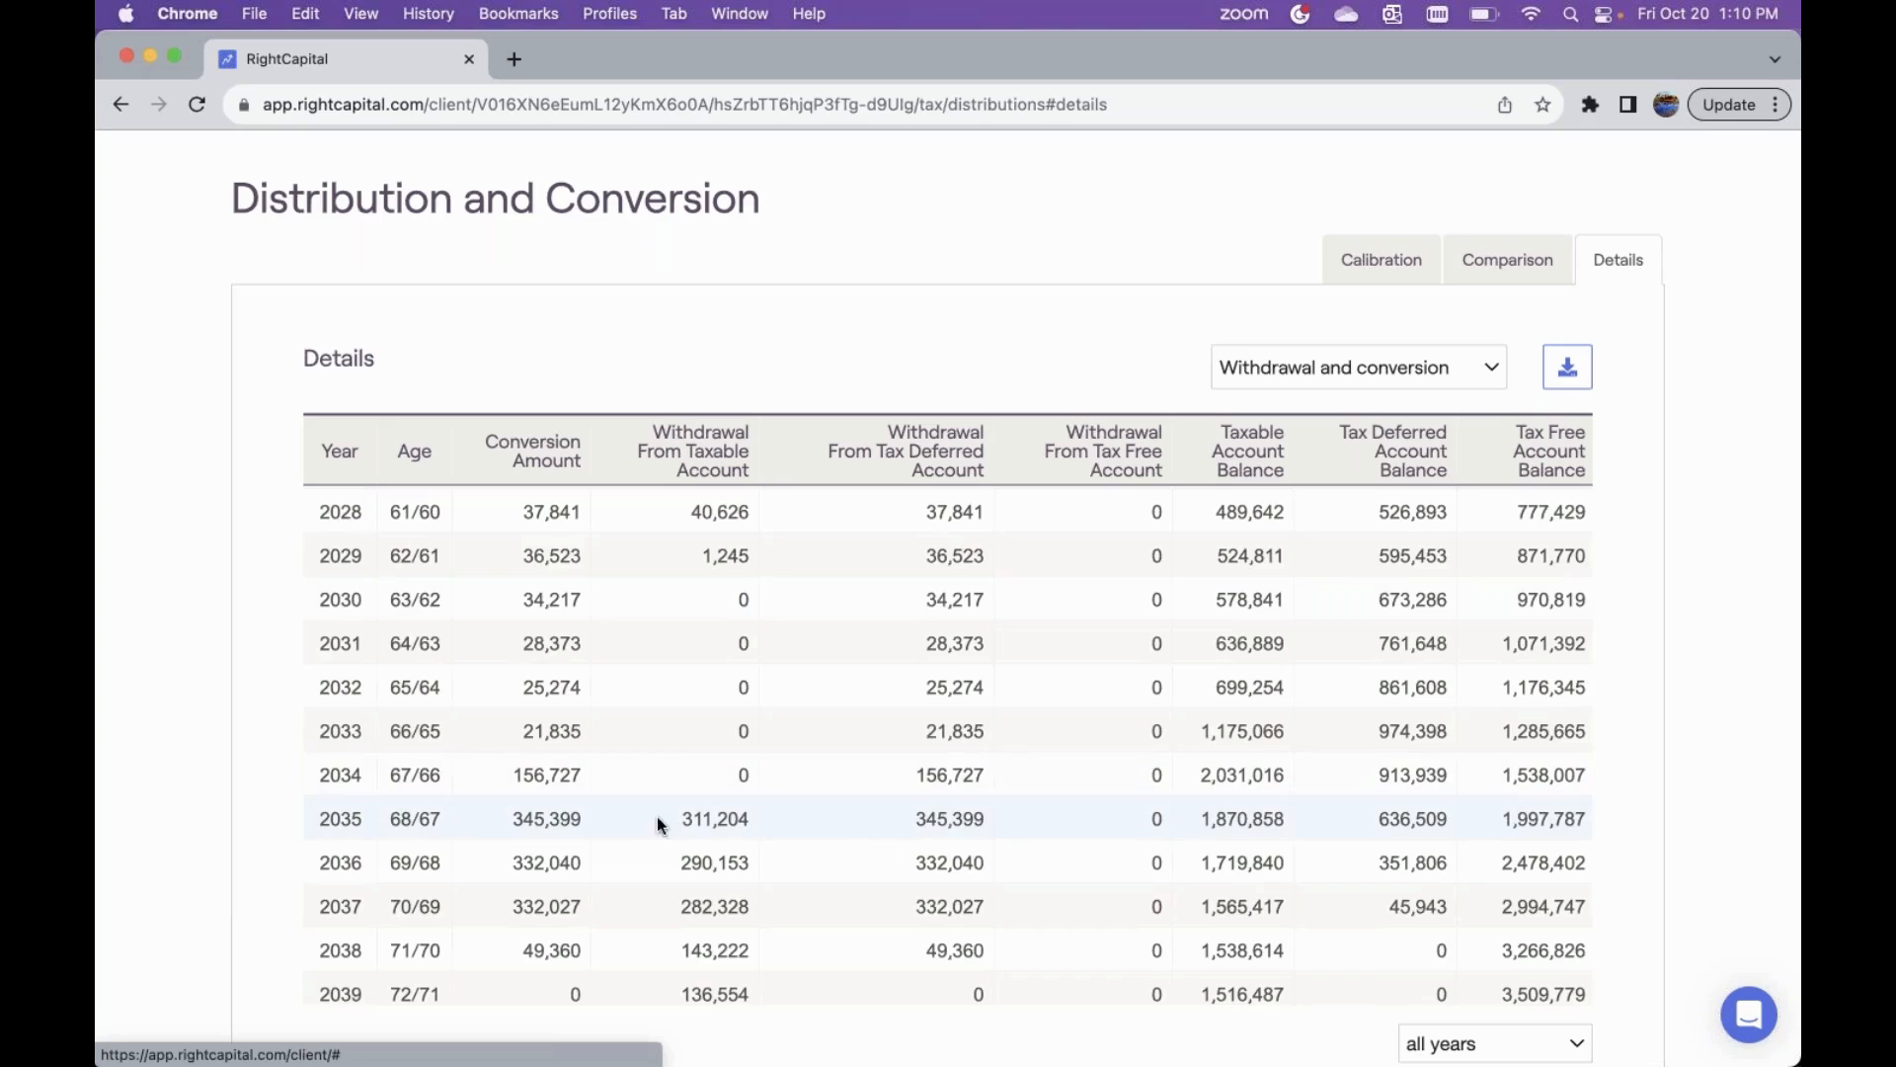
pyautogui.scroll(-2, 584, 856)
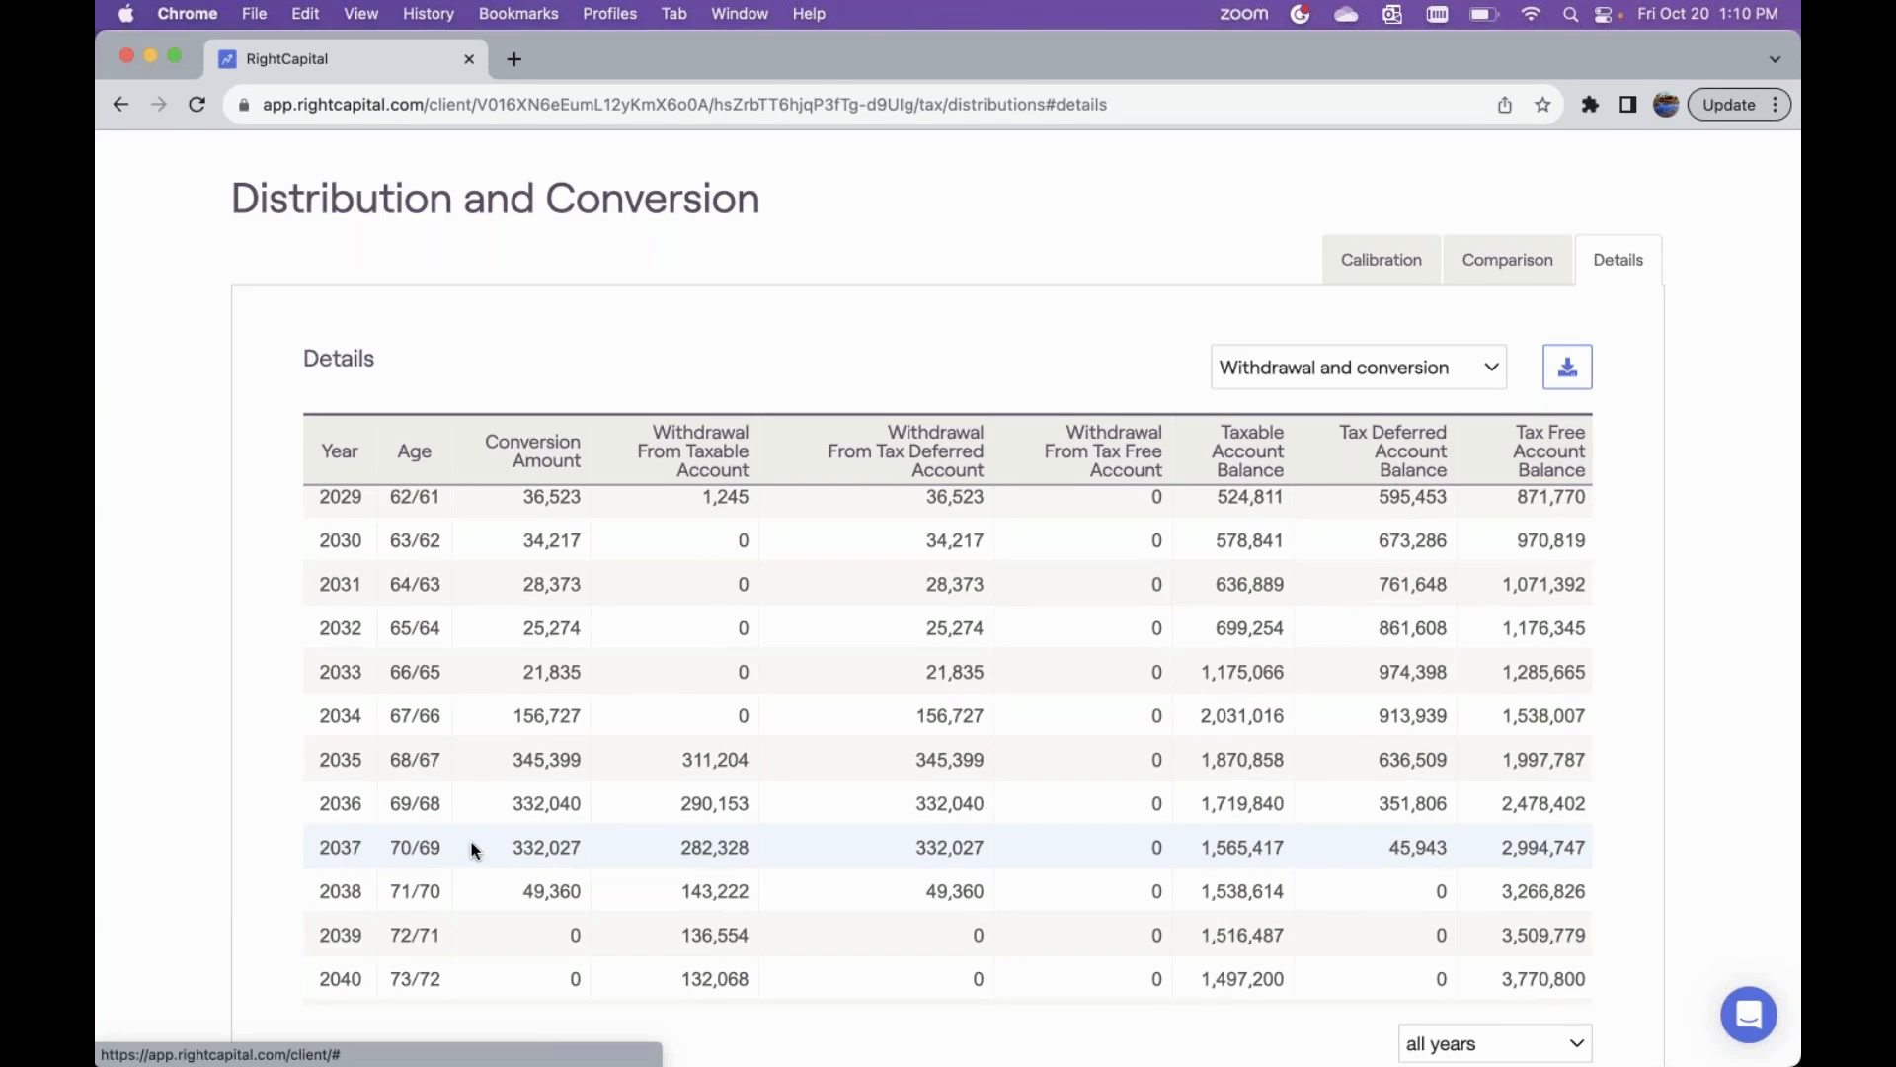
# - Return to the calibration view and add a conversions end point at the primary client's age 70 to the proposed distribution strategy
pyautogui.scroll(2, 472, 847)
pyautogui.scroll(-1, 473, 848)
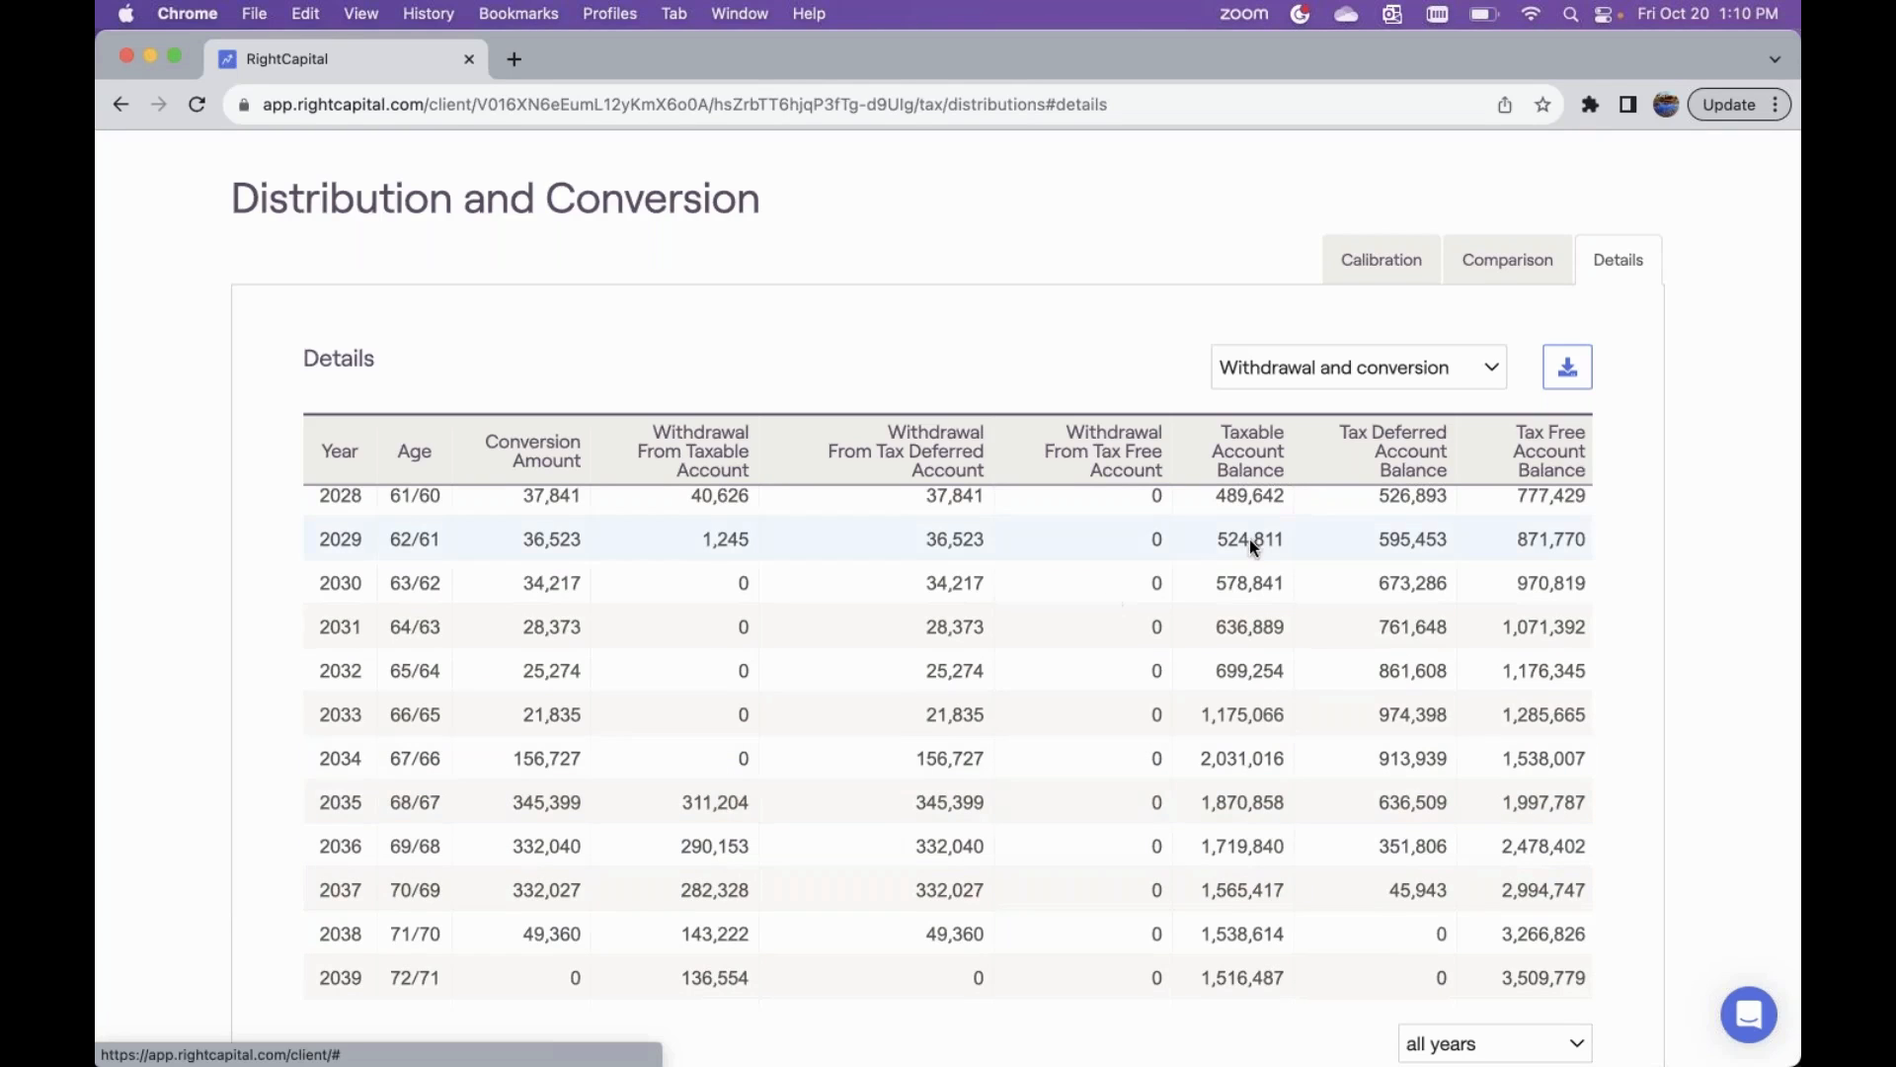
pyautogui.click(1383, 261)
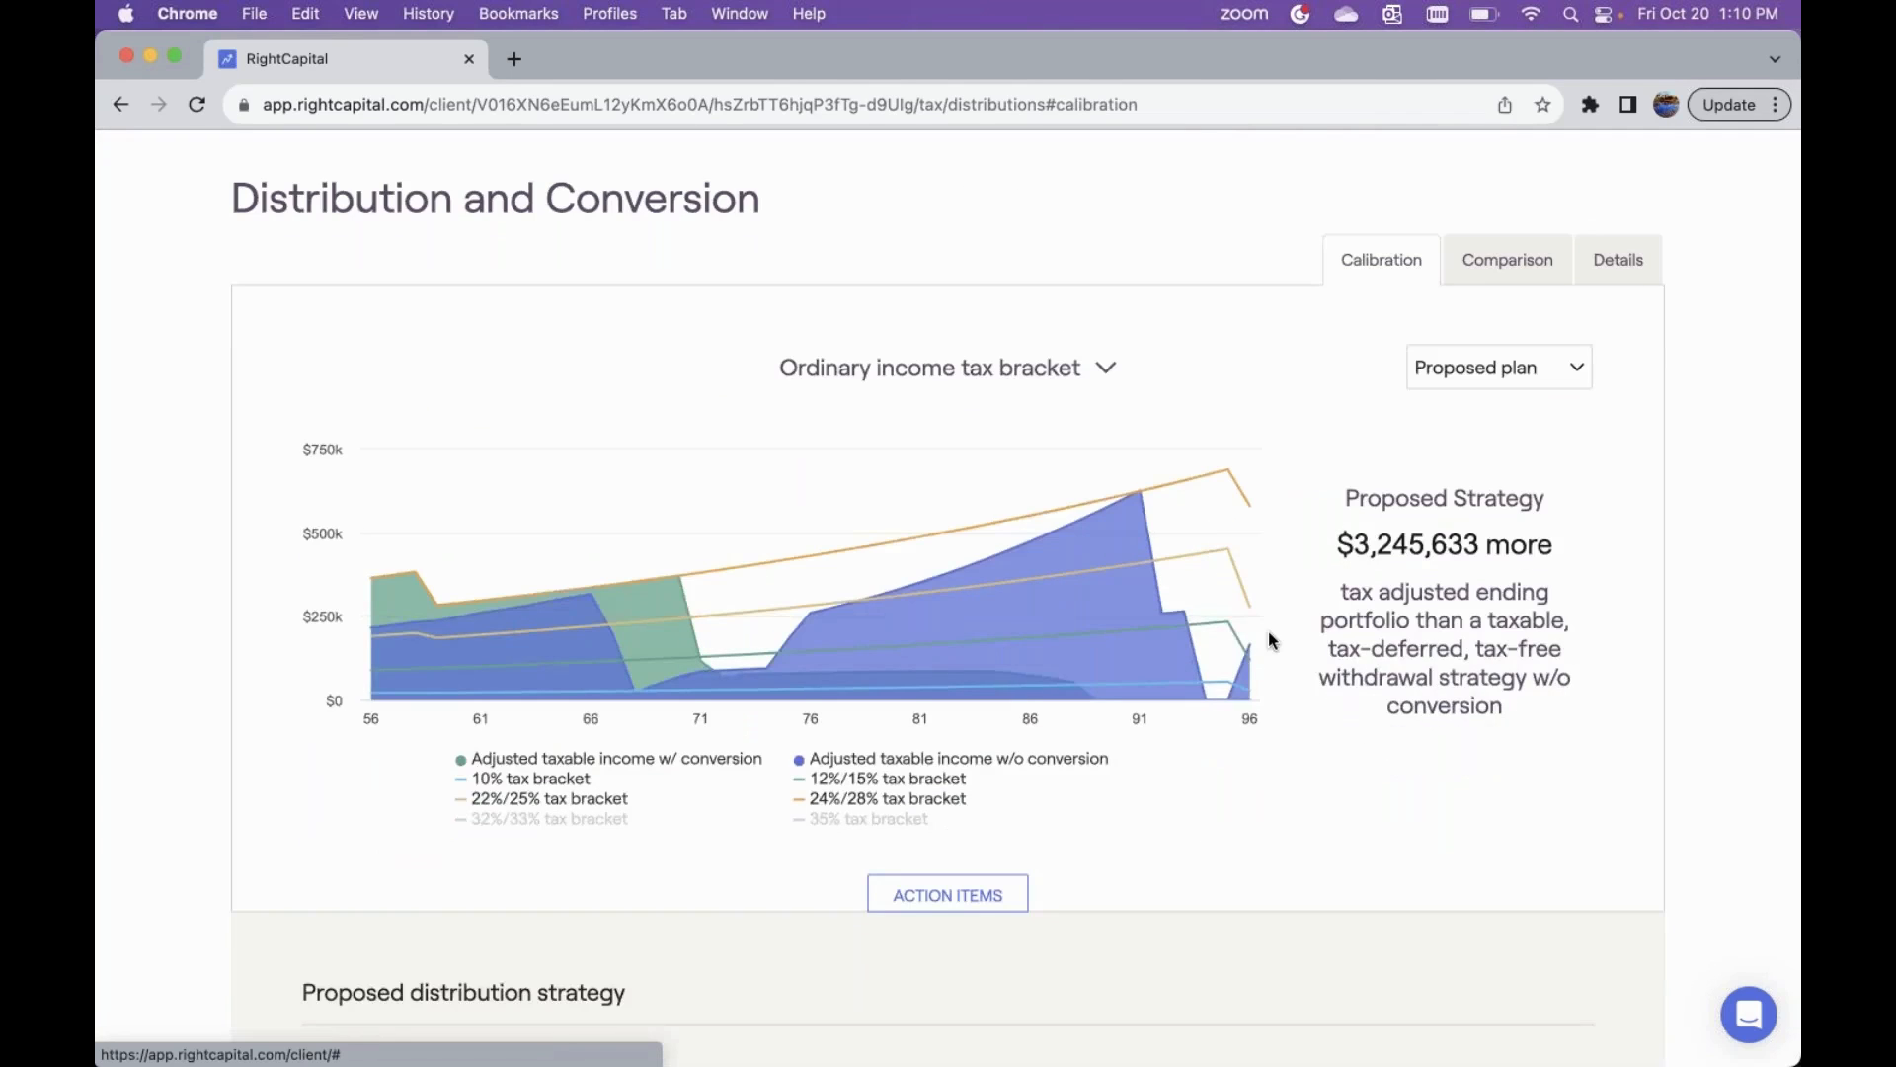
pyautogui.scroll(-5, 1284, 691)
pyautogui.click(1539, 888)
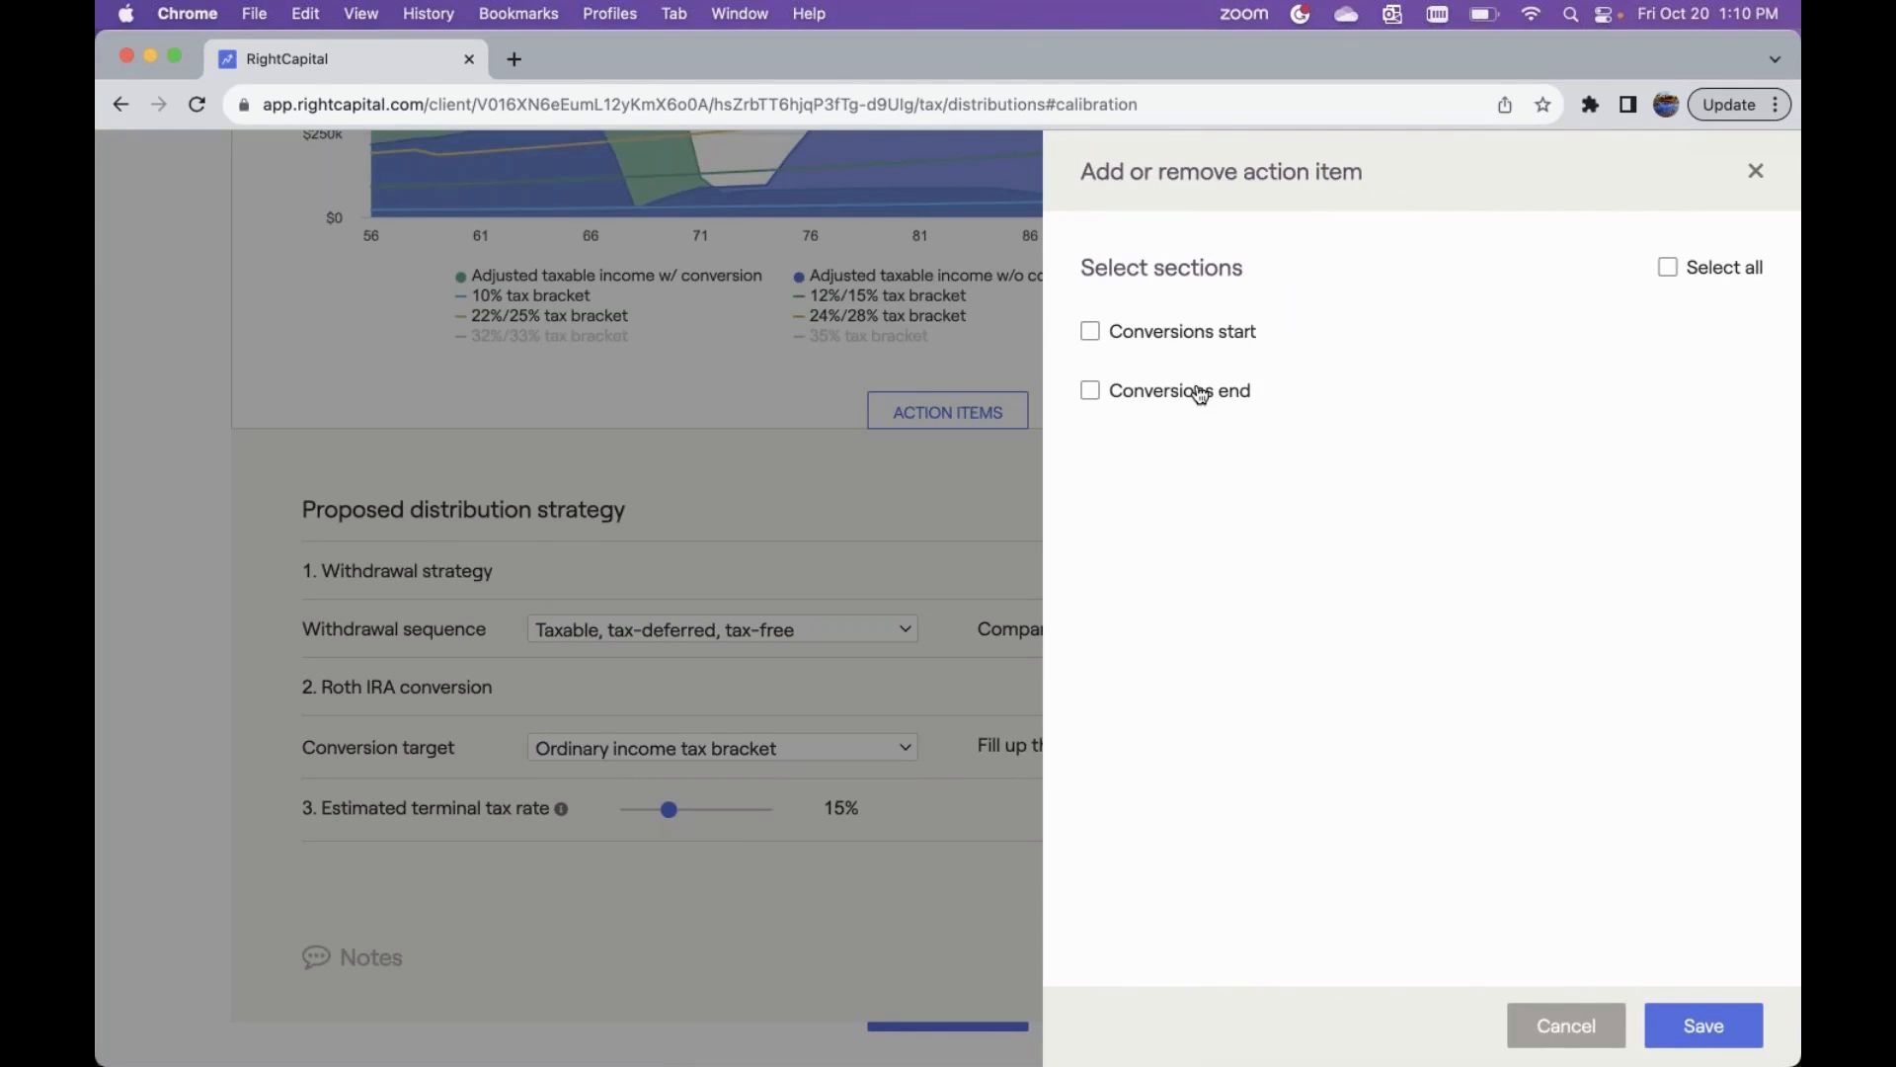
pyautogui.click(1112, 393)
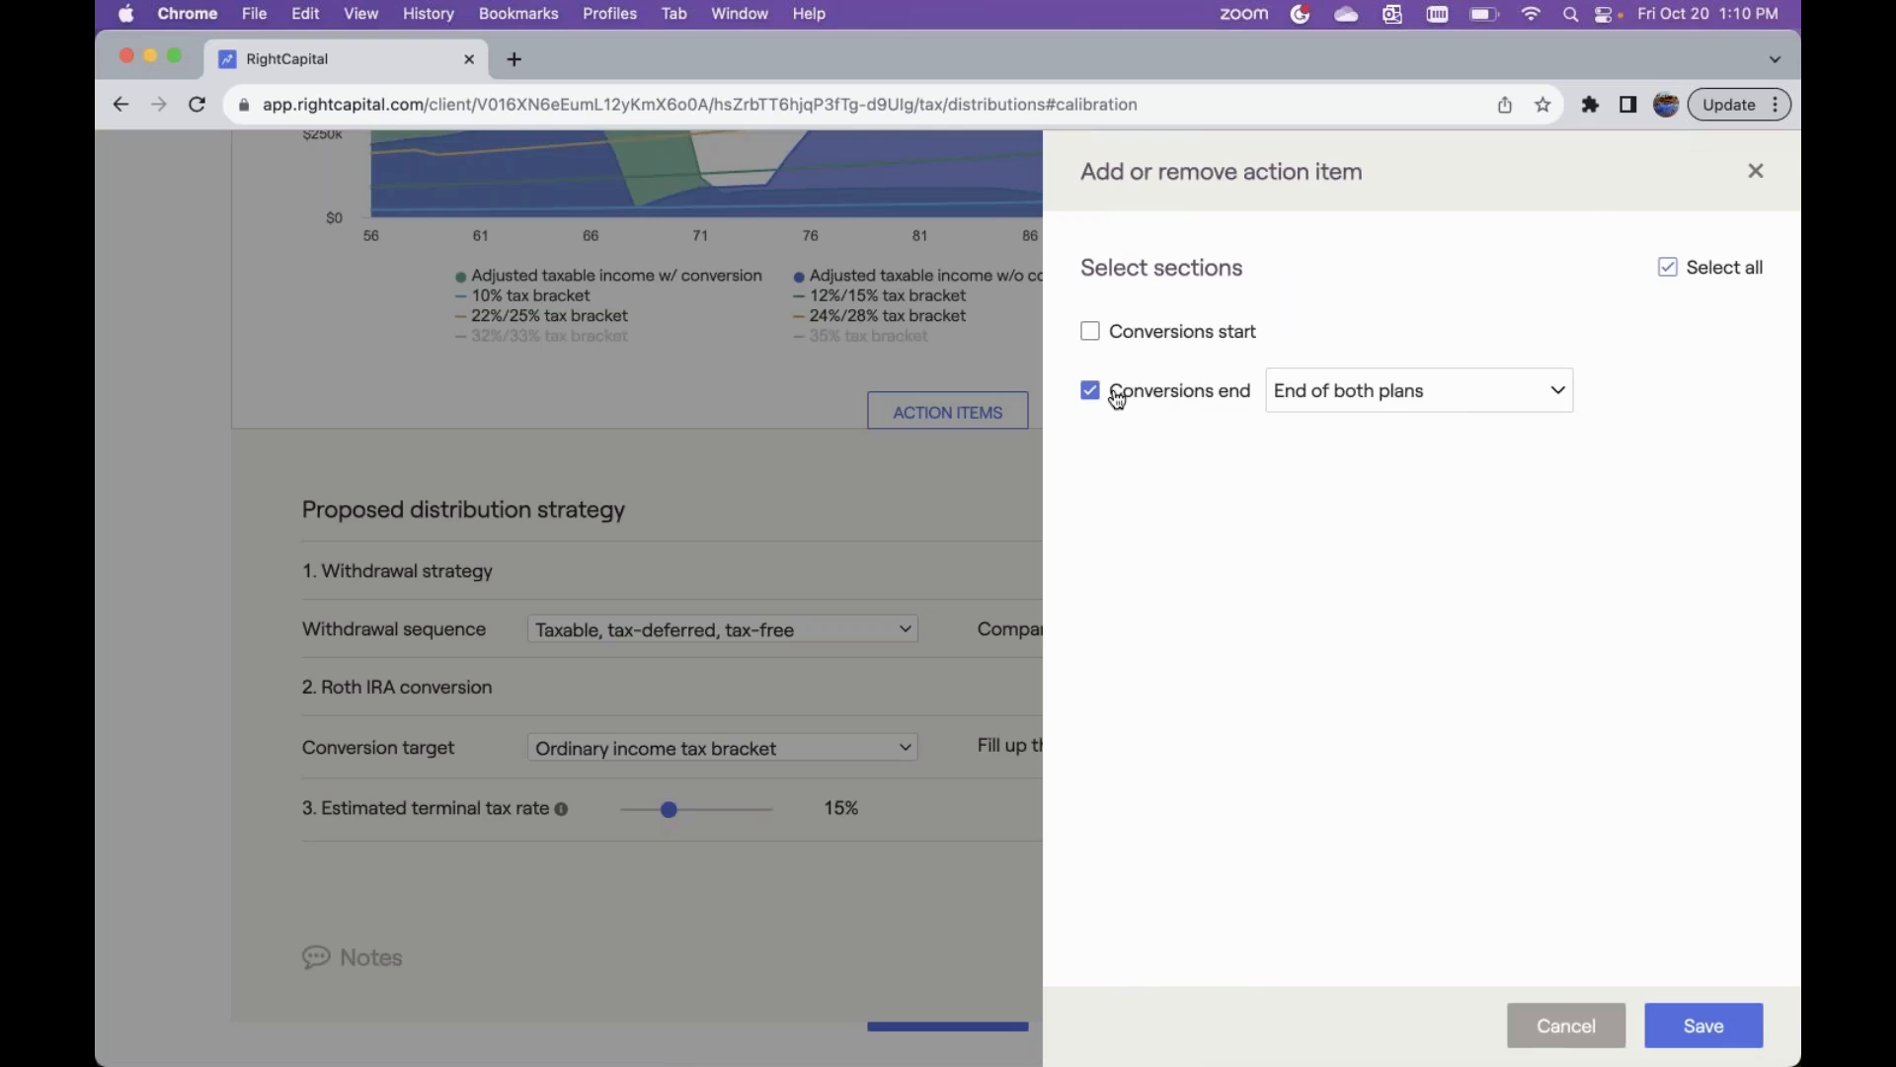
pyautogui.click(1383, 391)
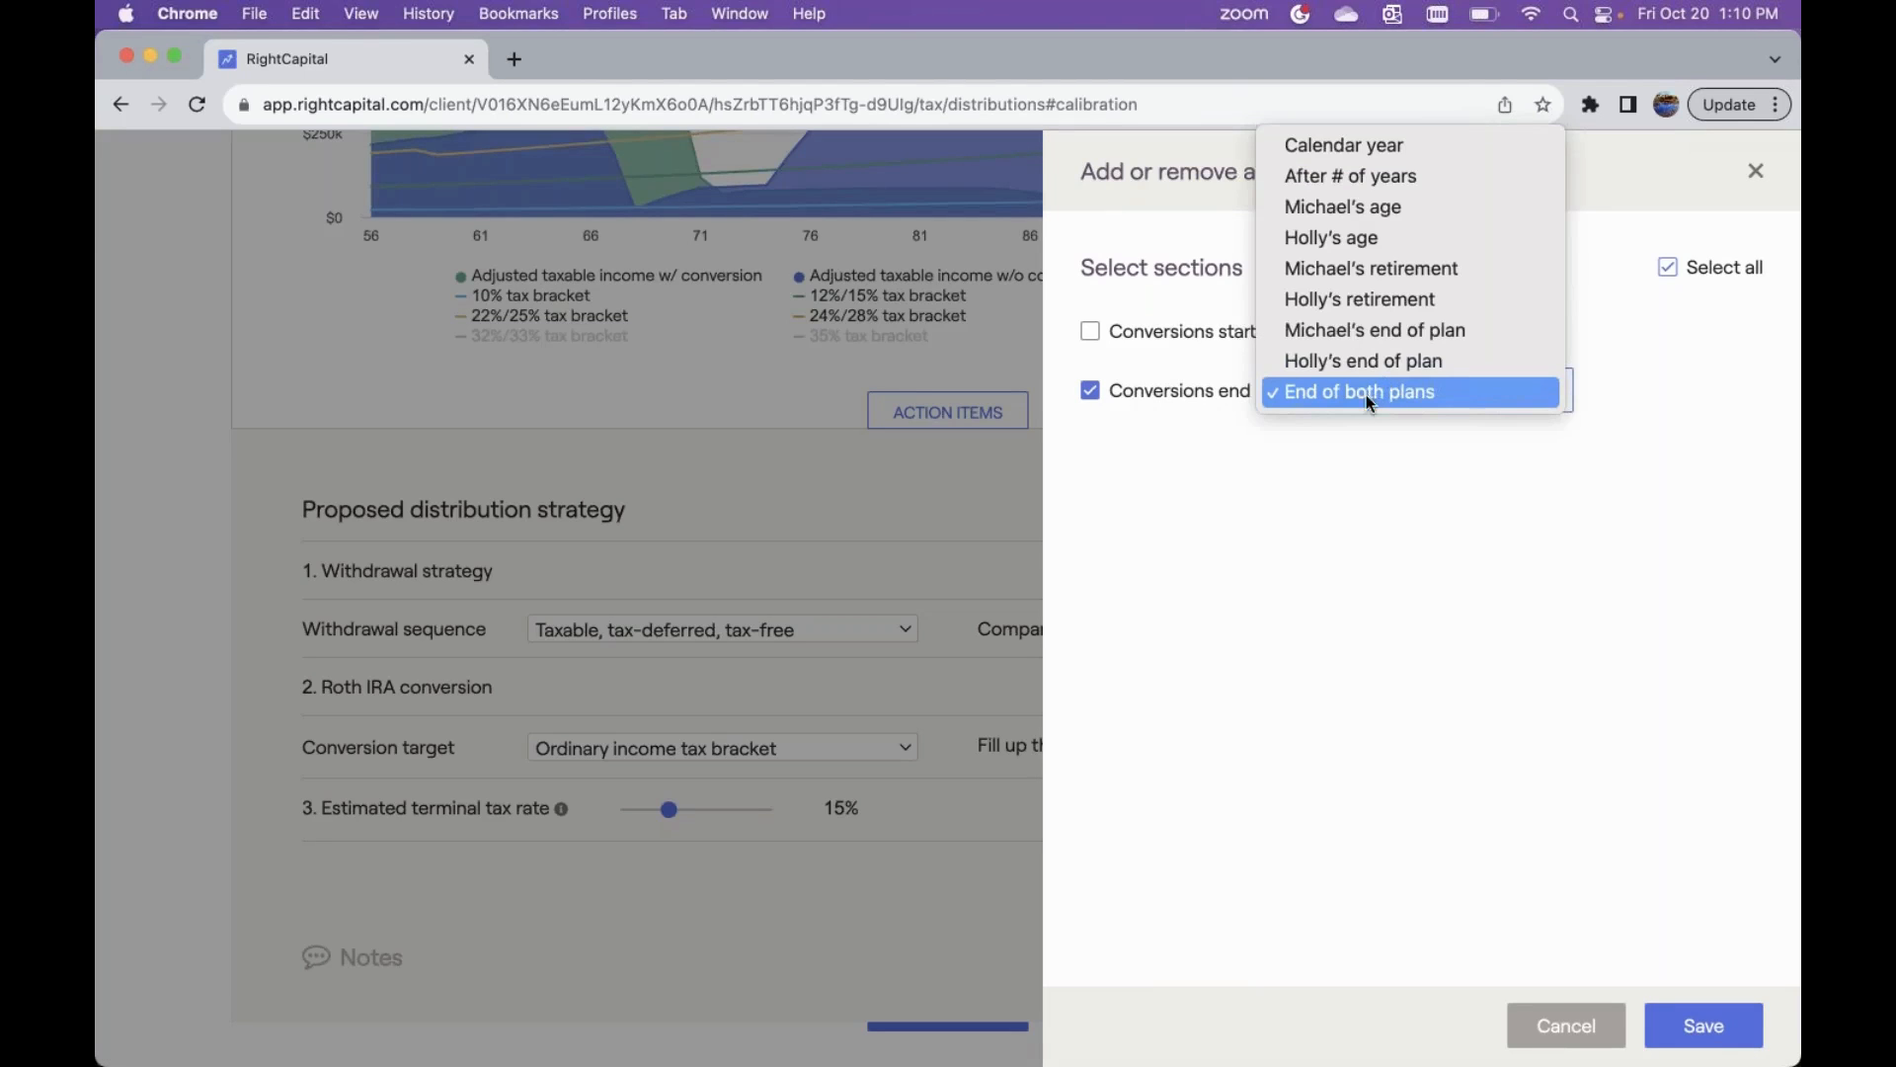
pyautogui.click(1390, 209)
pyautogui.click(1522, 399)
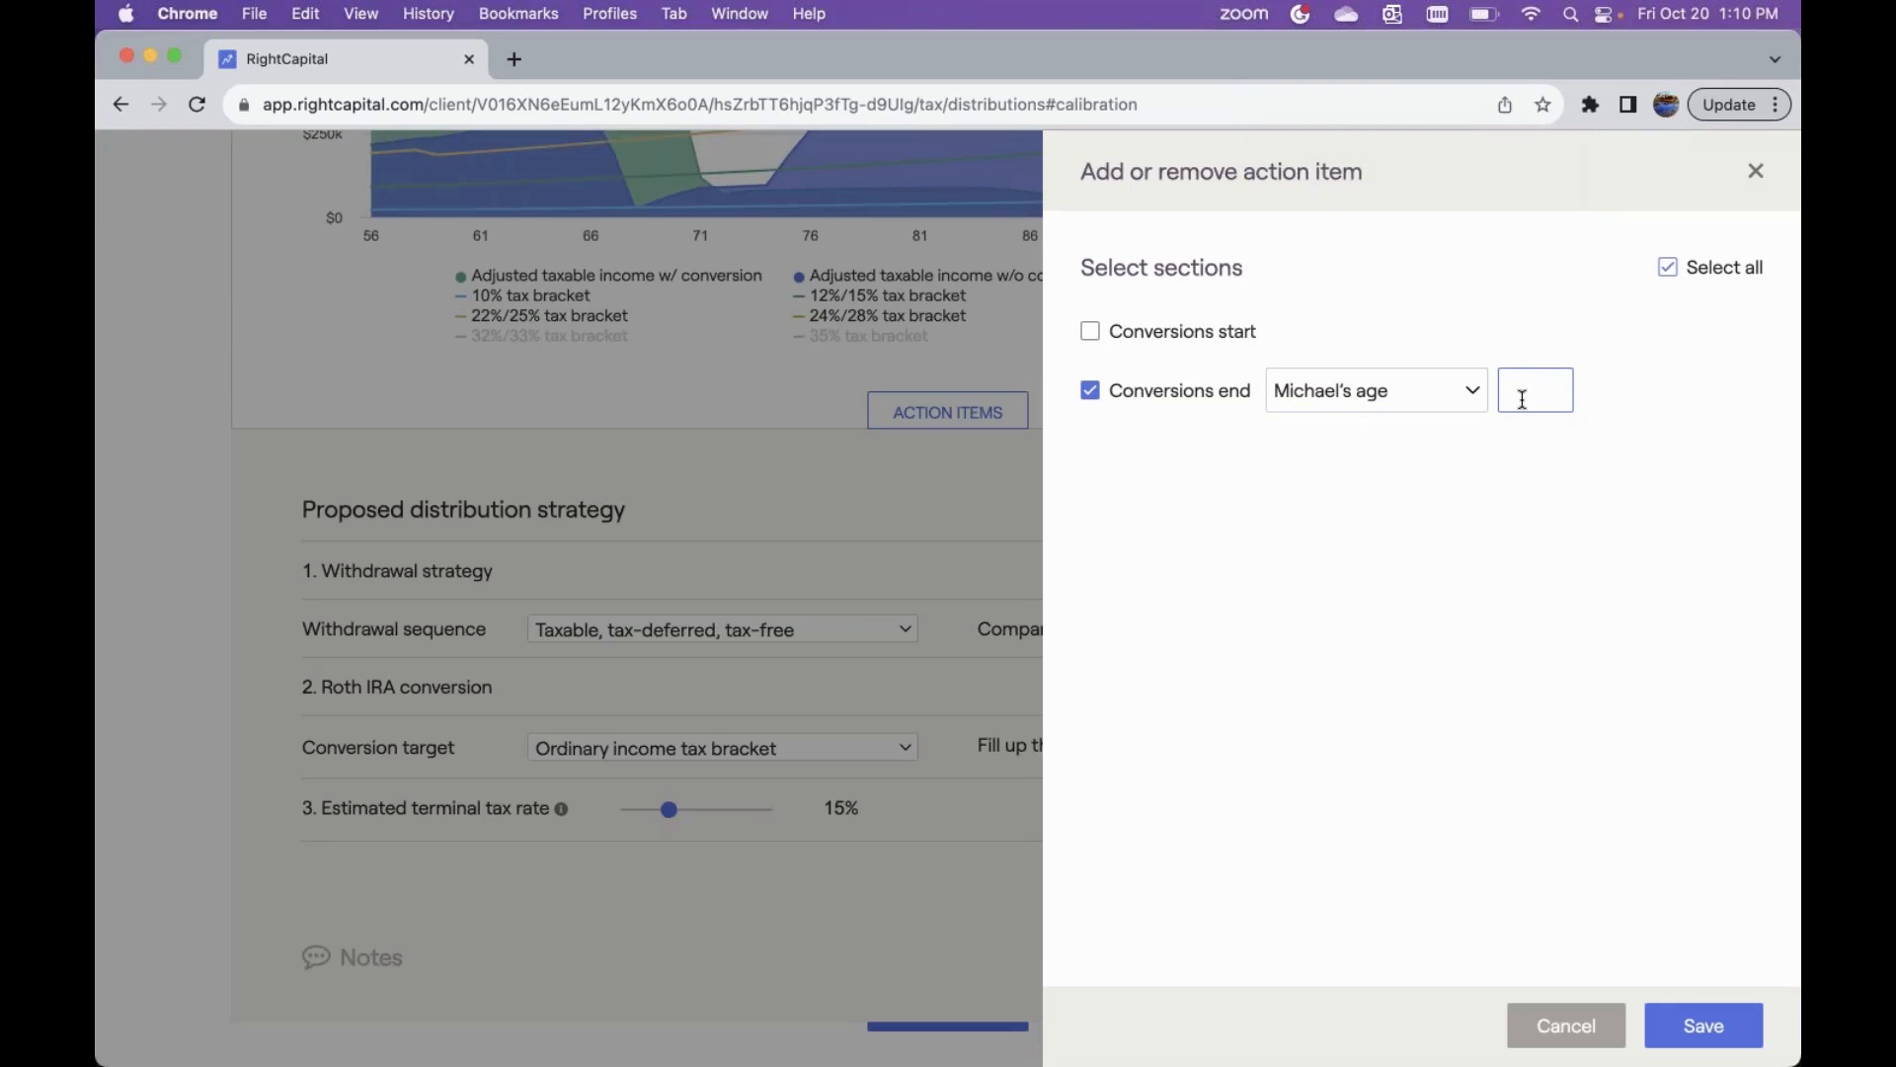
pyautogui.write('70')
pyautogui.click(1718, 1031)
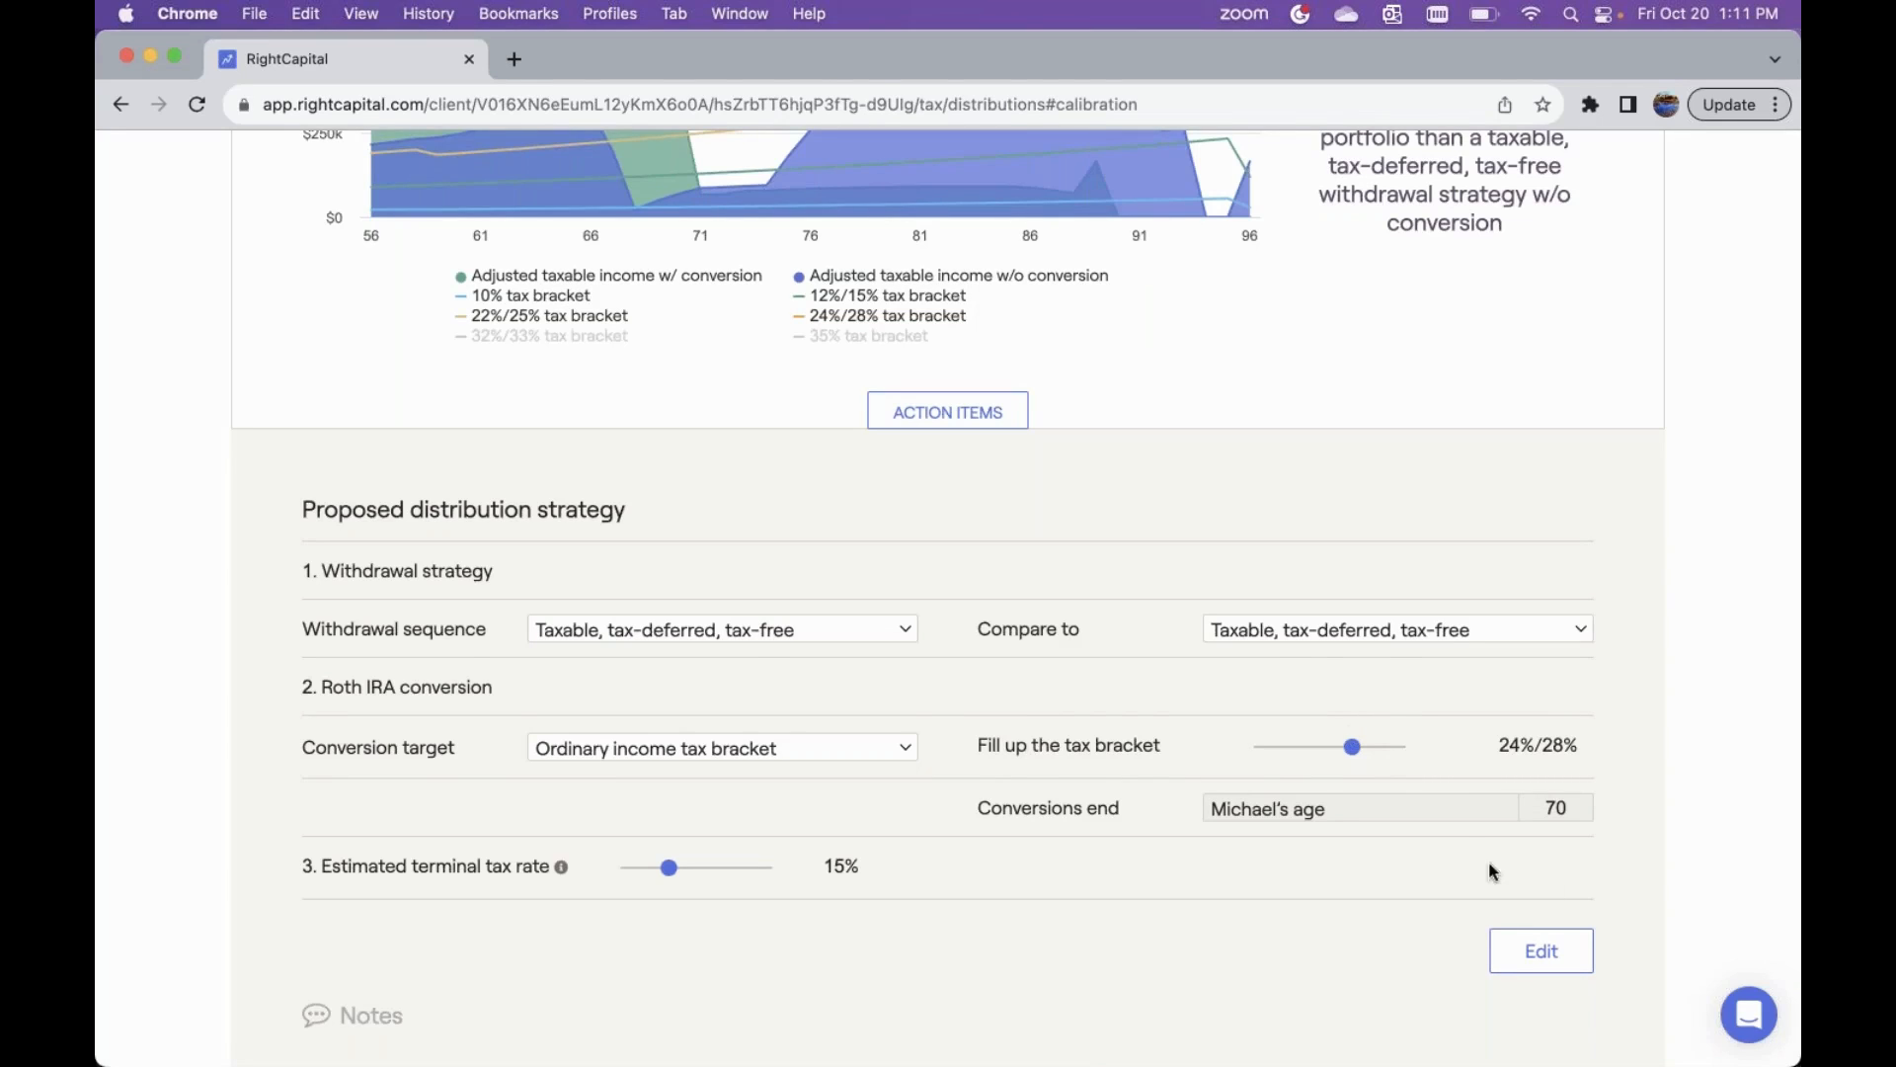
# - Review the recalculated income tax bracket chart and the proposed strategy's settings, including the available conversion start and end action items
pyautogui.scroll(1, 1459, 810)
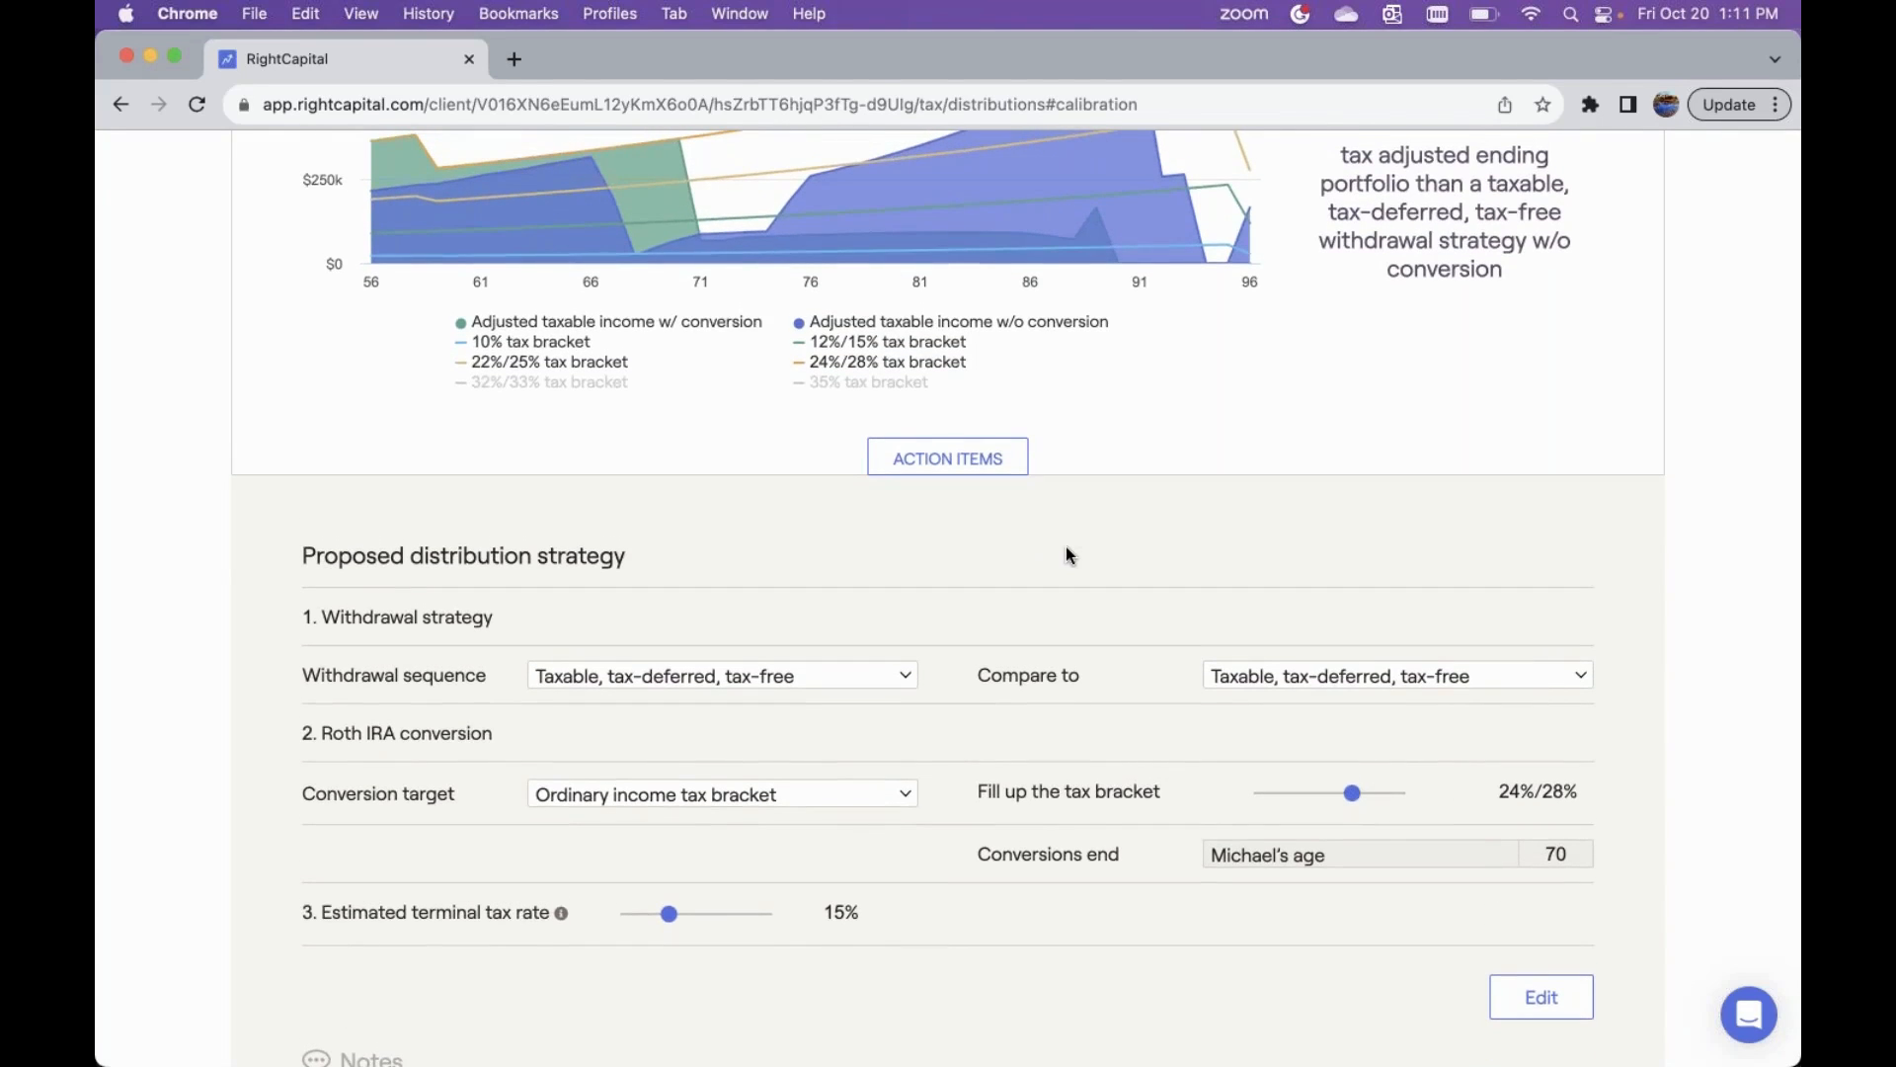
pyautogui.scroll(3, 1067, 554)
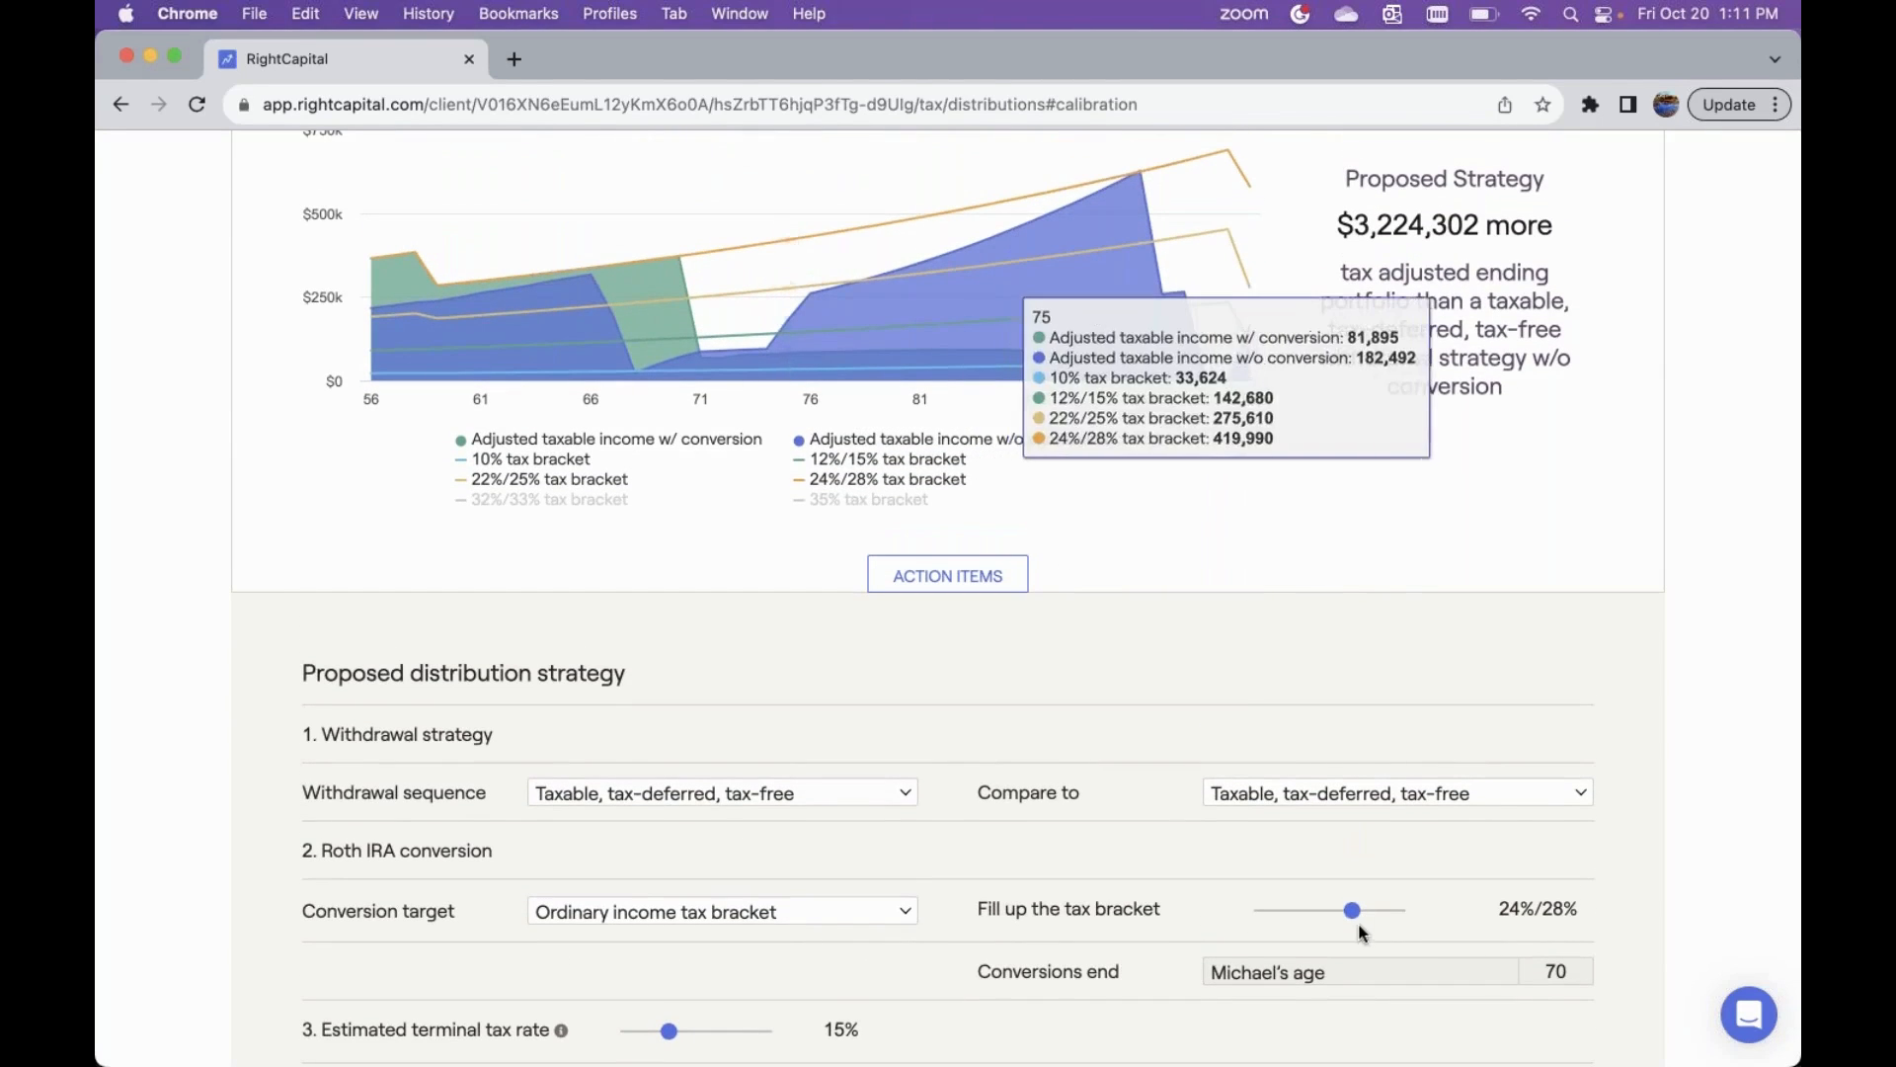
pyautogui.scroll(-4, 1531, 973)
pyautogui.click(1556, 961)
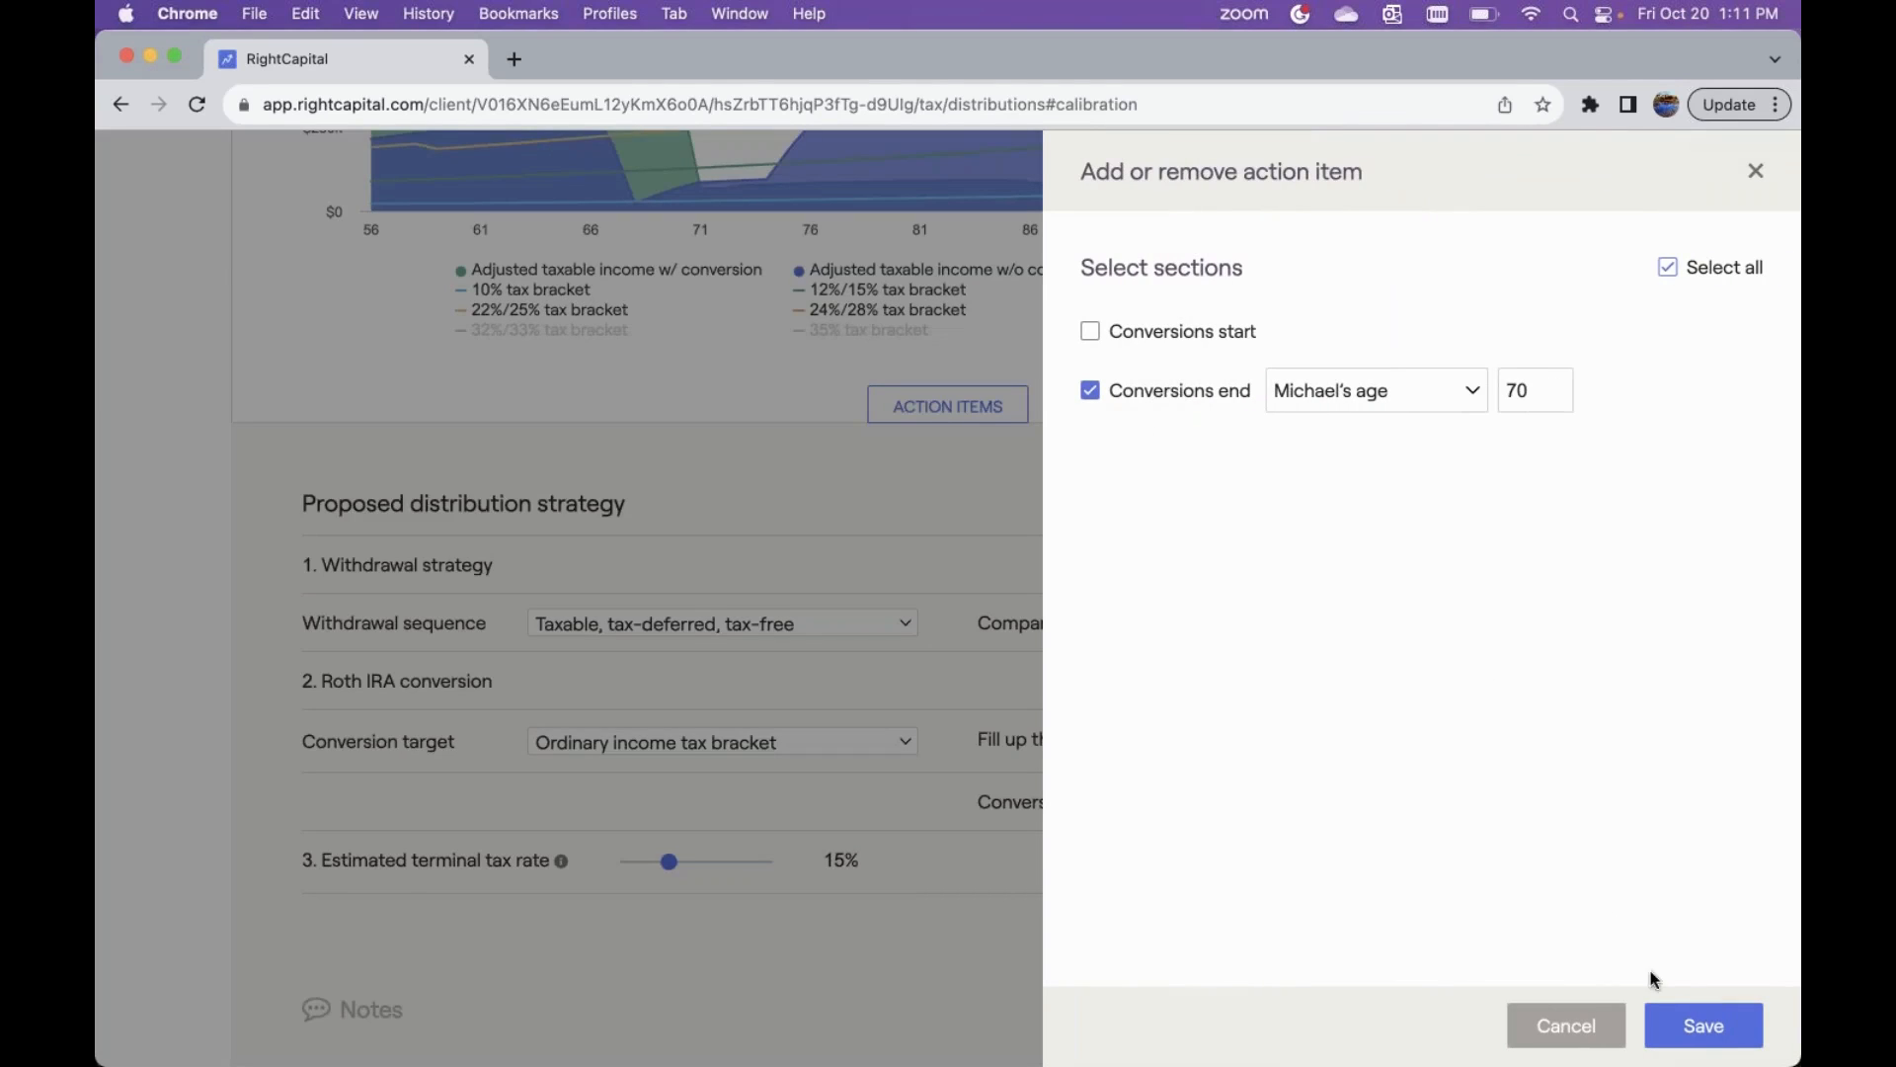
pyautogui.click(1749, 170)
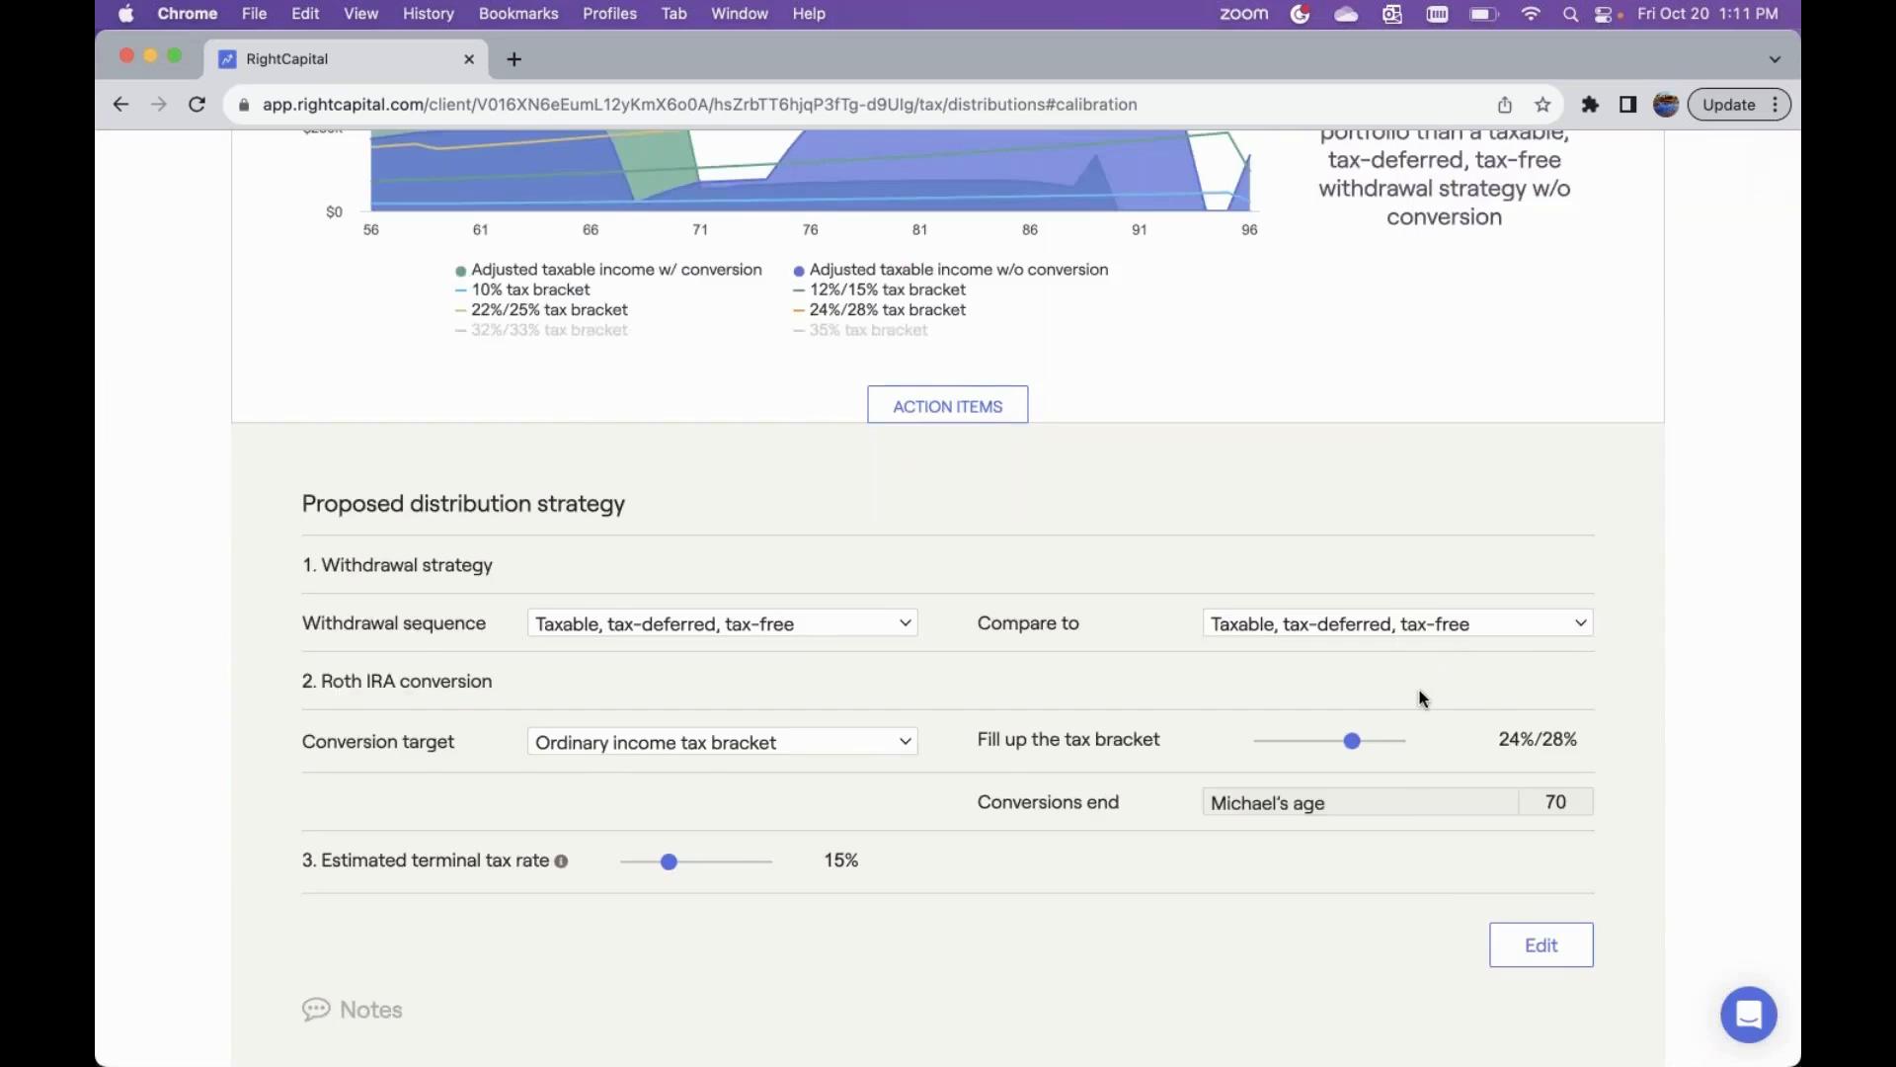
pyautogui.scroll(6, 1419, 689)
pyautogui.scroll(3, 1419, 689)
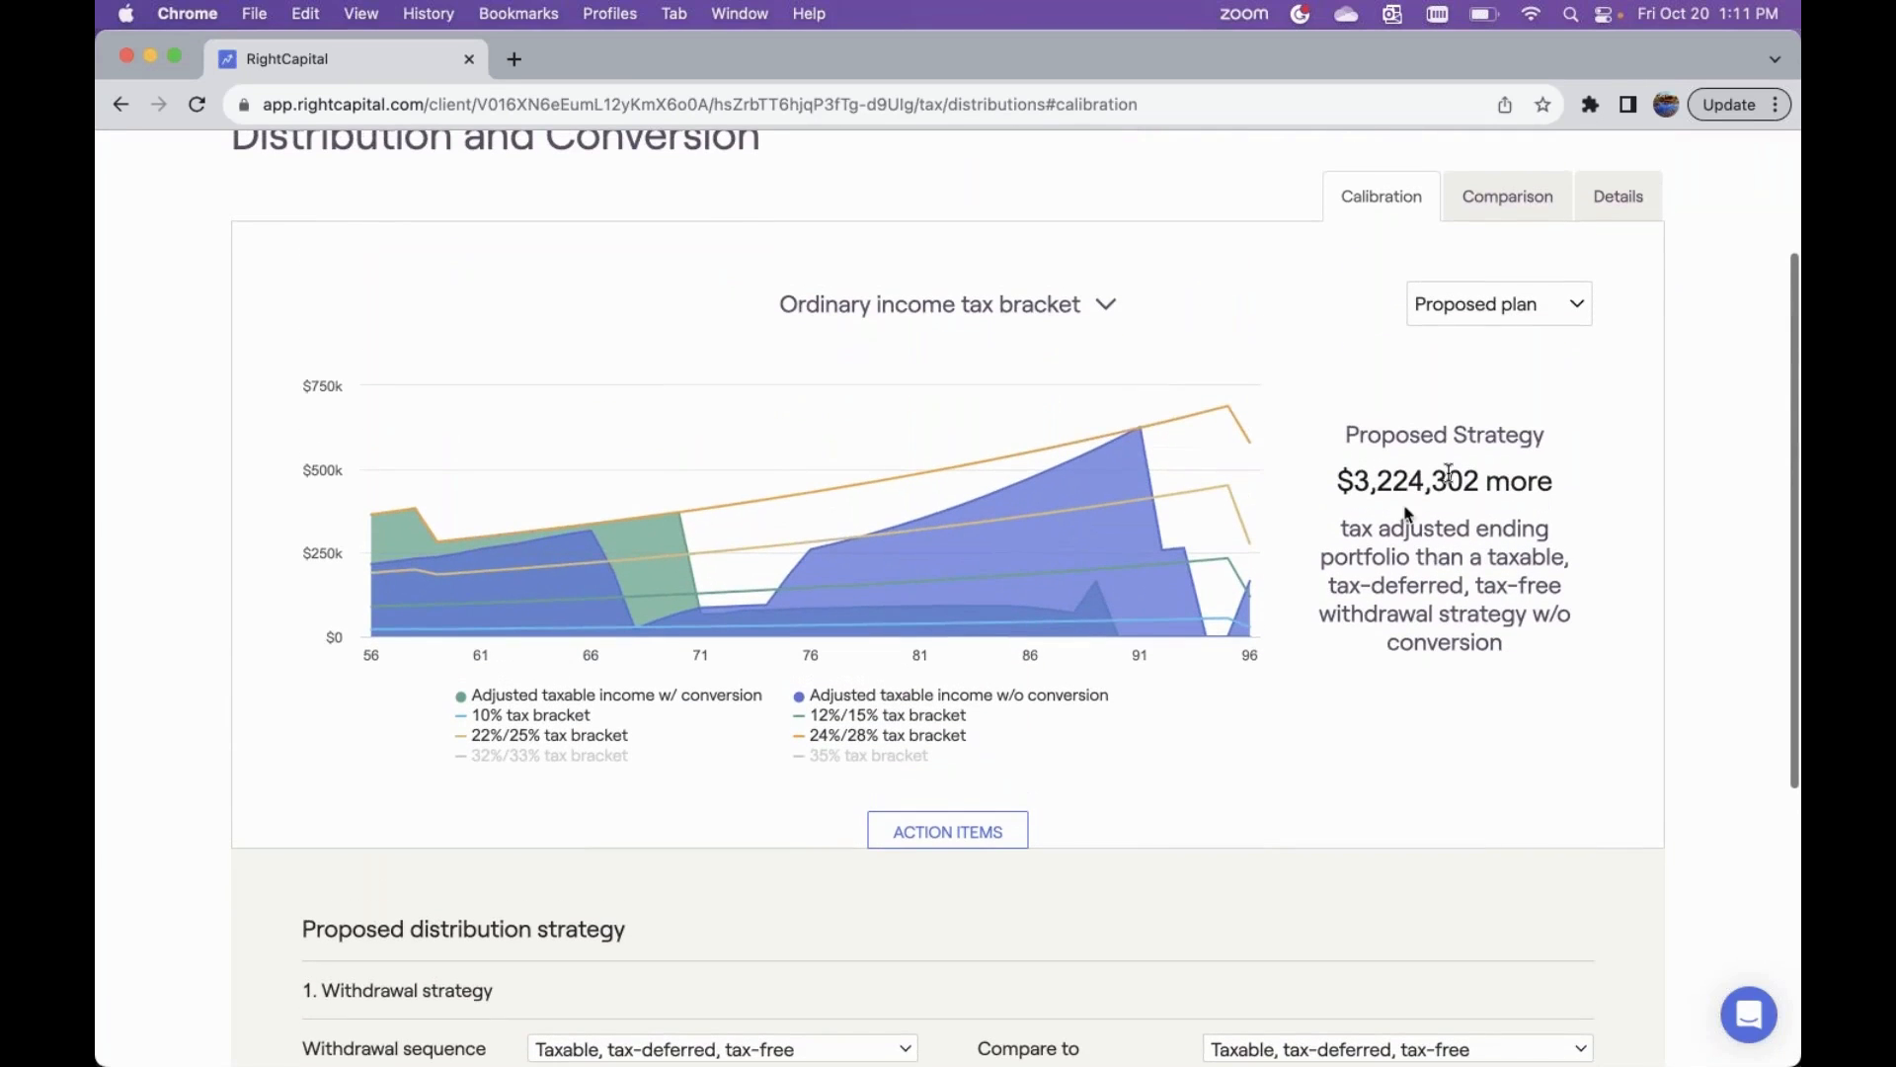
# - Examine the yearly details table for conversion amounts and account withdrawals from 2023 through 2039 under the shortened conversion period
pyautogui.click(1589, 214)
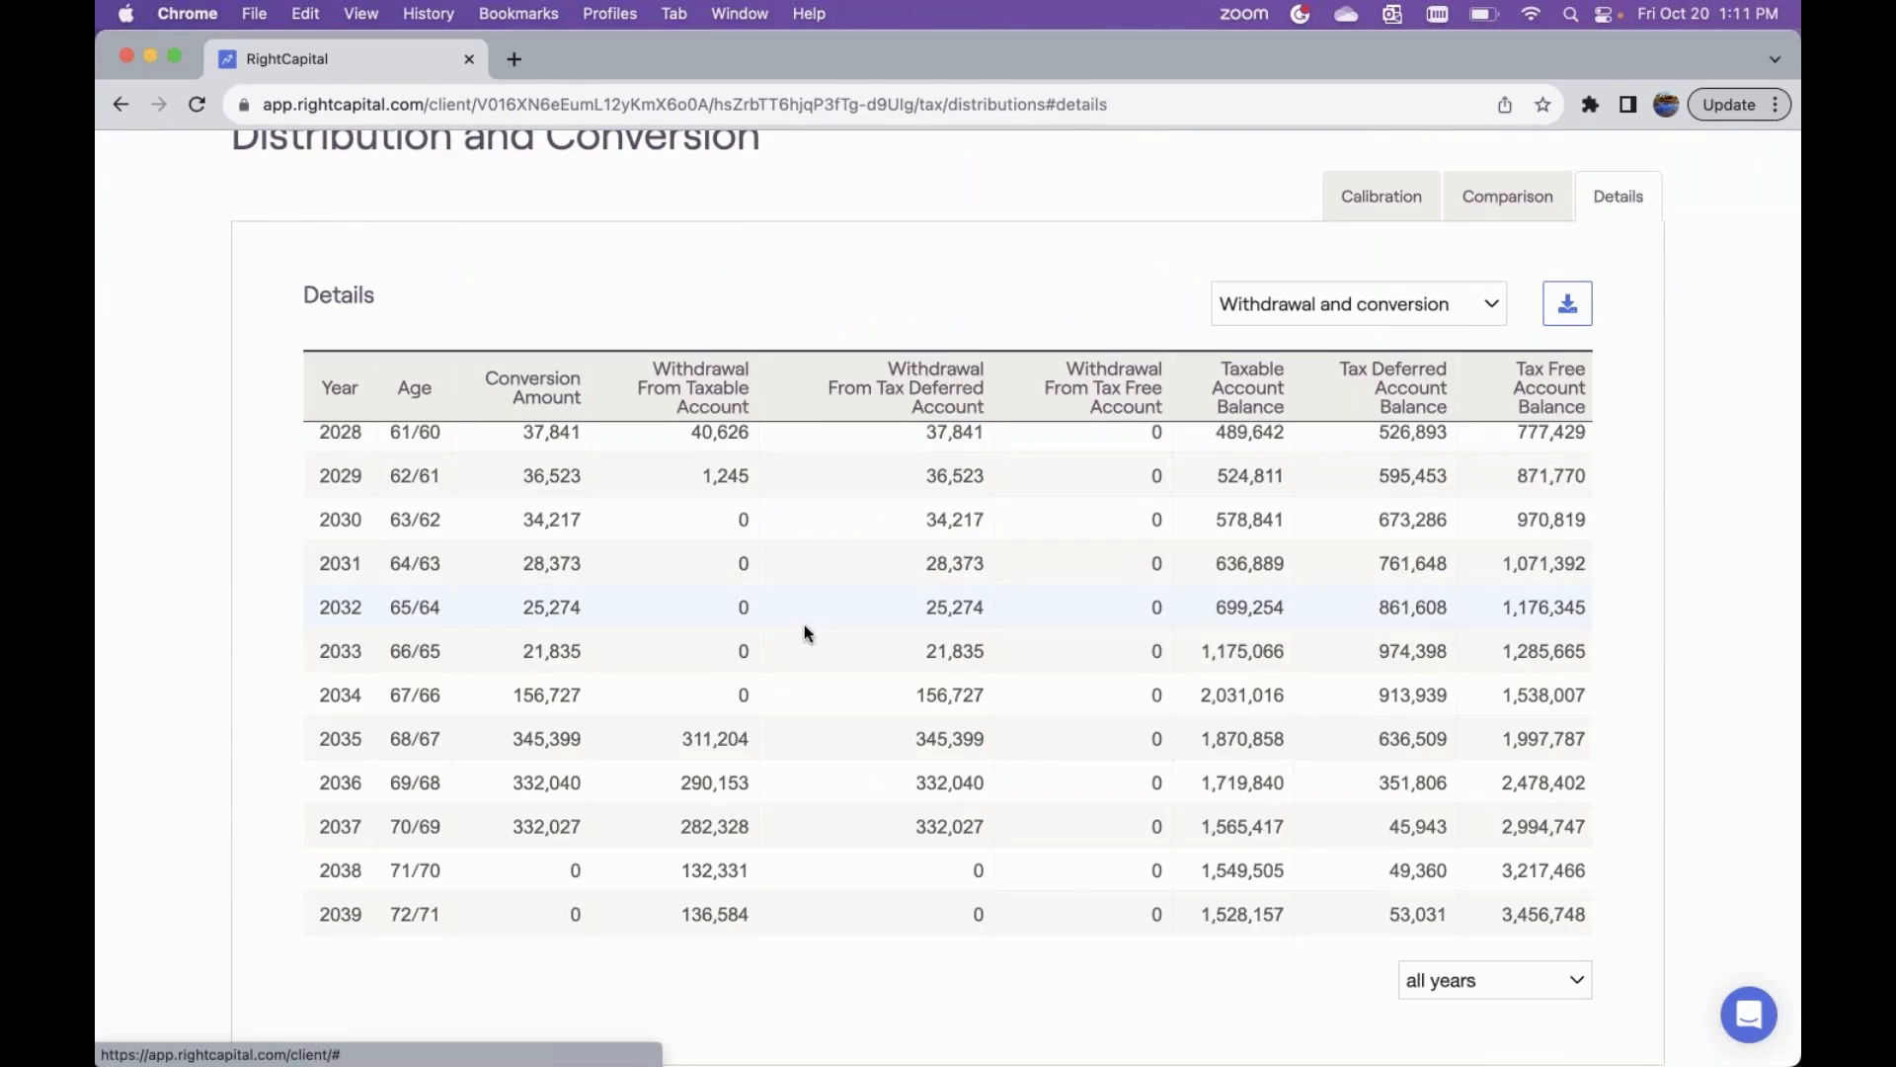
pyautogui.scroll(1, 440, 820)
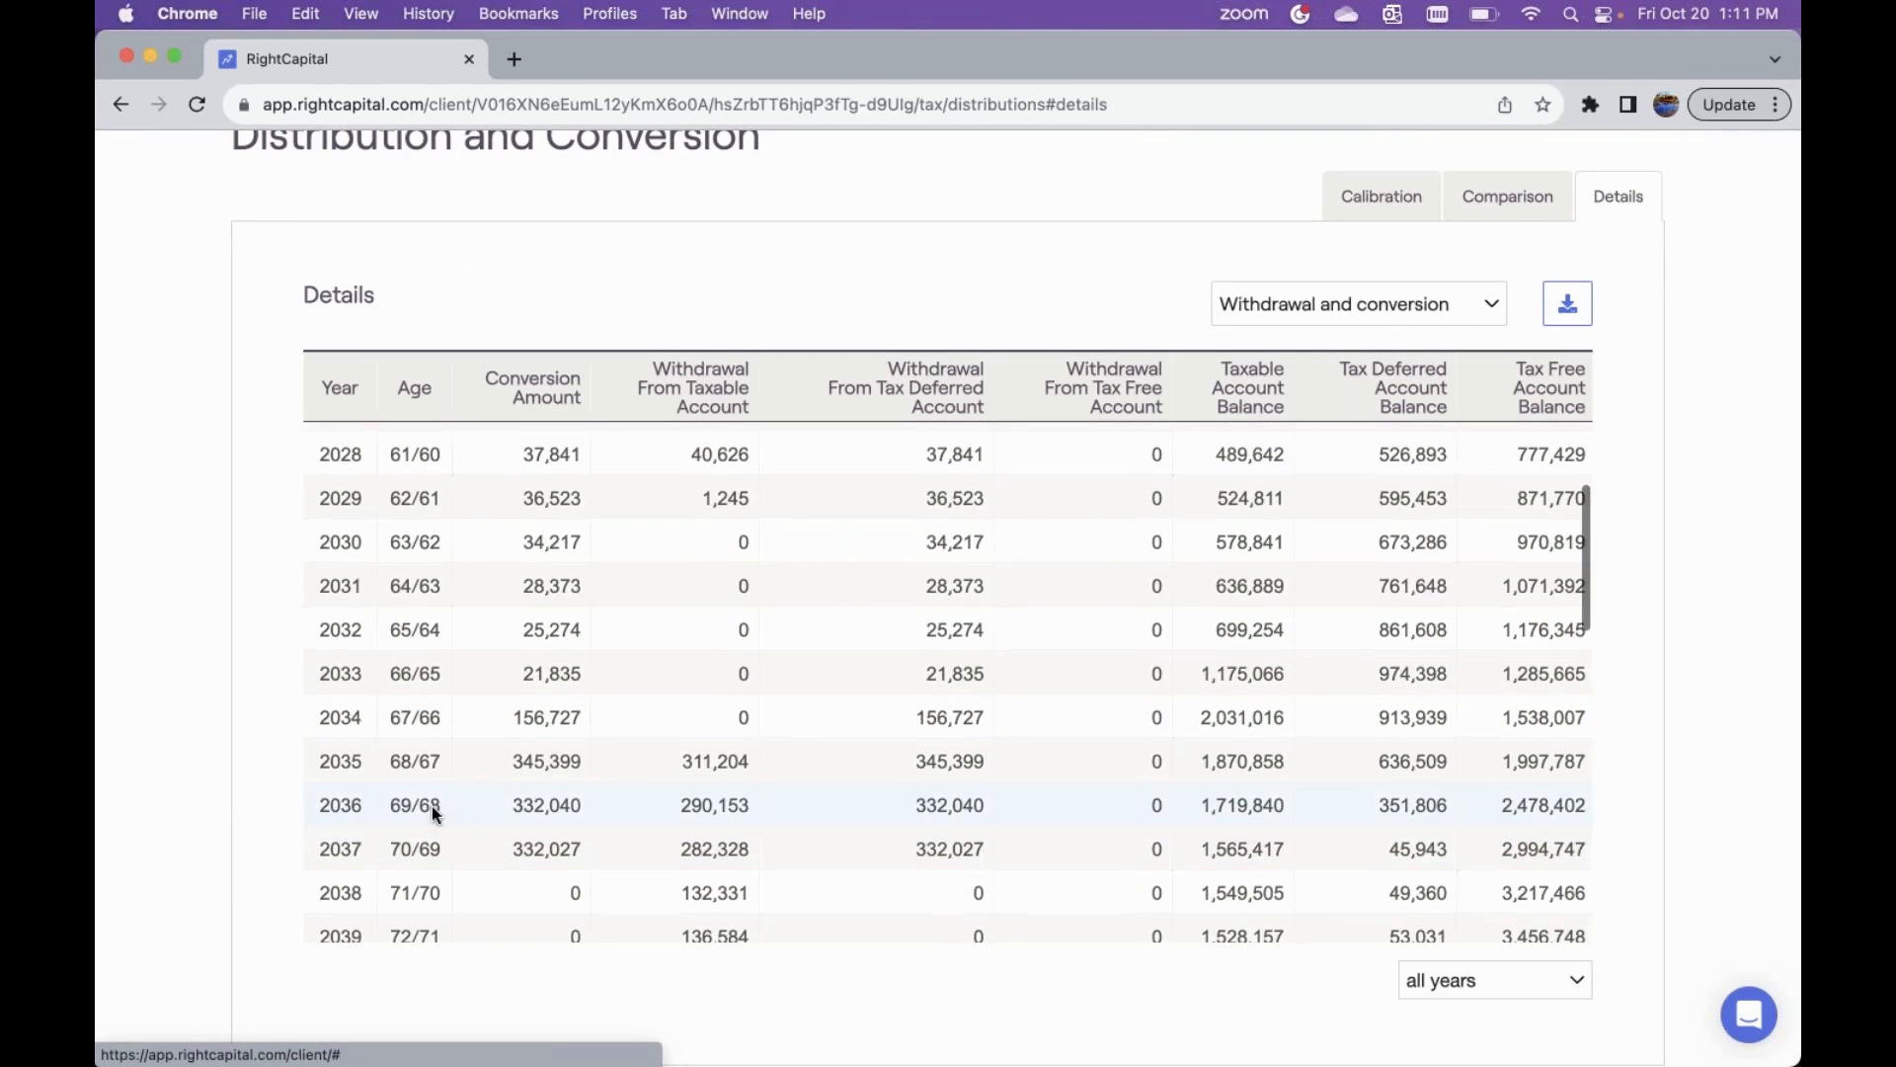
pyautogui.scroll(2, 573, 762)
pyautogui.scroll(3, 576, 761)
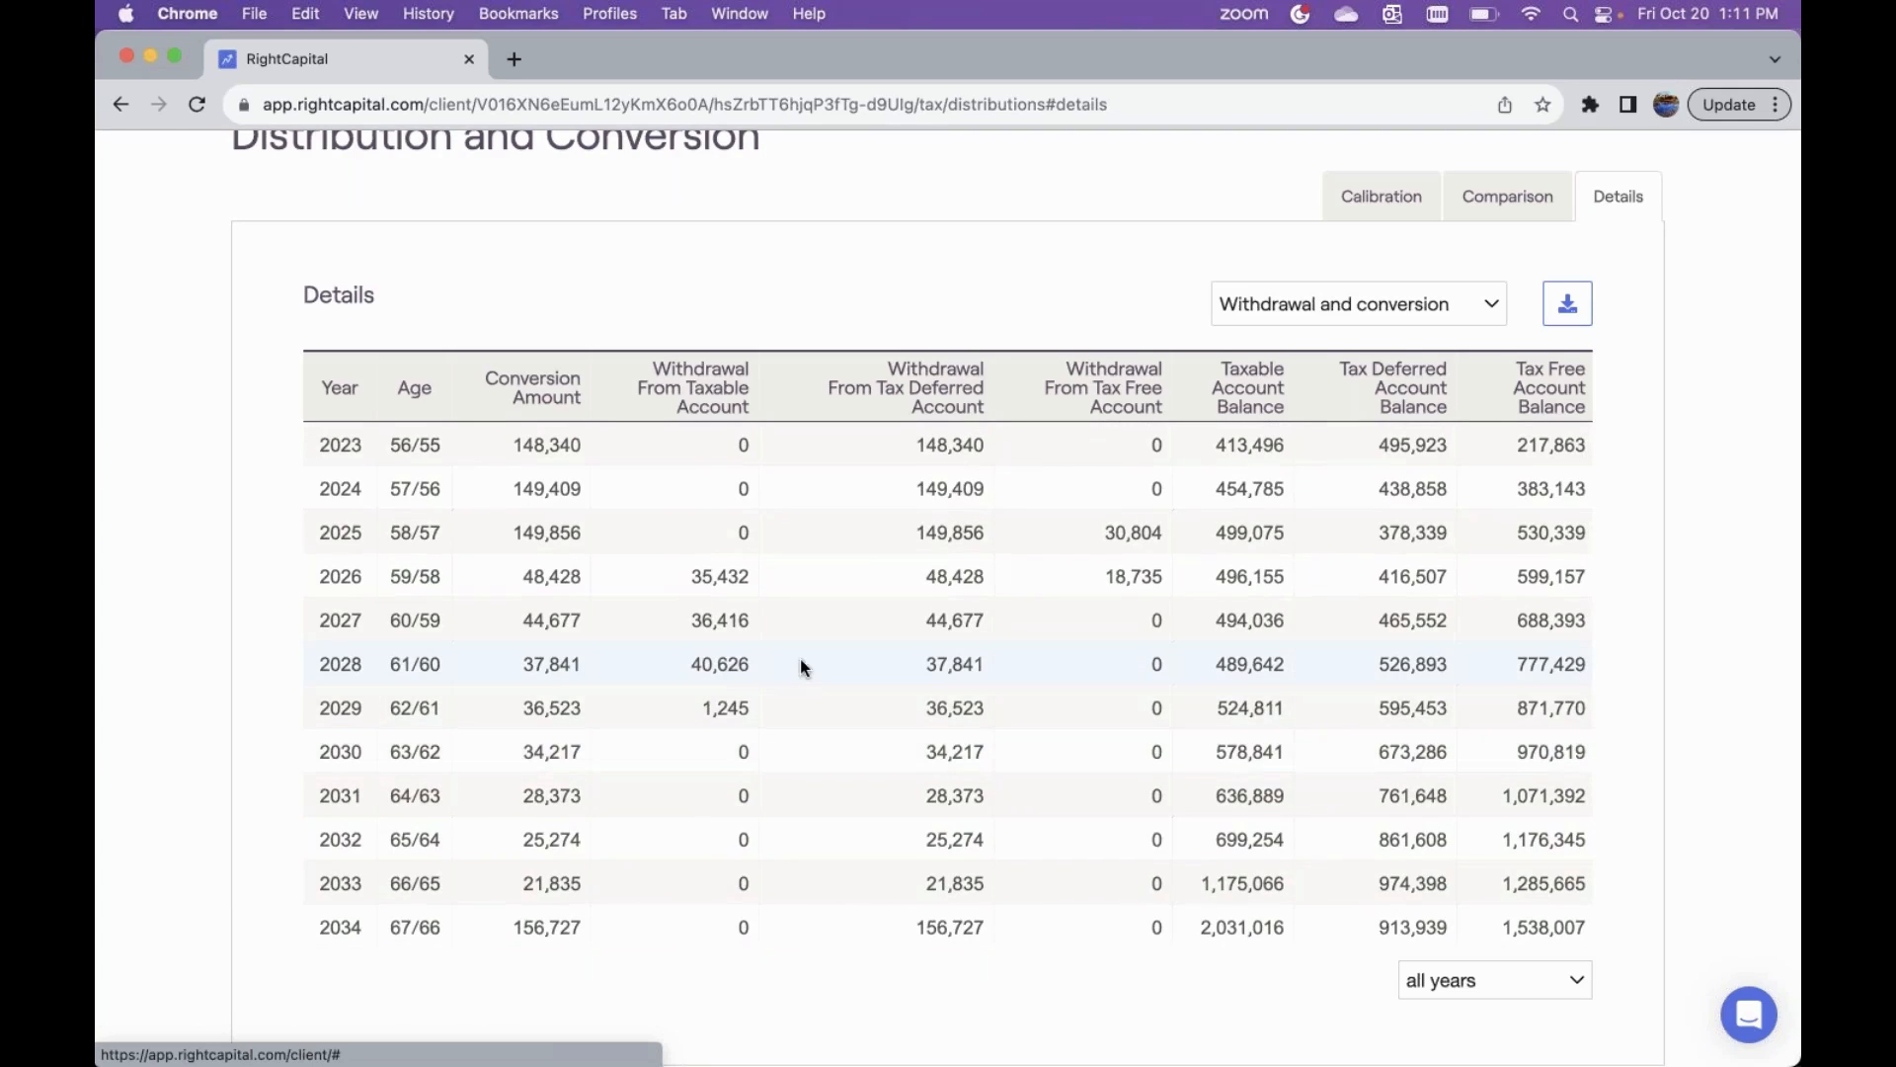
pyautogui.scroll(-3, 775, 665)
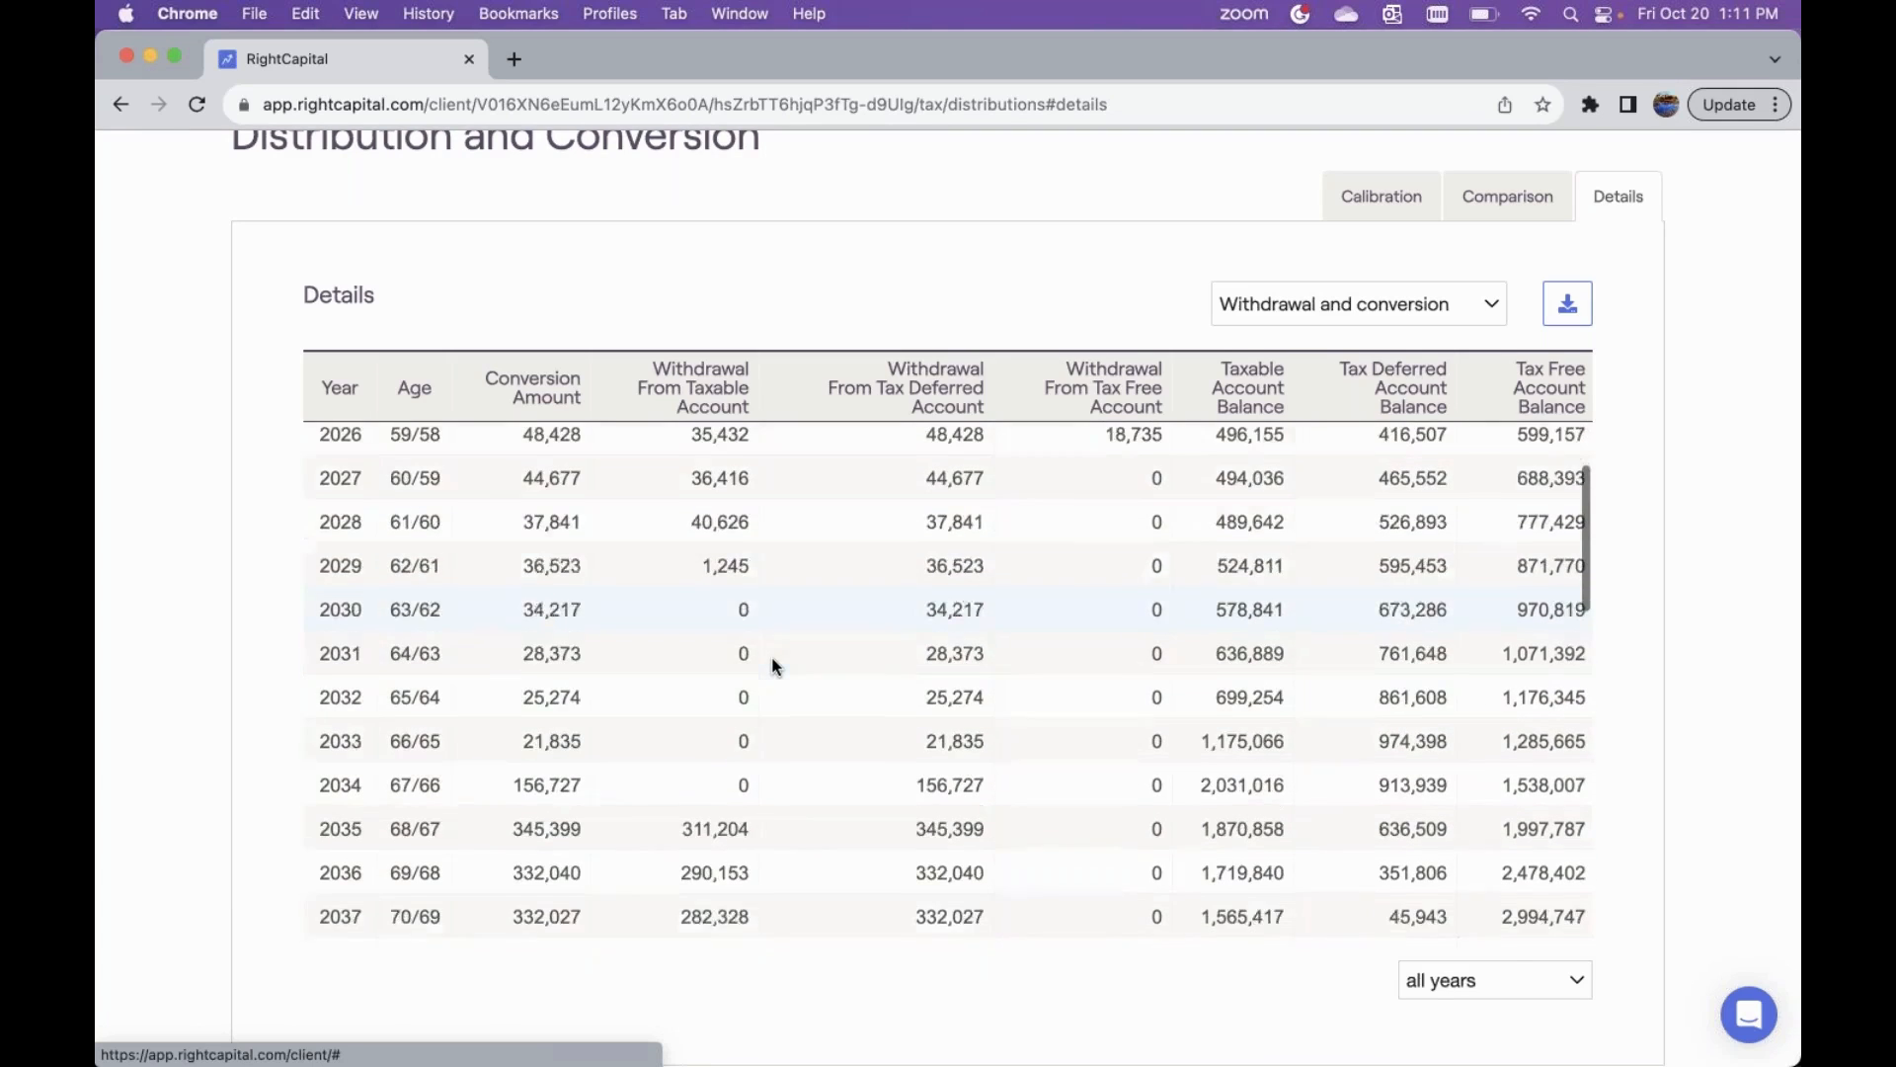
pyautogui.scroll(3, 538, 760)
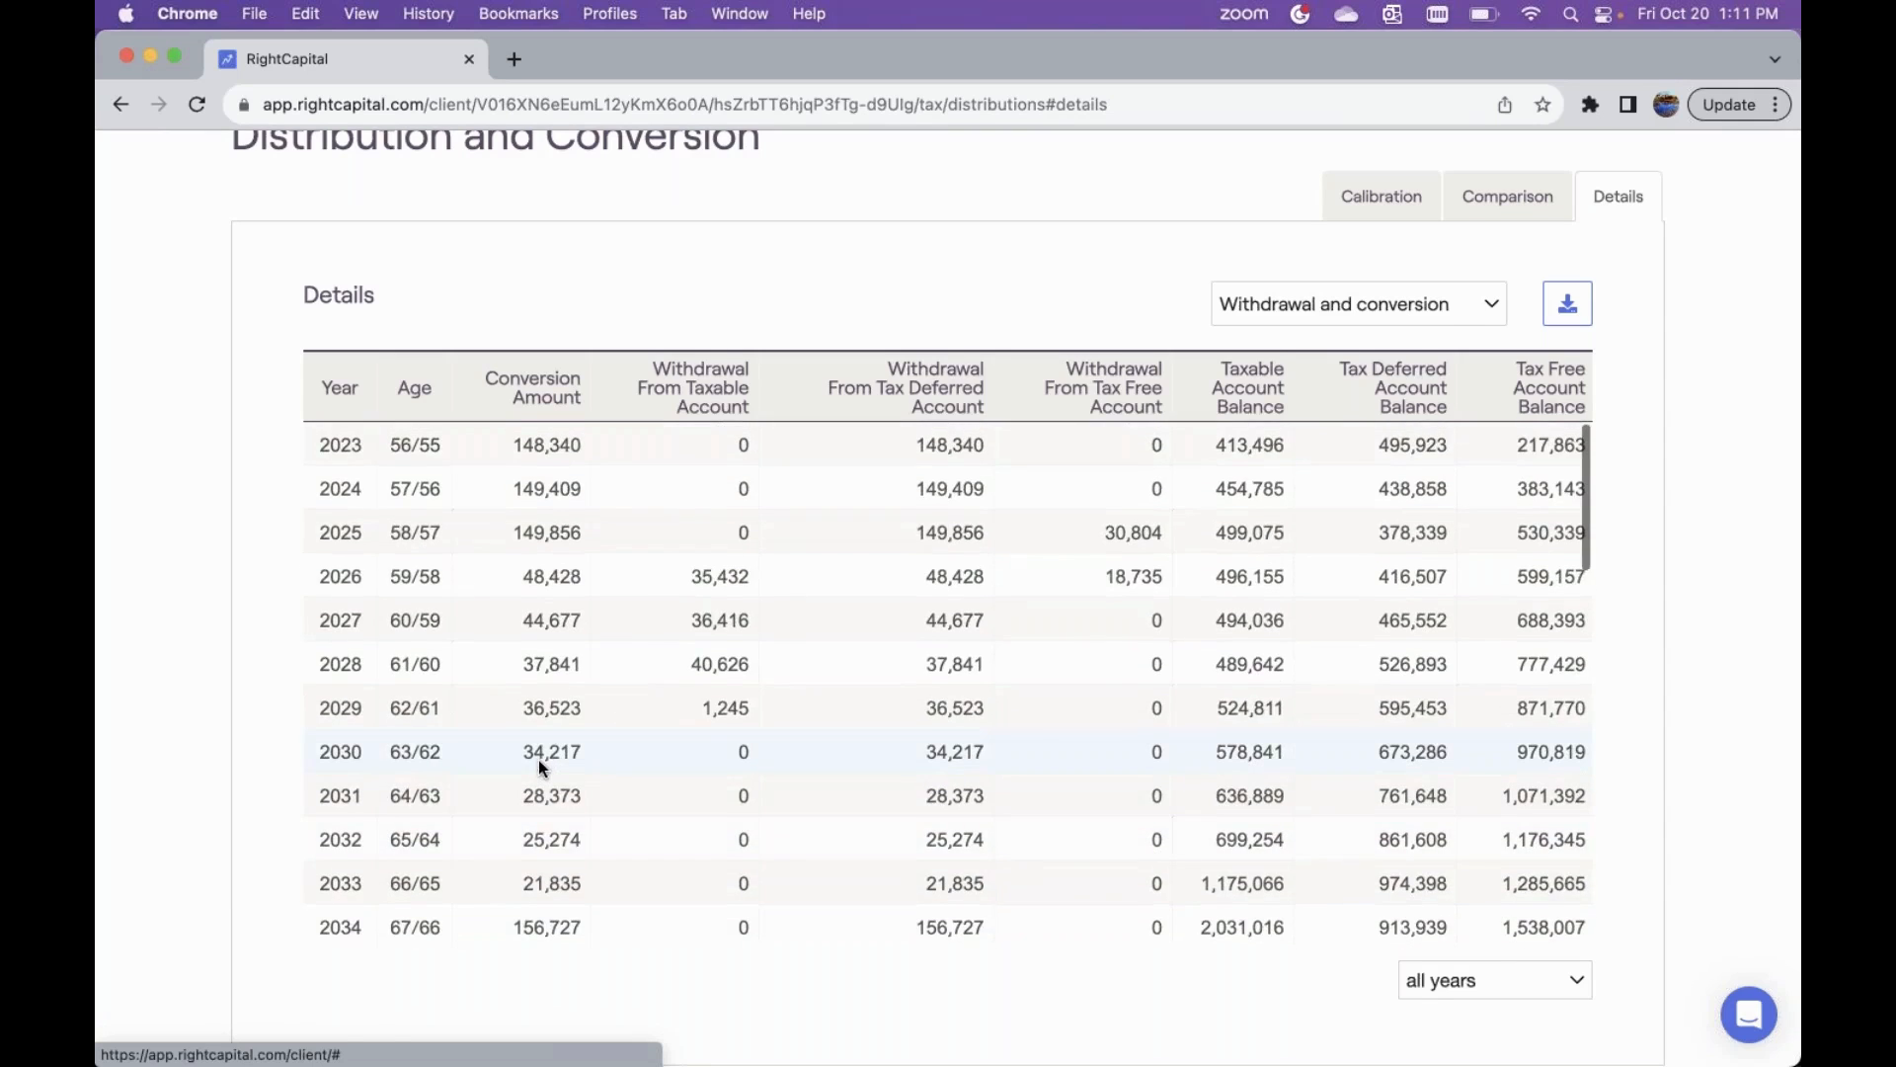
pyautogui.scroll(2, 538, 761)
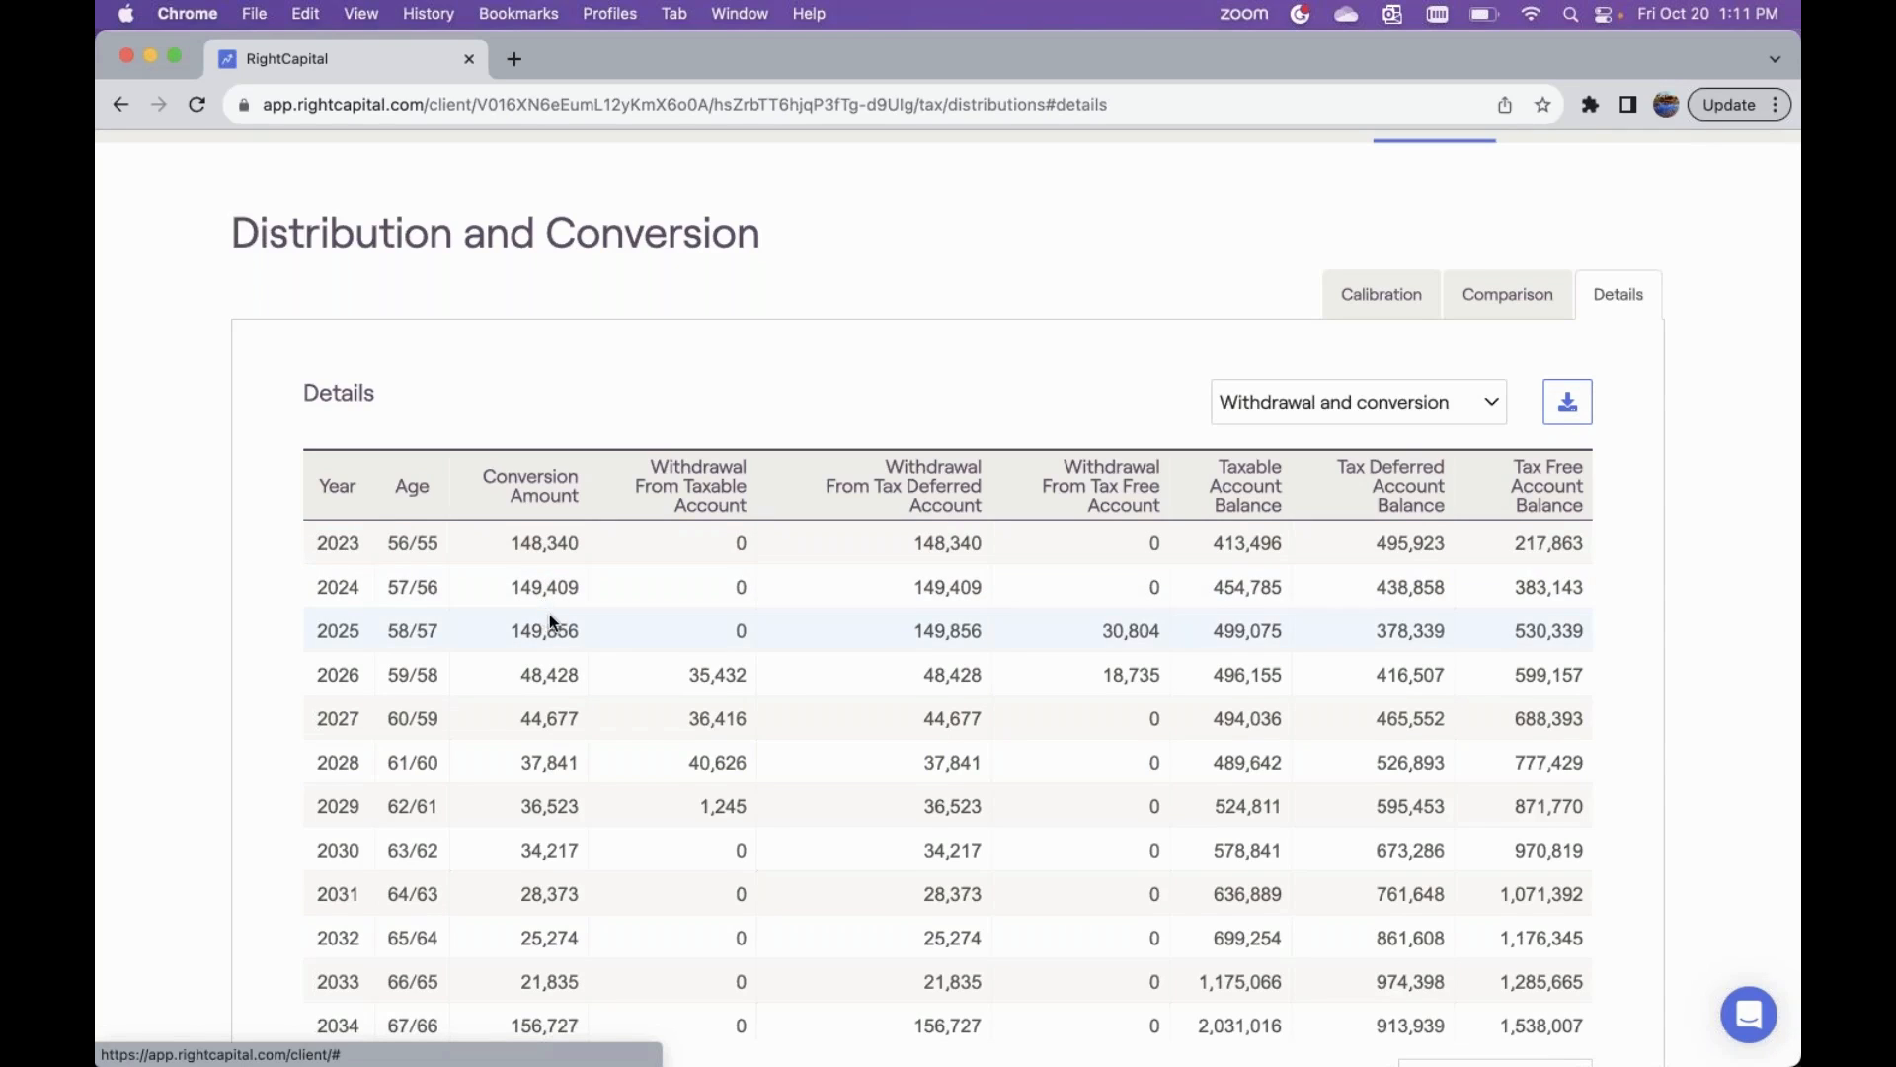
pyautogui.scroll(-2, 549, 614)
pyautogui.scroll(2, 549, 613)
pyautogui.scroll(2, 872, 389)
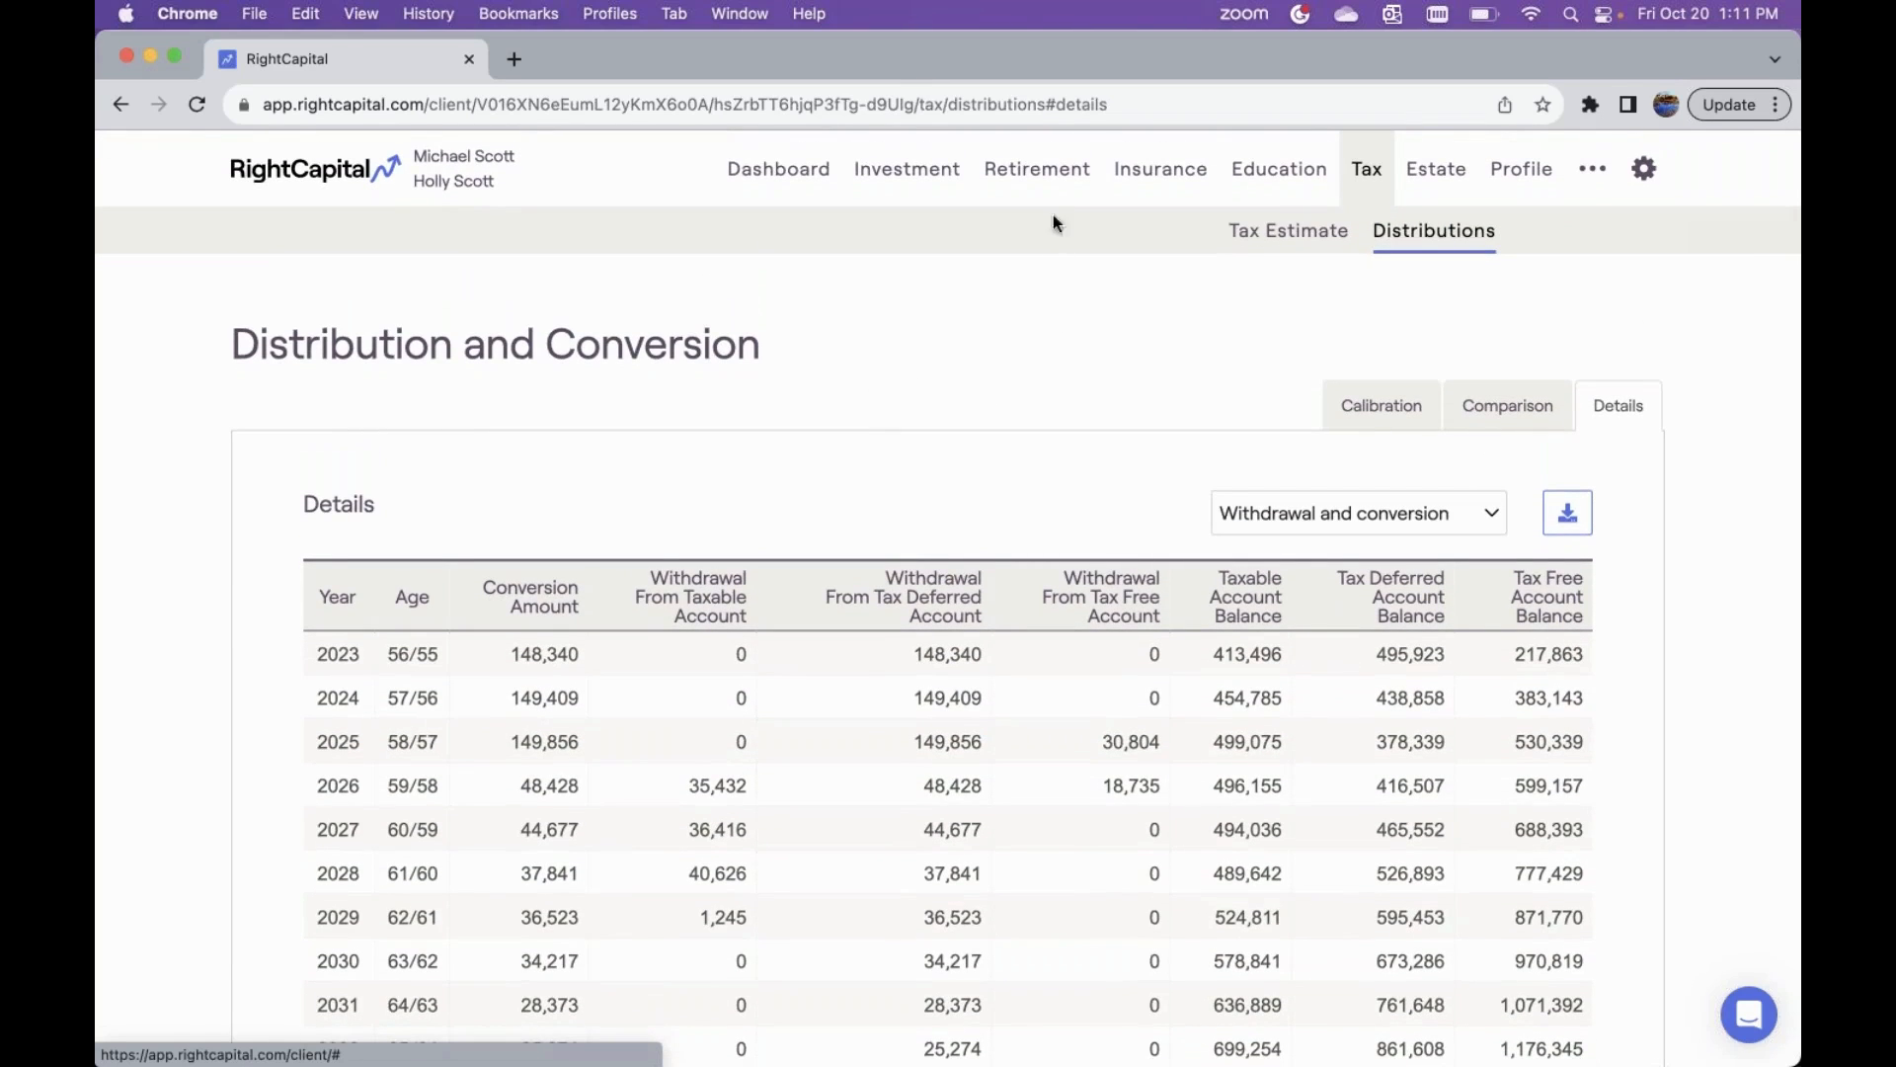
# - Open the retirement analysis and select the Manual Roth Conversions plan for comparison with the current plan
pyautogui.click(1032, 172)
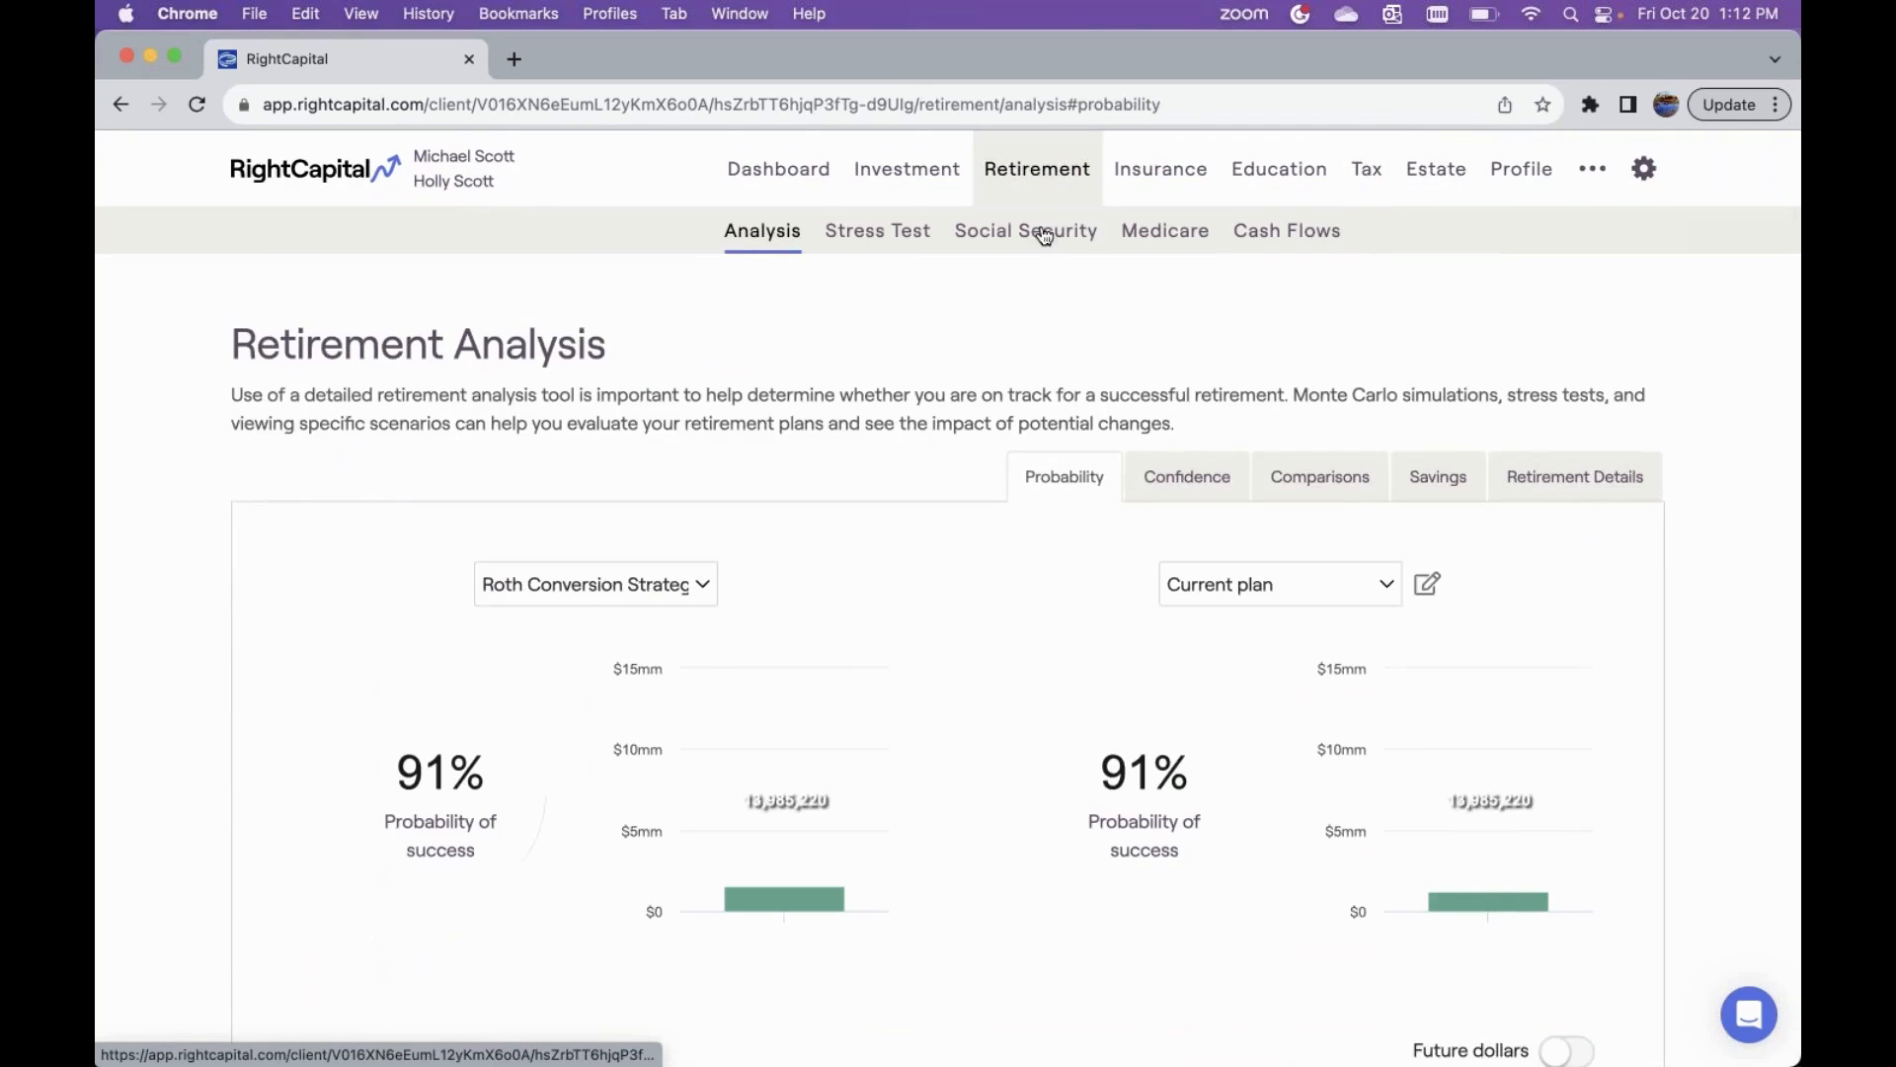
pyautogui.scroll(-3, 732, 385)
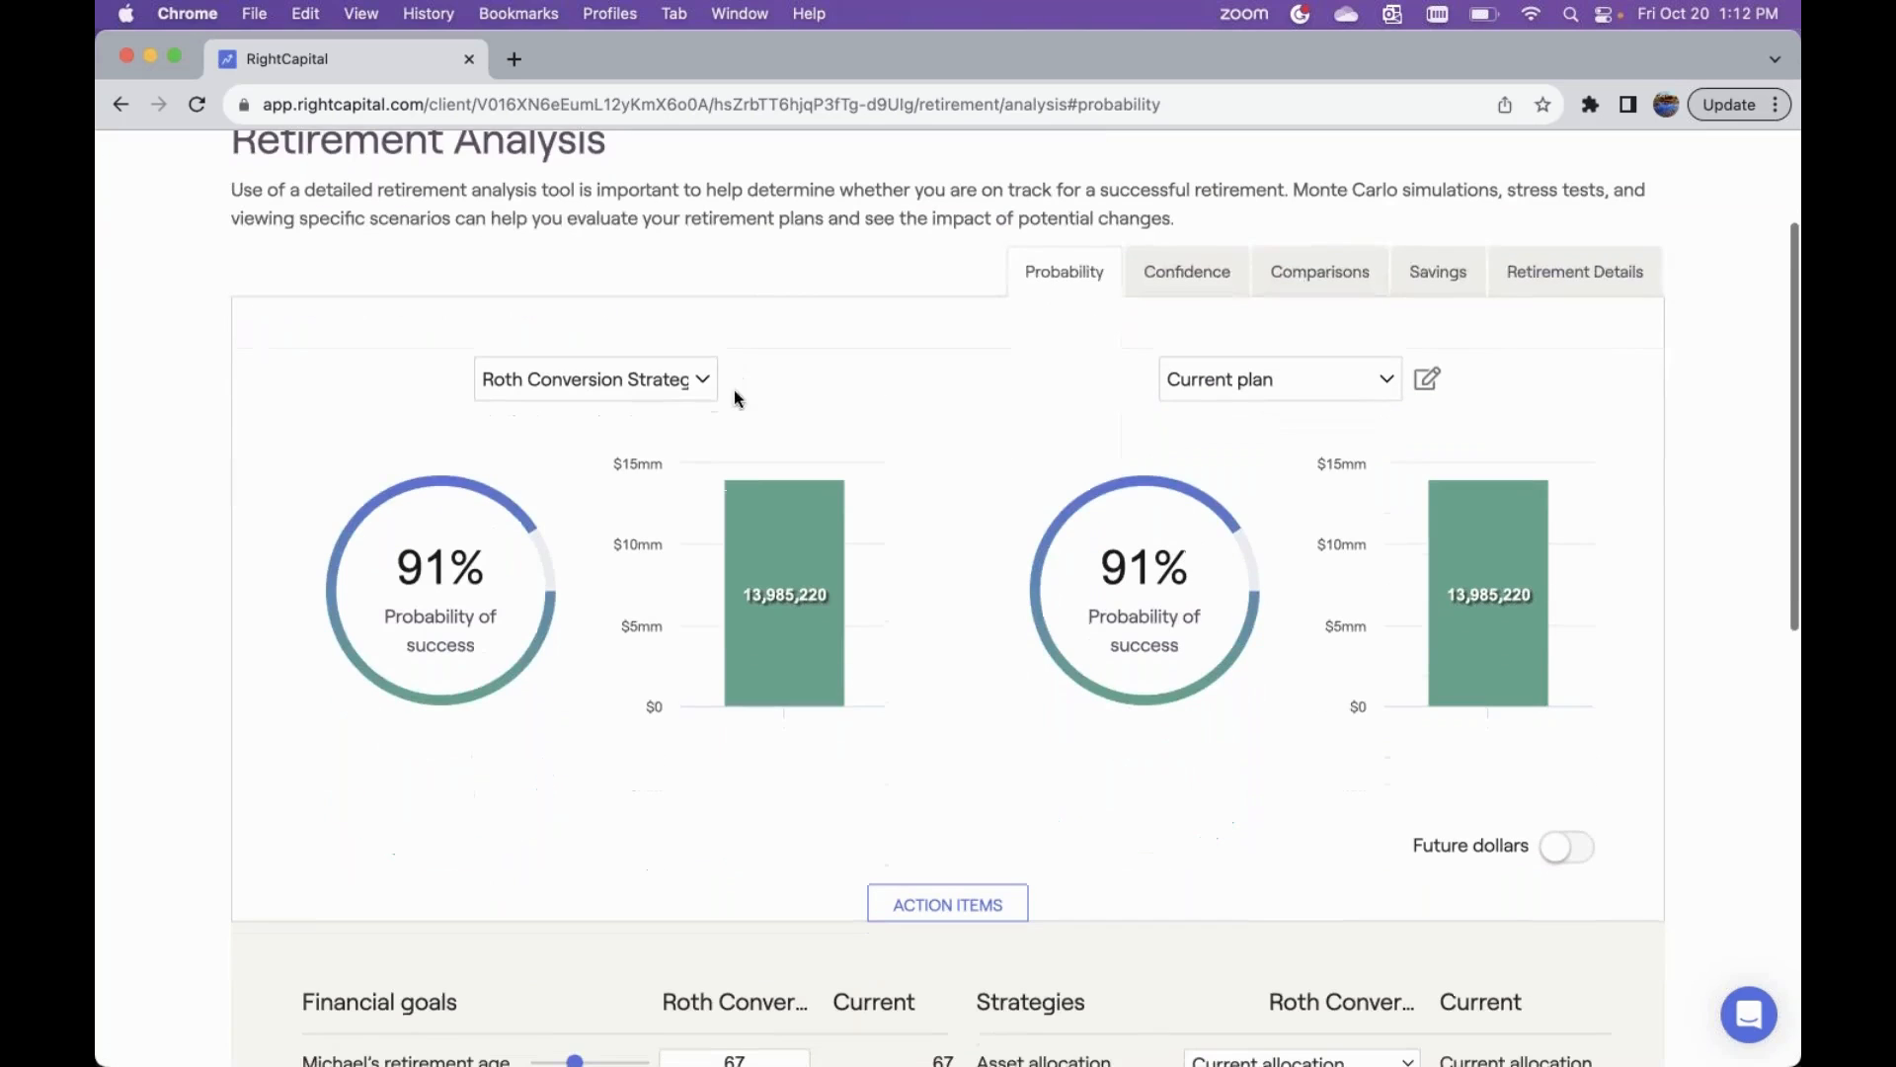
pyautogui.click(670, 333)
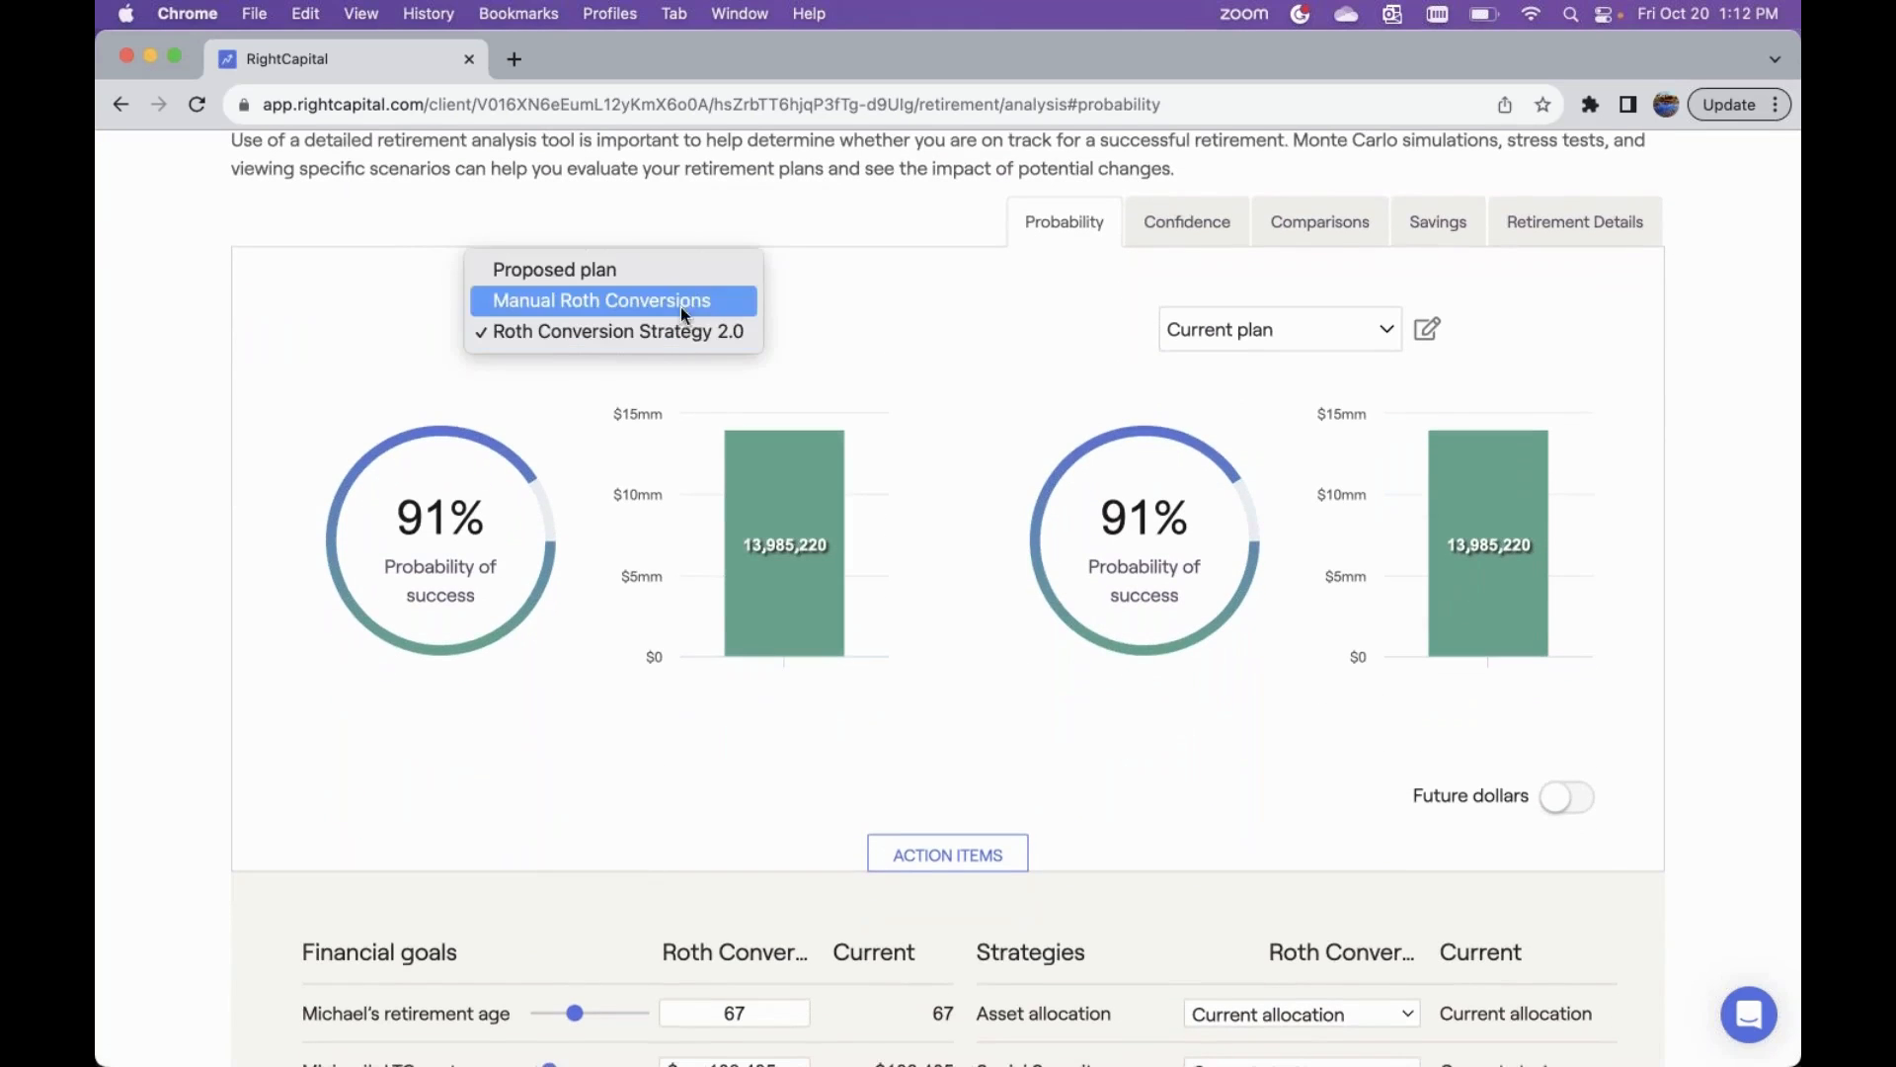
pyautogui.click(671, 296)
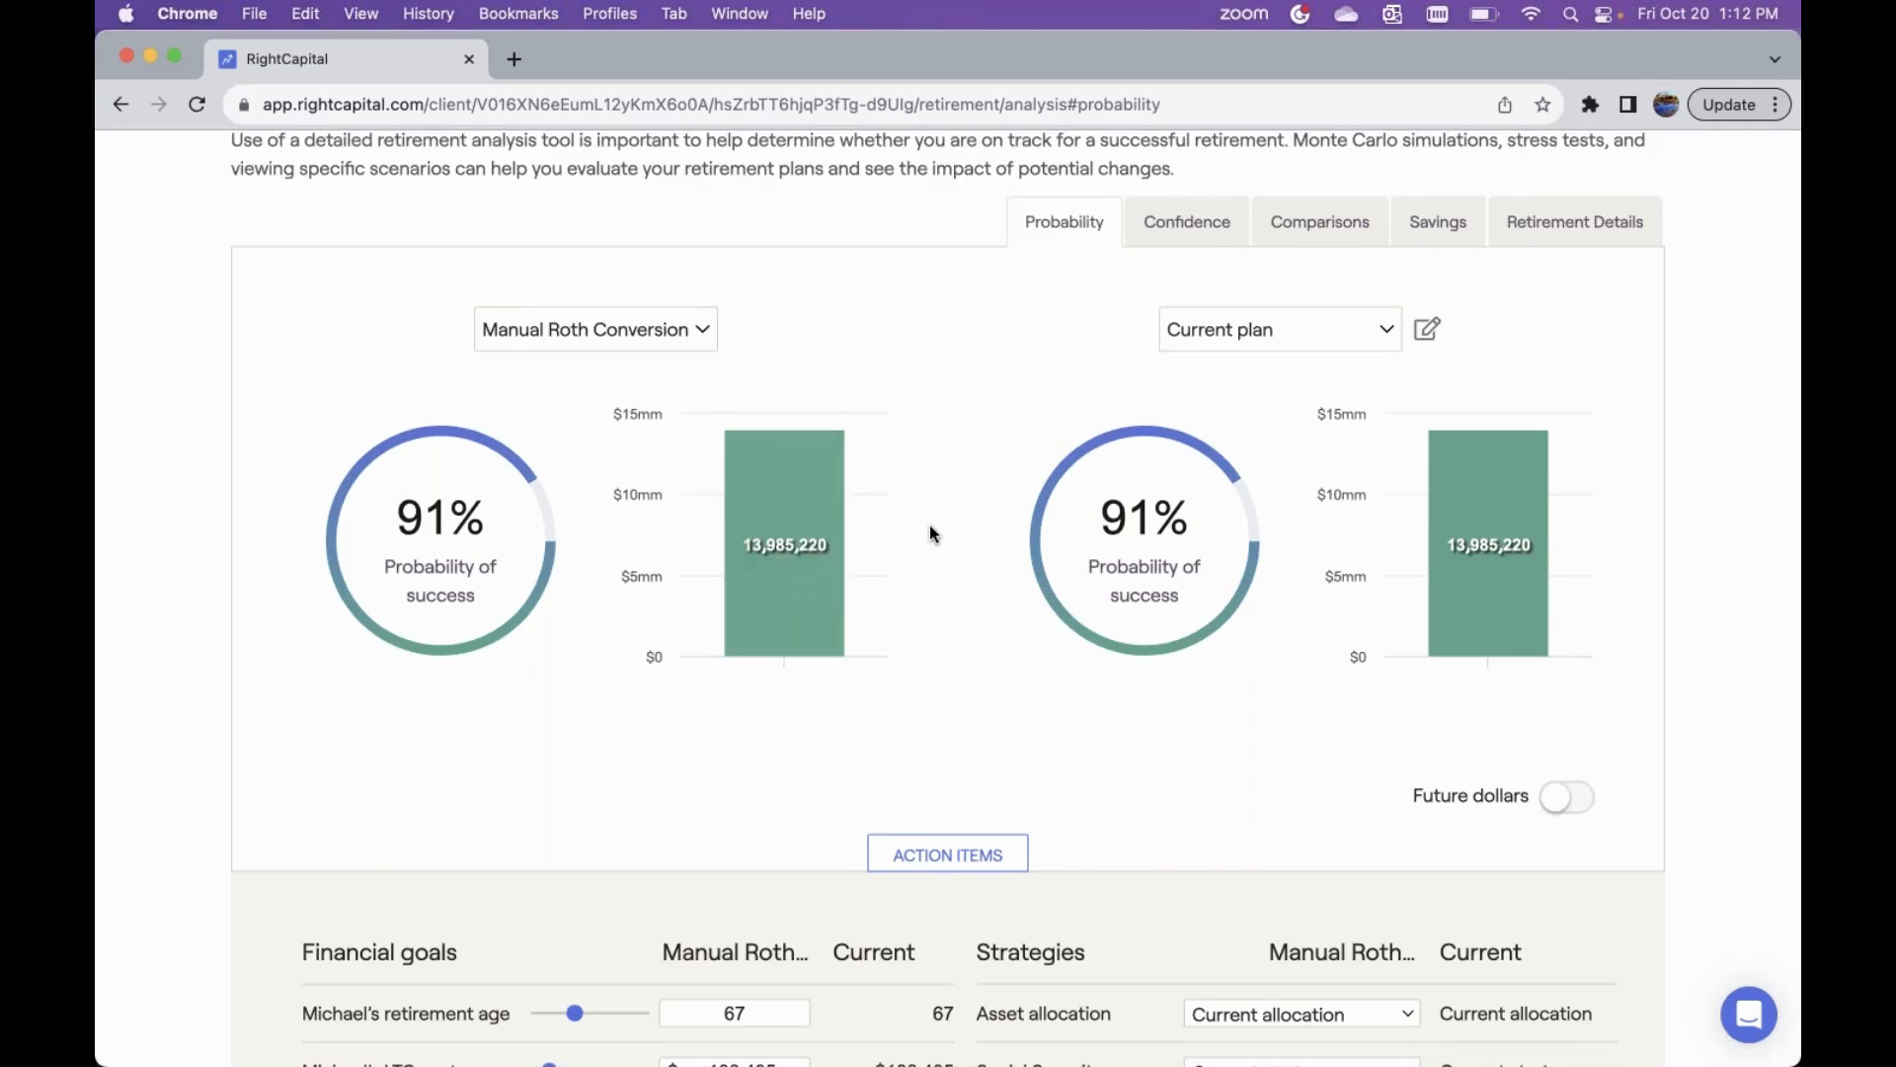
# - Add a new Distribution income item to the action items of the Manual Roth Conversions plan
pyautogui.scroll(-3, 930, 528)
pyautogui.scroll(-5, 930, 533)
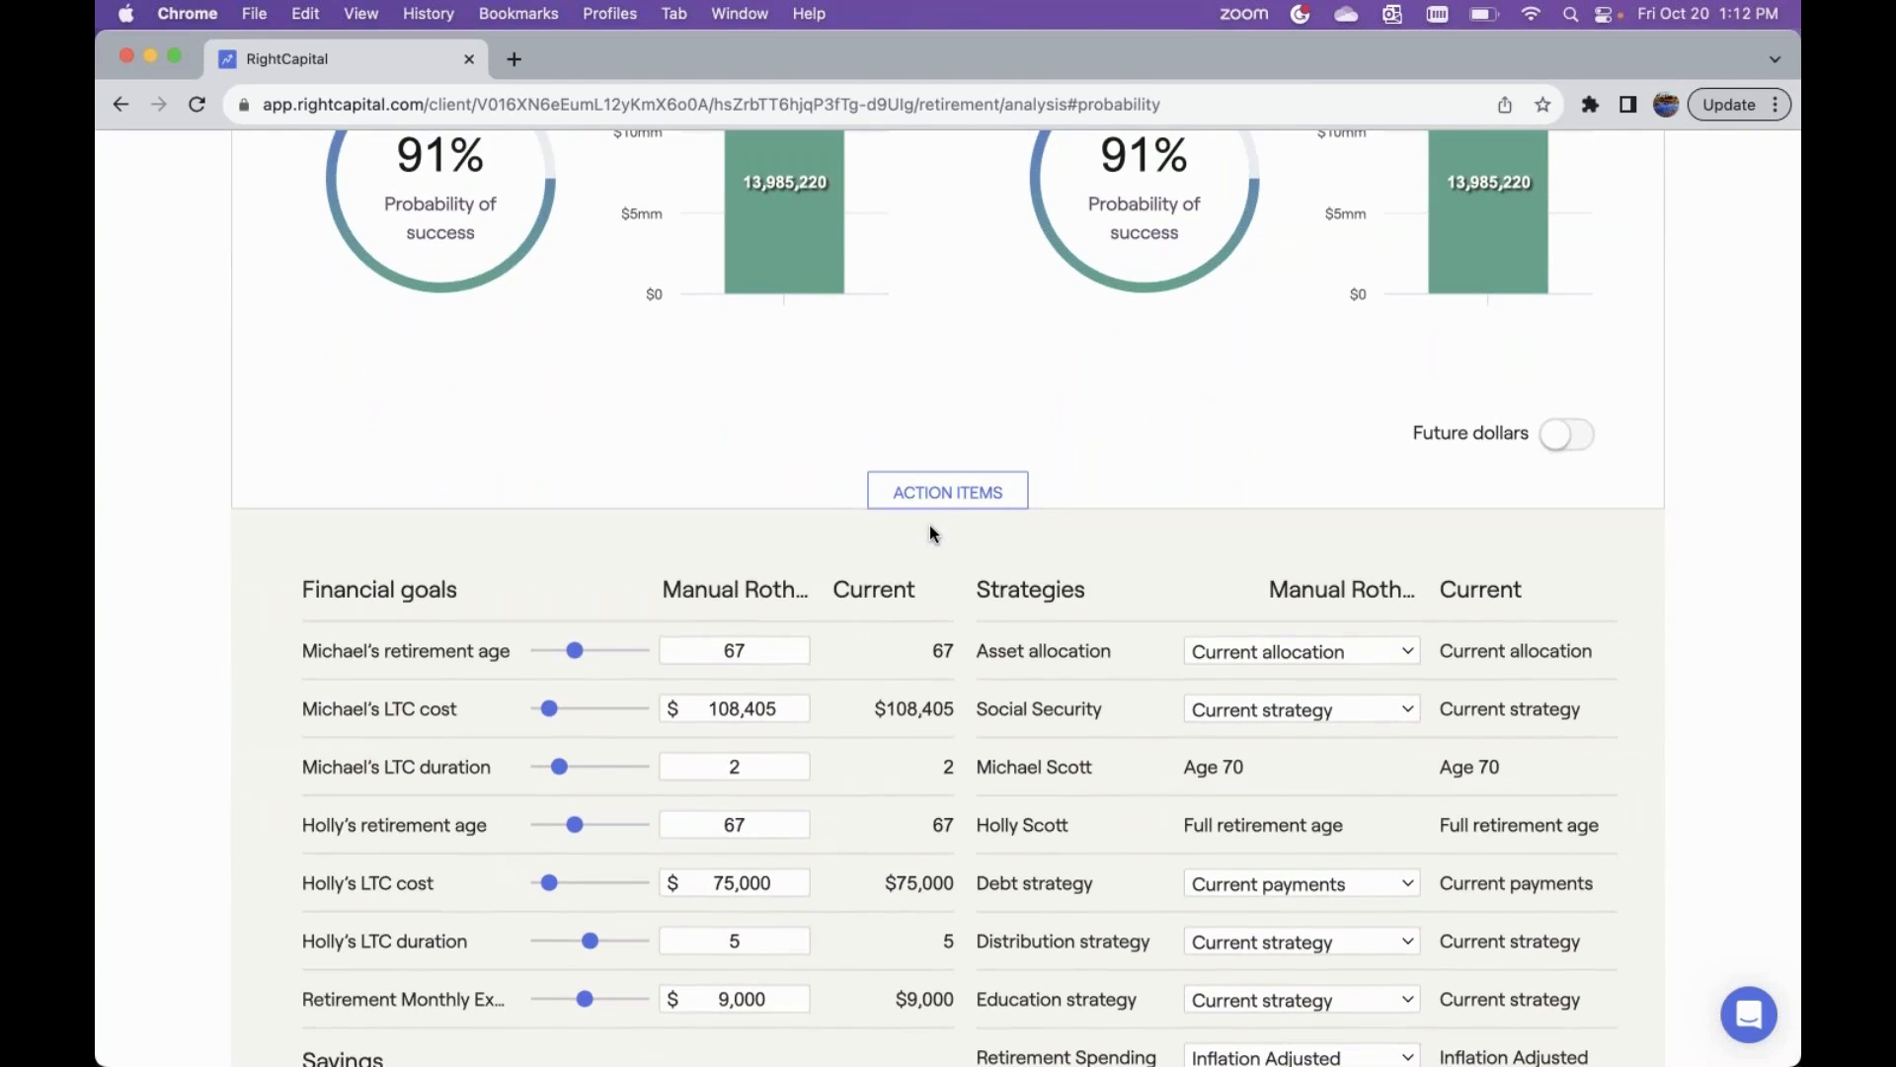
pyautogui.scroll(-2, 929, 534)
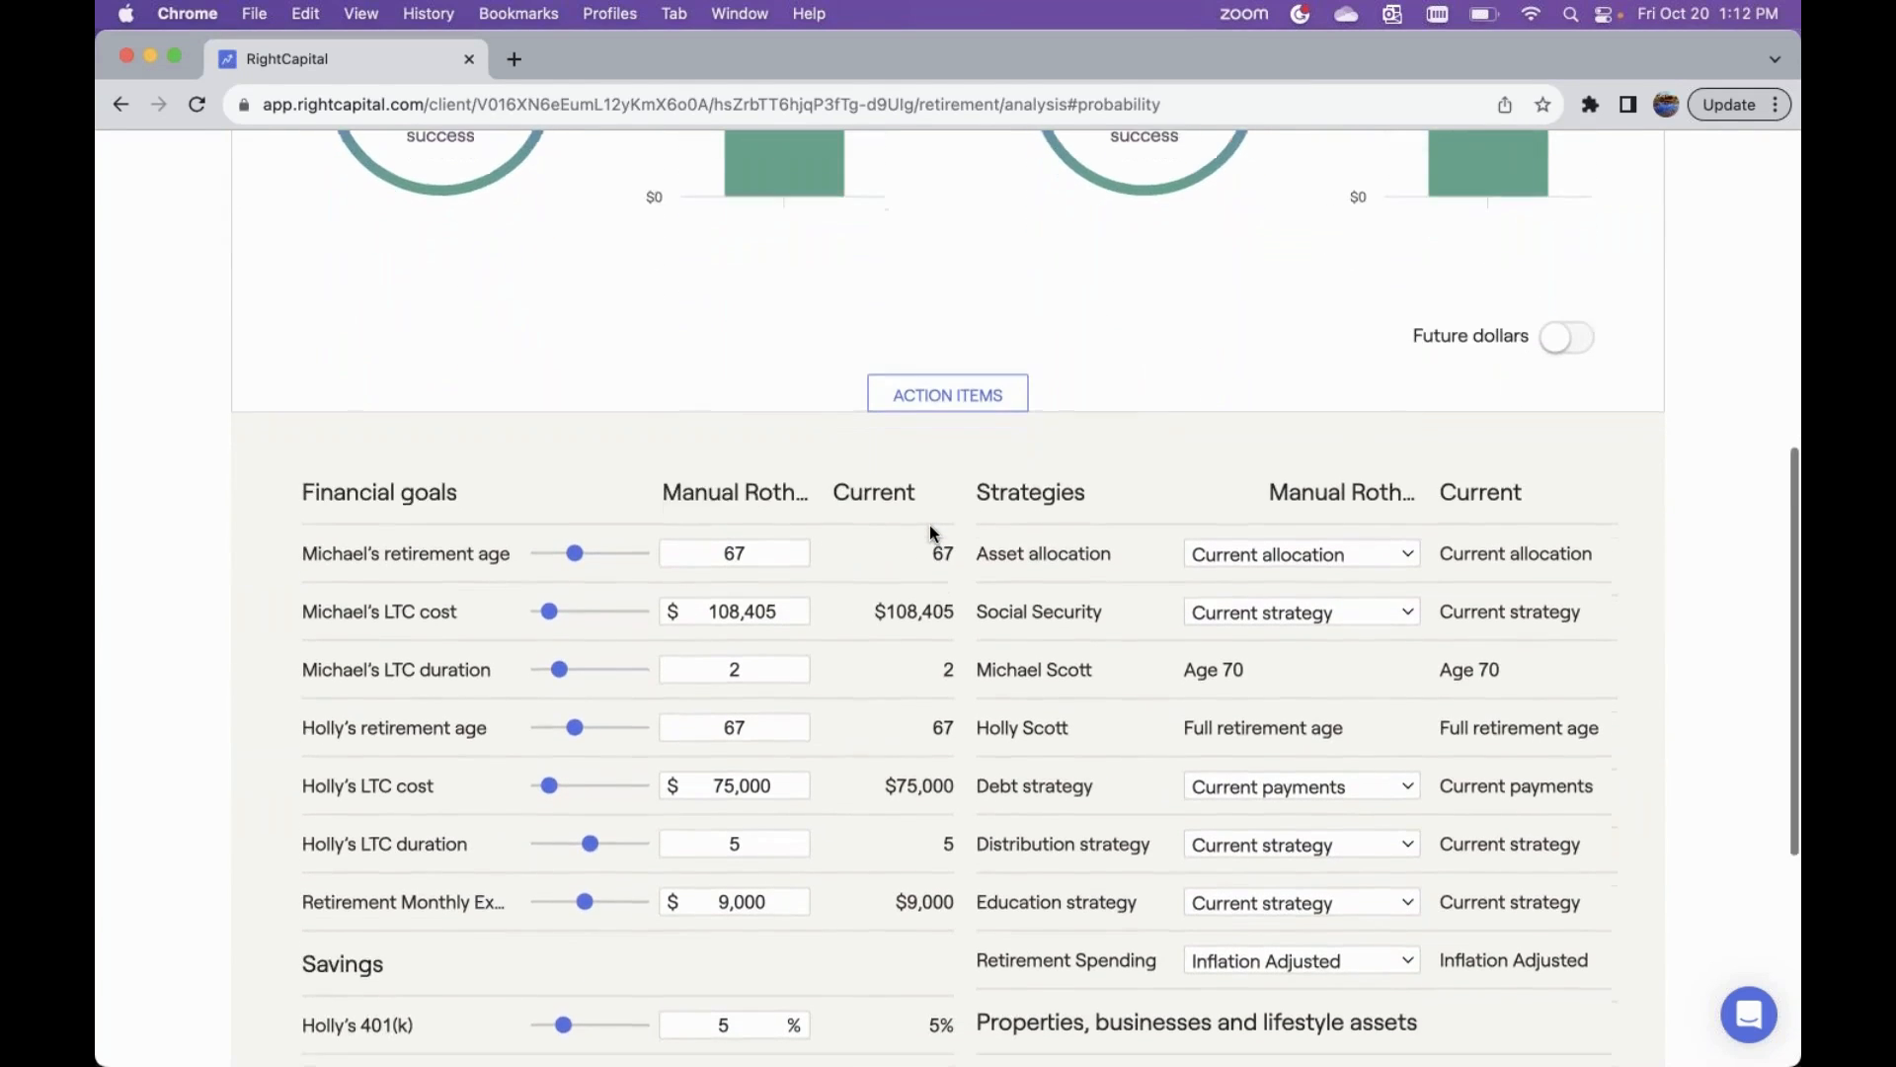
pyautogui.scroll(-6, 928, 525)
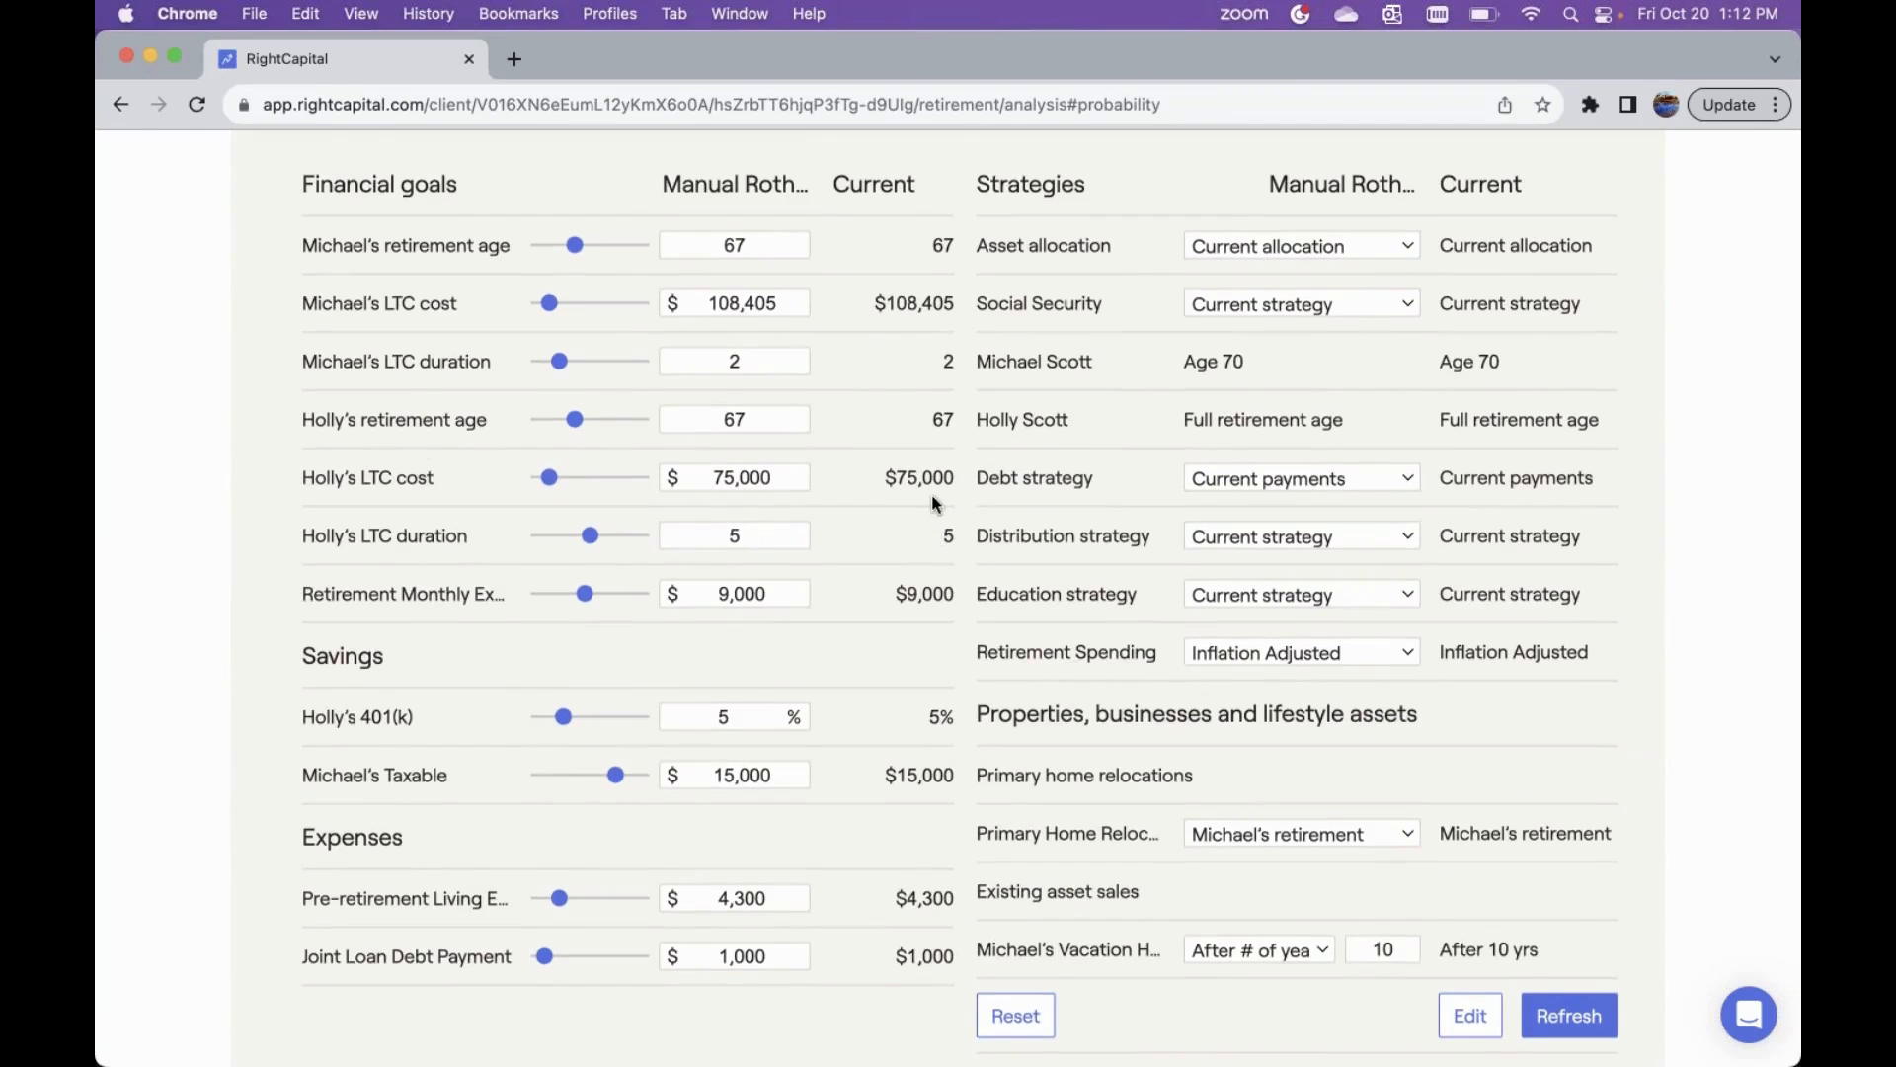
pyautogui.scroll(-1, 1012, 791)
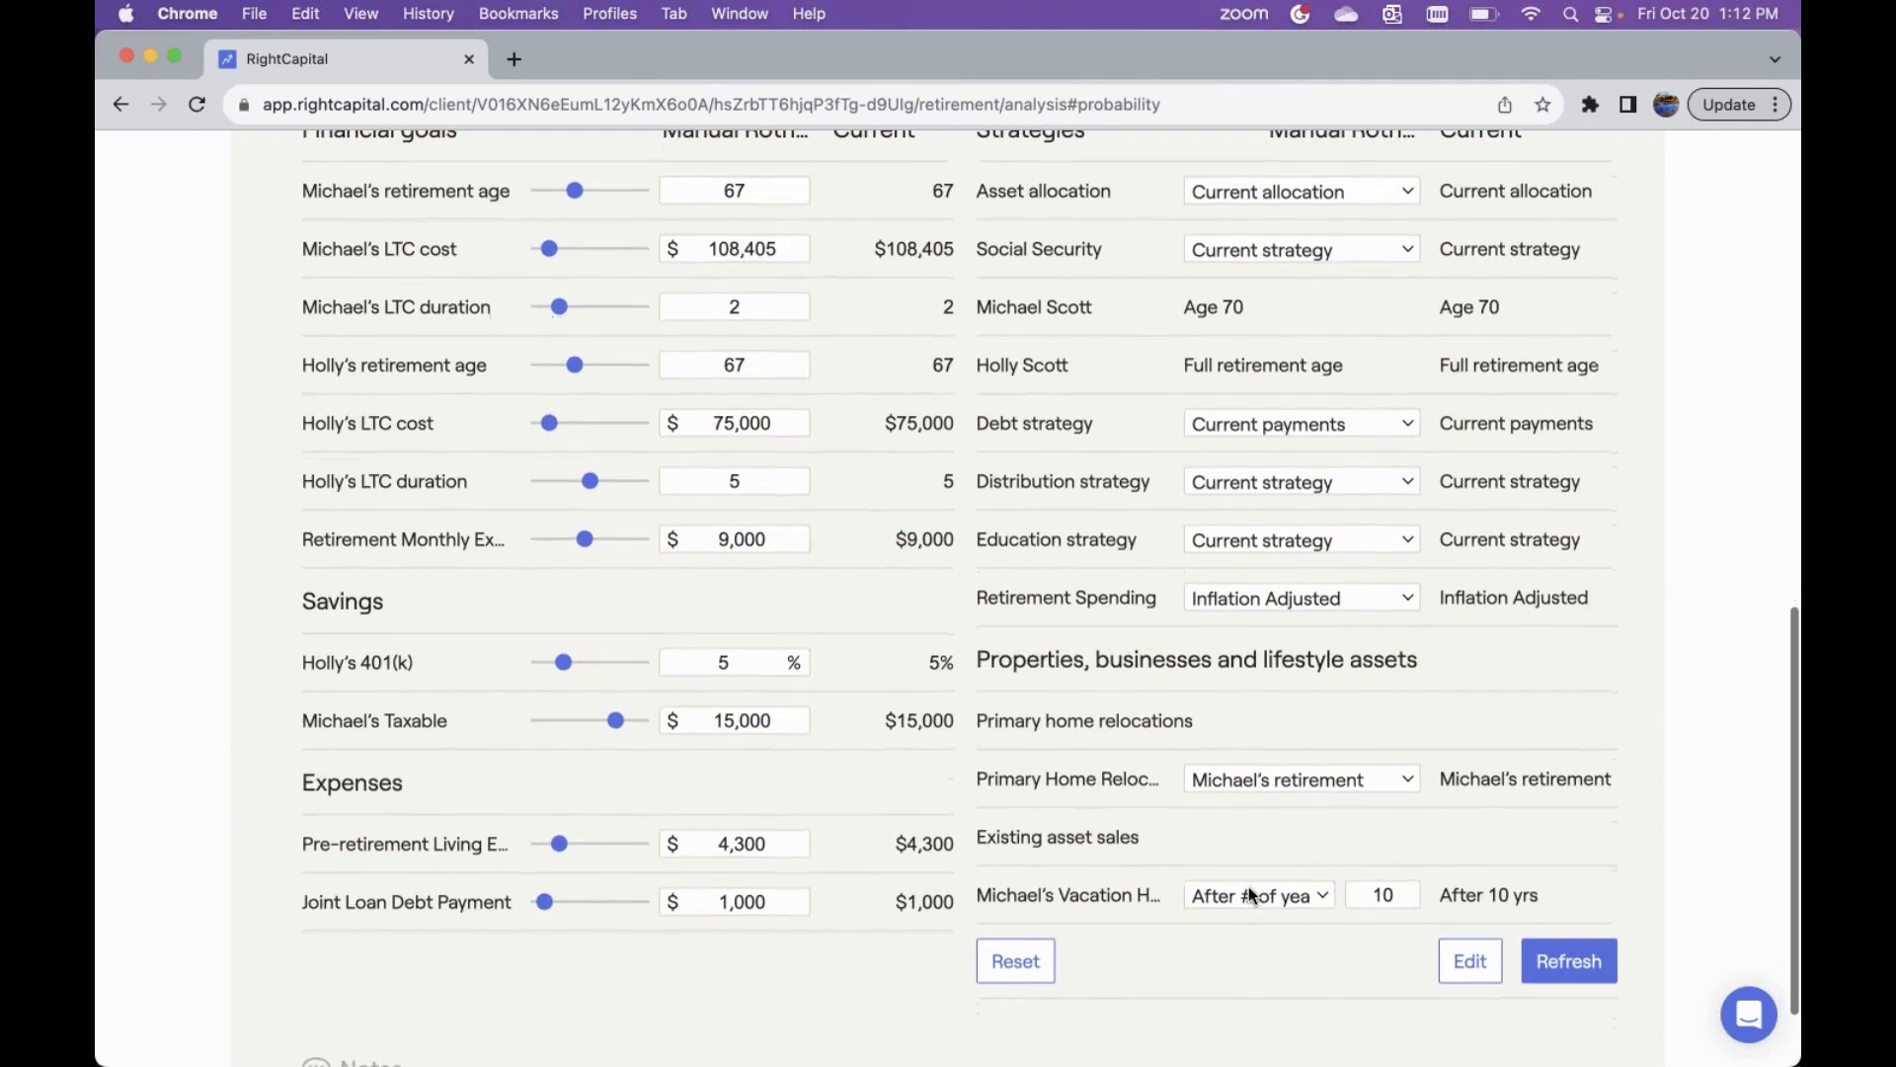
pyautogui.click(1471, 963)
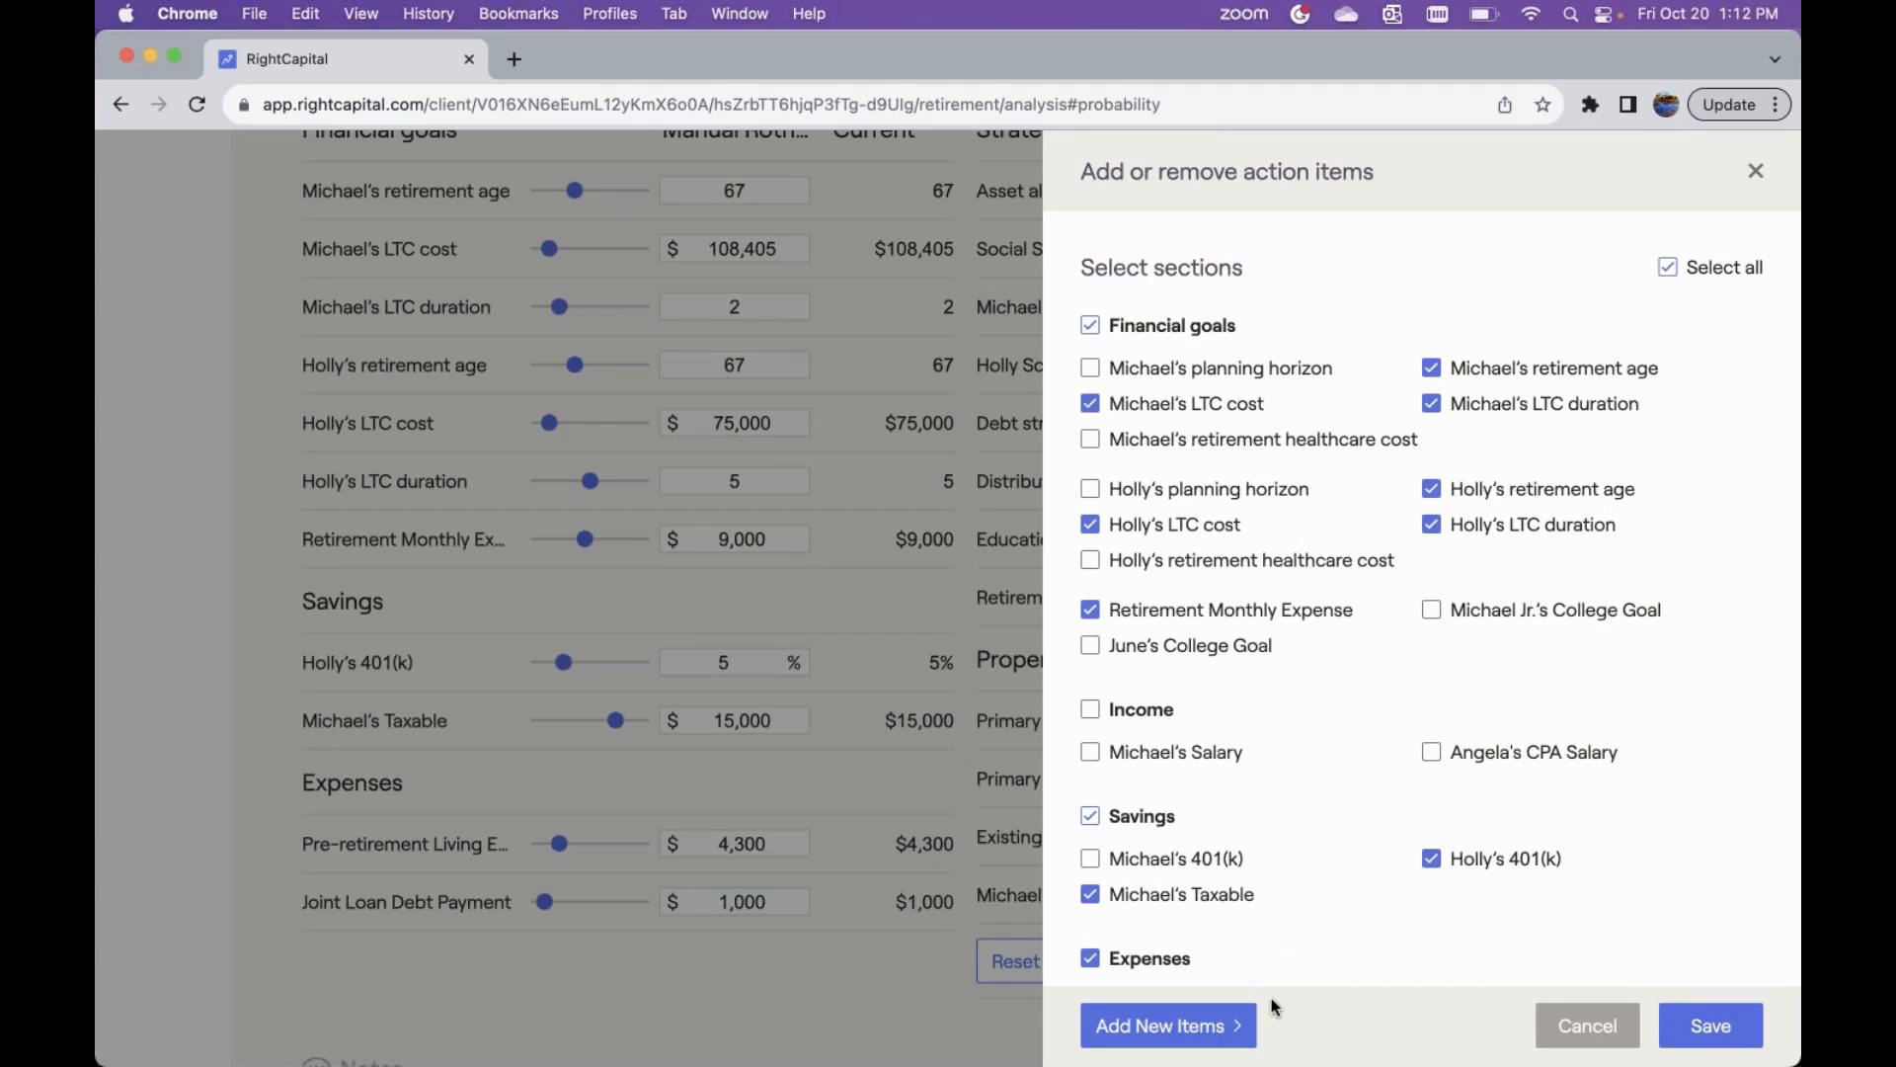
pyautogui.click(1202, 1028)
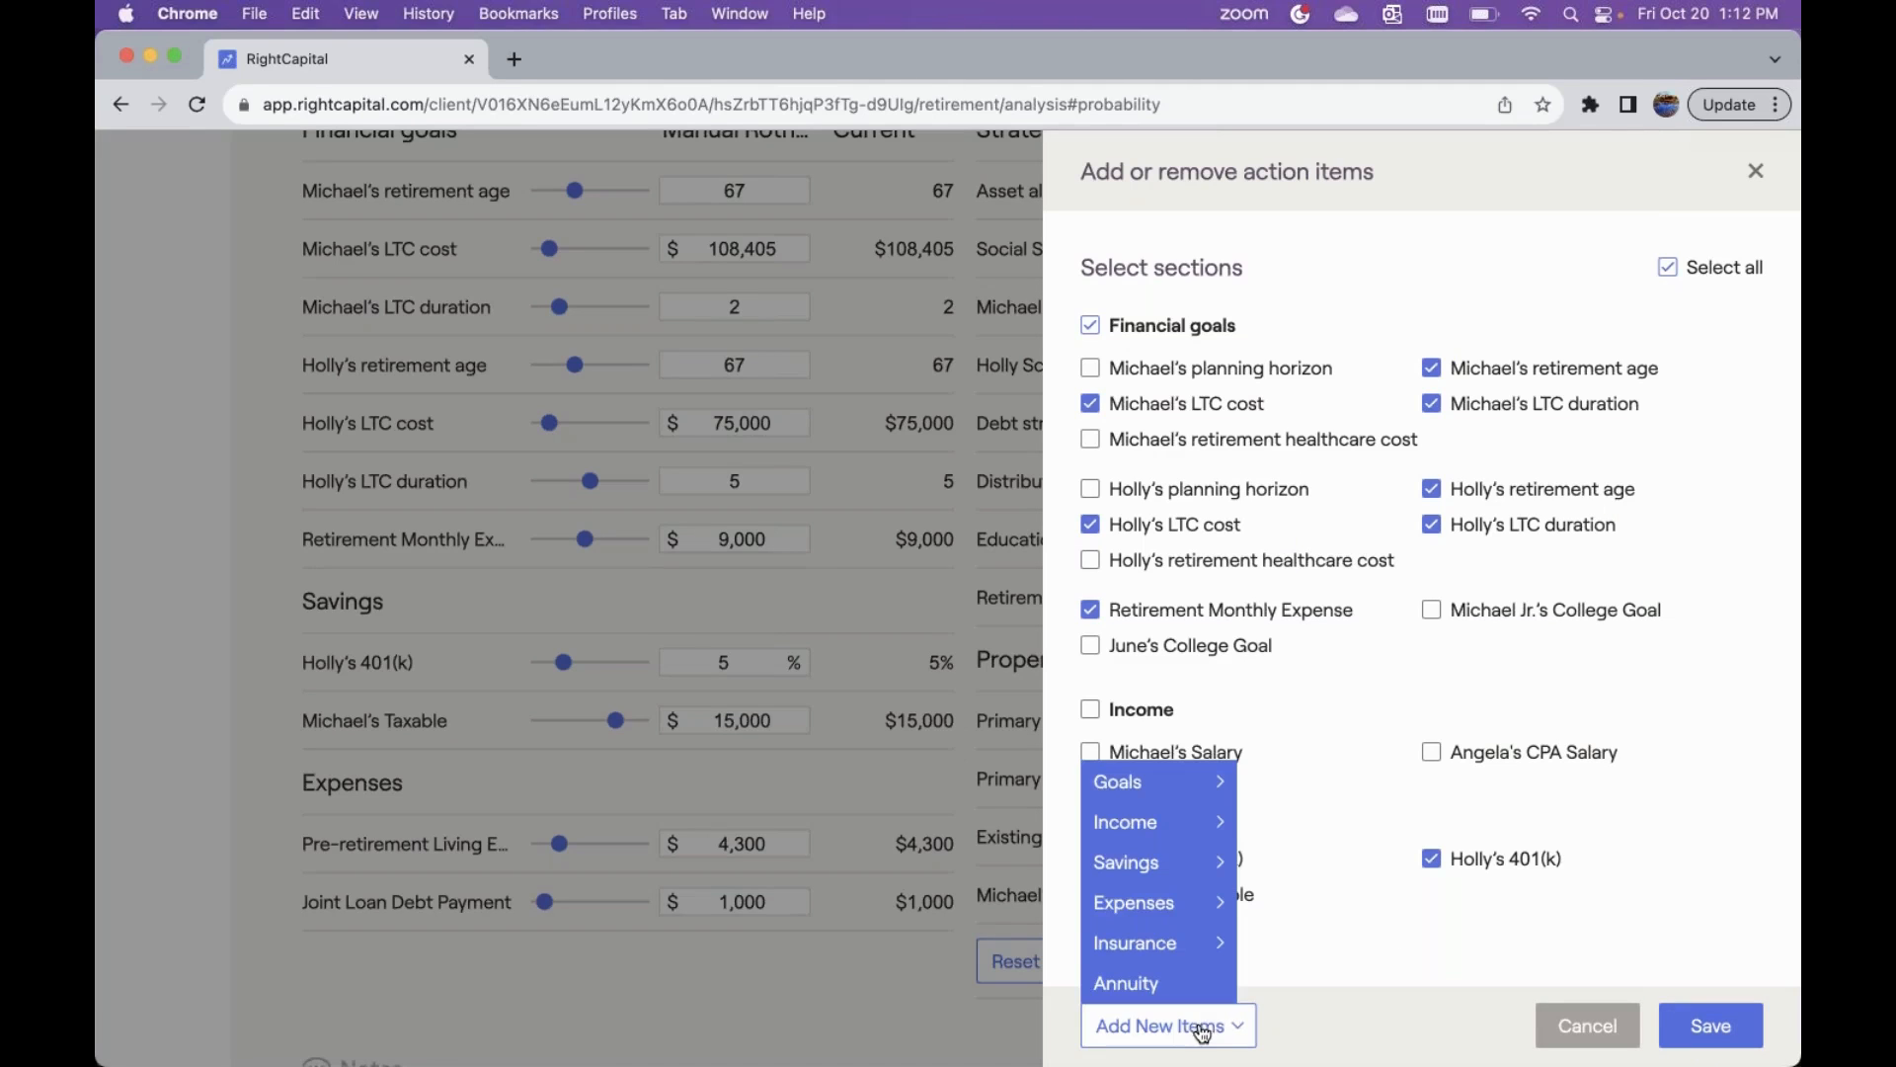
pyautogui.moveTo(1187, 847)
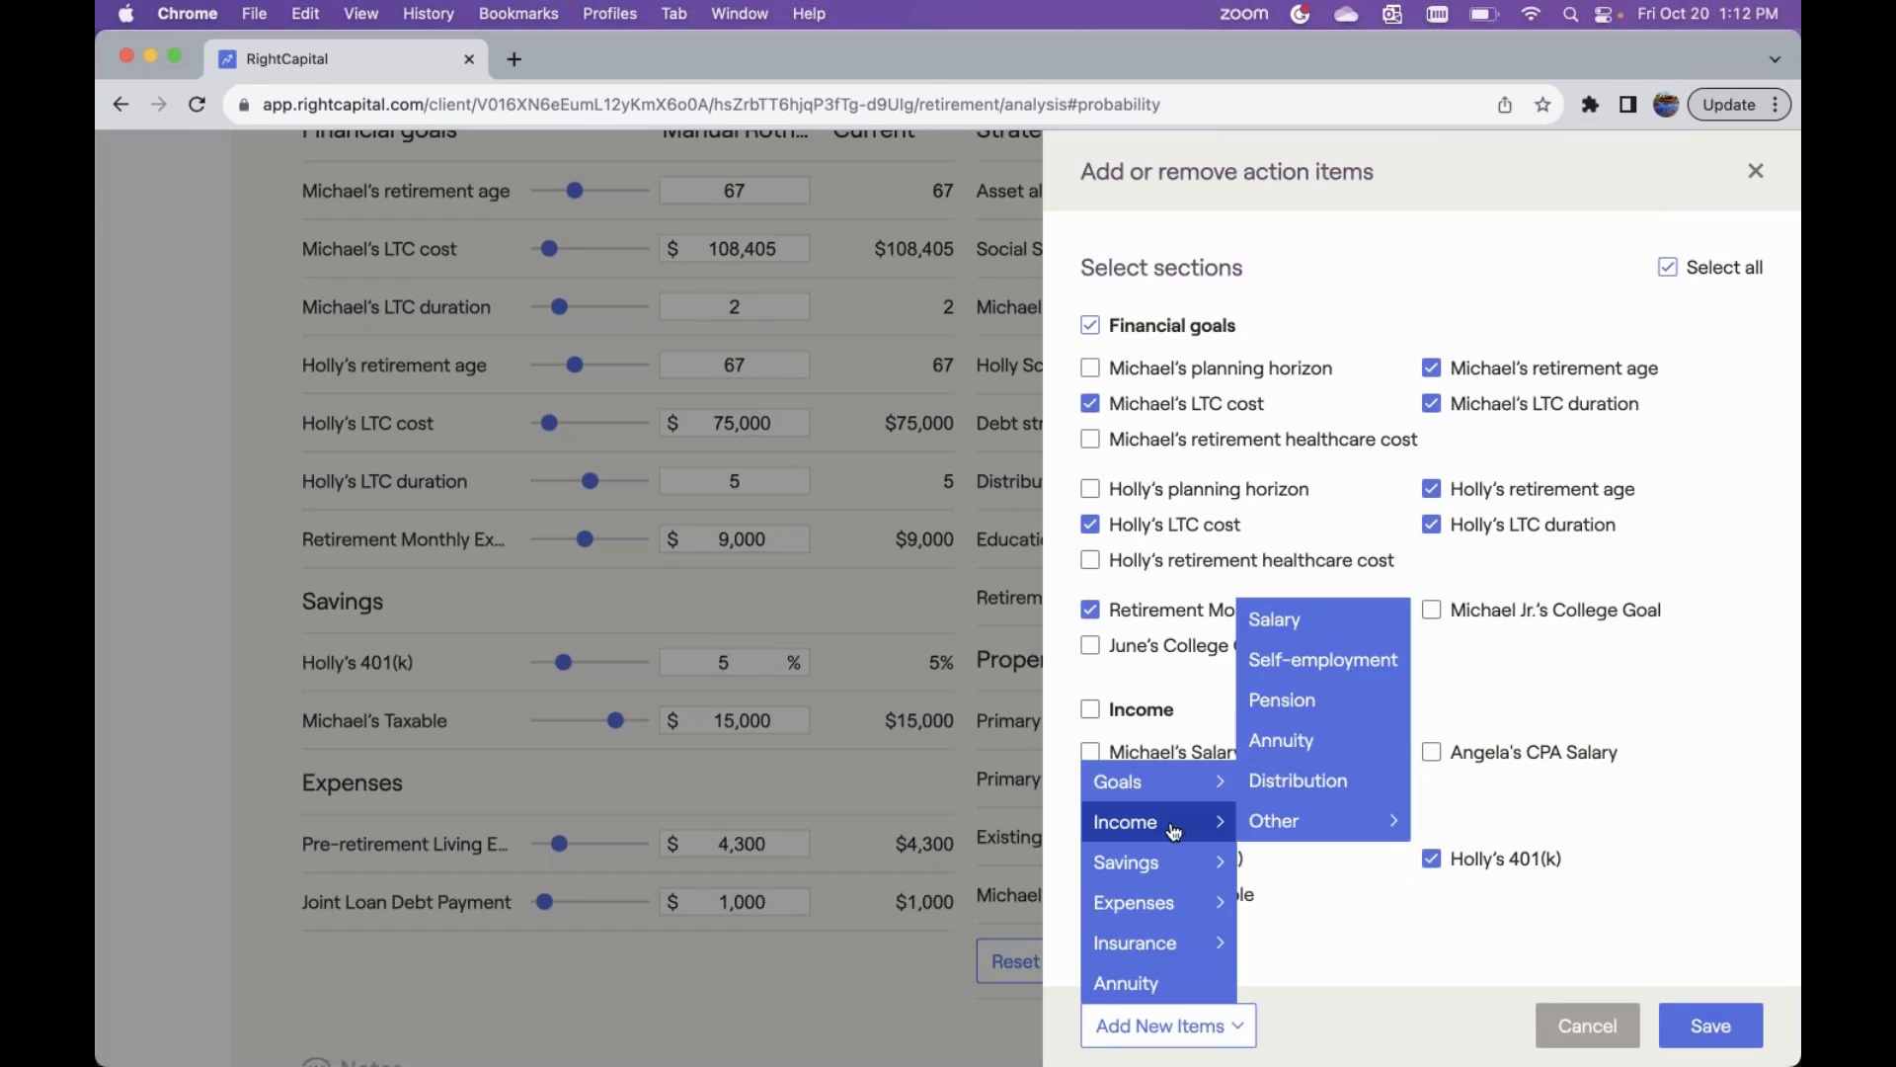
pyautogui.click(1324, 781)
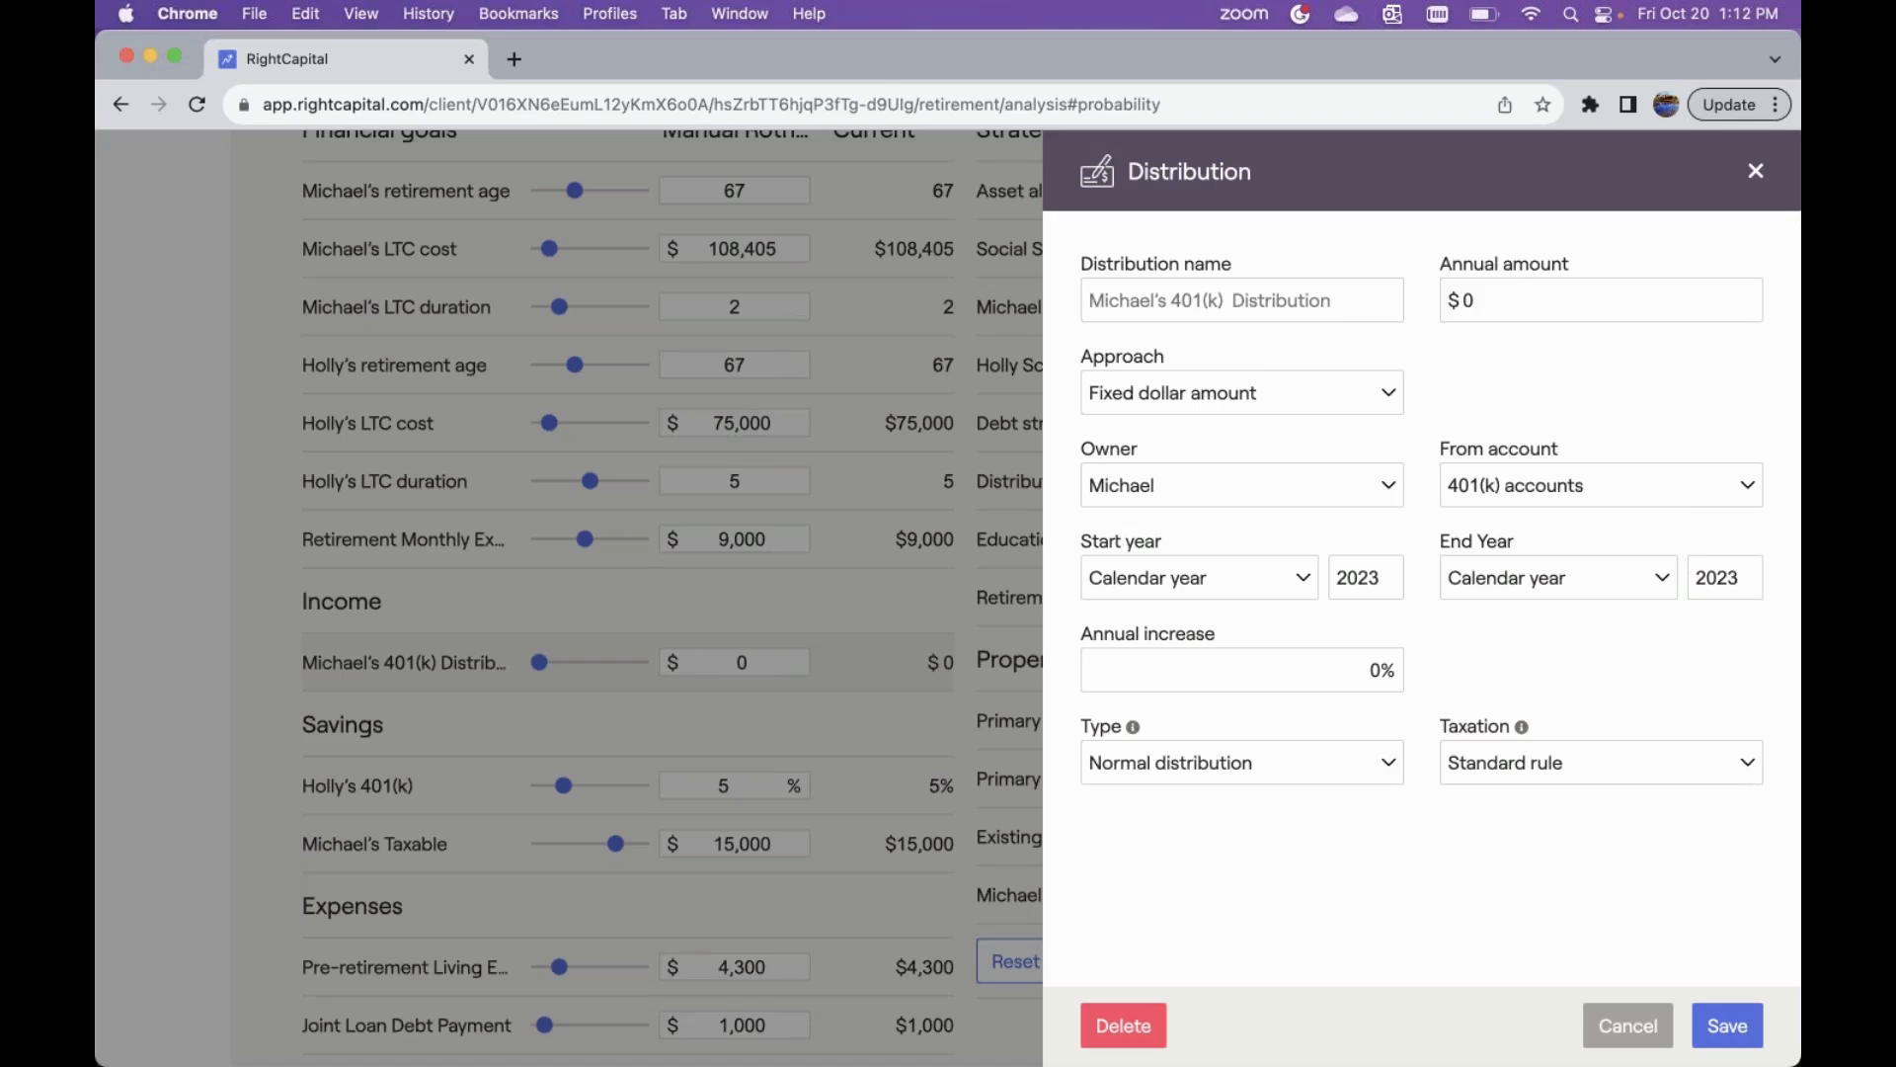
# - Set the new distribution's annual amount to $50,000 as a fixed dollar amount, ending after 3 years
pyautogui.click(1540, 302)
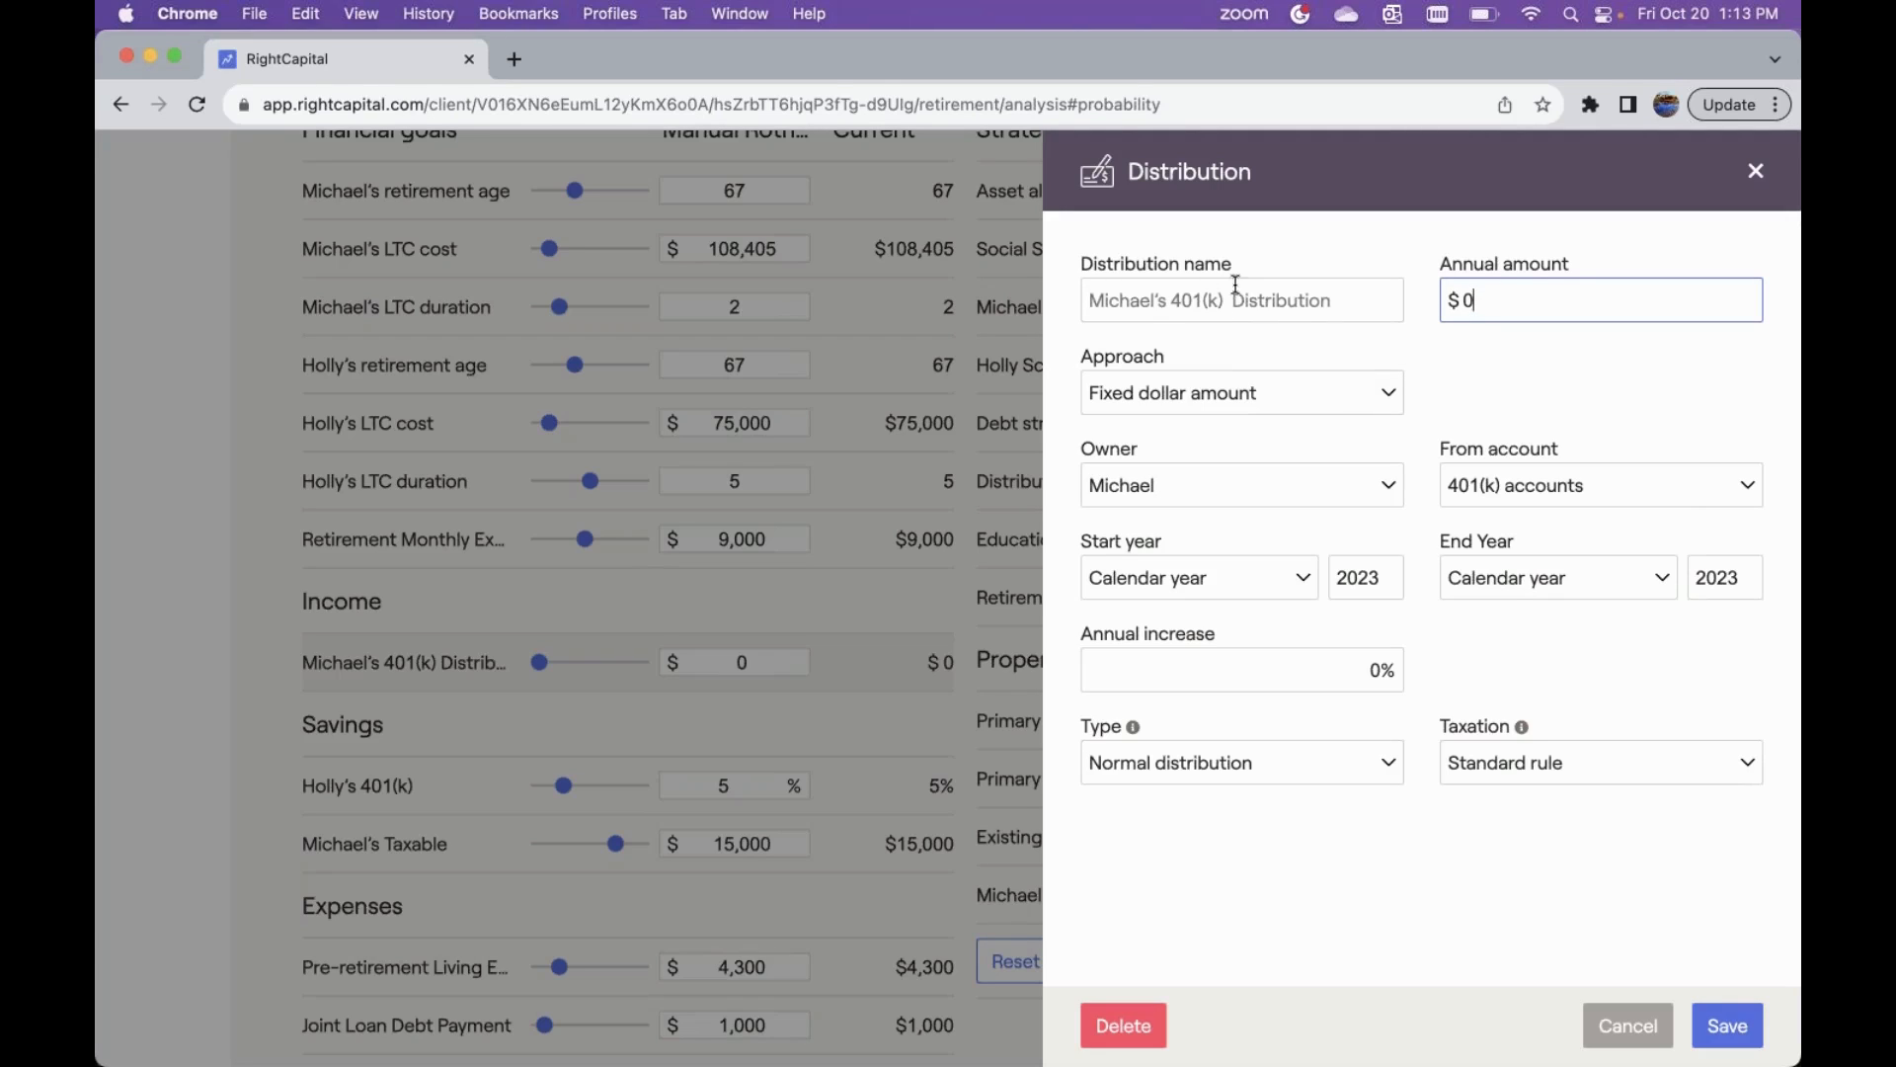
pyautogui.click(1324, 406)
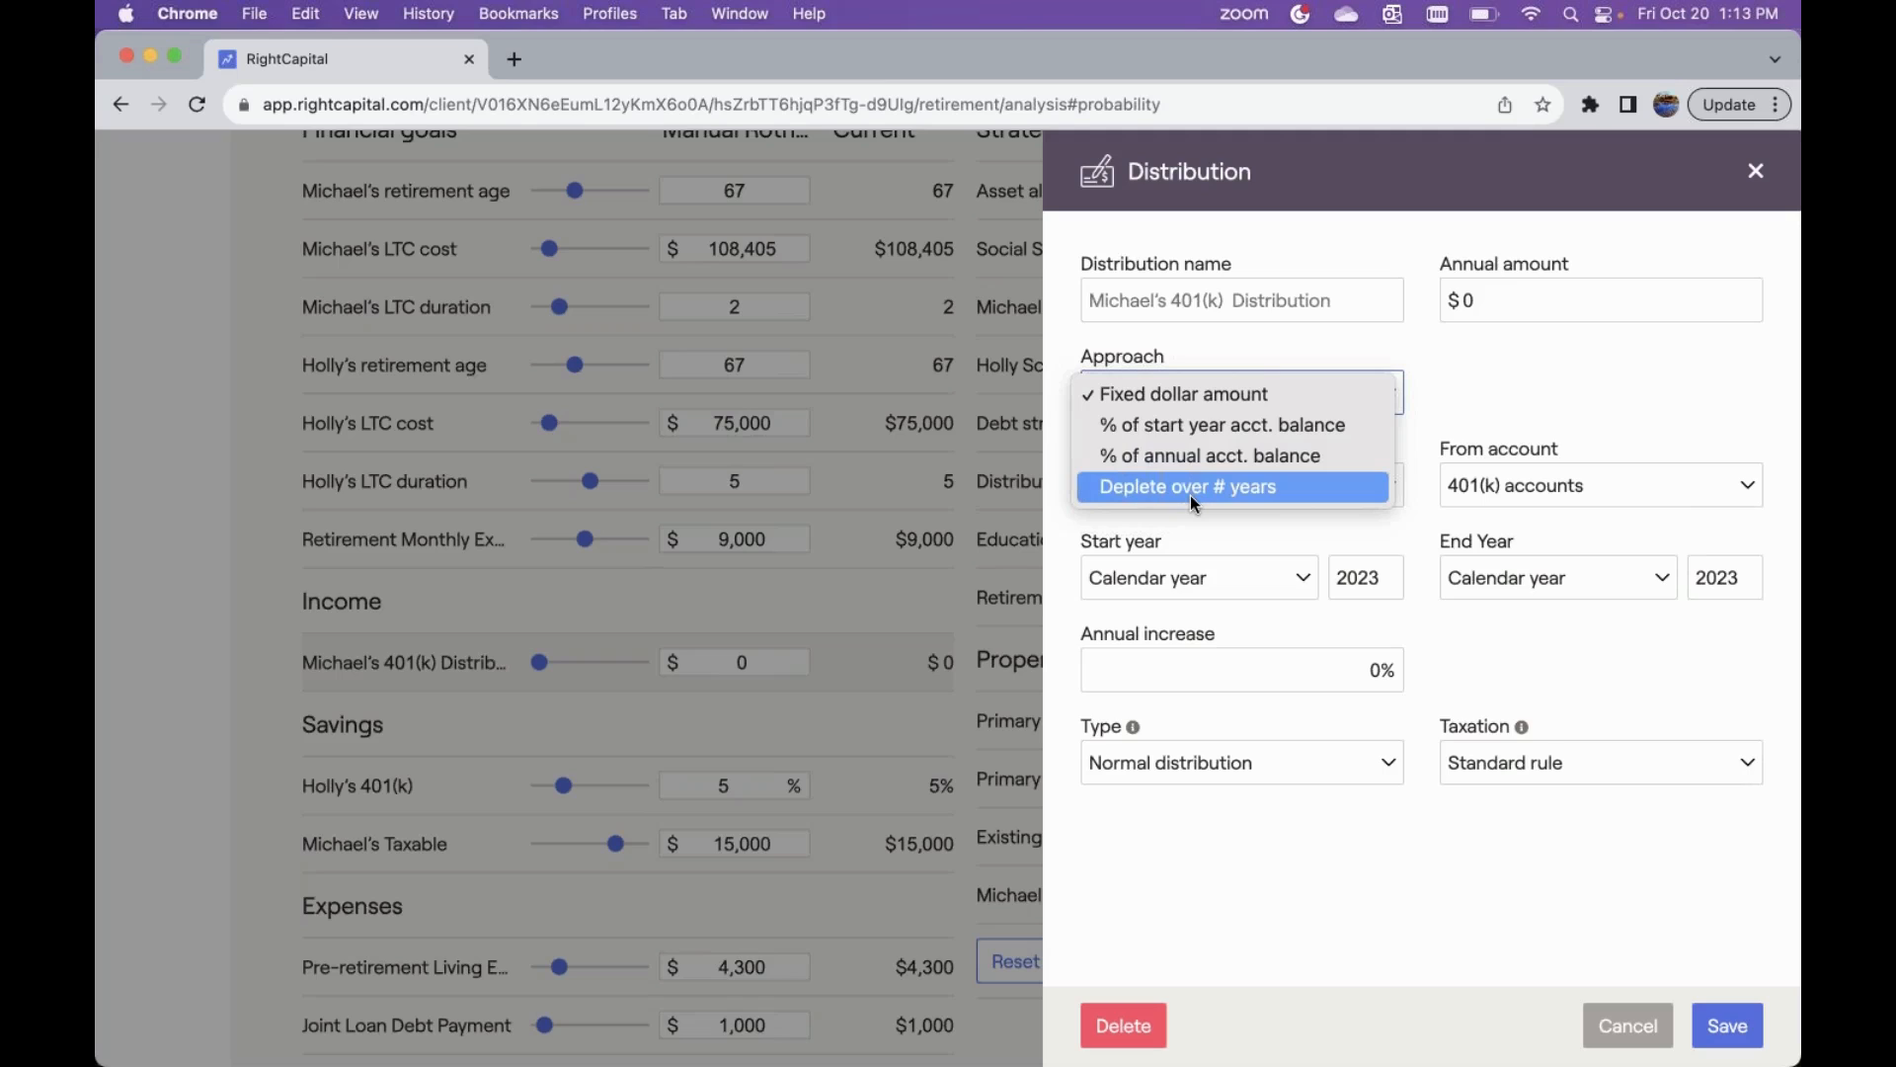
pyautogui.click(1461, 357)
pyautogui.click(1514, 298)
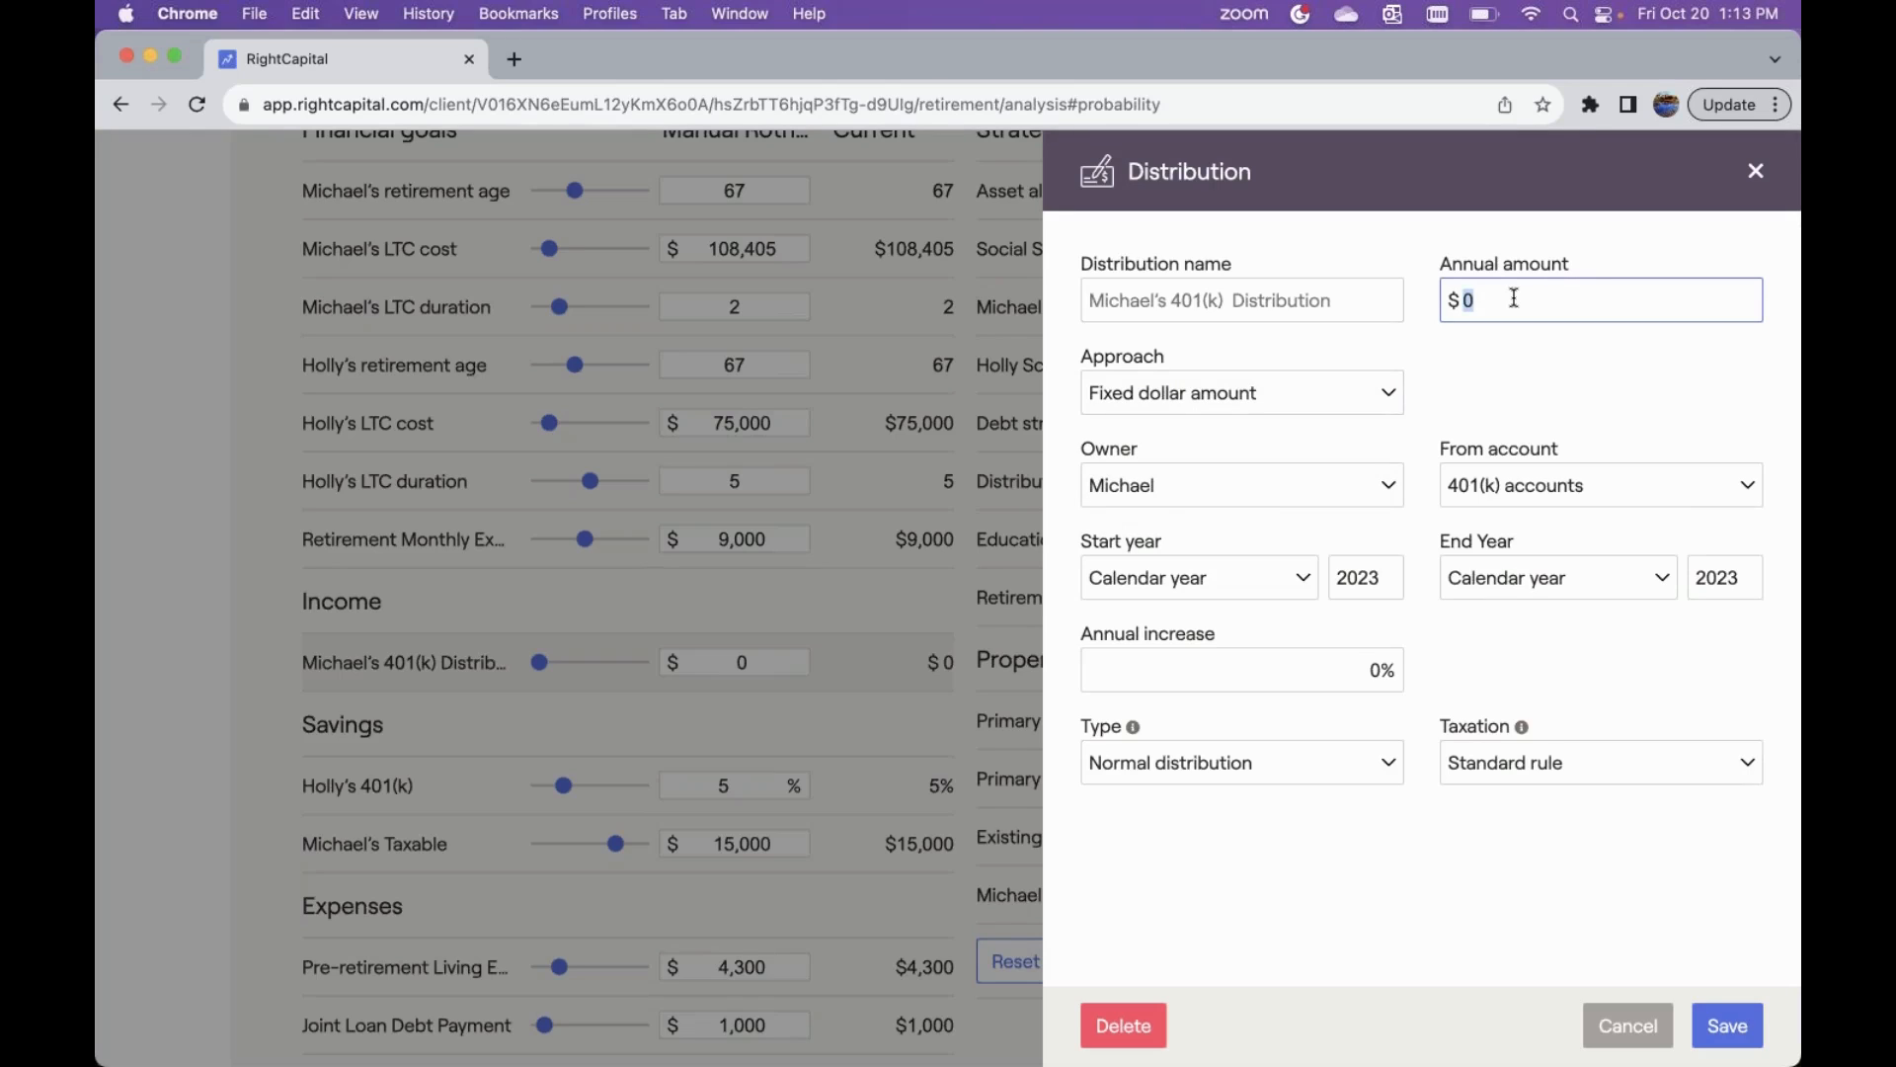
pyautogui.write('50000')
pyautogui.click(1526, 588)
pyautogui.click(1789, 596)
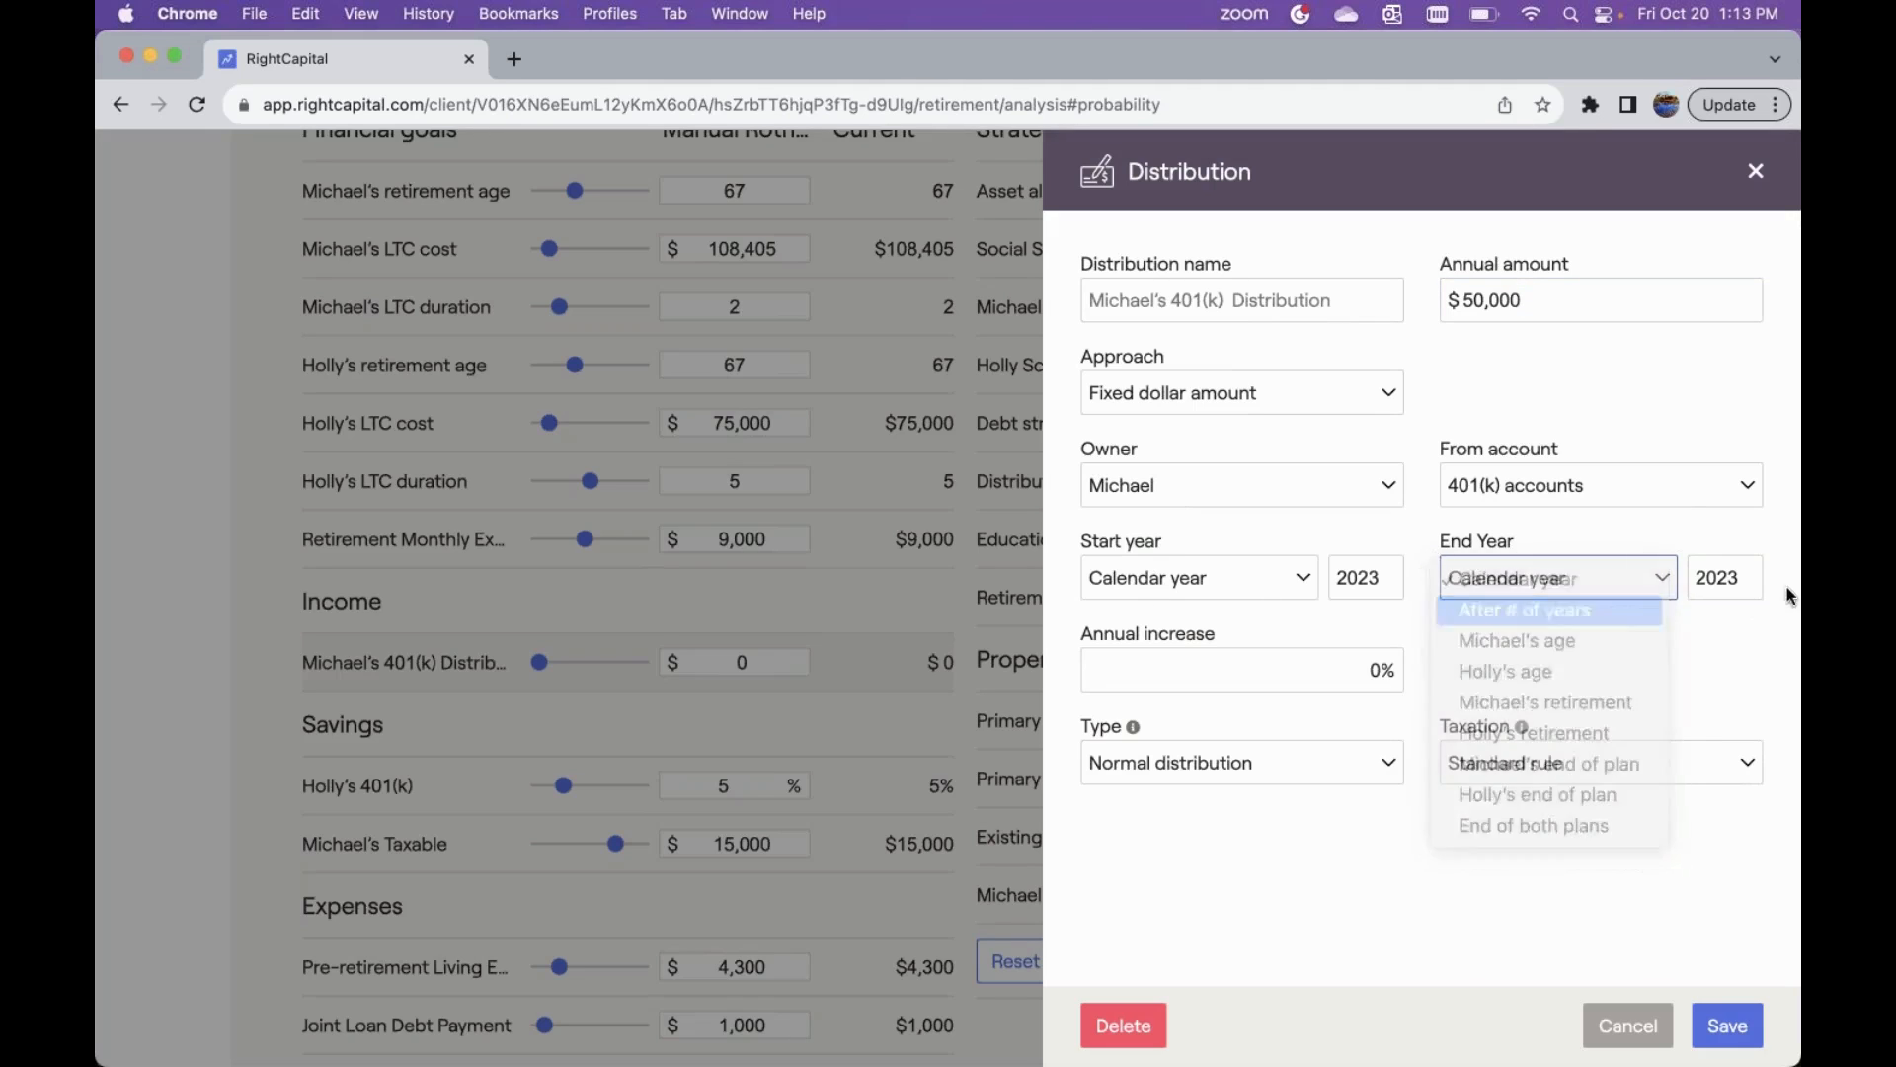
pyautogui.click(1734, 577)
pyautogui.write('3')
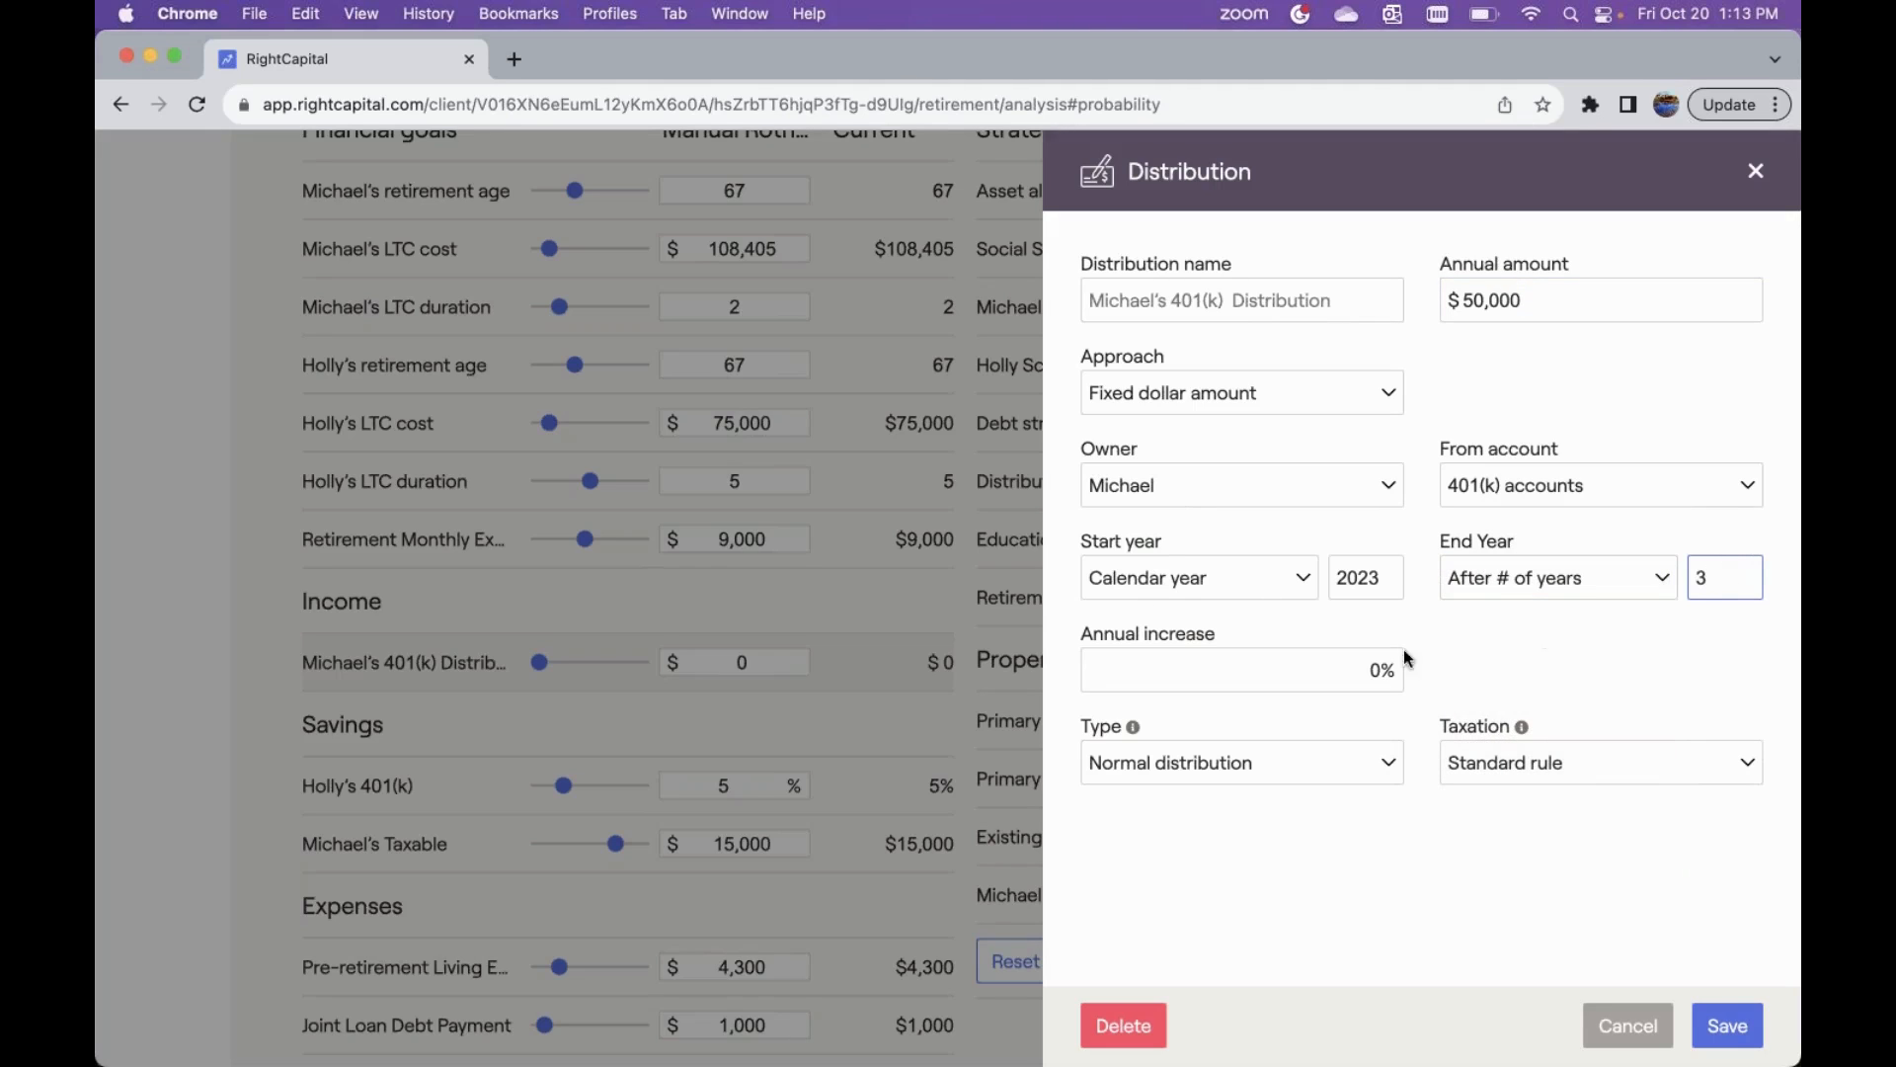
# - Set the distribution's type to Convert to Roth IRA under the standard taxation rule with a 6% annual increase, and save it
pyautogui.click(1182, 773)
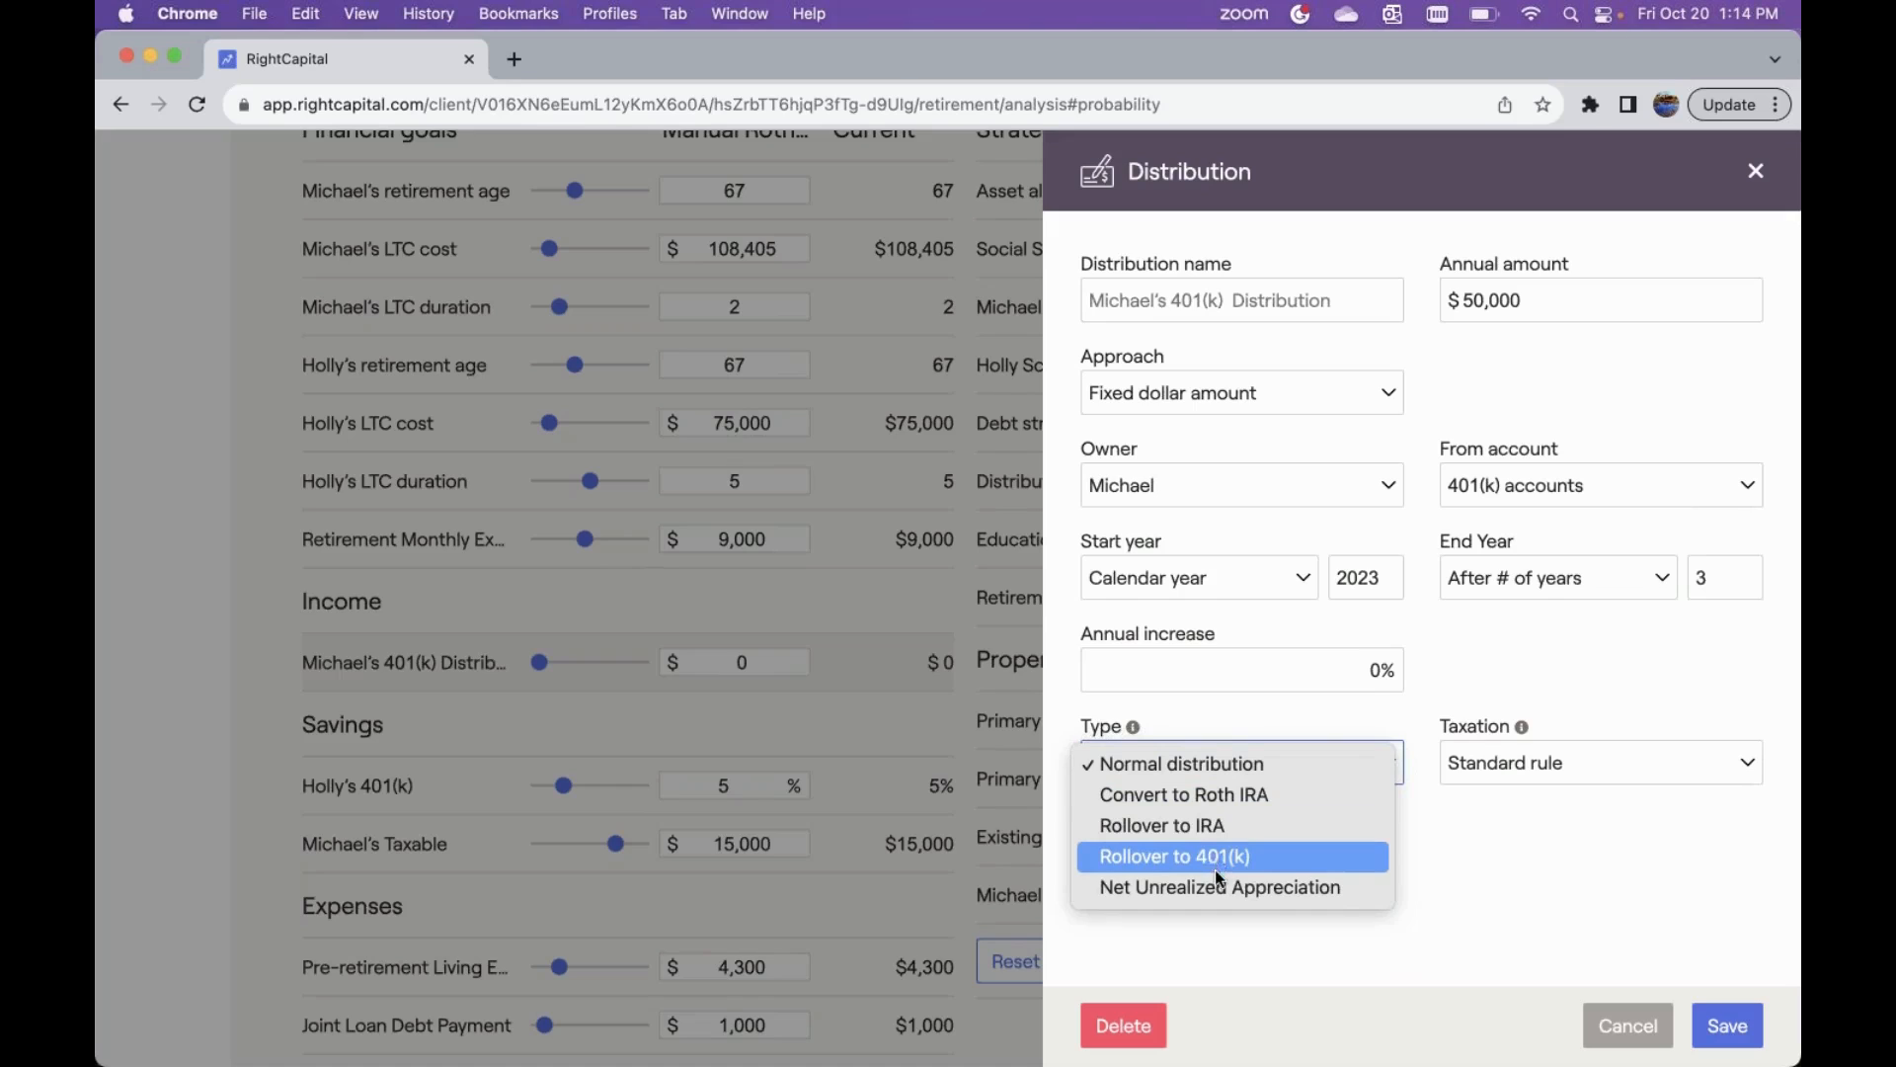
pyautogui.click(1260, 797)
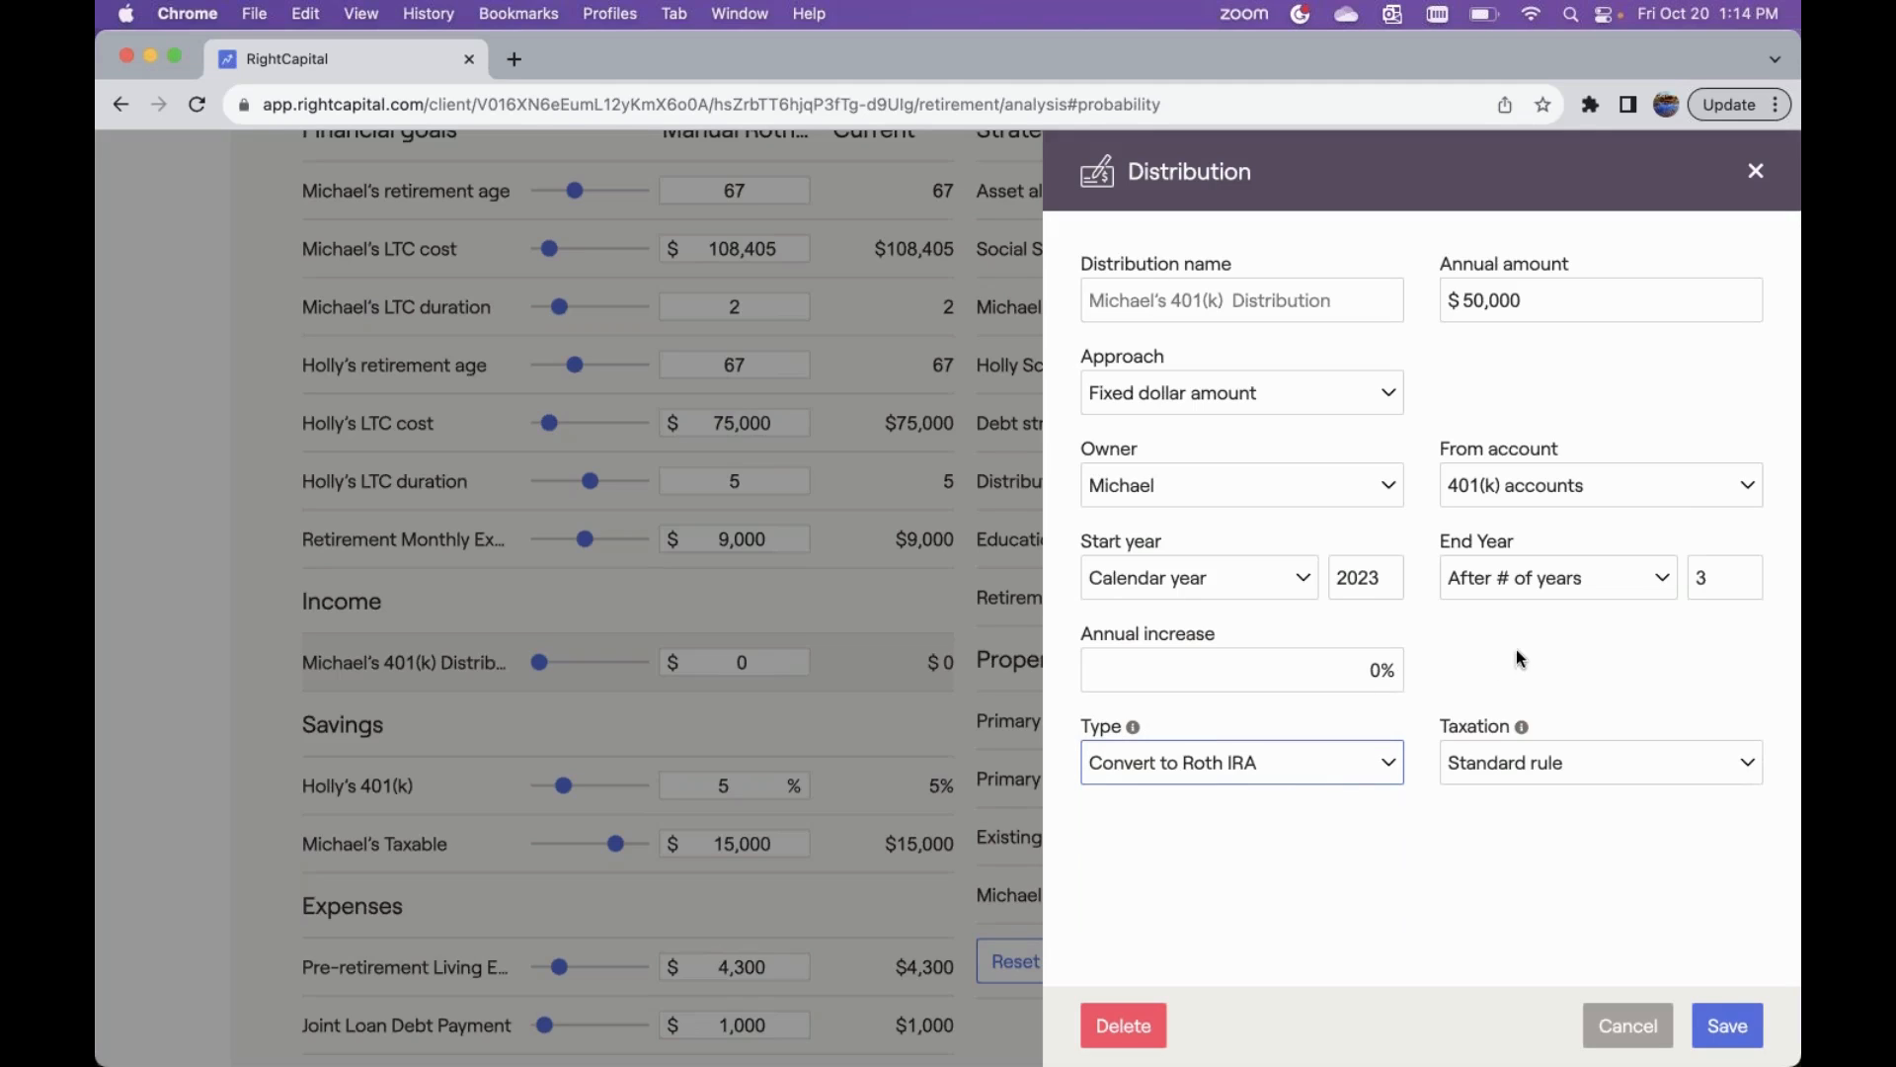
pyautogui.click(1539, 767)
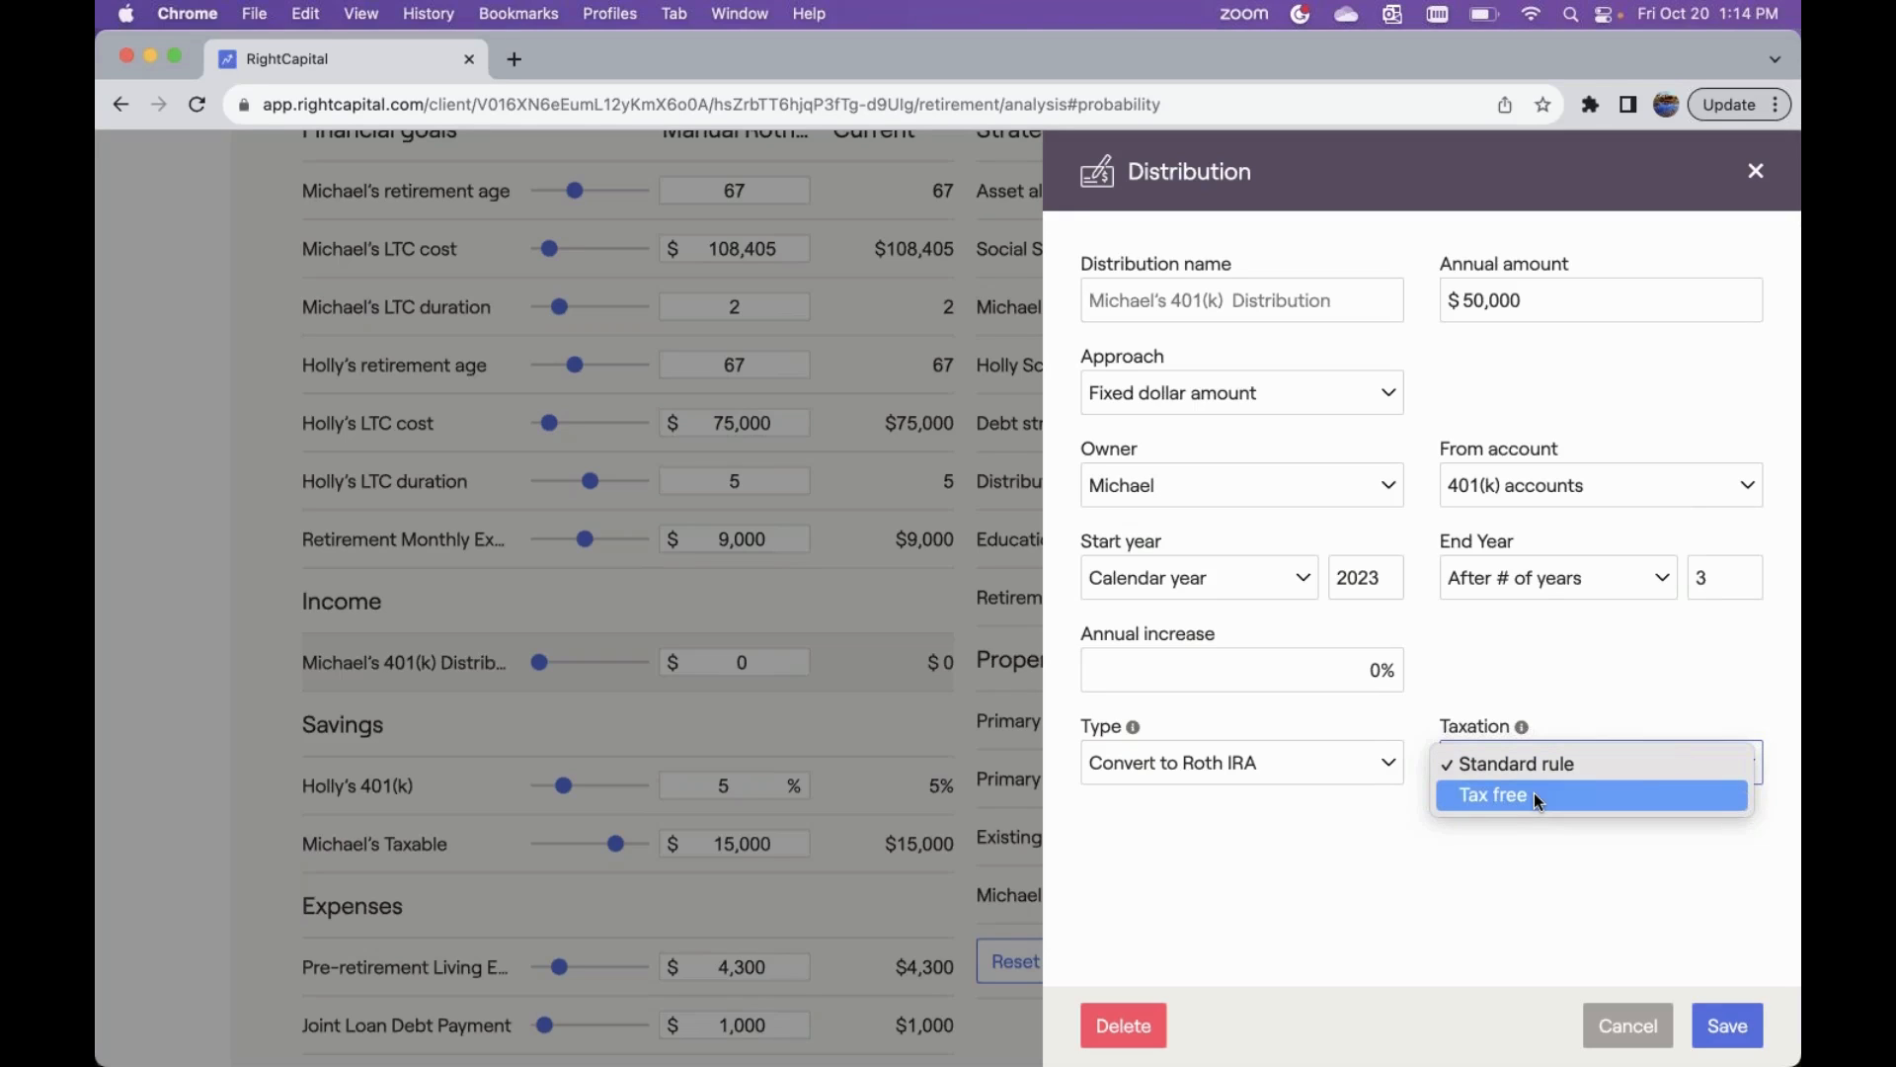
pyautogui.click(1592, 683)
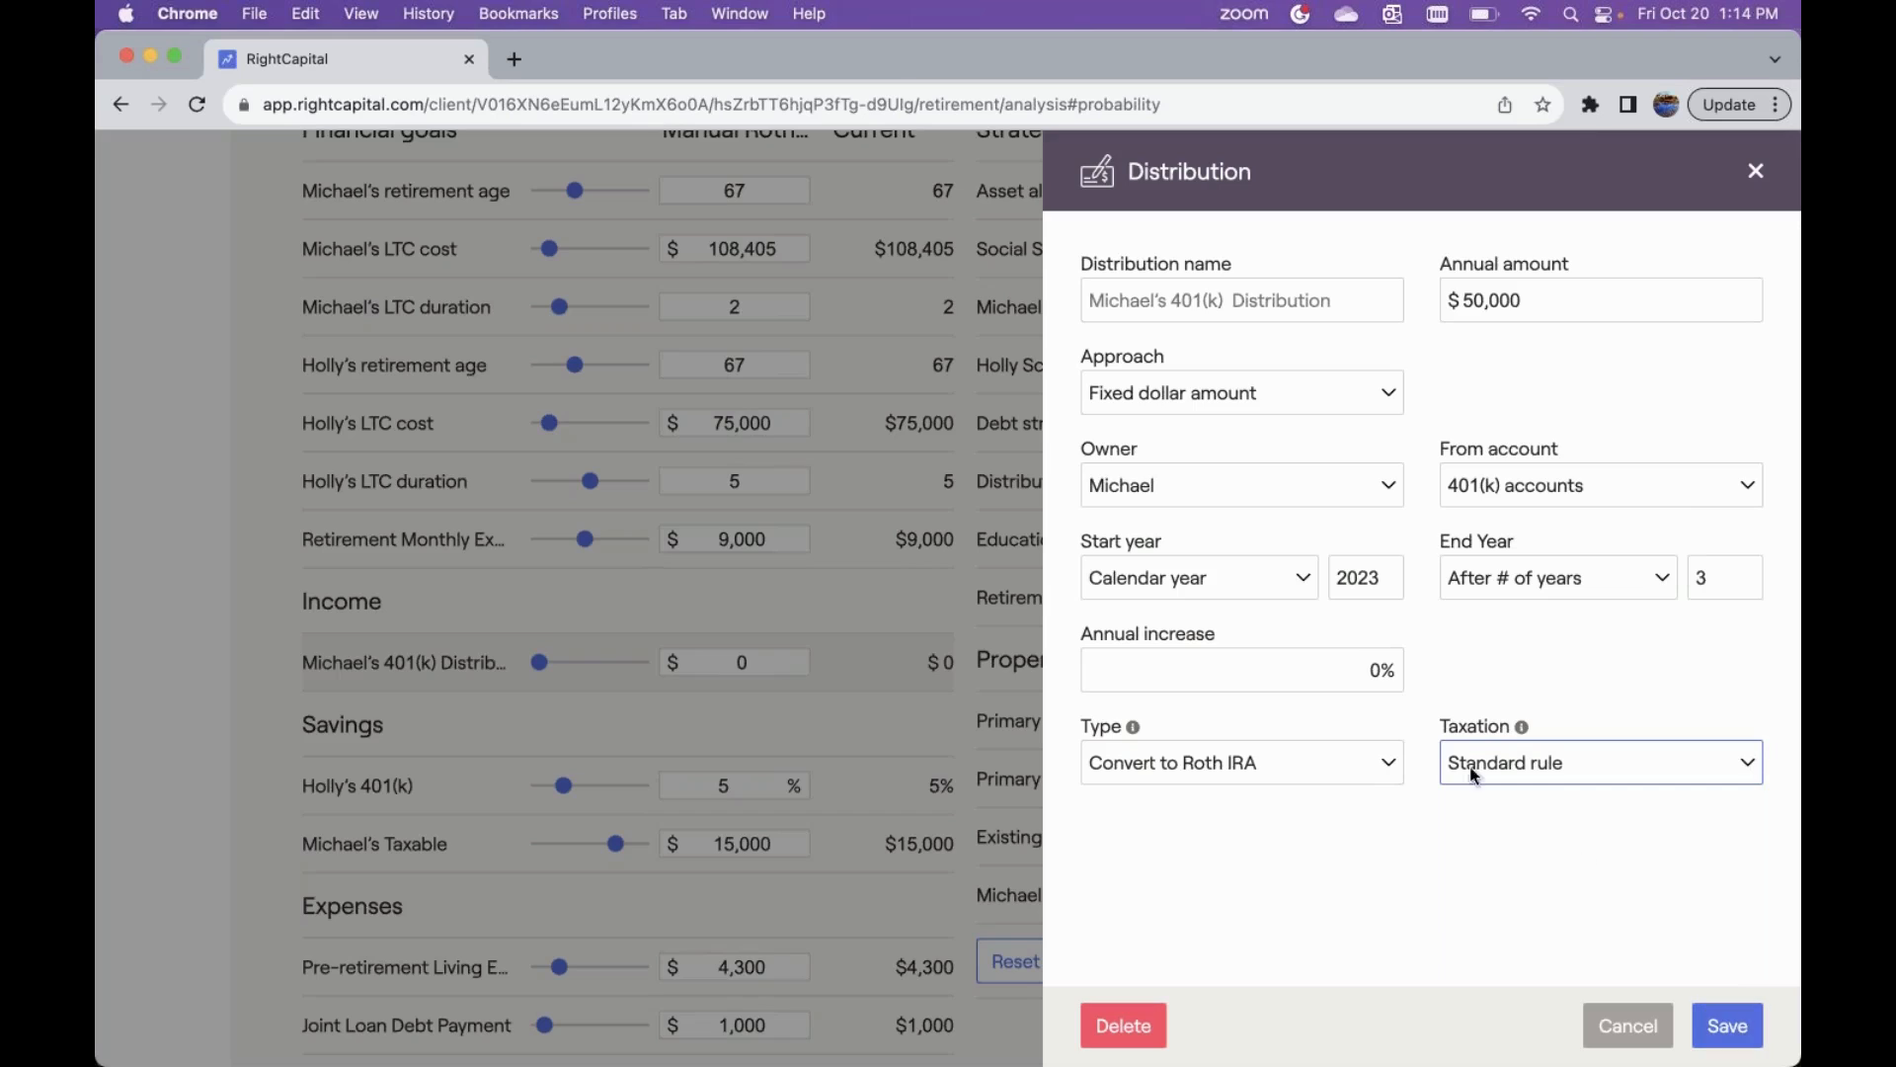
pyautogui.click(1359, 666)
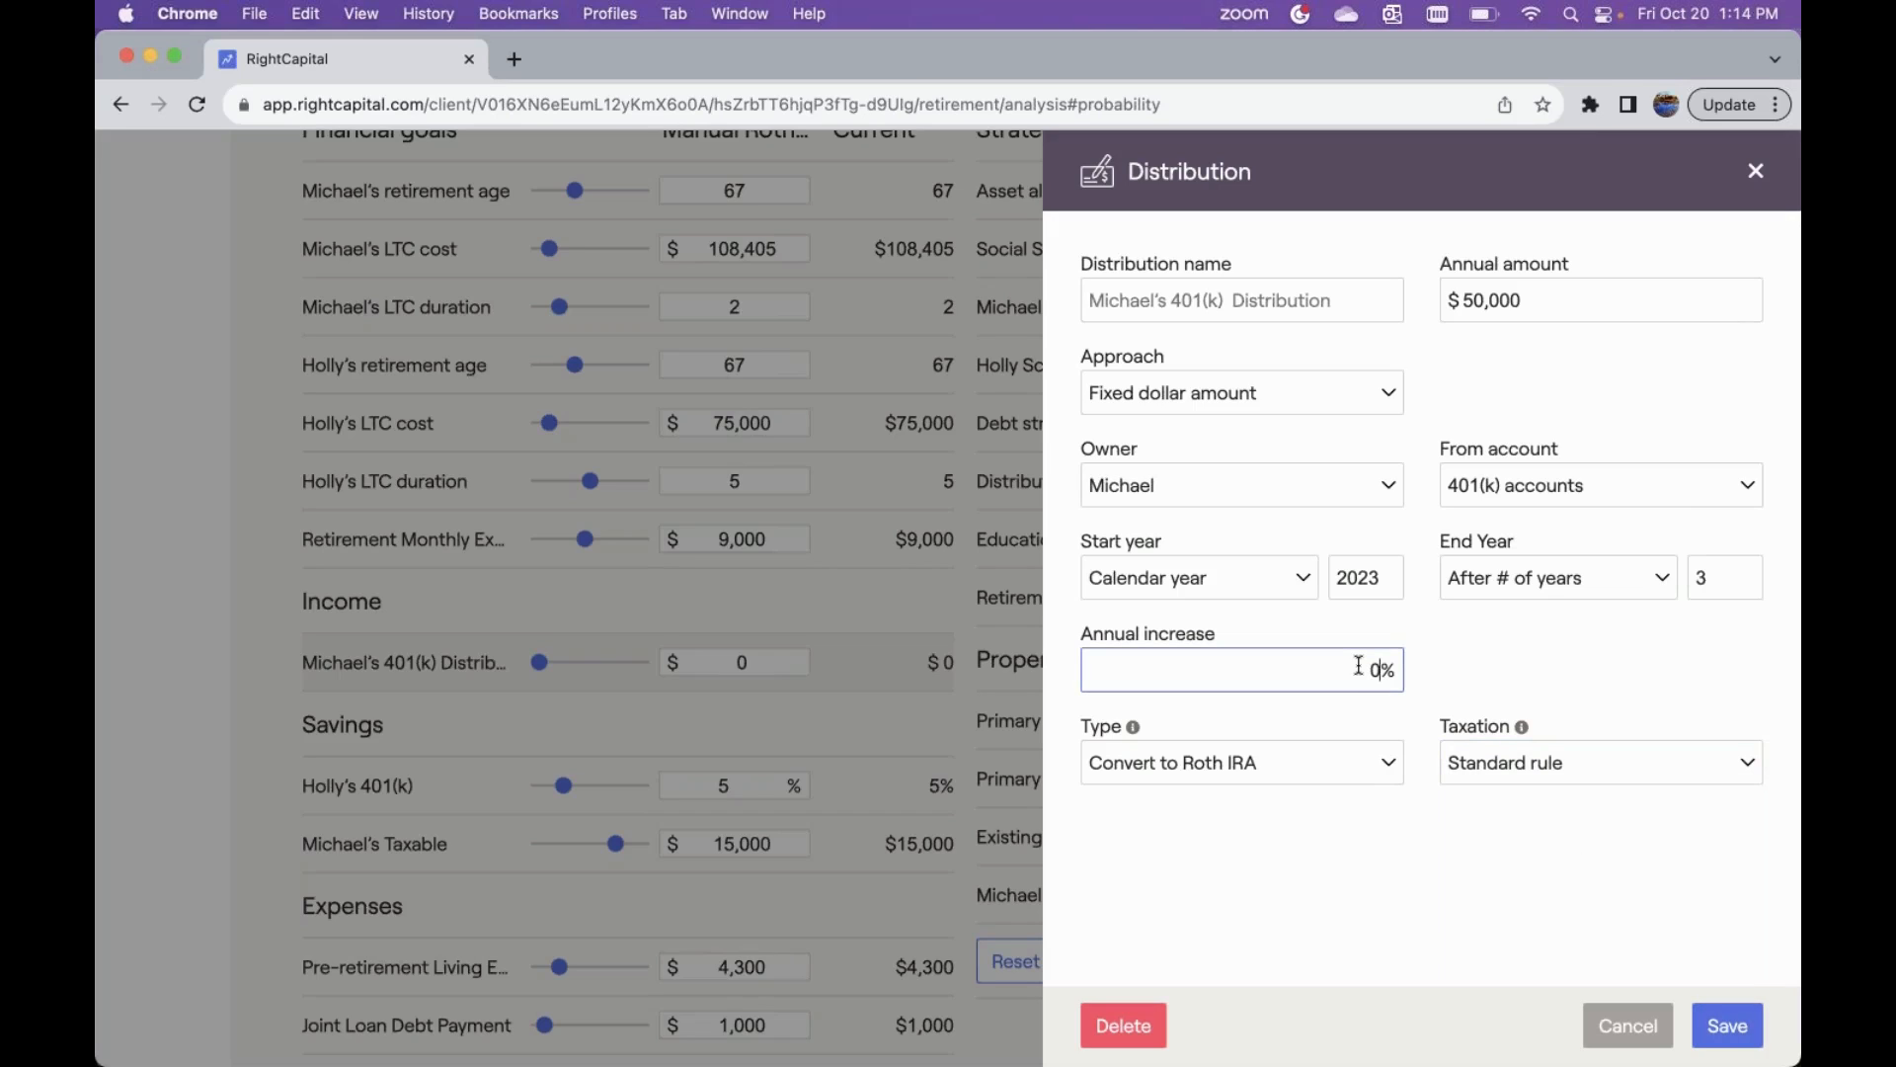
pyautogui.press('BackSpace')
pyautogui.write('6')
pyautogui.click(1714, 1021)
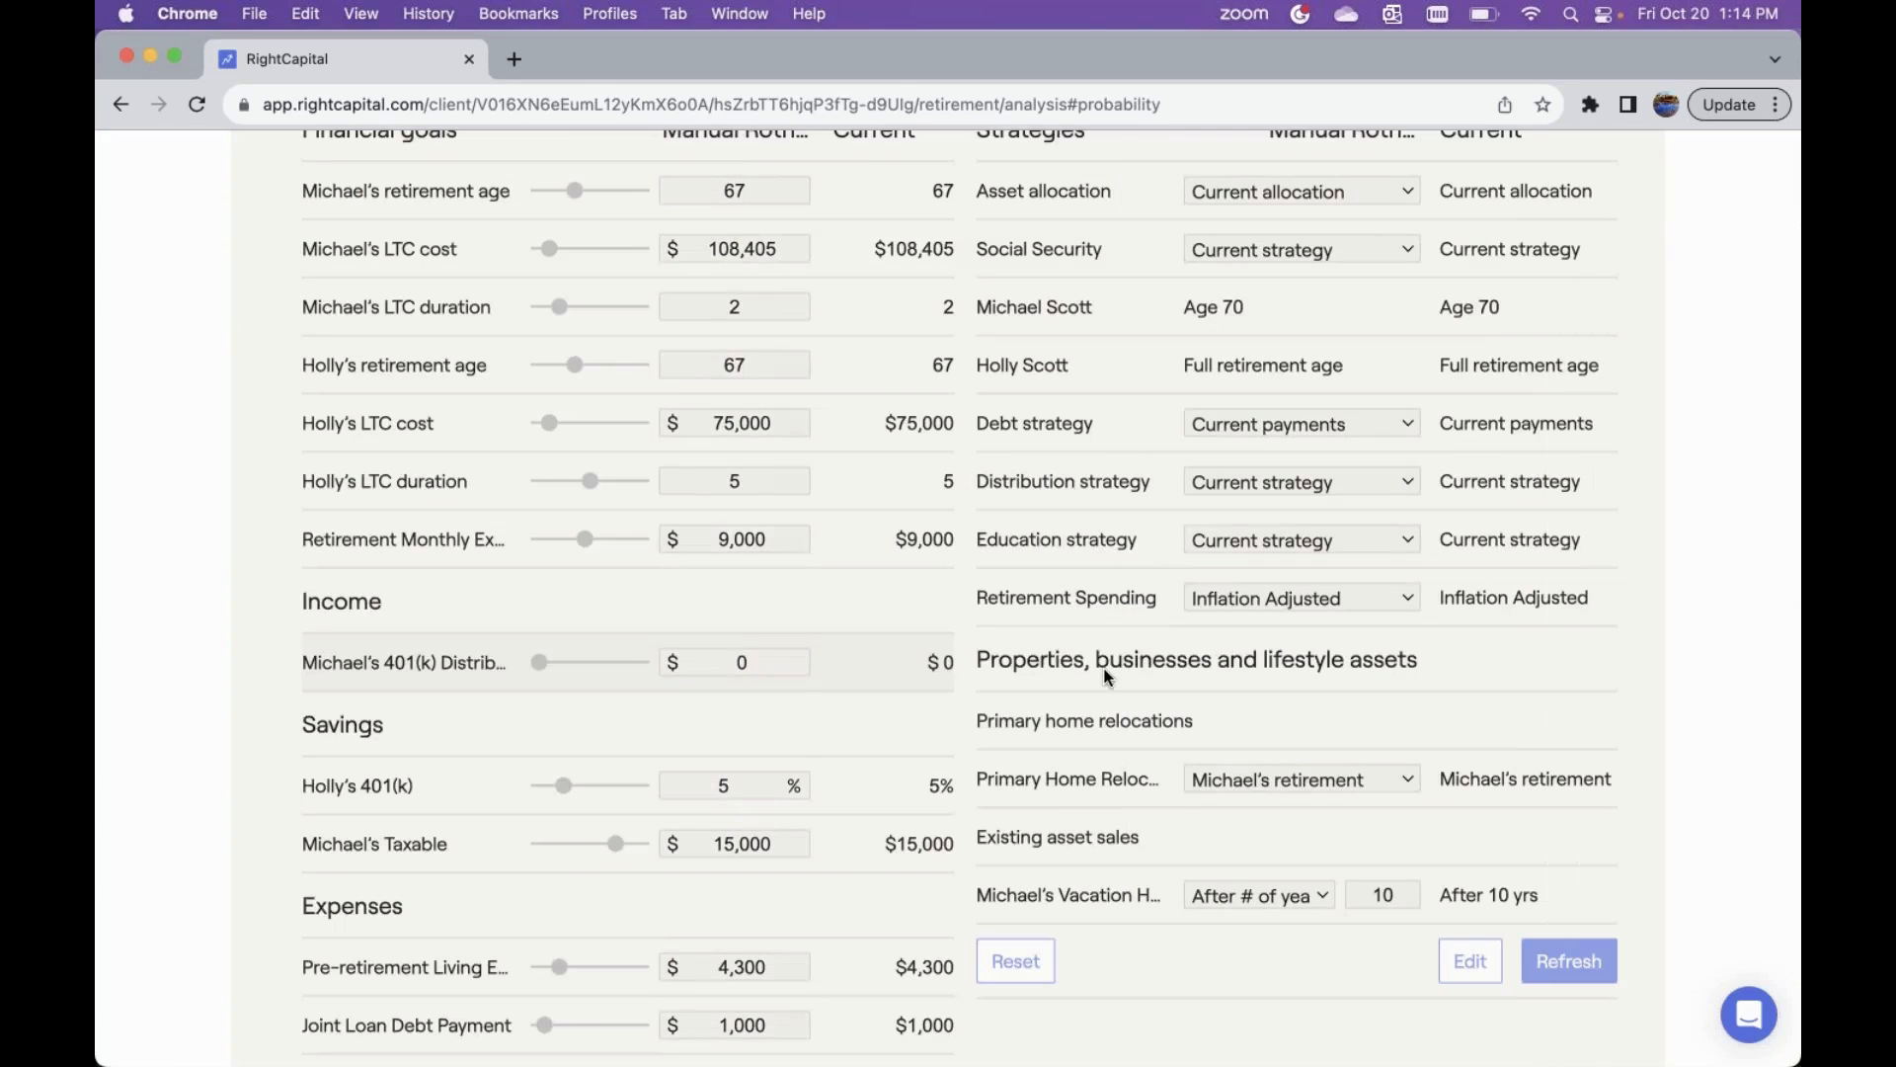
# - Add a second Distribution income item to the action items of the Manual Roth Conversions plan
pyautogui.scroll(3, 954, 676)
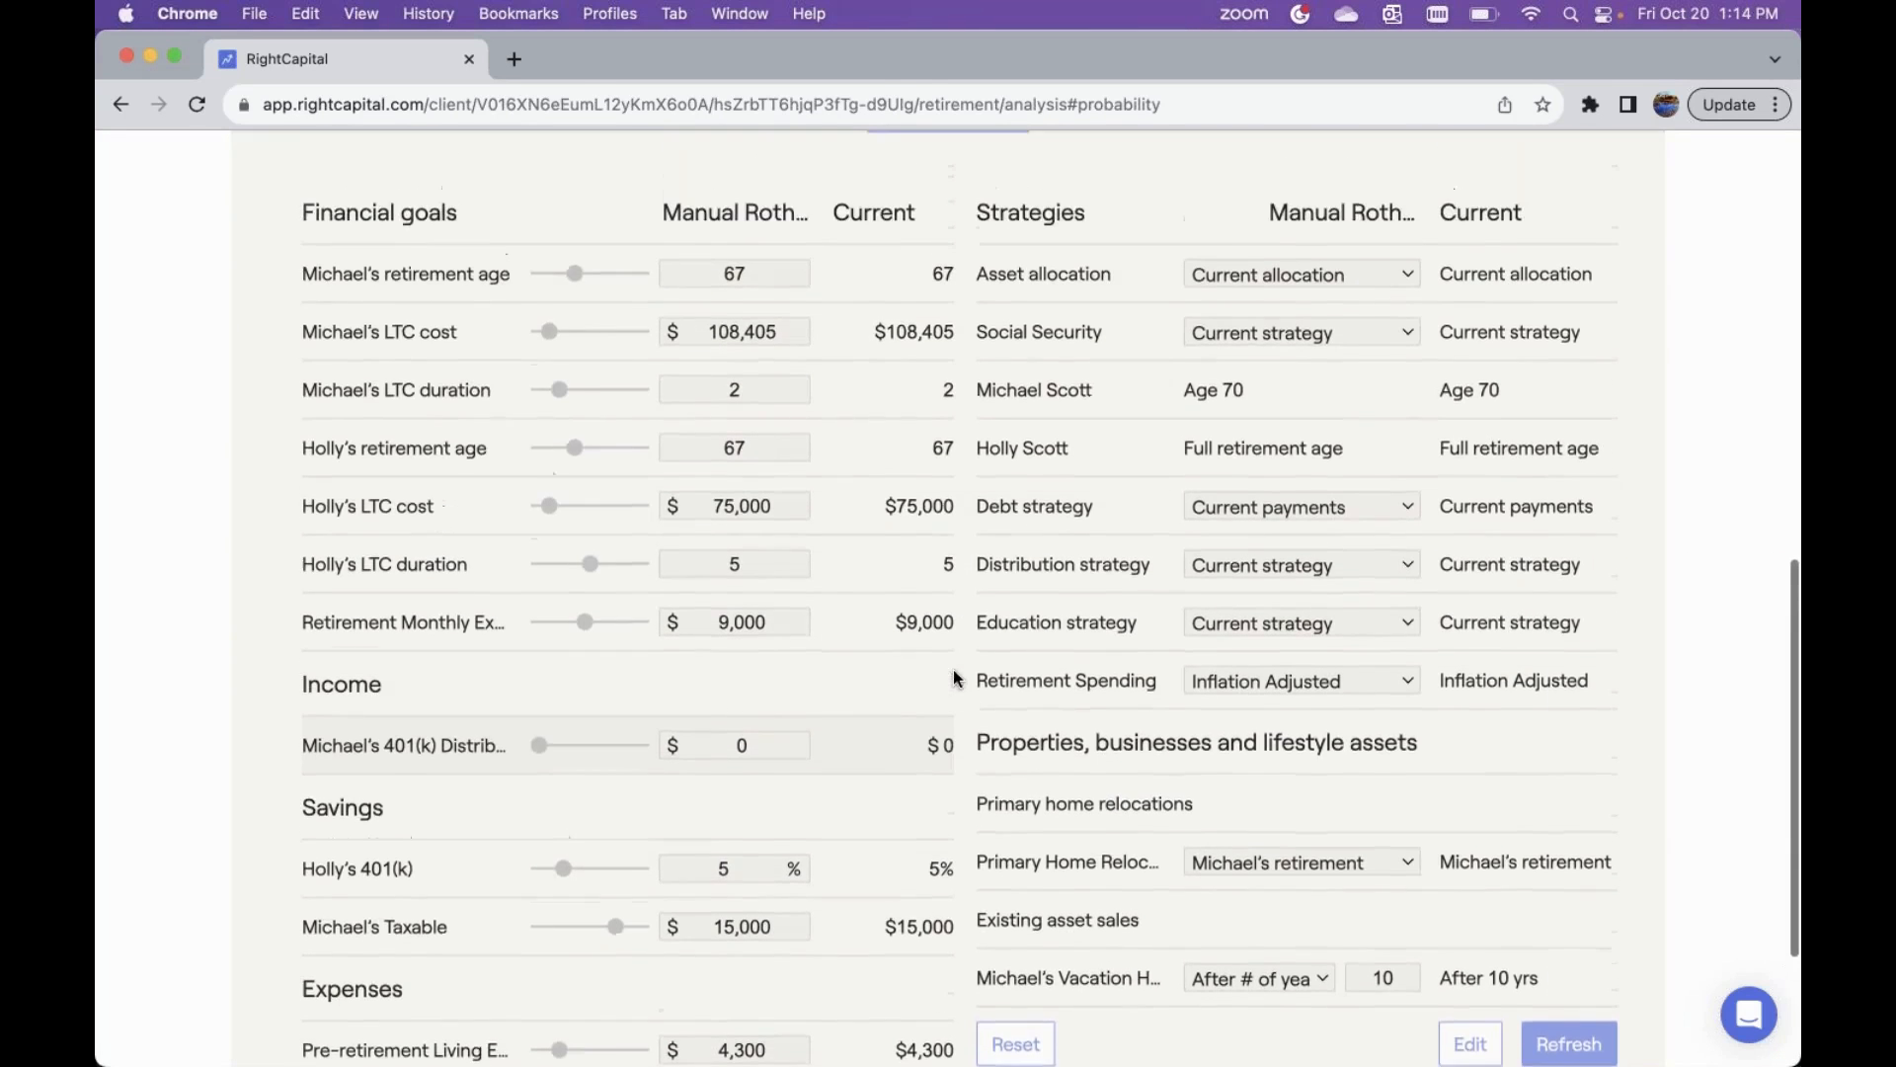
pyautogui.scroll(6, 952, 669)
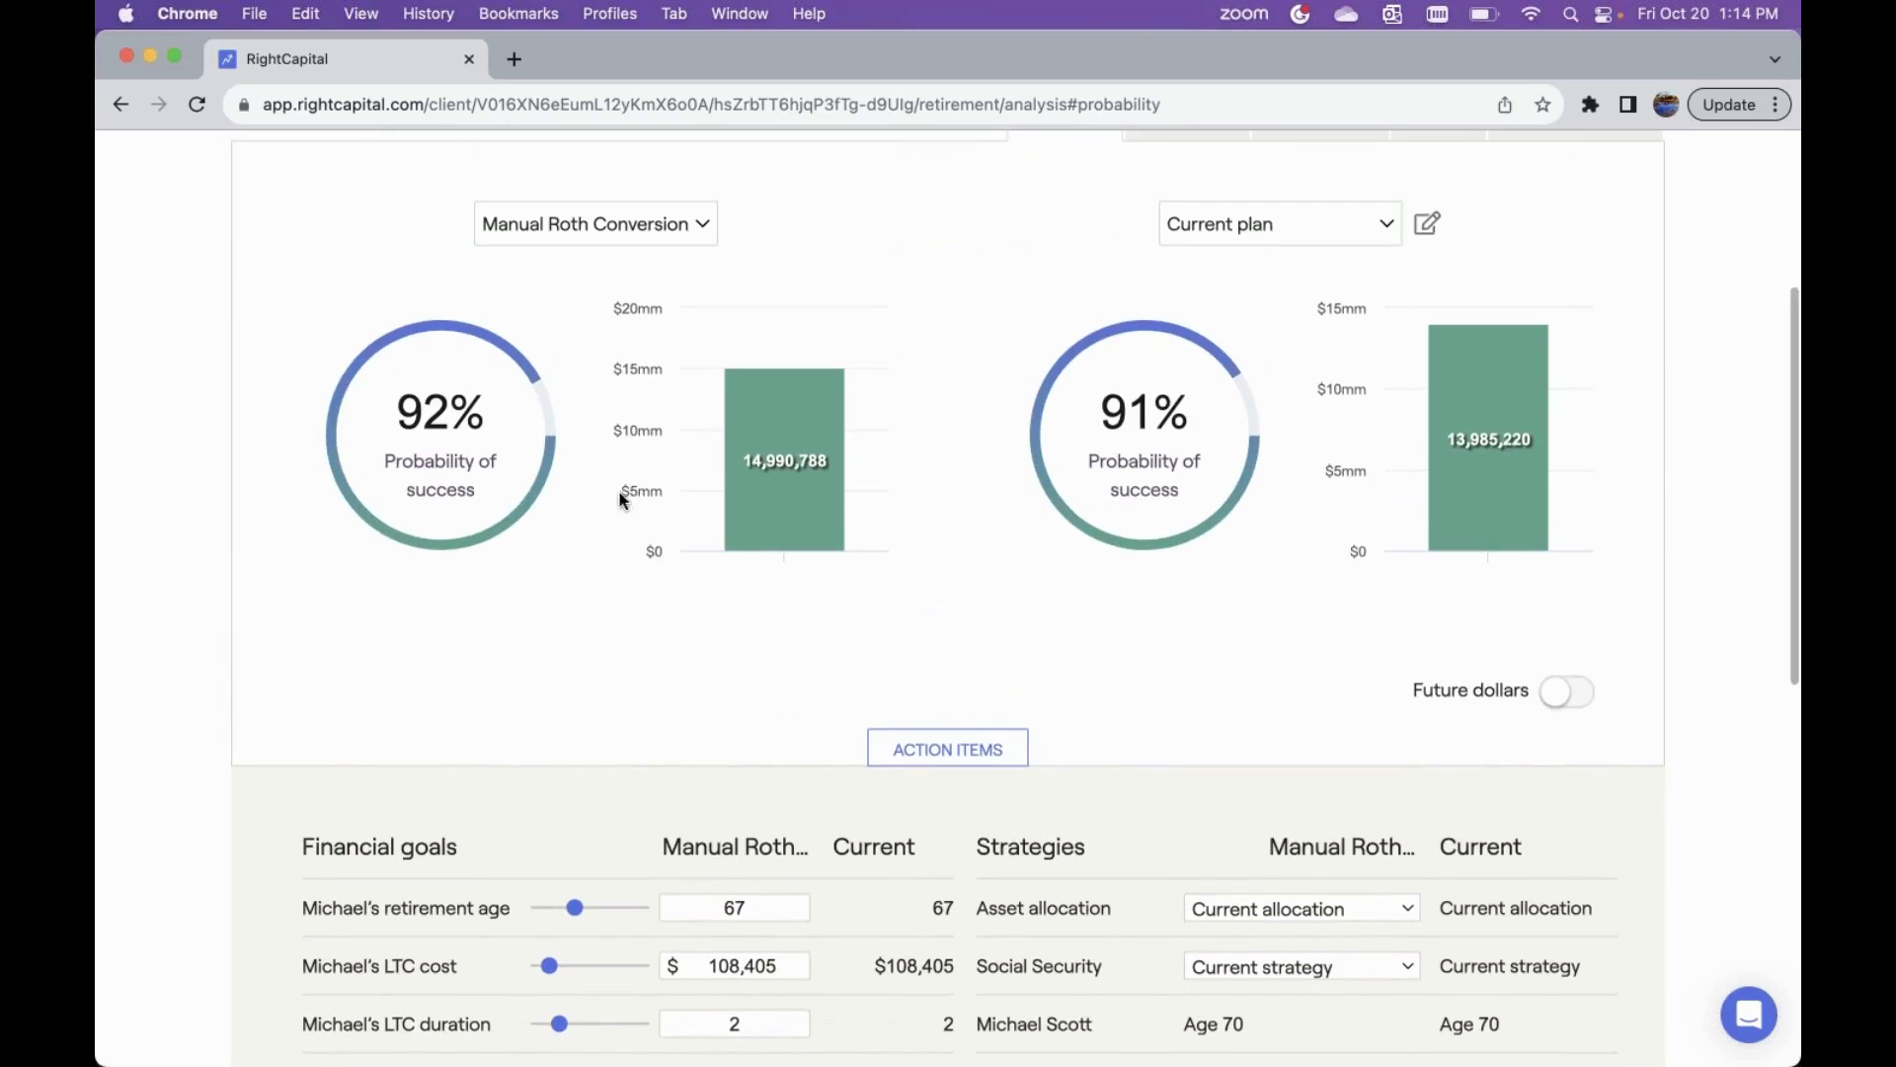
pyautogui.scroll(-9, 1069, 689)
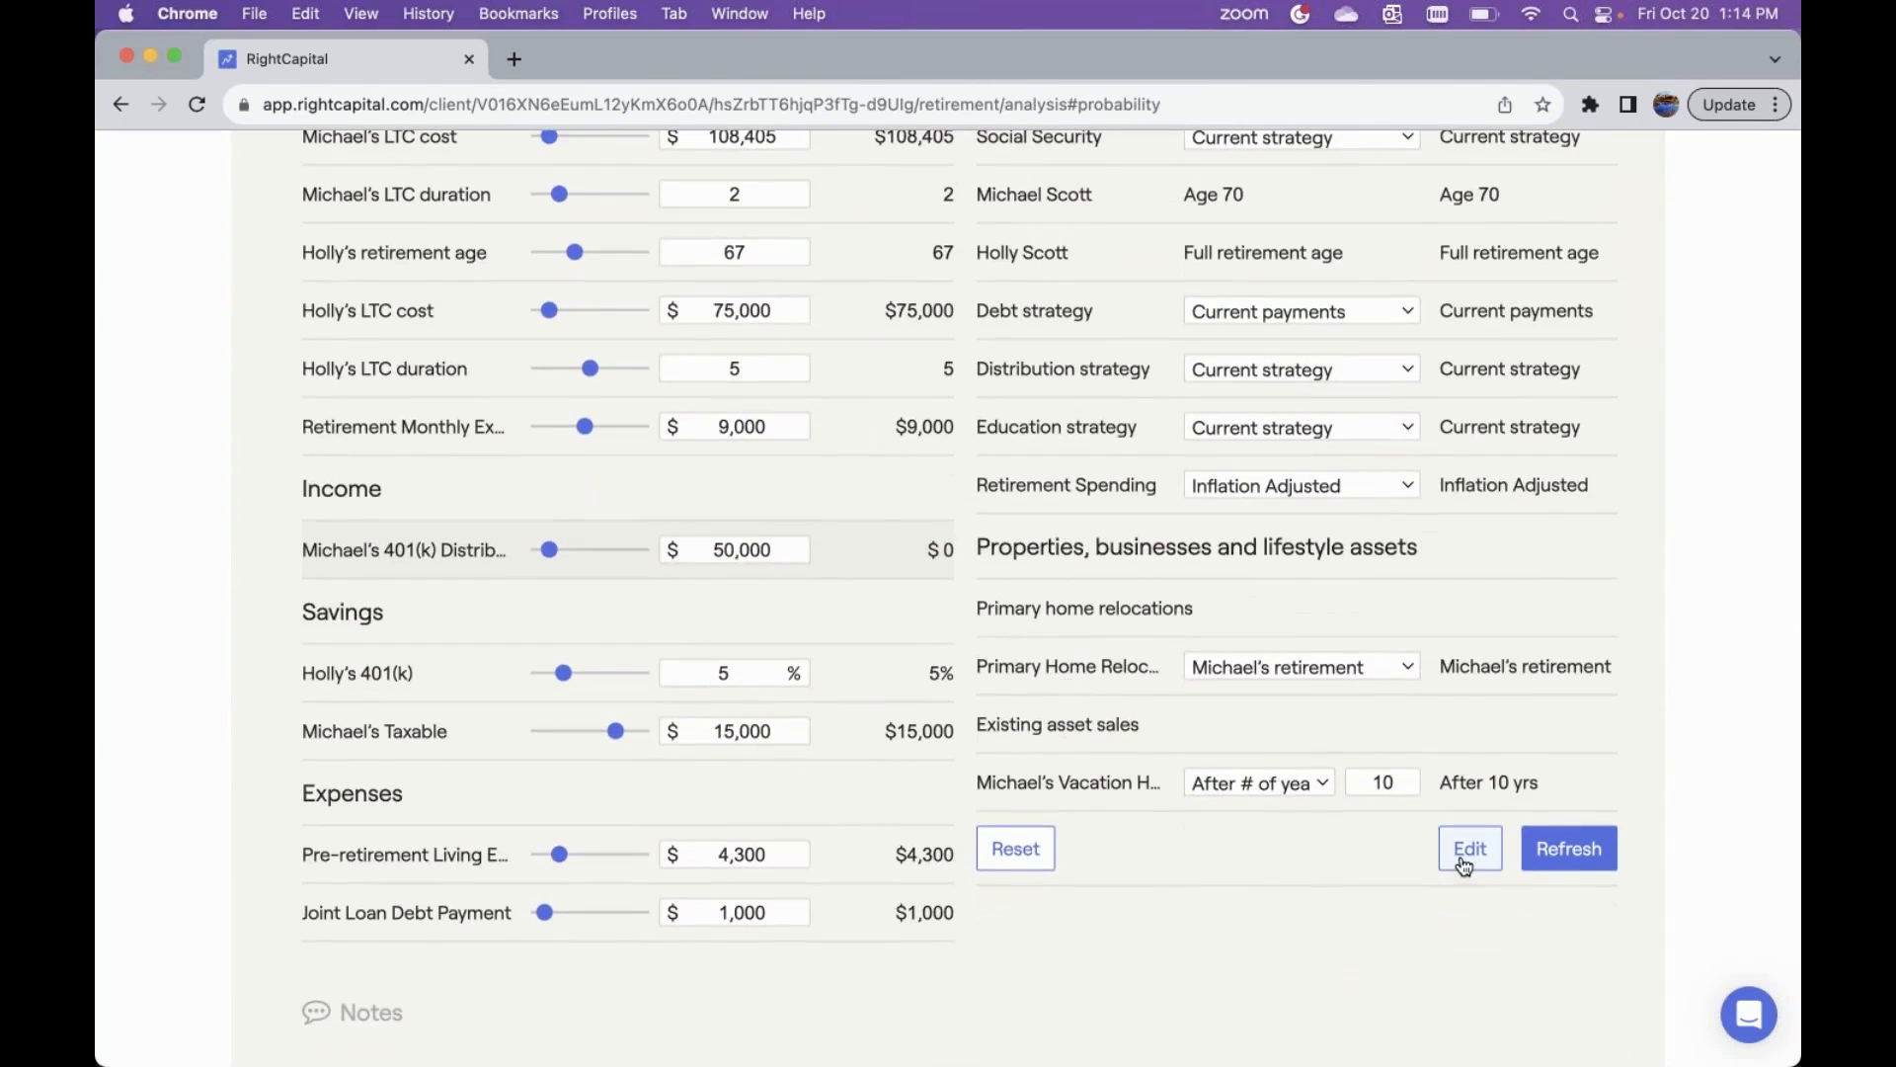
pyautogui.click(1470, 850)
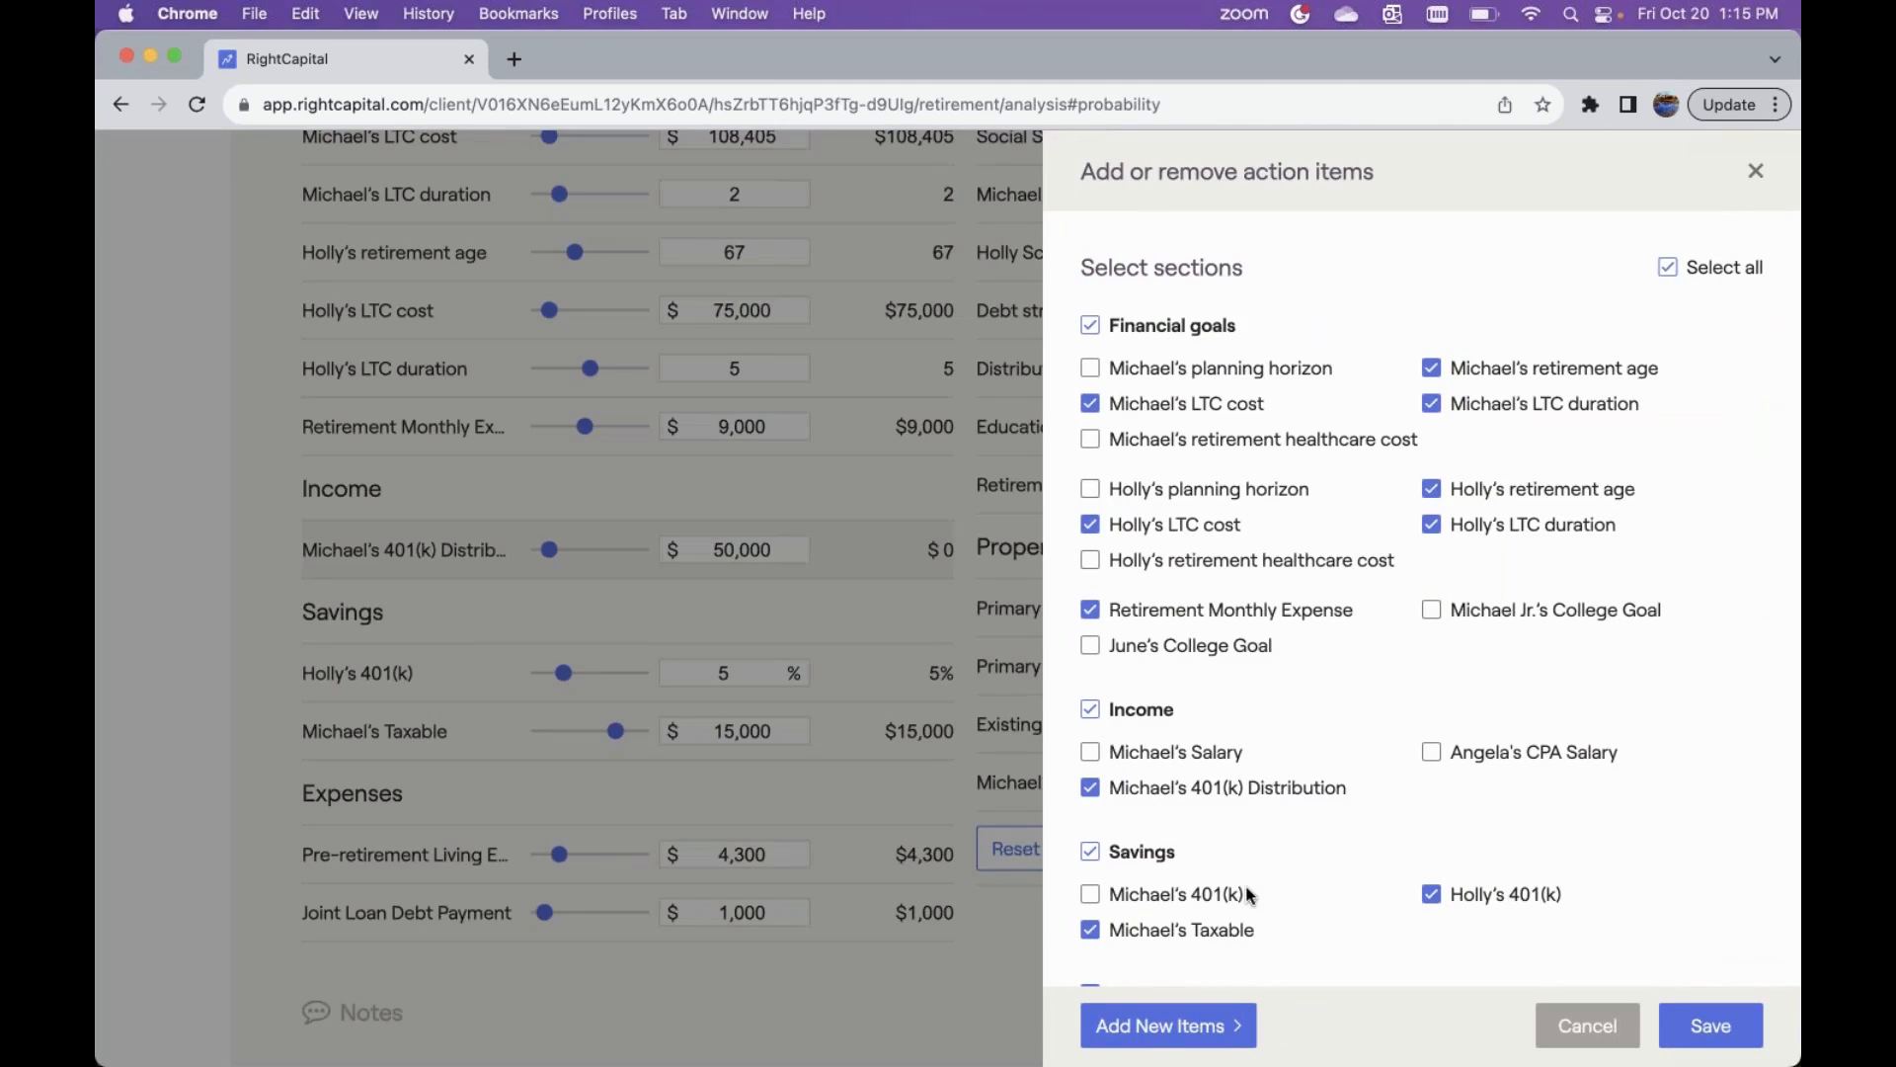
pyautogui.click(1190, 1027)
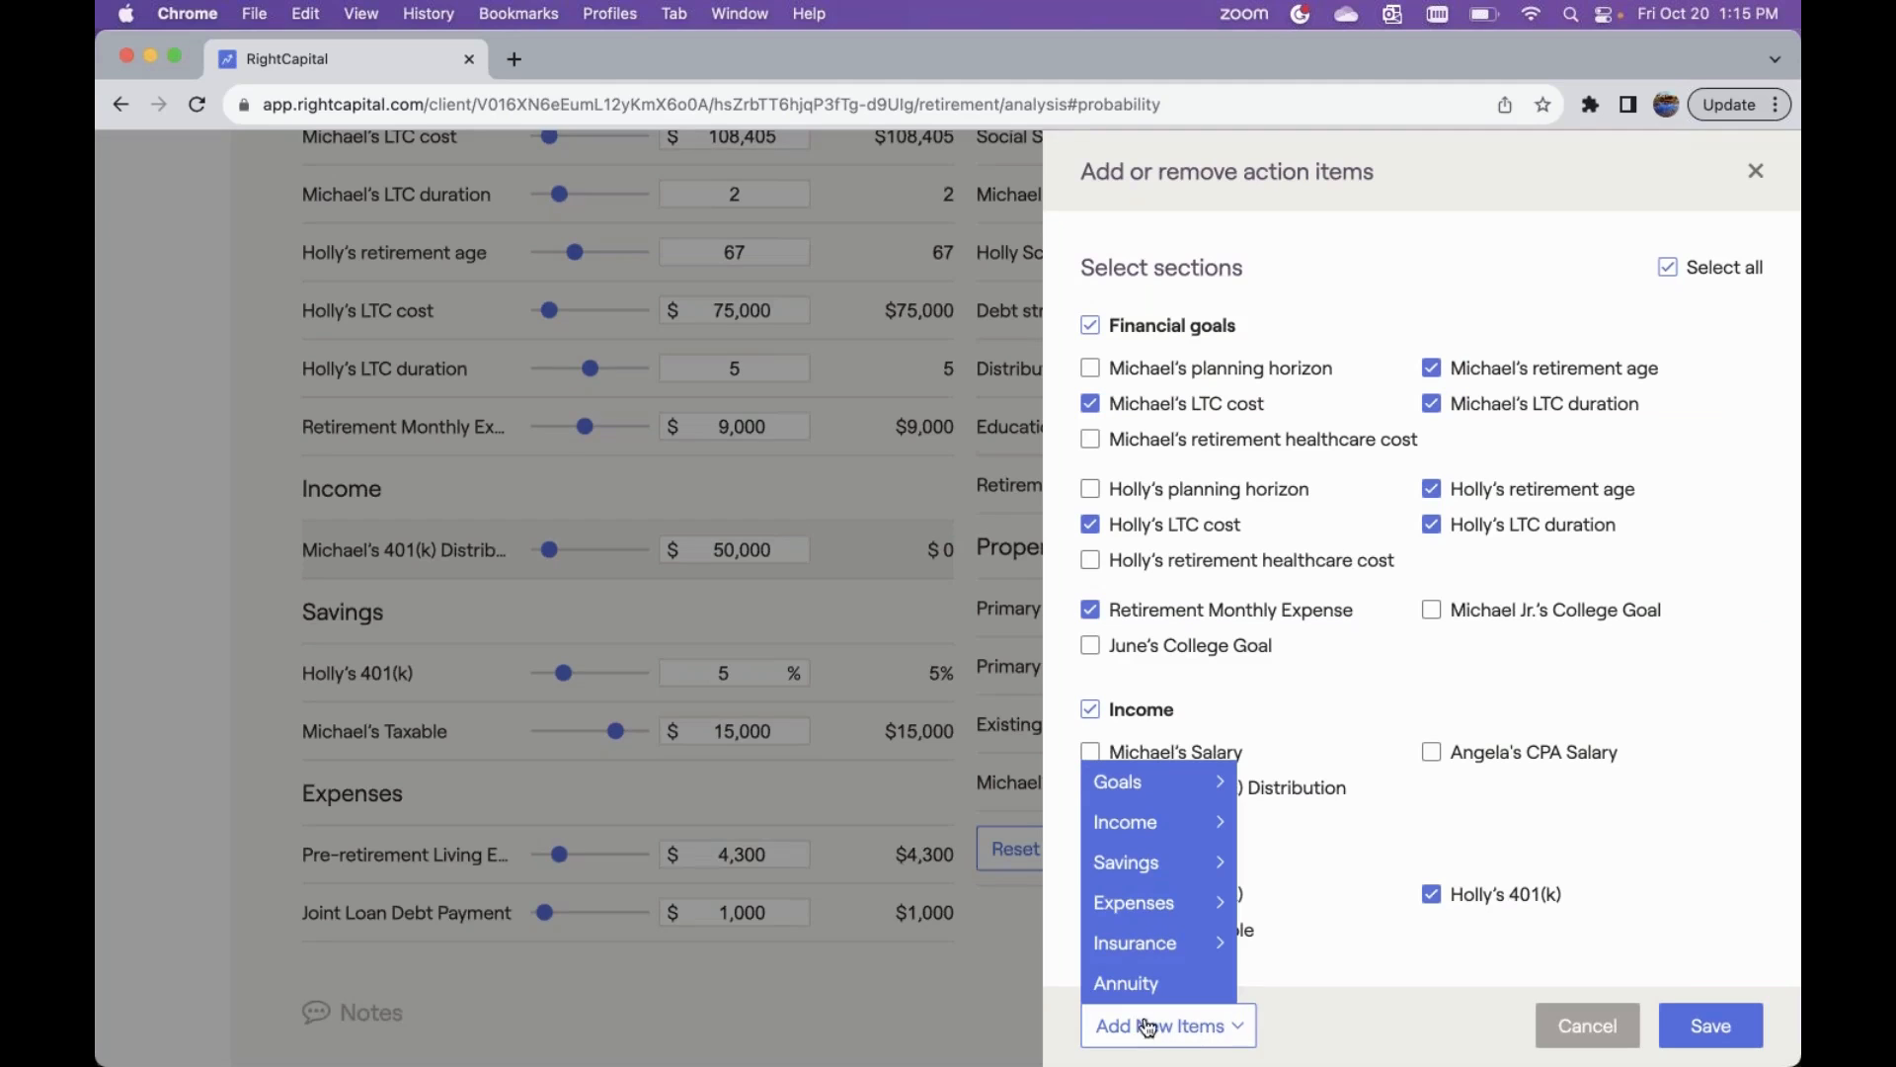
pyautogui.moveTo(1154, 830)
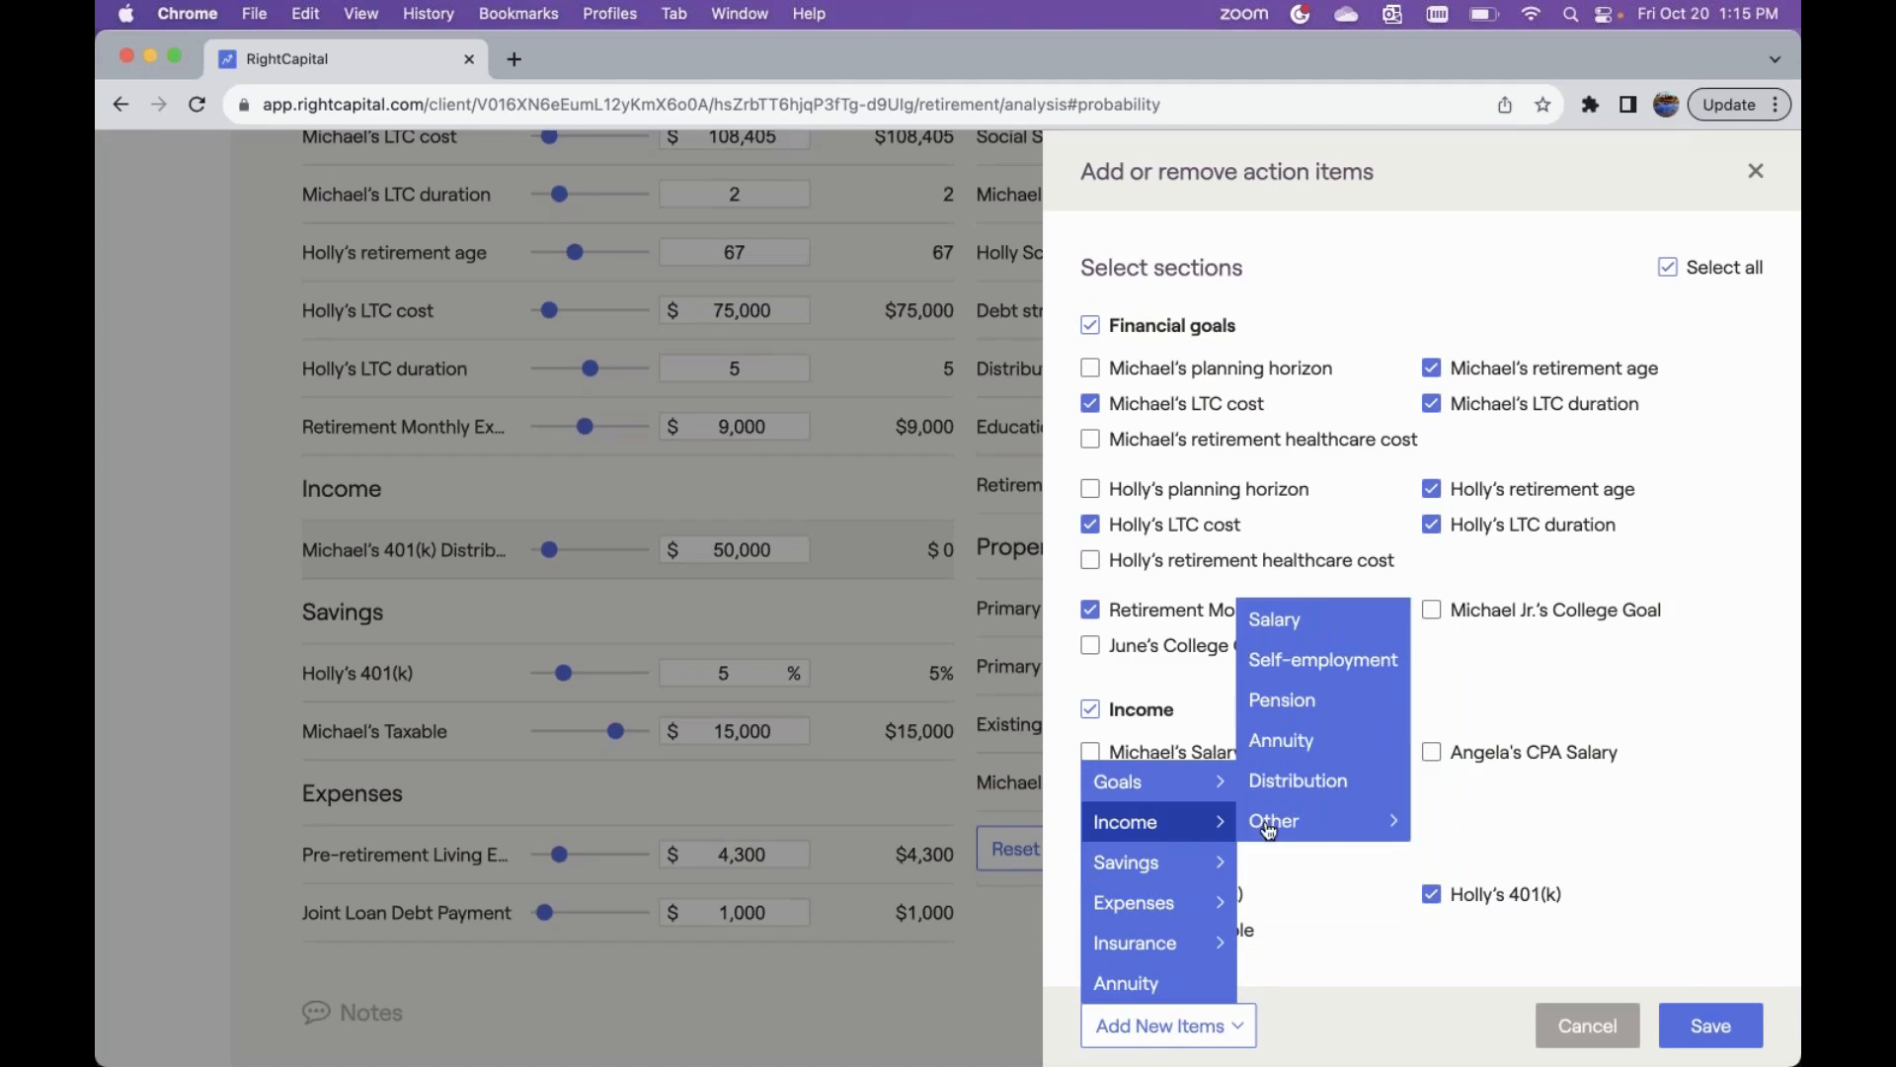
pyautogui.click(1335, 779)
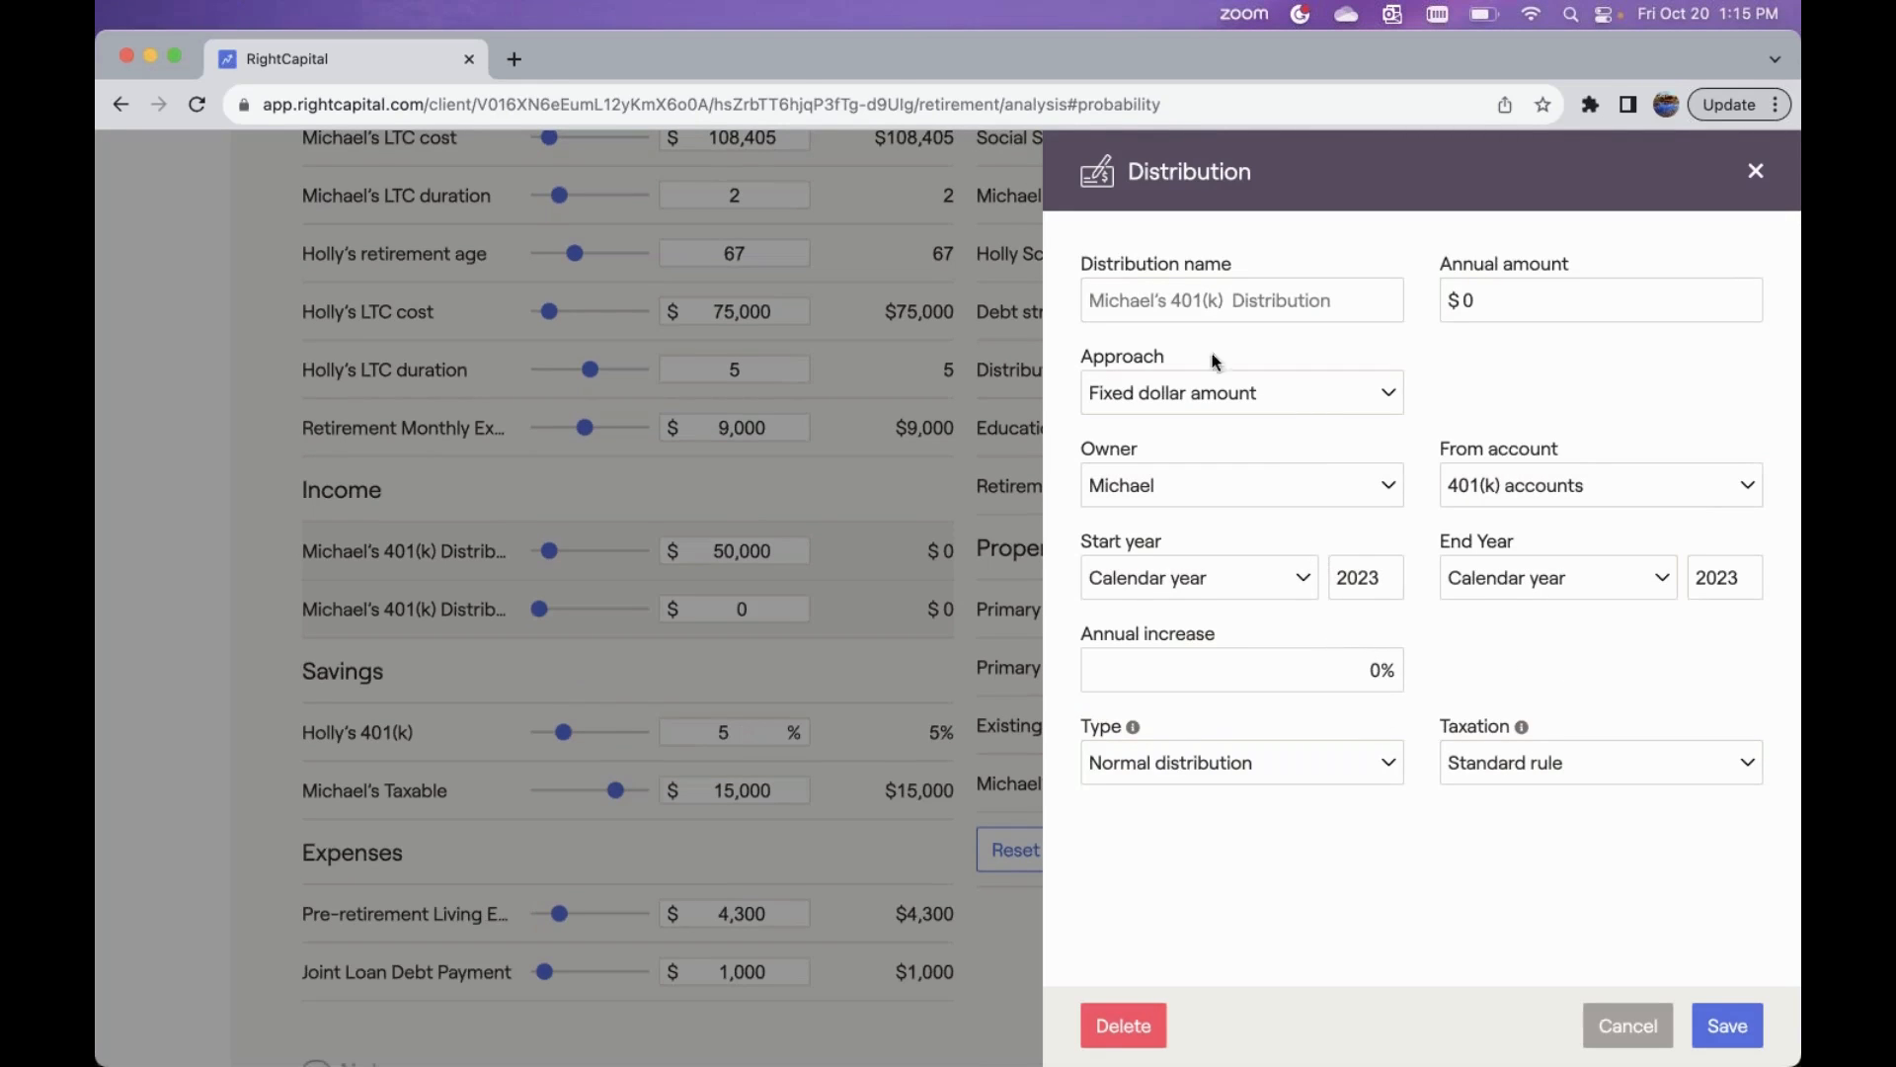
# - Set the second distribution's annual amount to $50,000 as a fixed dollar amount and assign the spouse as owner
pyautogui.click(1520, 292)
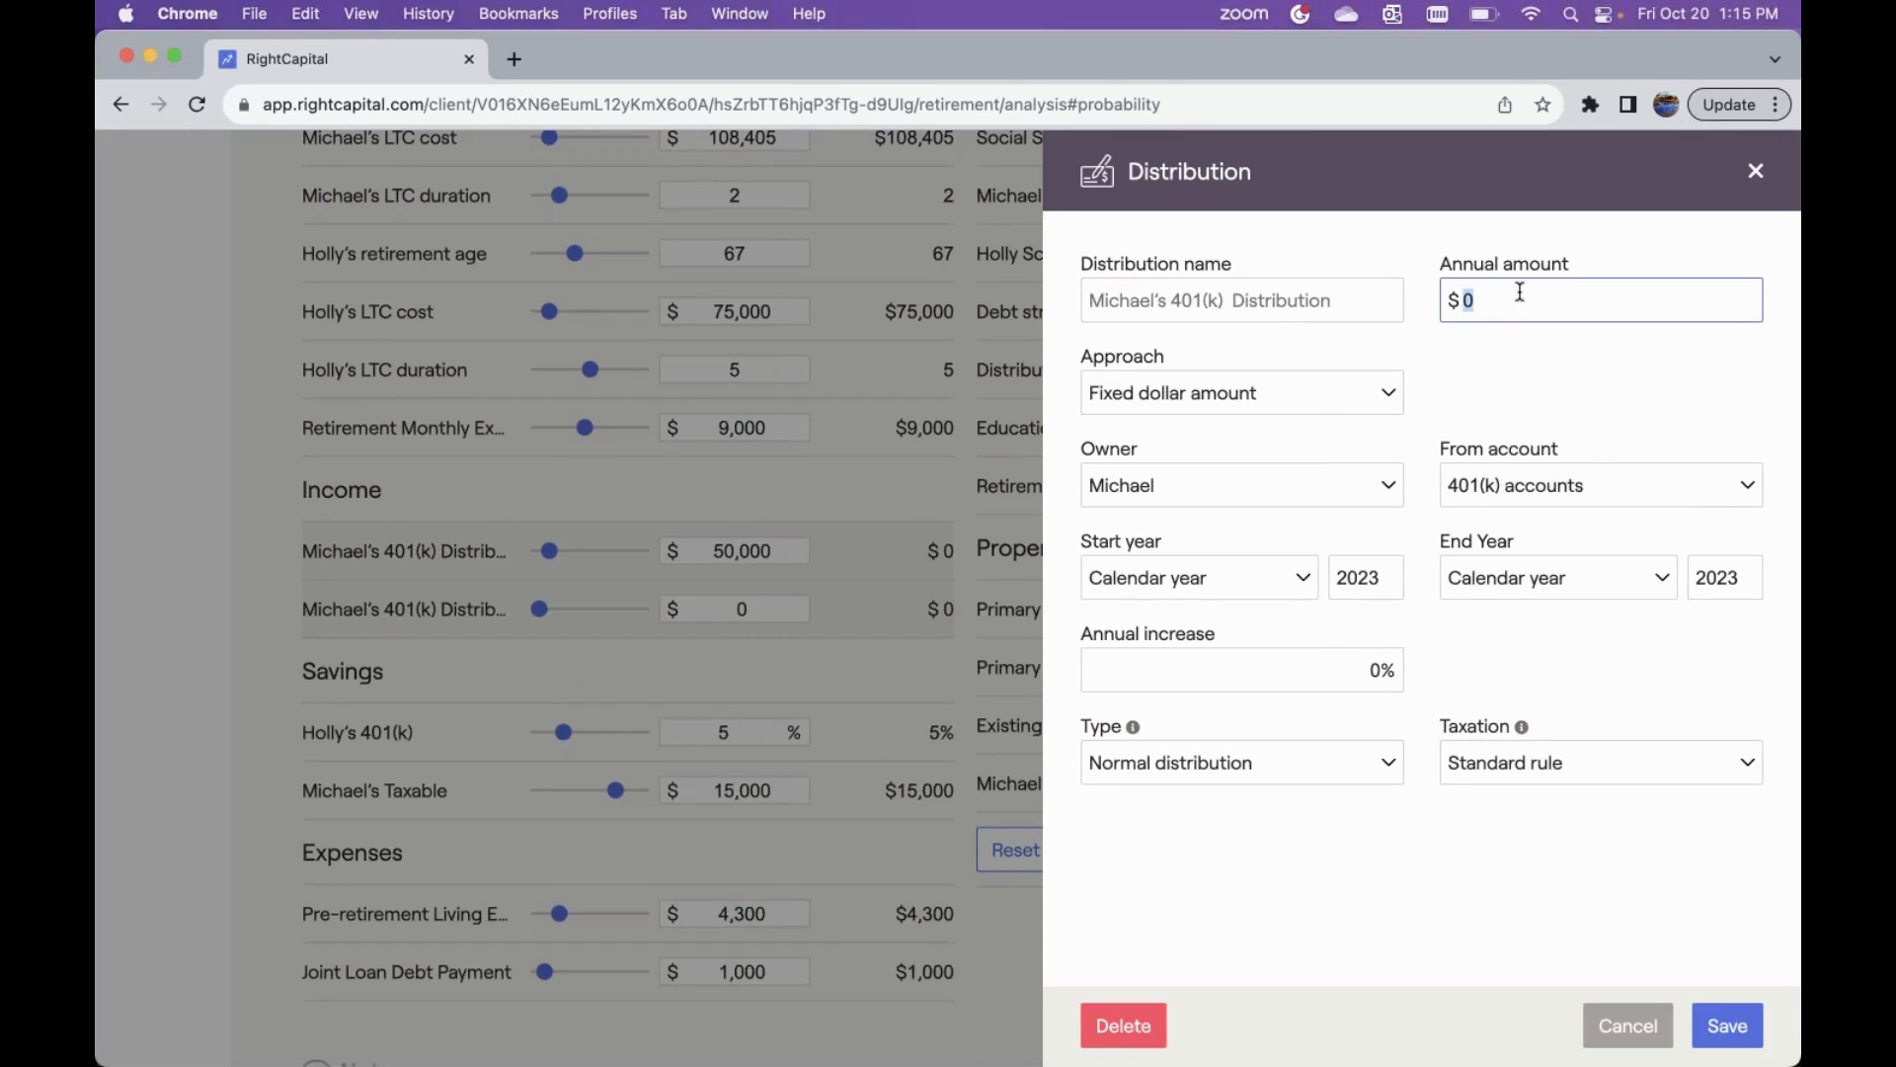
pyautogui.write('500000')
pyautogui.click(1164, 406)
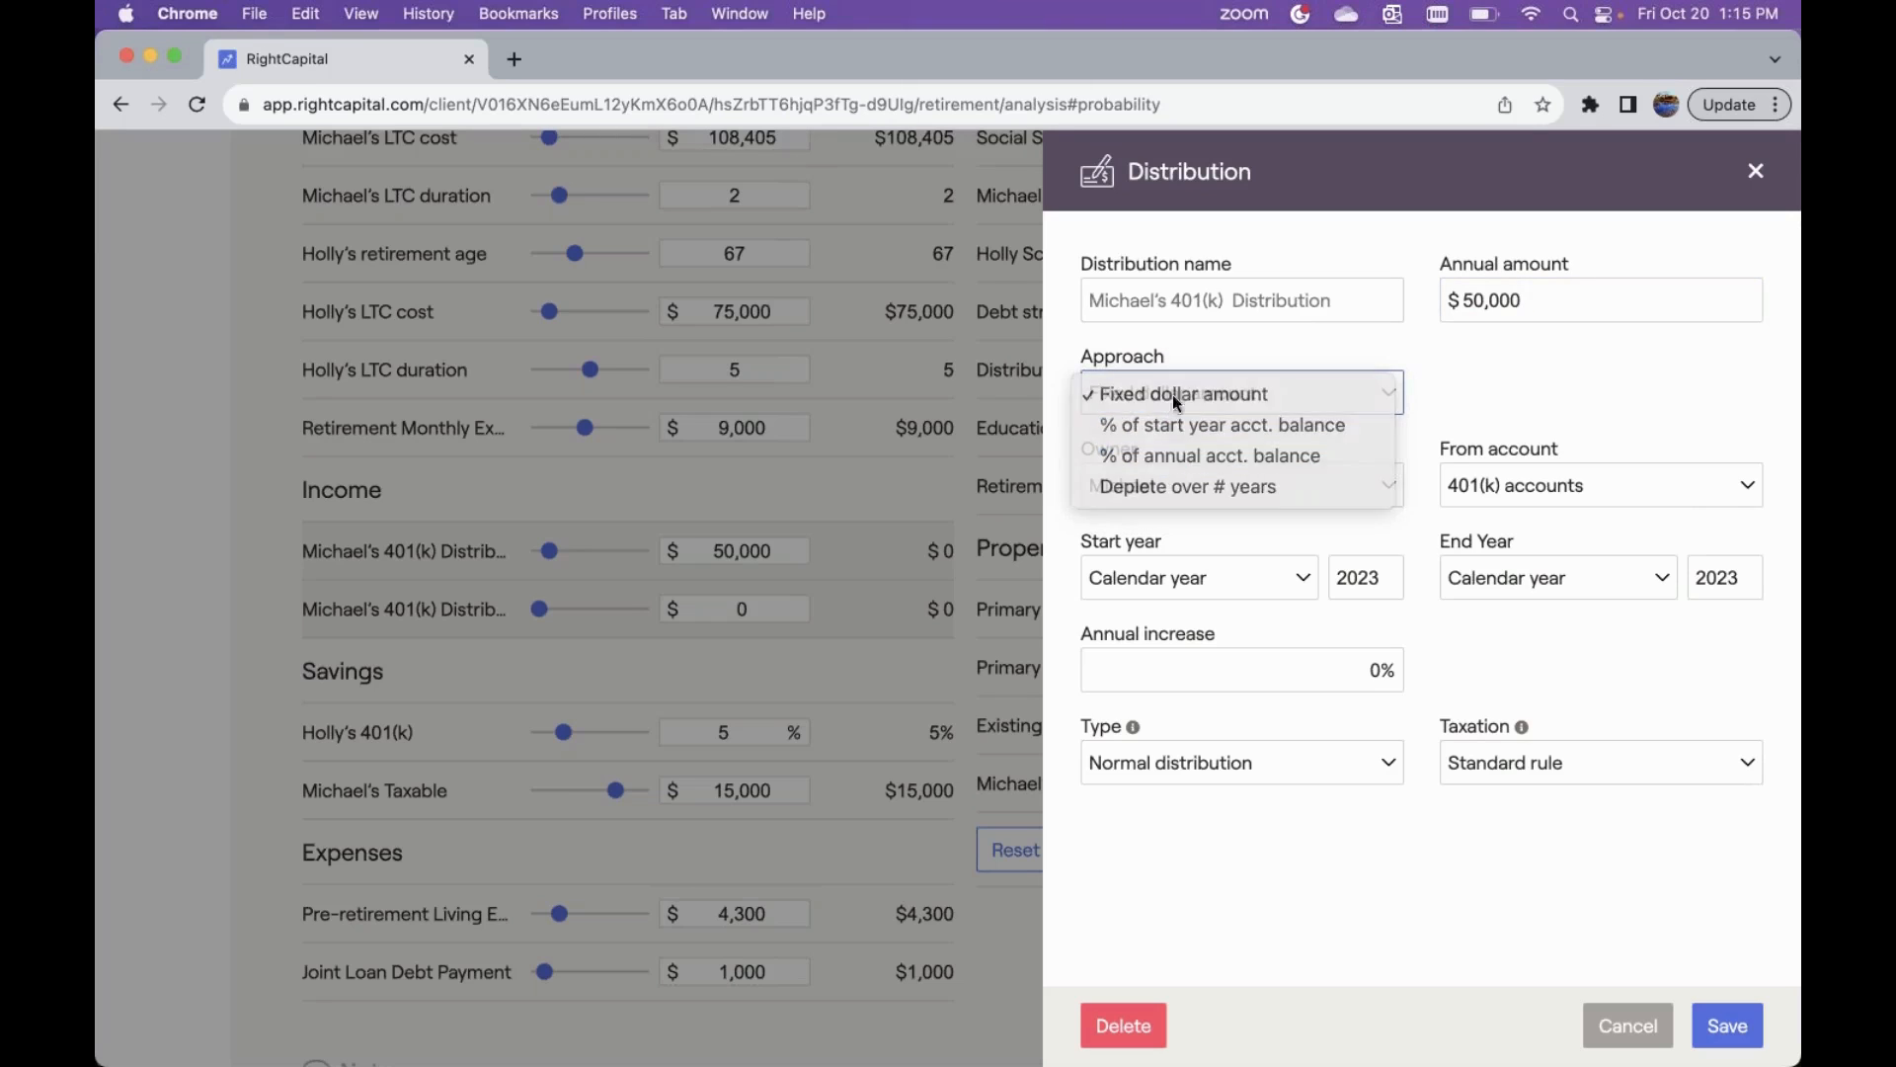
pyautogui.click(1171, 394)
pyautogui.click(1154, 492)
pyautogui.click(1160, 520)
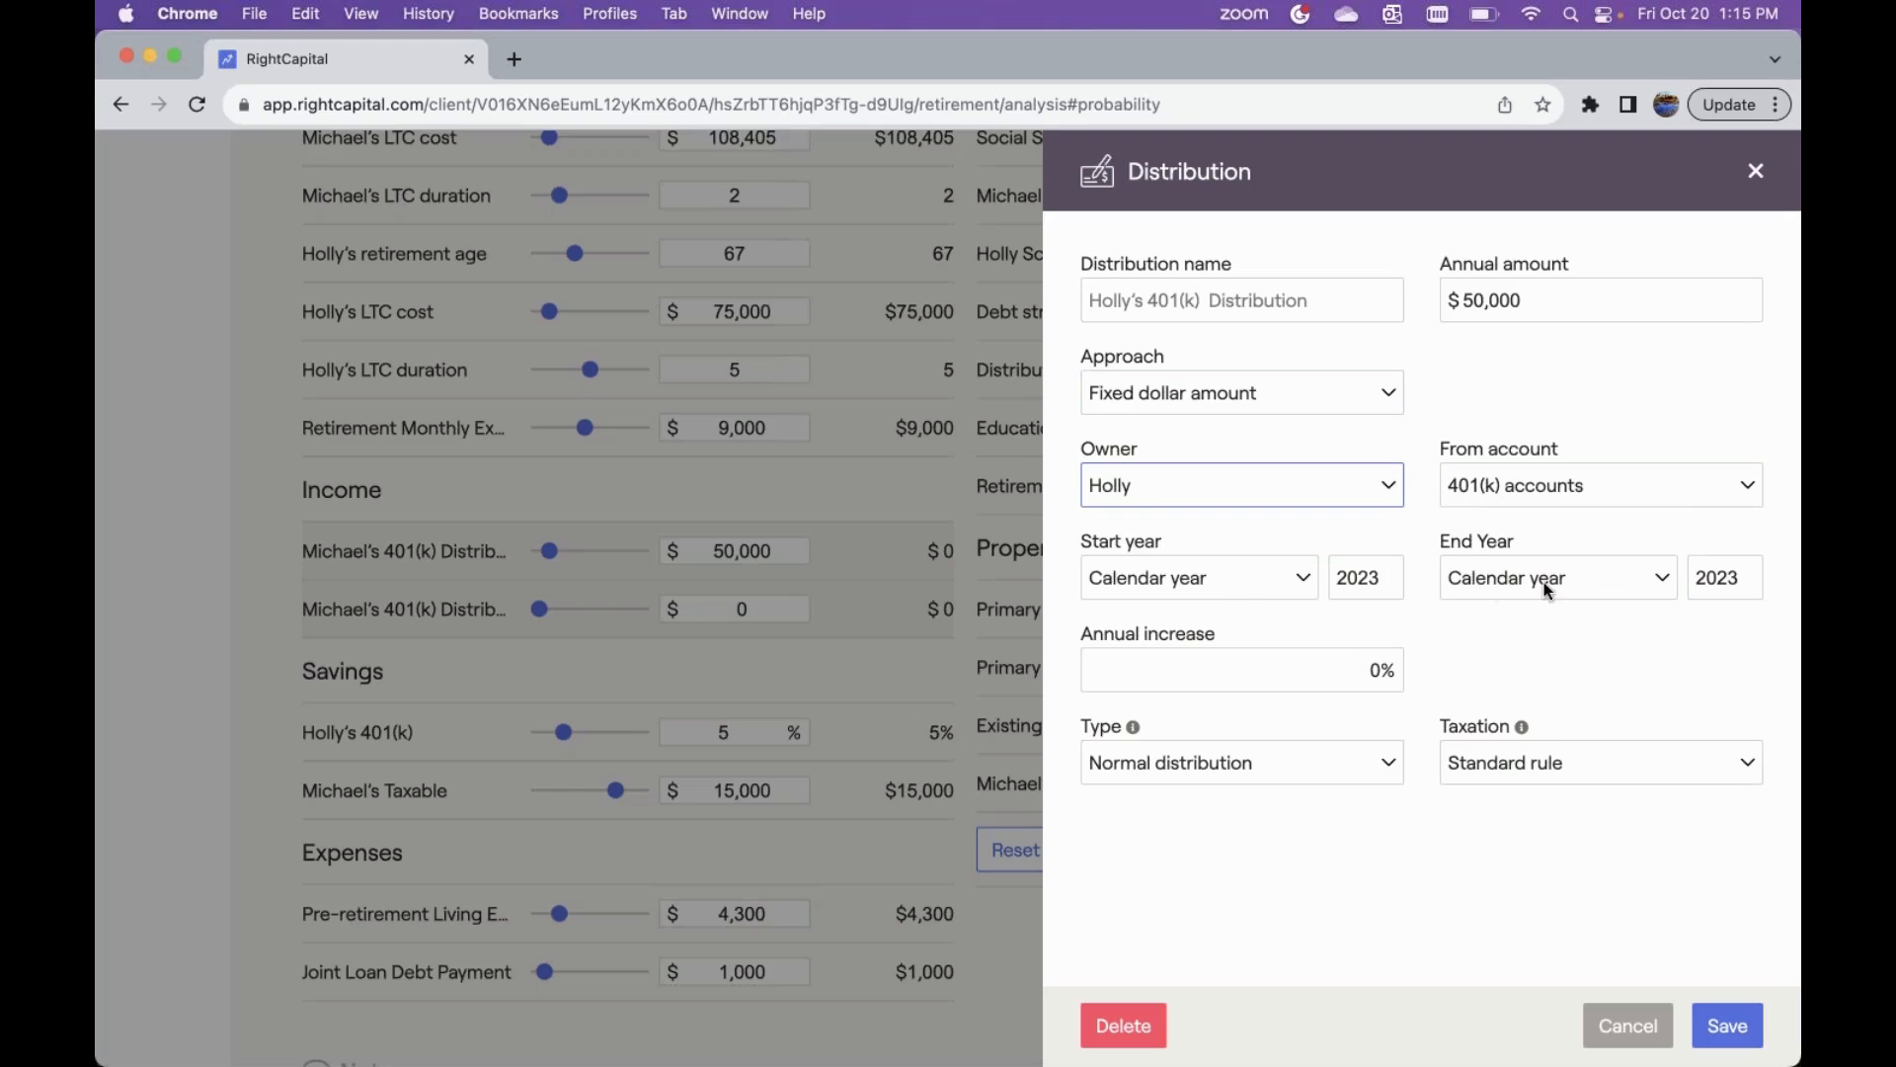
# - End the spouse's distribution after 3 years and set its annual increase to 6%
pyautogui.click(1588, 583)
pyautogui.click(1569, 604)
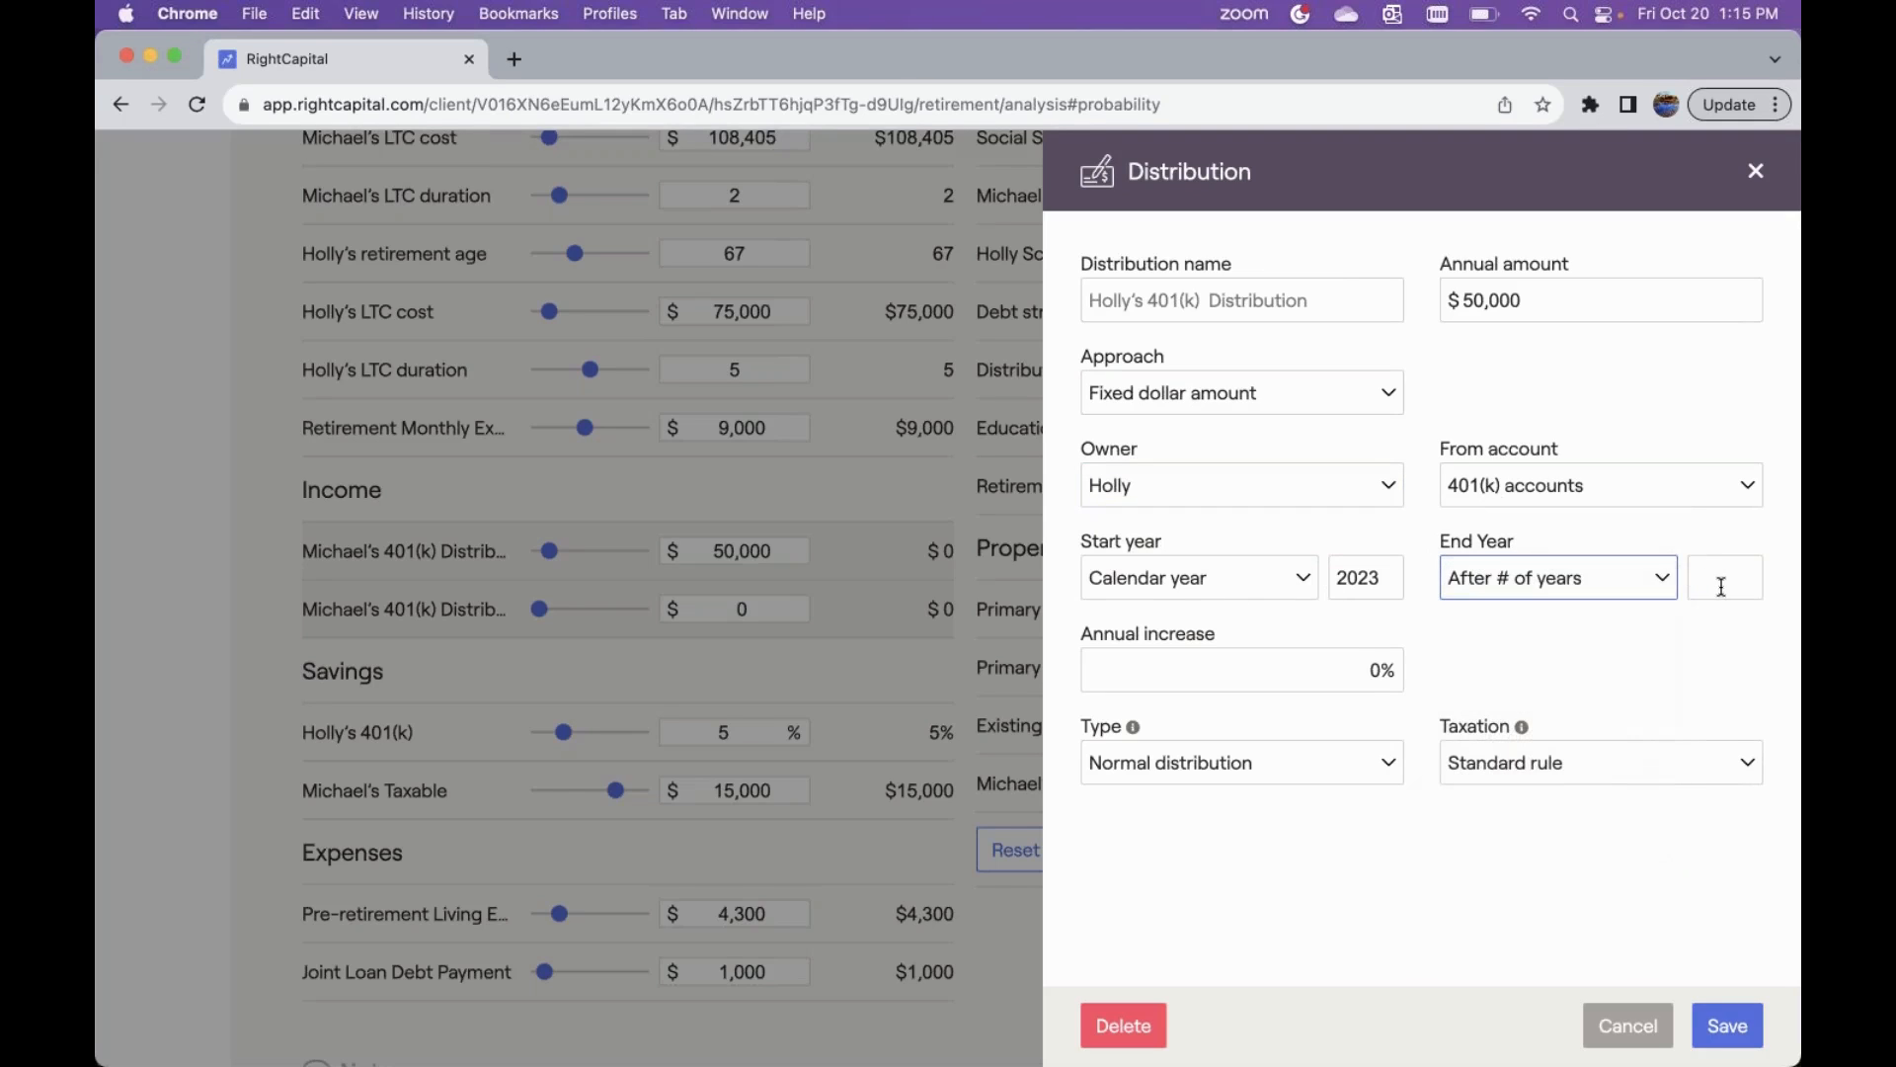
pyautogui.click(1721, 587)
pyautogui.write('3')
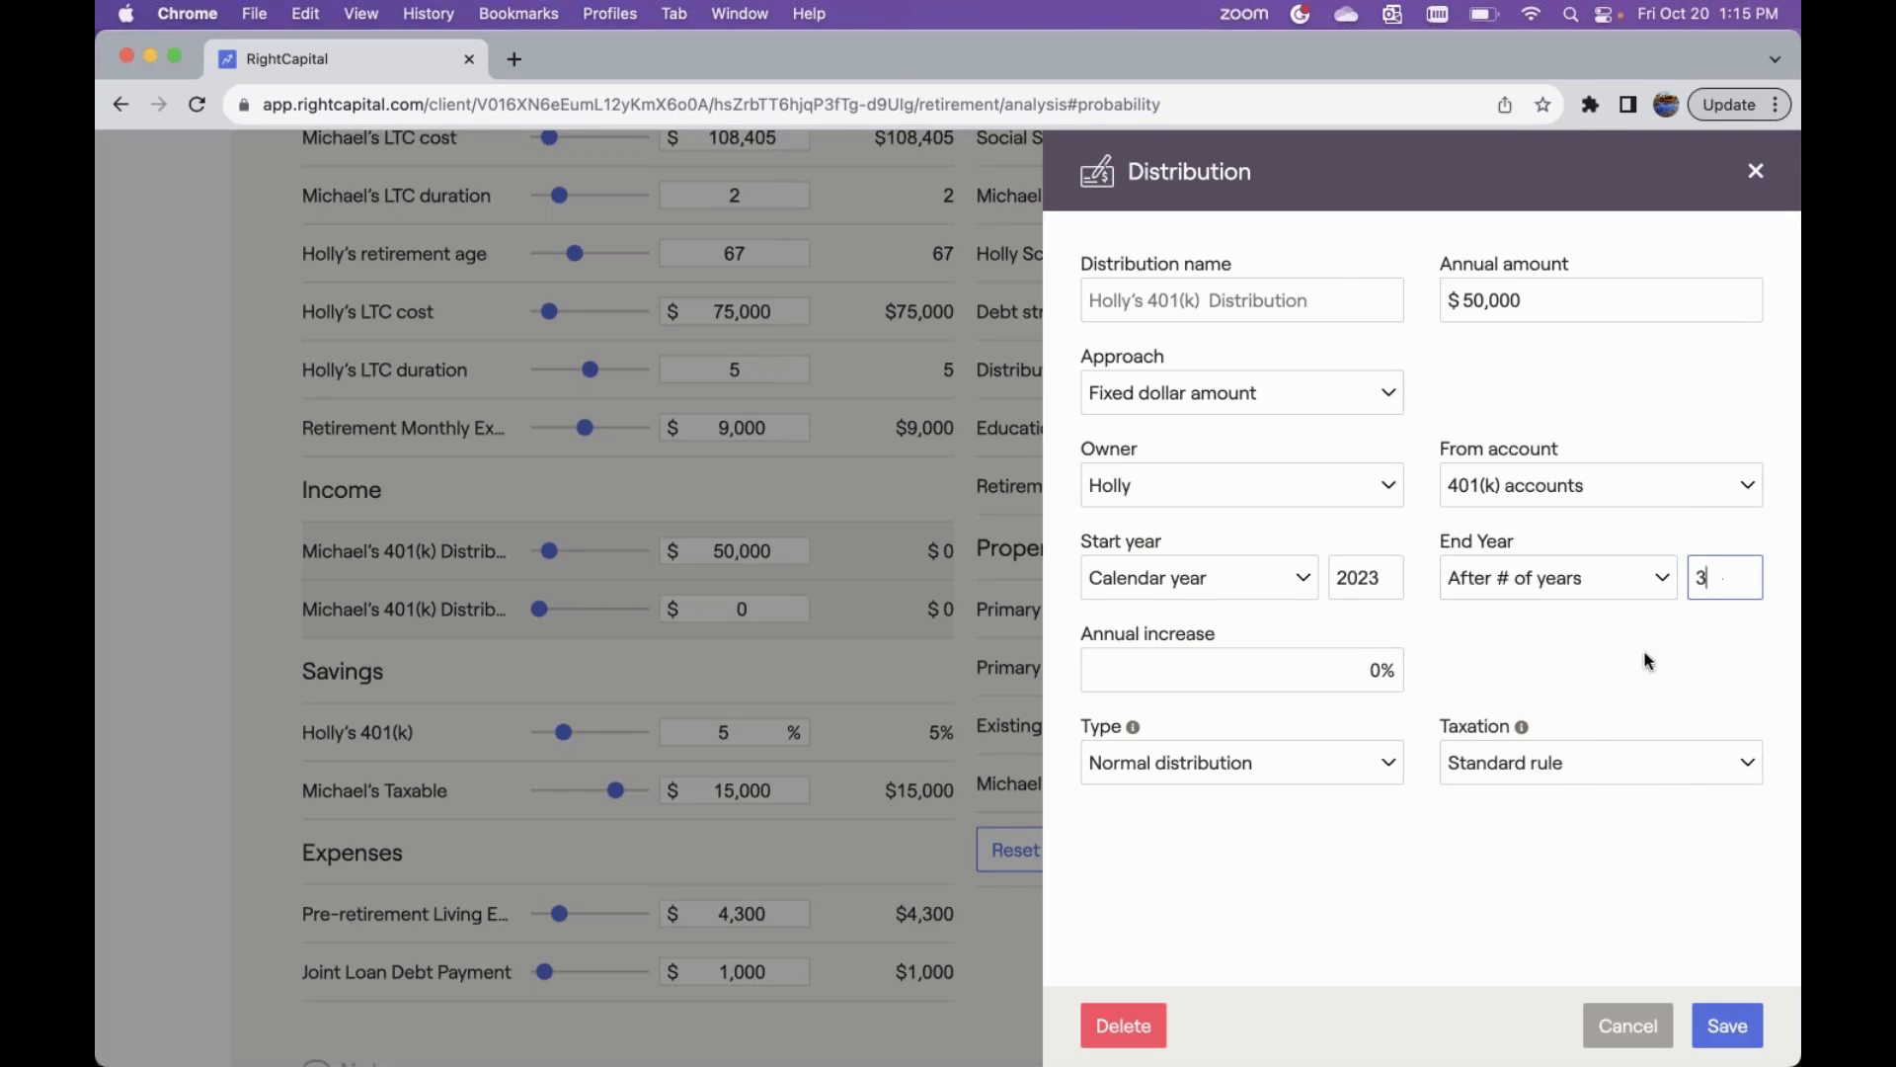
pyautogui.click(1380, 669)
pyautogui.write('6')
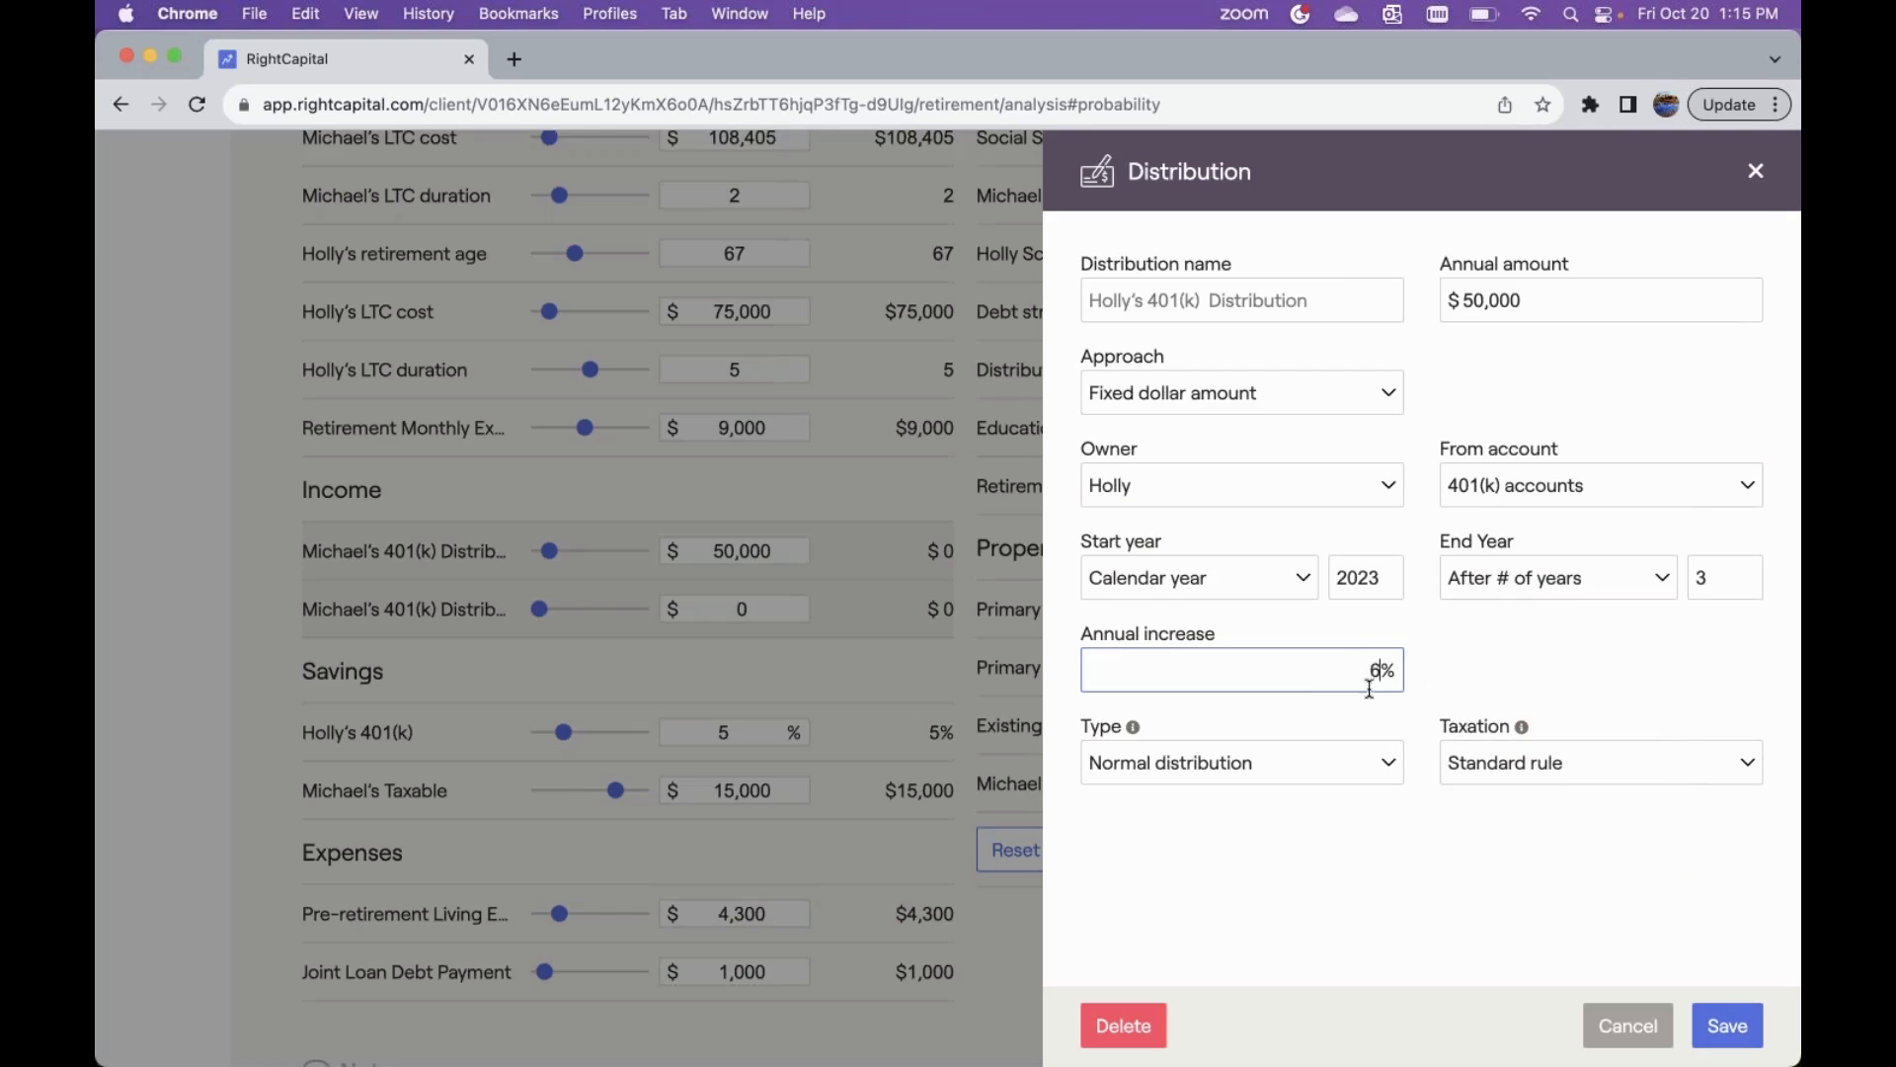
# - Set the spouse's distribution type to Convert to Roth IRA and save the distribution
pyautogui.click(1331, 763)
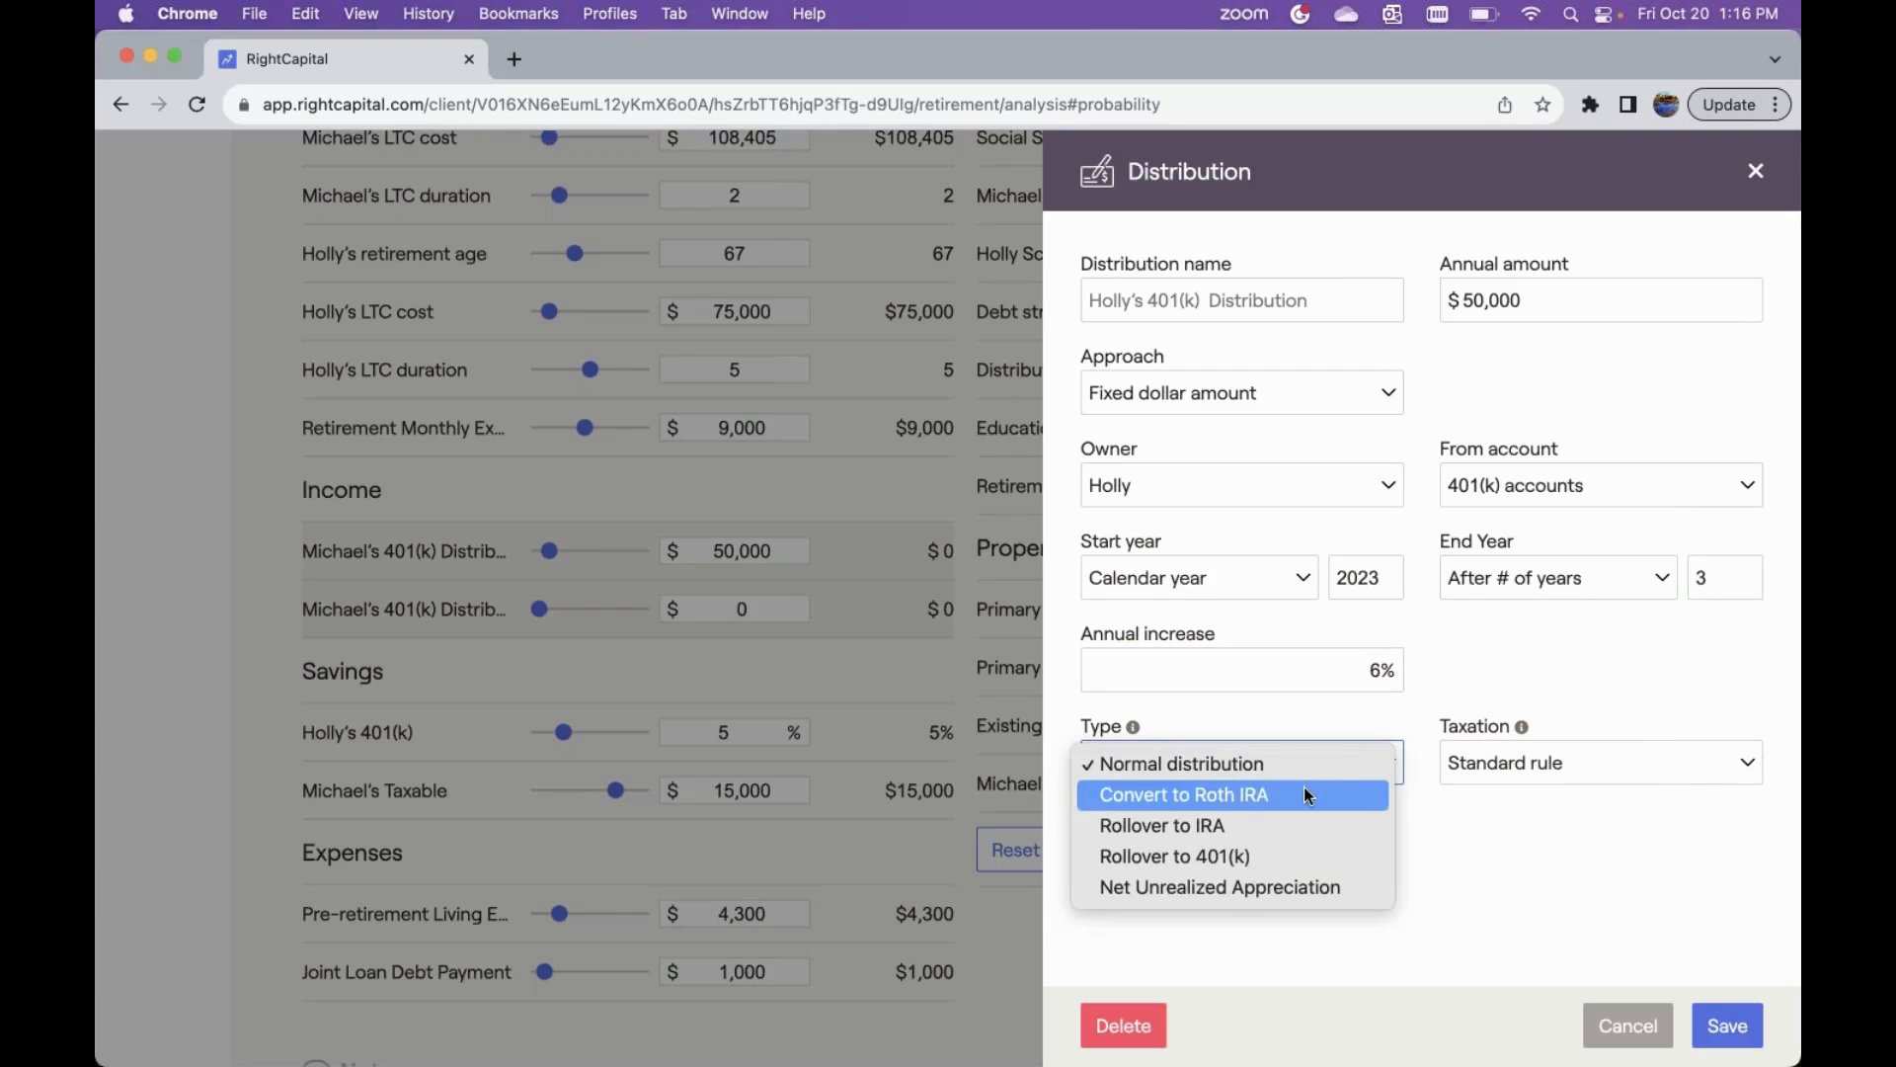
pyautogui.click(1303, 791)
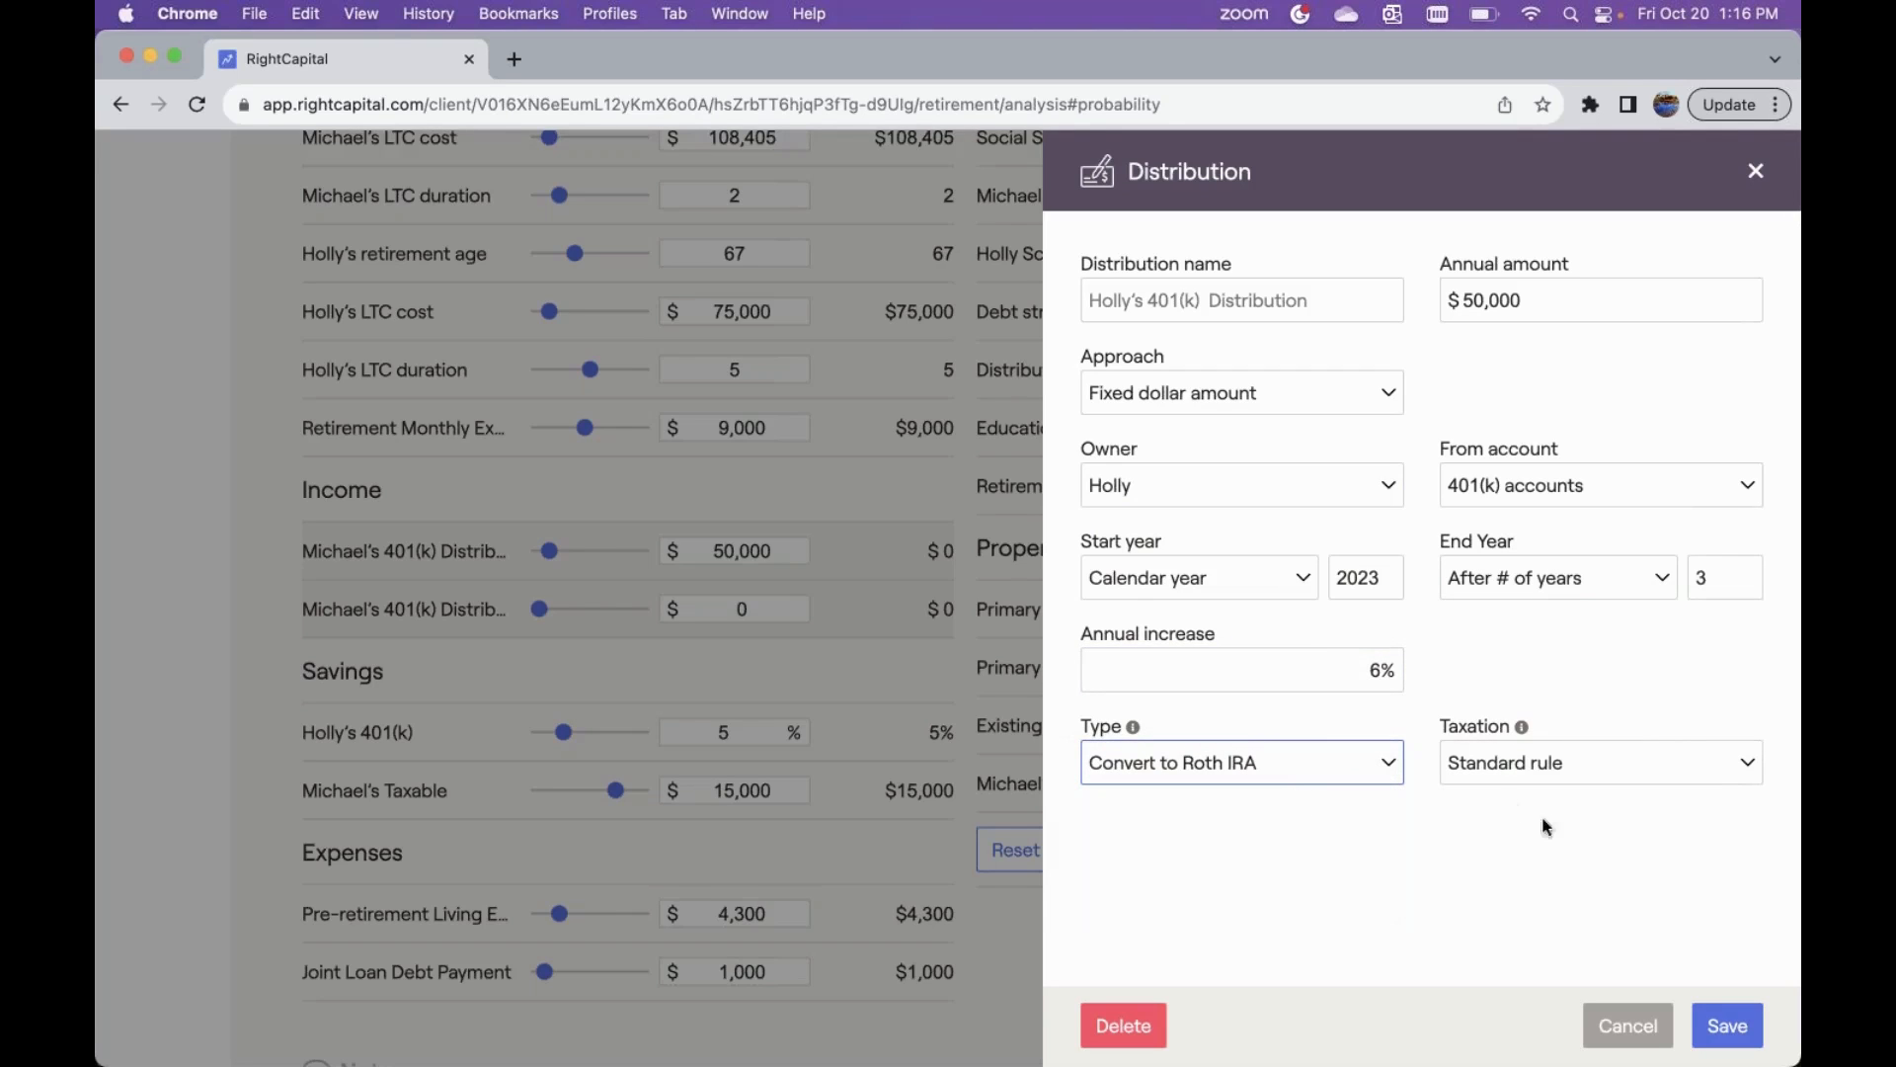
pyautogui.click(1726, 1029)
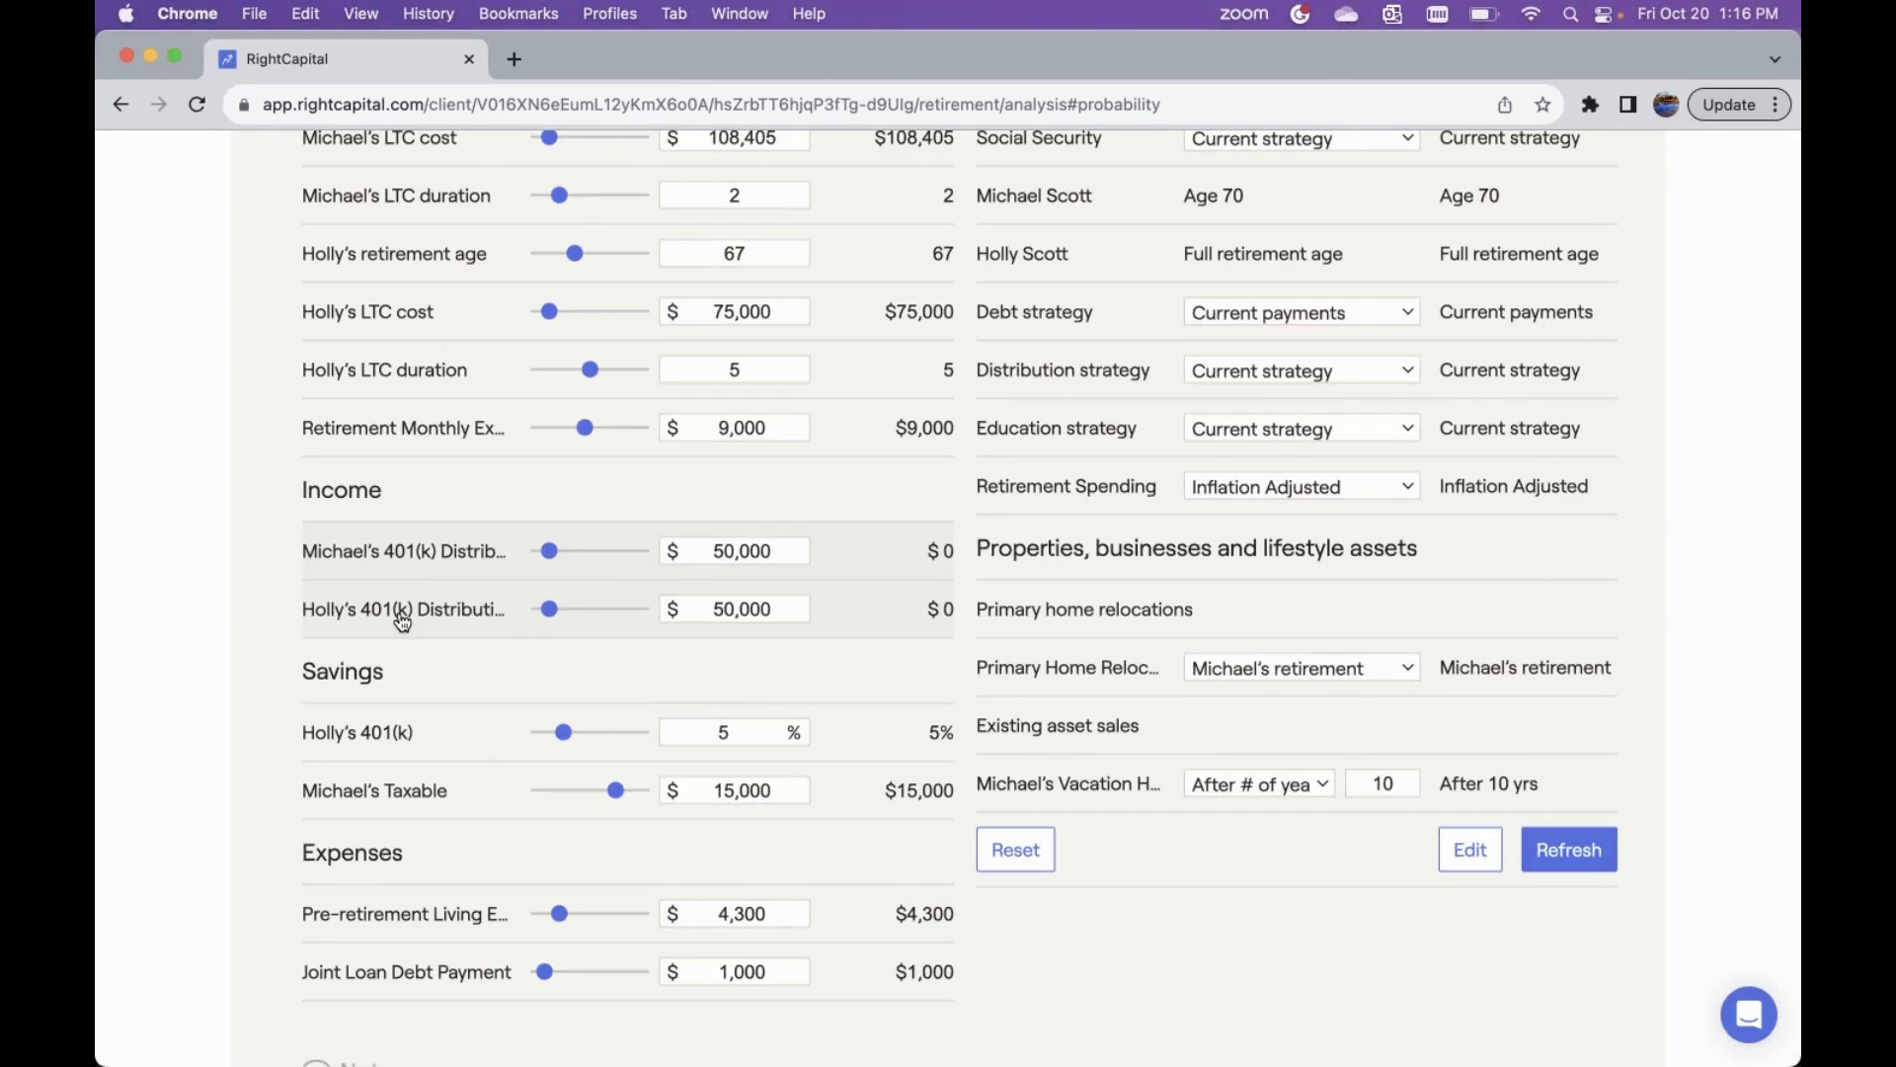
# - Rename the spouse's 401(k) distribution with the spouse's first name followed by "Roth Conversion" and save it
pyautogui.click(407, 610)
pyautogui.click(1249, 297)
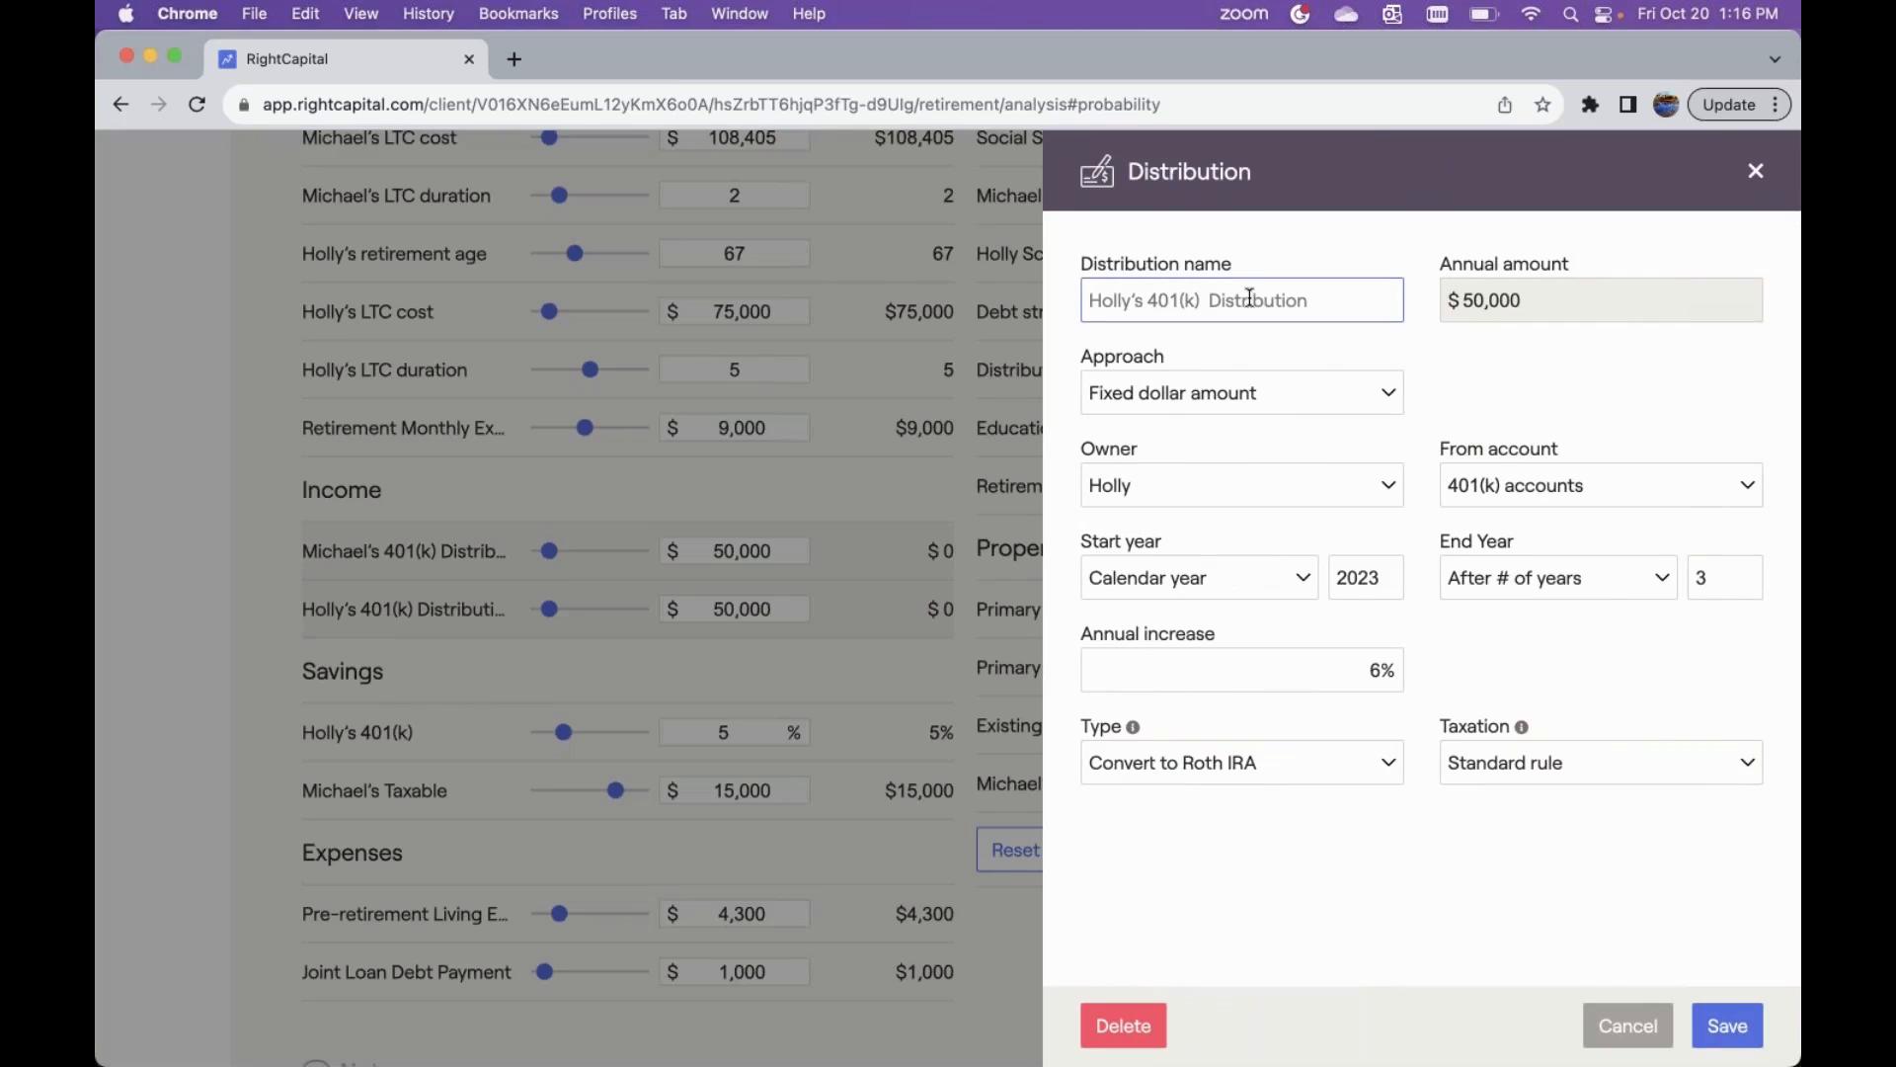
pyautogui.write("Holly's Roth Conversion")
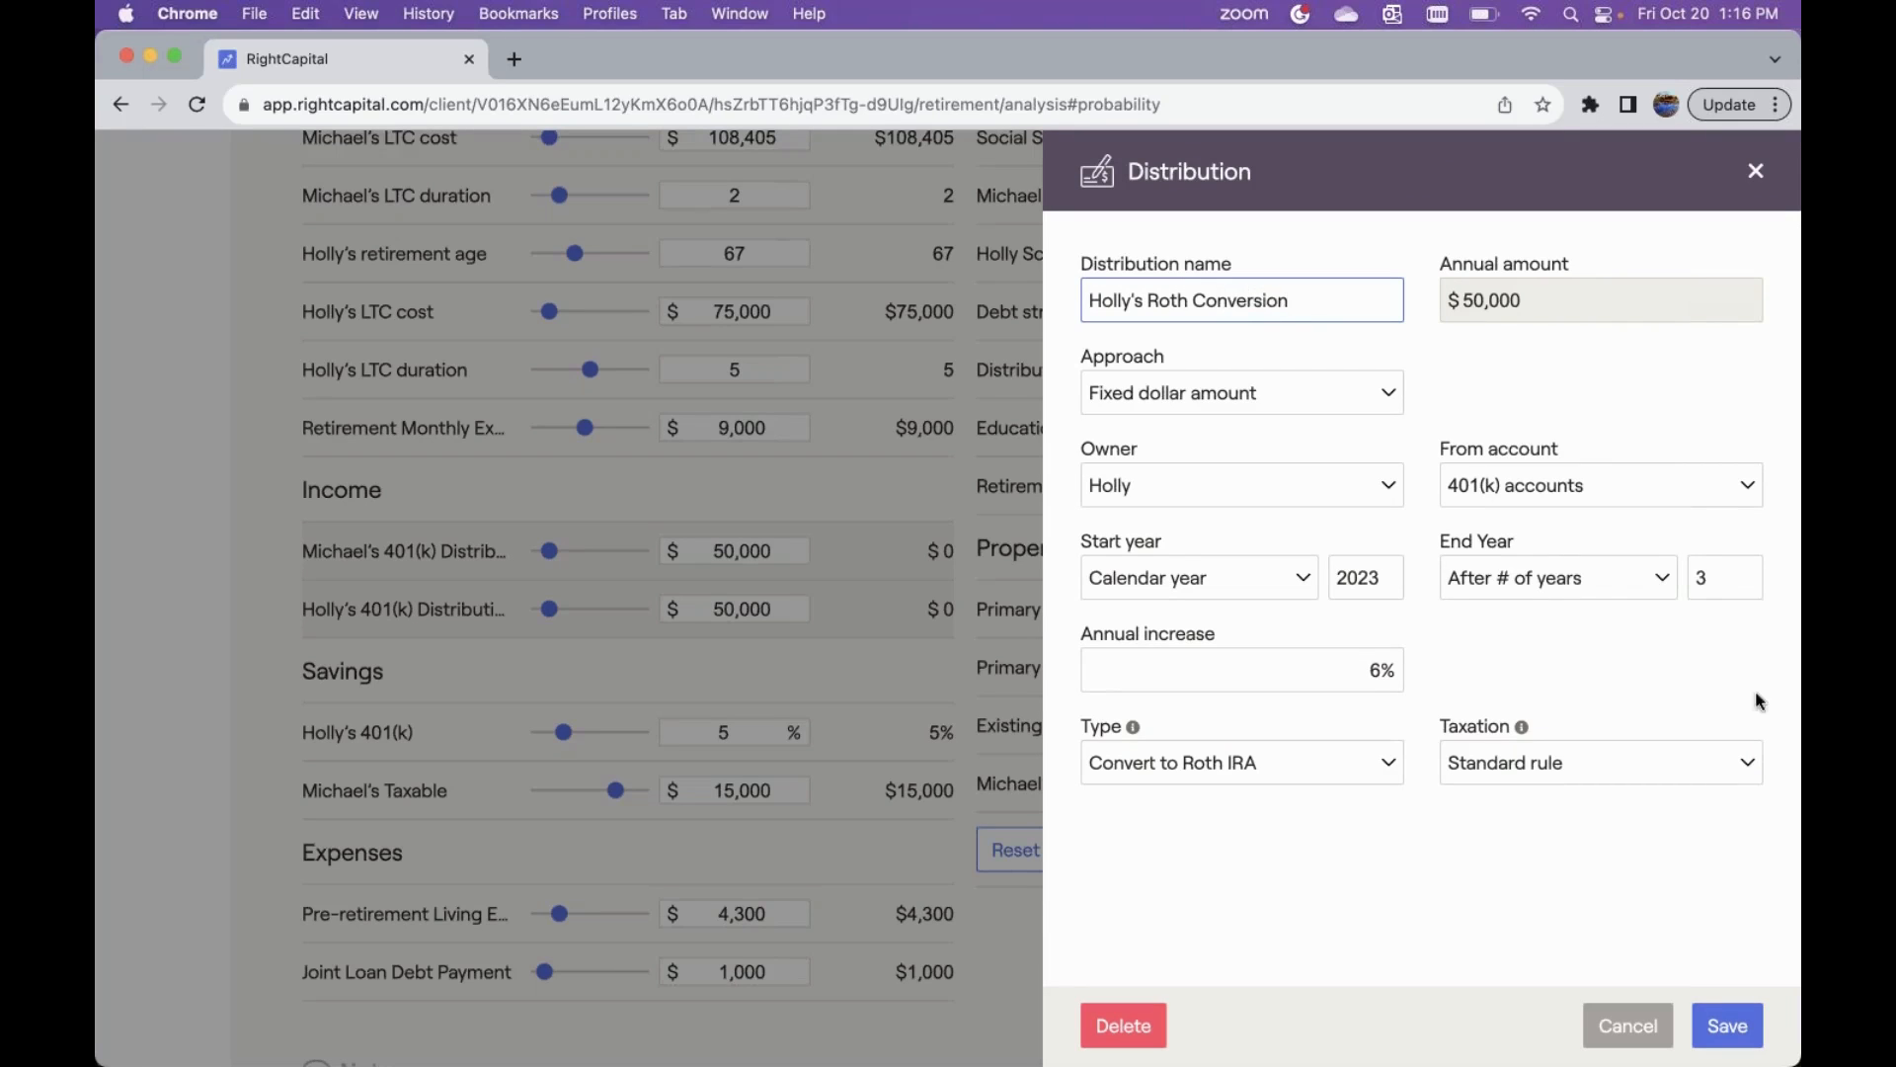
pyautogui.click(1728, 1025)
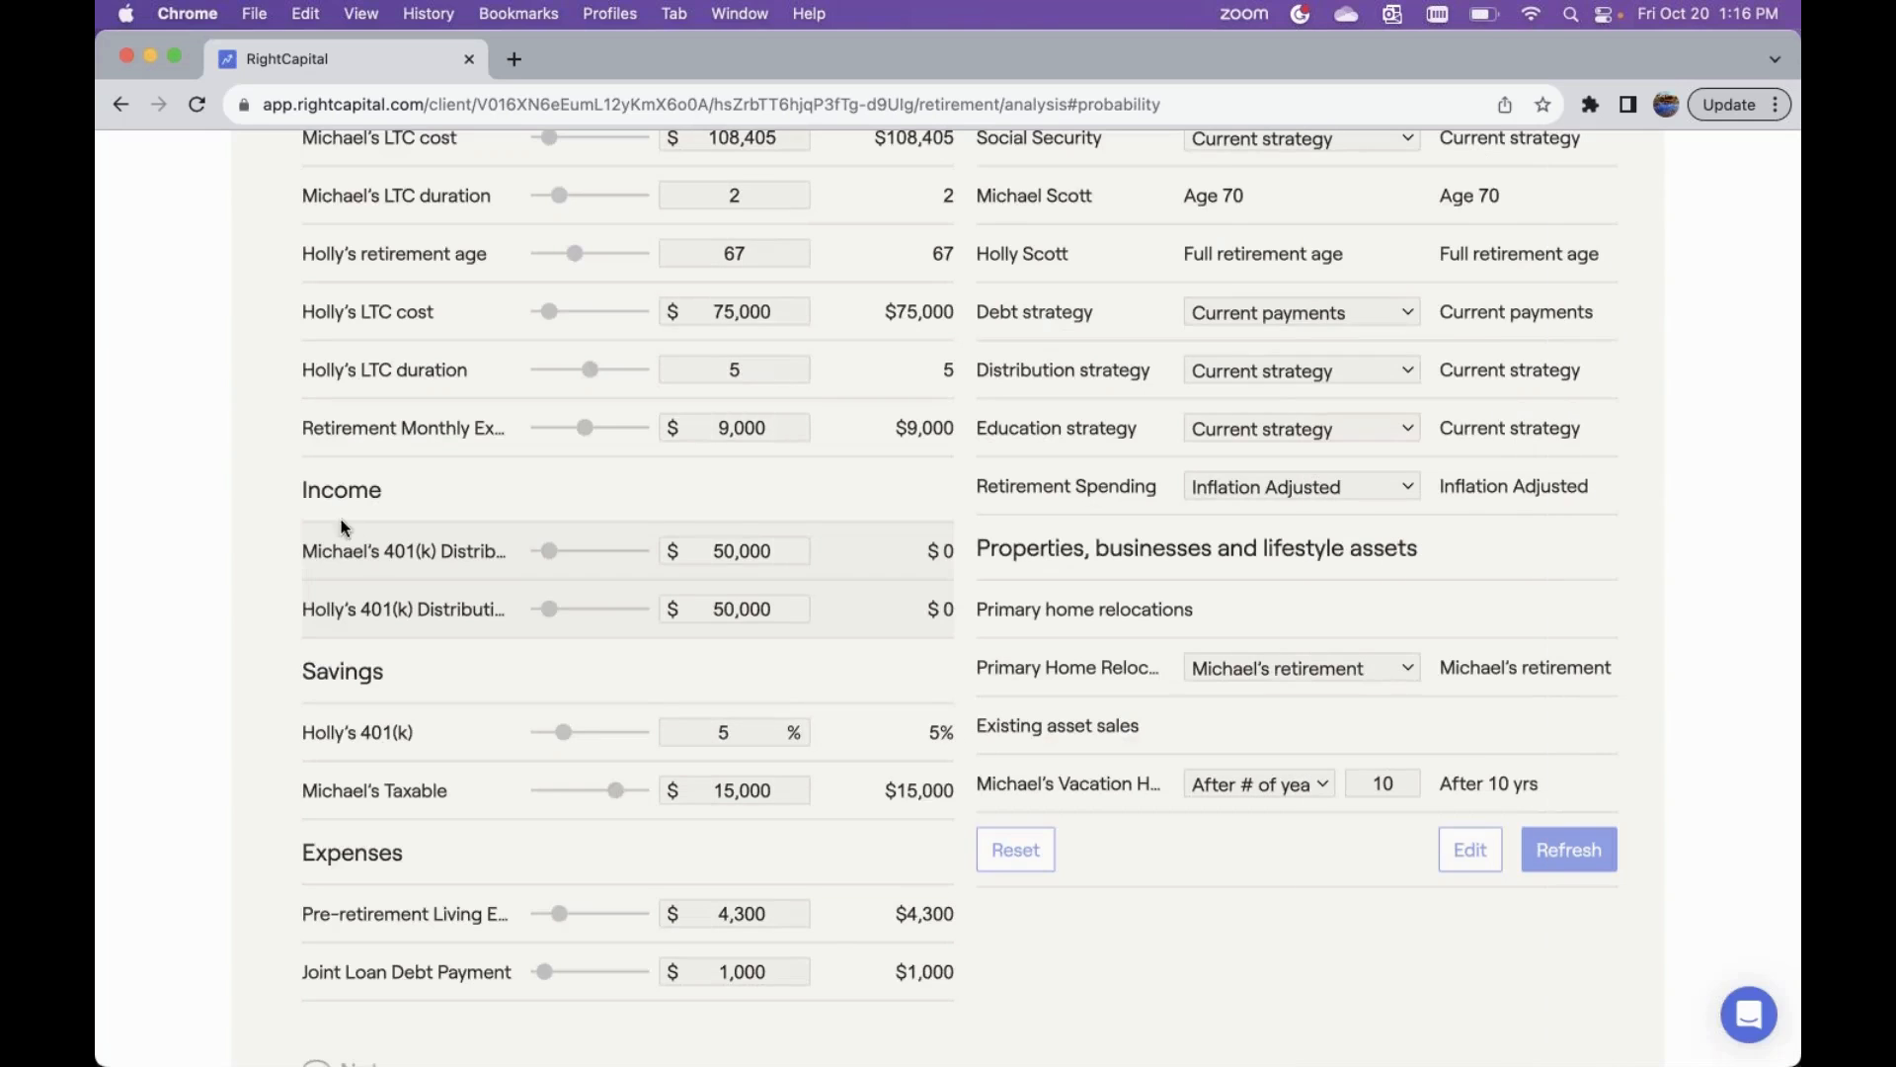
# - Rename the client's 401(k) distribution with the client's short first name followed by "401k" and save it
pyautogui.scroll(3, 374, 559)
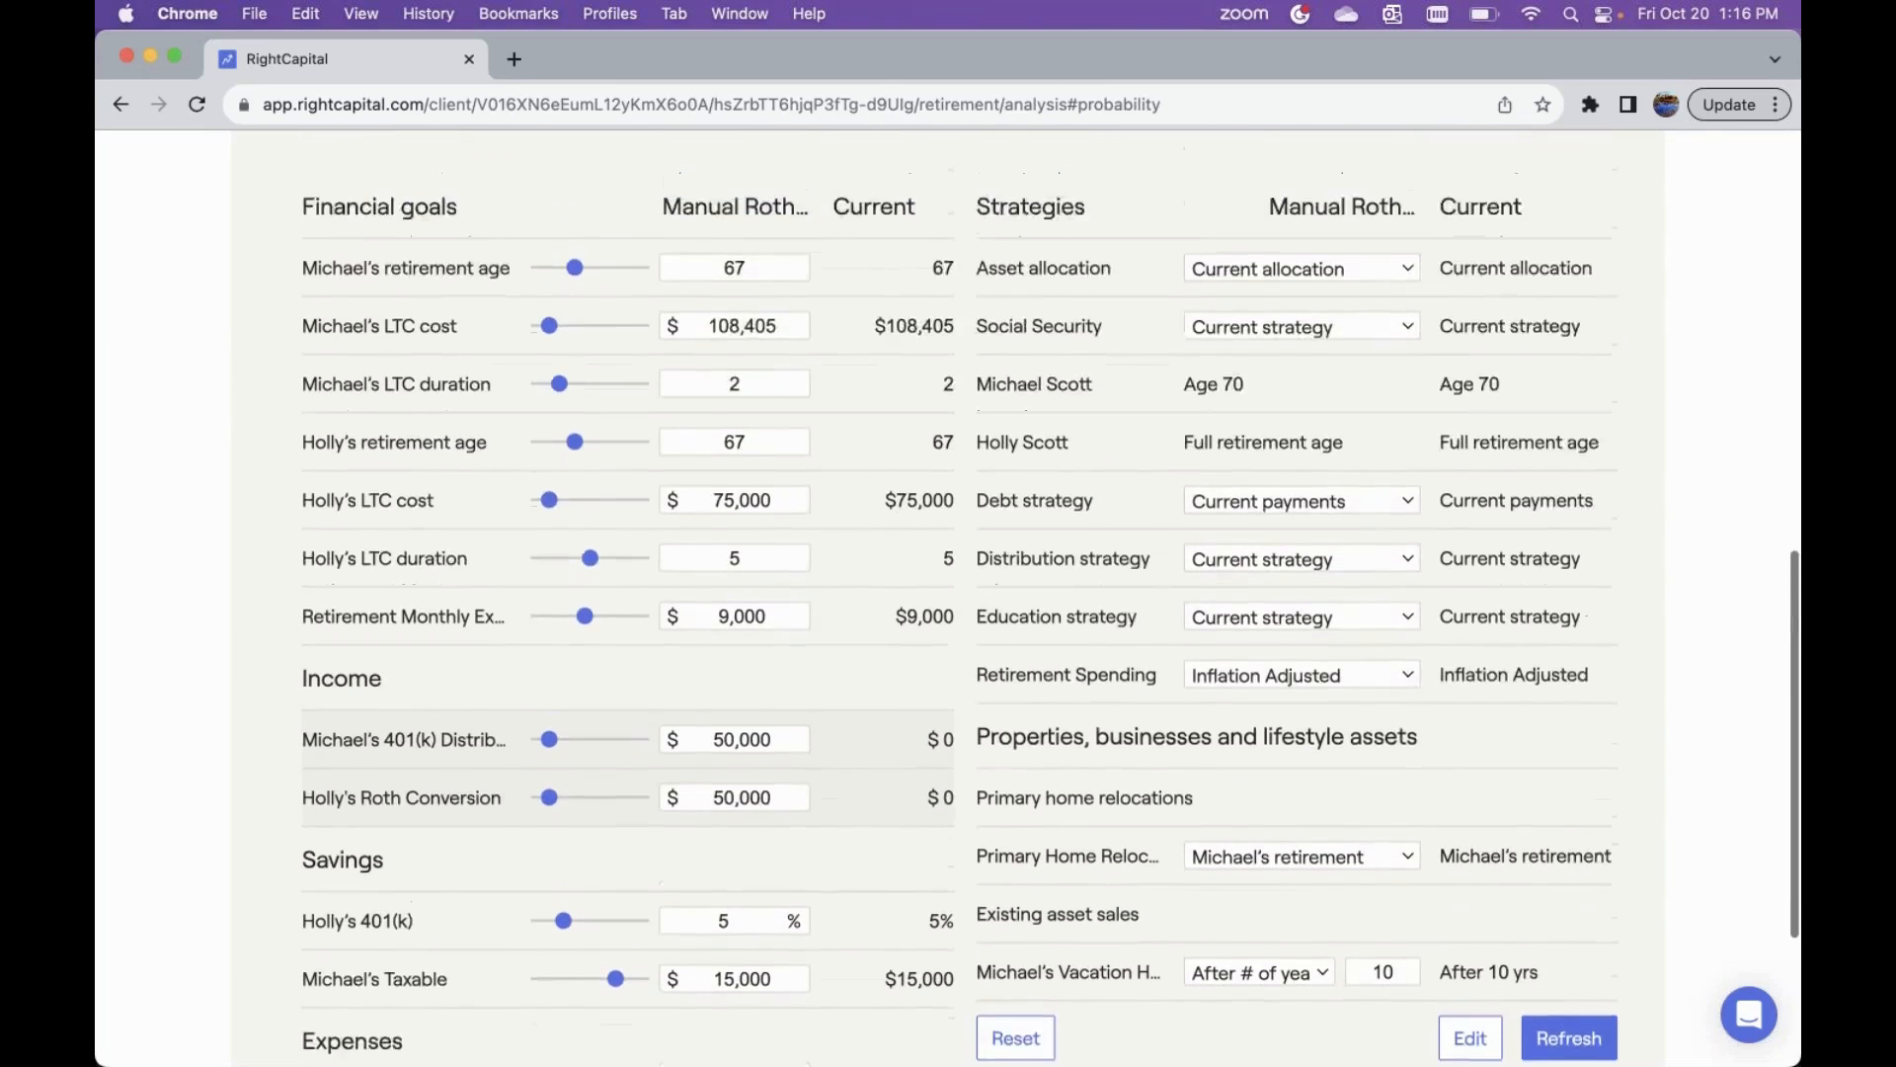
pyautogui.click(506, 787)
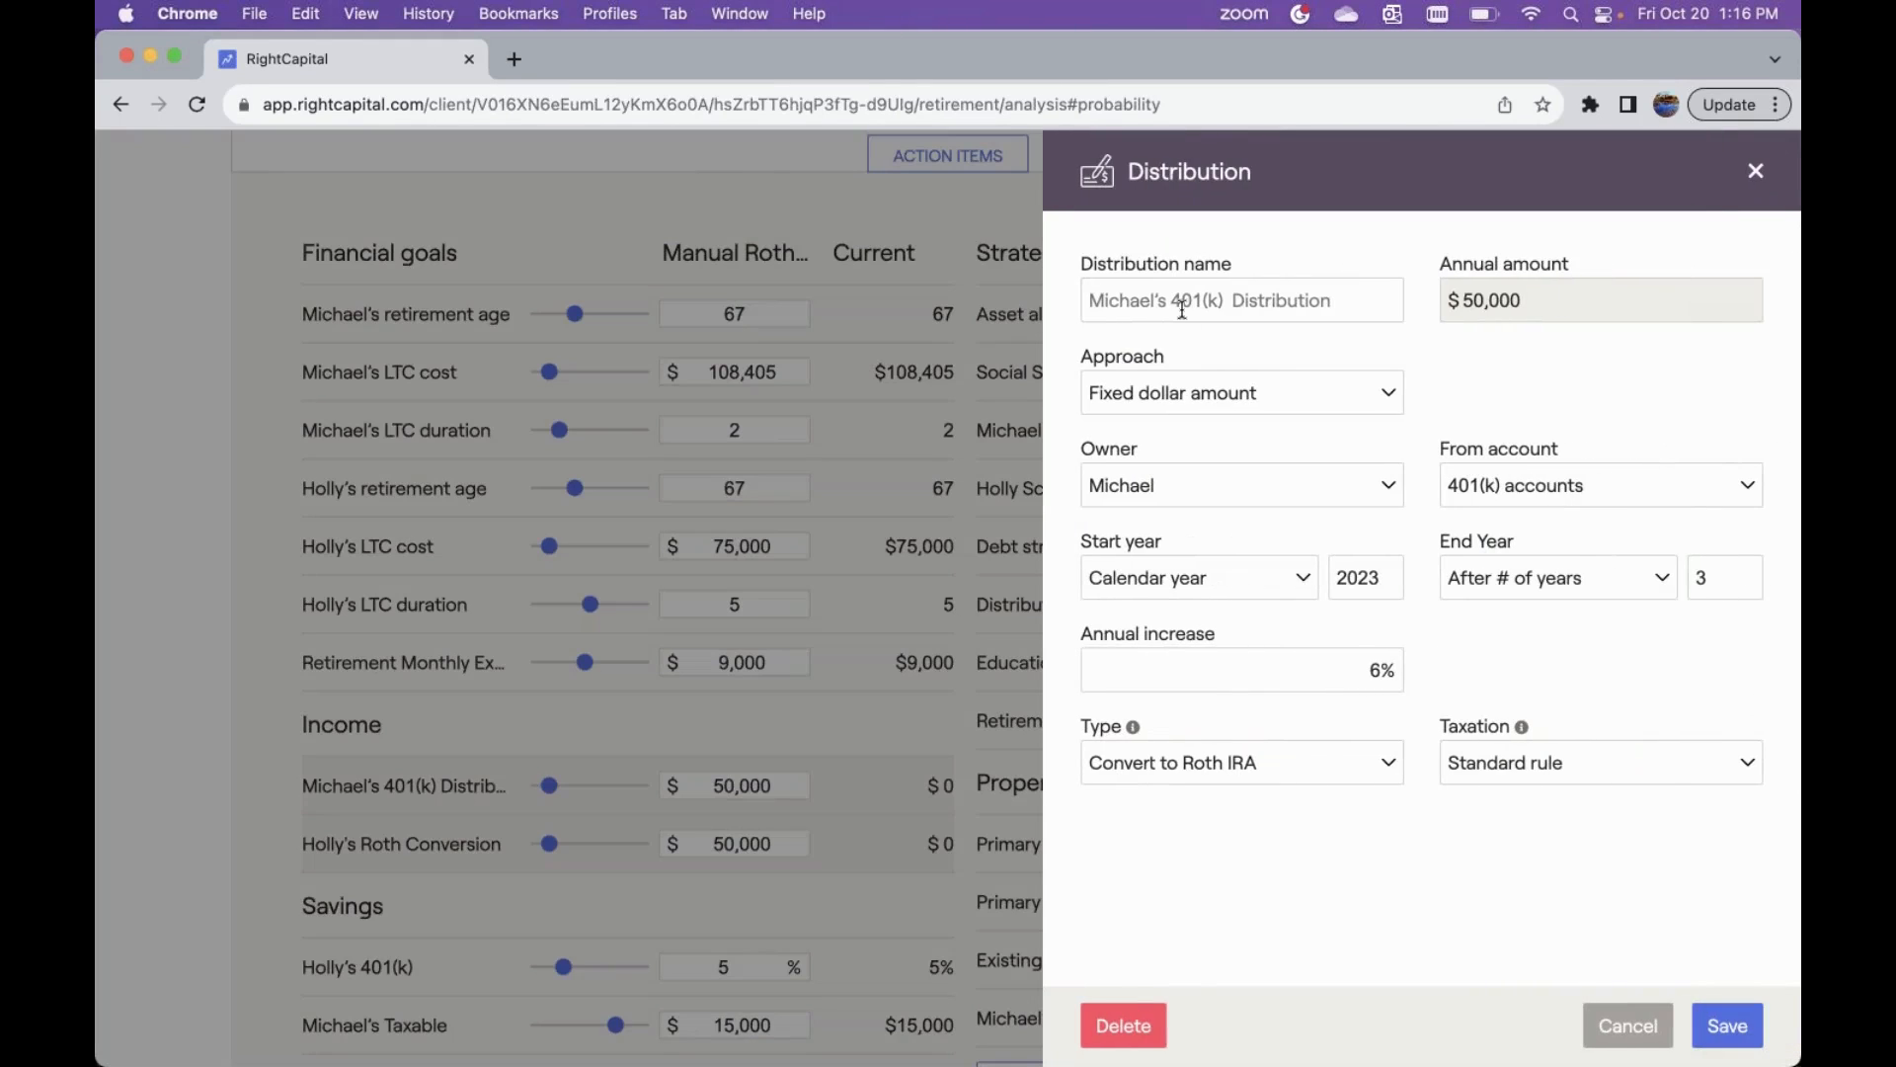
pyautogui.click(1183, 308)
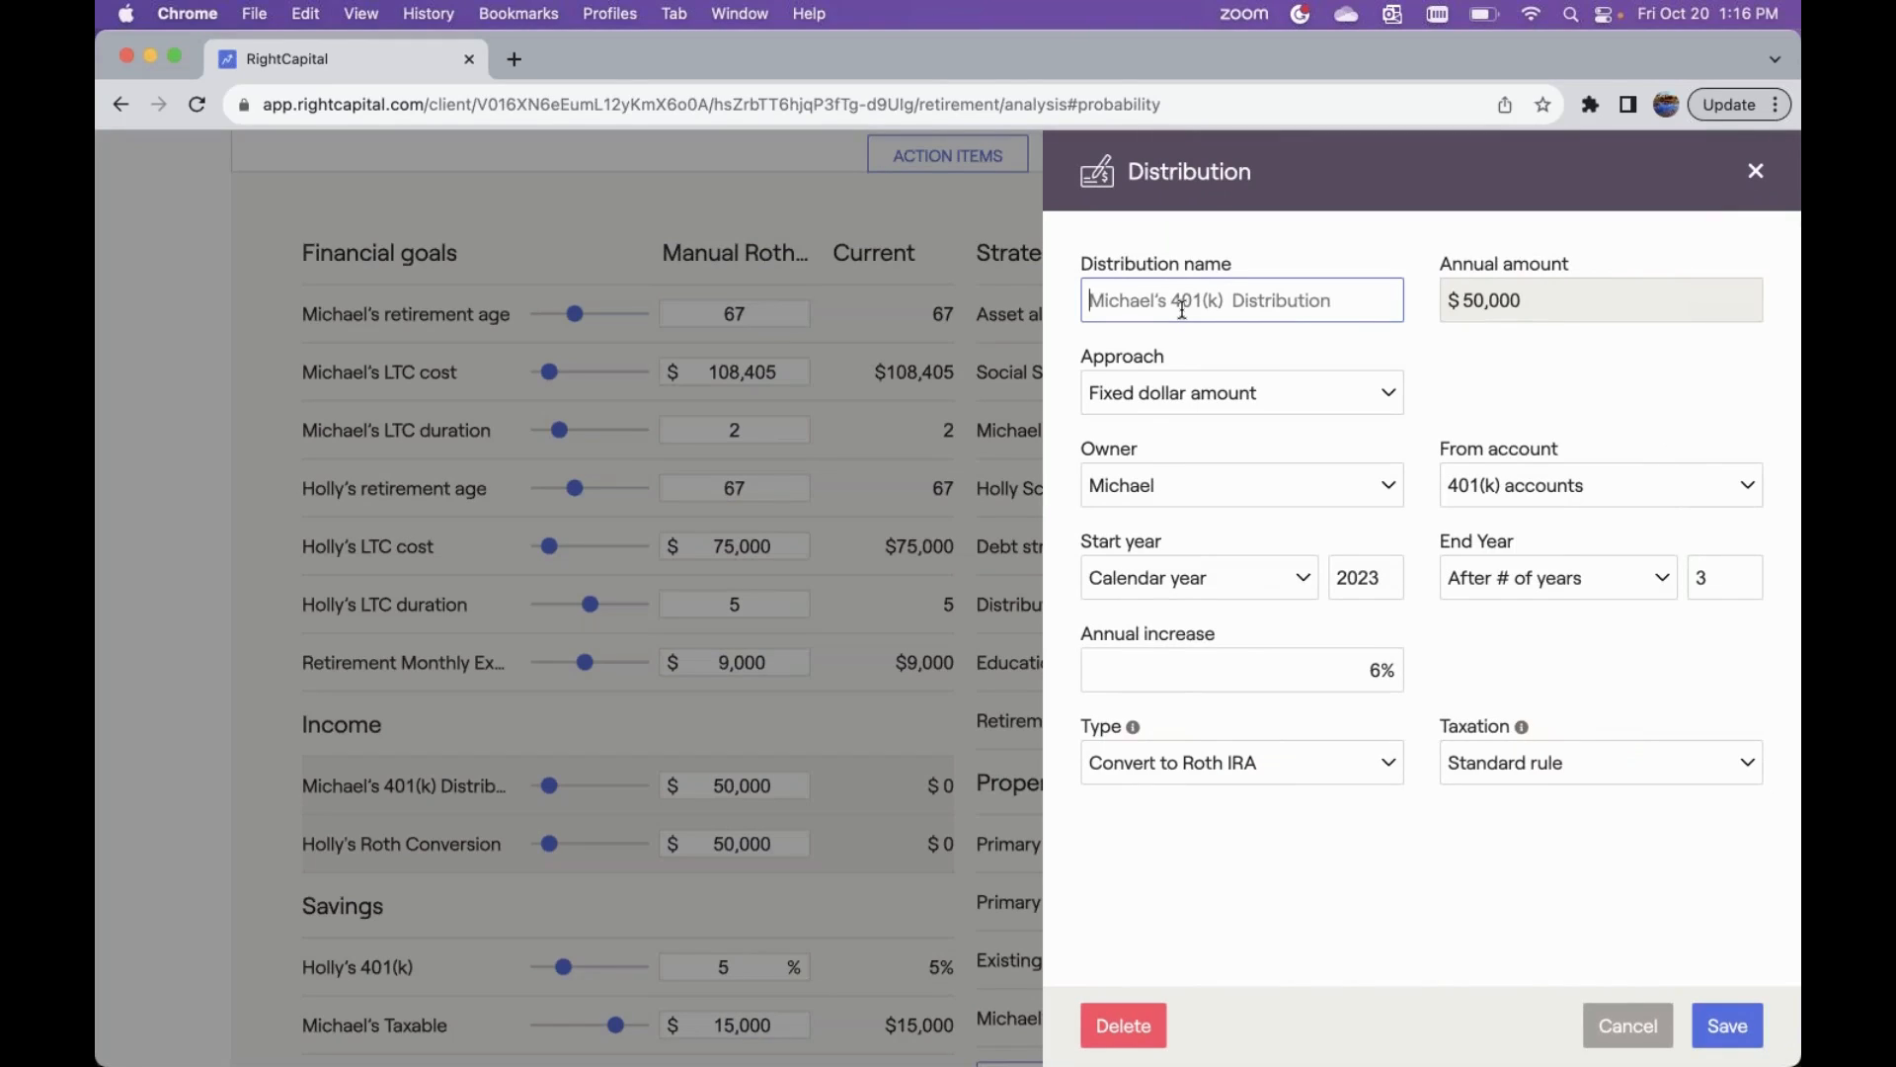
pyautogui.write('Mi')
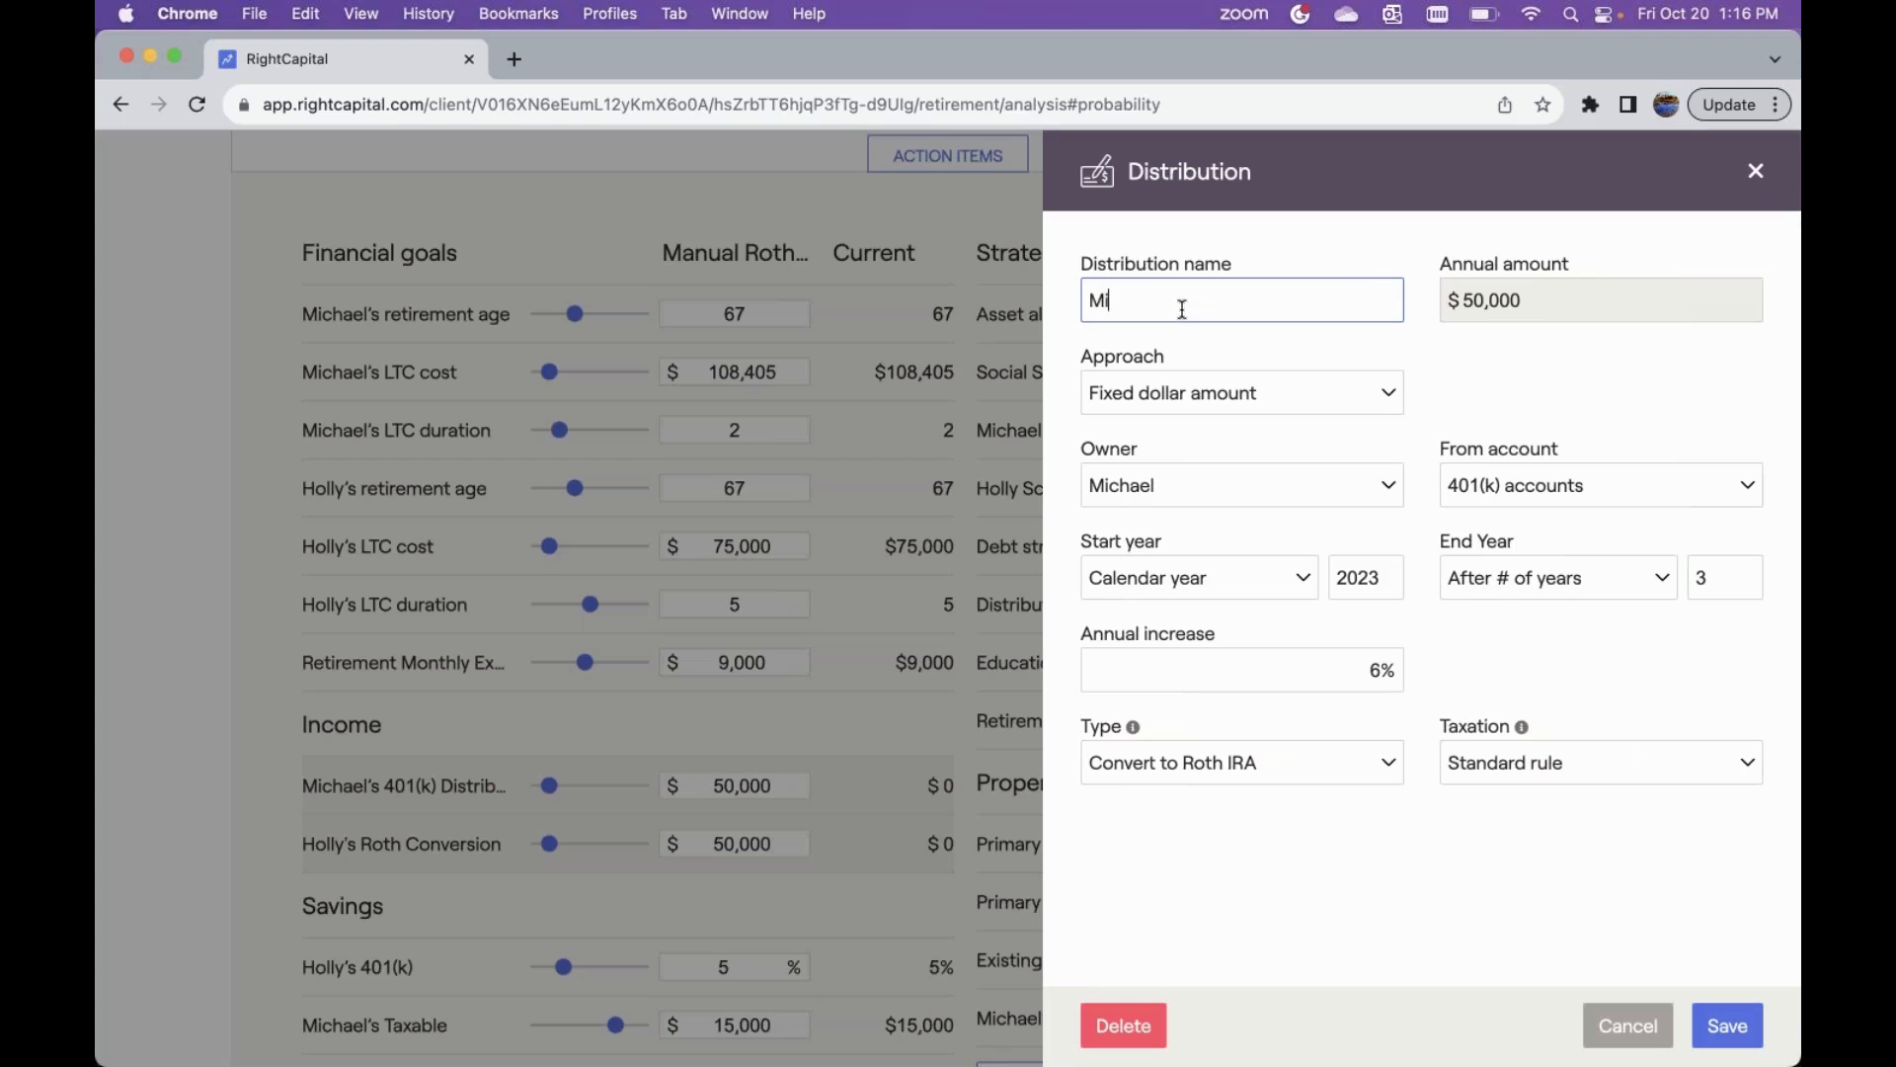
pyautogui.write("ke's 401k")
pyautogui.click(1731, 1025)
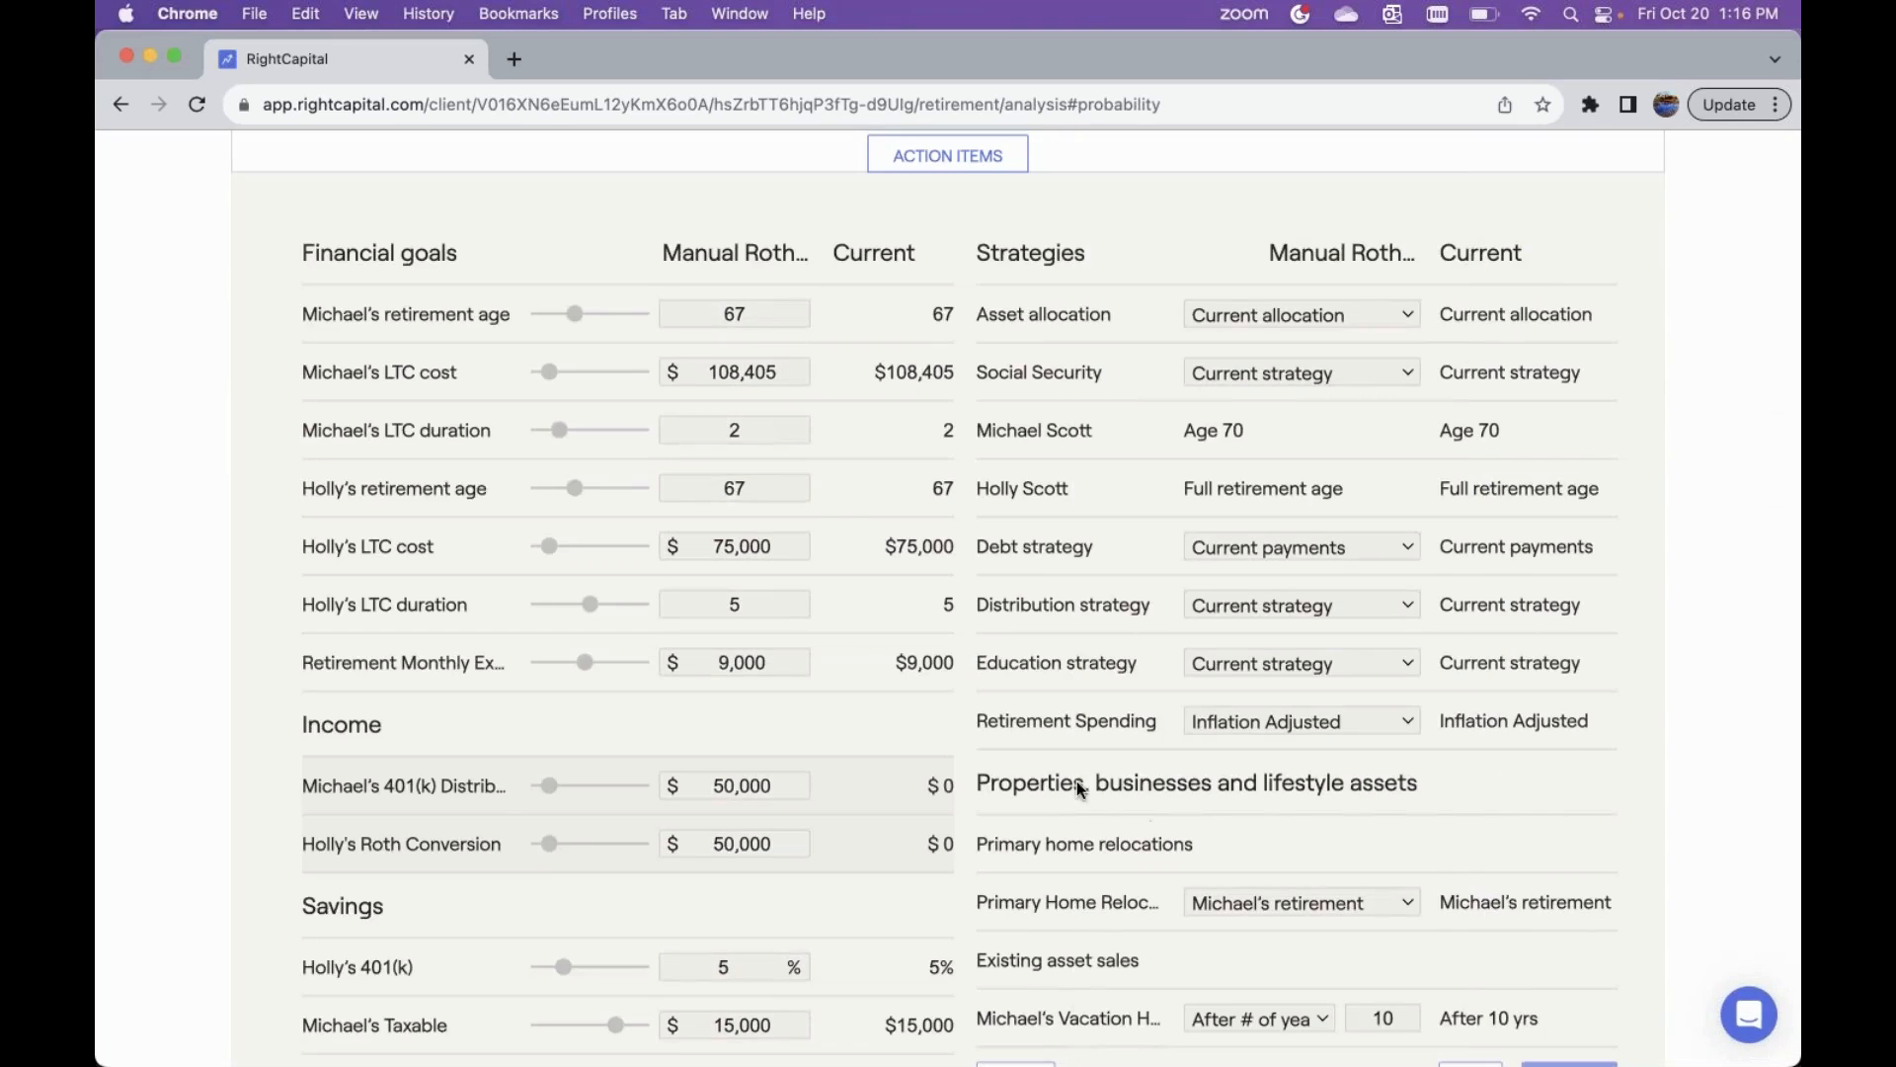
# - Rename the client's 401(k) distribution with the client's short first name followed by "Roth Conversion" and save it
pyautogui.click(375, 835)
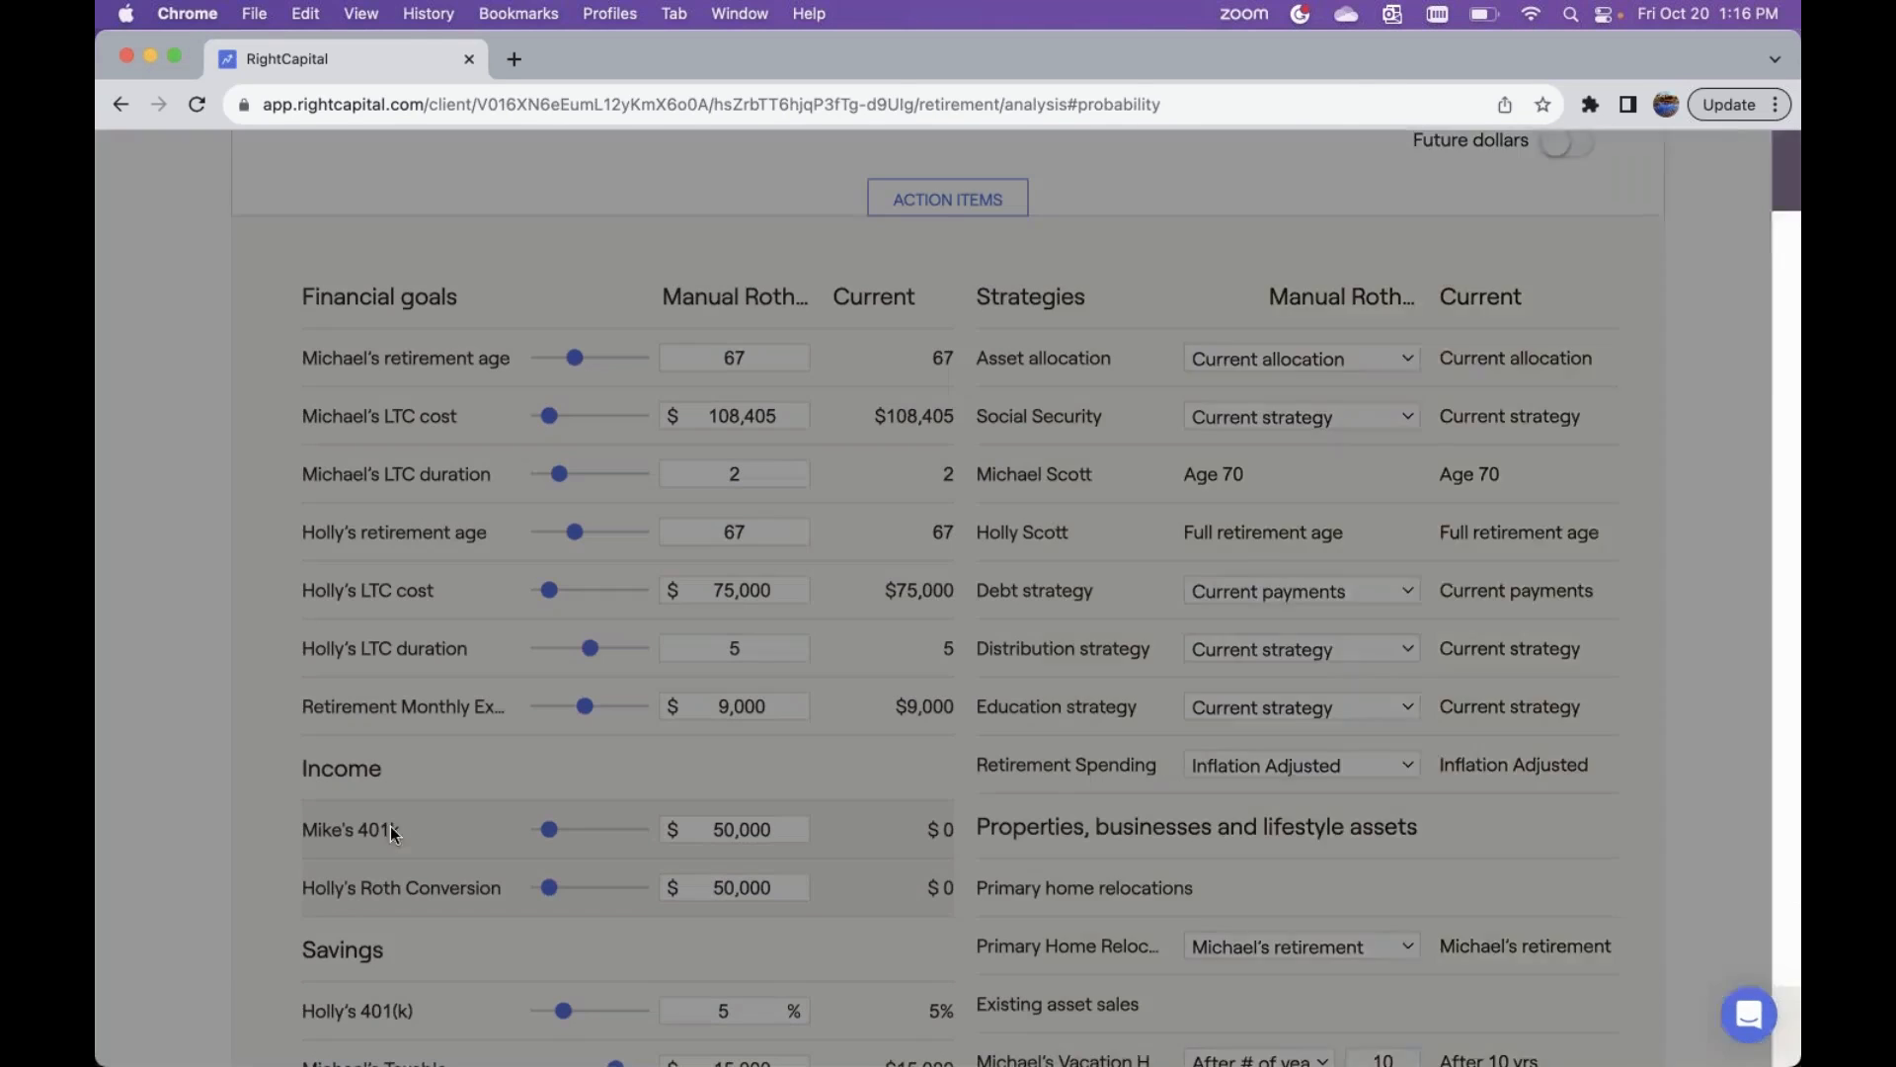
pyautogui.click(1289, 302)
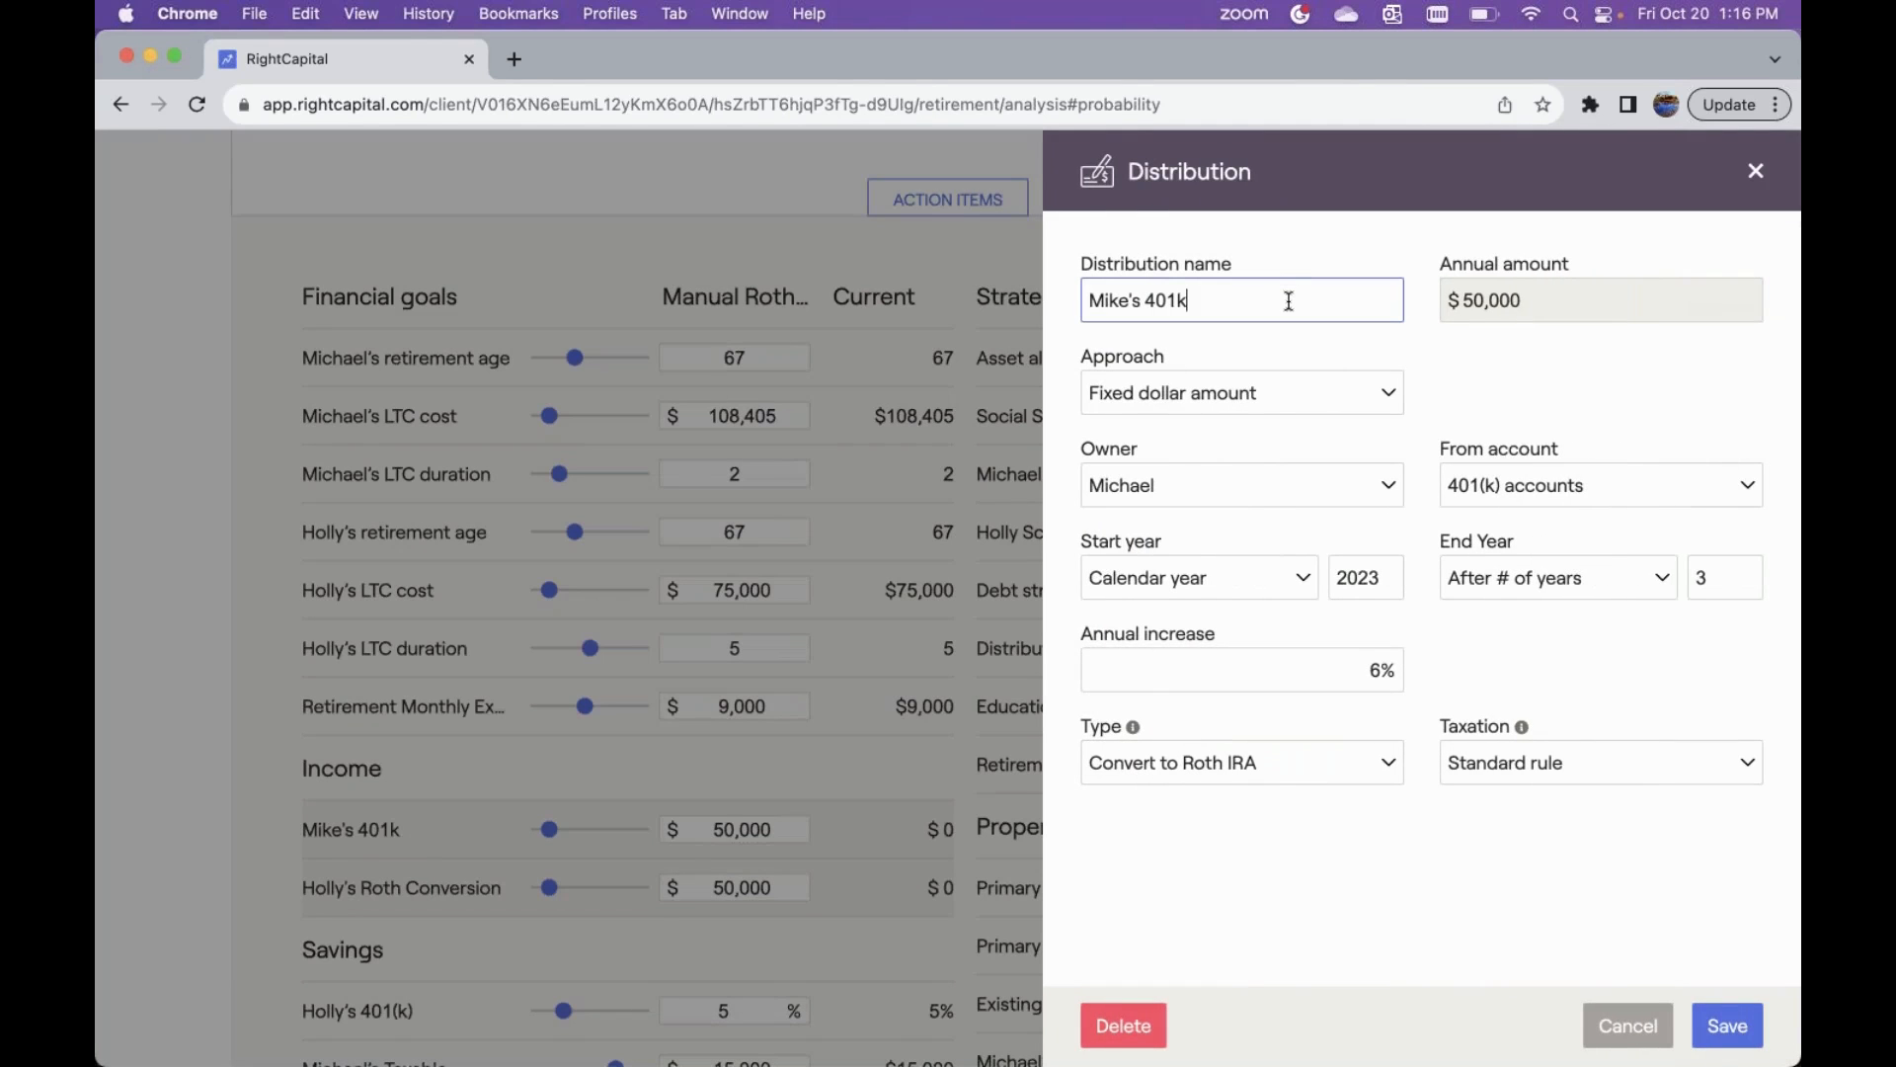
pyautogui.press('BackSpace')
pyautogui.press('BackSpace')
pyautogui.press('BackSpace')
pyautogui.press('BackSpace')
pyautogui.write('Conversion')
pyautogui.click(1728, 1027)
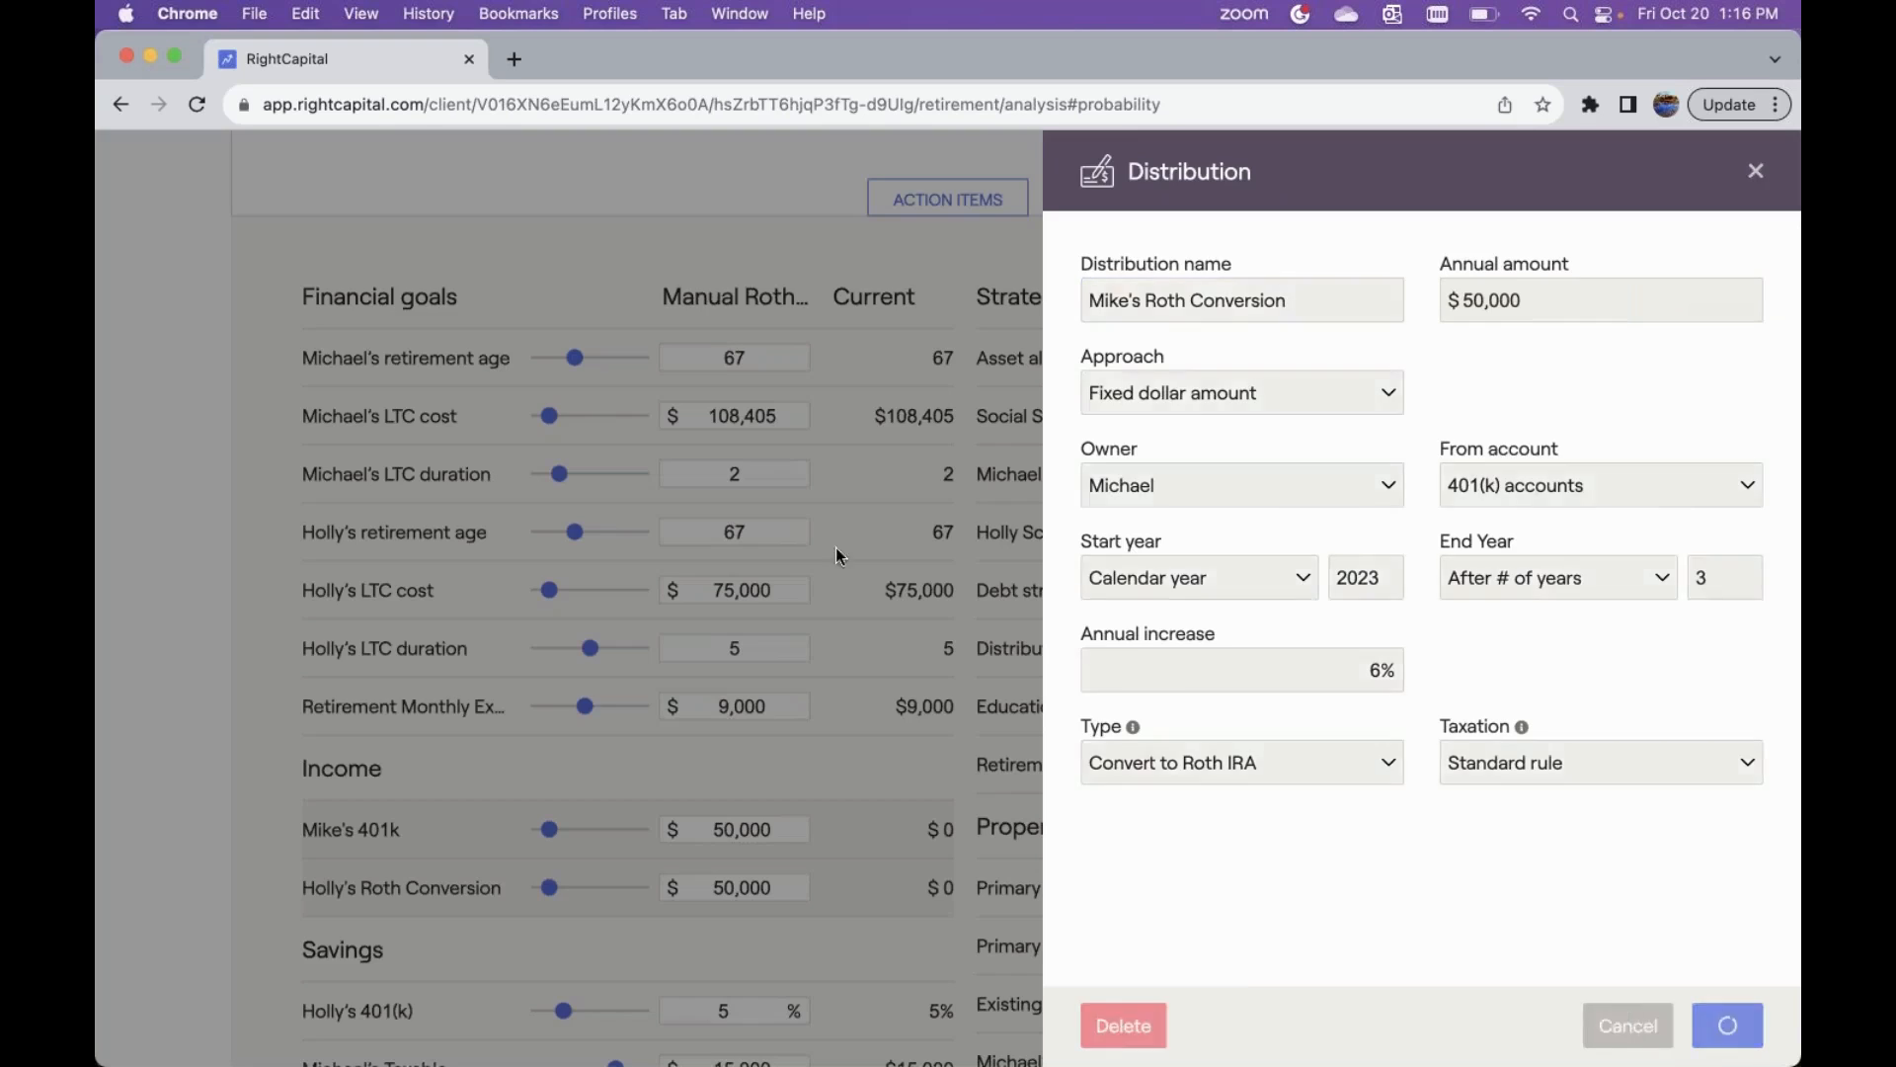
# - Review the success probabilities of Manual Roth Conversions and the Current plan, and compare their invested assets in the scenario analysis
pyautogui.scroll(5, 835, 549)
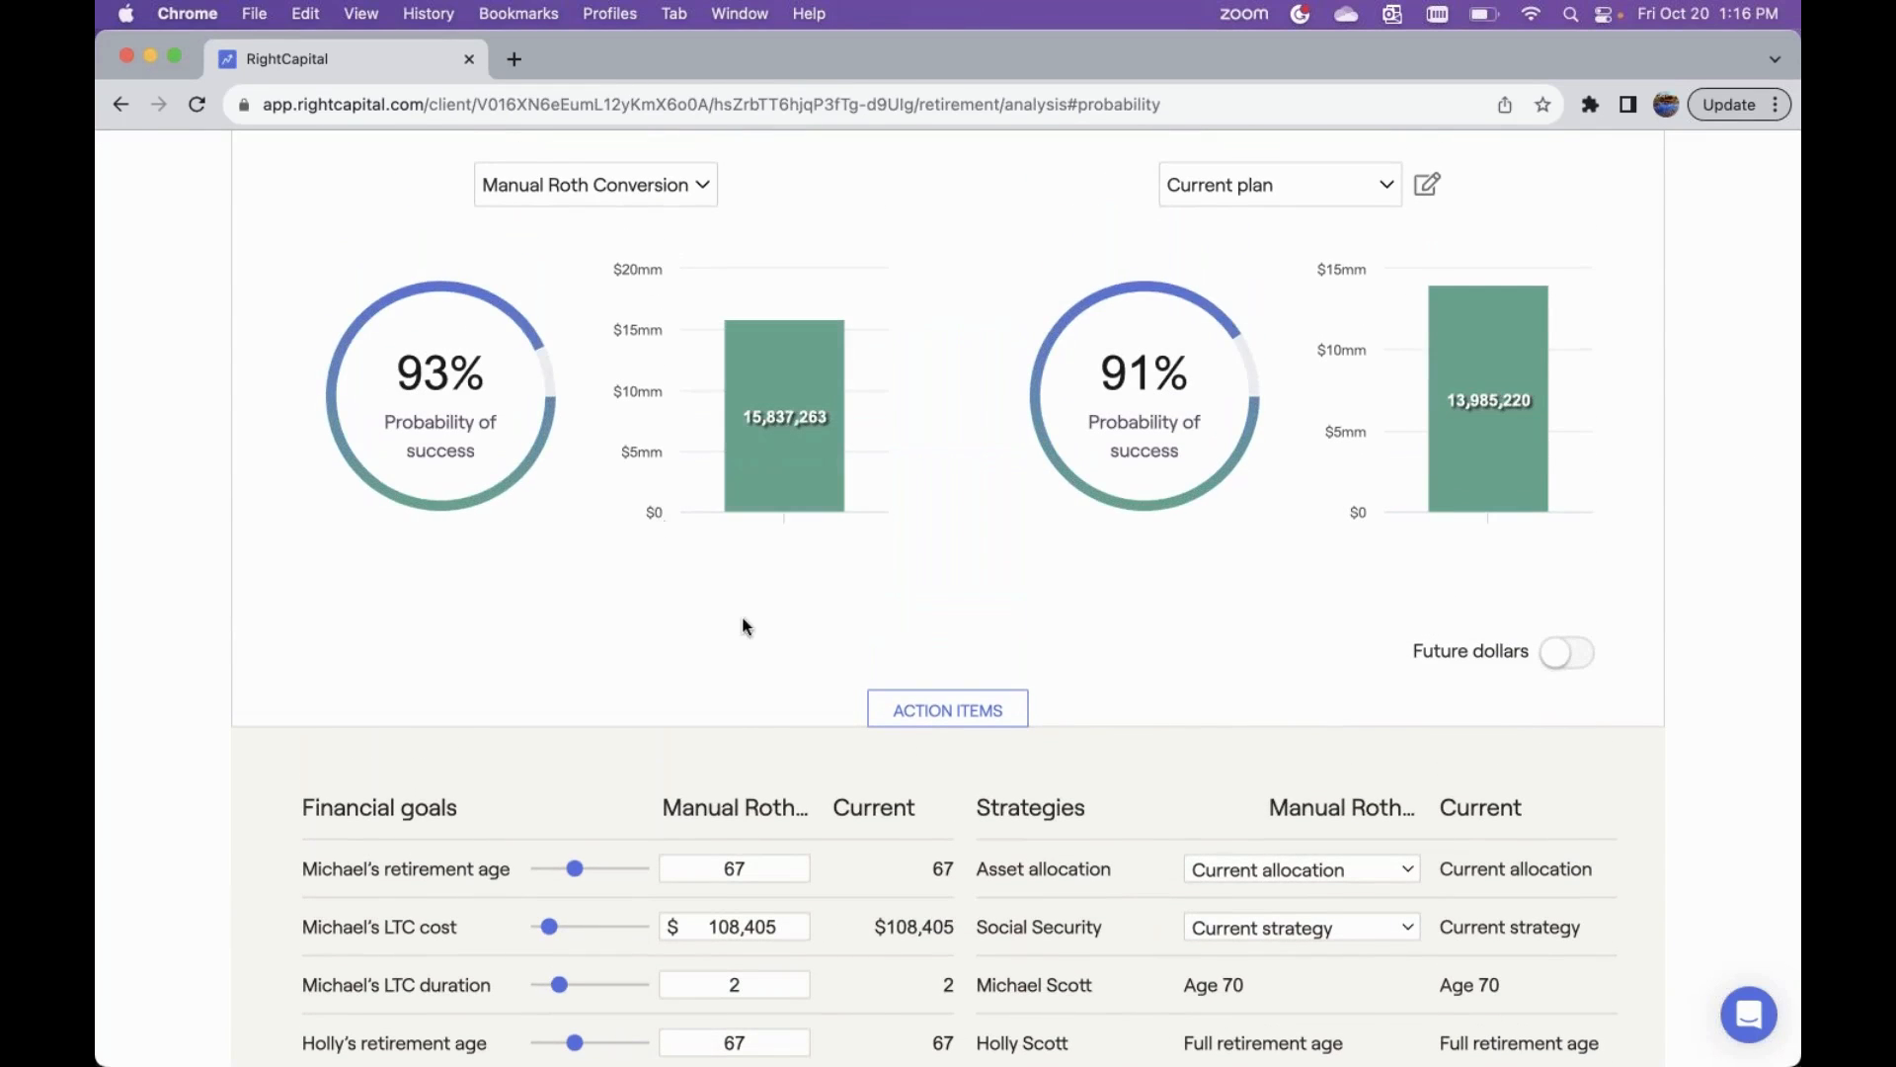
pyautogui.scroll(-5, 910, 722)
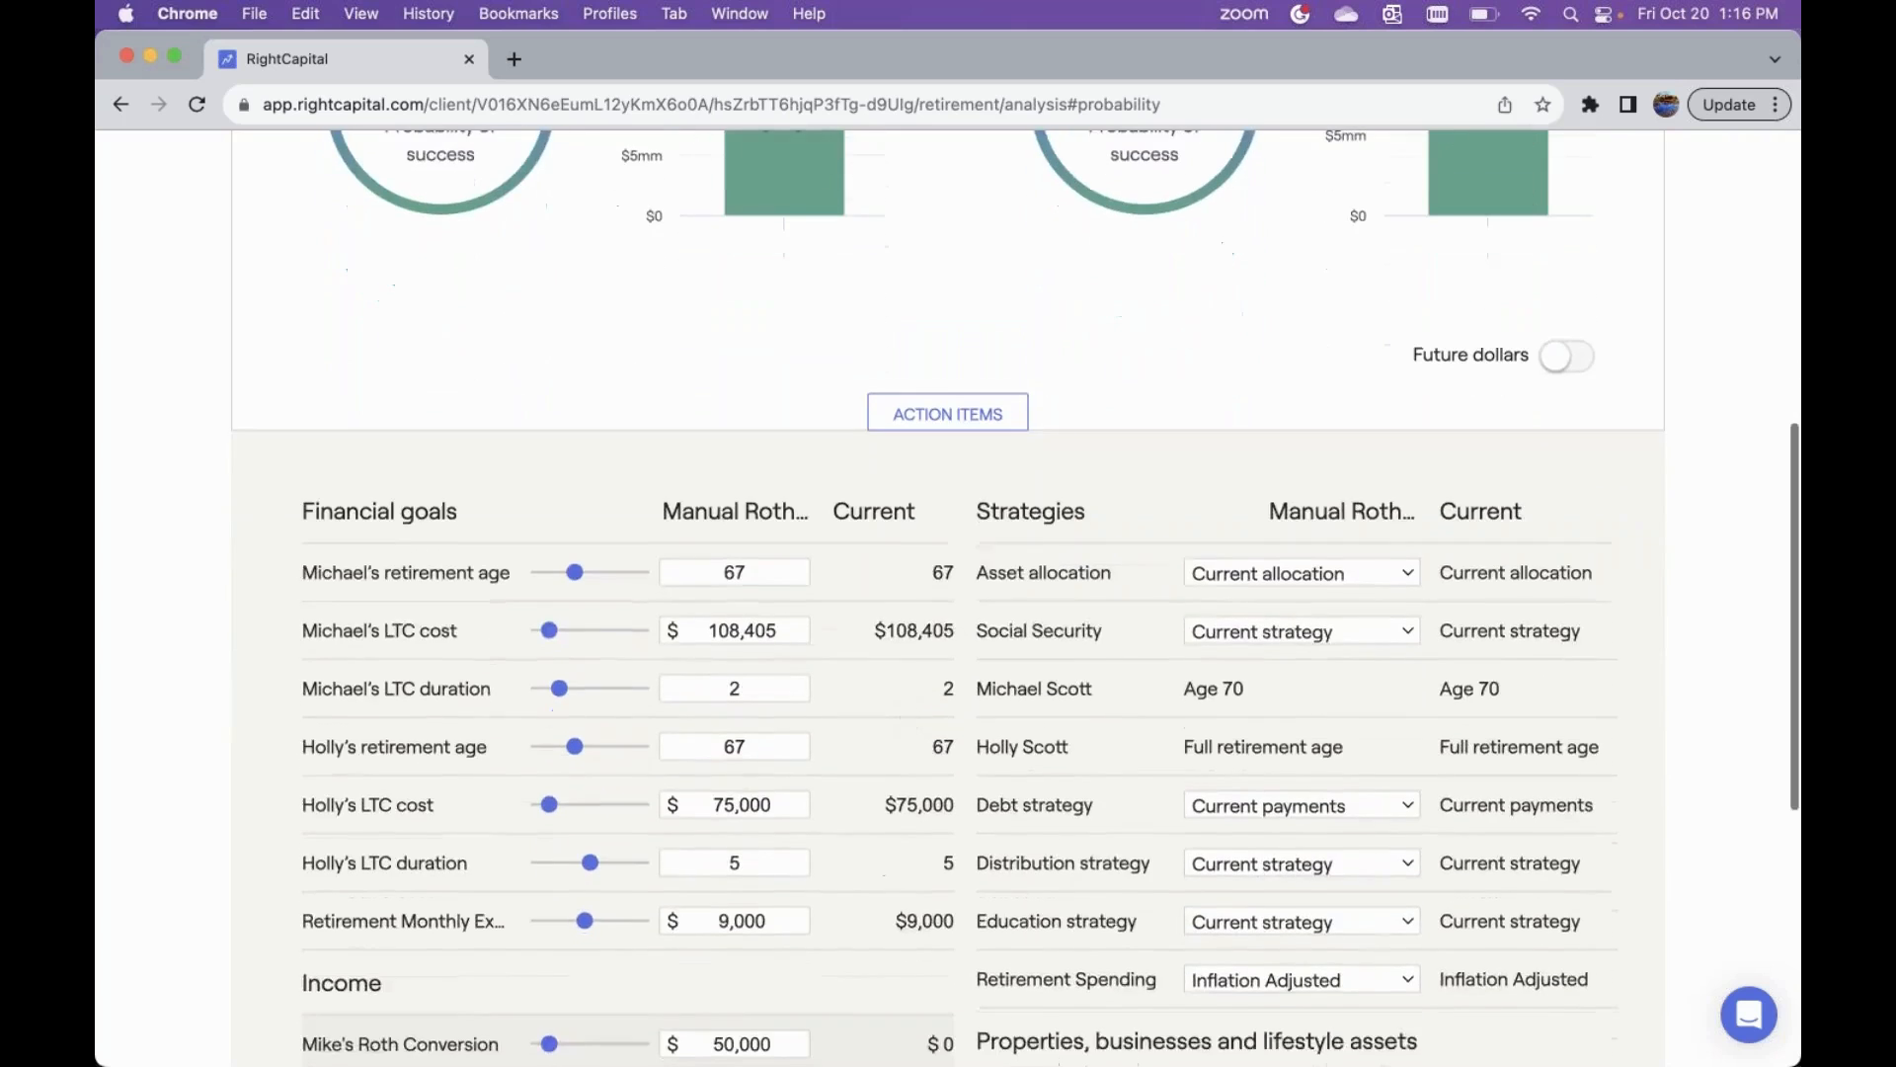
pyautogui.scroll(5, 909, 722)
pyautogui.scroll(2, 910, 720)
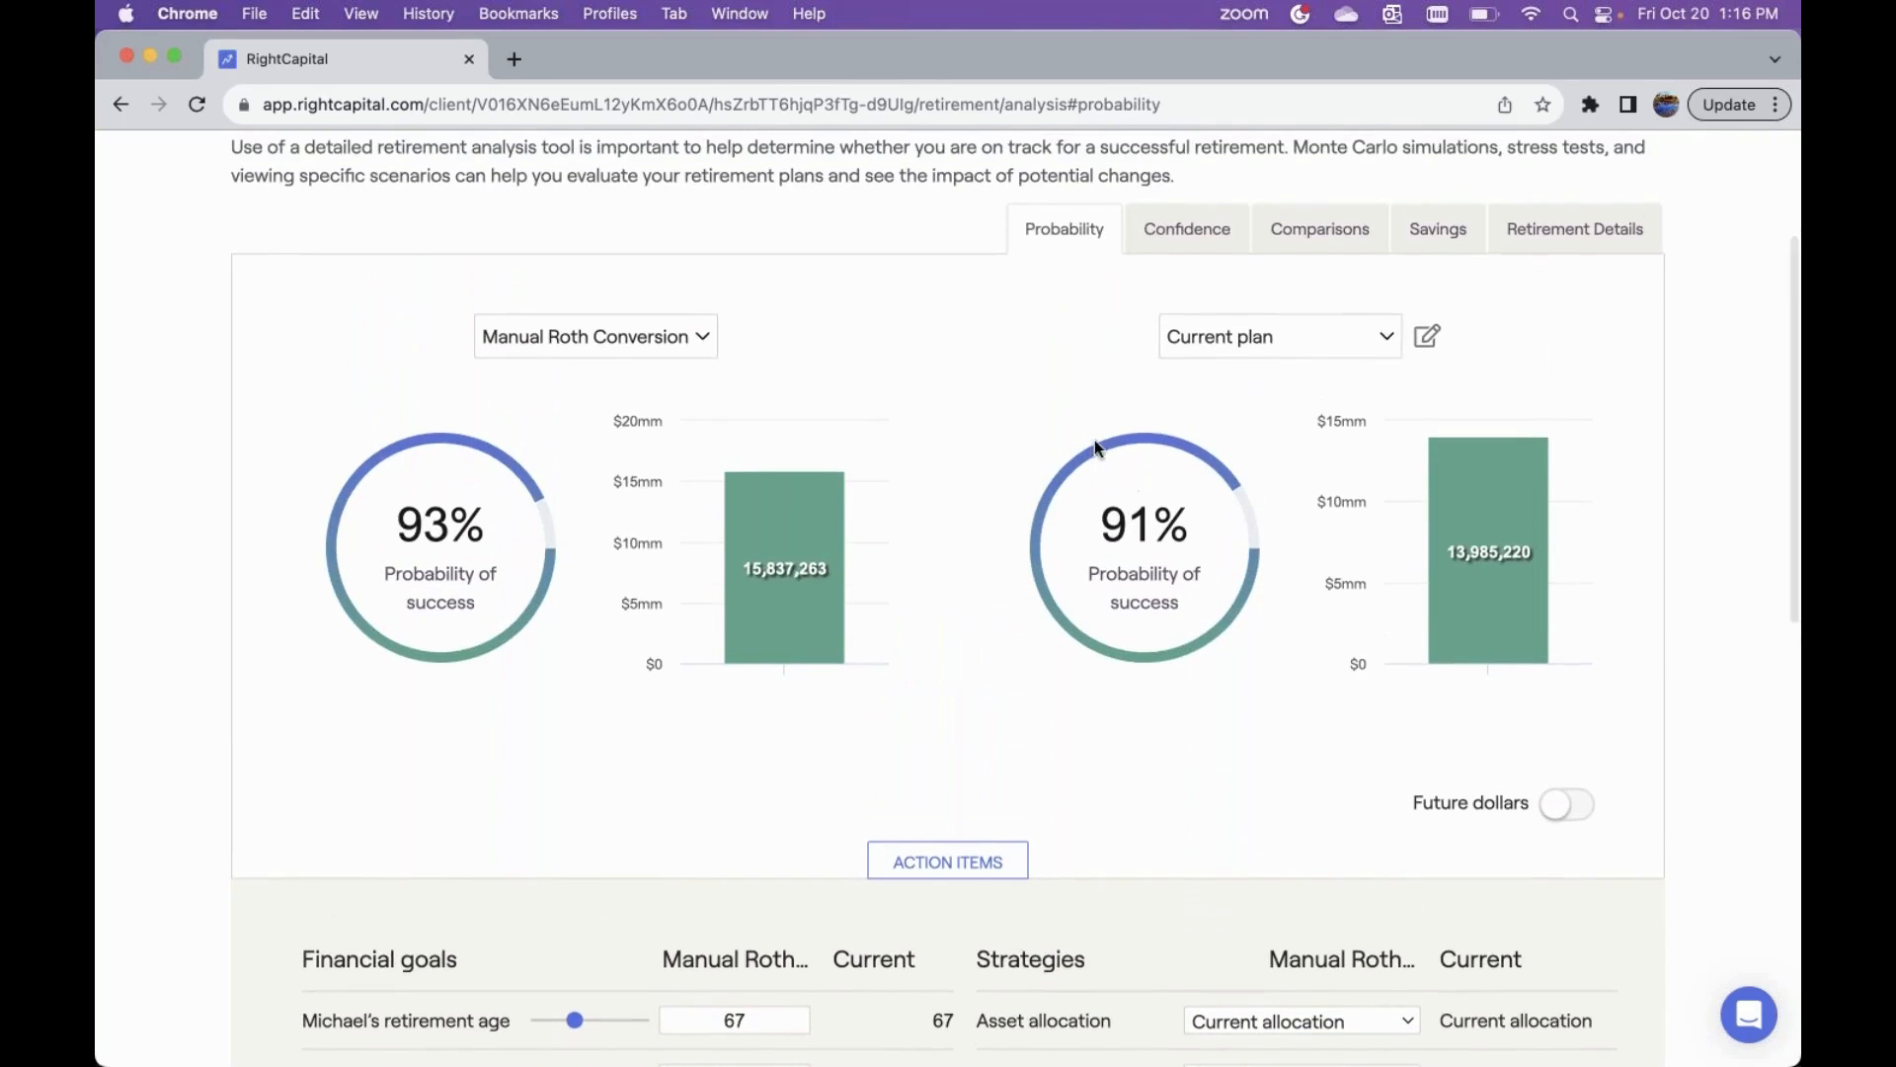
pyautogui.scroll(3, 1203, 272)
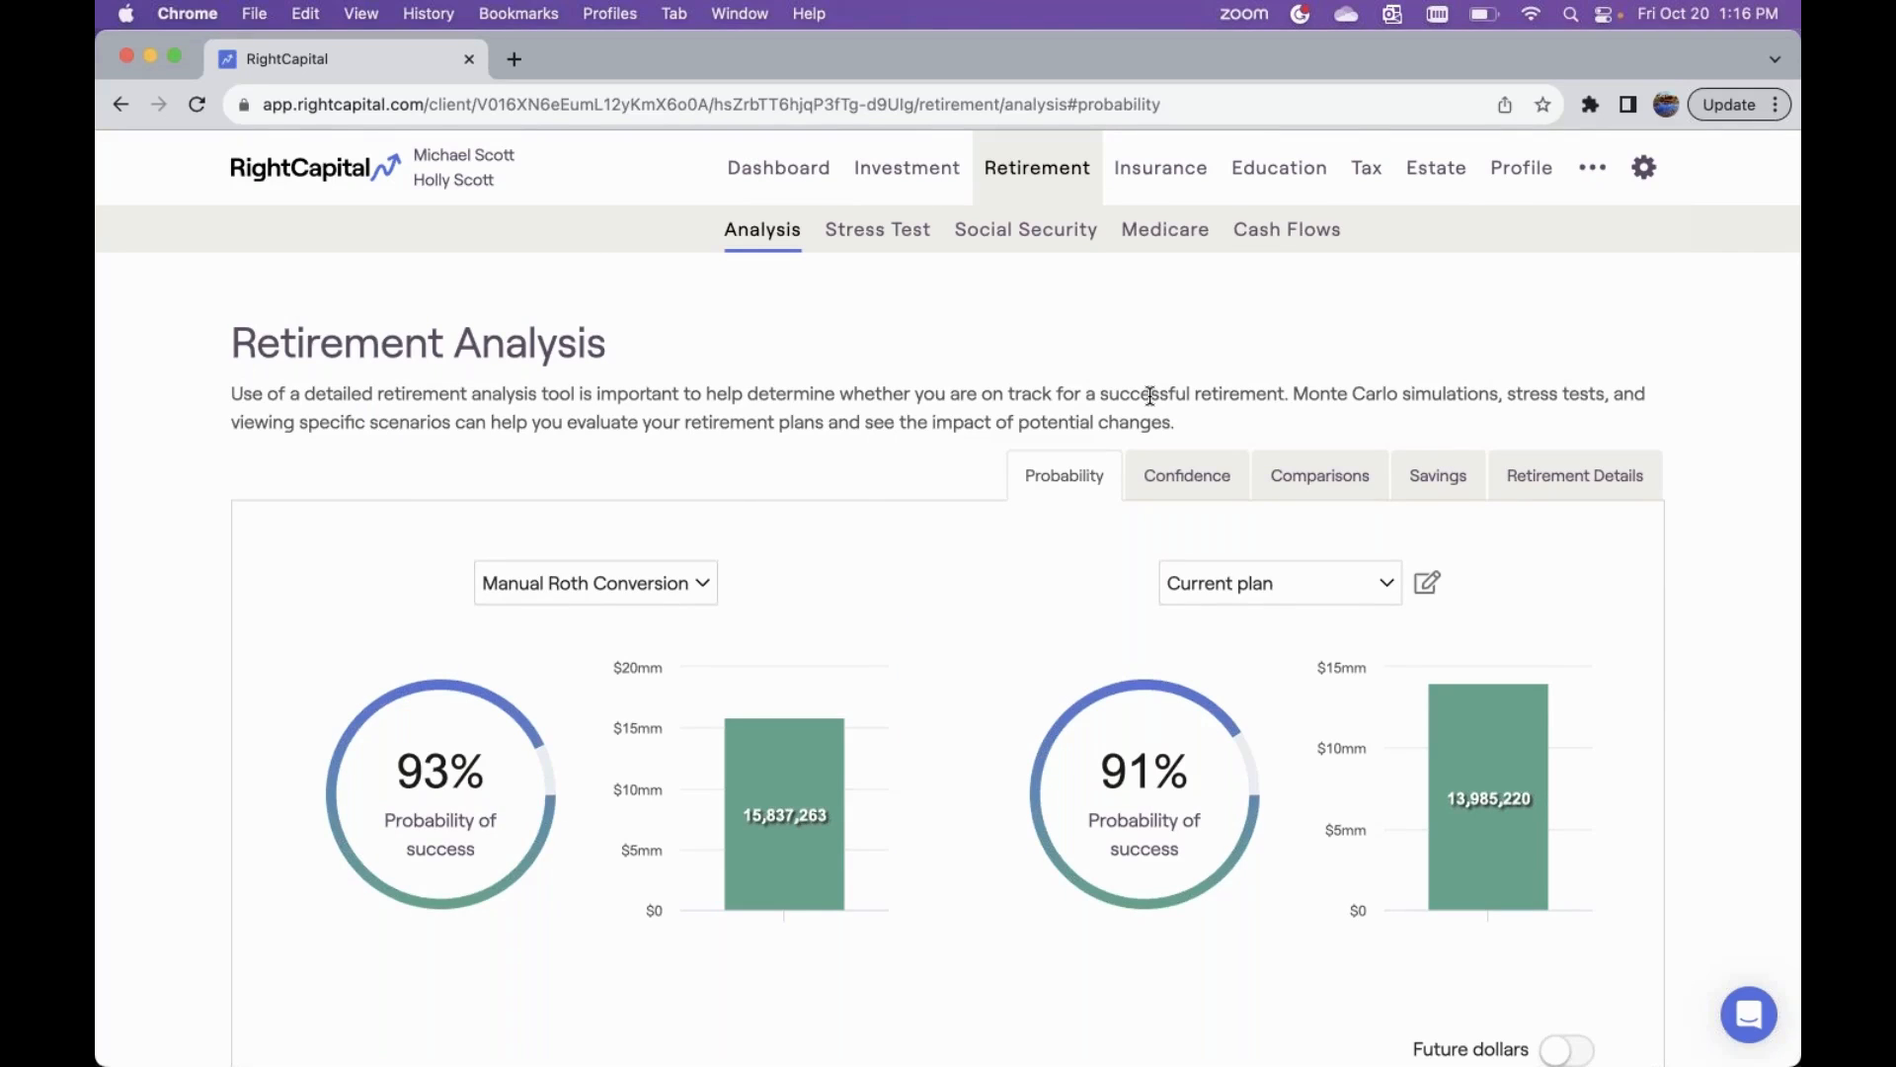
pyautogui.click(1325, 484)
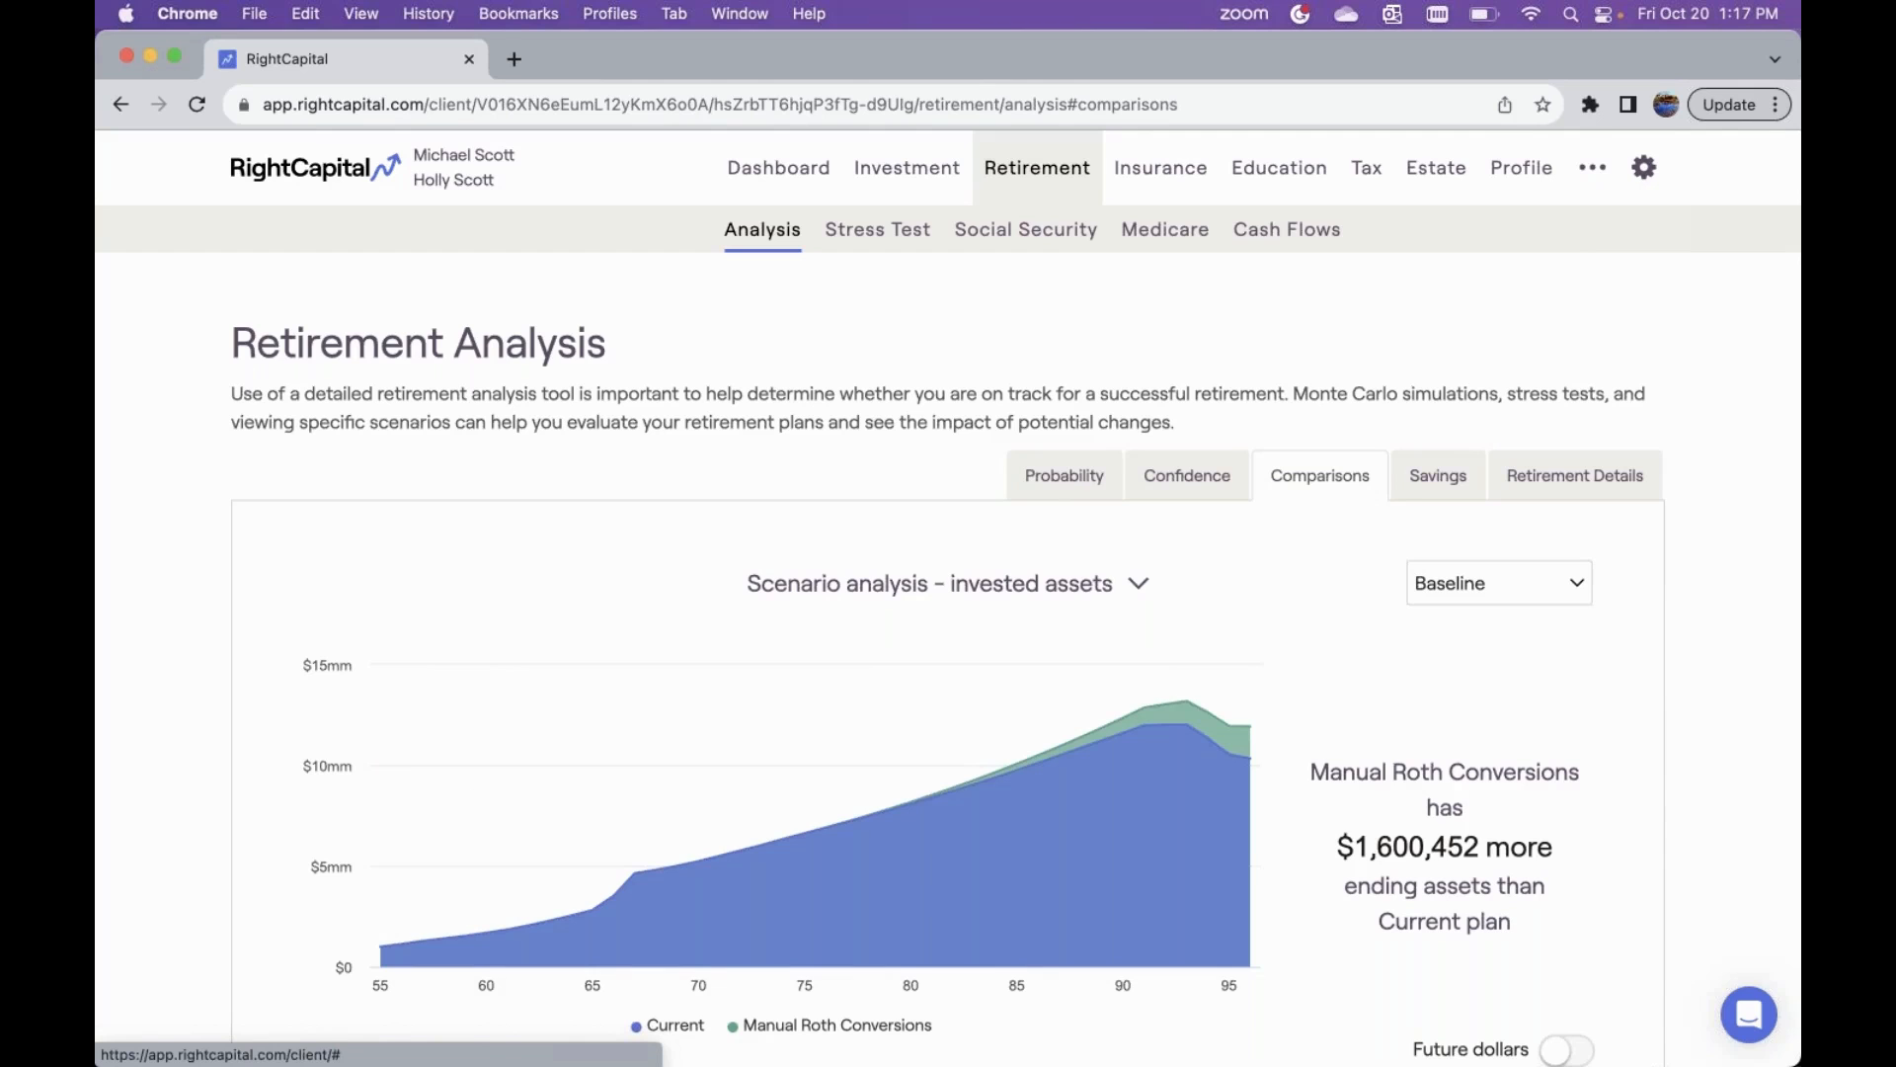
pyautogui.scroll(-3, 1349, 567)
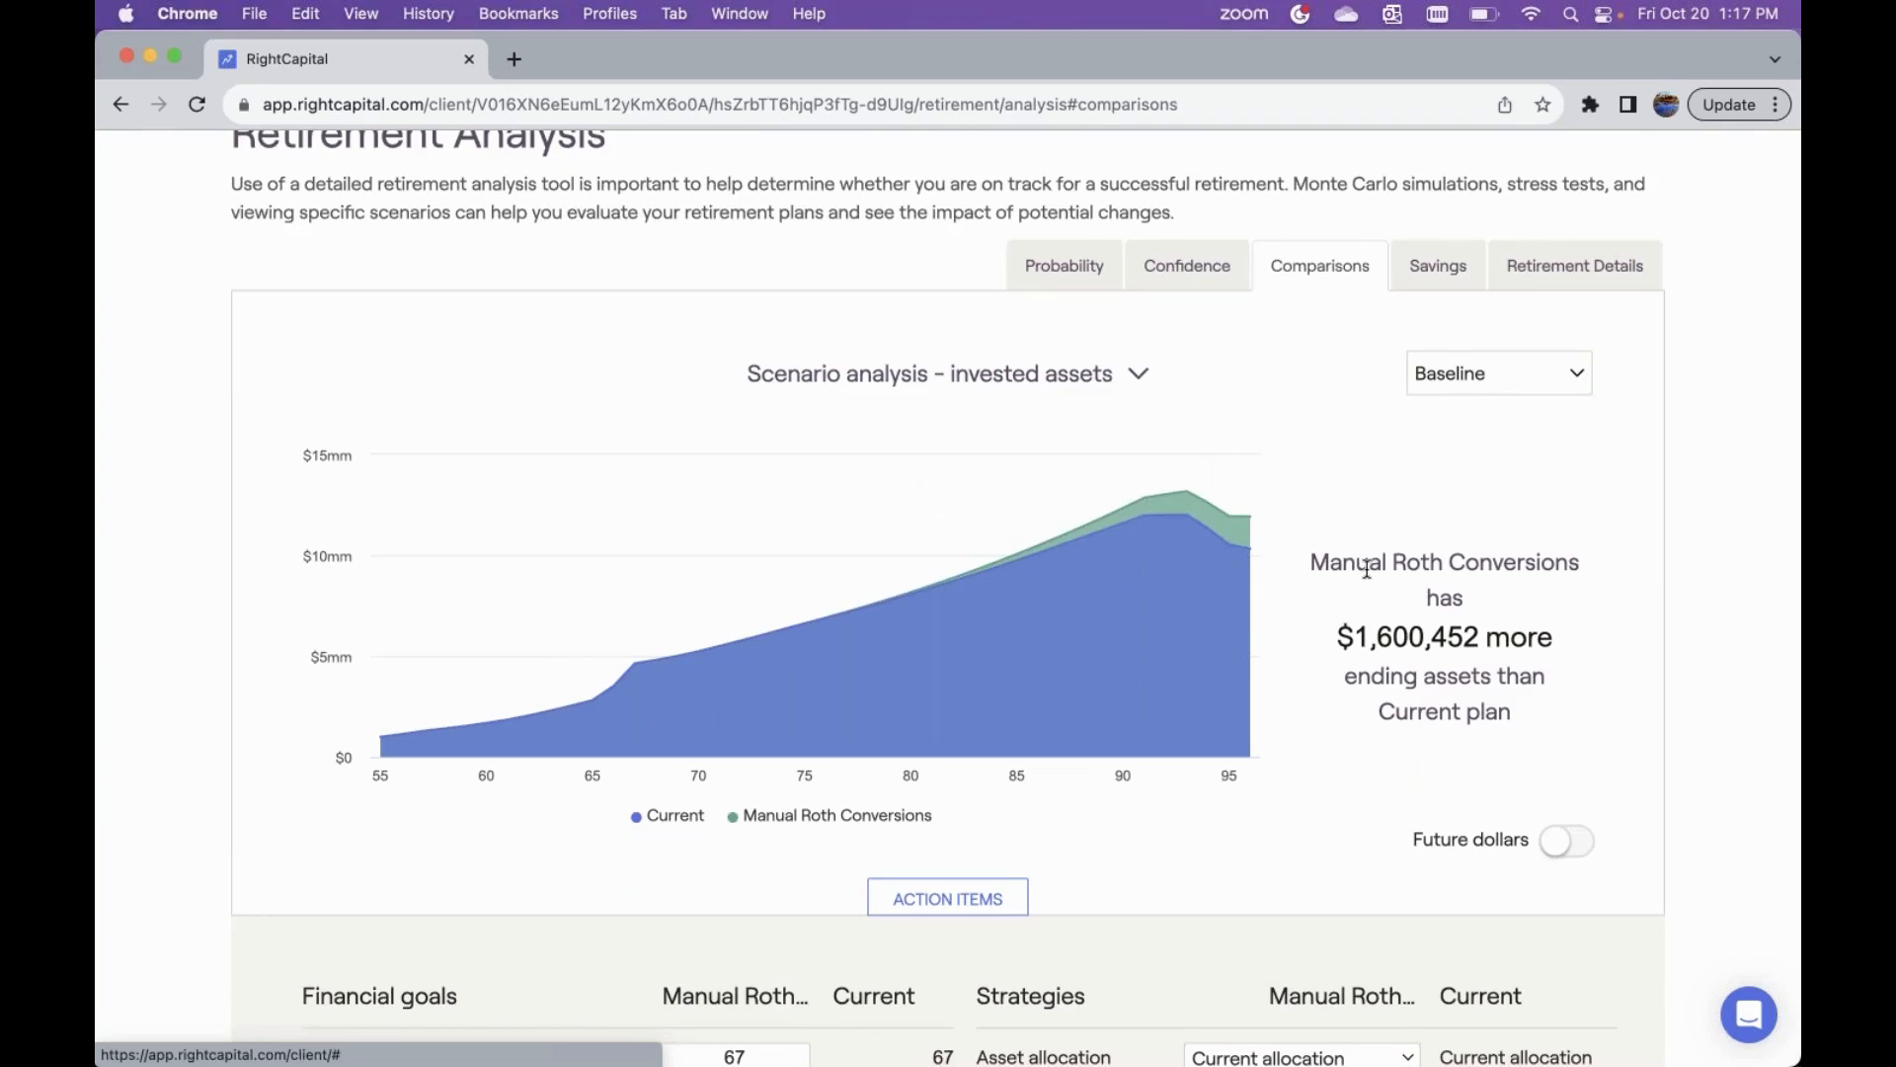
# - Compare Manual Roth Conversions with the Current plan by taxes and by net worth in the scenario analysis
pyautogui.click(1099, 378)
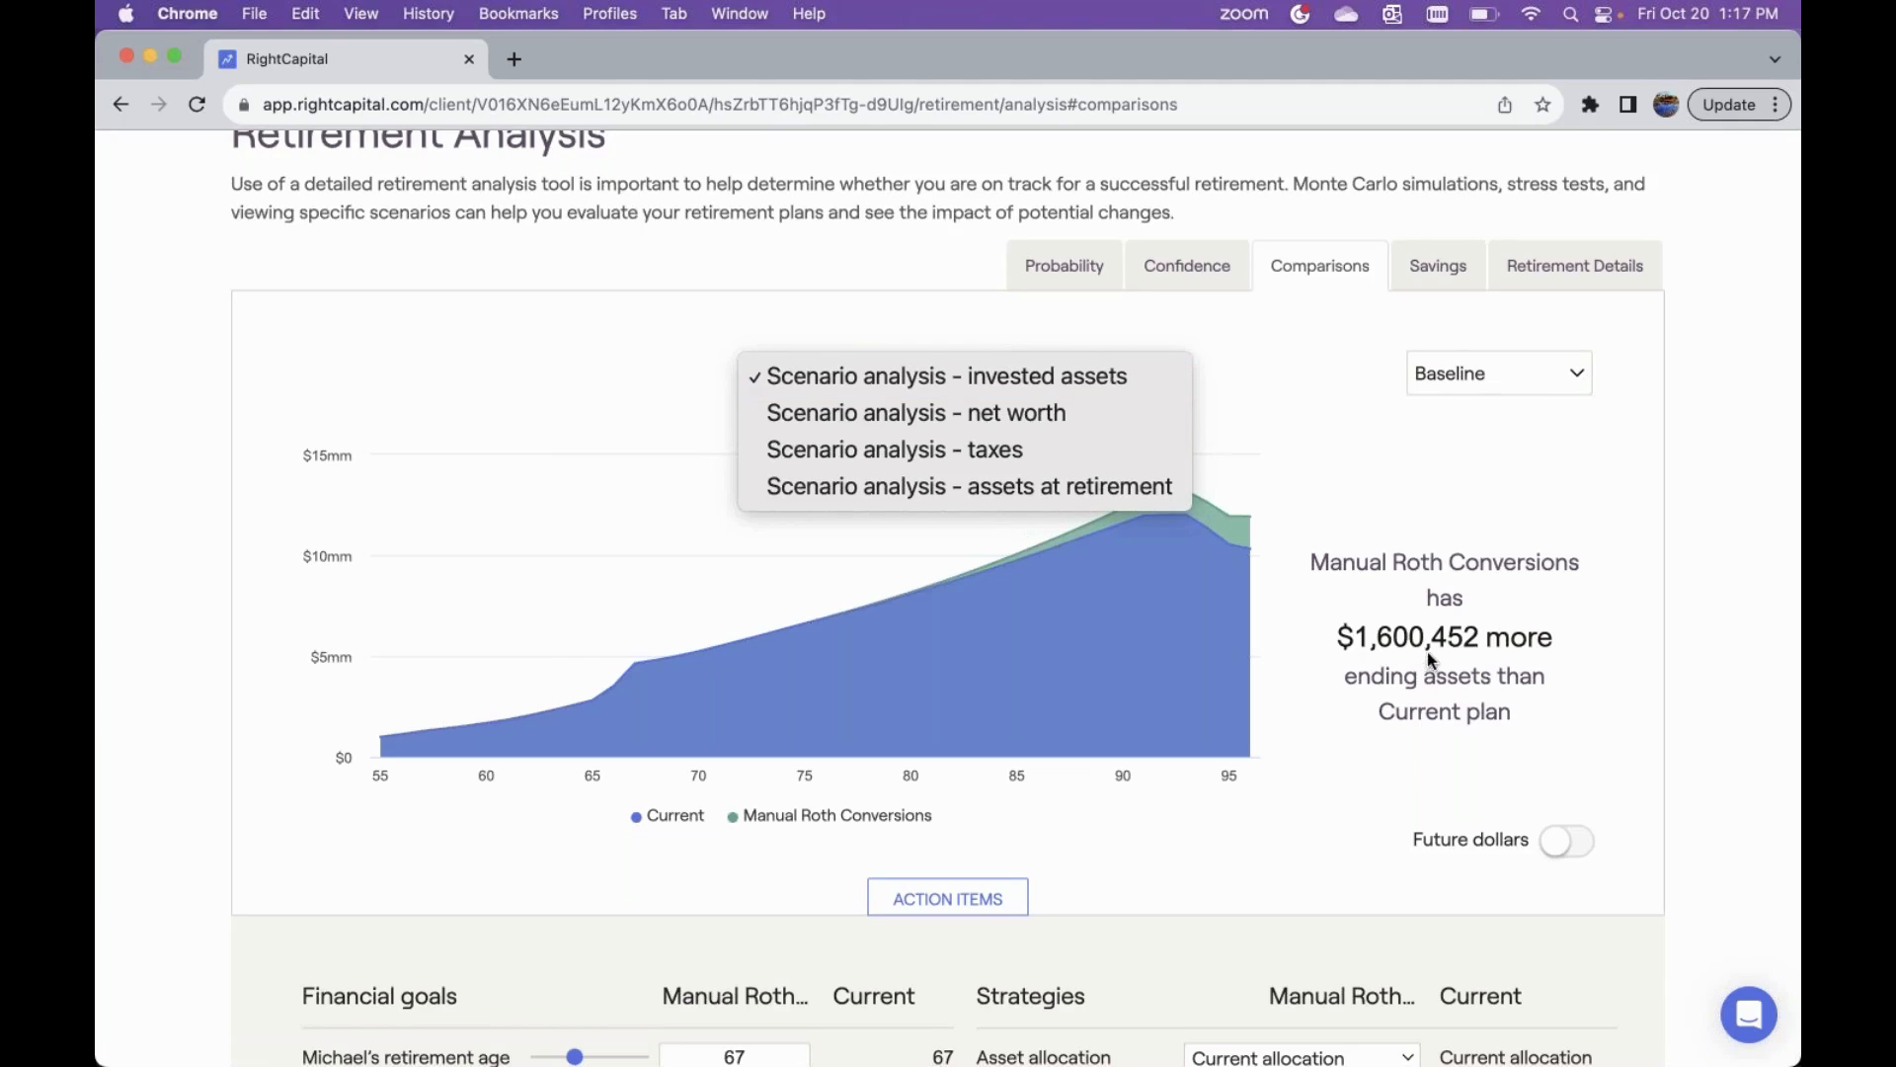
pyautogui.click(1099, 447)
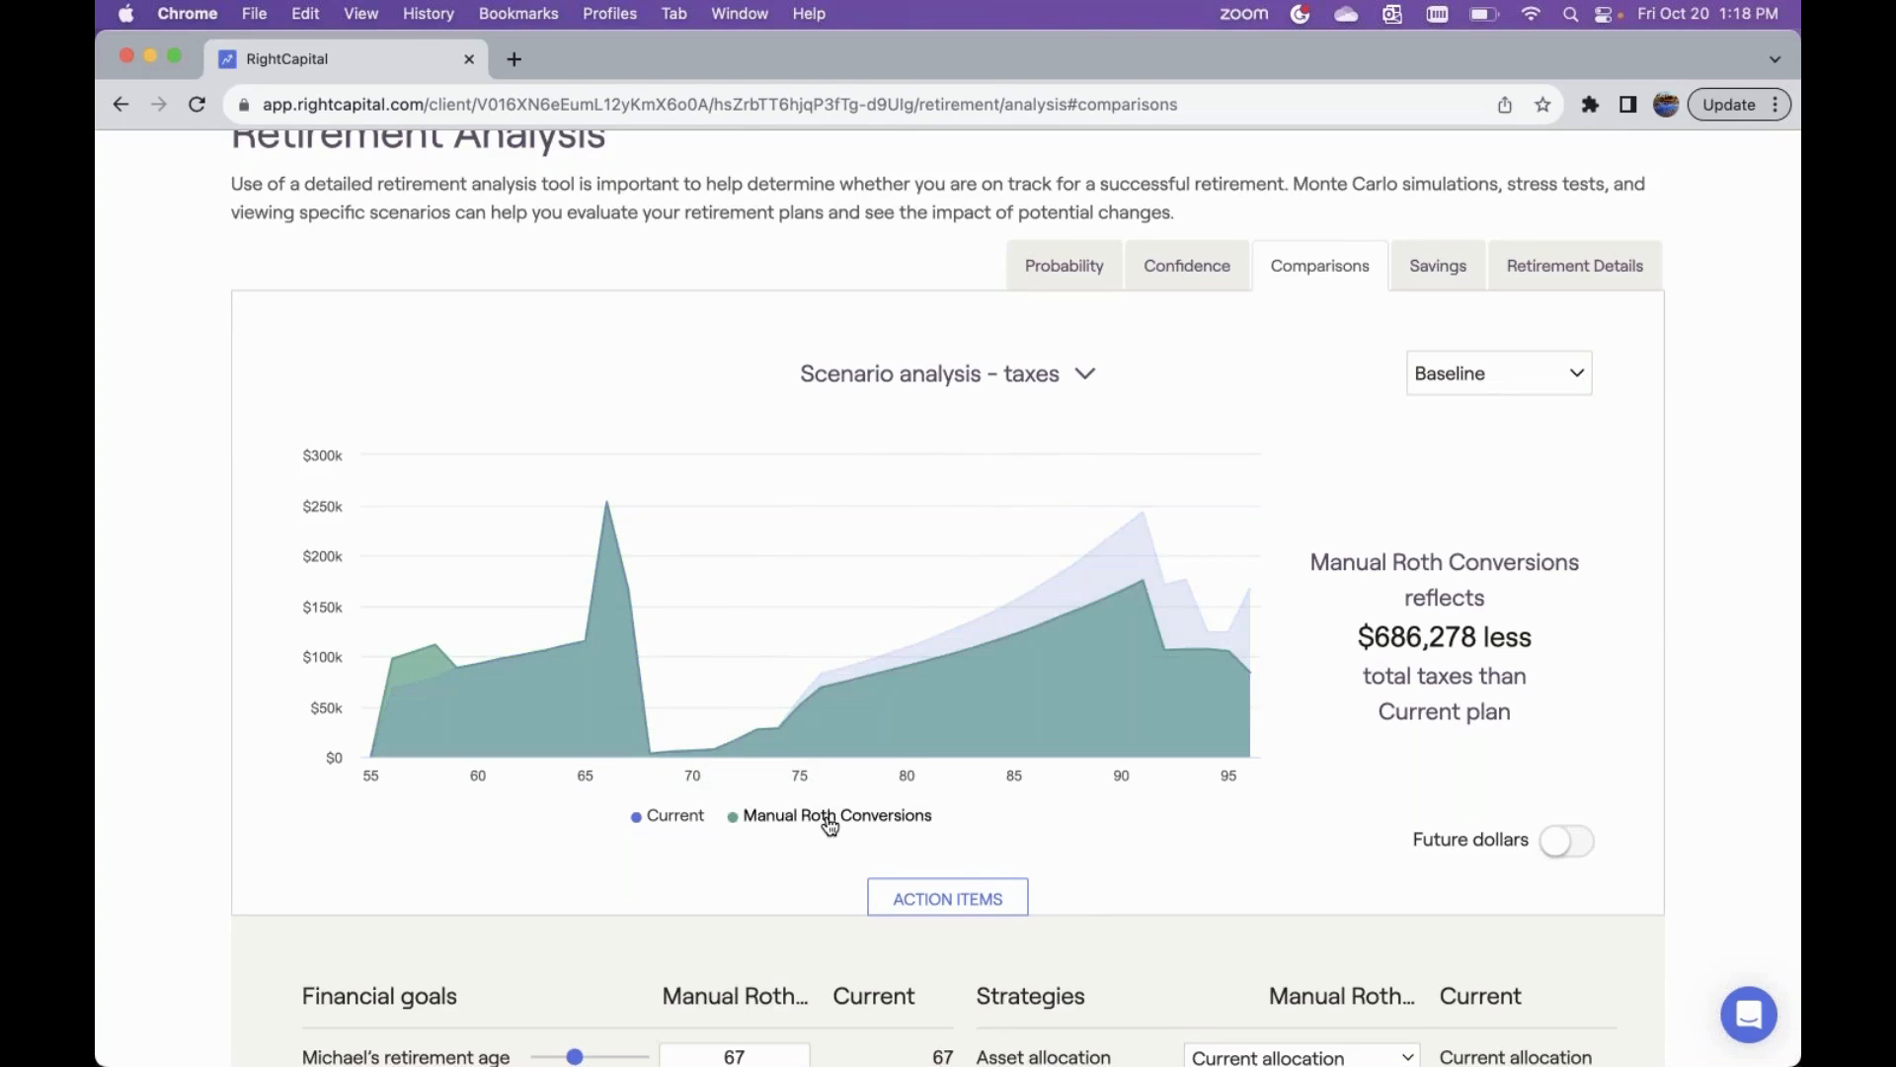
pyautogui.click(972, 376)
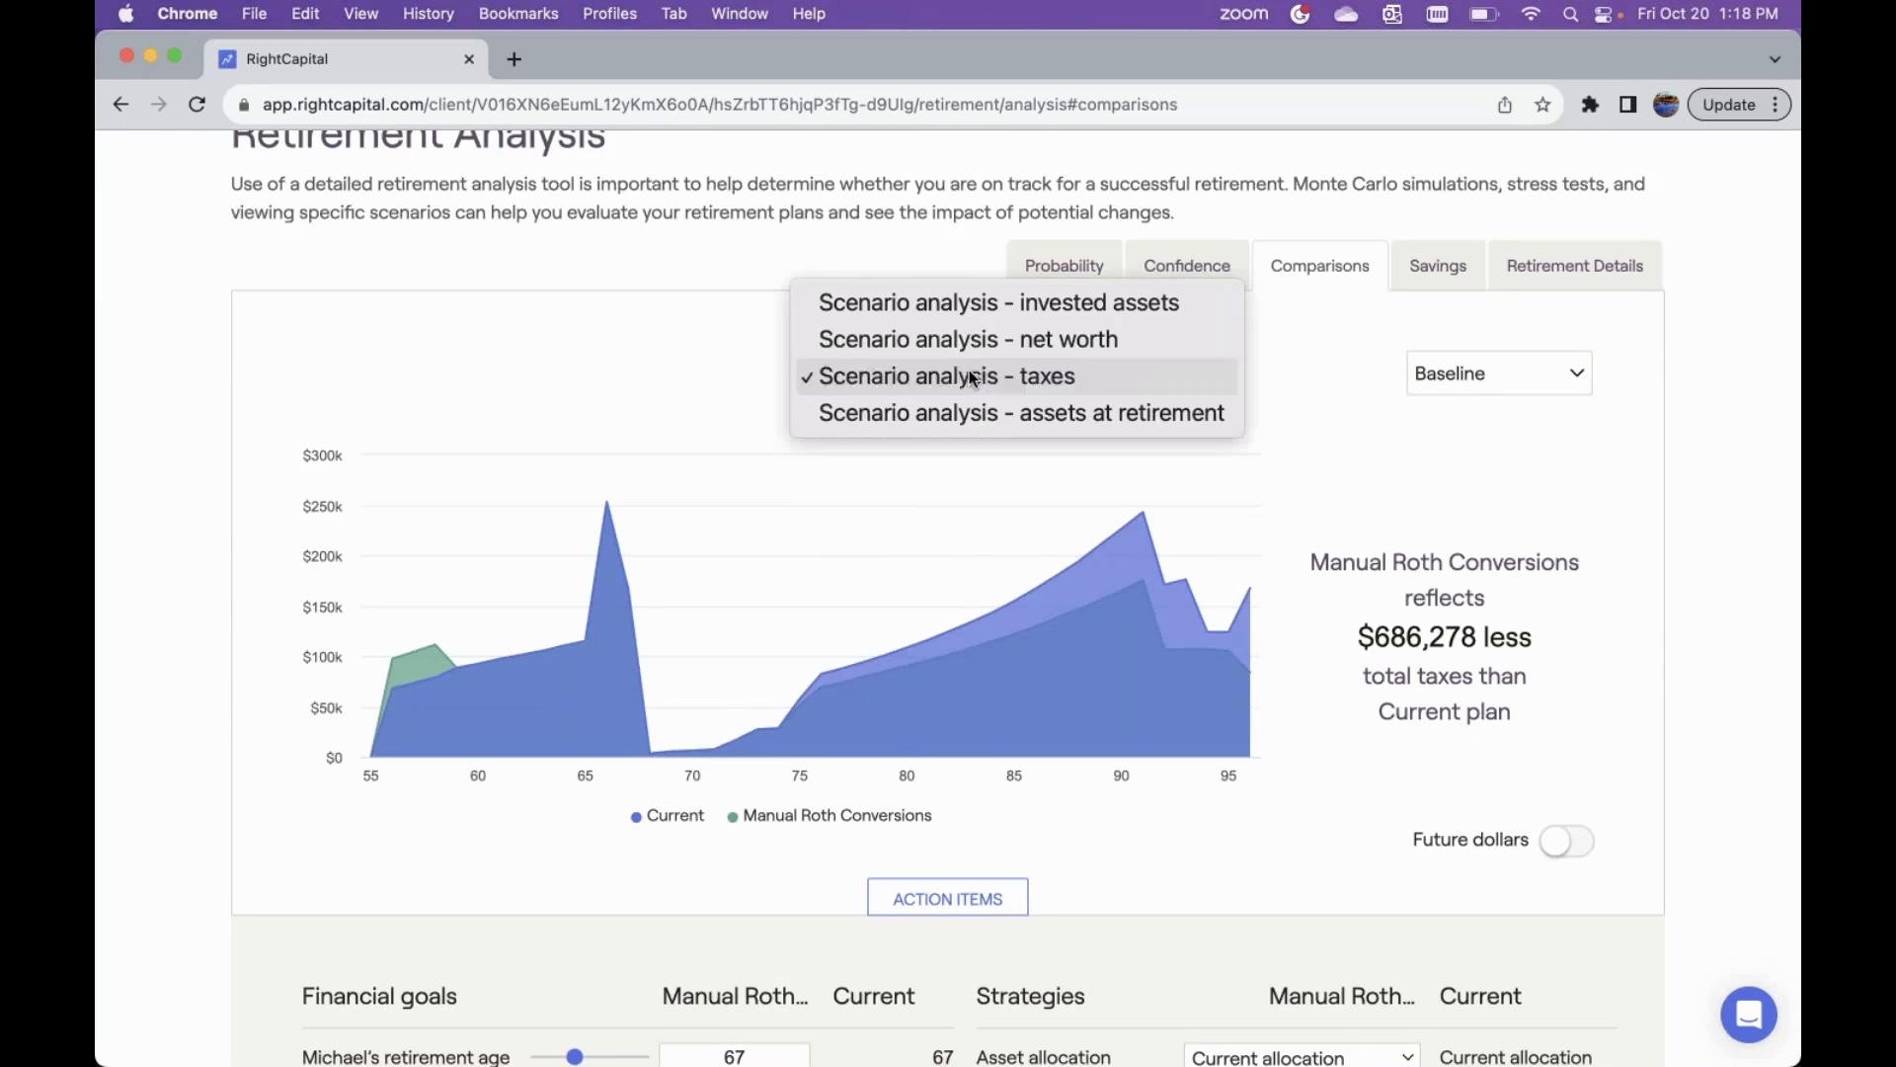
pyautogui.click(1005, 339)
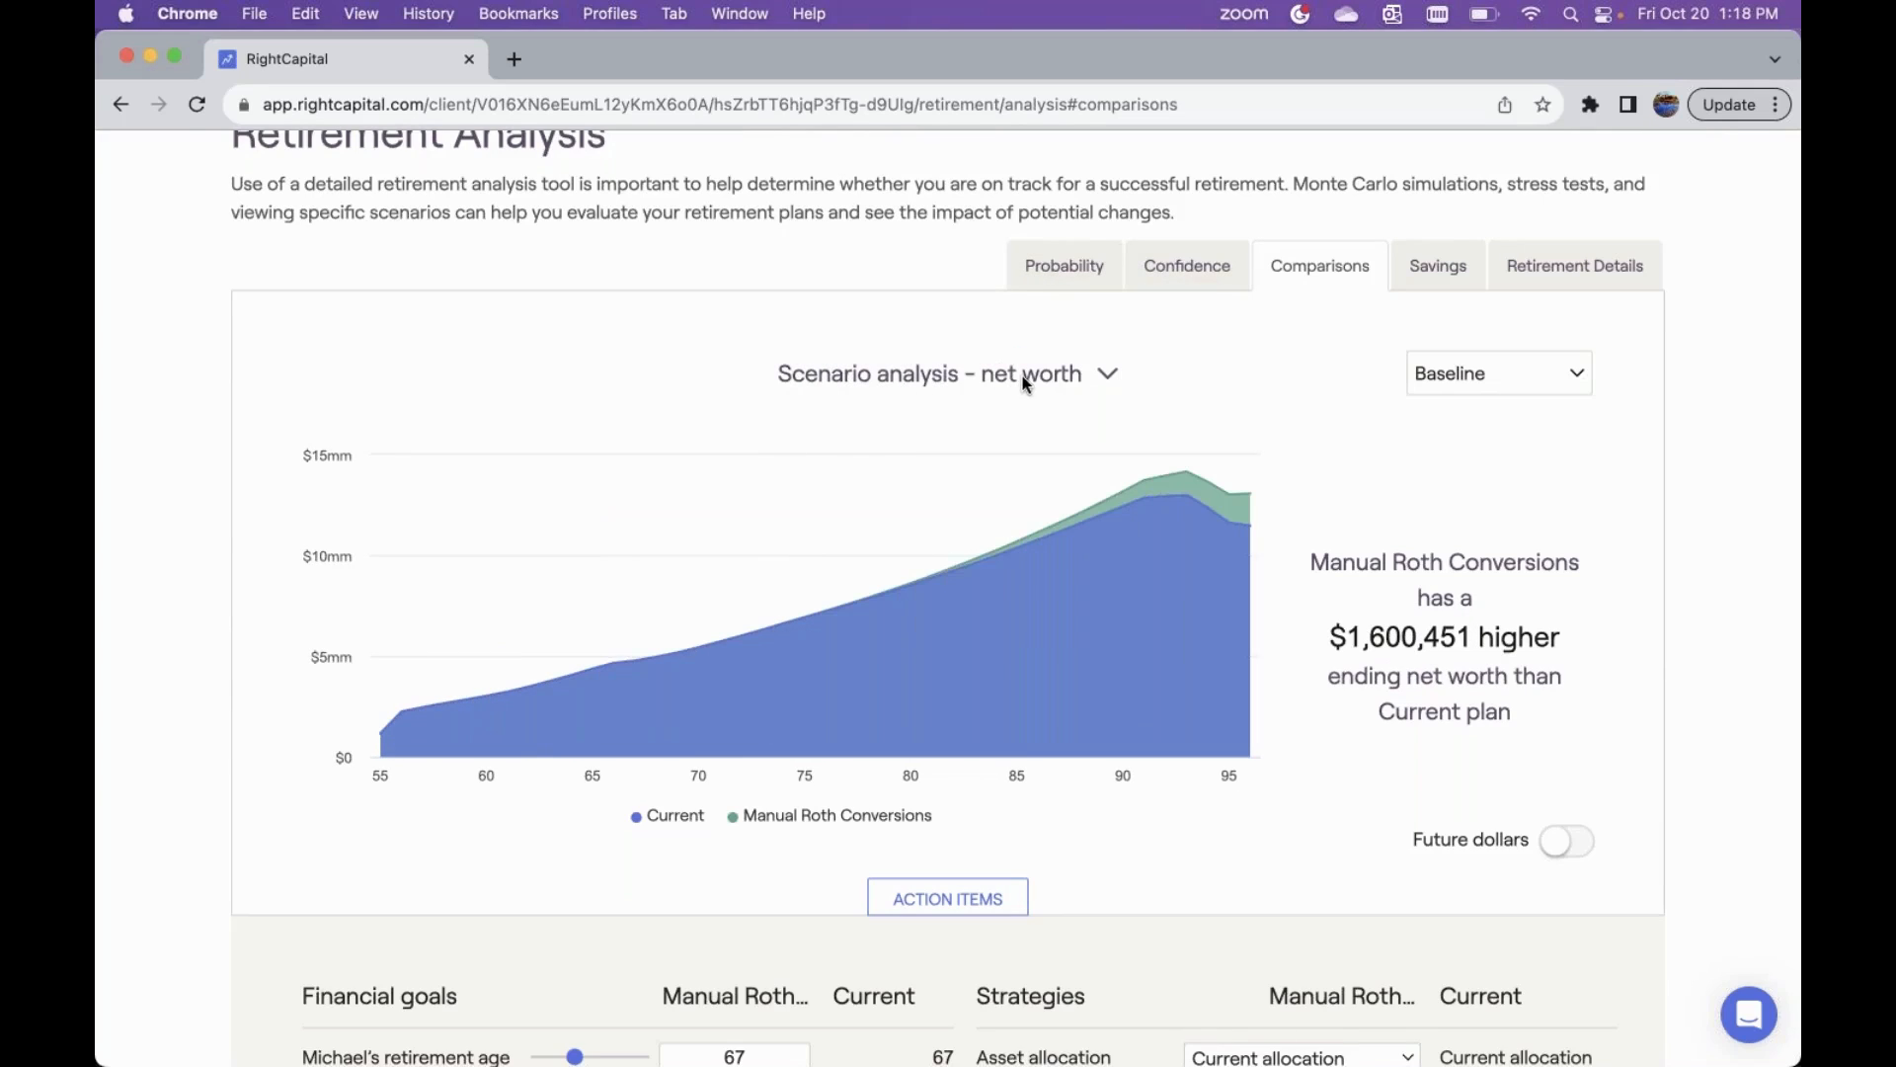
# - Compare the two plans by assets at retirement, and return the scenario analysis to invested assets
pyautogui.click(1025, 381)
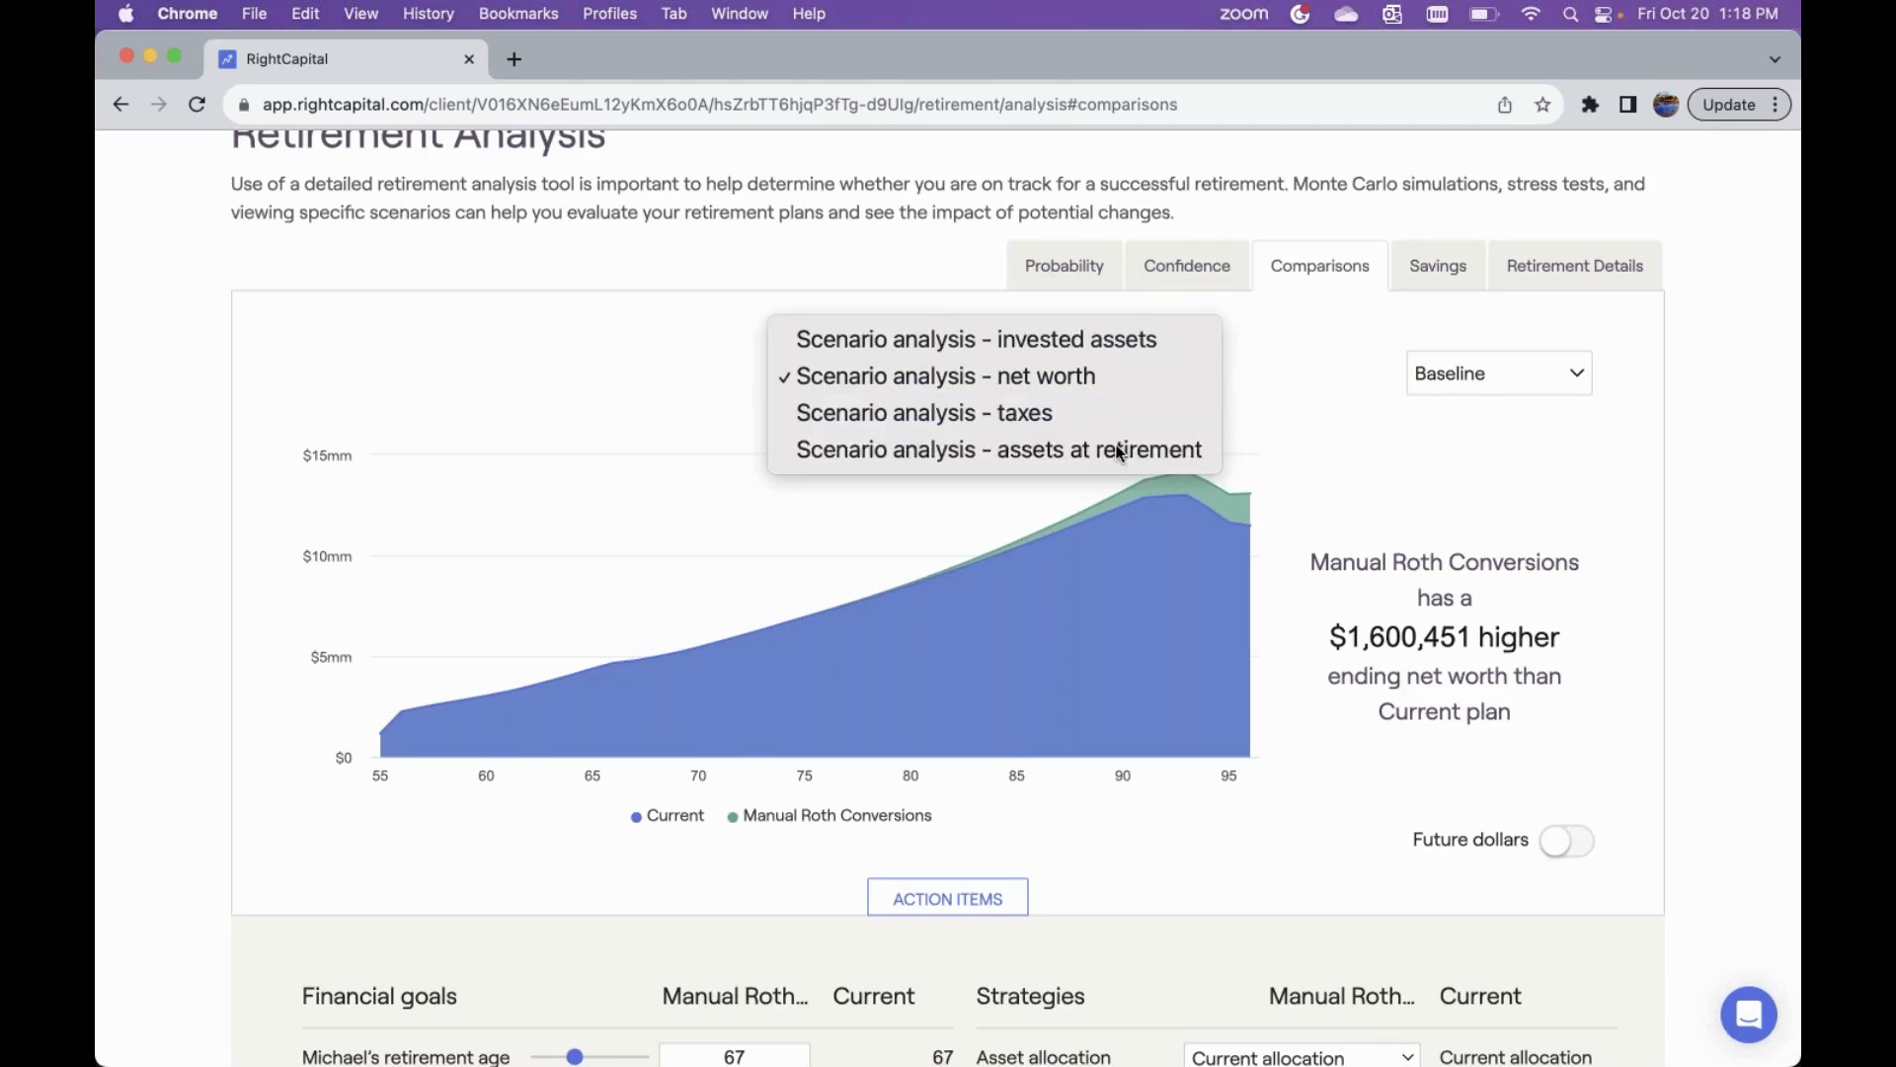
pyautogui.click(1119, 450)
pyautogui.click(1000, 370)
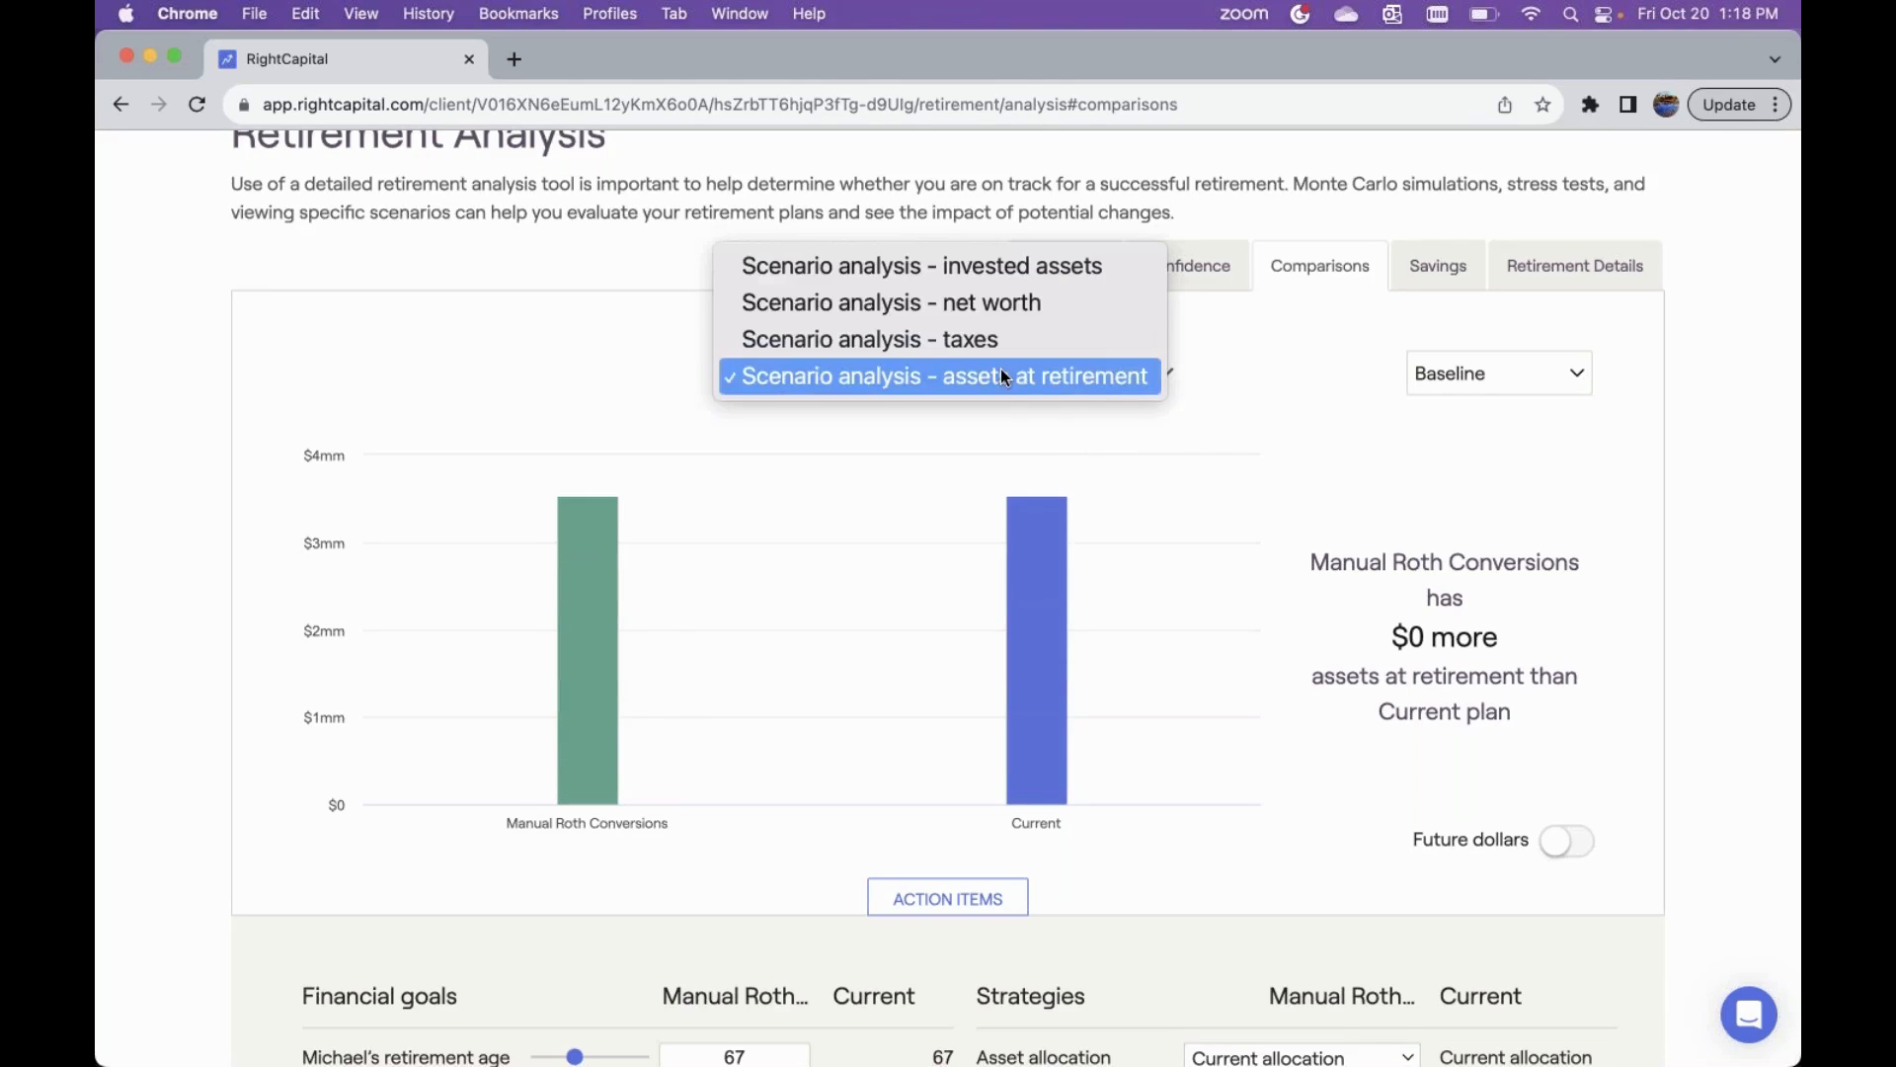
pyautogui.click(1094, 267)
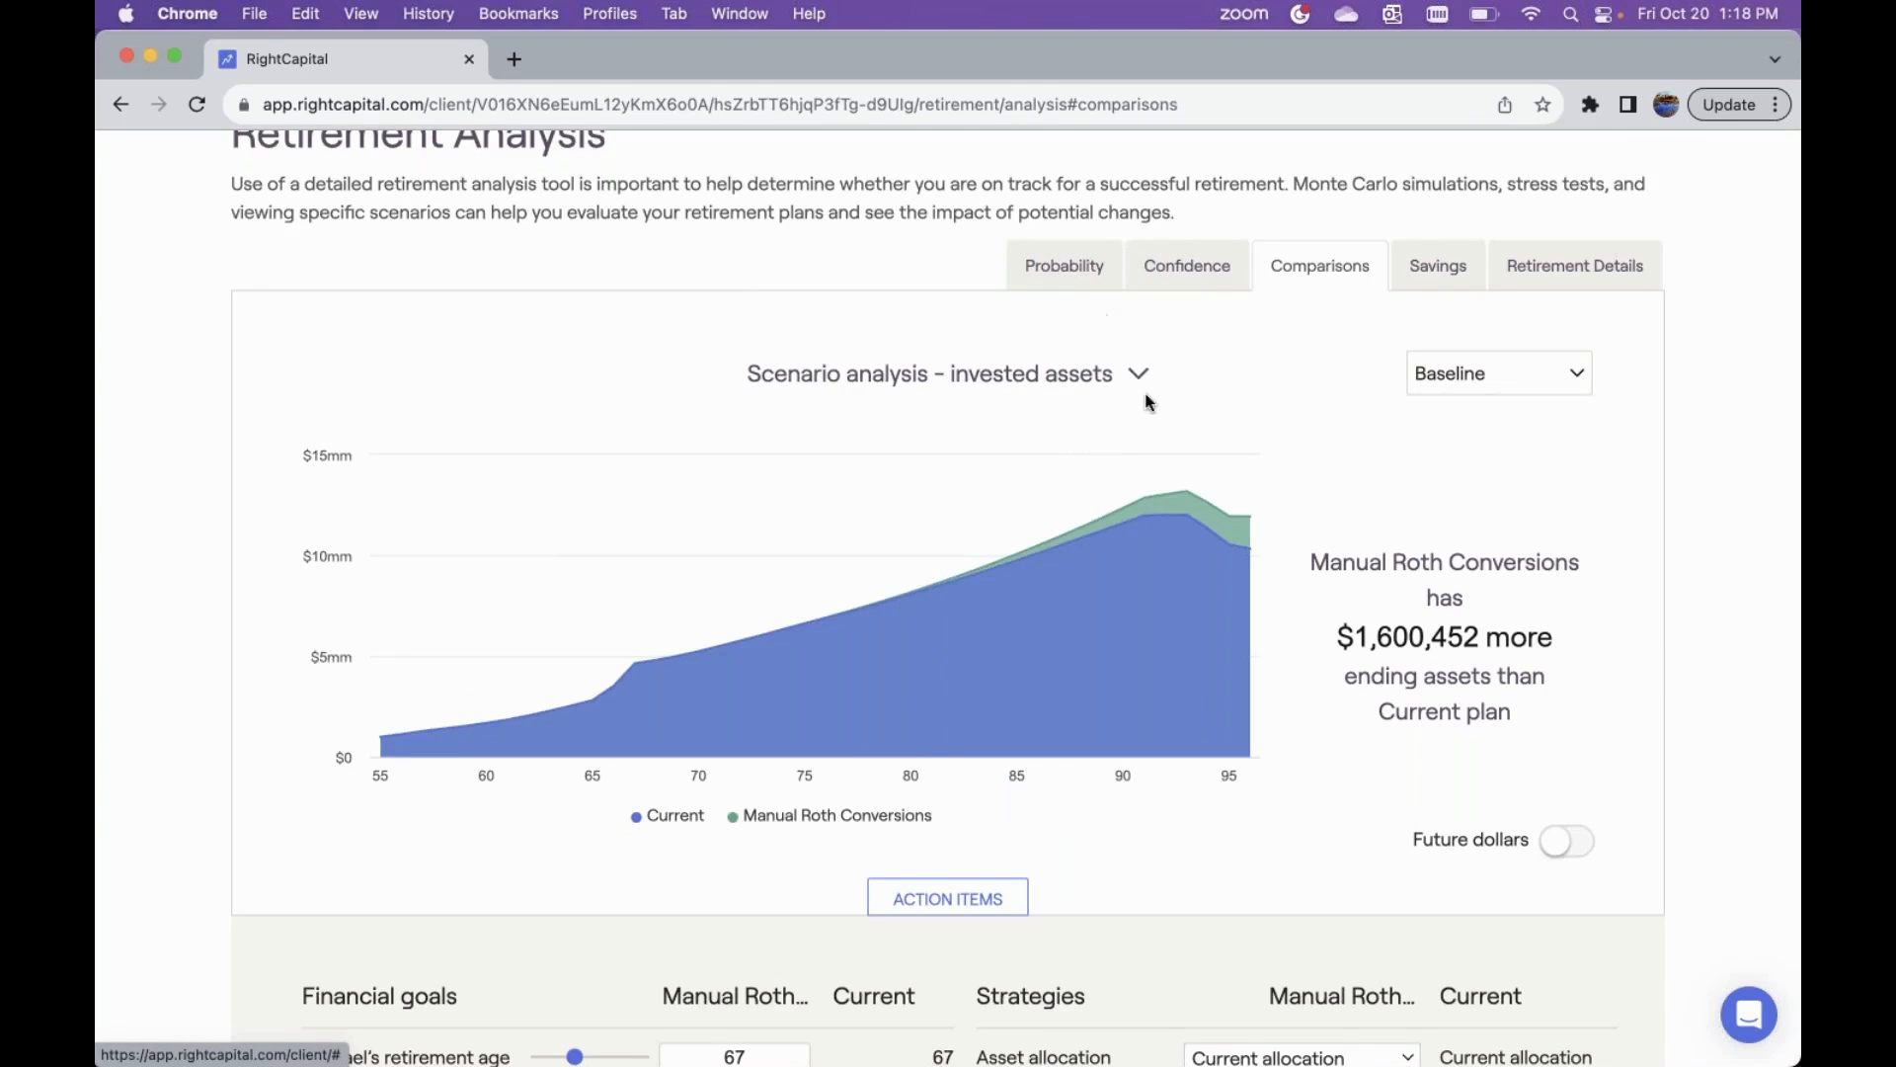
# - Return to the probability of success analysis and show Roth Conversion Strategy 2.0 against the Current plan
pyautogui.scroll(-8, 1369, 671)
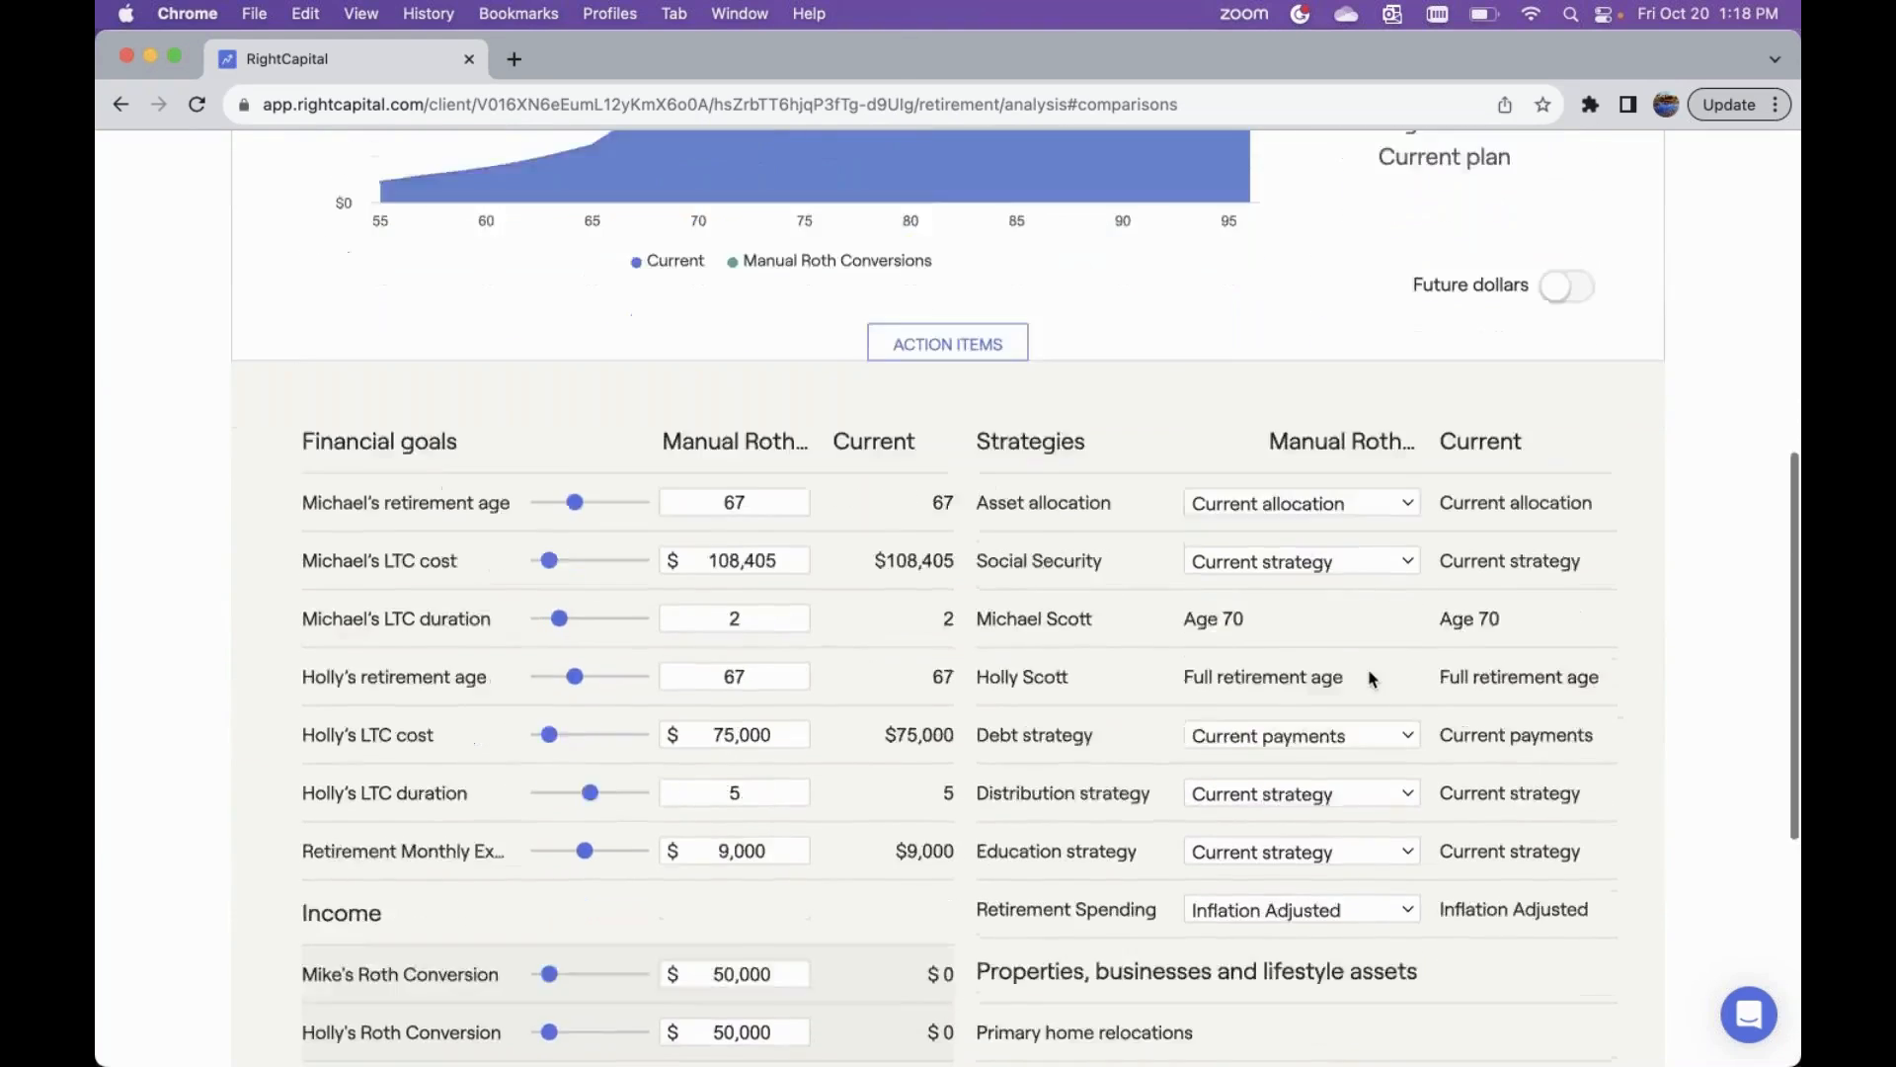
pyautogui.scroll(8, 1369, 677)
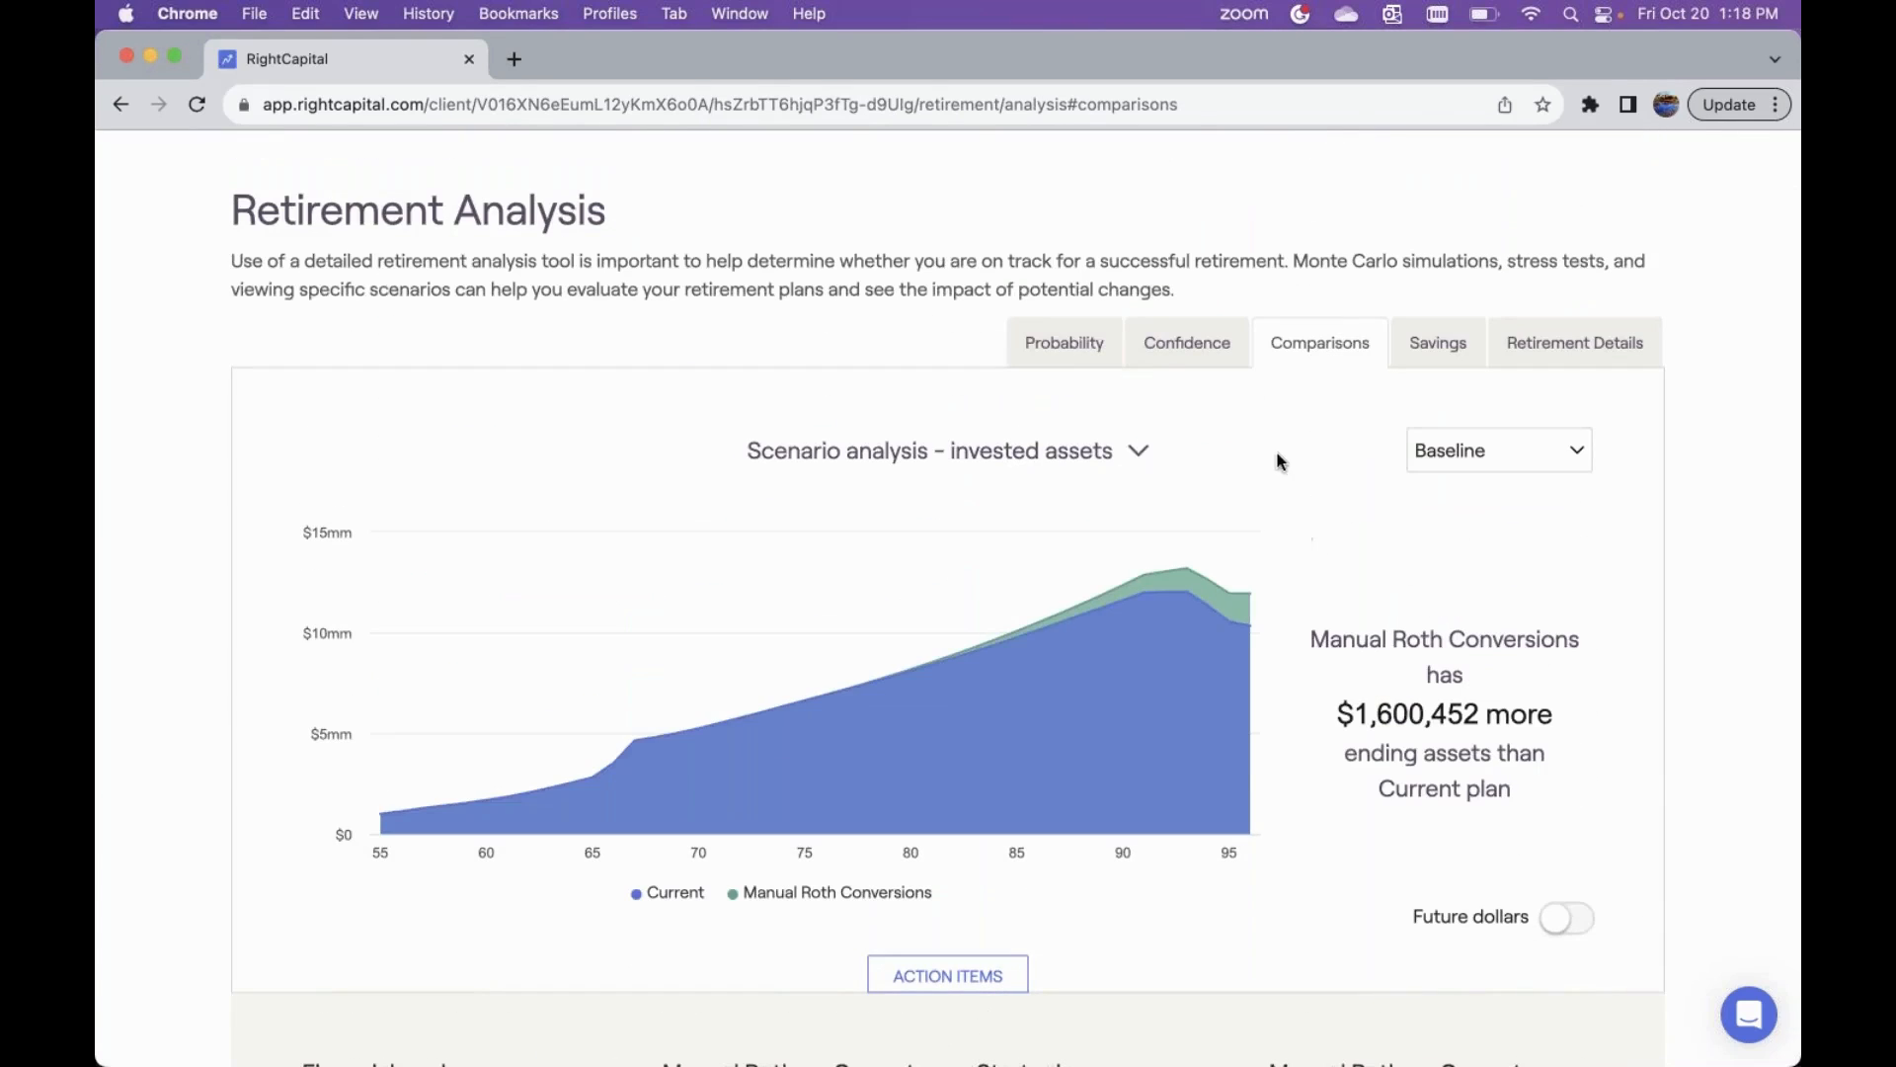
pyautogui.click(1072, 341)
pyautogui.scroll(-1, 915, 474)
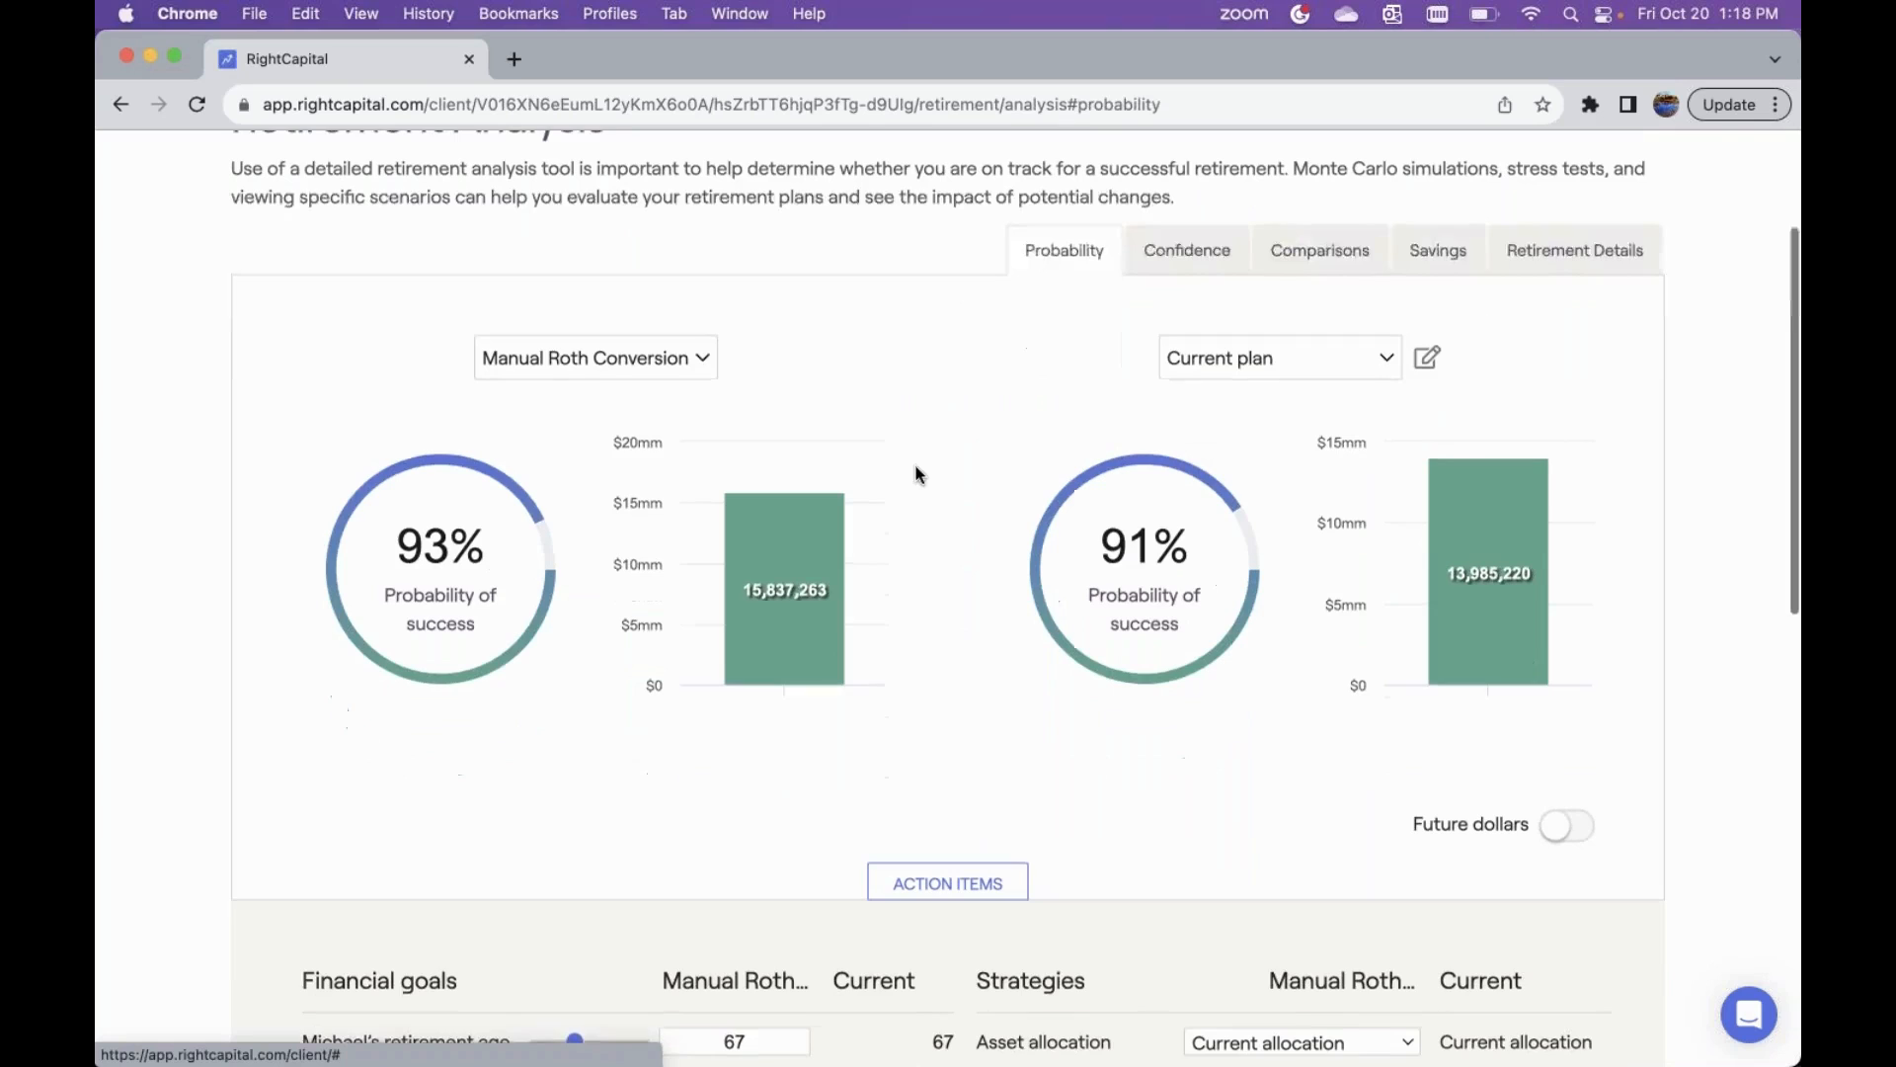
pyautogui.click(561, 357)
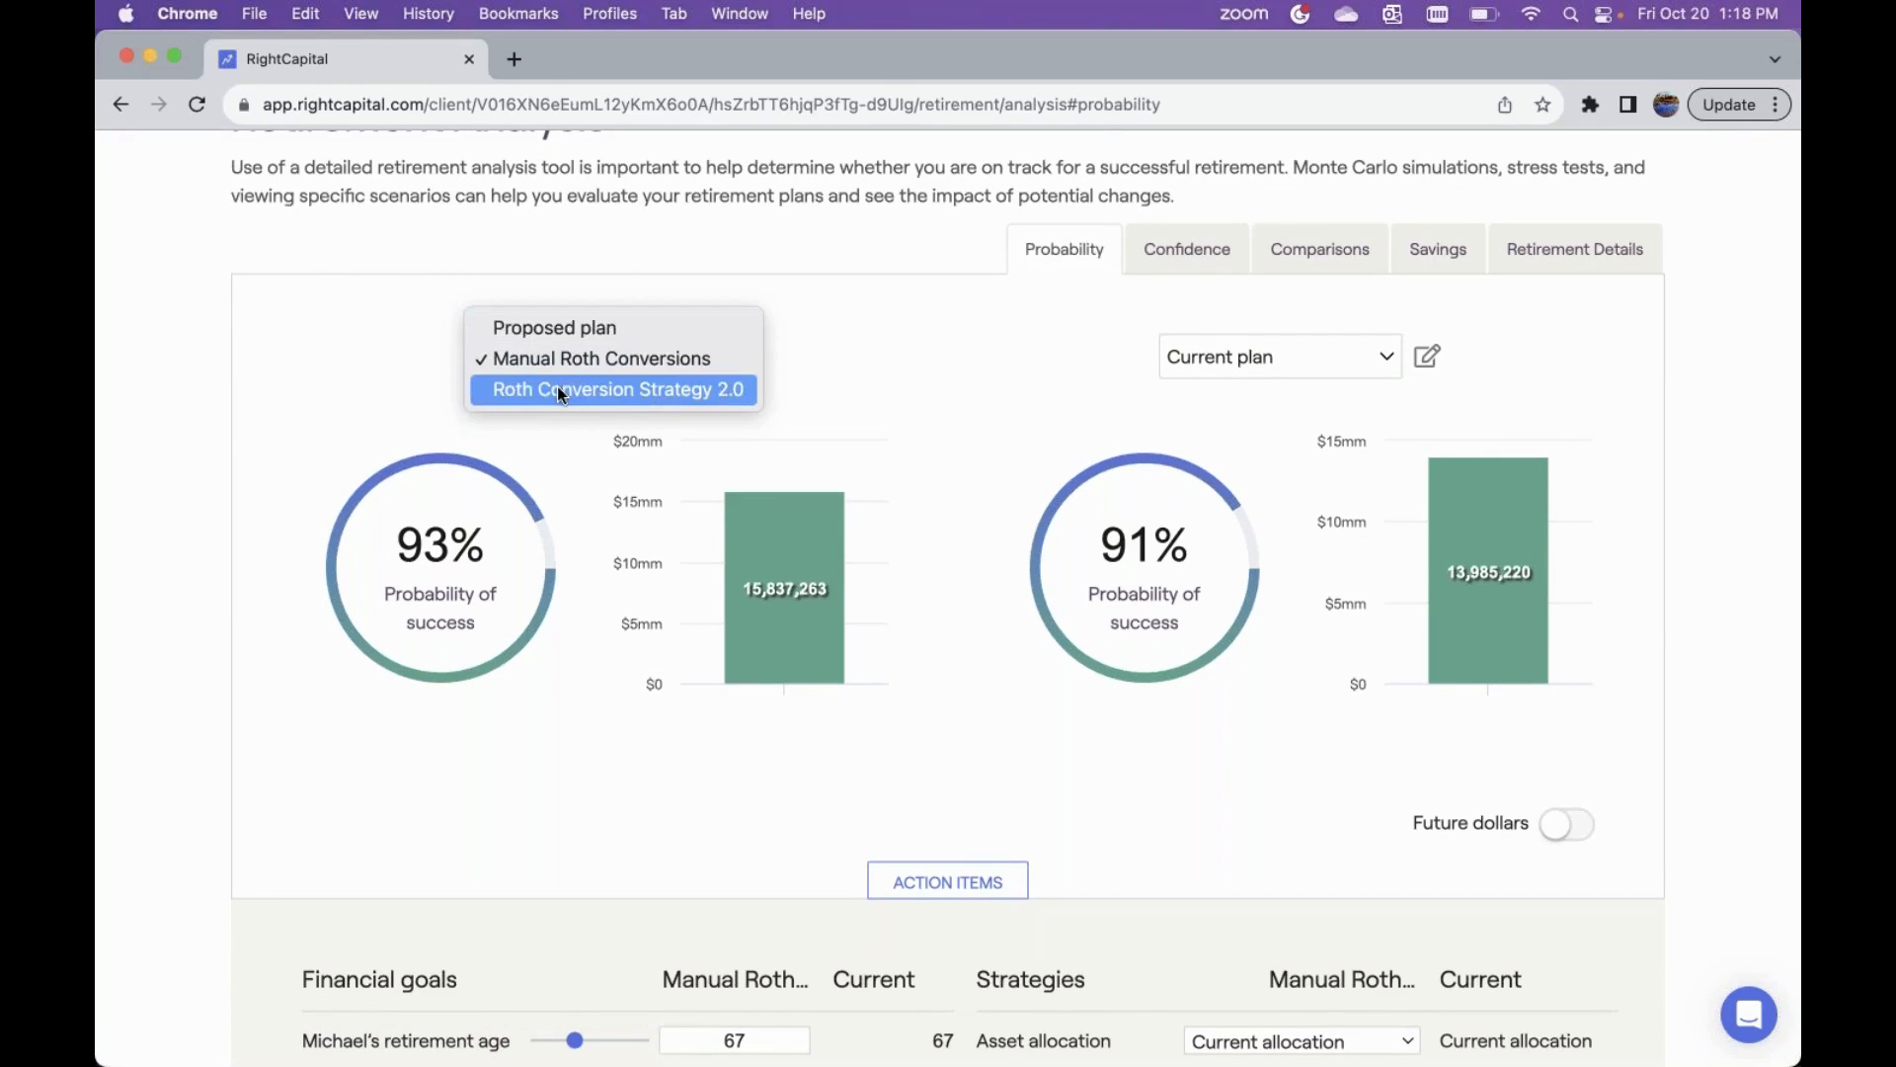
pyautogui.click(561, 391)
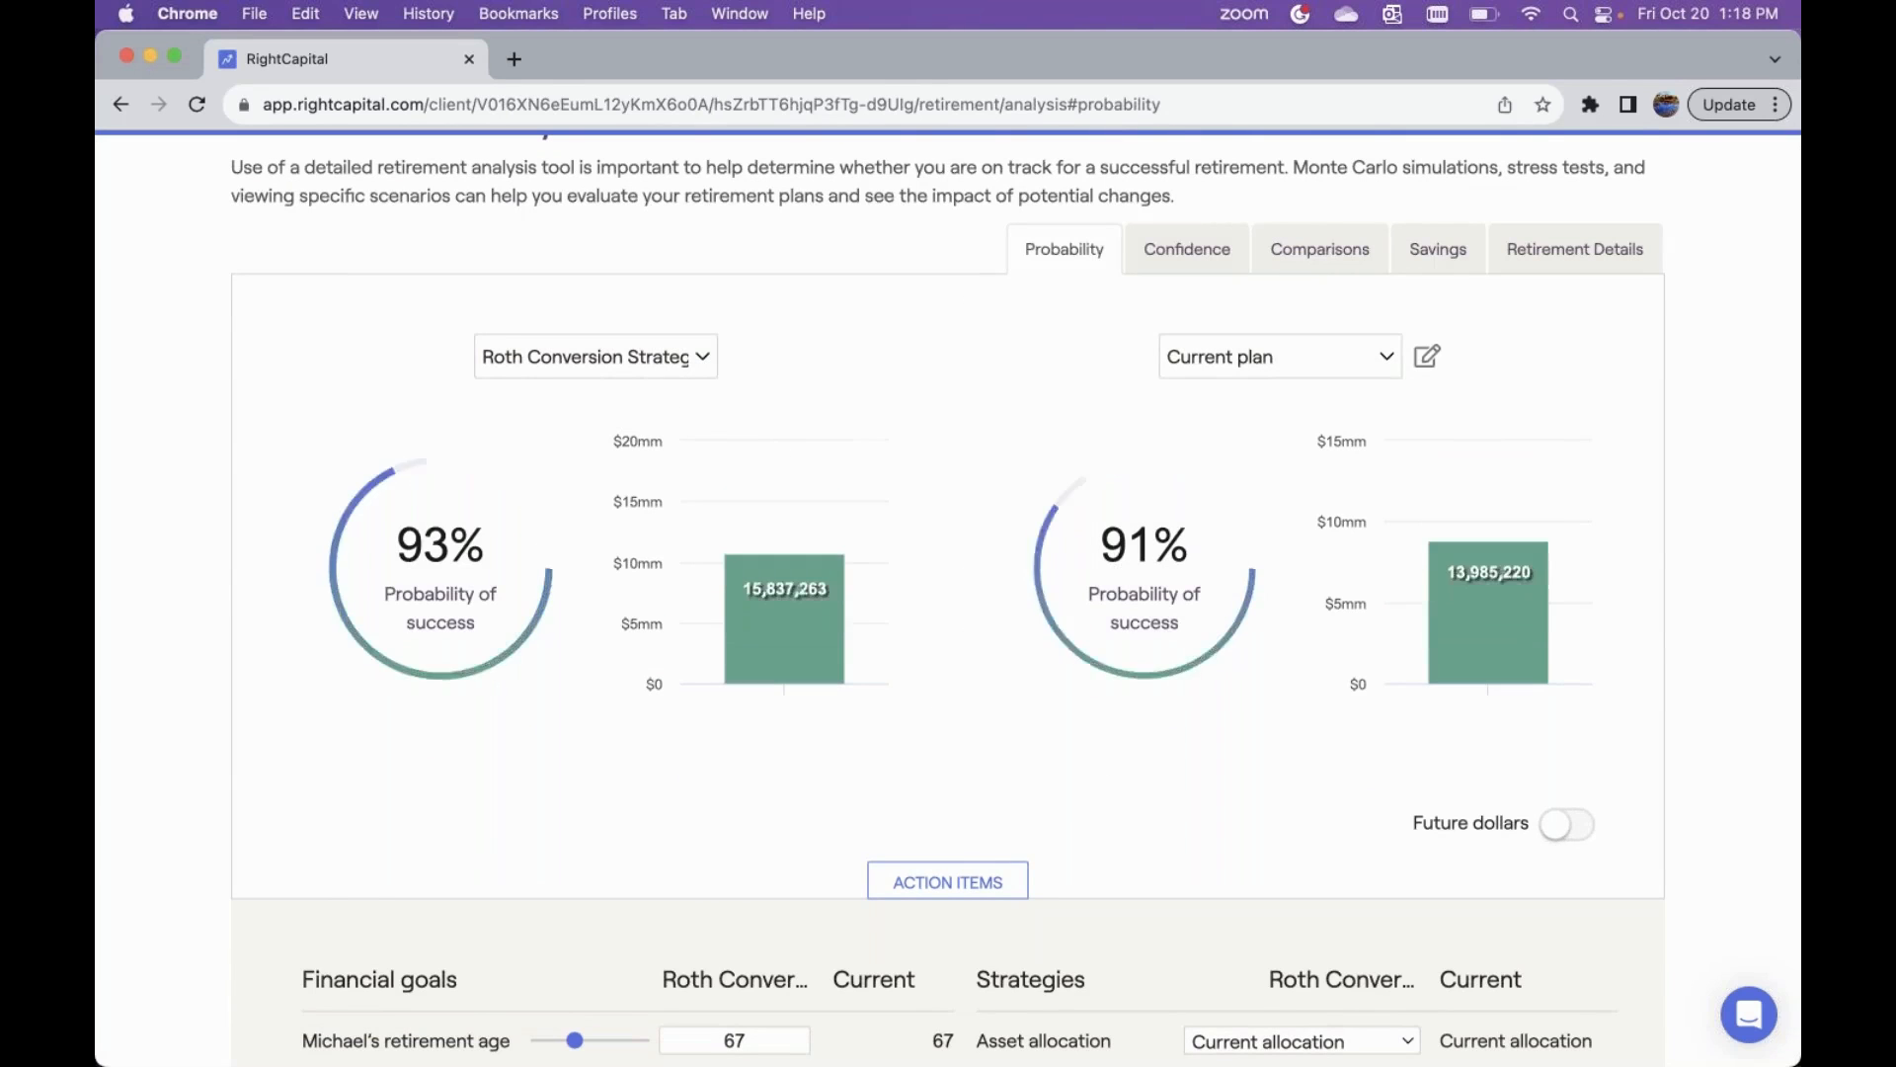
# - Set the distribution strategy of Roth Conversion Strategy 2.0 to Distribution proposal
pyautogui.scroll(-7, 960, 805)
pyautogui.scroll(7, 1130, 446)
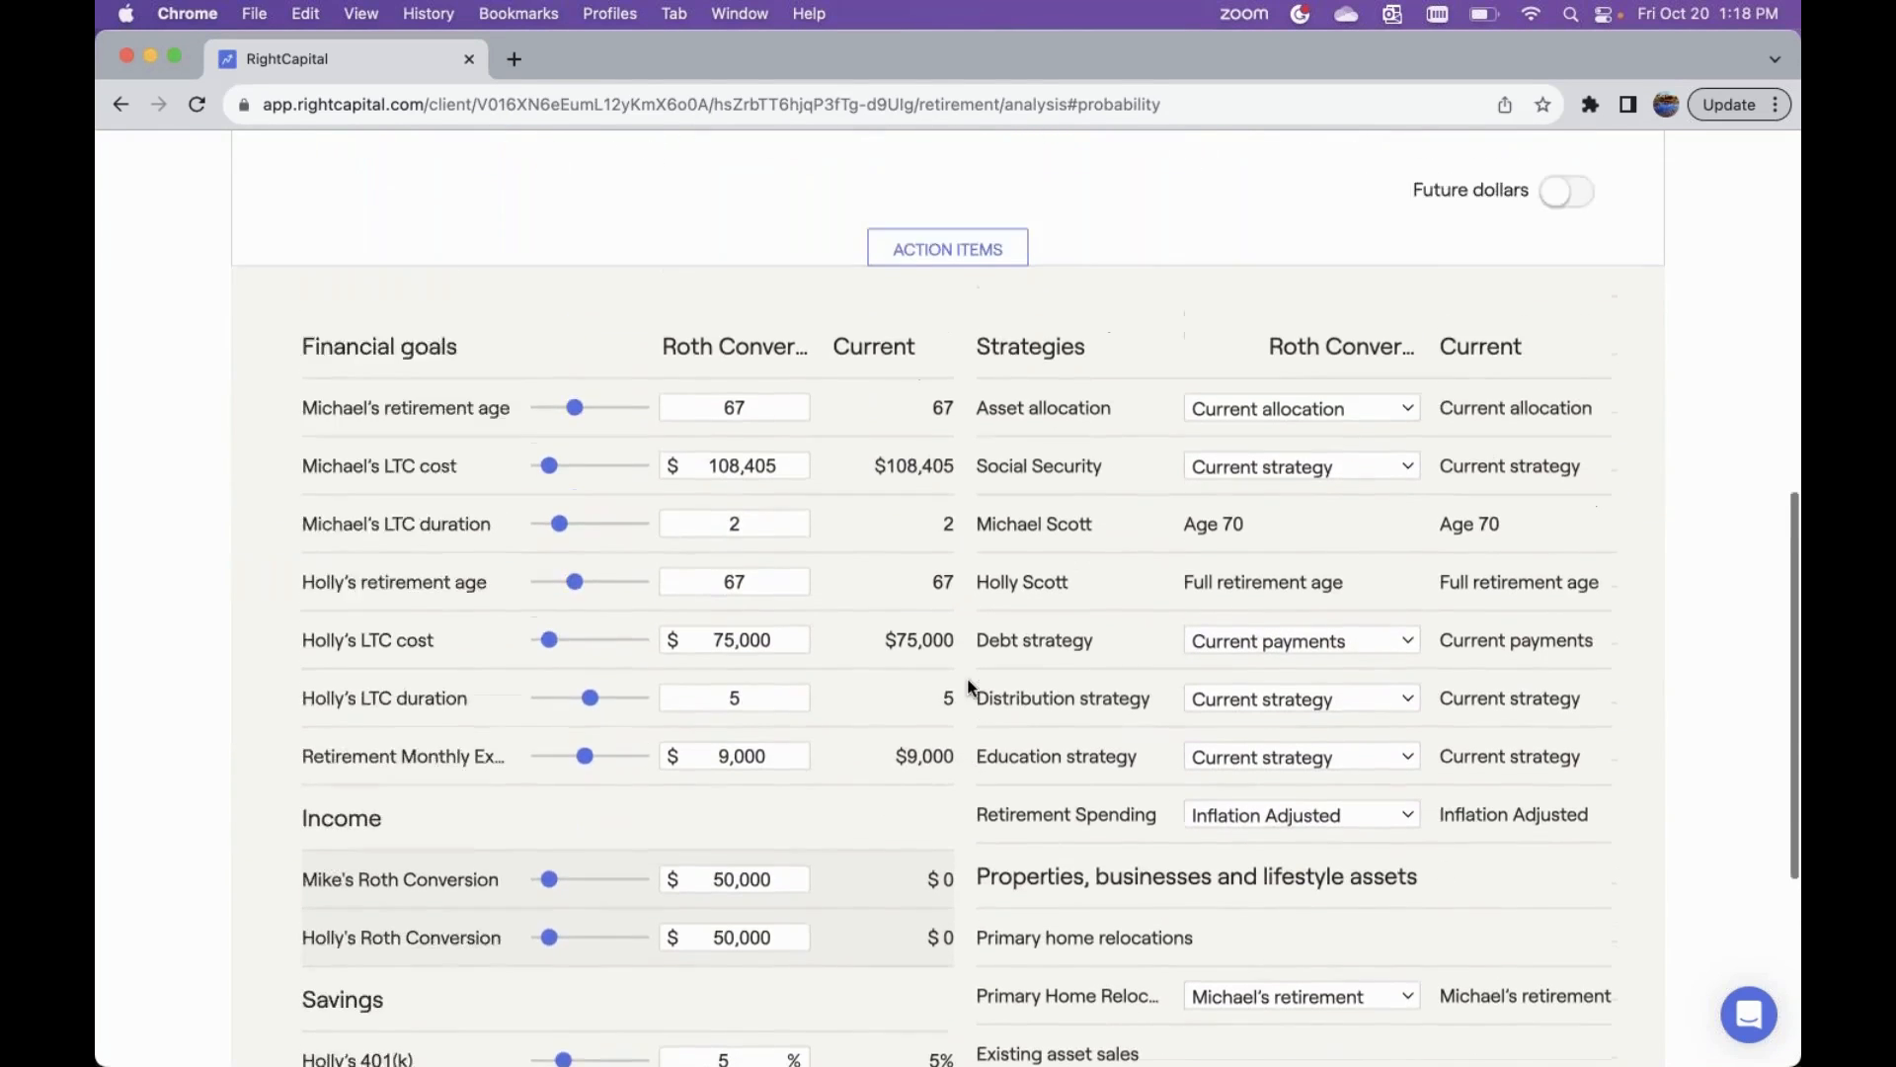
pyautogui.scroll(-7, 1249, 583)
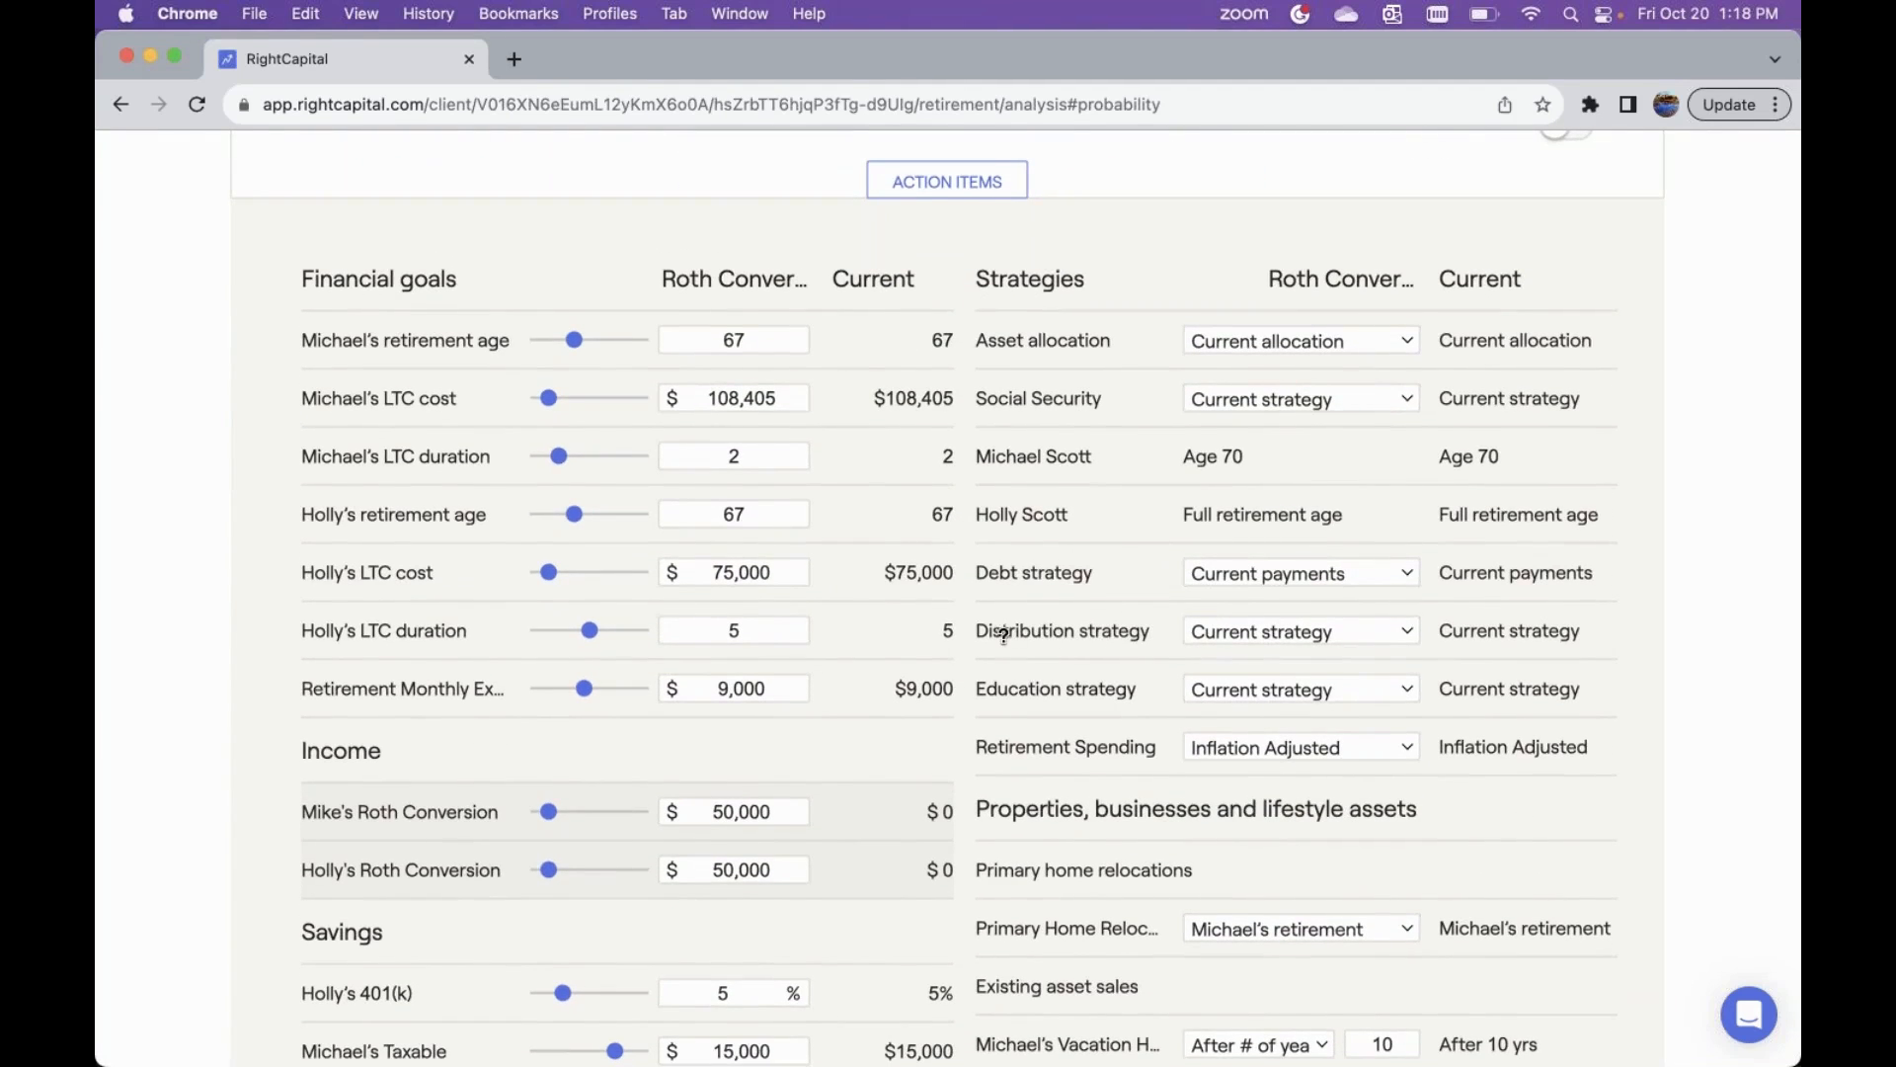
pyautogui.scroll(1, 1052, 630)
pyautogui.scroll(1, 1221, 631)
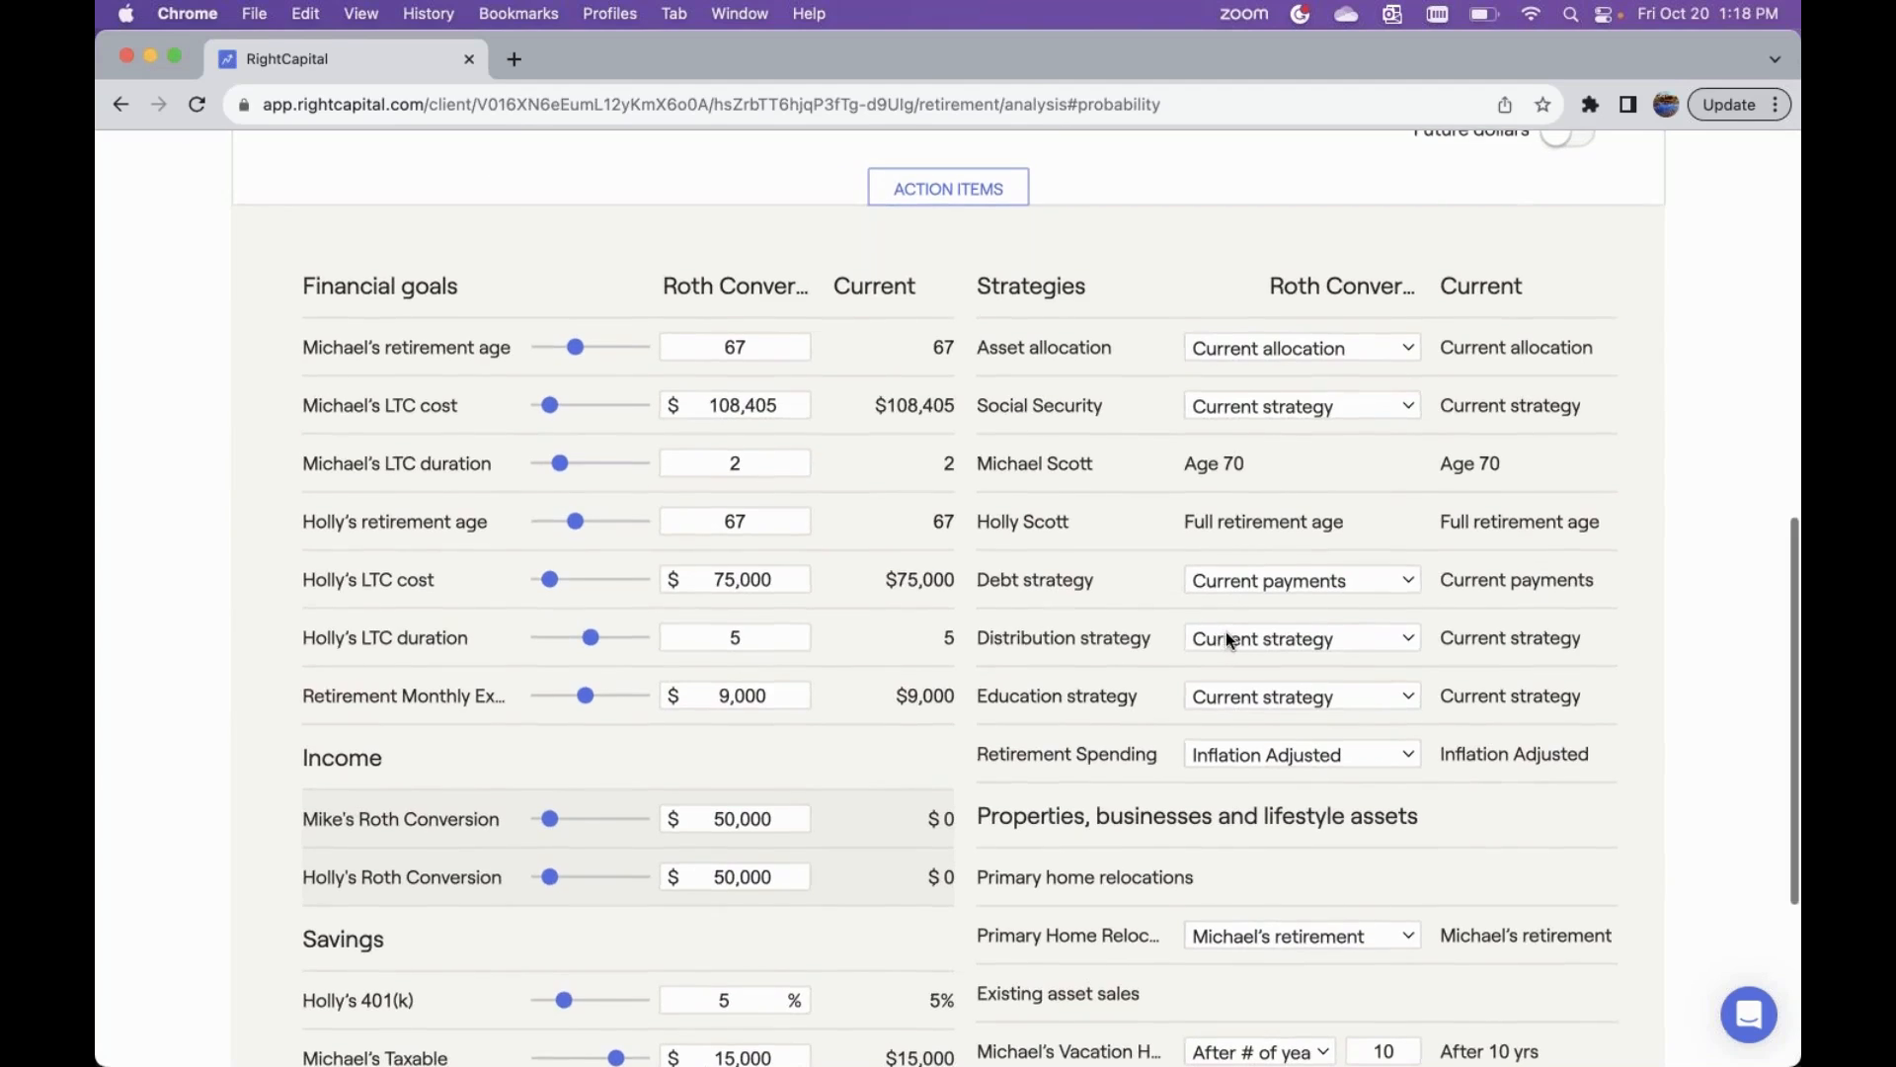
pyautogui.click(1229, 639)
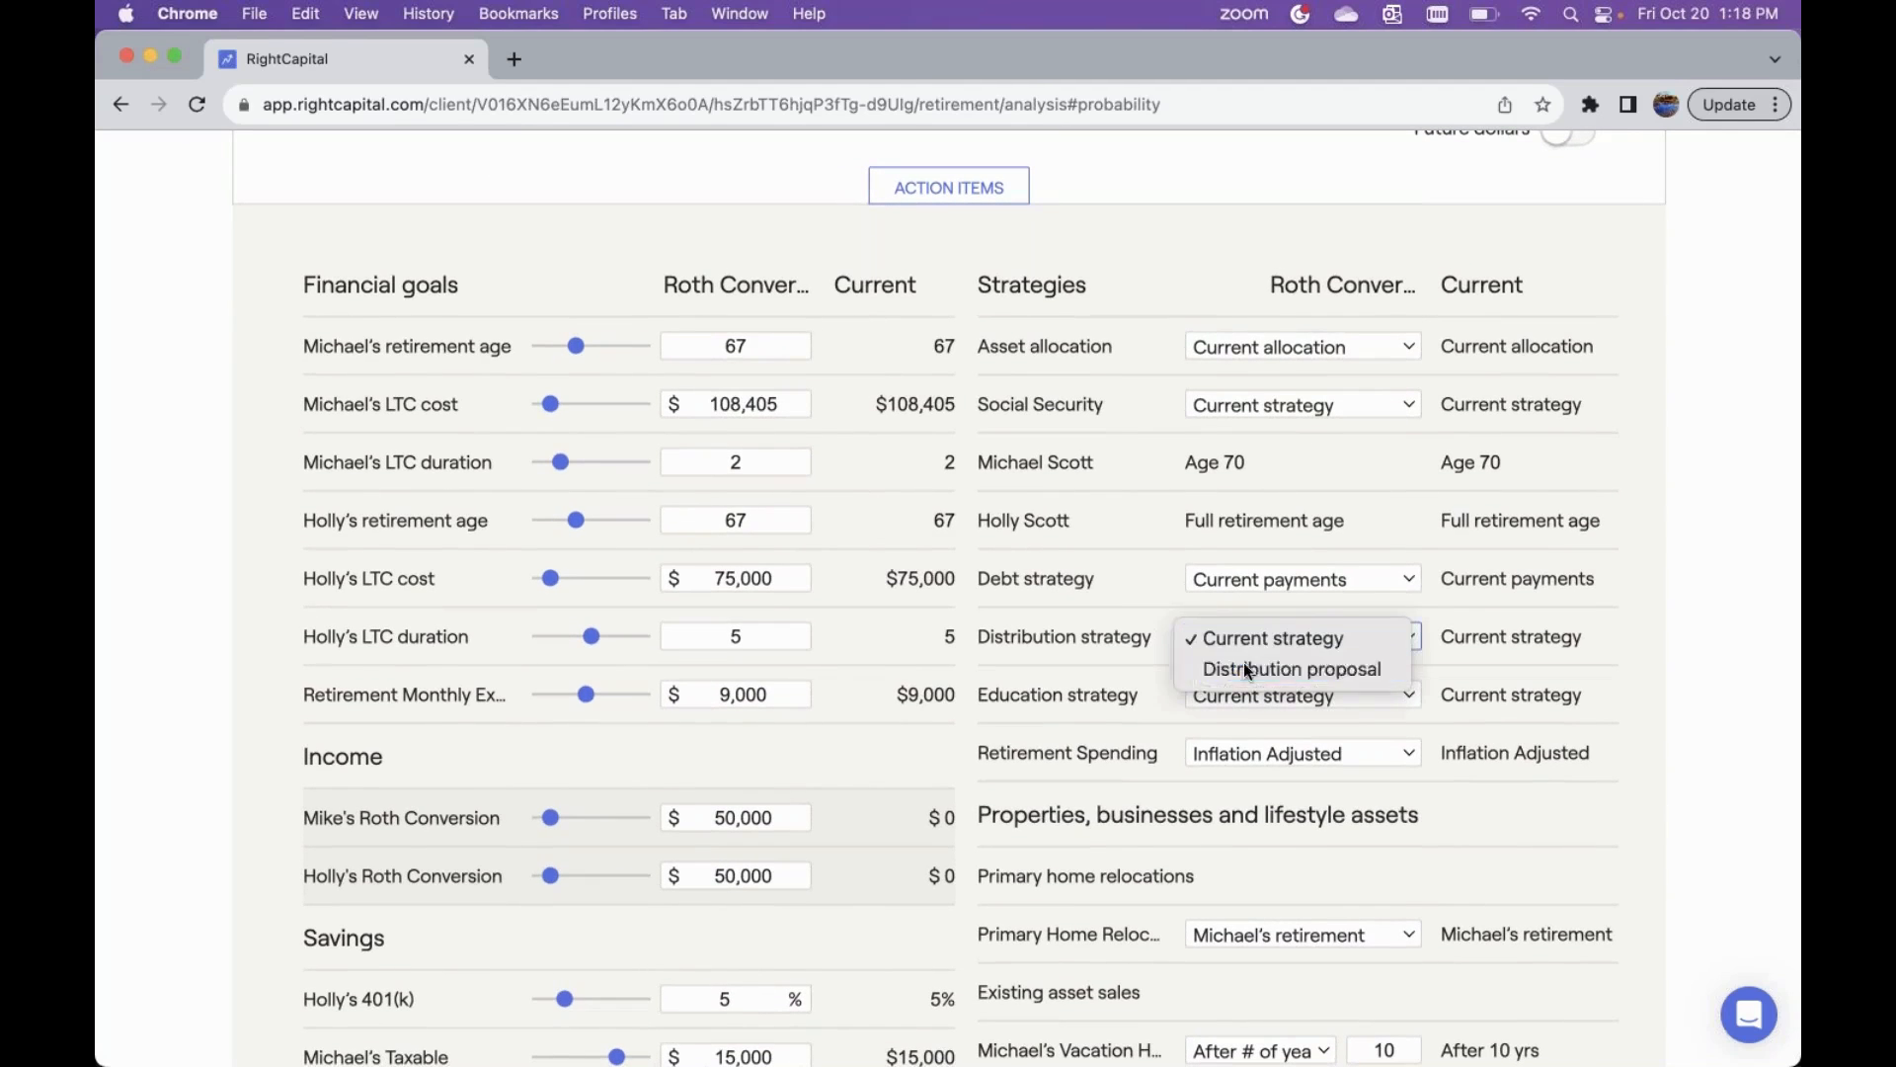
pyautogui.click(1245, 666)
# - Set both spouses' manual Roth conversion amounts to $0 in Roth Conversion Strategy 2.0 and refresh the plan results
pyautogui.scroll(-5, 1242, 662)
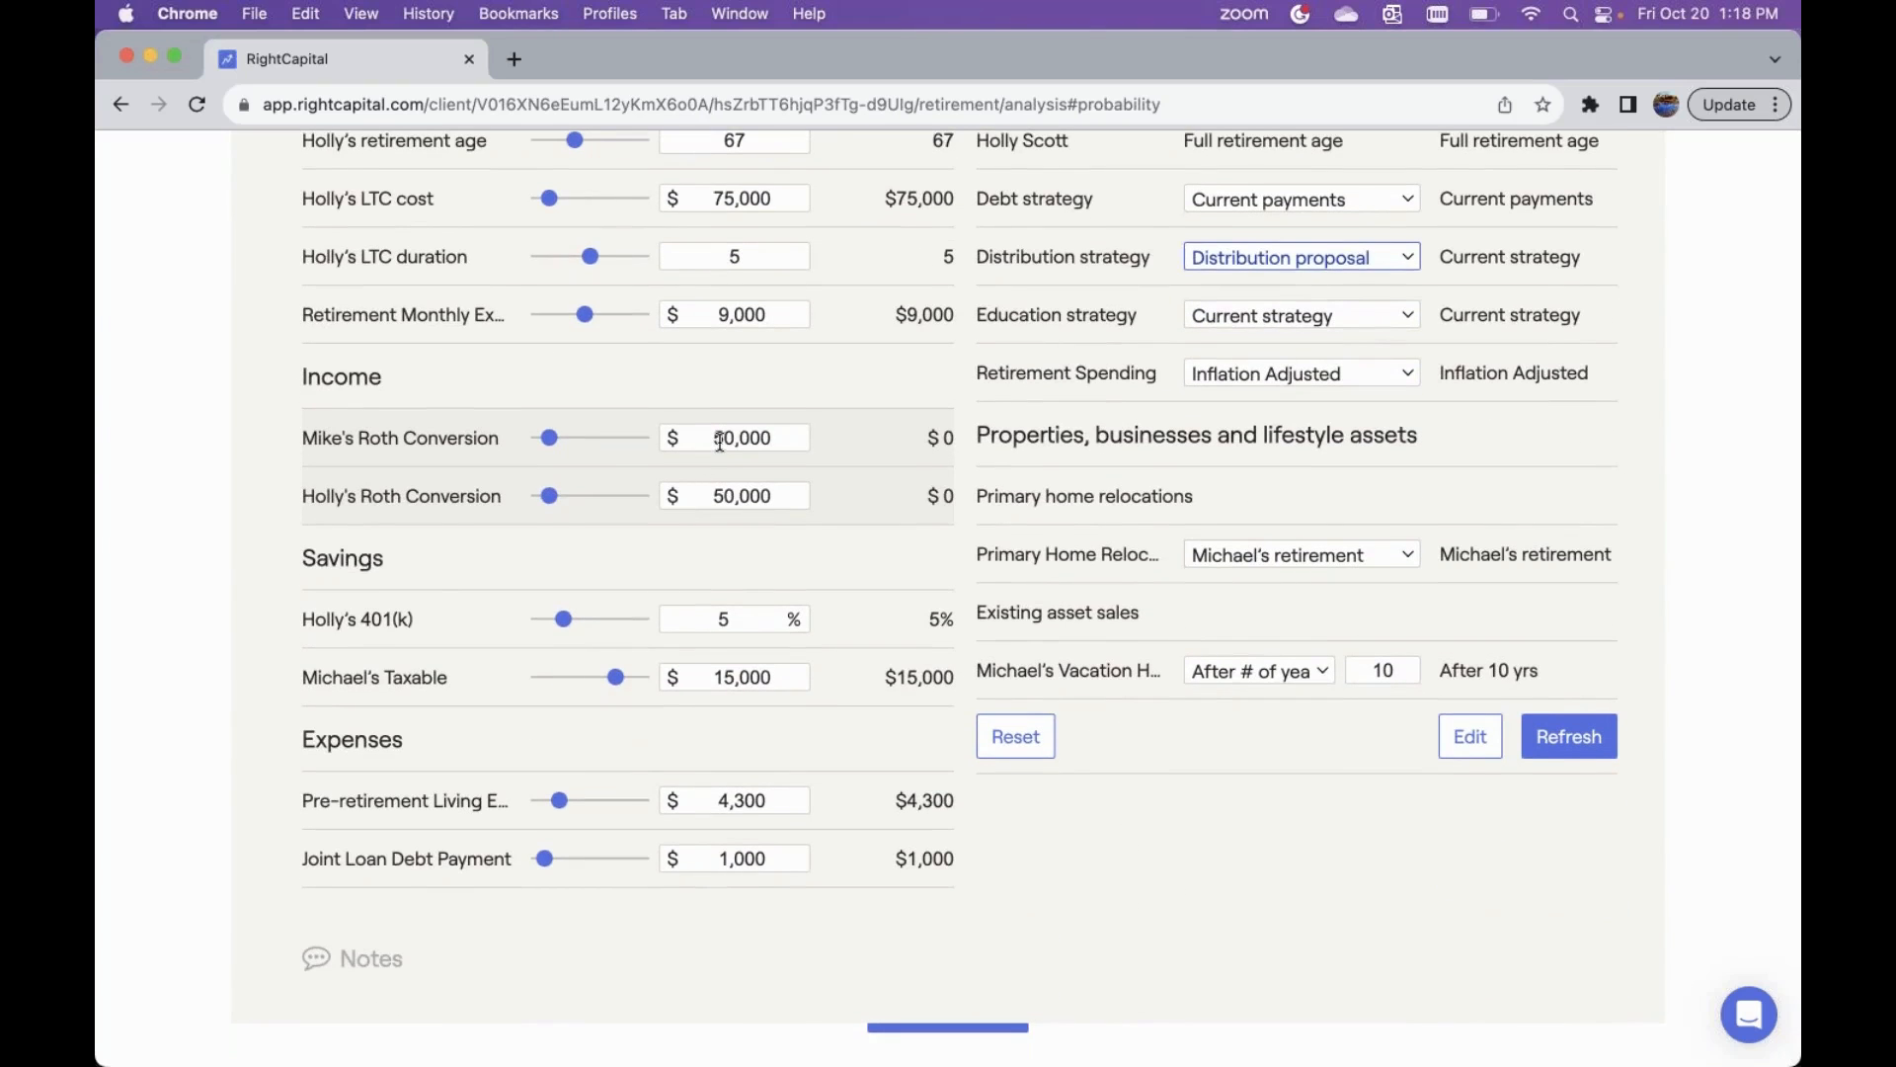
pyautogui.click(719, 442)
pyautogui.write('0')
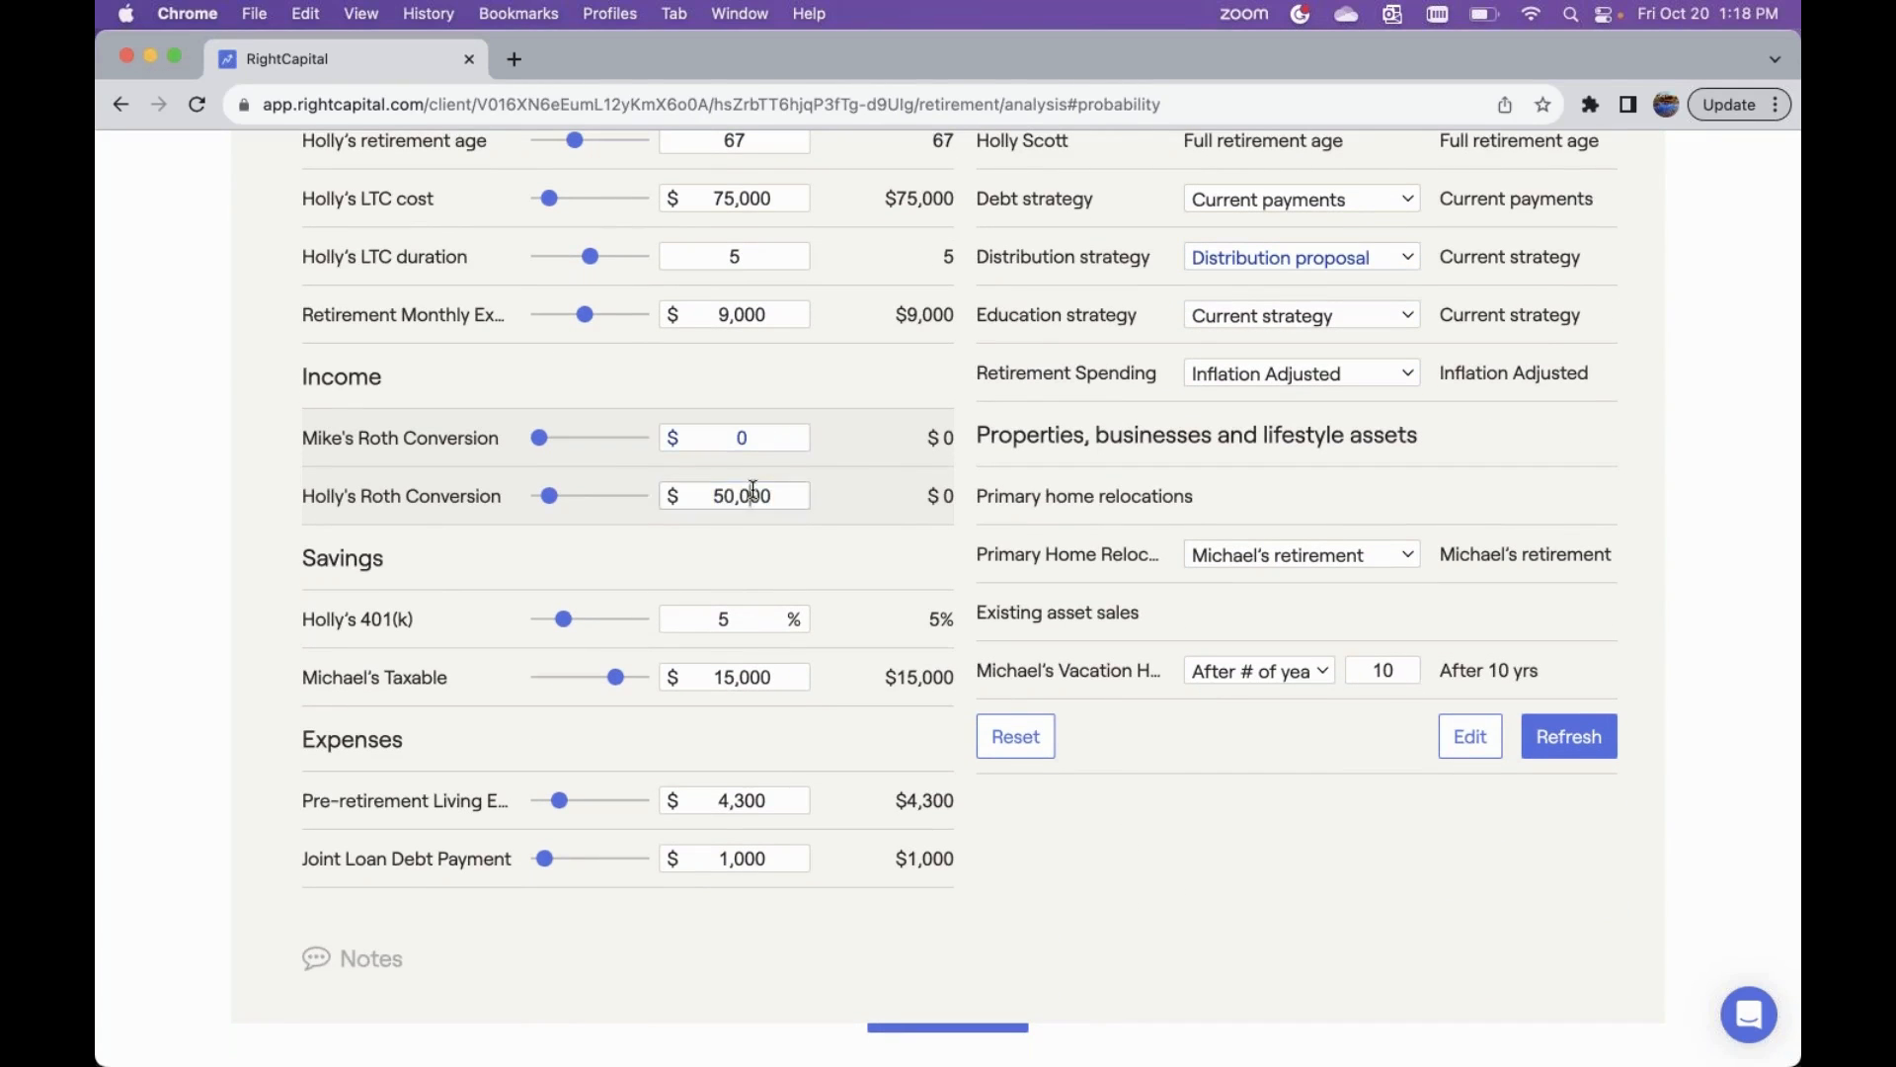
pyautogui.click(741, 495)
pyautogui.write('0')
pyautogui.click(1570, 736)
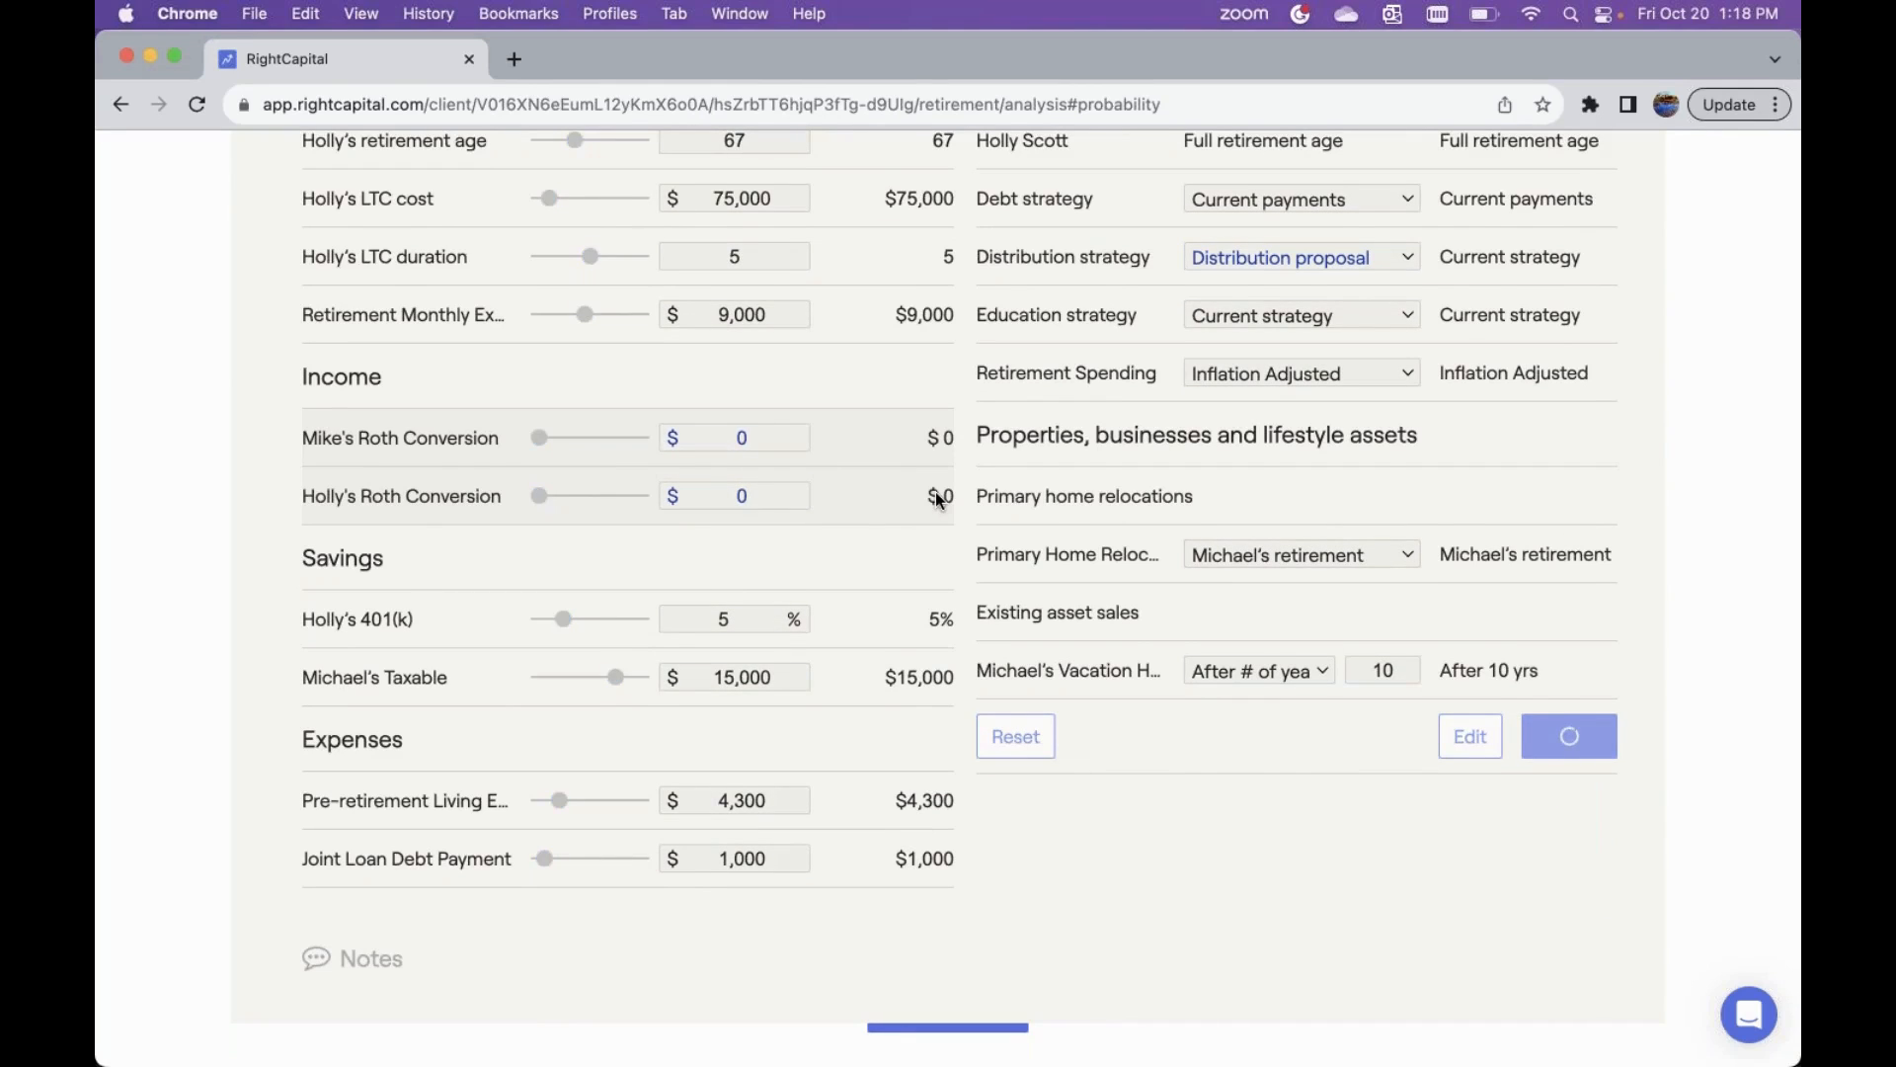
# - Replace the Current plan with Manual Roth Conversions as the plan compared against Roth Conversion Strategy 2.0
pyautogui.scroll(5, 938, 499)
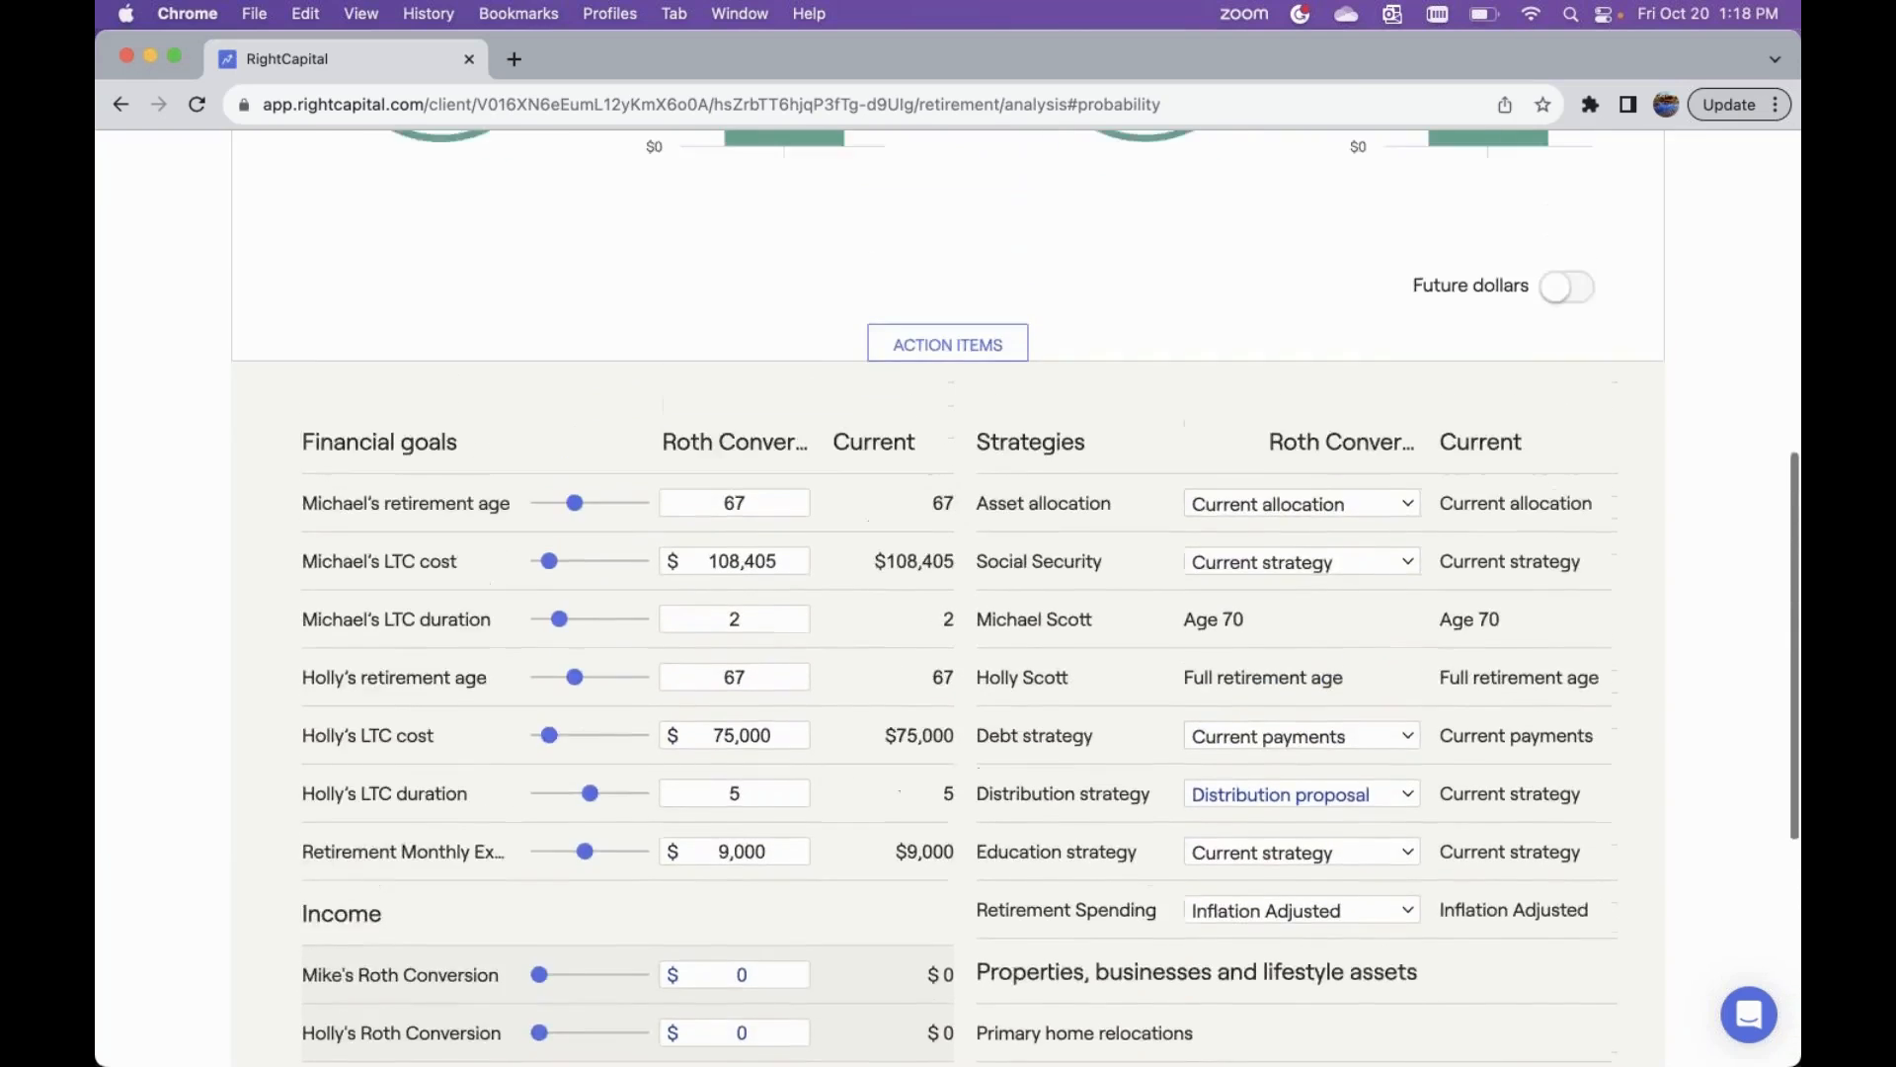
pyautogui.scroll(6, 935, 490)
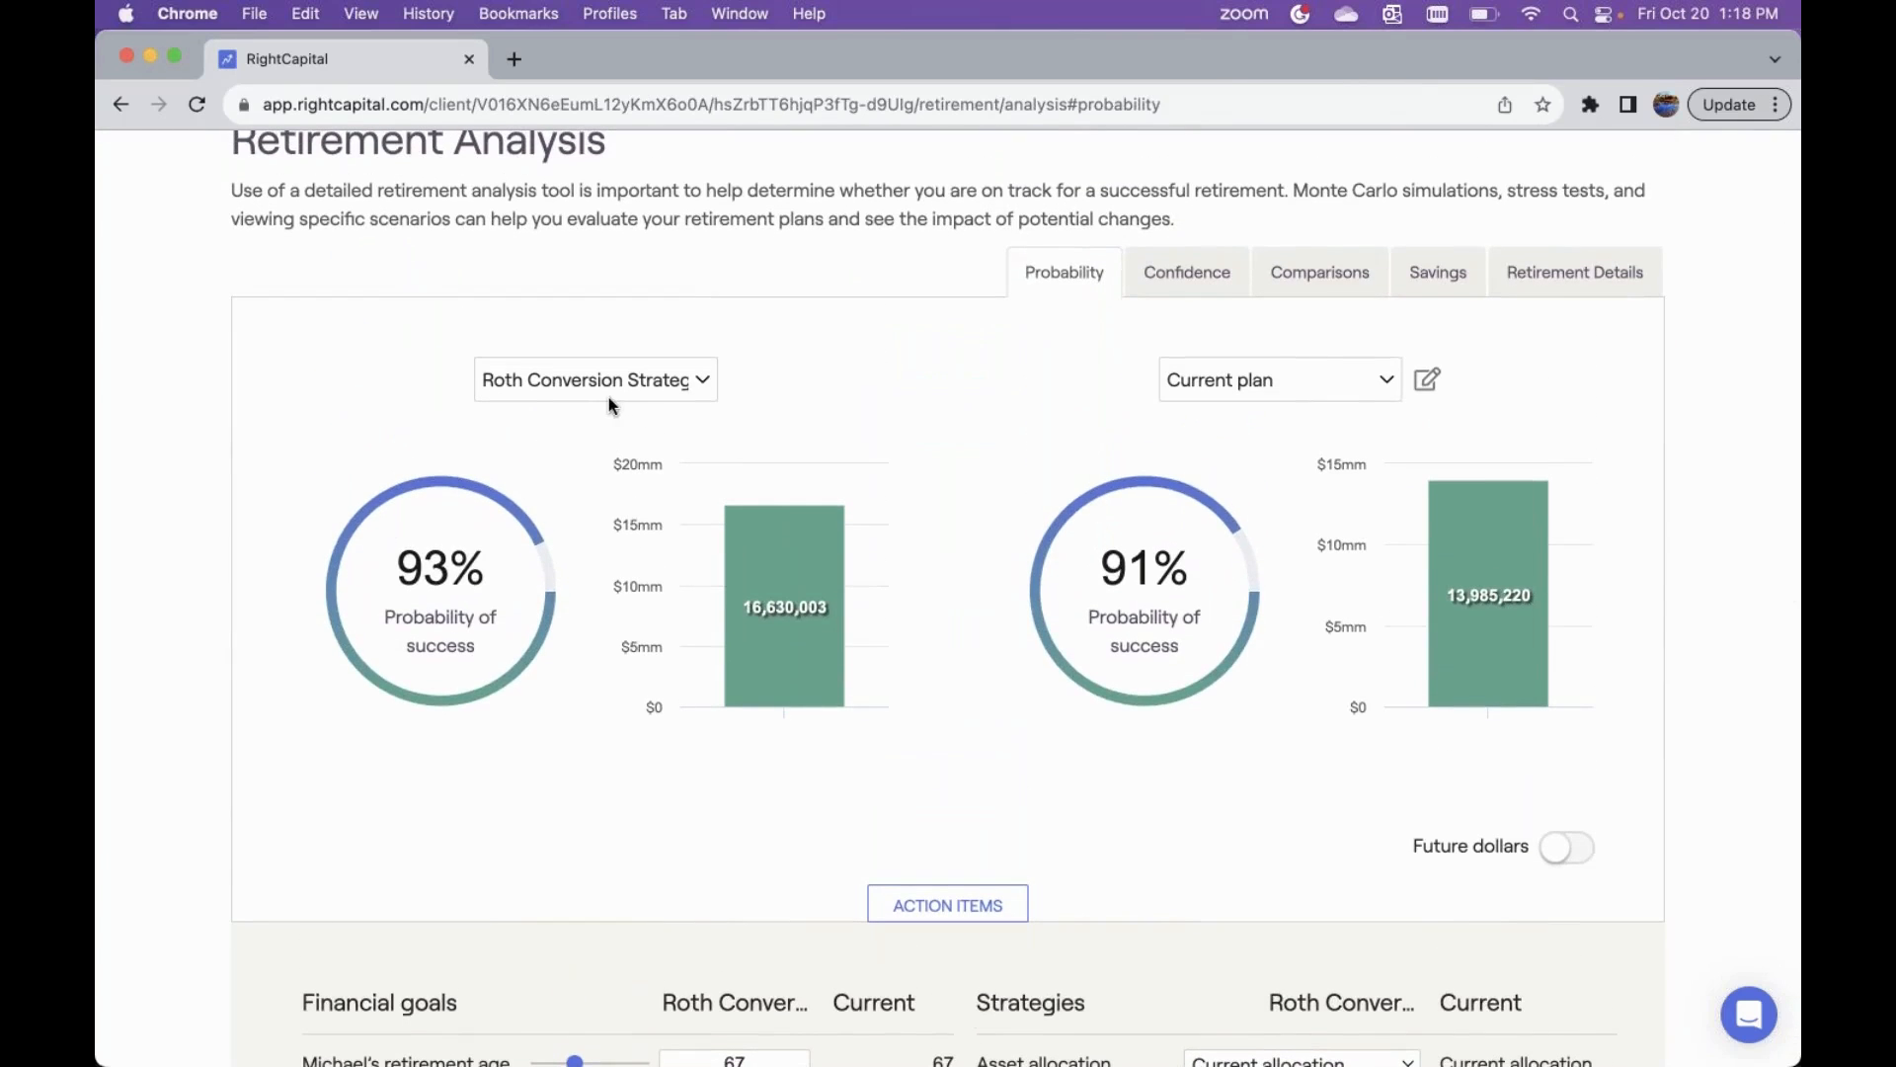
pyautogui.click(1221, 378)
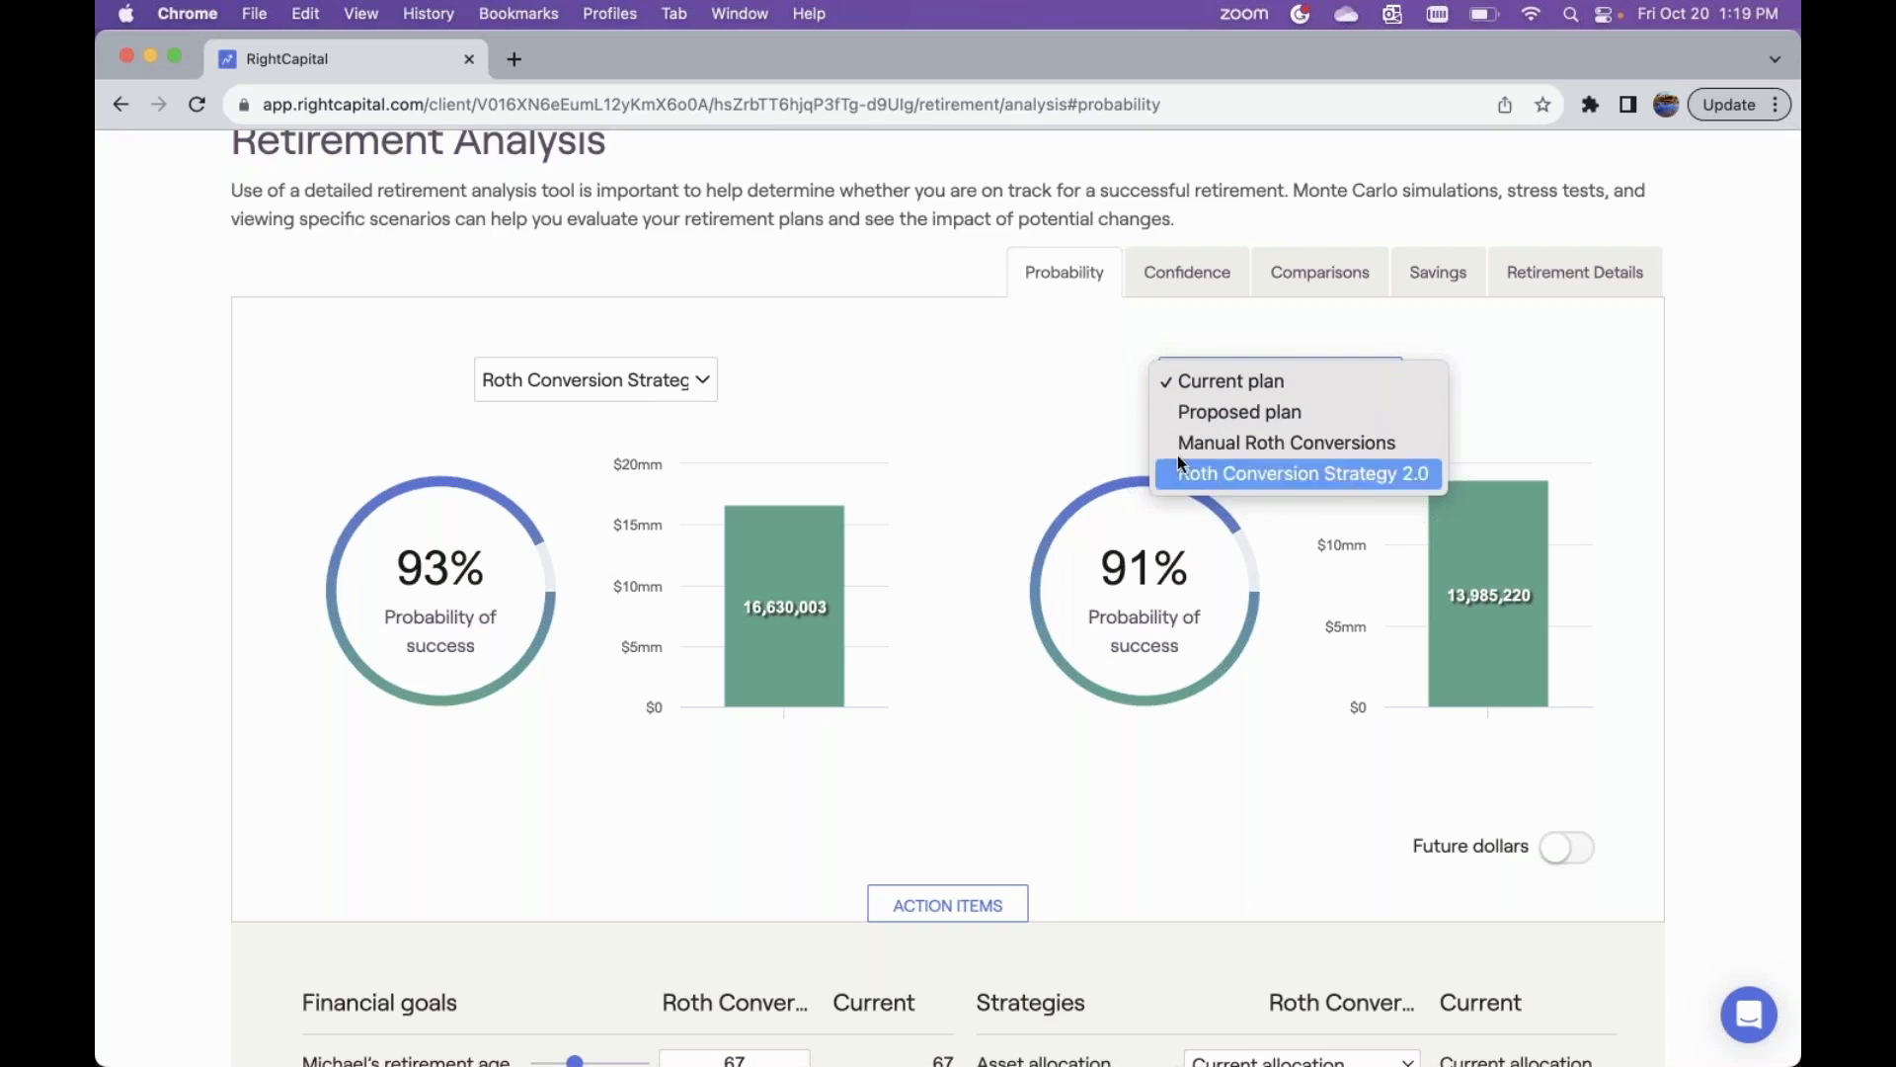
pyautogui.click(1210, 449)
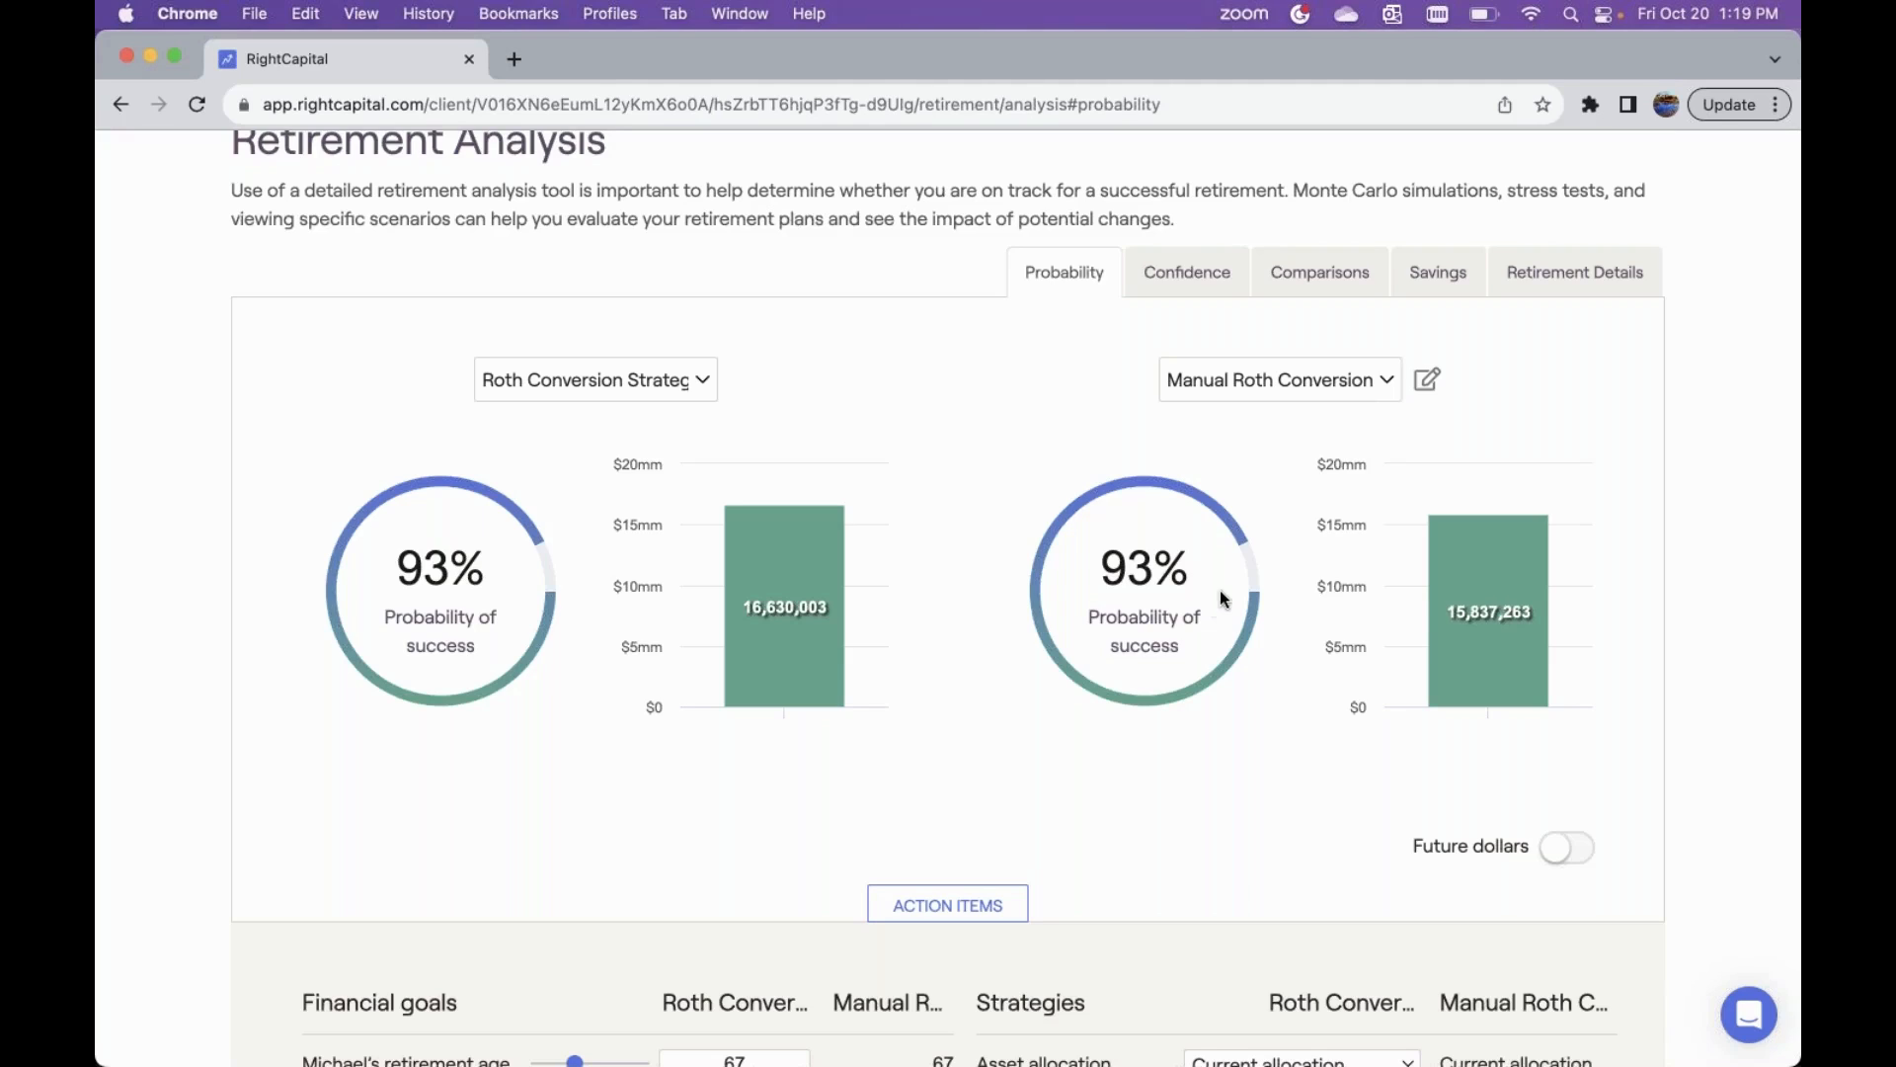
# - Compare Roth Conversion Strategy 2.0 with Manual Roth Conversions using the taxes scenario analysis
pyautogui.click(1314, 282)
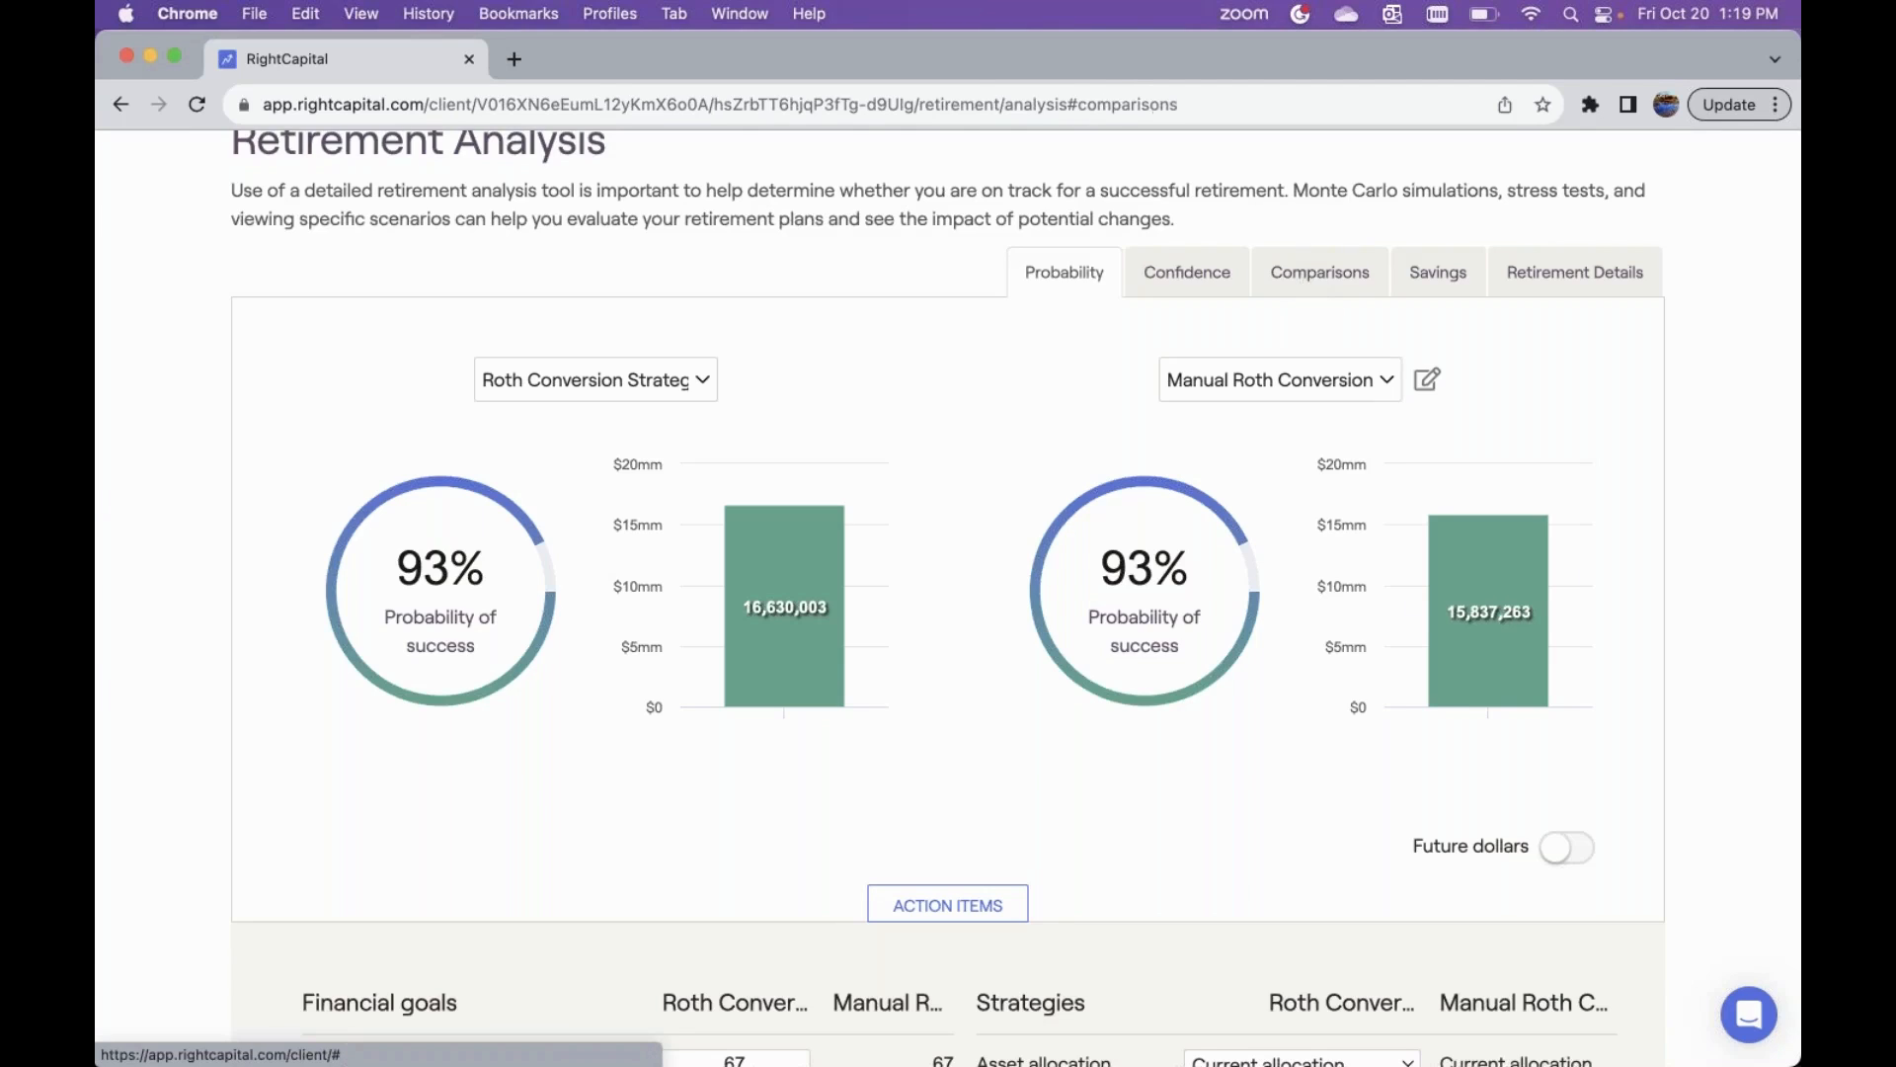
pyautogui.scroll(1, 1315, 291)
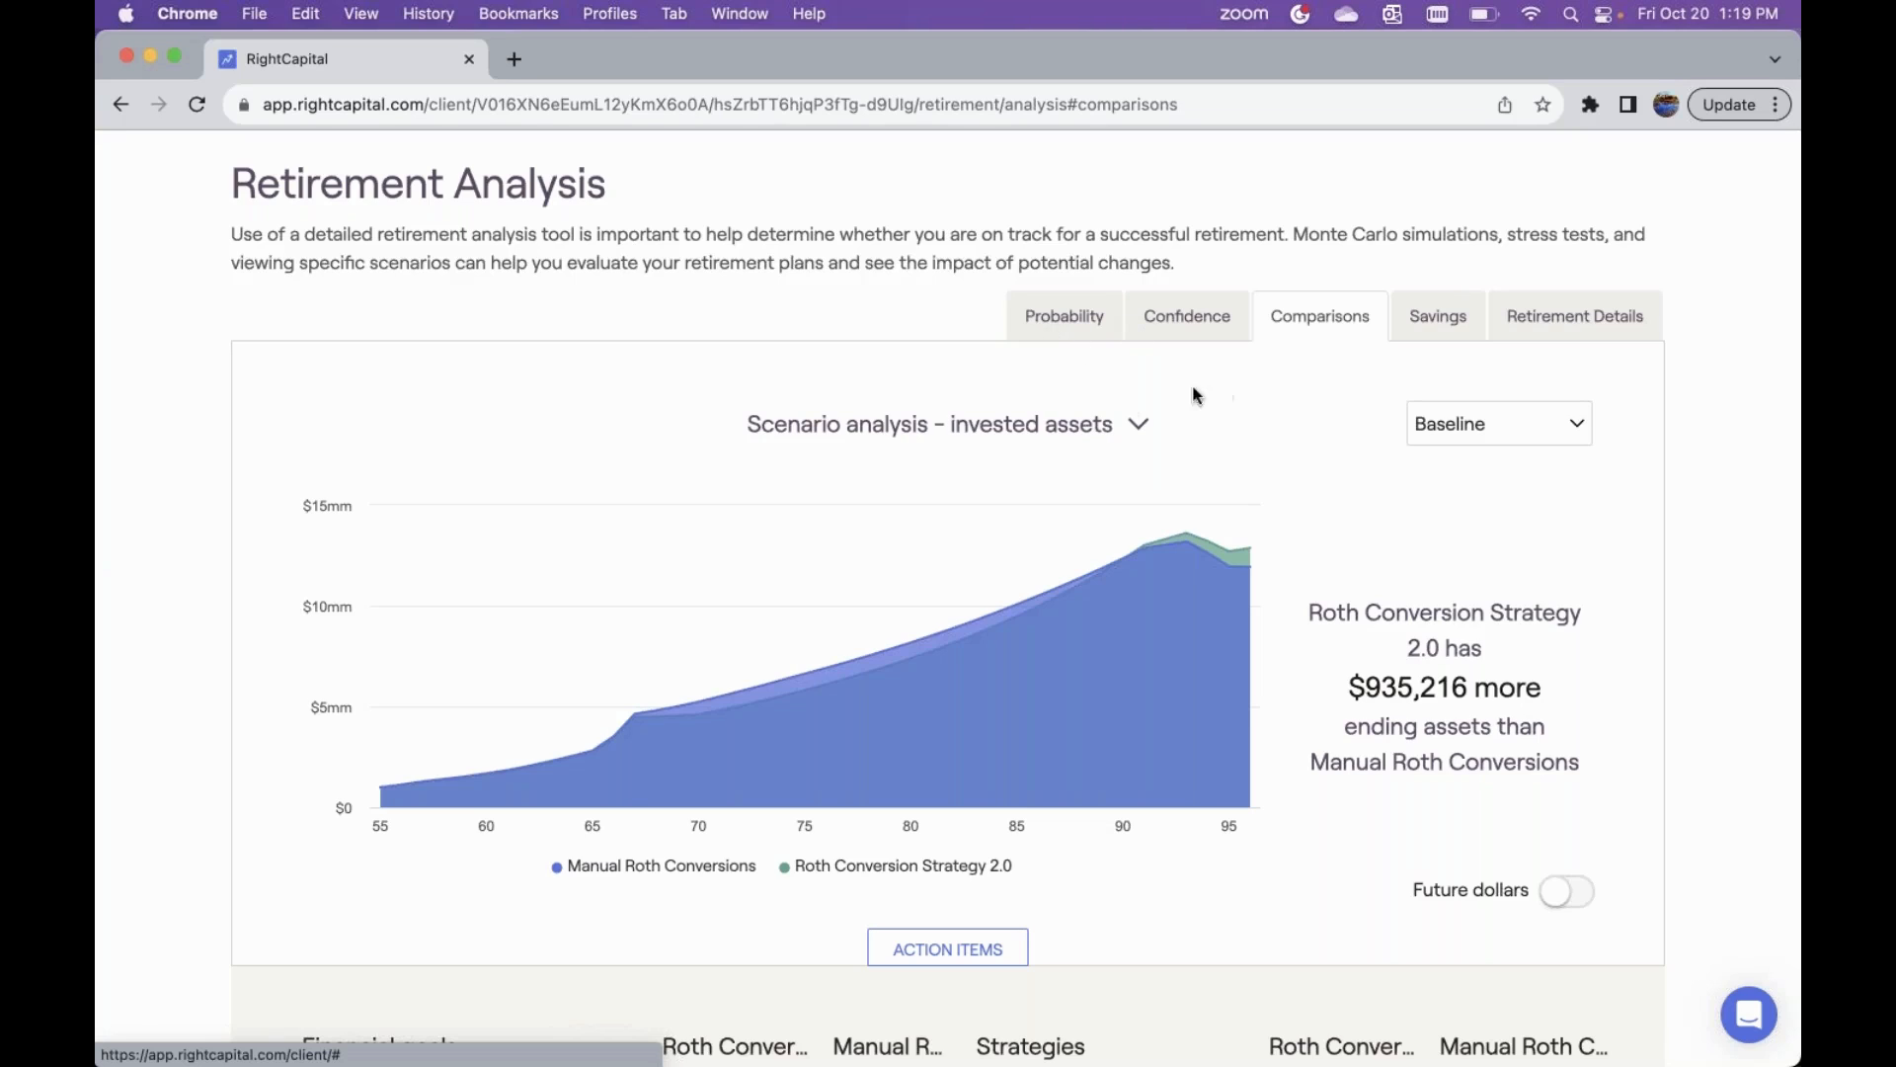
pyautogui.click(1058, 435)
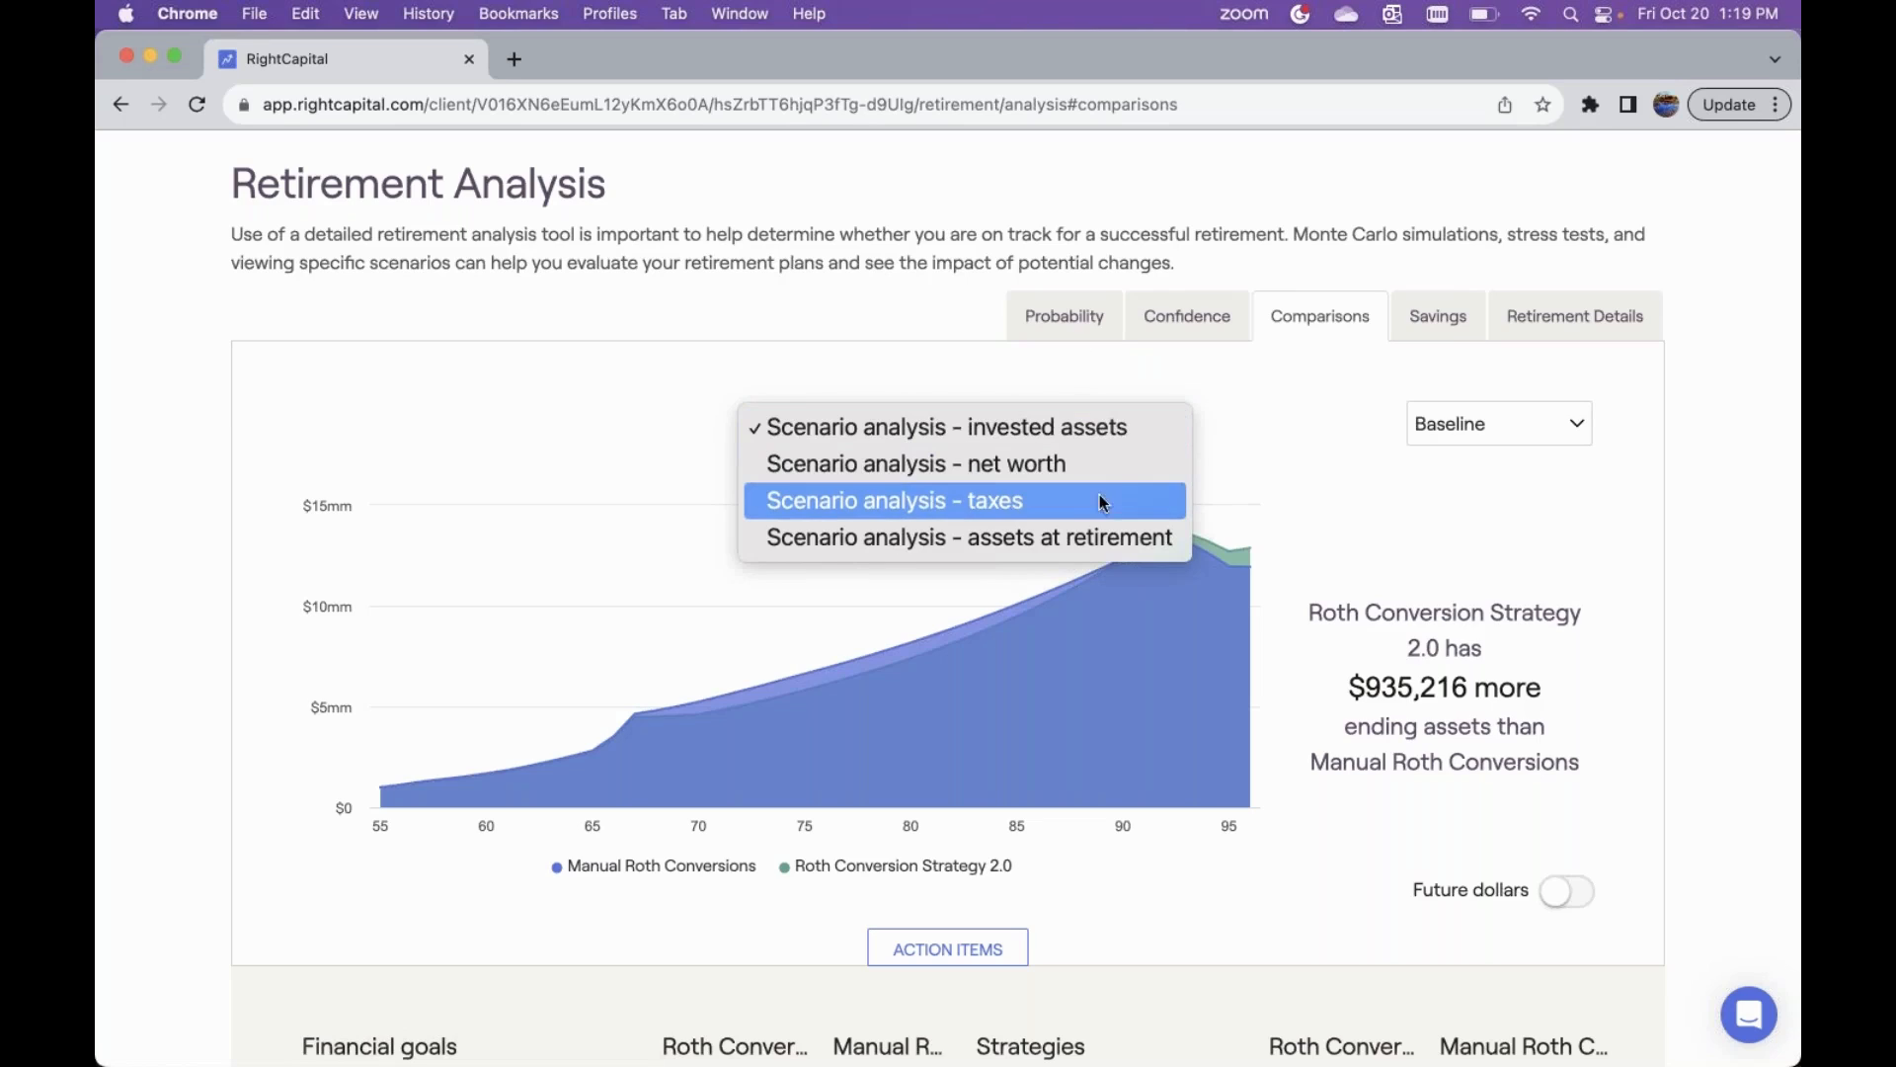
pyautogui.click(1064, 500)
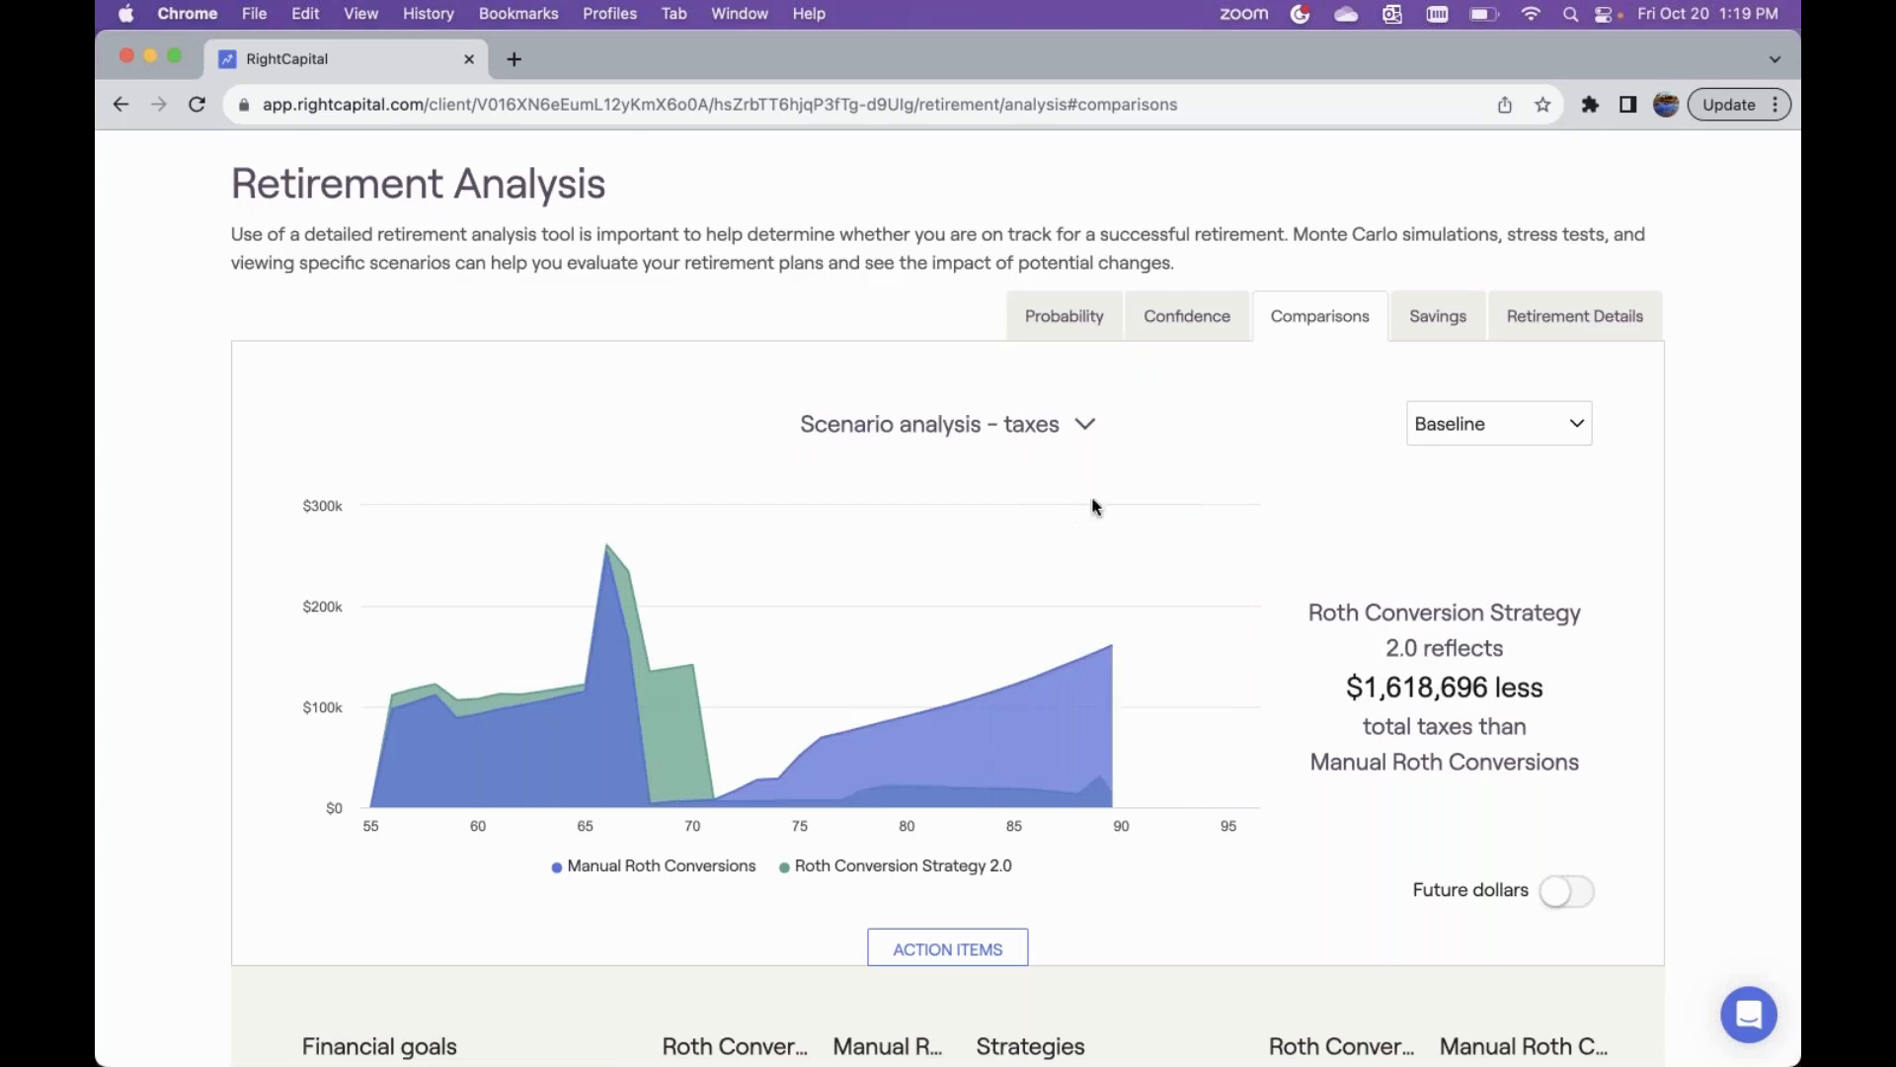
# - Switch the plan comparison to the invested assets scenario analysis and examine the action items of both plans
pyautogui.scroll(-1, 1373, 583)
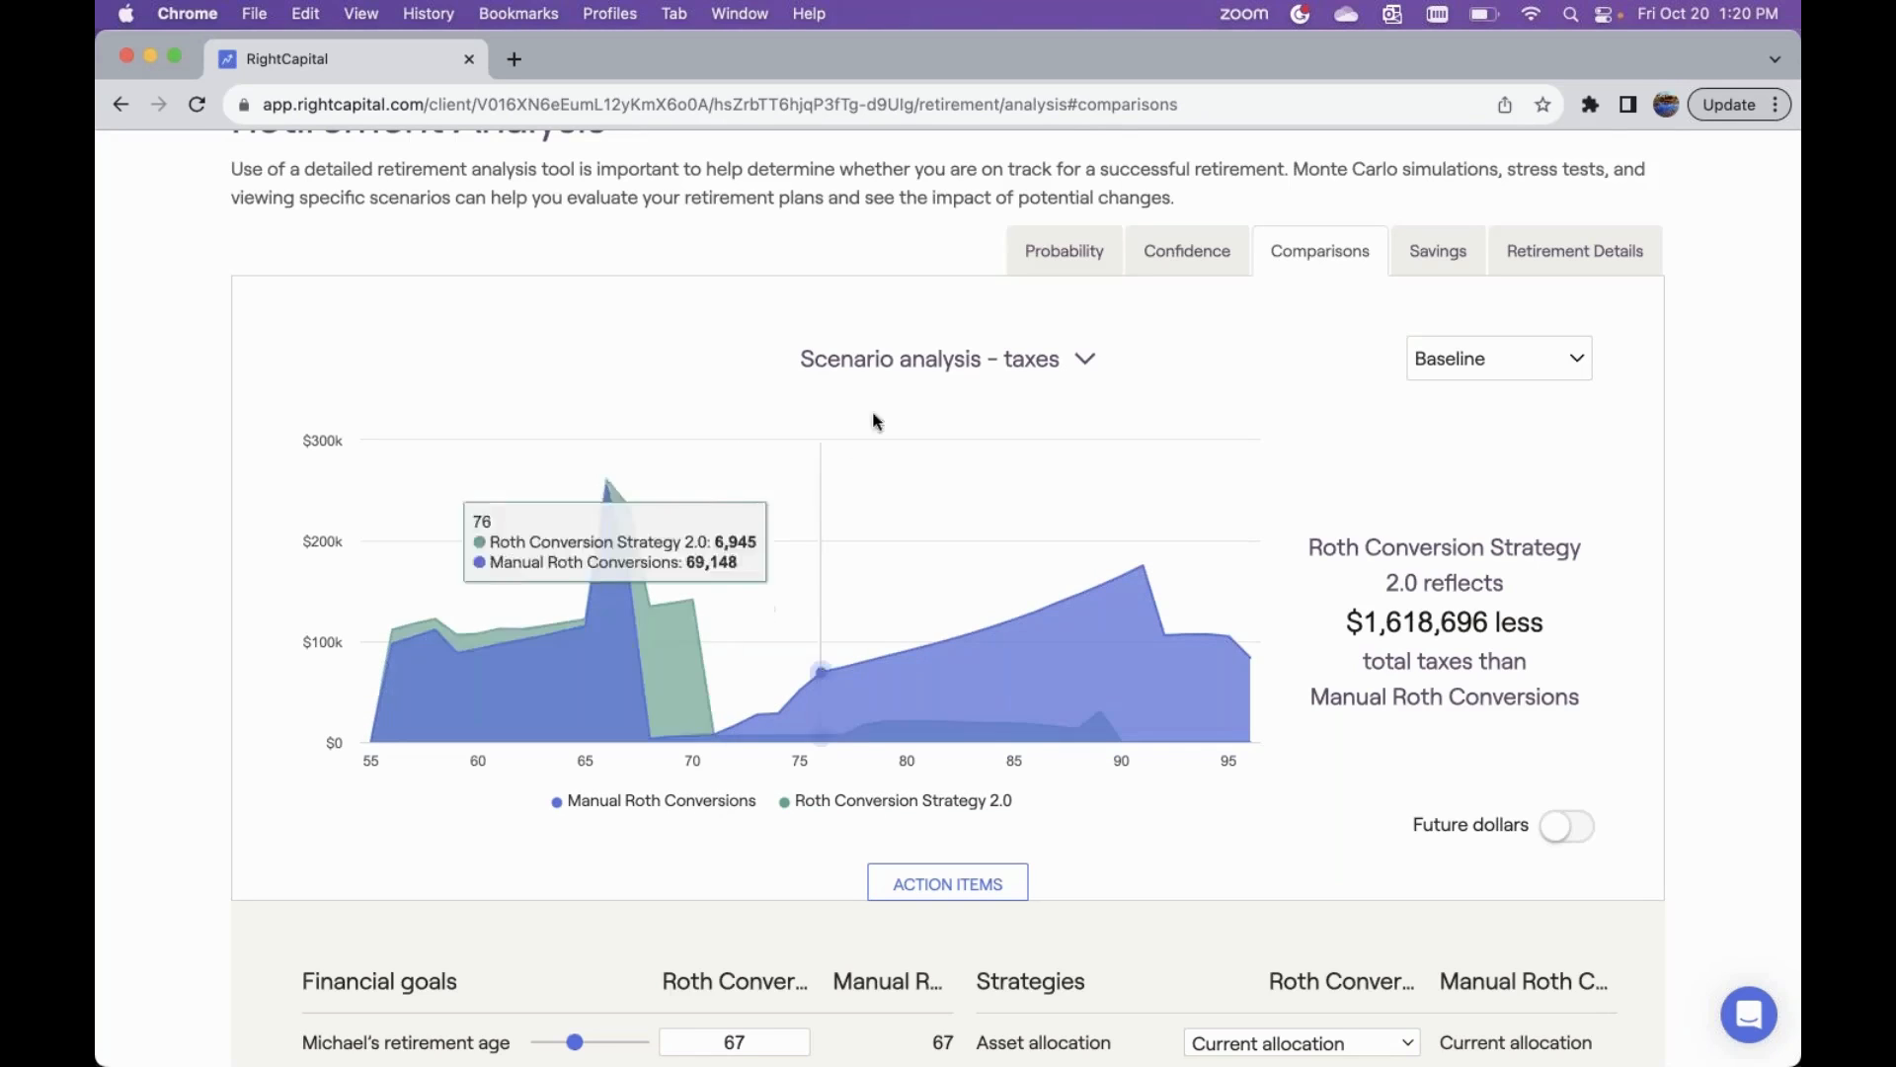
pyautogui.click(943, 362)
pyautogui.click(968, 298)
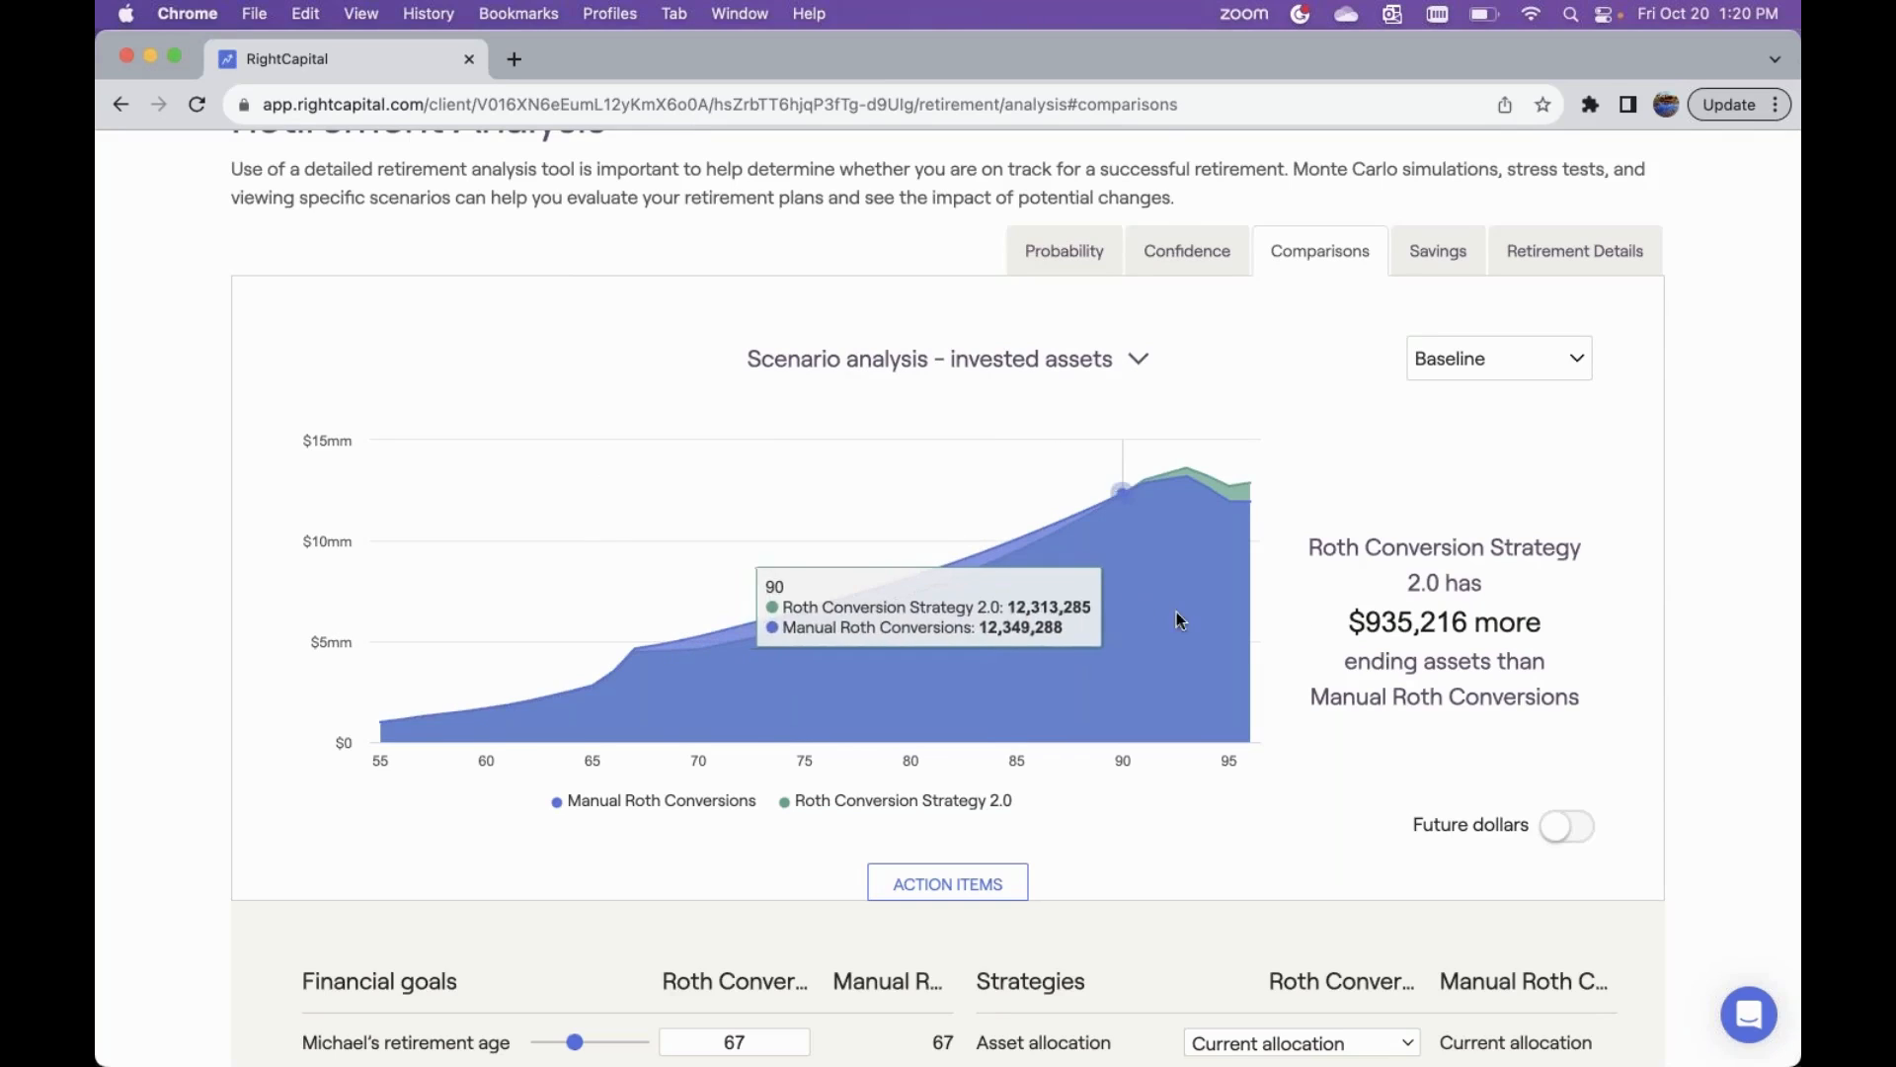
pyautogui.scroll(-3, 1307, 627)
pyautogui.scroll(-5, 1306, 626)
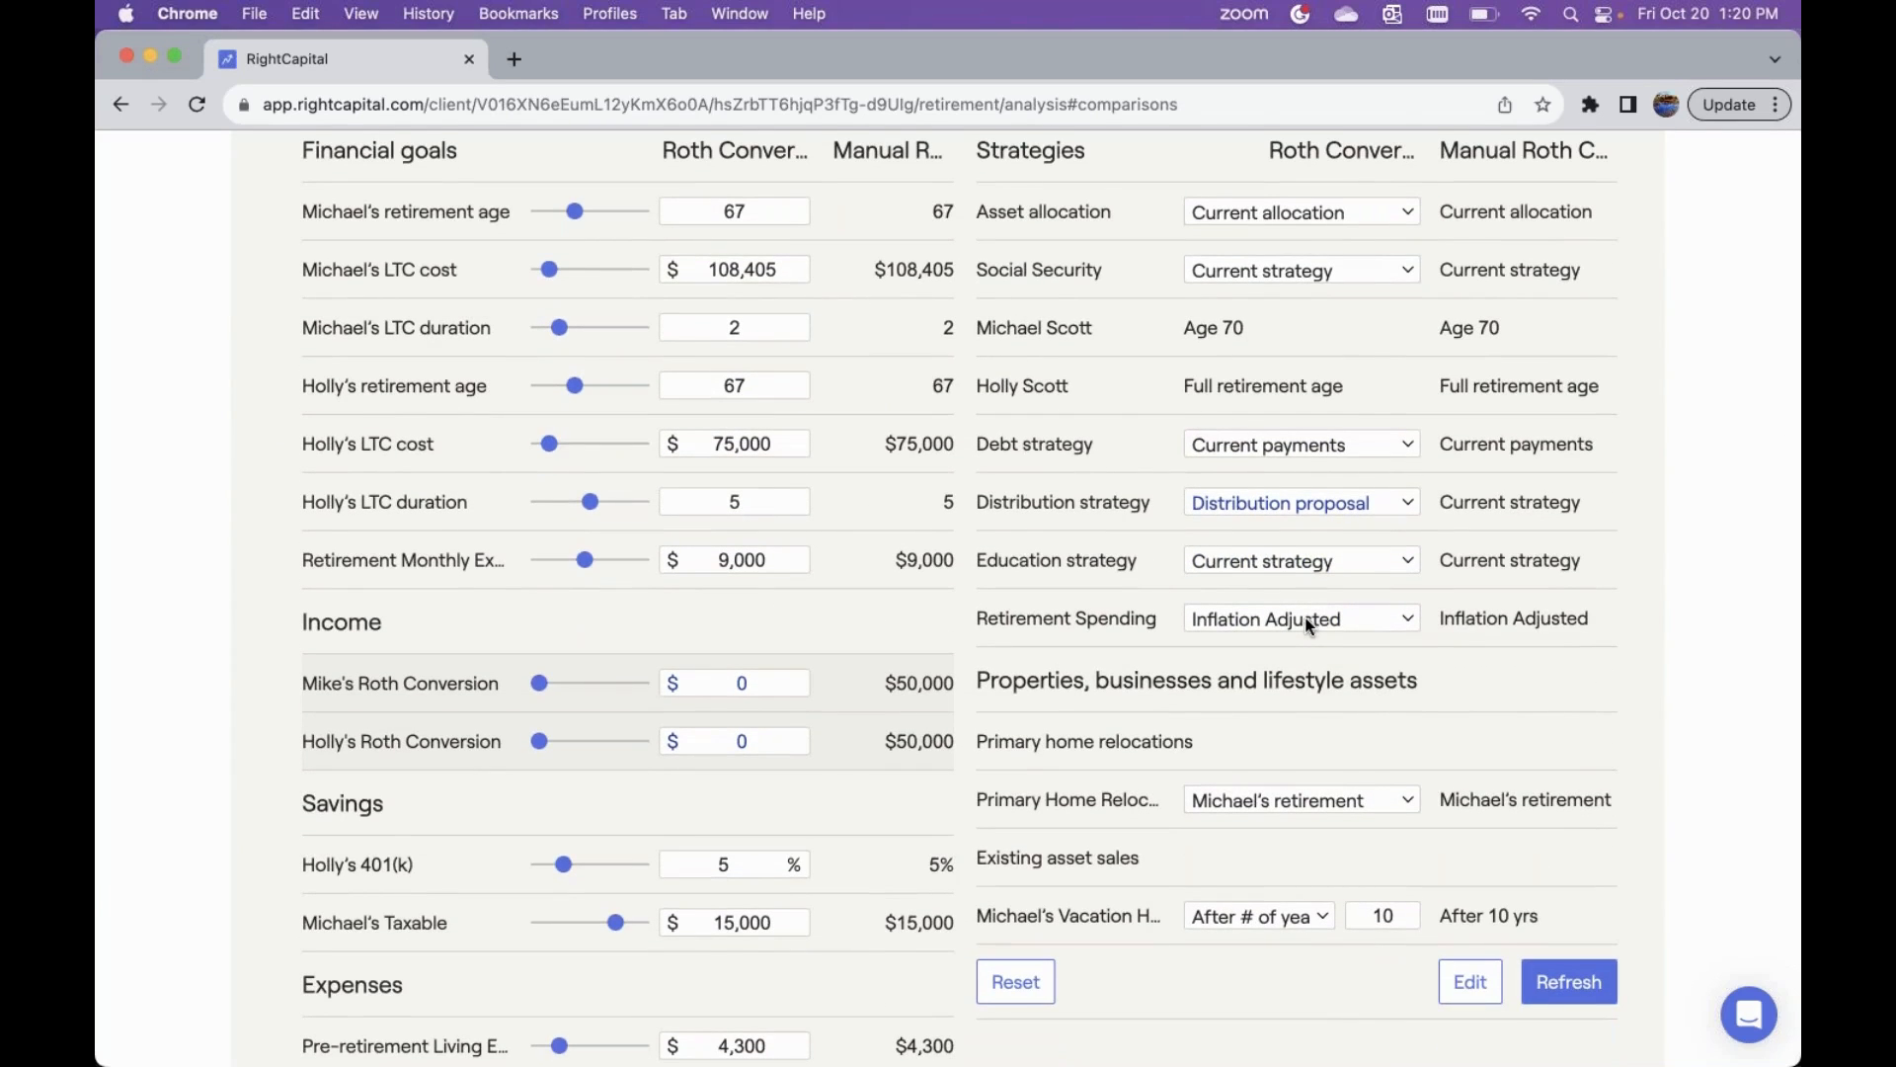
# - Load the Proposed plan in place of Roth Conversion Strategy 2.0 in the probability analysis and set both spouses' Roth conversions to $0
pyautogui.scroll(10, 1307, 627)
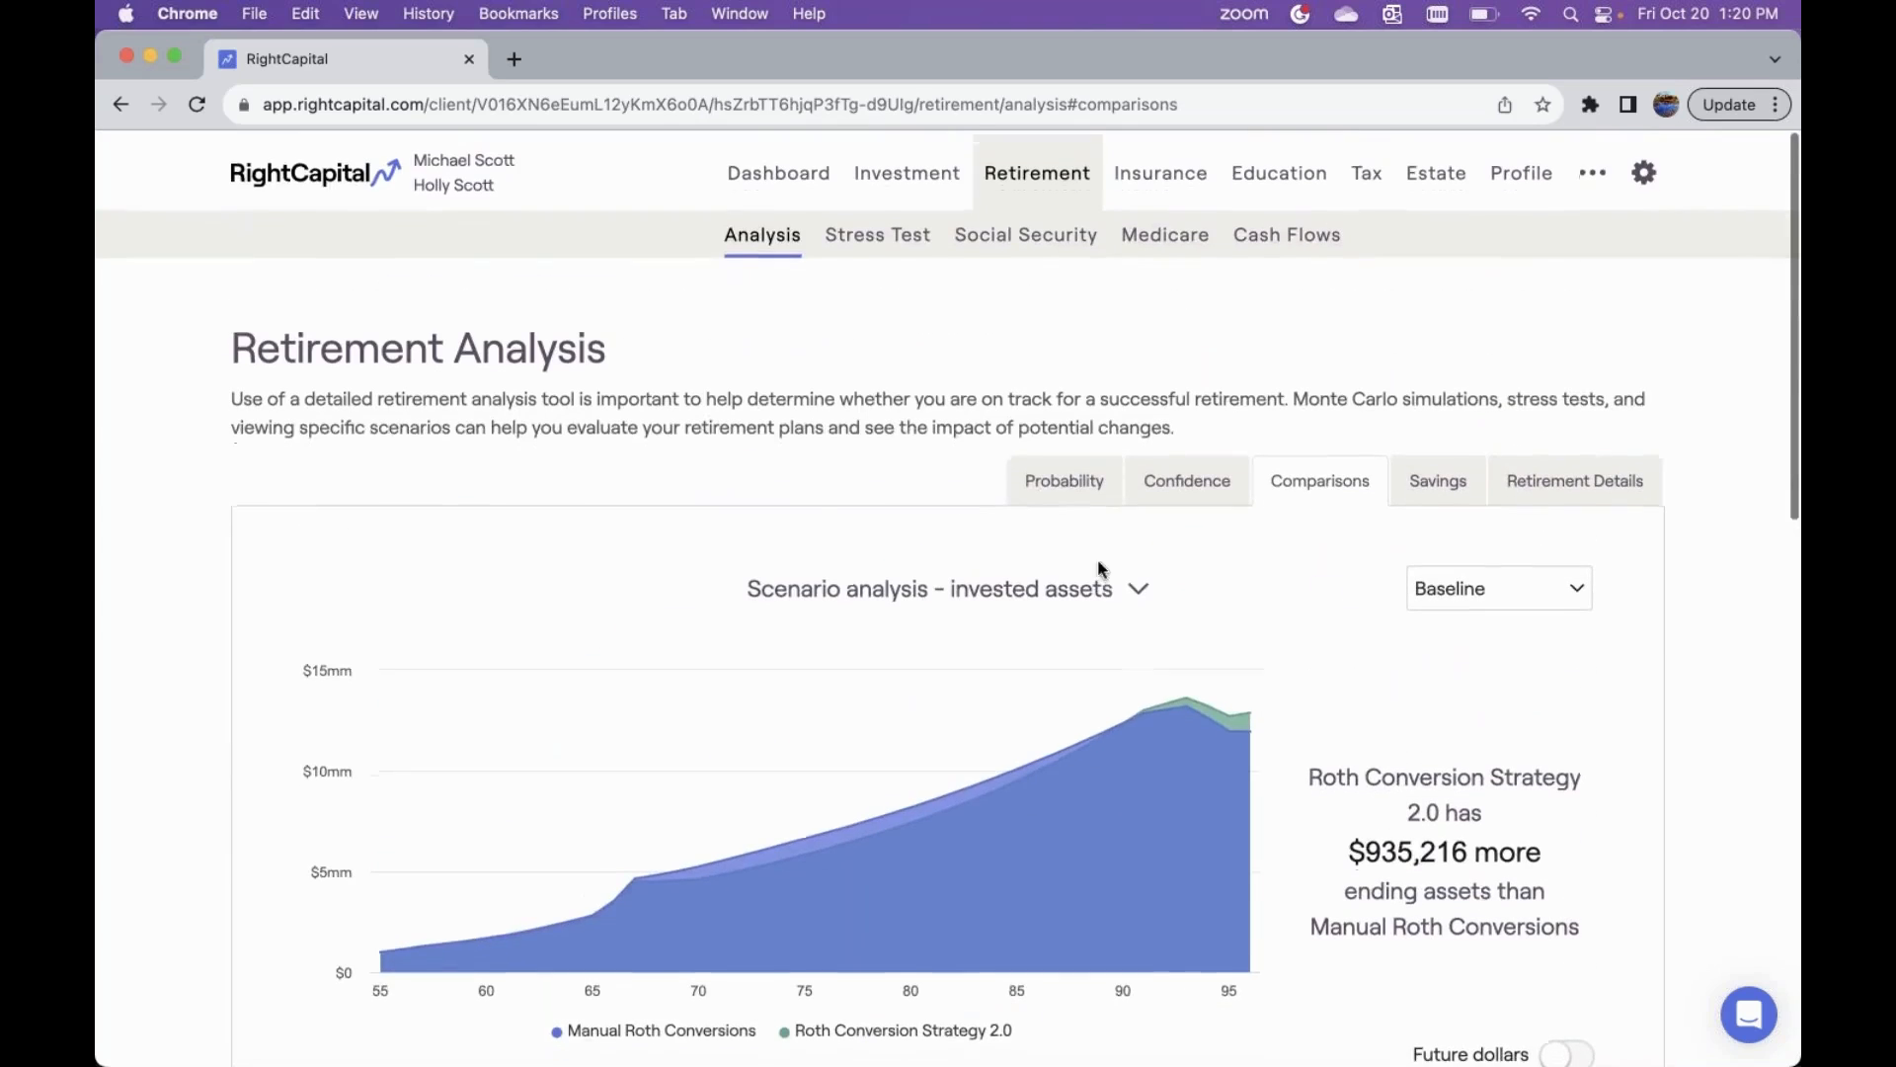
pyautogui.click(548, 585)
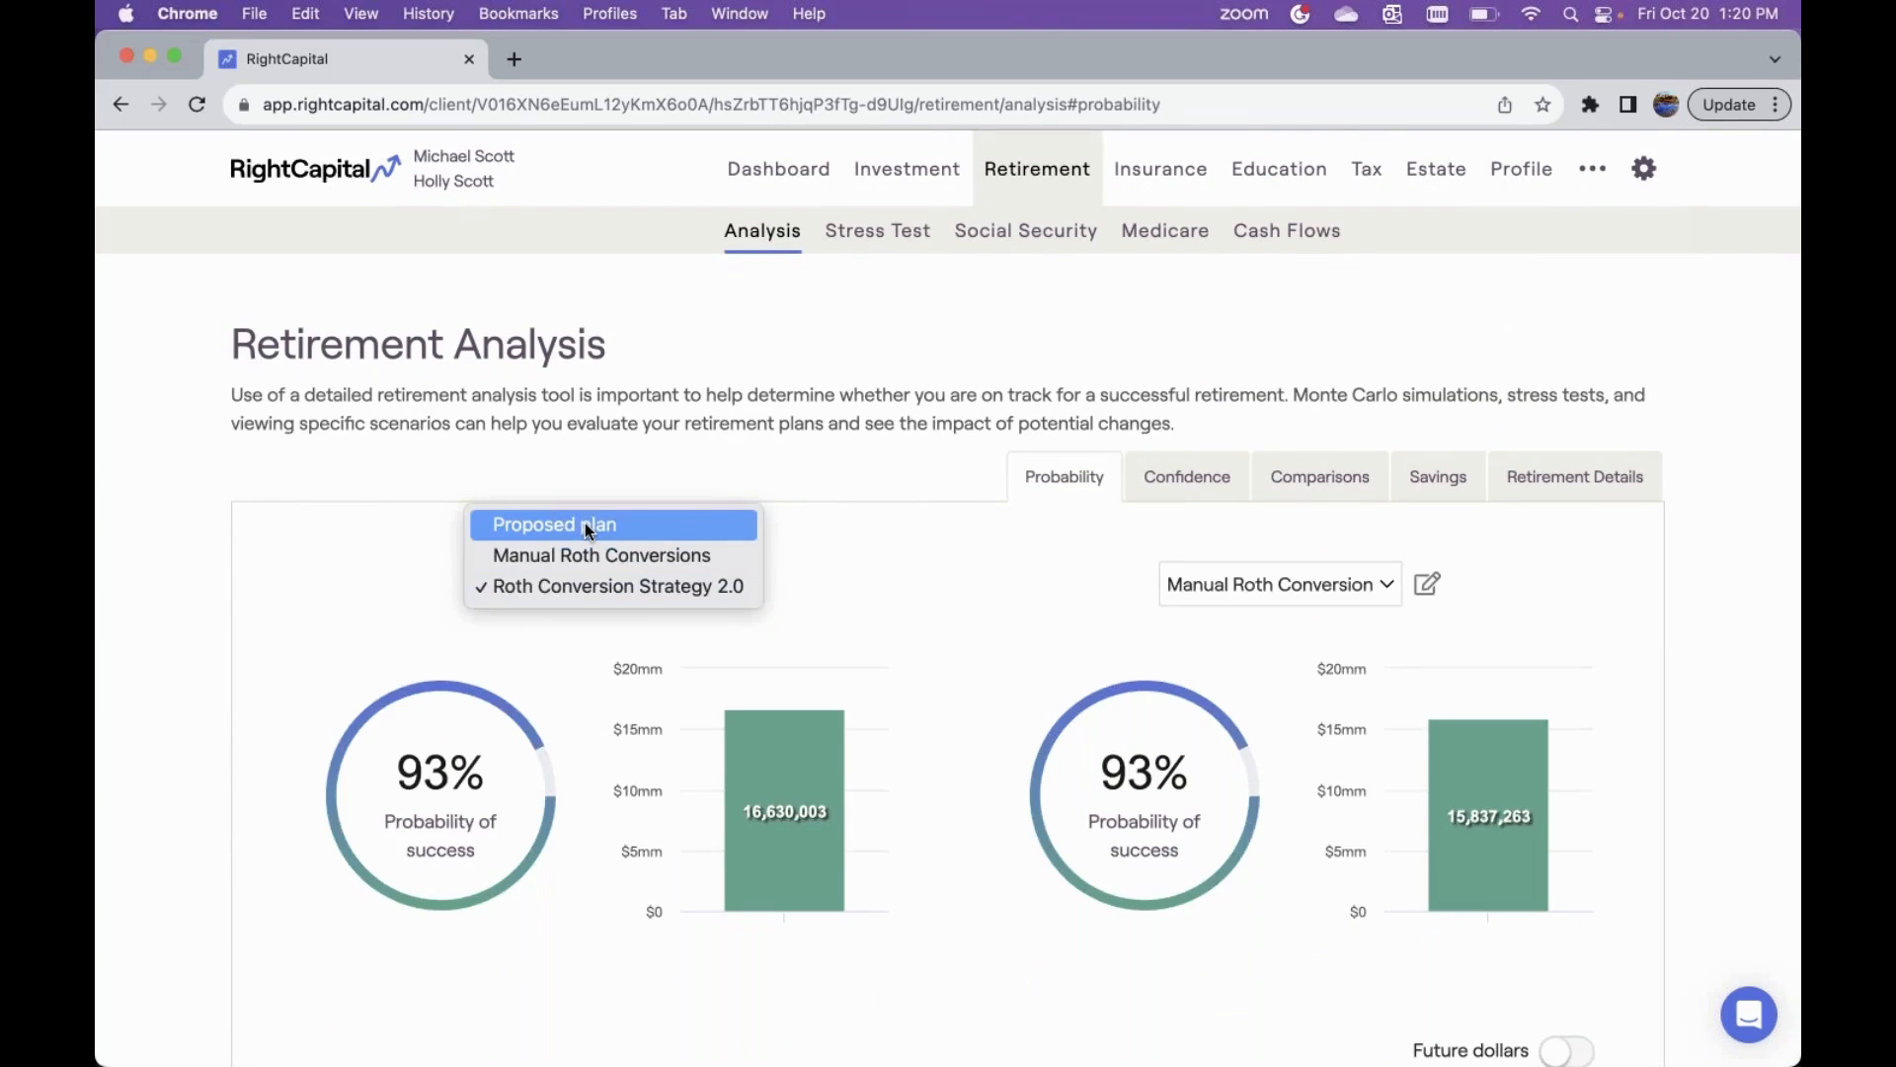
pyautogui.click(589, 530)
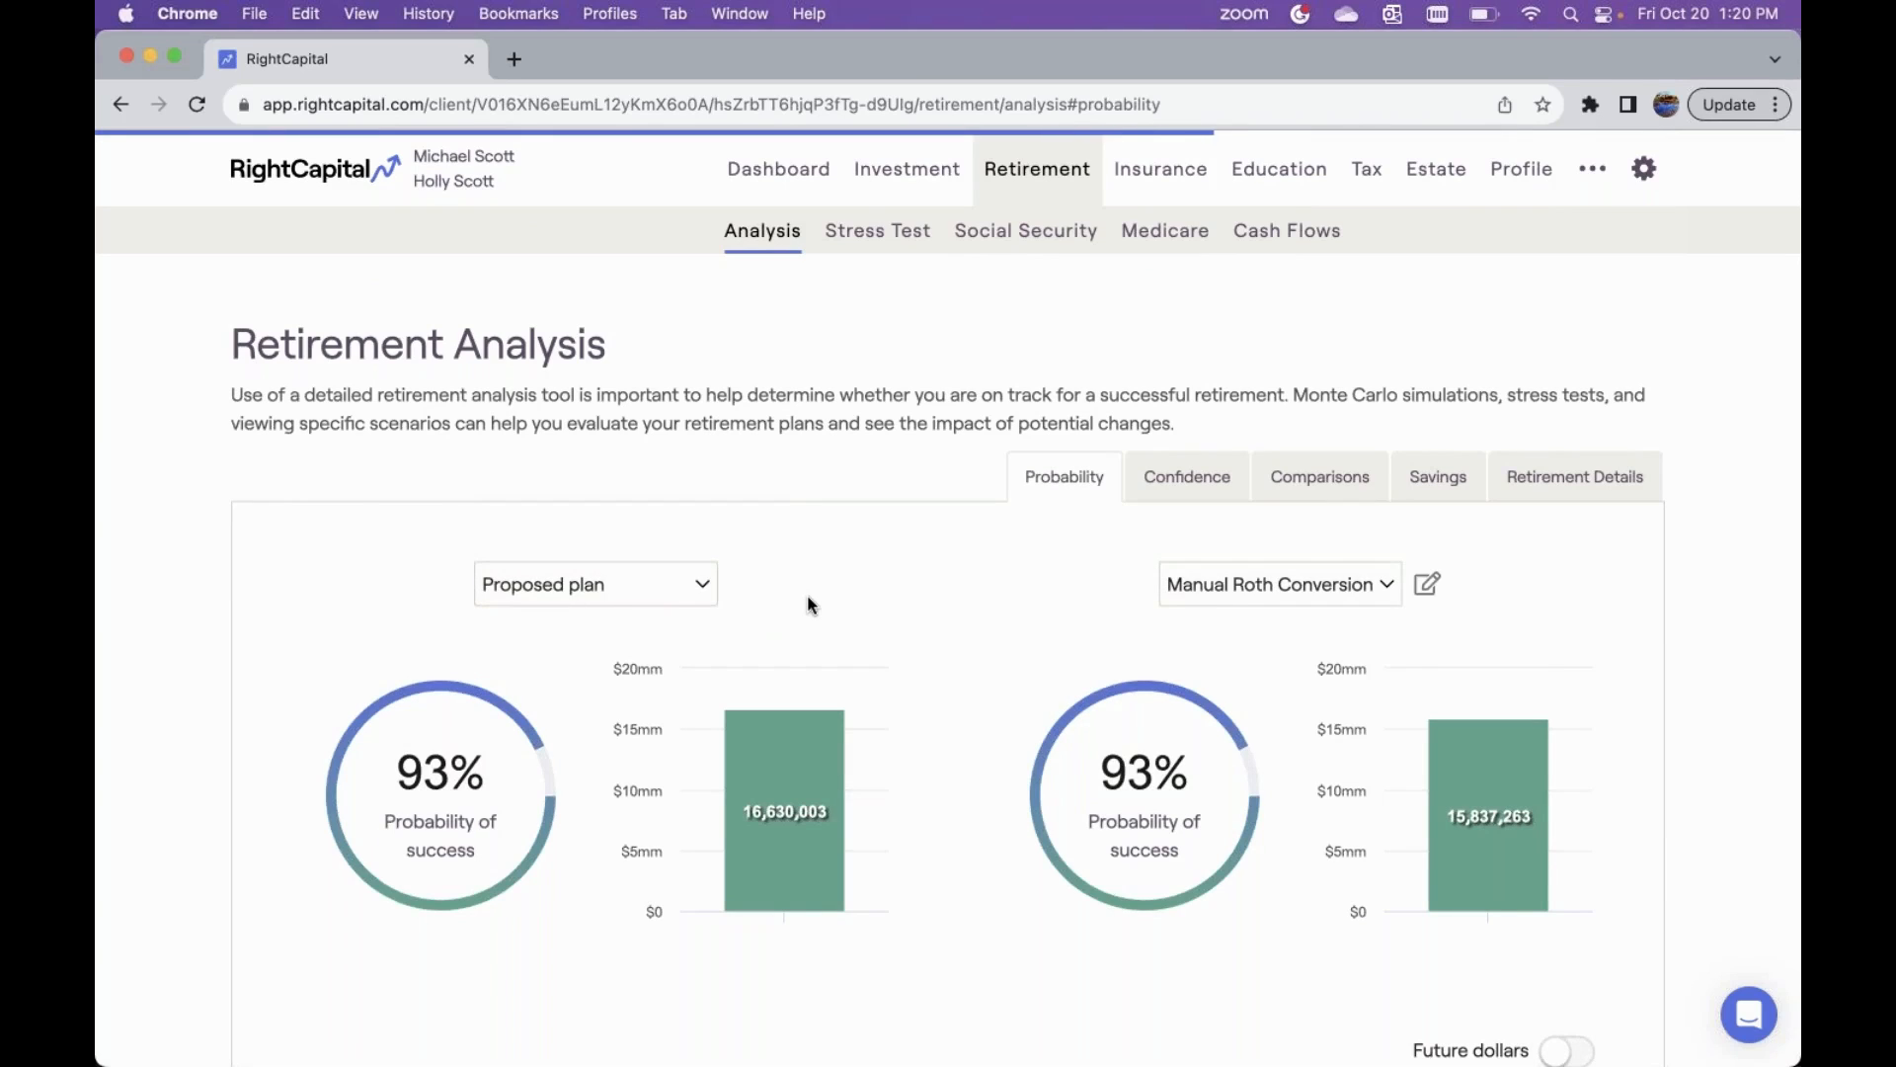
pyautogui.scroll(-10, 808, 597)
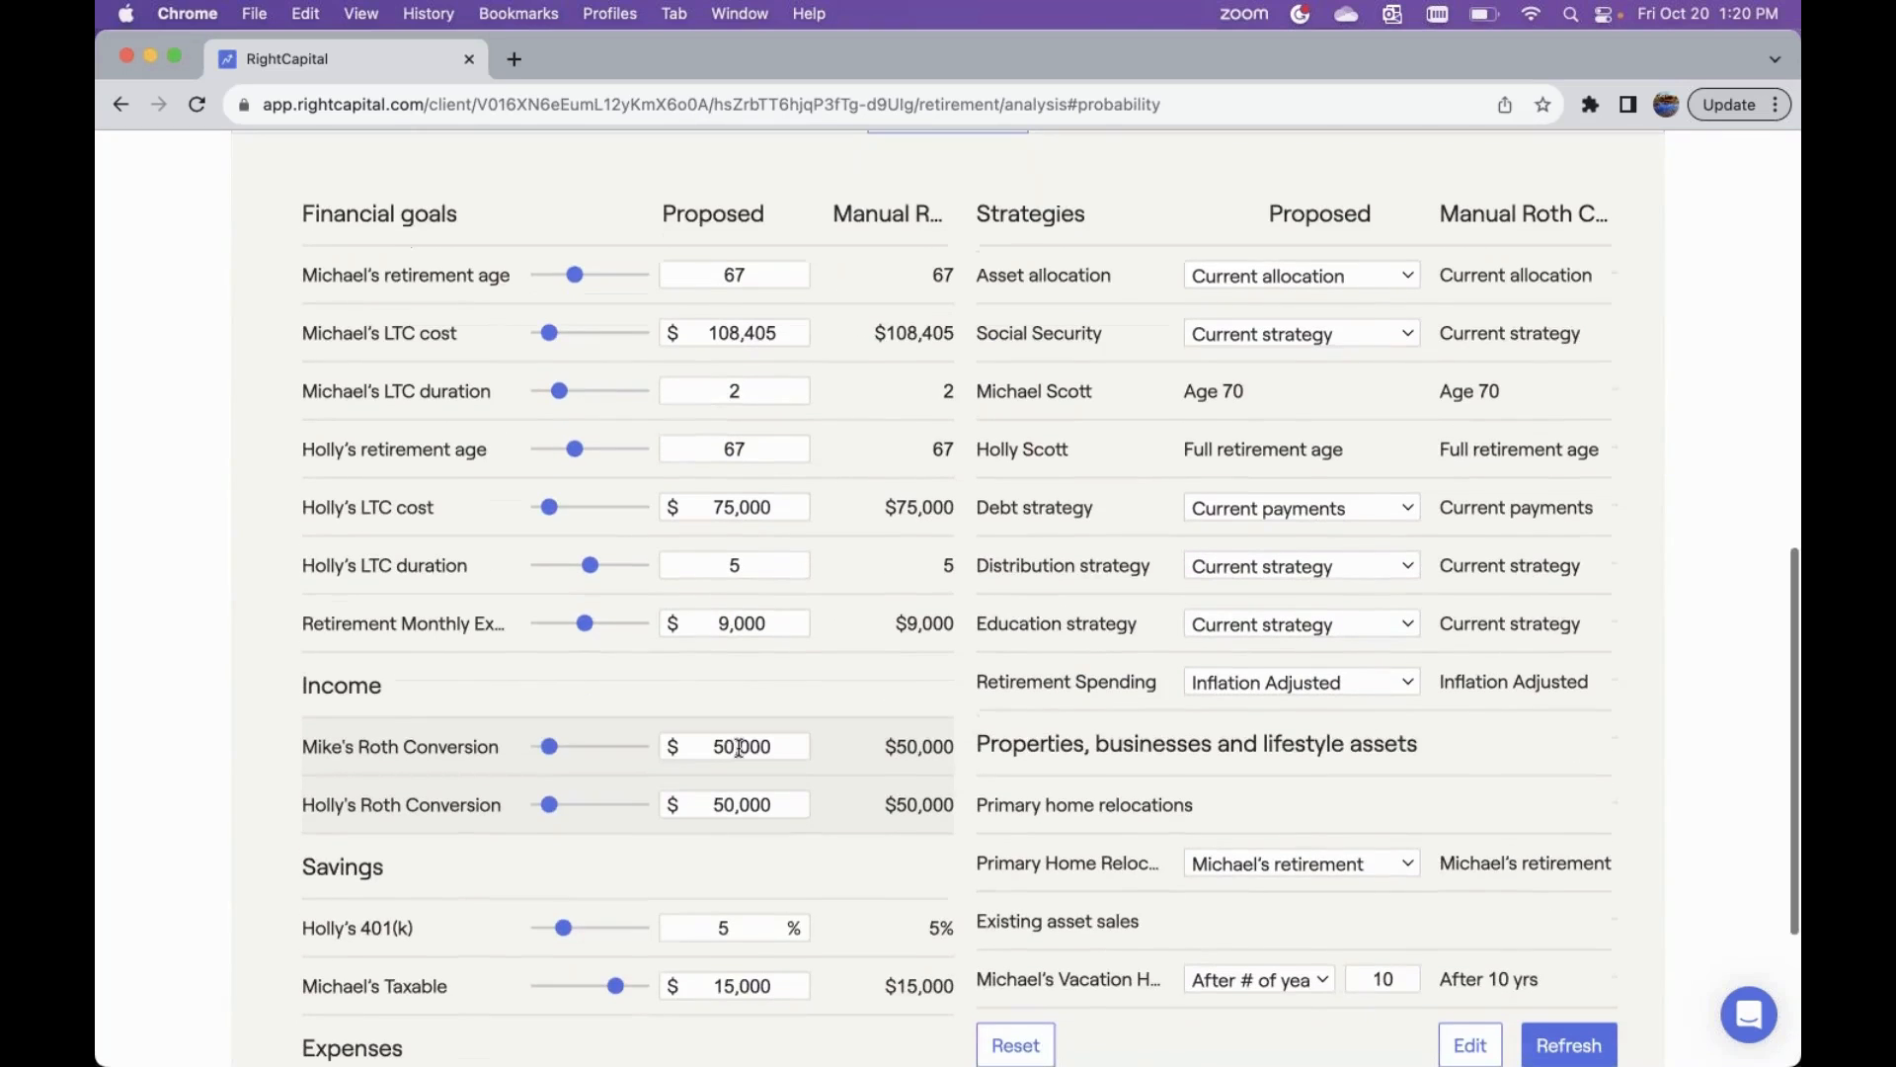
pyautogui.click(740, 747)
pyautogui.write('0')
pyautogui.click(739, 806)
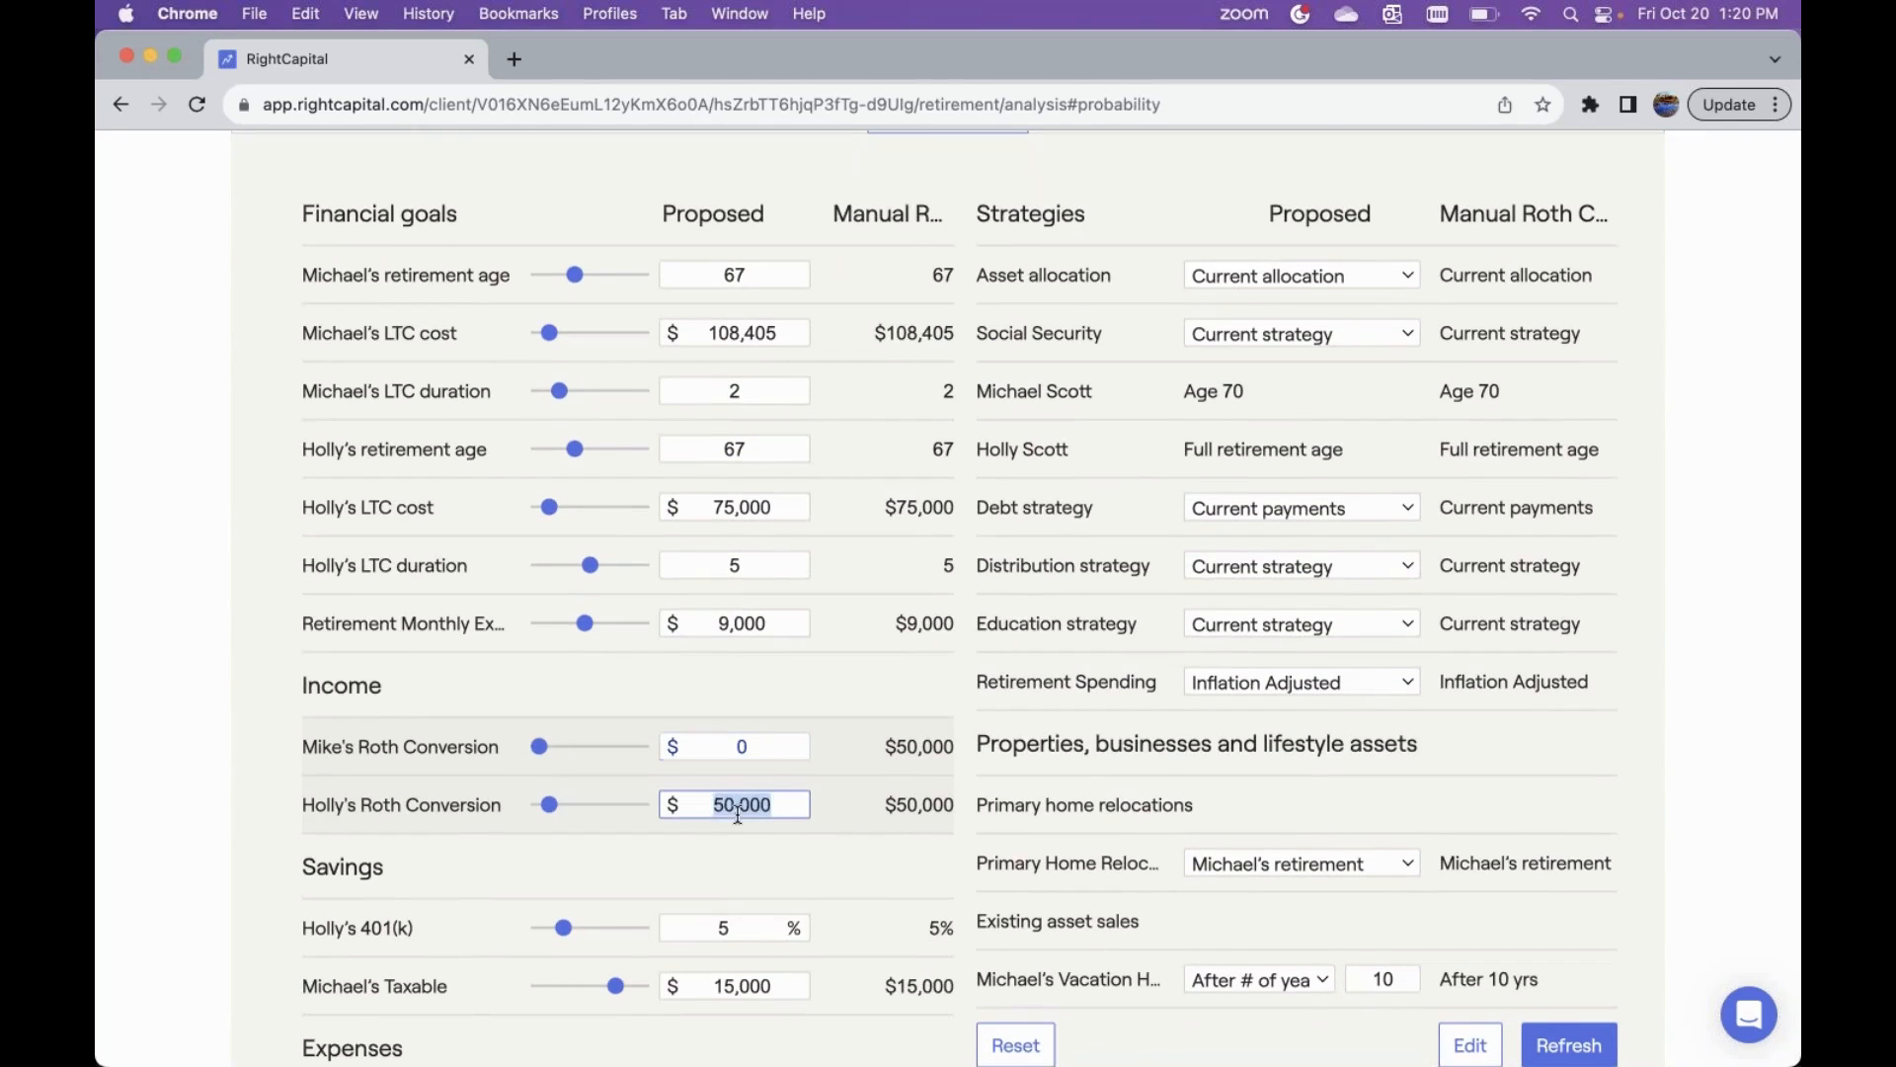
pyautogui.write('0')
pyautogui.press('Return')
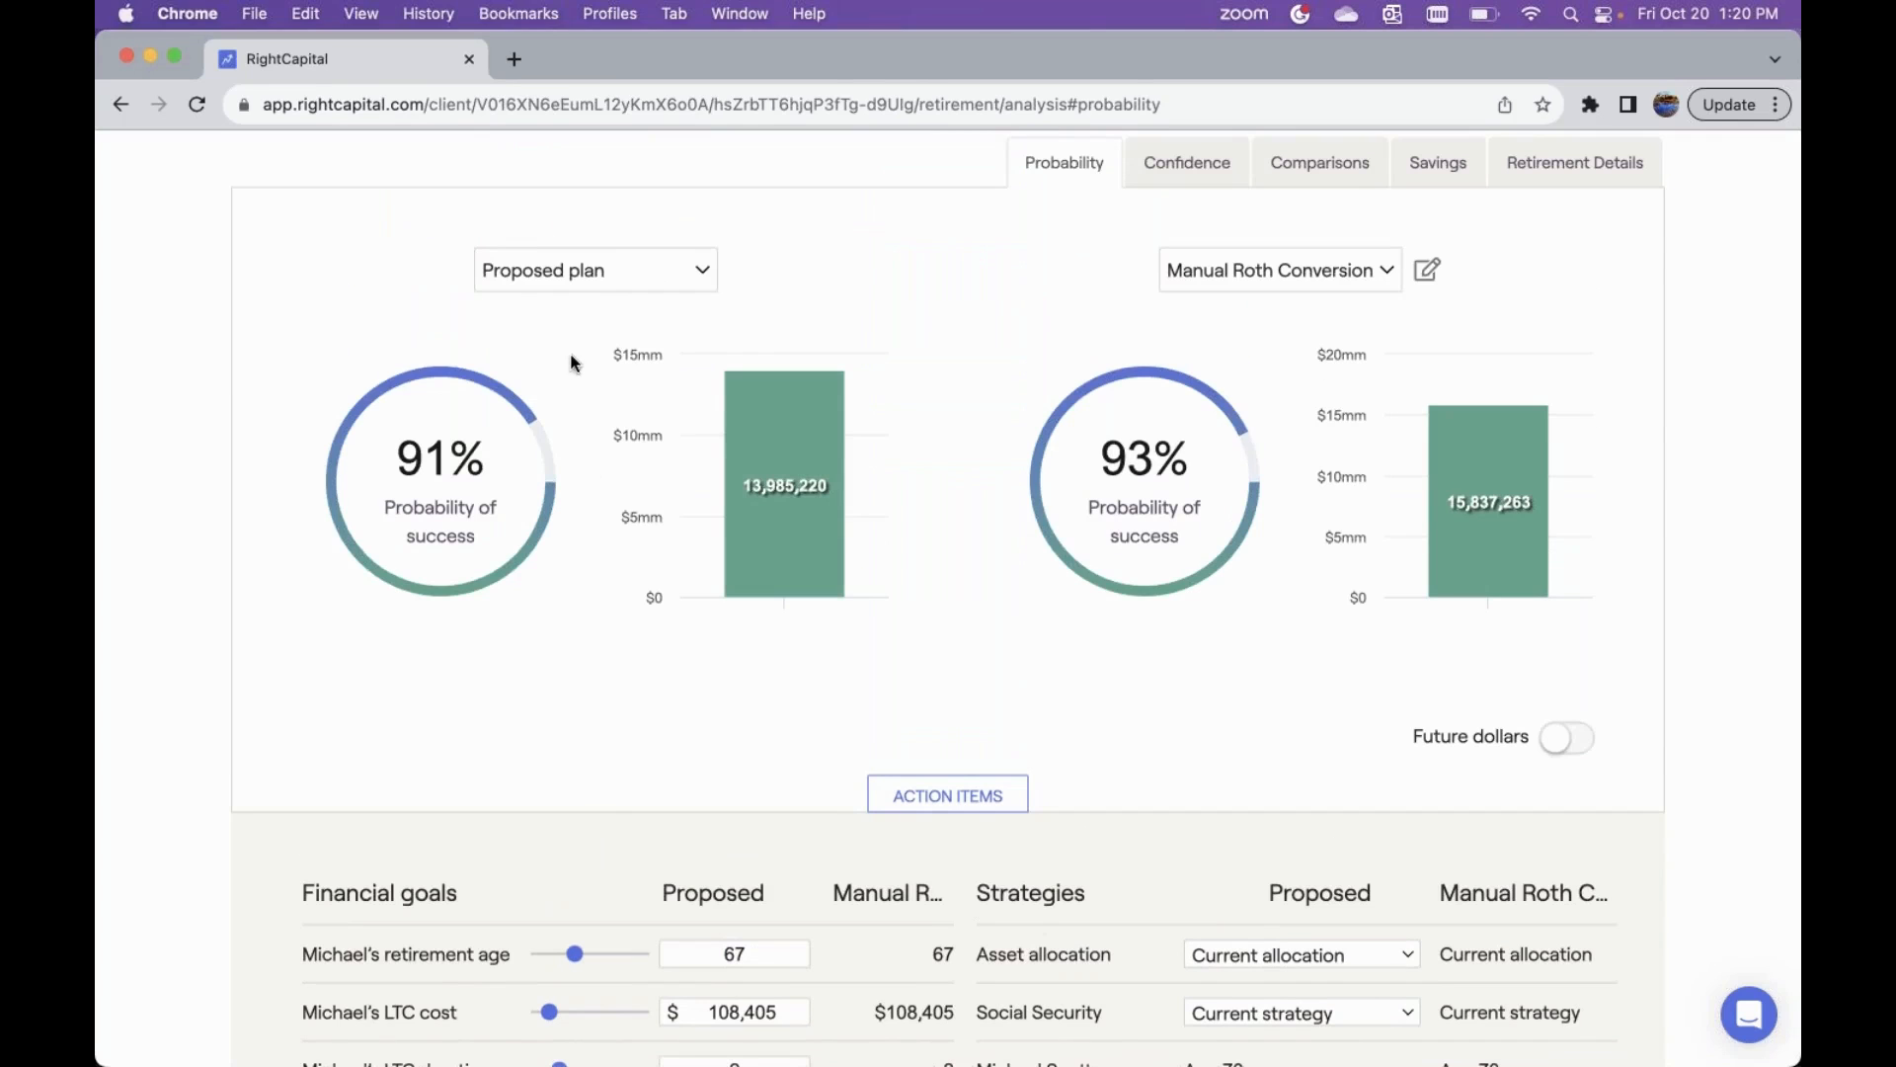
# - Add a new distribution income item to the Proposed plan's action items
pyautogui.scroll(-10, 810, 513)
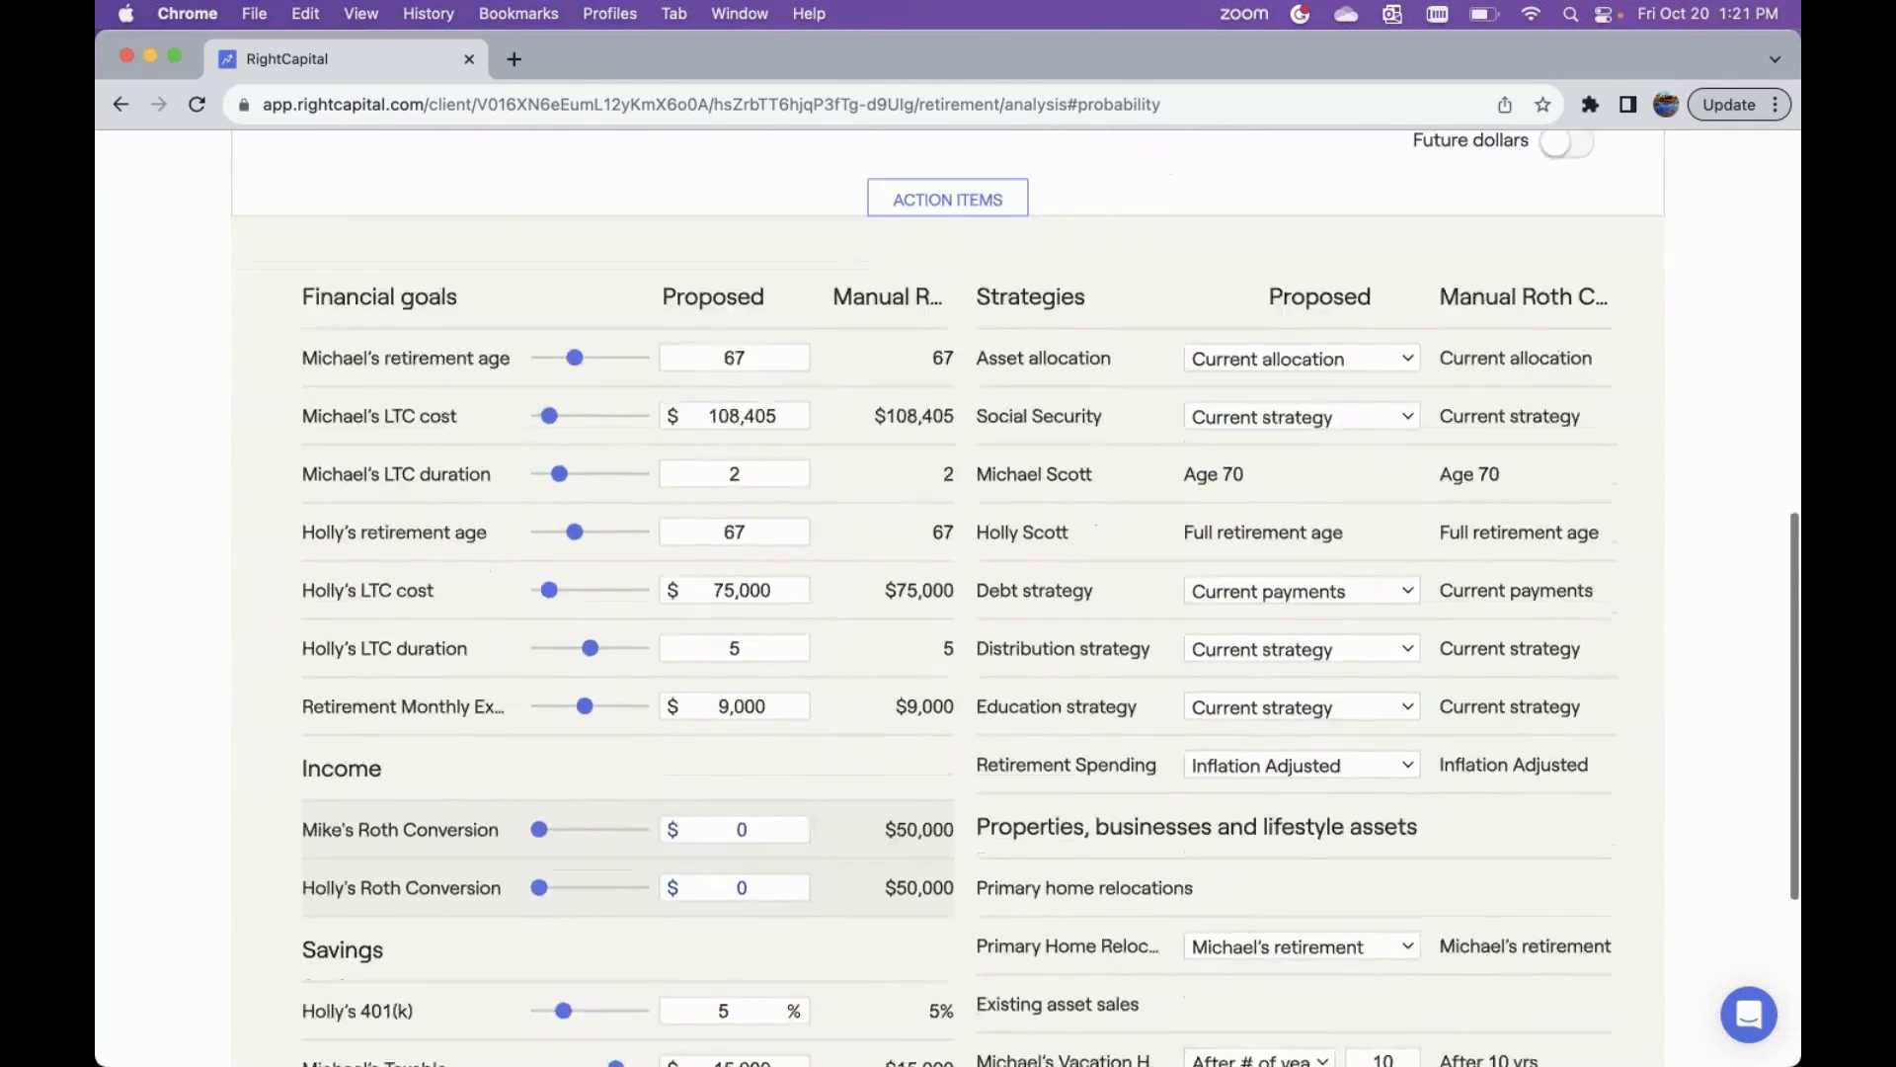
pyautogui.scroll(-1, 783, 537)
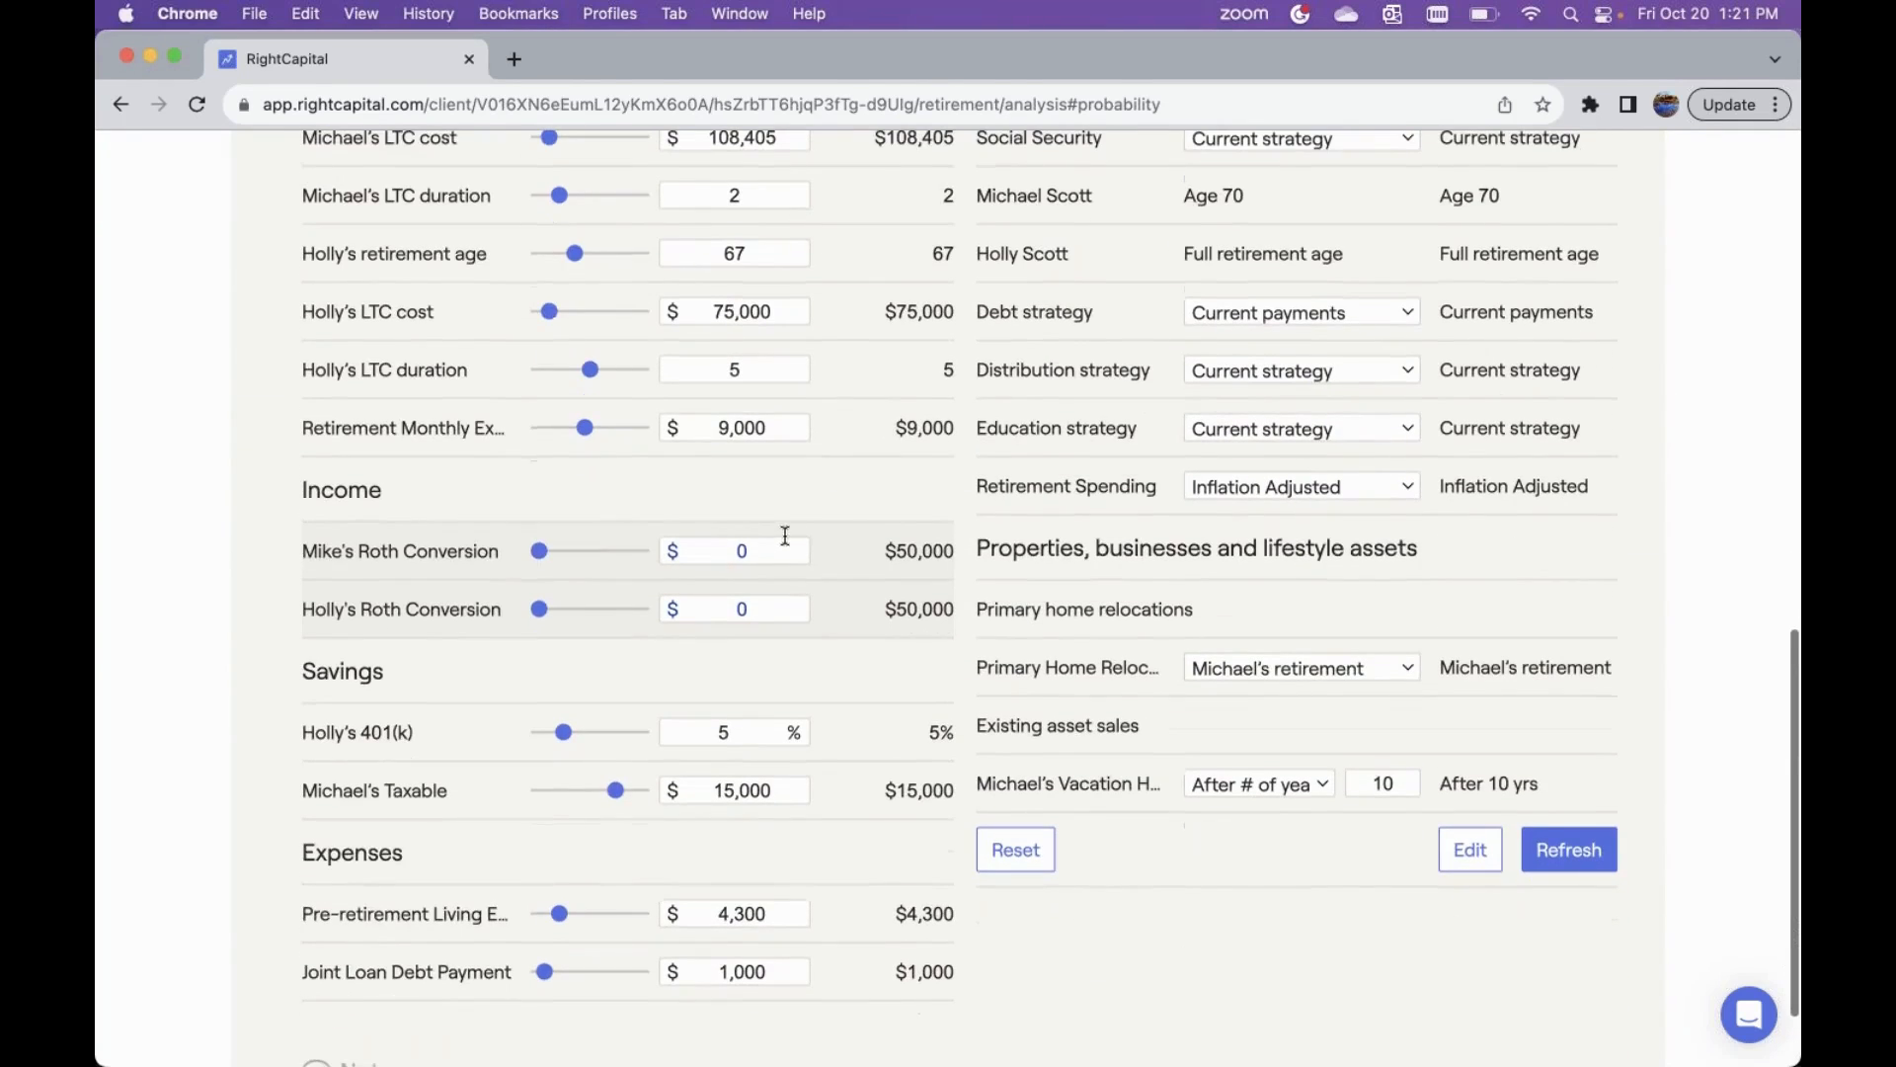
pyautogui.click(1467, 852)
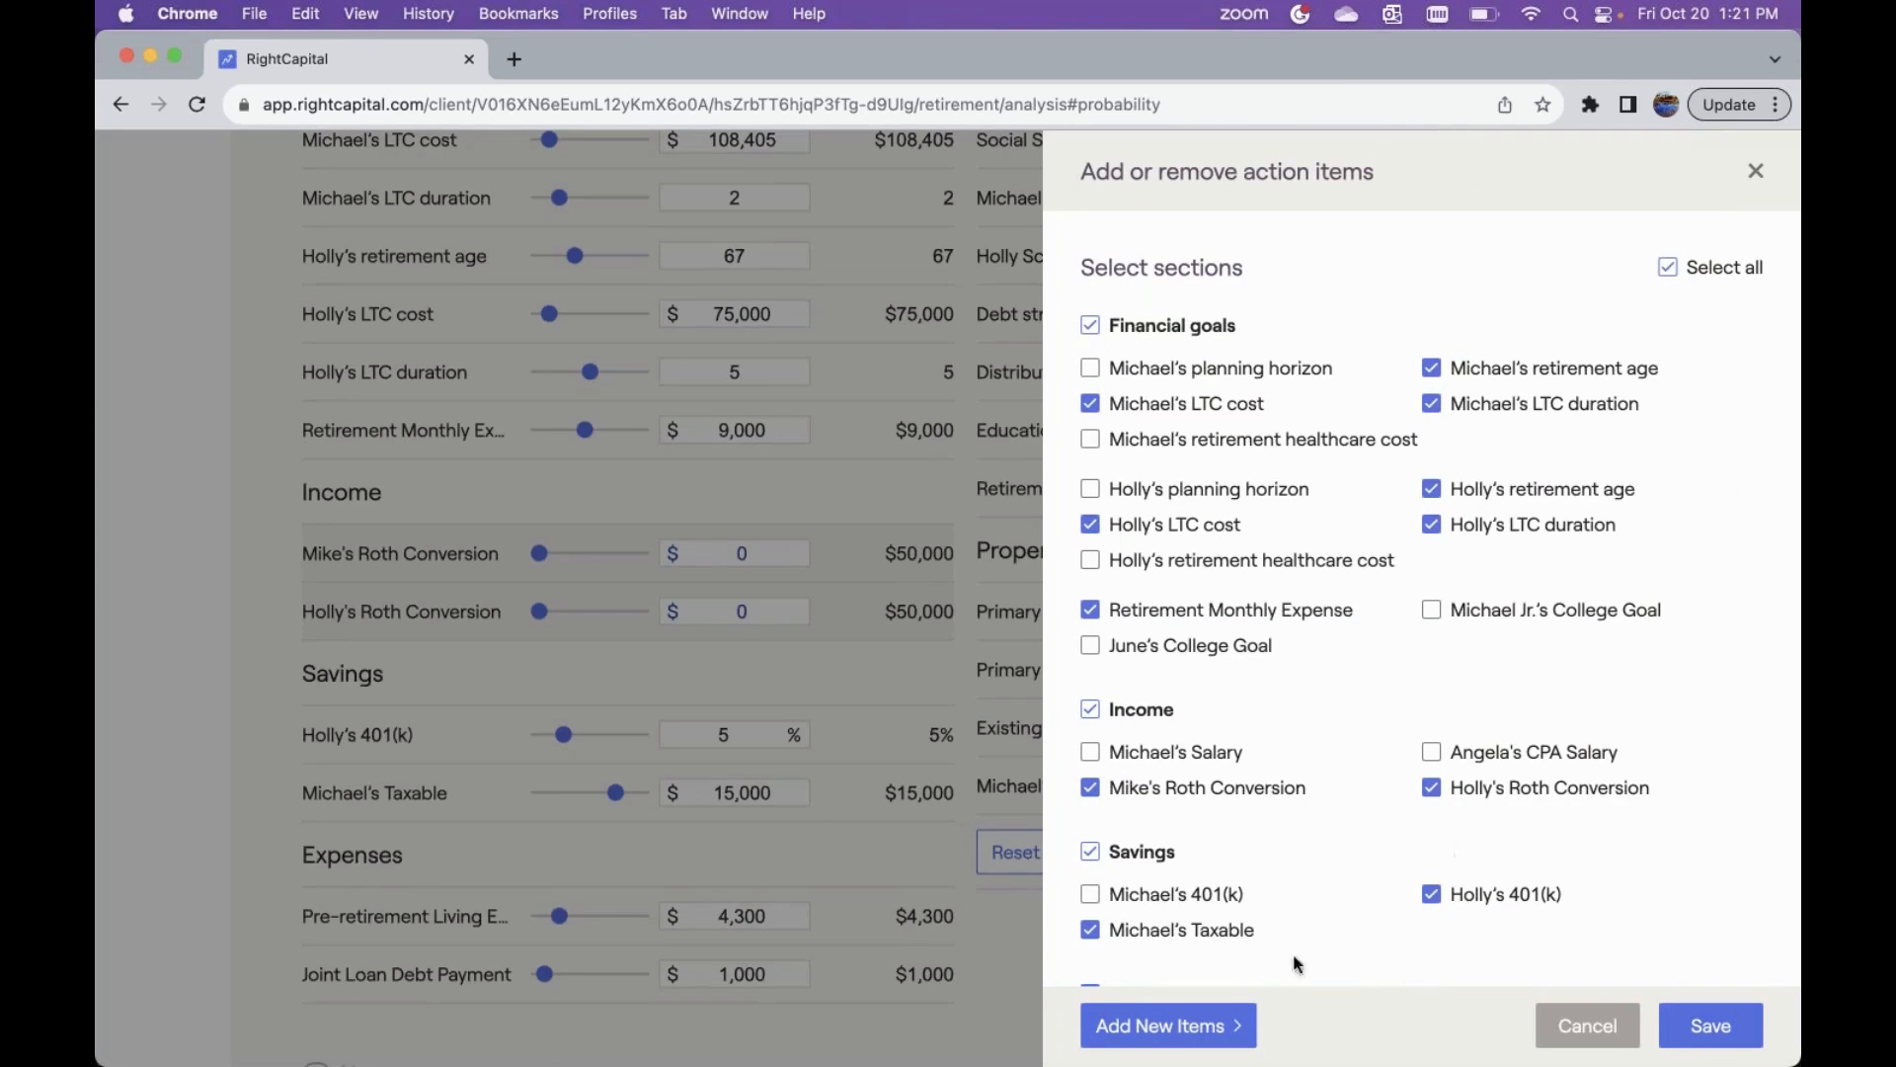
pyautogui.click(1214, 1030)
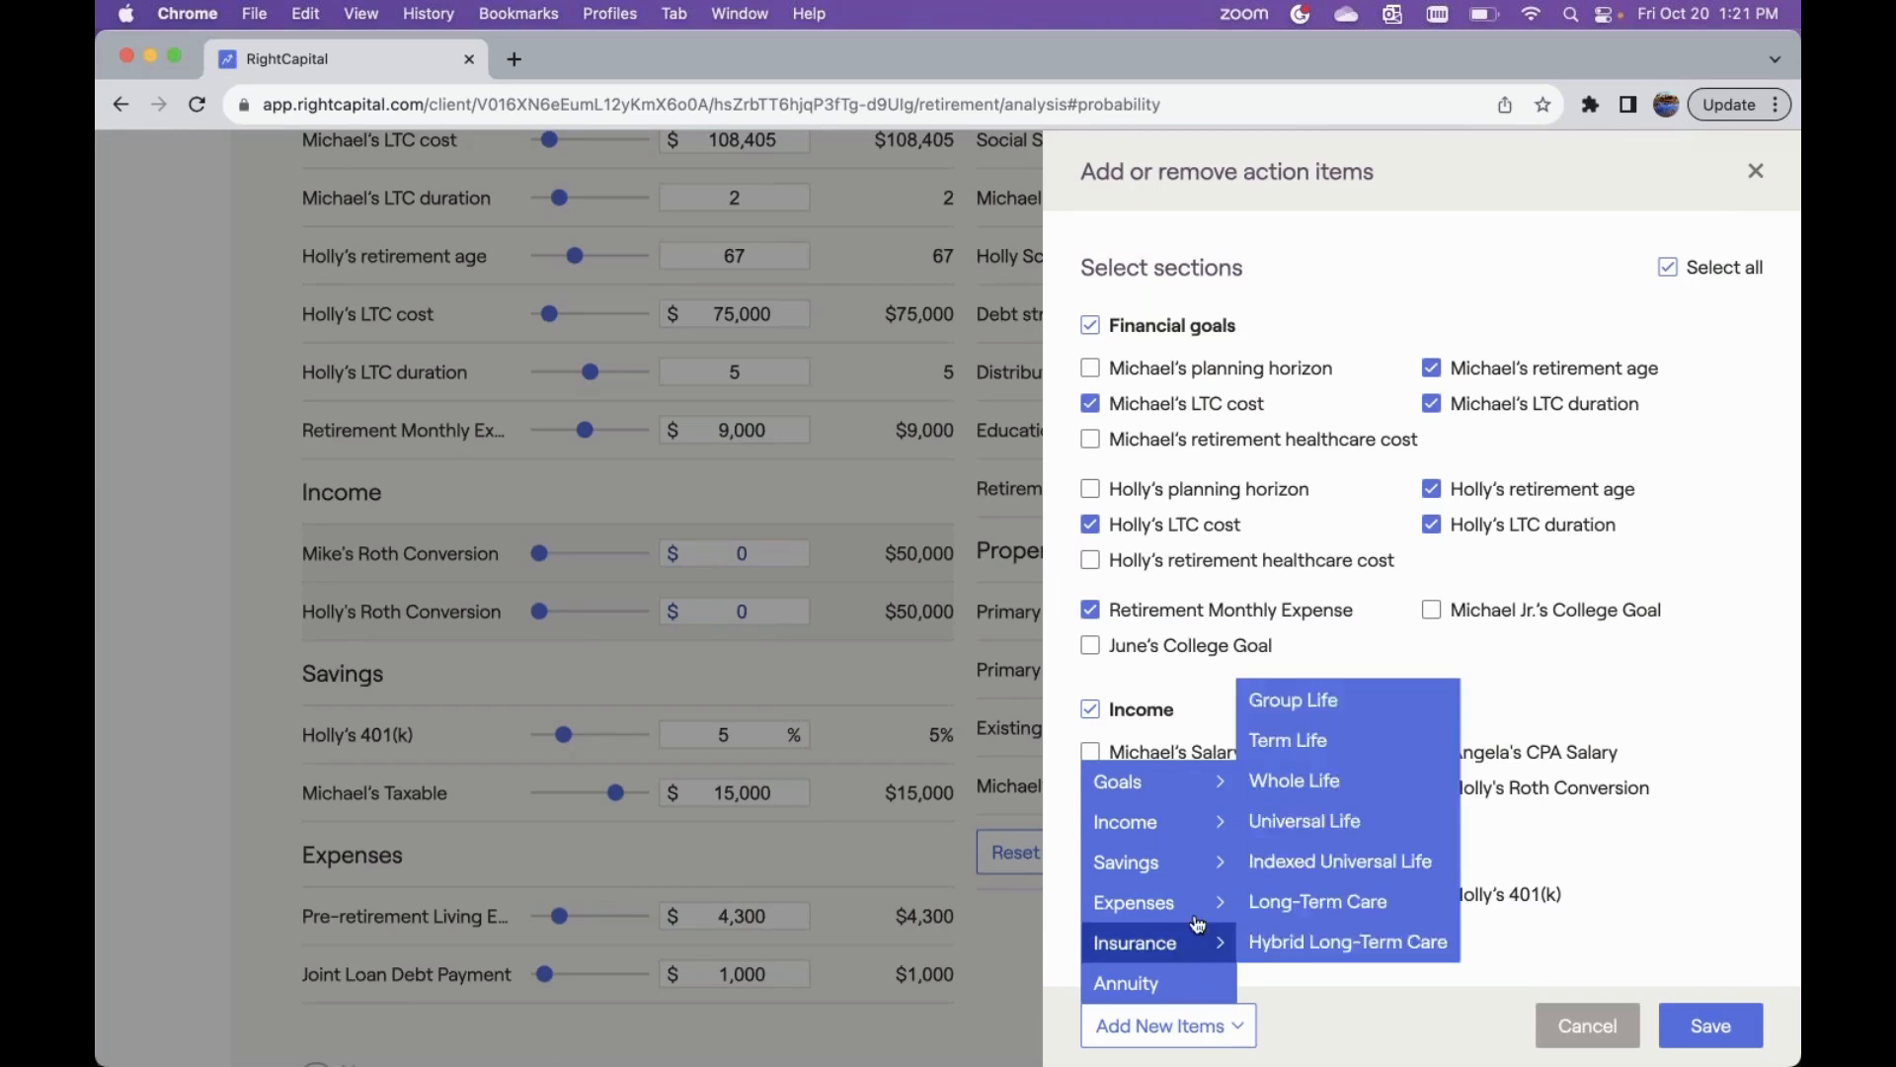
pyautogui.moveTo(1187, 869)
pyautogui.moveTo(1166, 829)
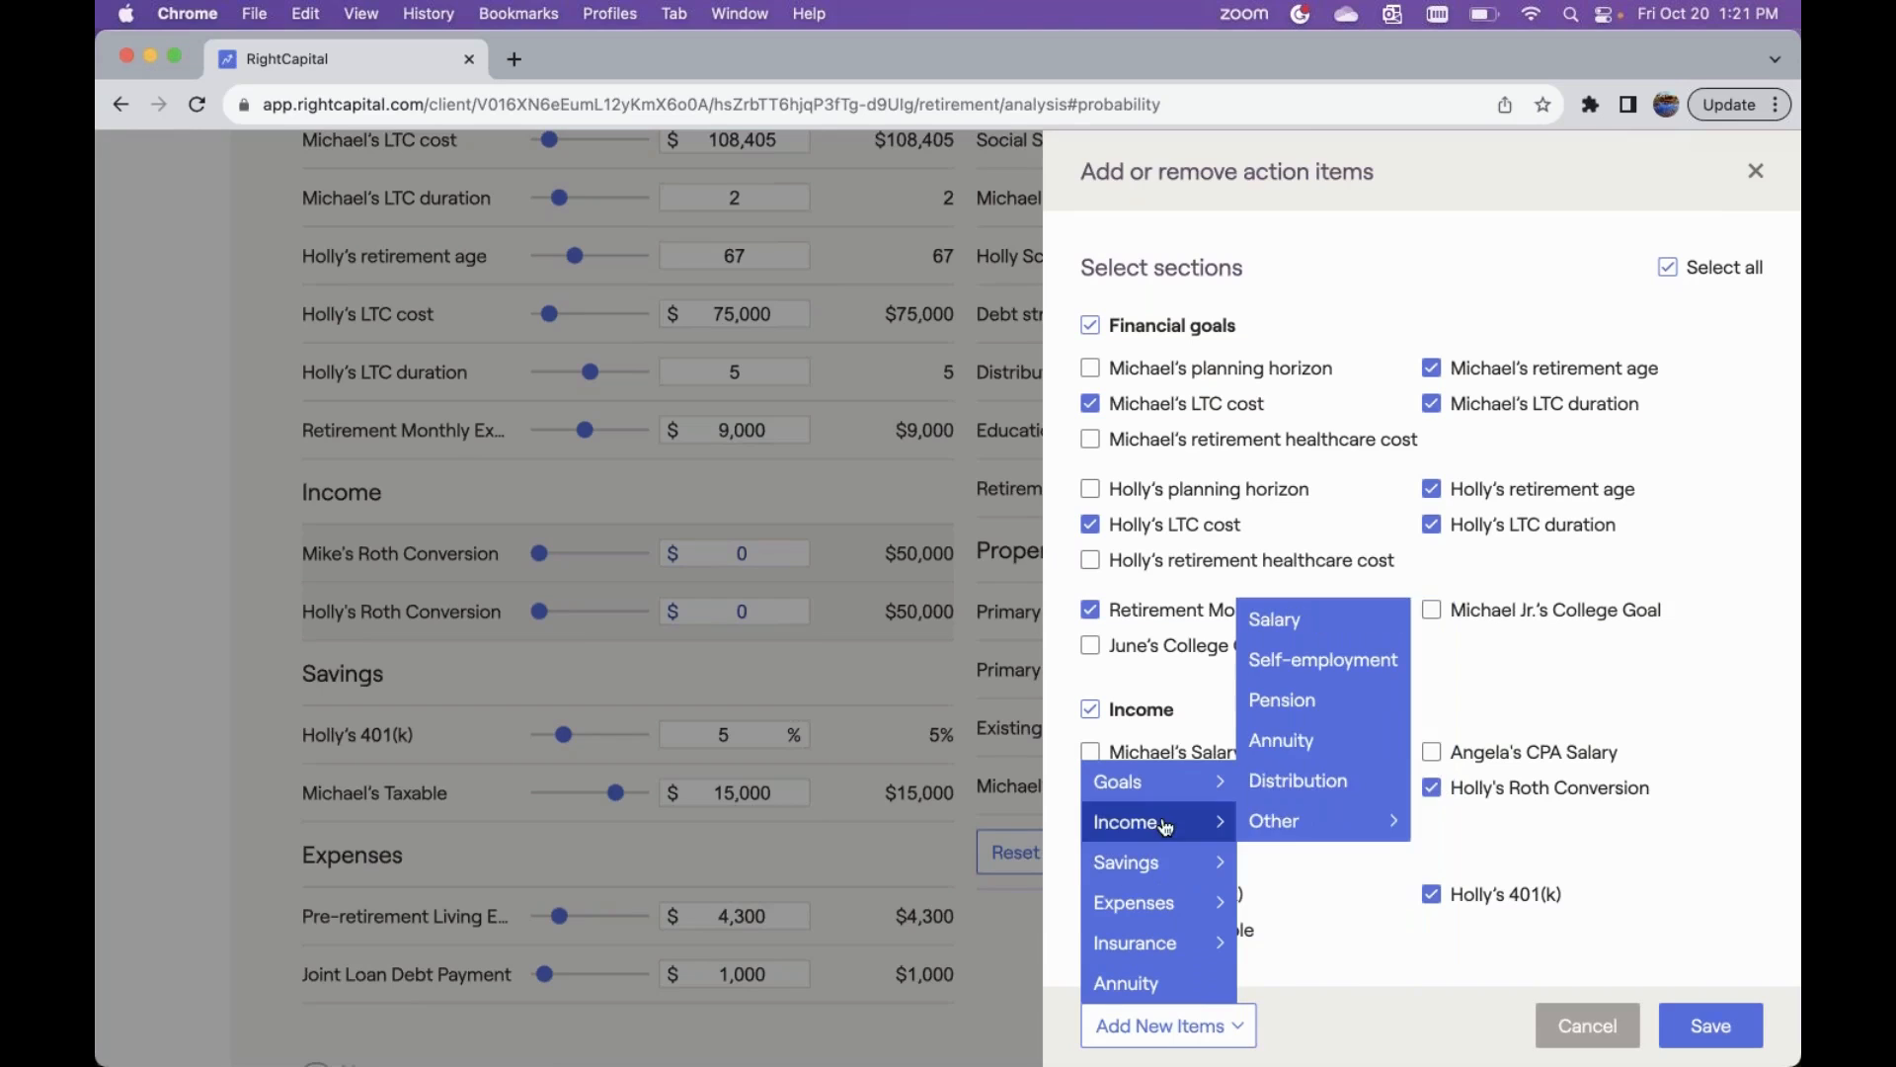
pyautogui.click(1313, 791)
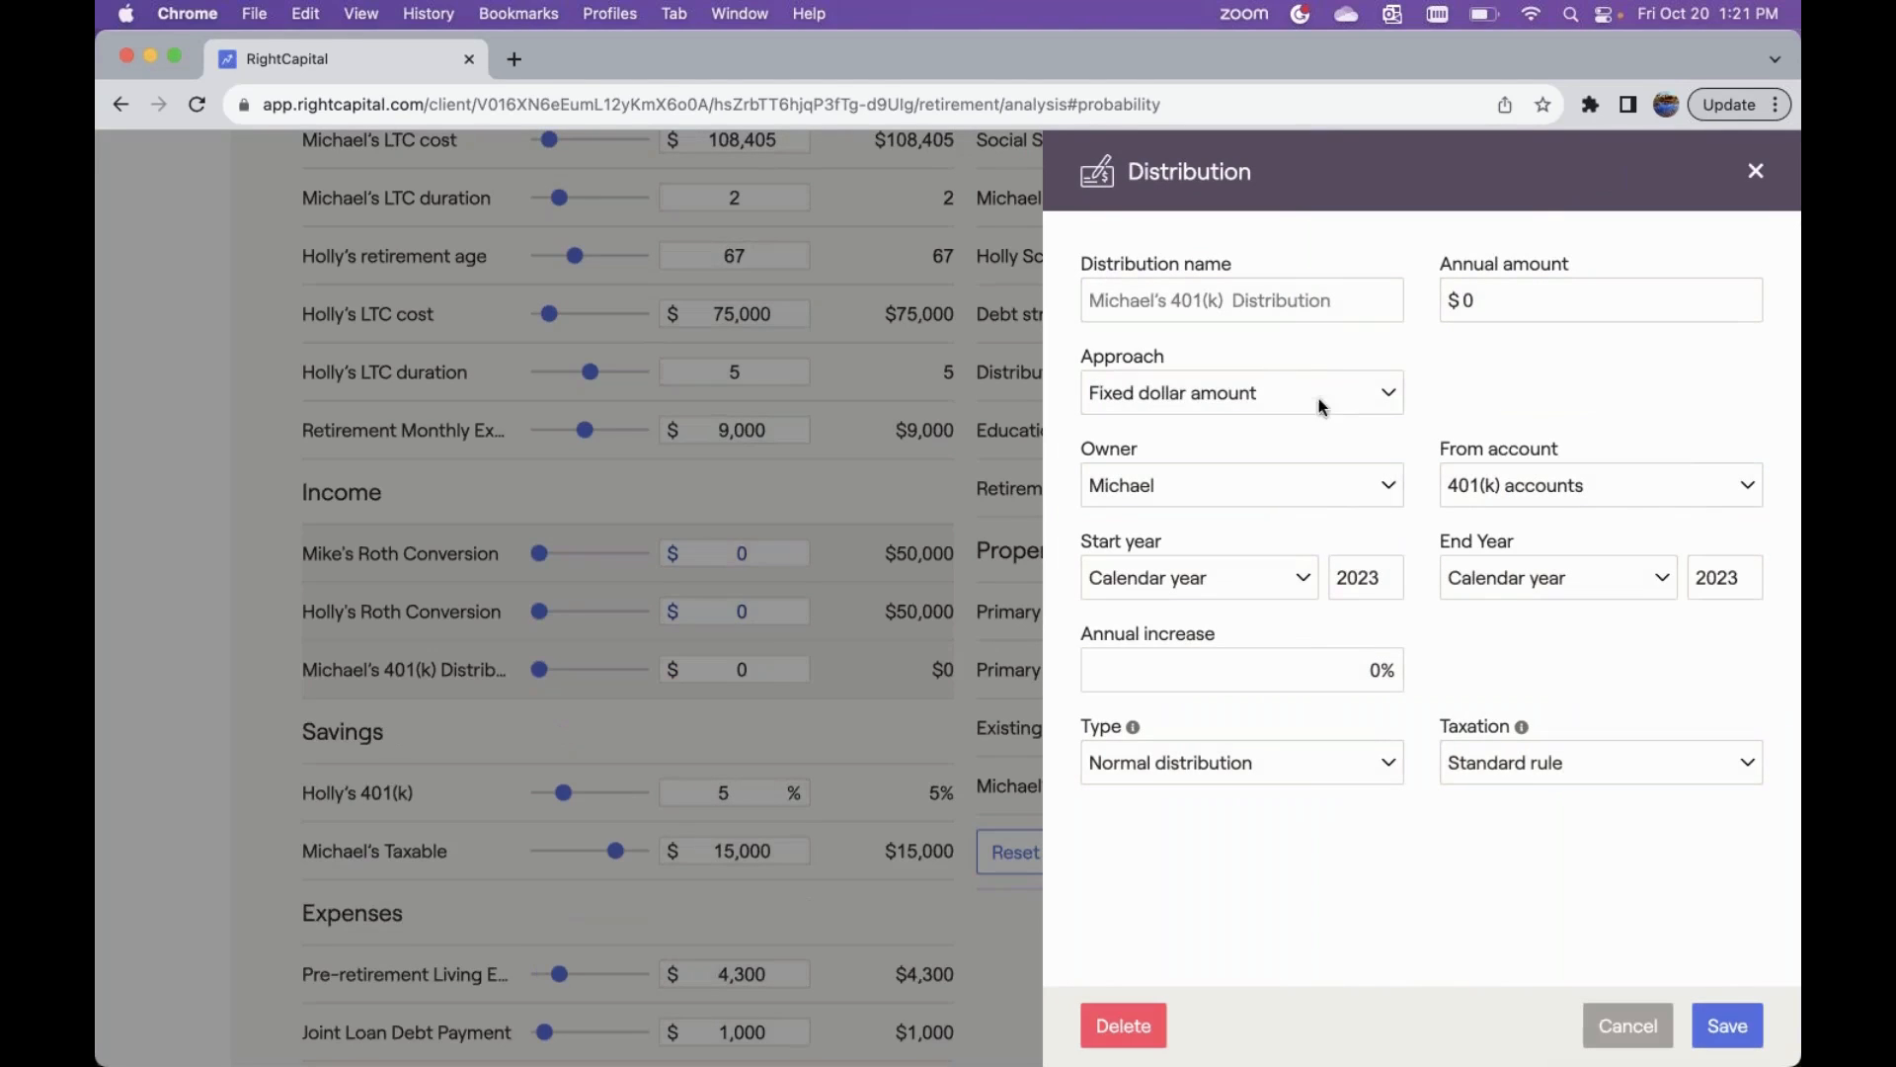
# - Set the 401(k) distribution to deplete over 15 years with the type Convert to Roth IRA, and save it
pyautogui.click(1293, 399)
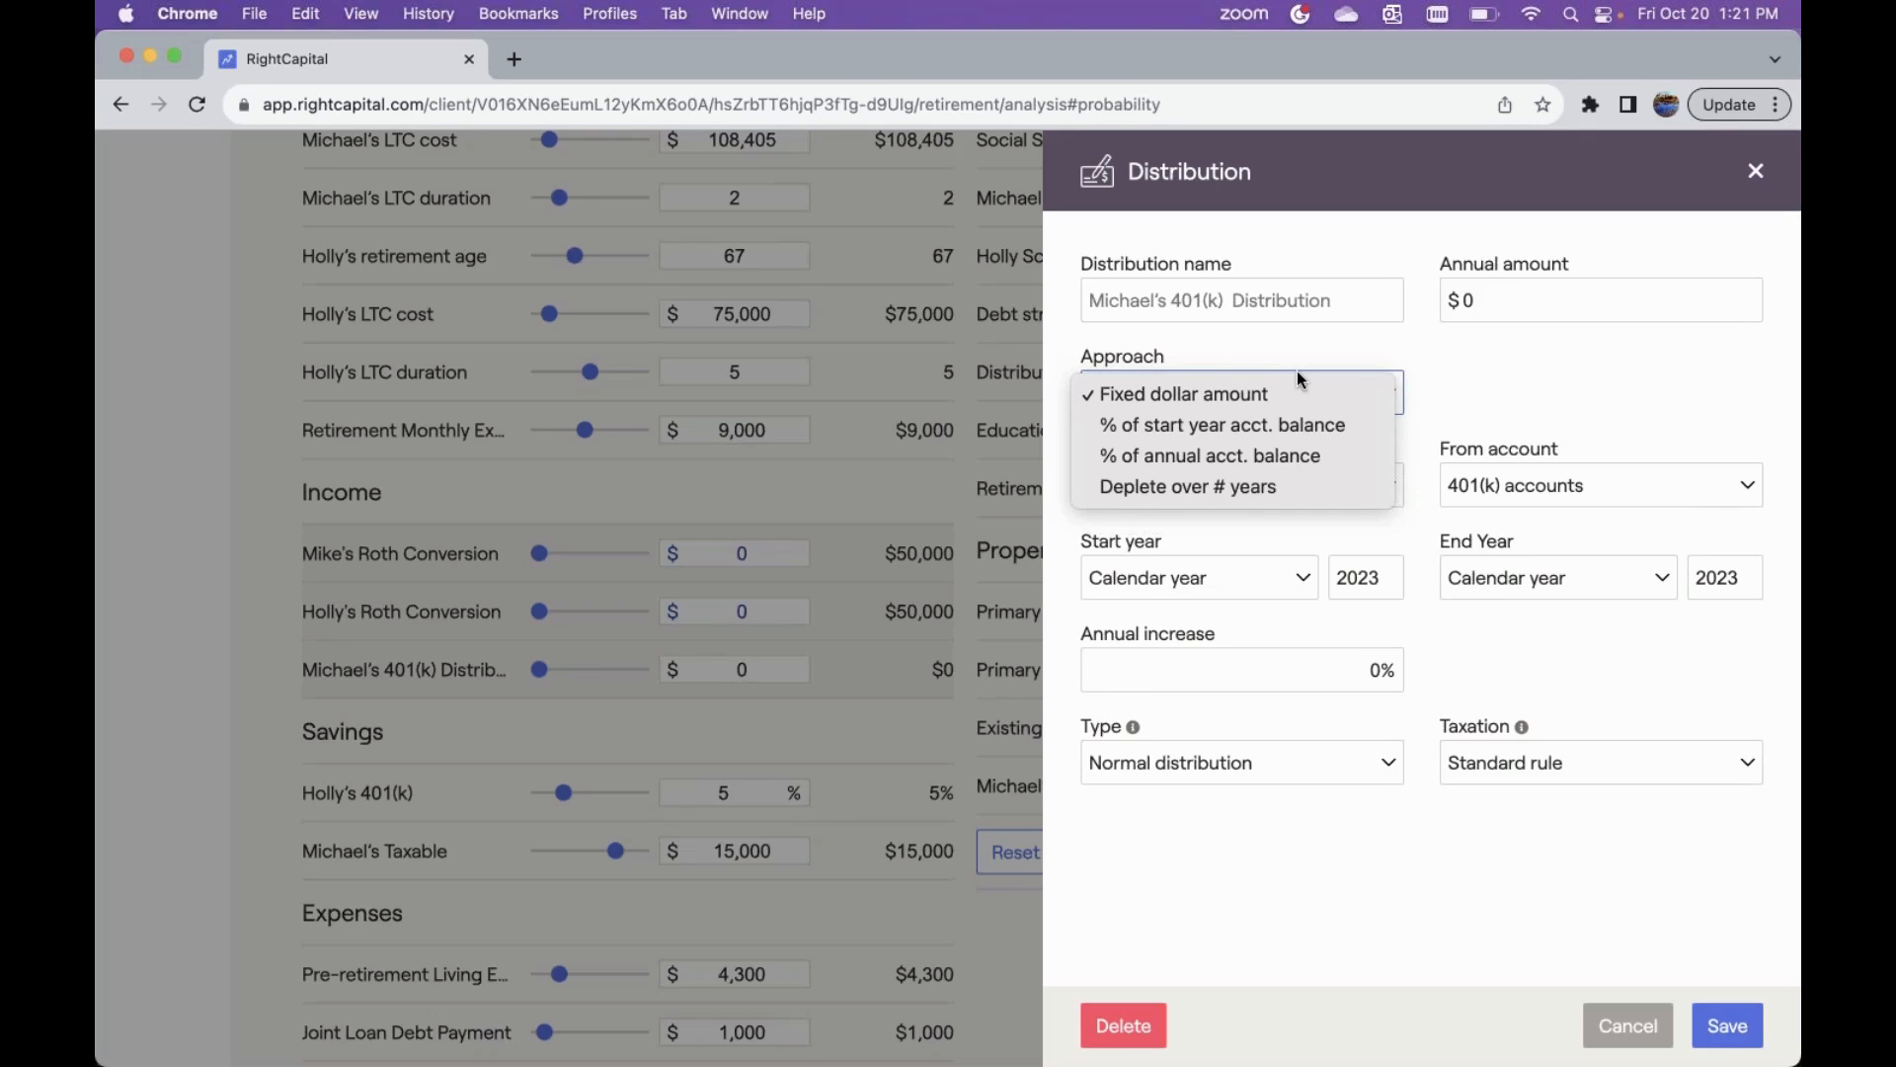
pyautogui.click(1278, 488)
pyautogui.click(1550, 292)
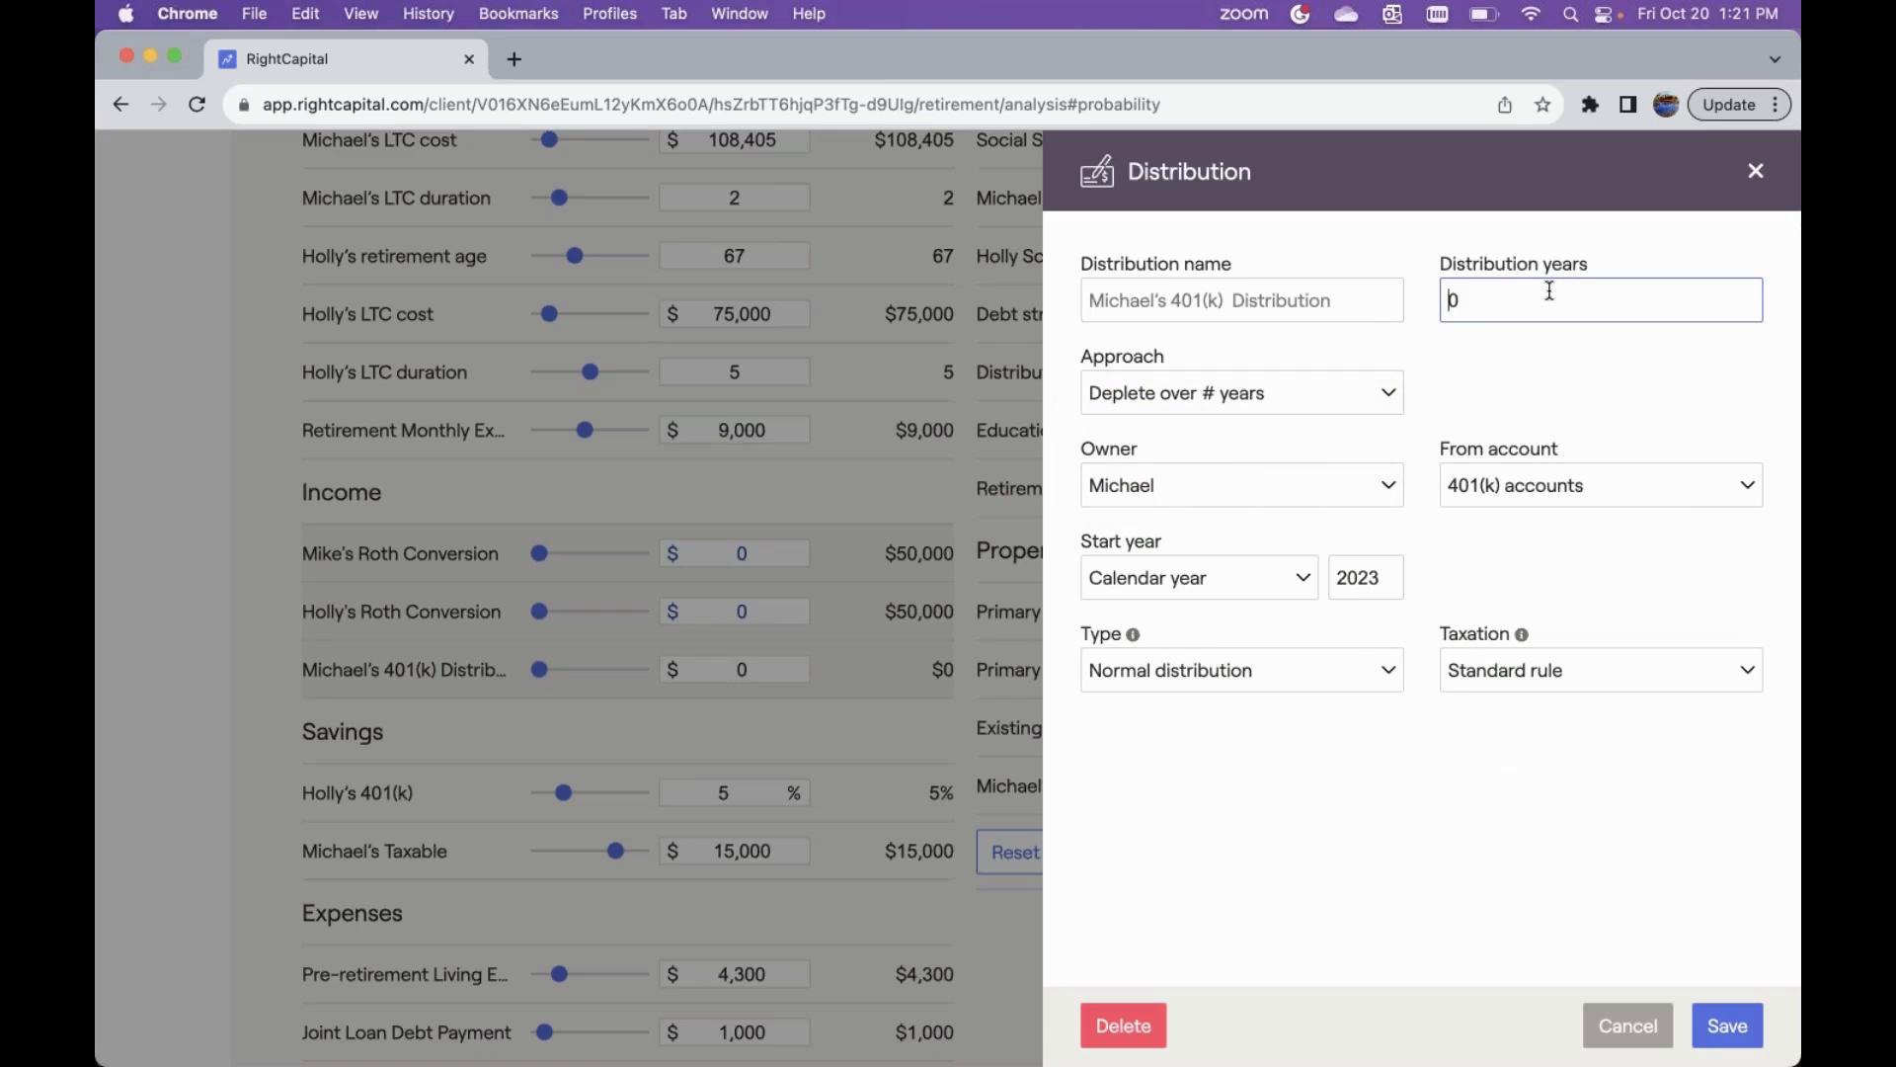
pyautogui.press('Delete')
pyautogui.write('15')
pyautogui.click(1310, 680)
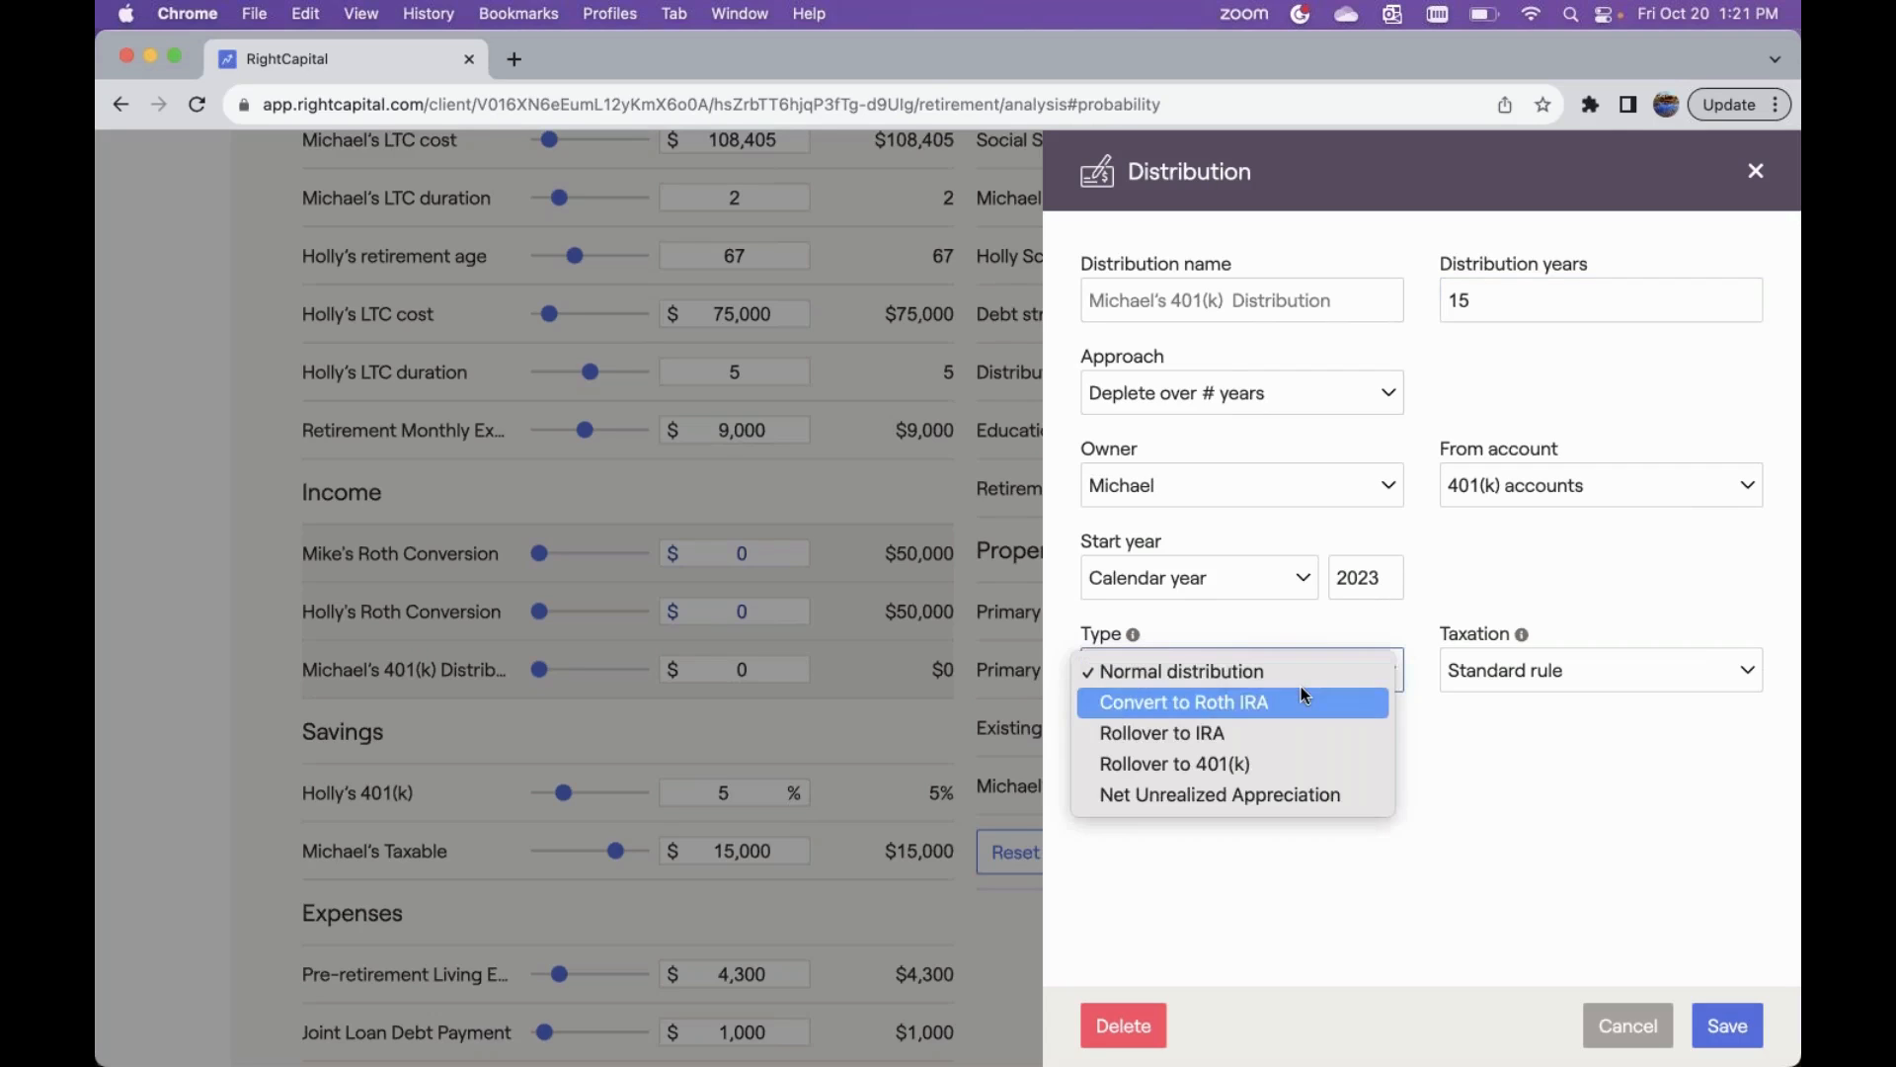
pyautogui.click(1300, 693)
pyautogui.click(1720, 1025)
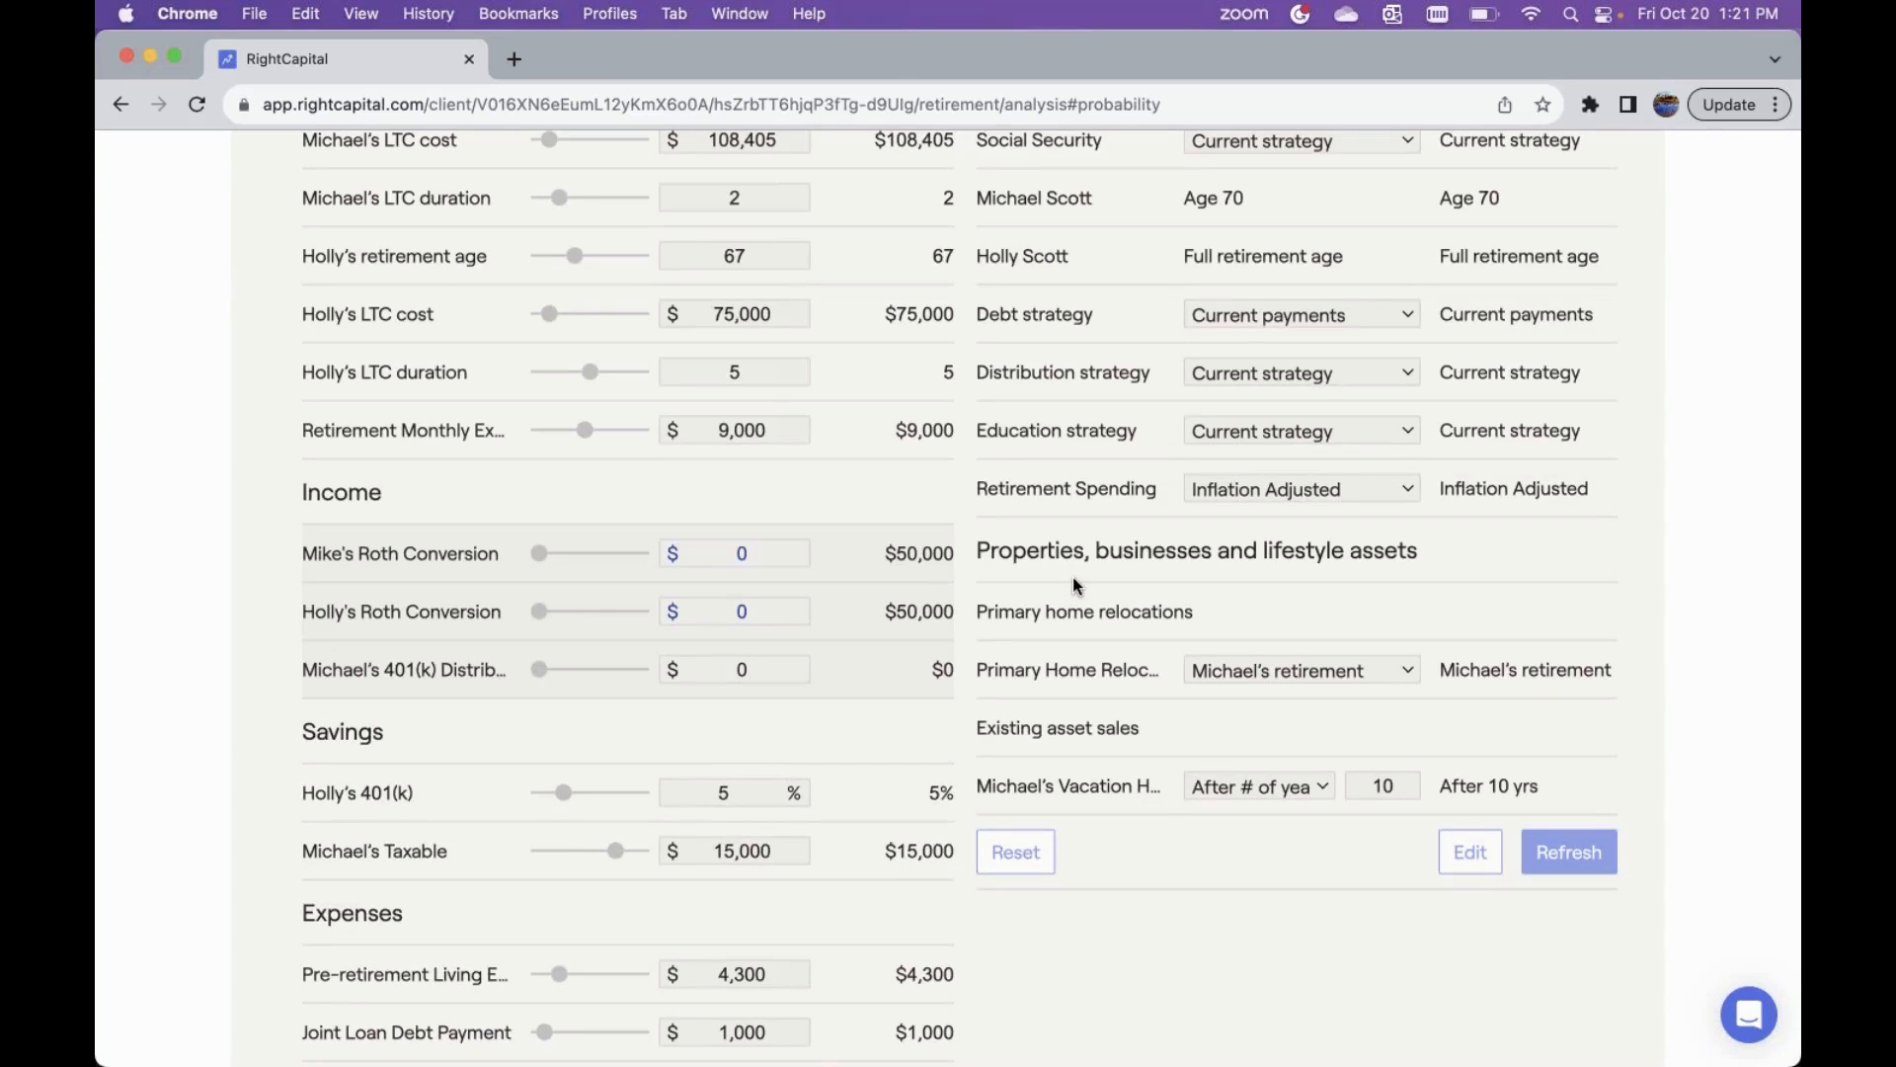
# - Review the recalculated probability of success, and load Manual Roth Conversions in place of the Proposed plan
pyautogui.scroll(5, 1077, 584)
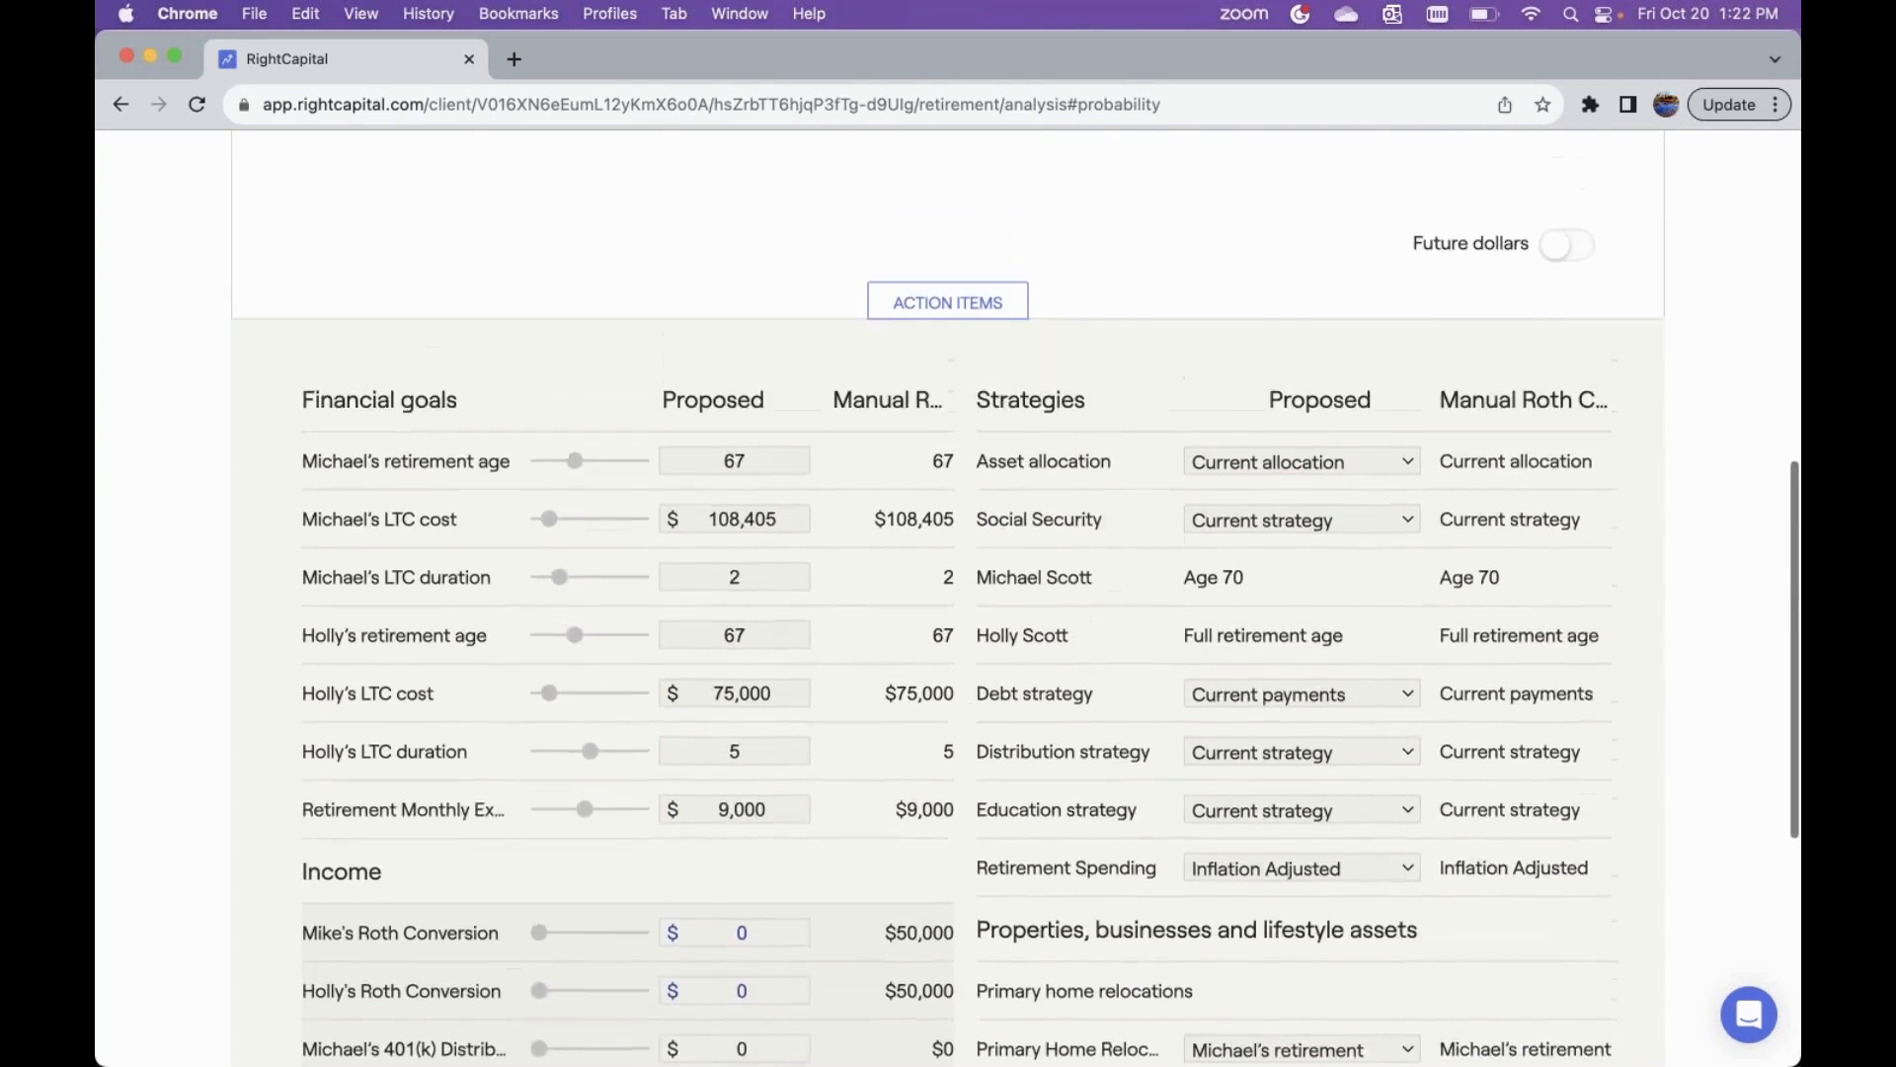
pyautogui.scroll(3, 987, 543)
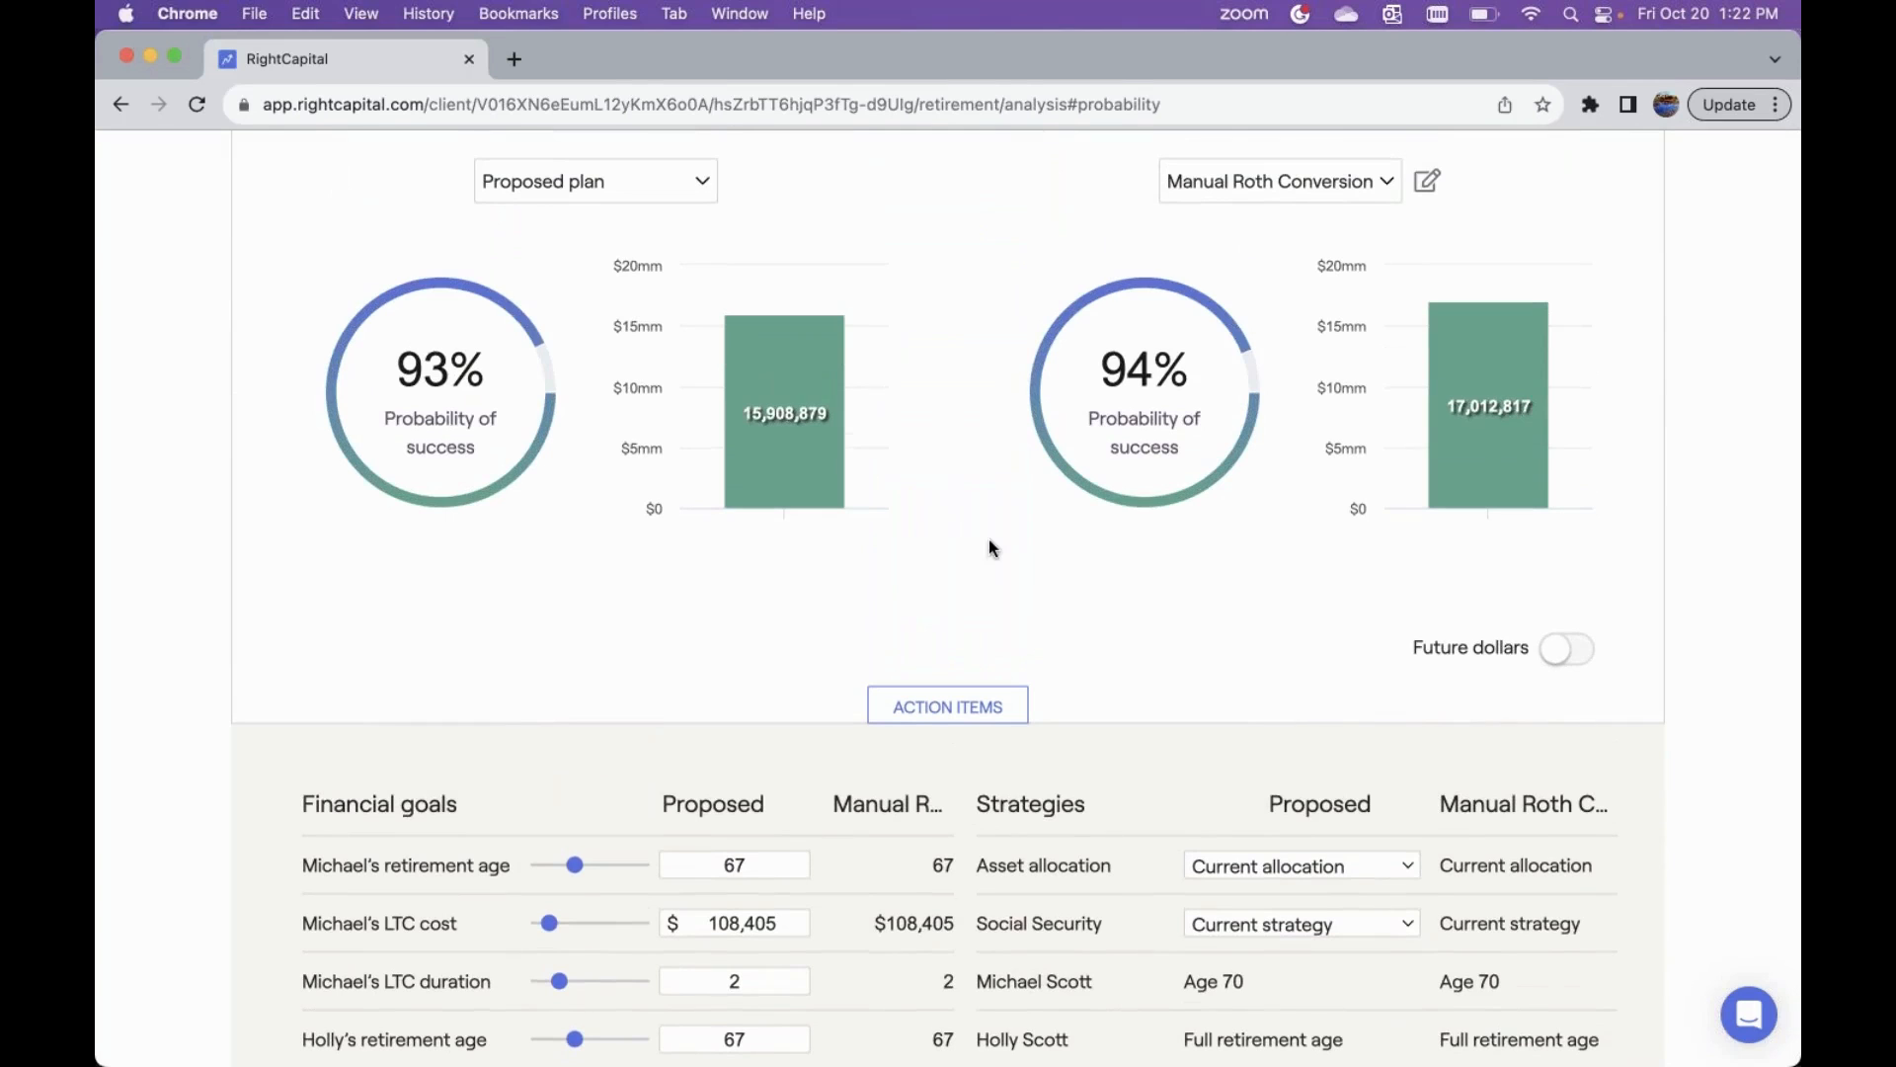
pyautogui.scroll(-1, 866, 468)
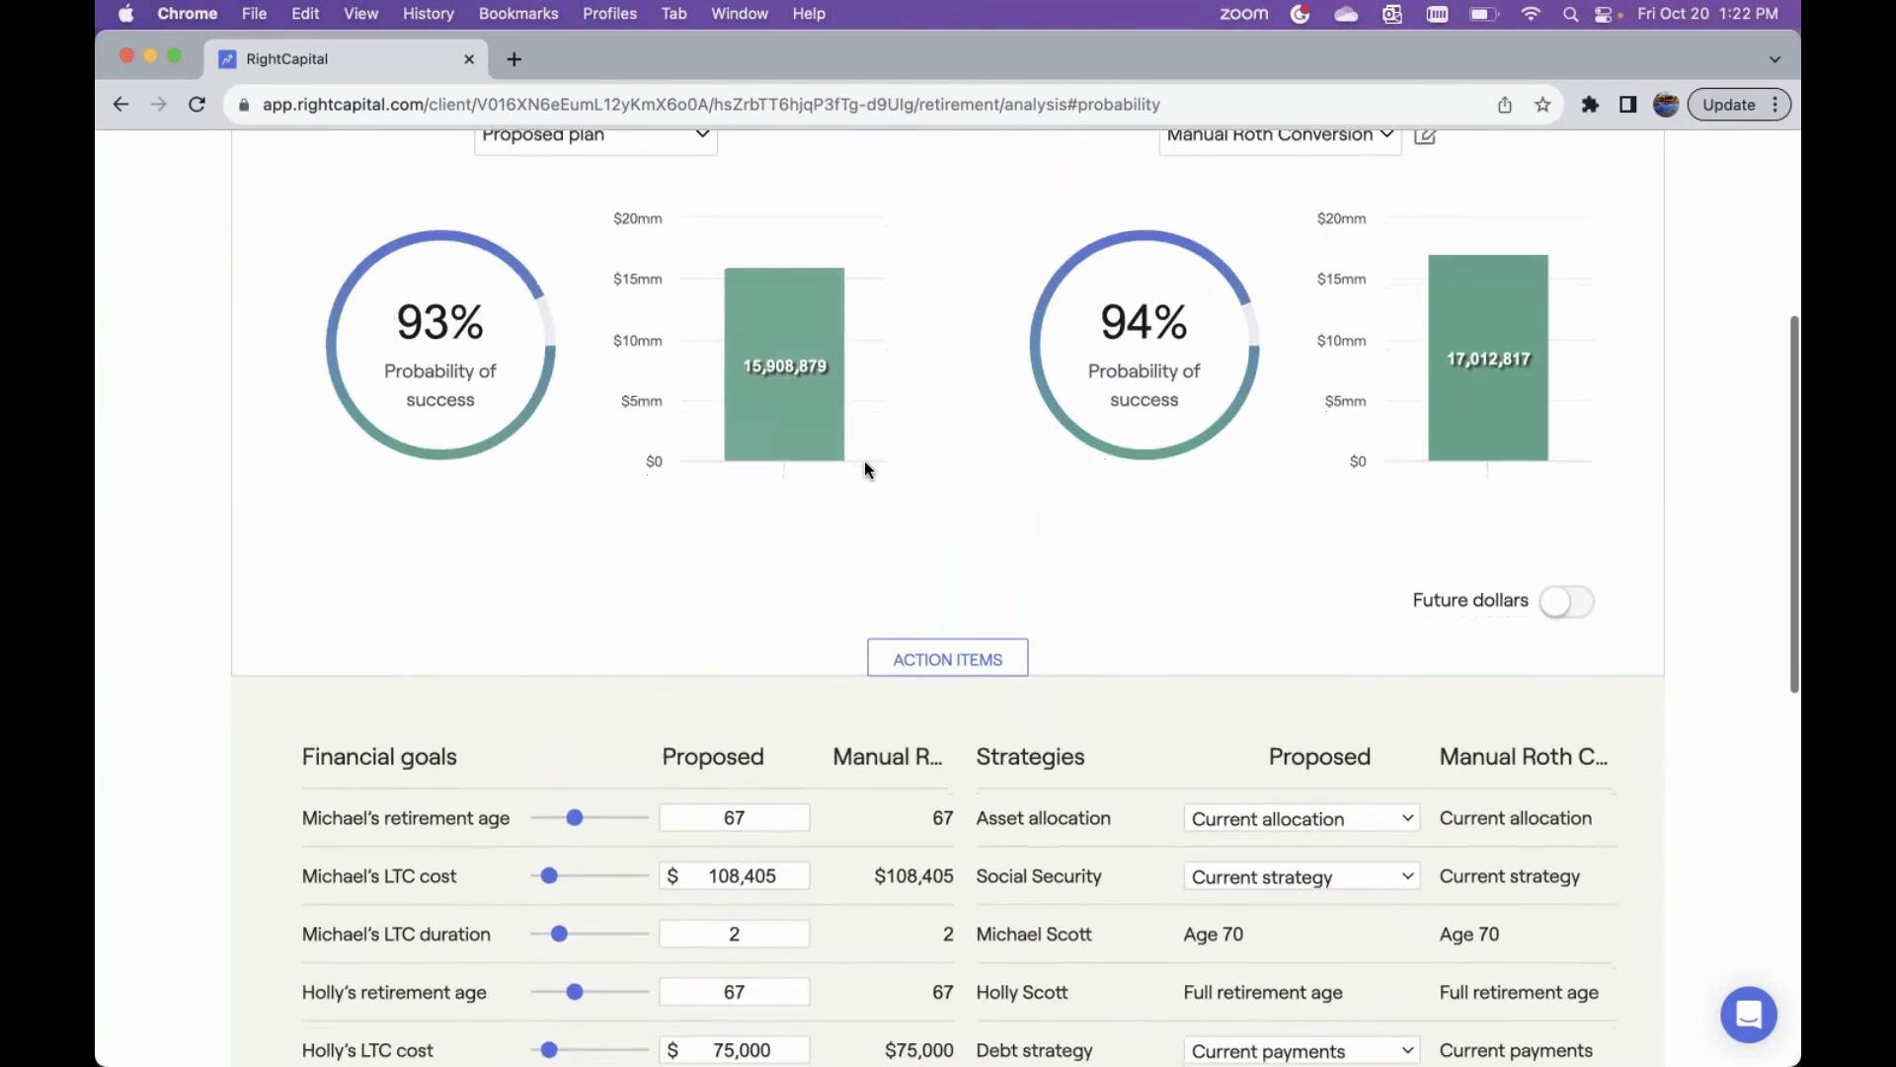
pyautogui.scroll(-4, 865, 468)
pyautogui.scroll(4, 866, 468)
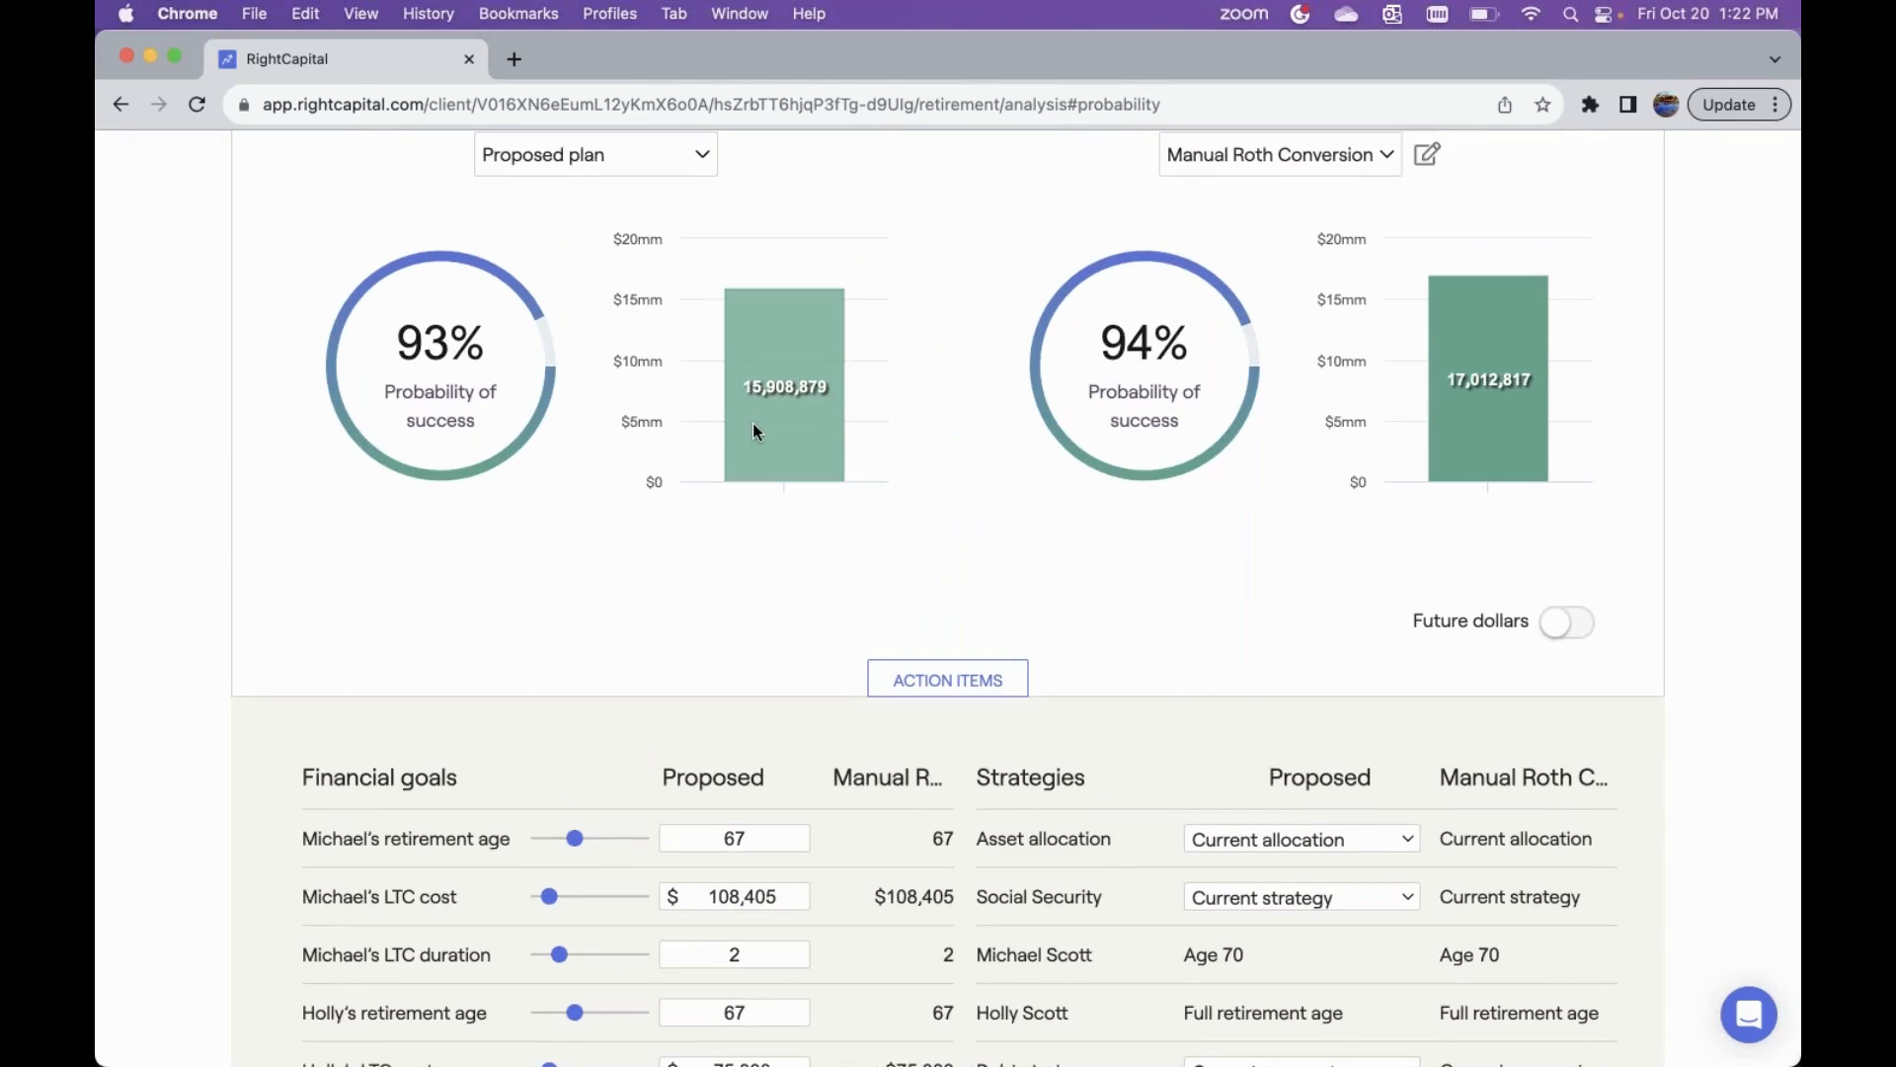
pyautogui.click(644, 169)
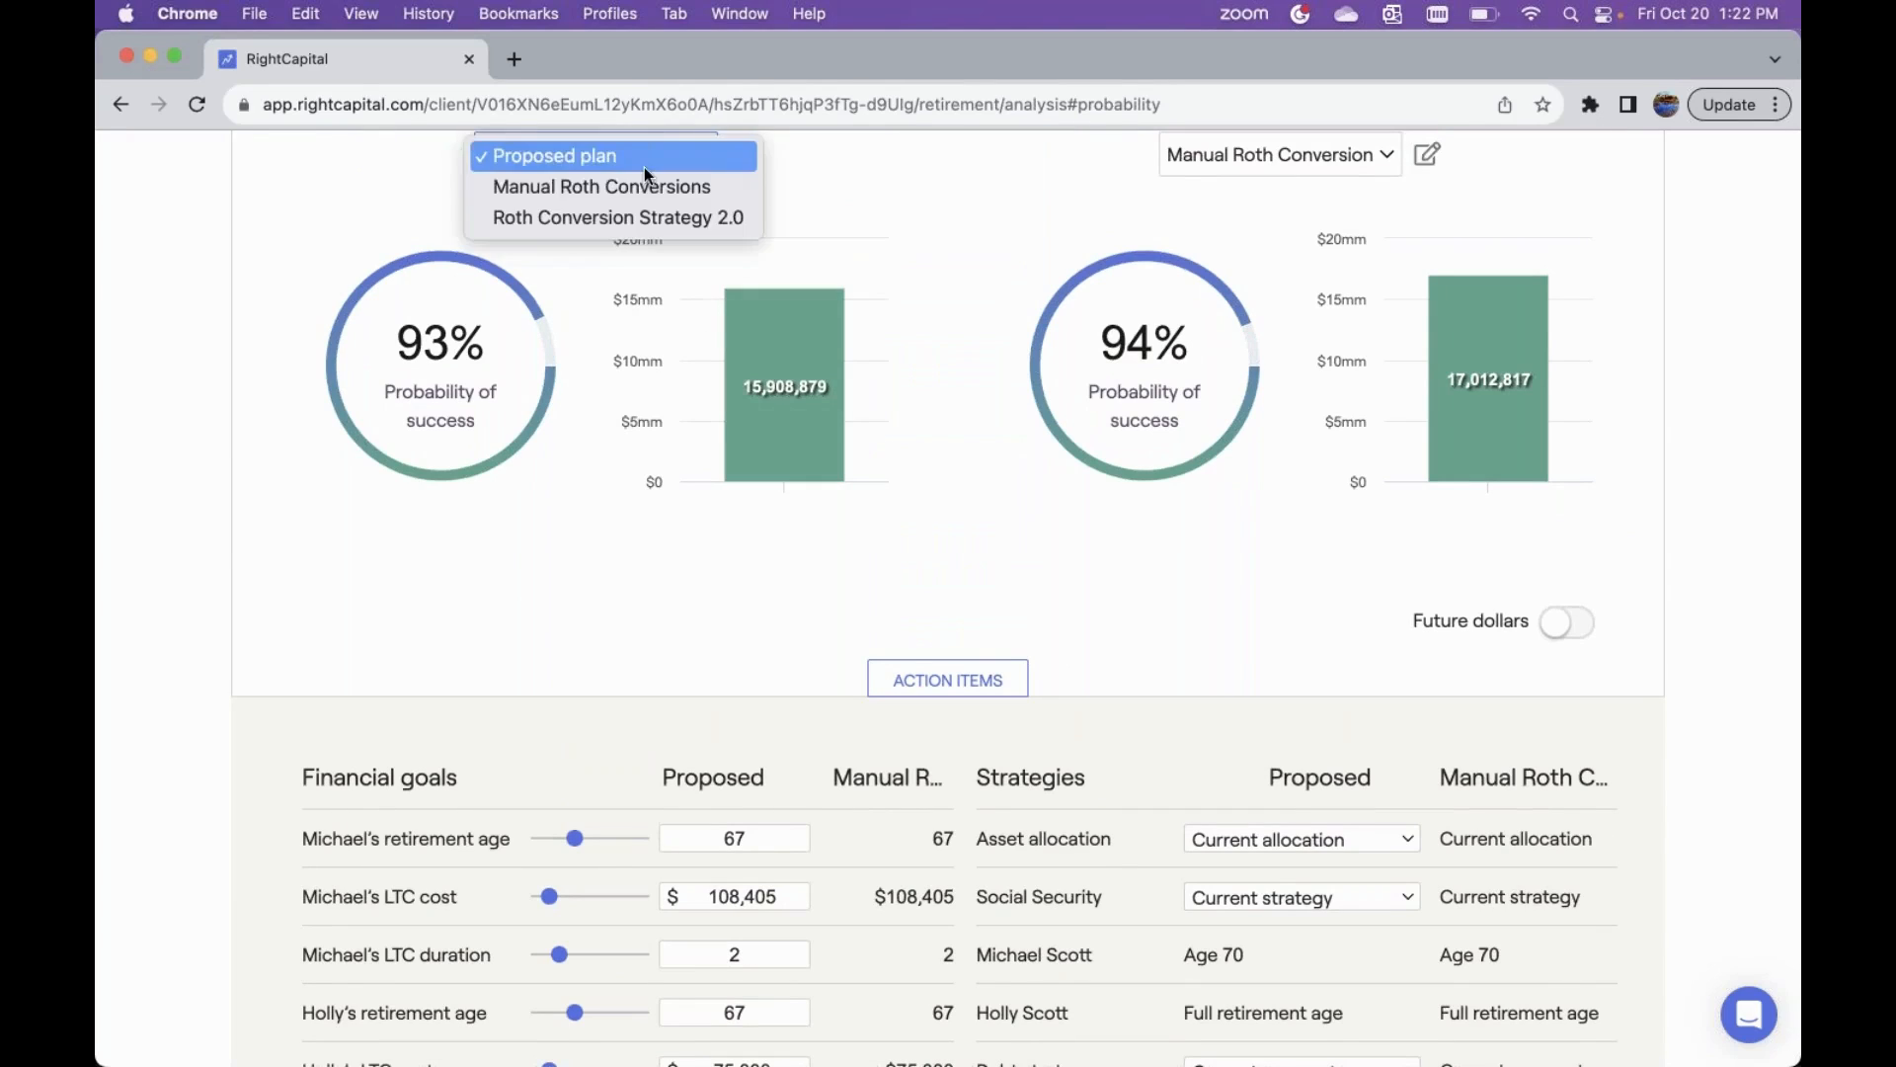
pyautogui.click(661, 184)
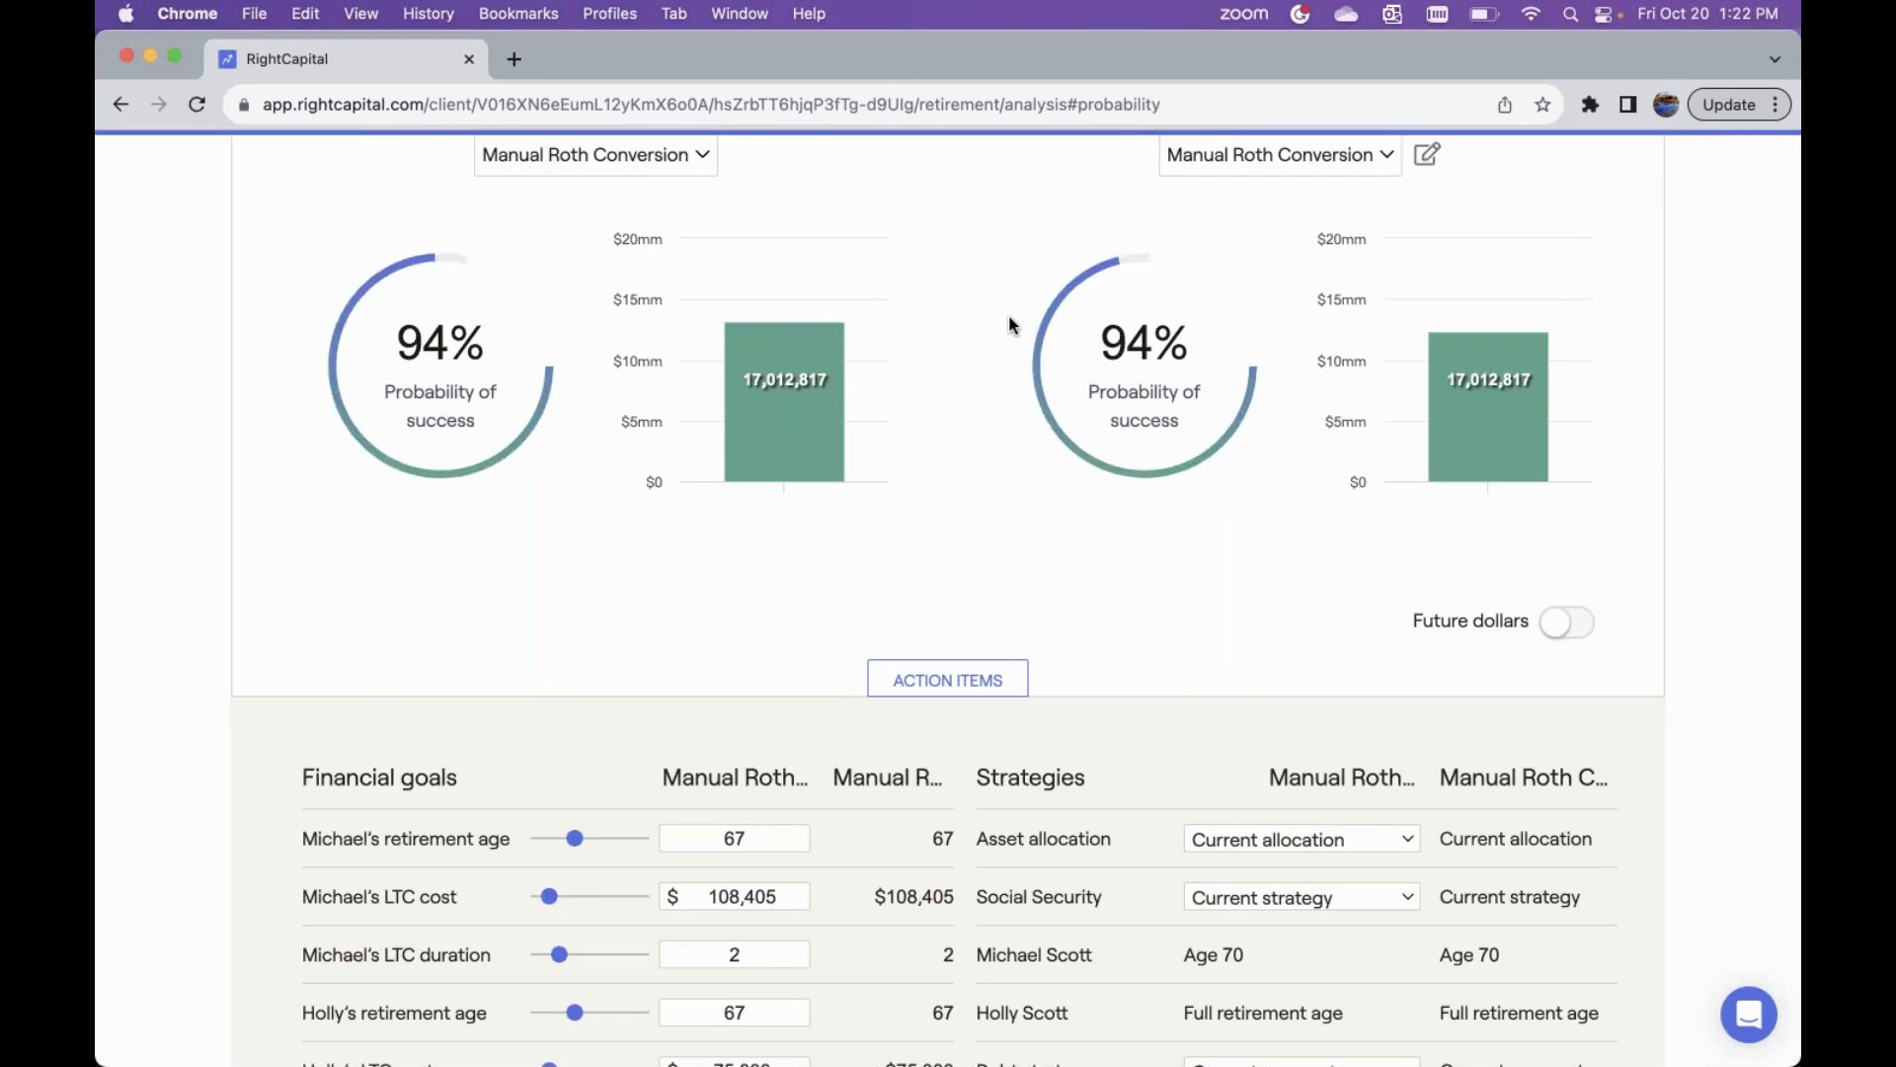
pyautogui.scroll(-5, 1012, 324)
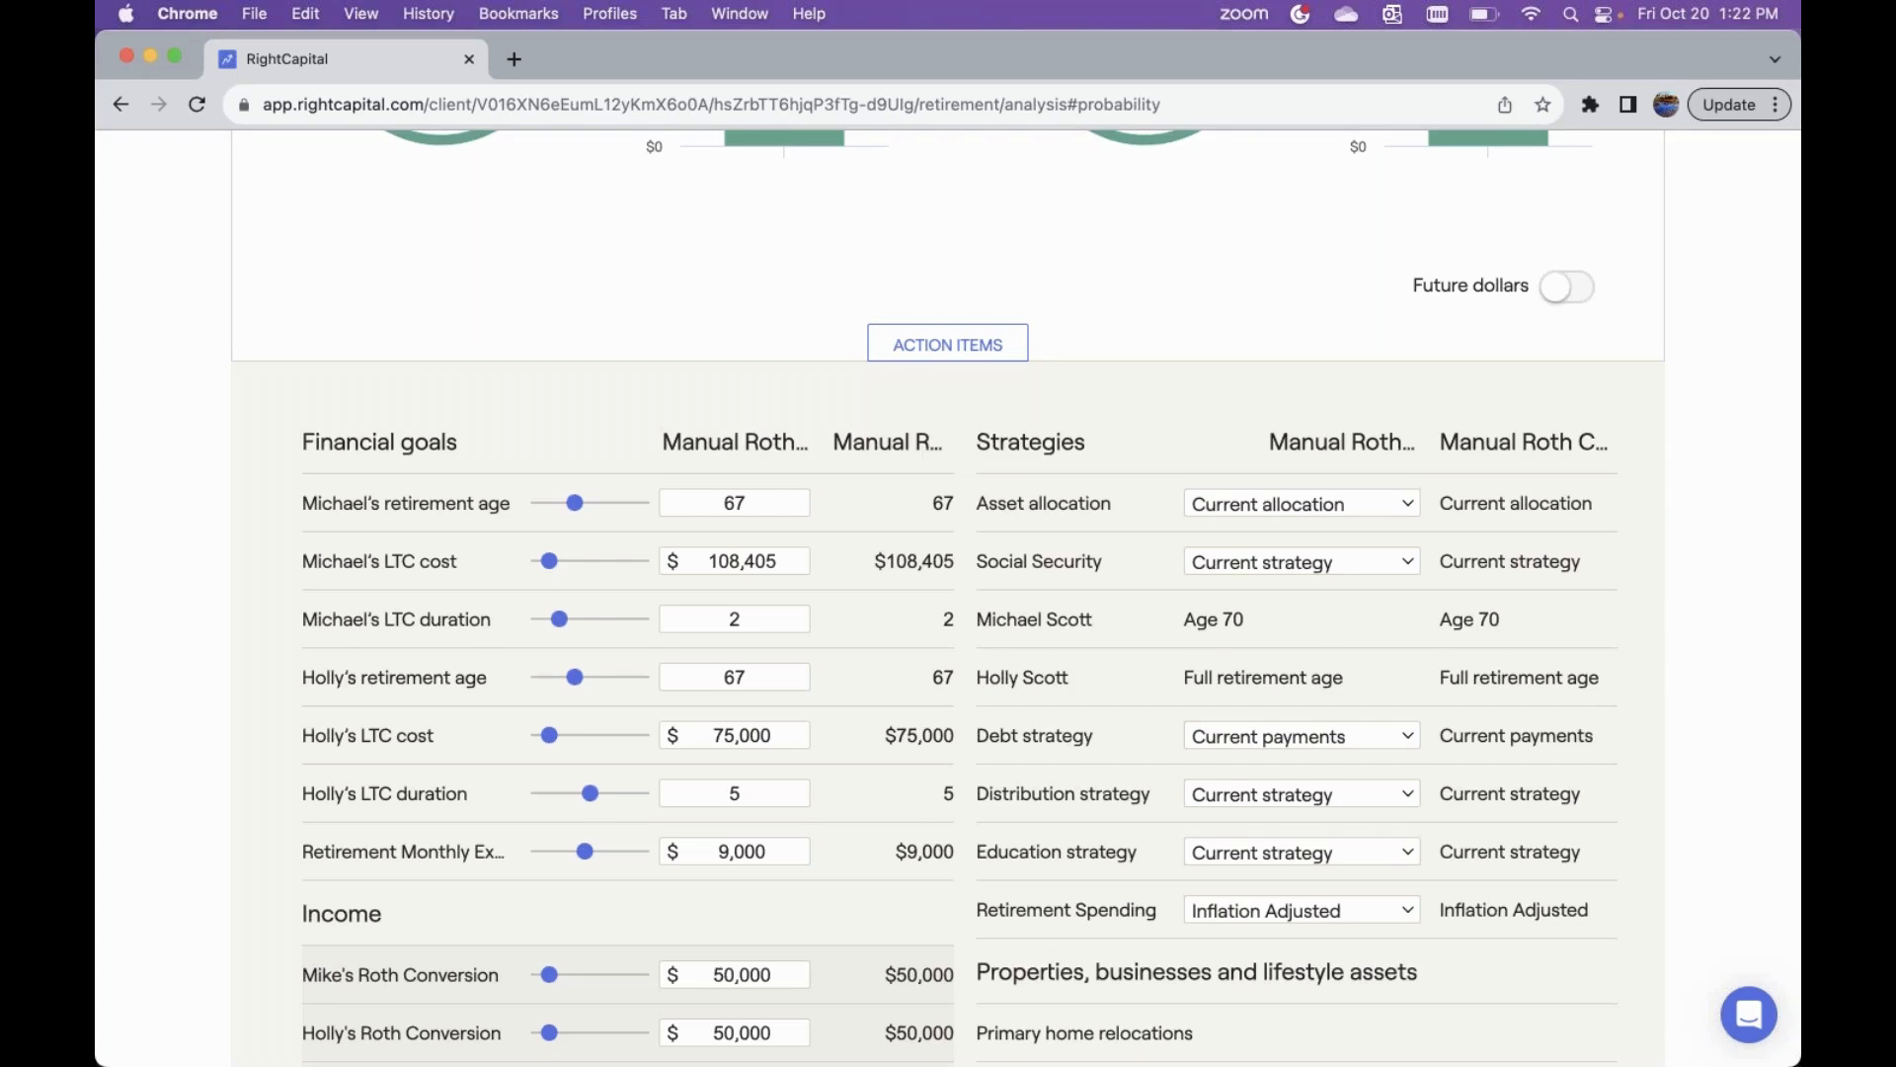
pyautogui.scroll(10, 1185, 709)
# - Return to the Proposed plan against Manual Roth Conversions and check the Proposed plan's income action items
pyautogui.click(606, 439)
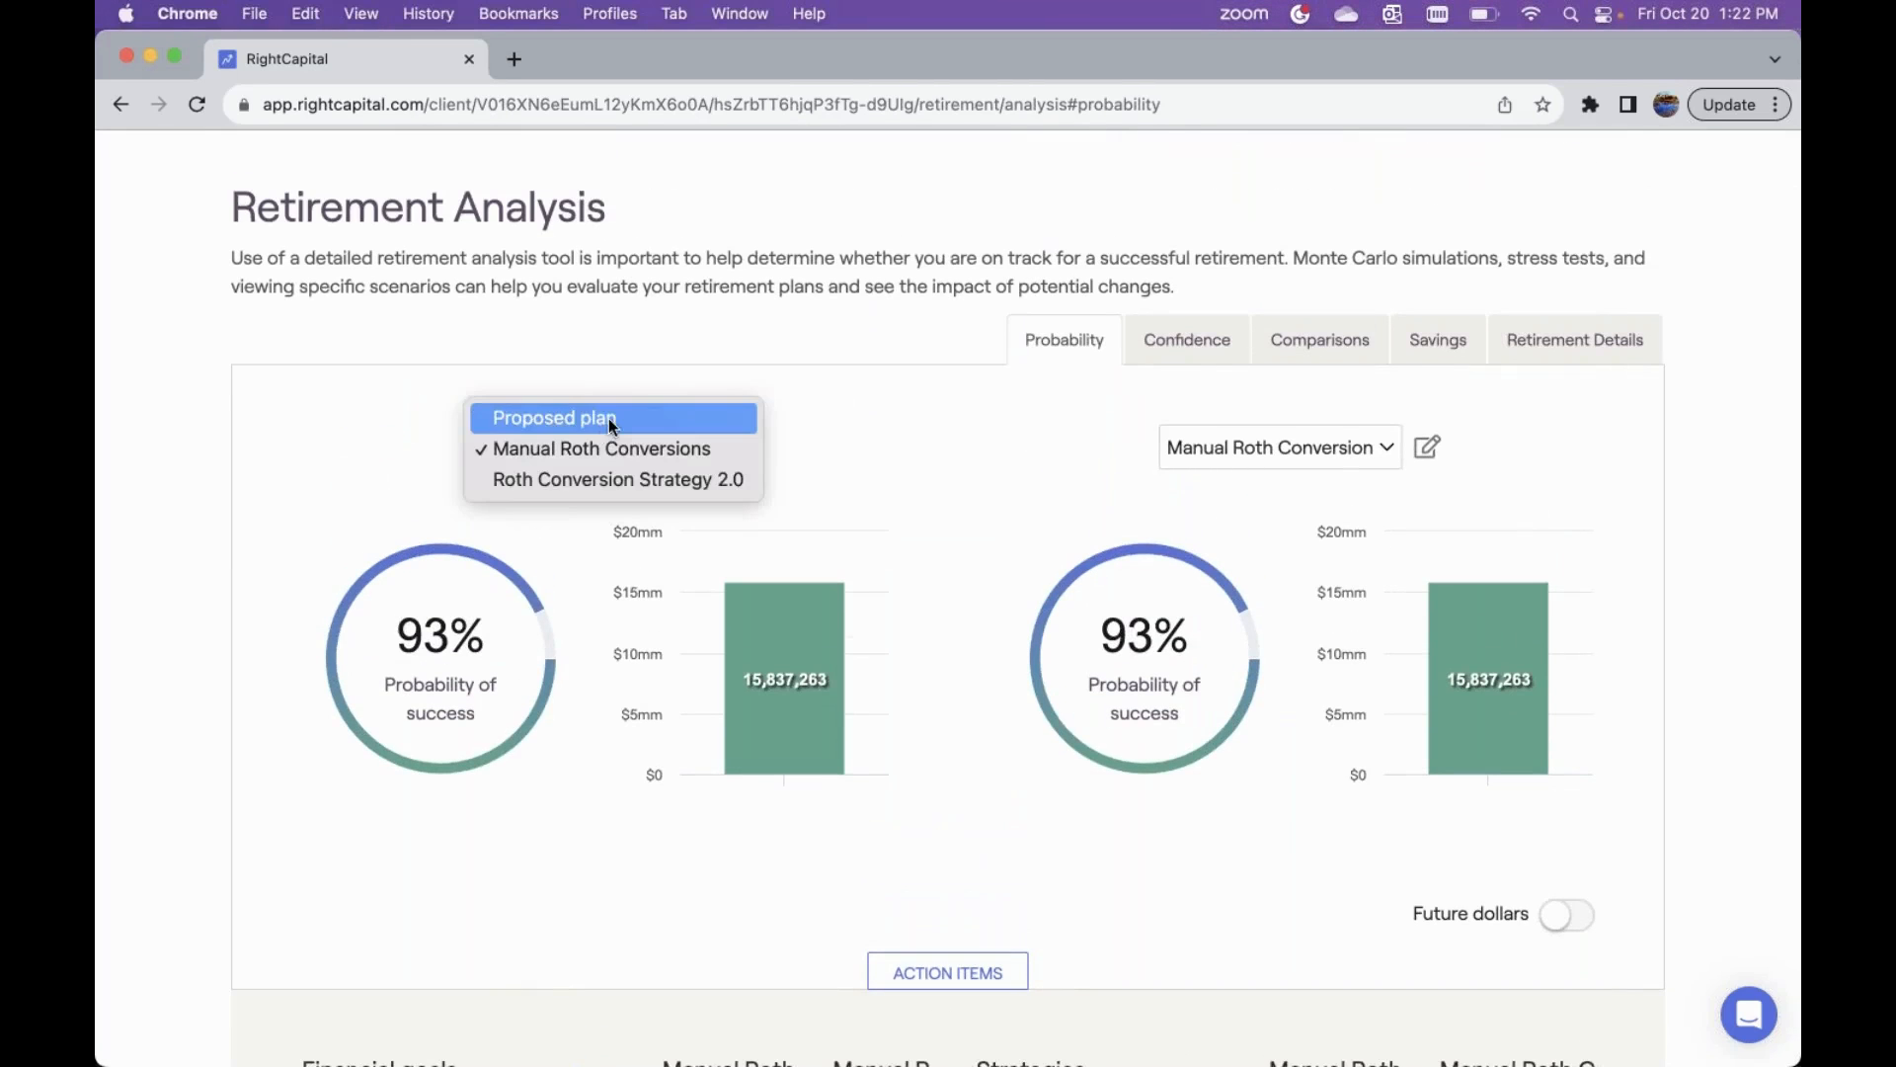
pyautogui.click(609, 421)
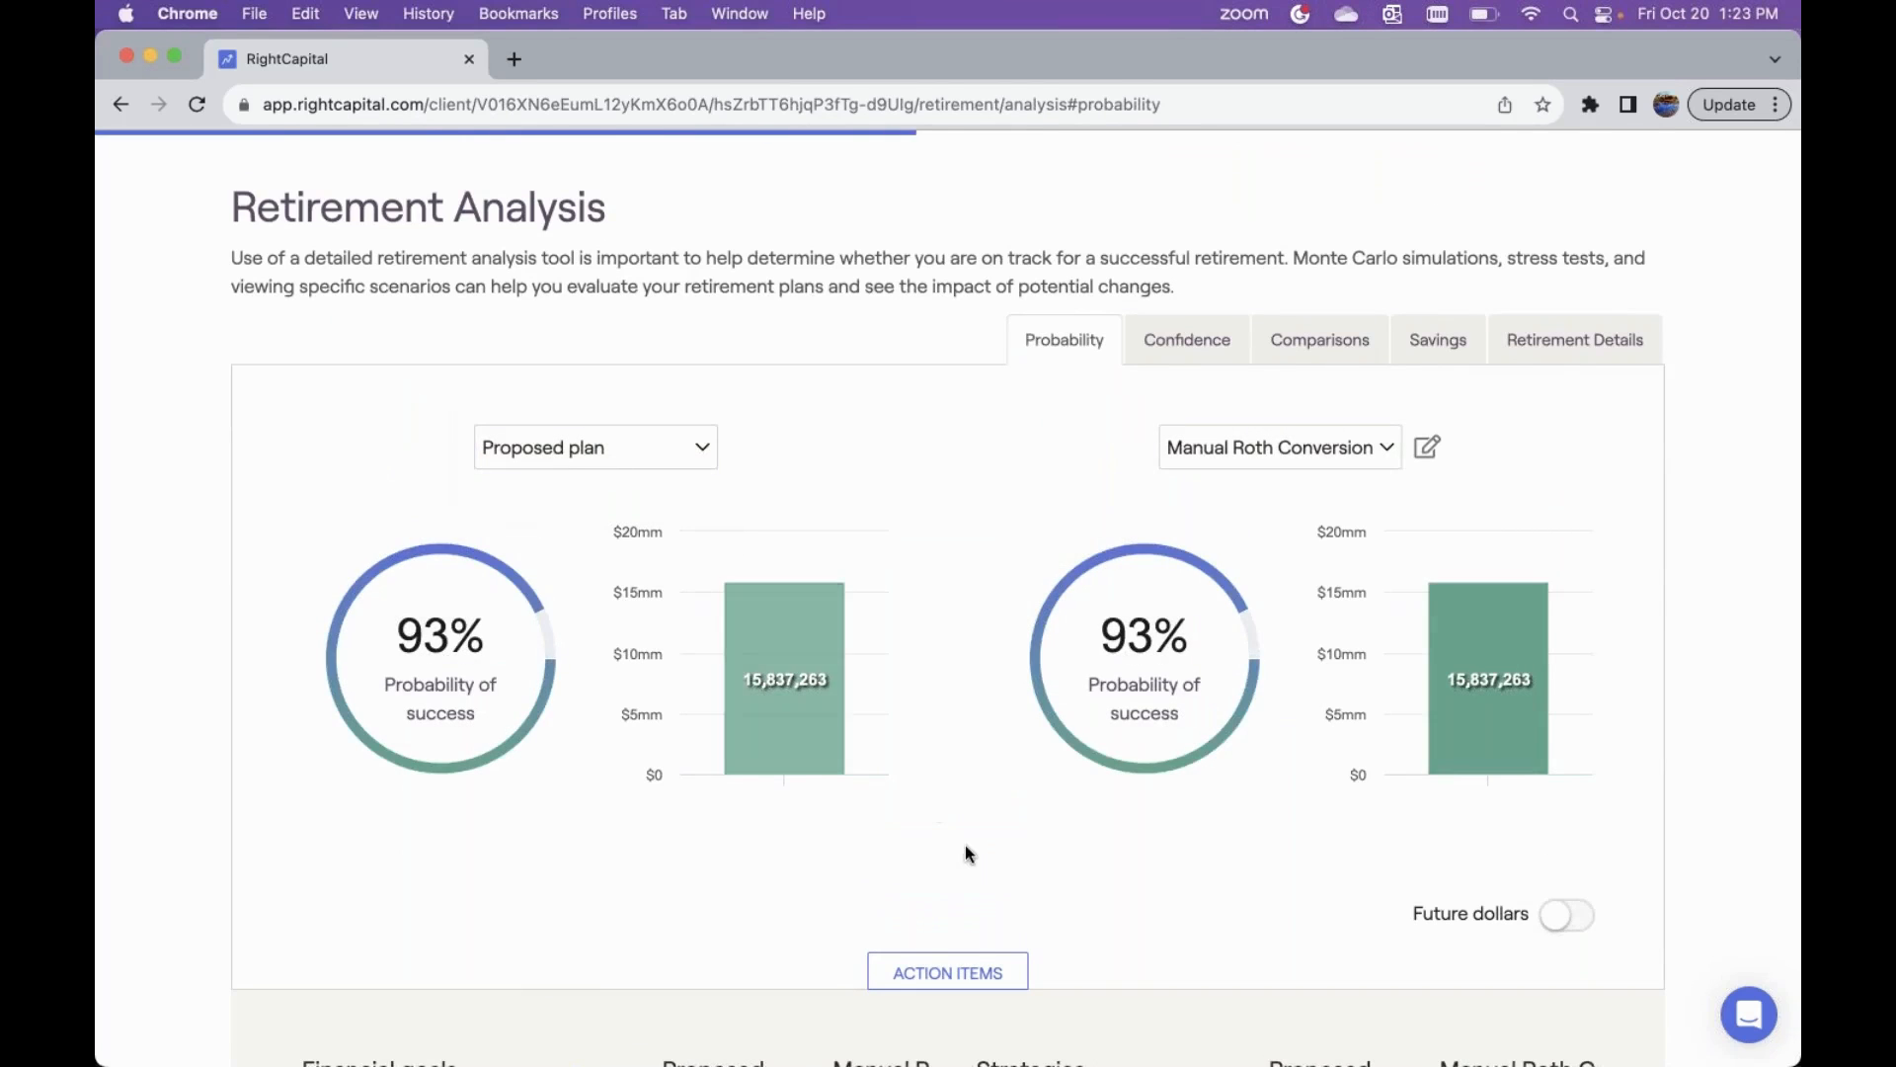
pyautogui.scroll(-2, 966, 847)
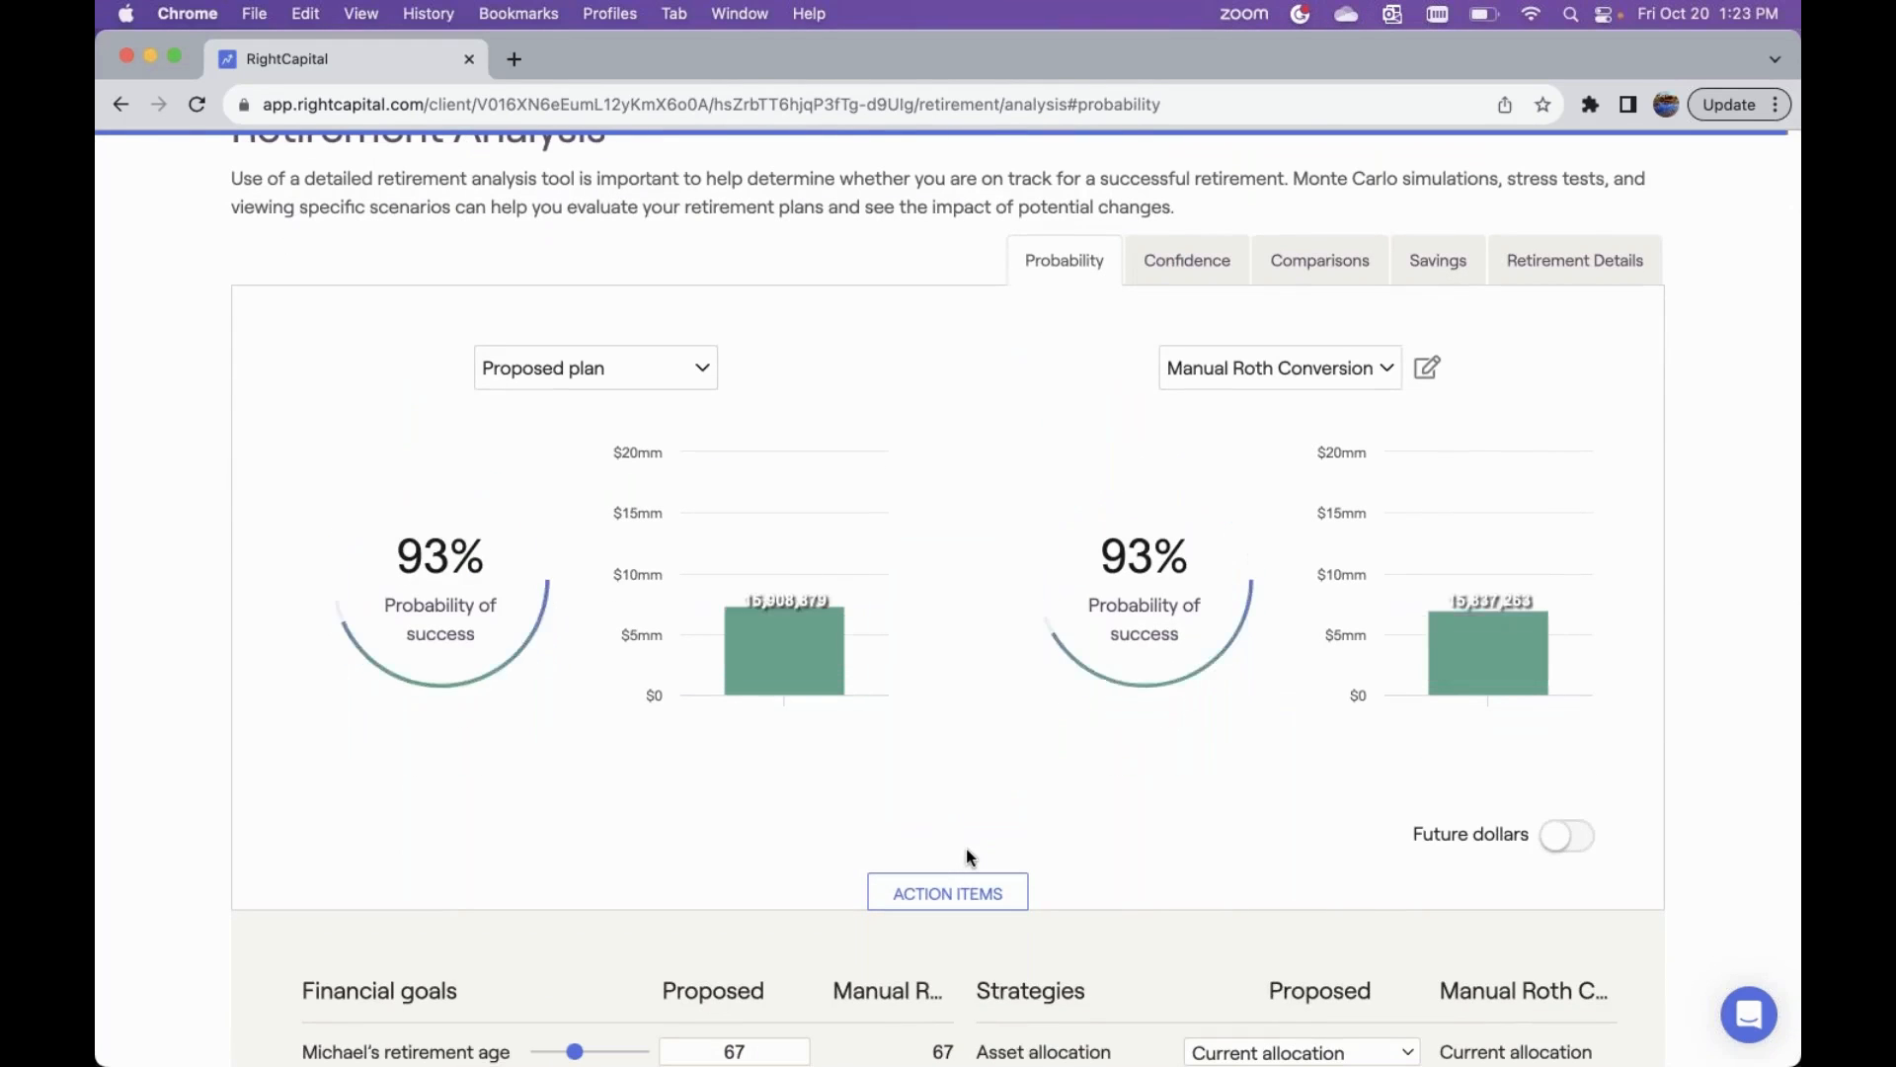
pyautogui.scroll(-5, 966, 847)
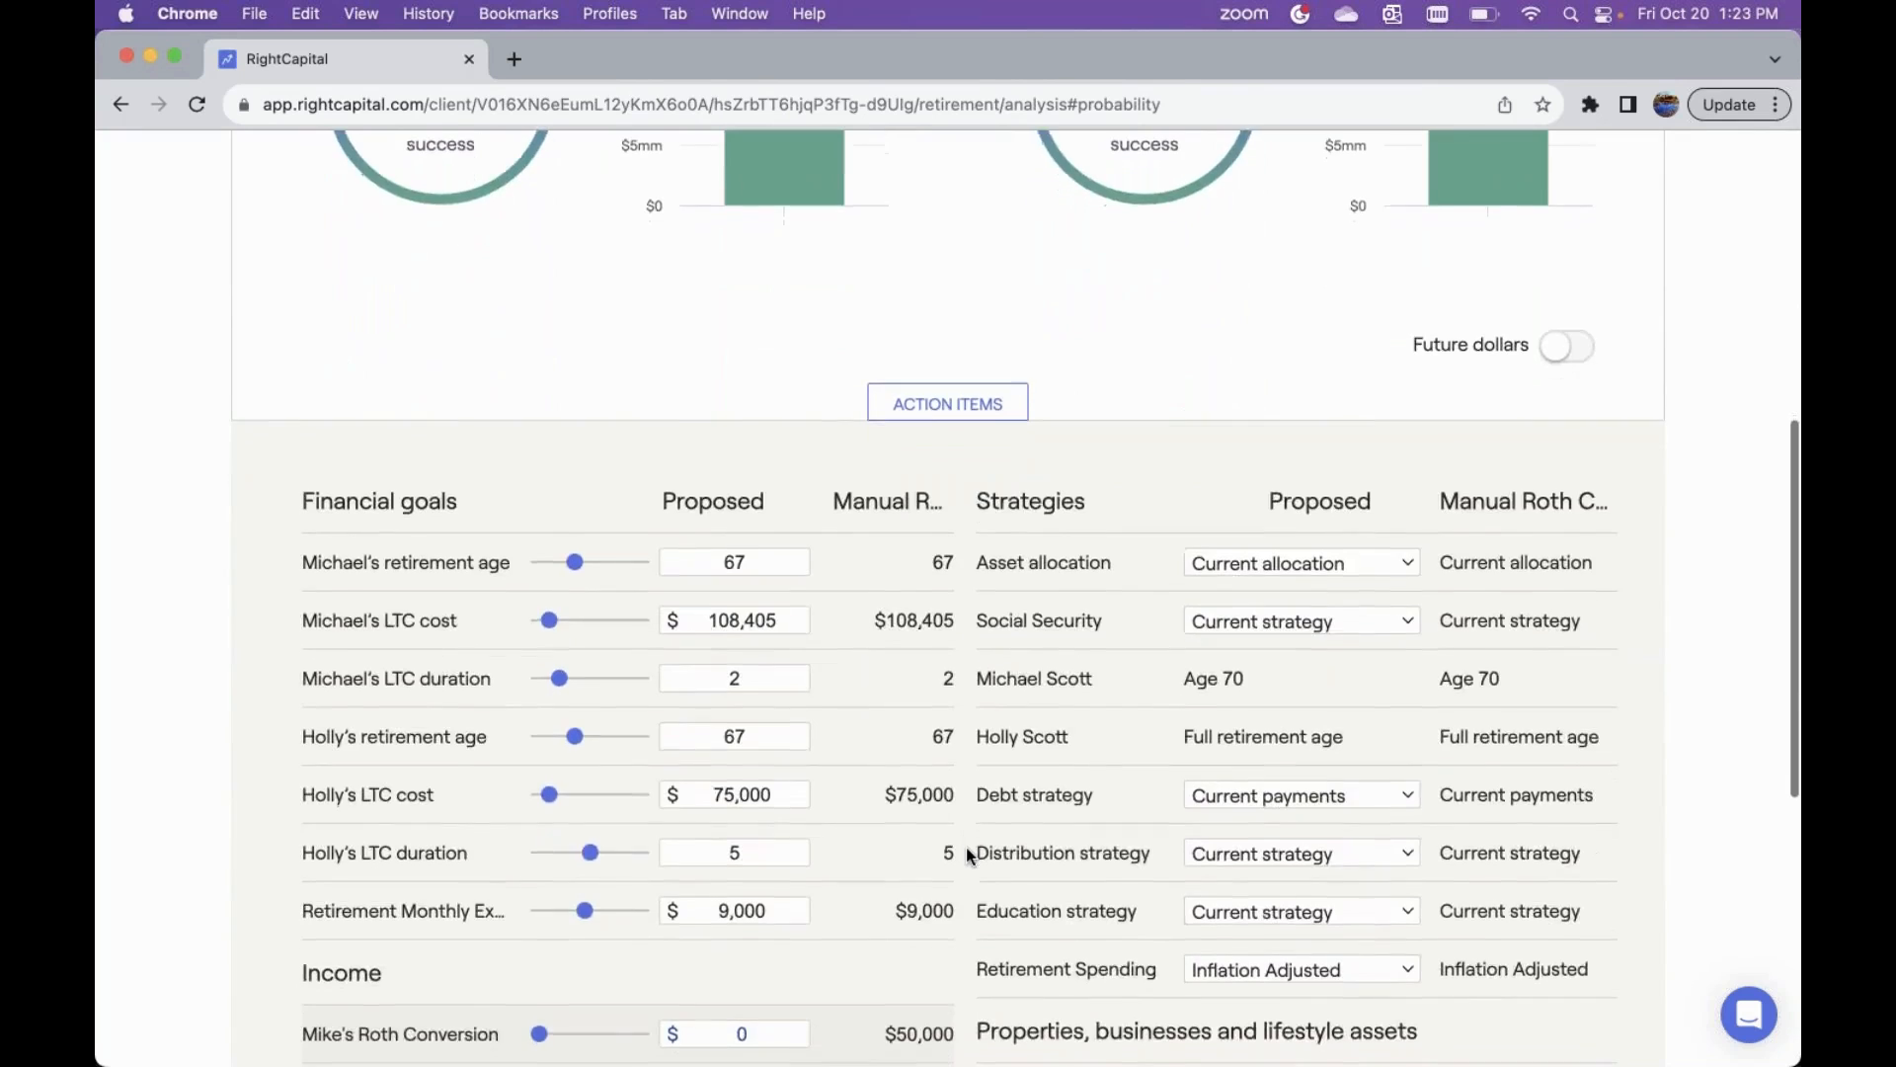
pyautogui.scroll(-5, 966, 845)
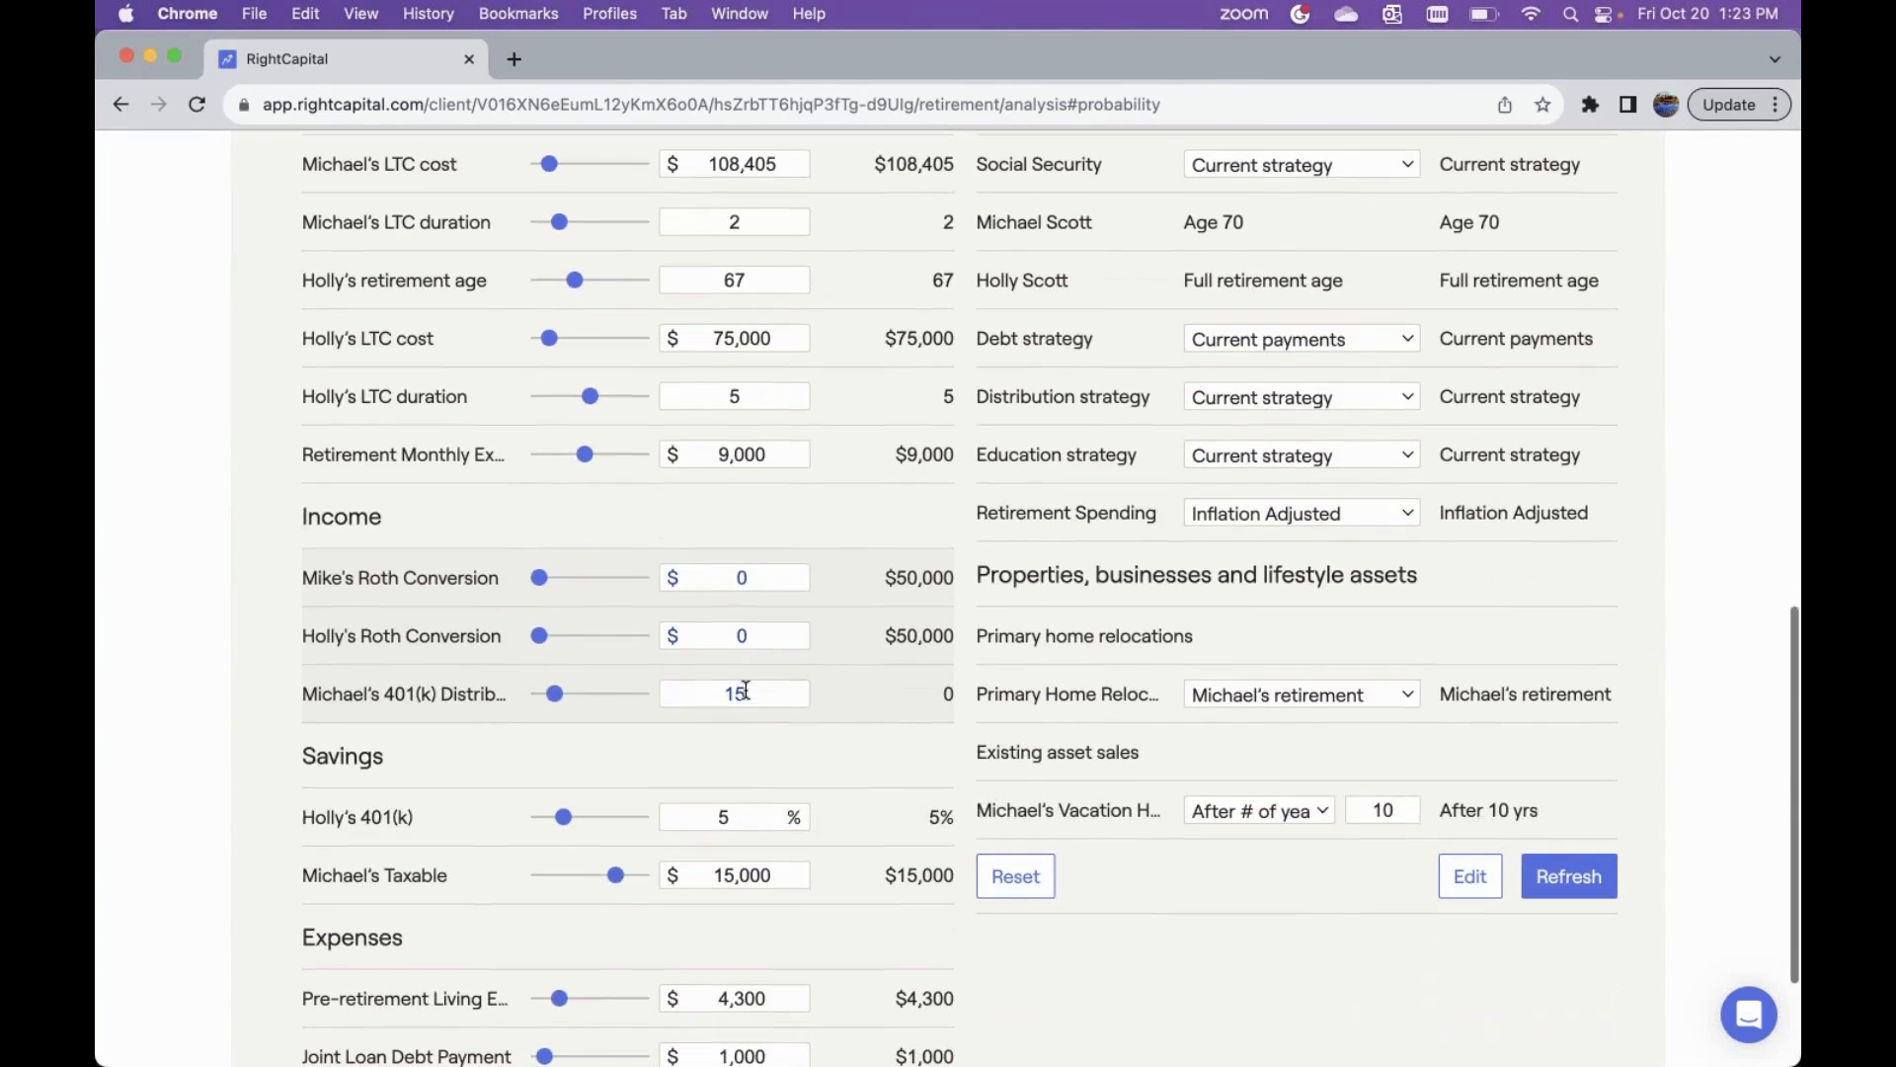
# - Set the 401(k) distribution in the Proposed plan to 0 and delete that distribution item
pyautogui.doubleClick(746, 689)
pyautogui.write('0')
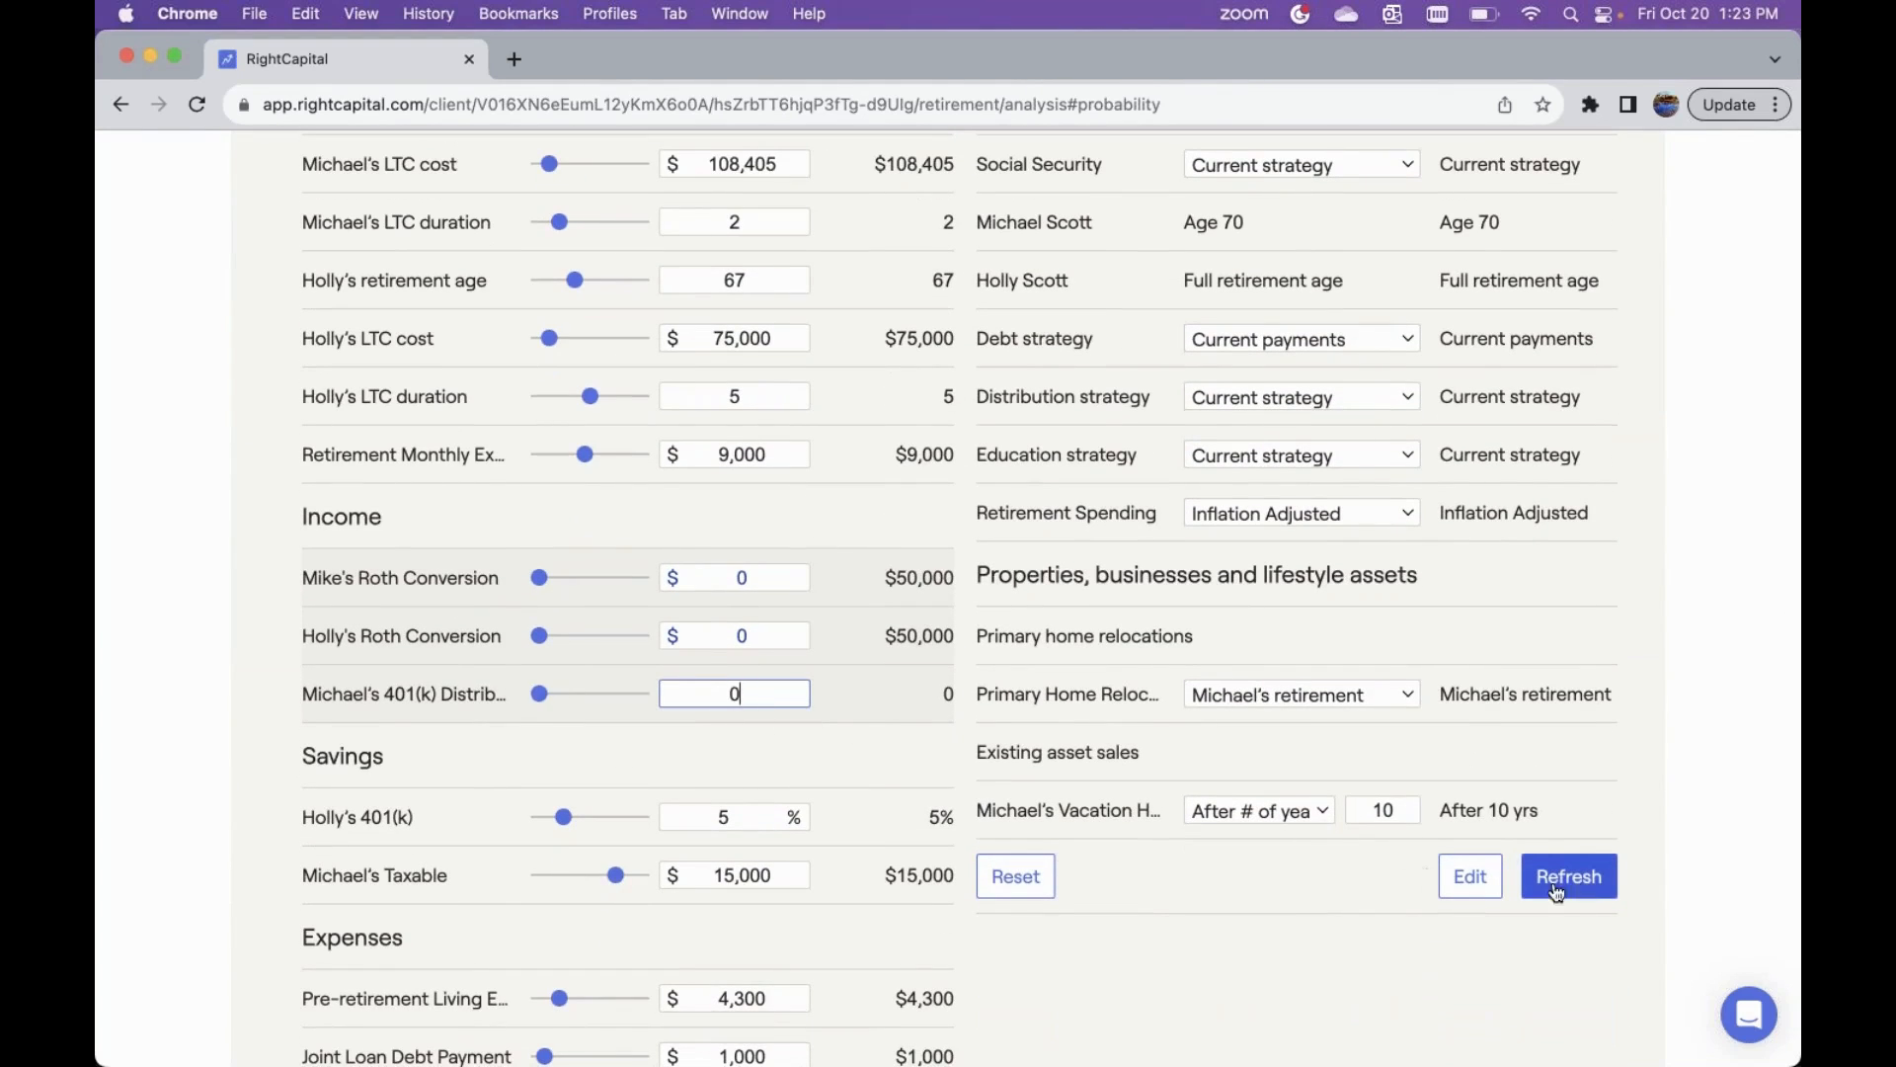
pyautogui.click(436, 703)
pyautogui.click(1123, 1025)
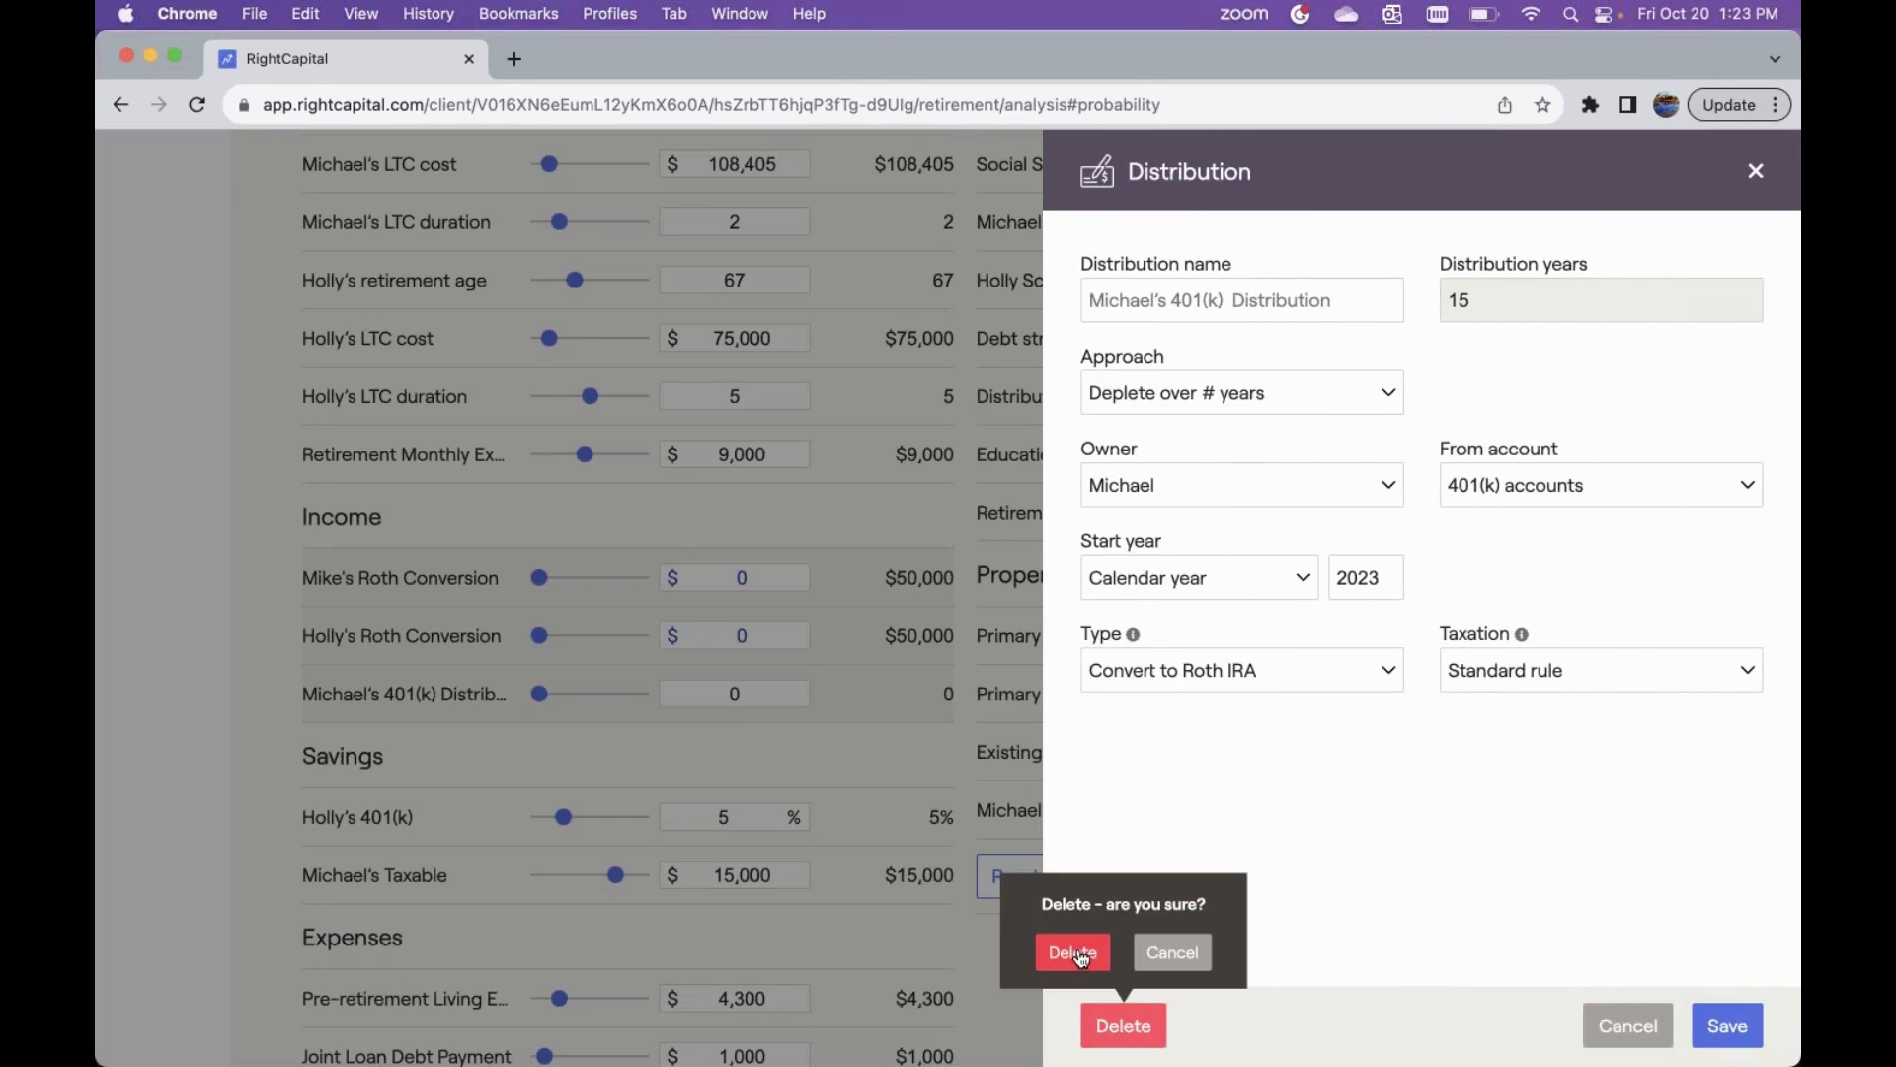
pyautogui.click(1074, 953)
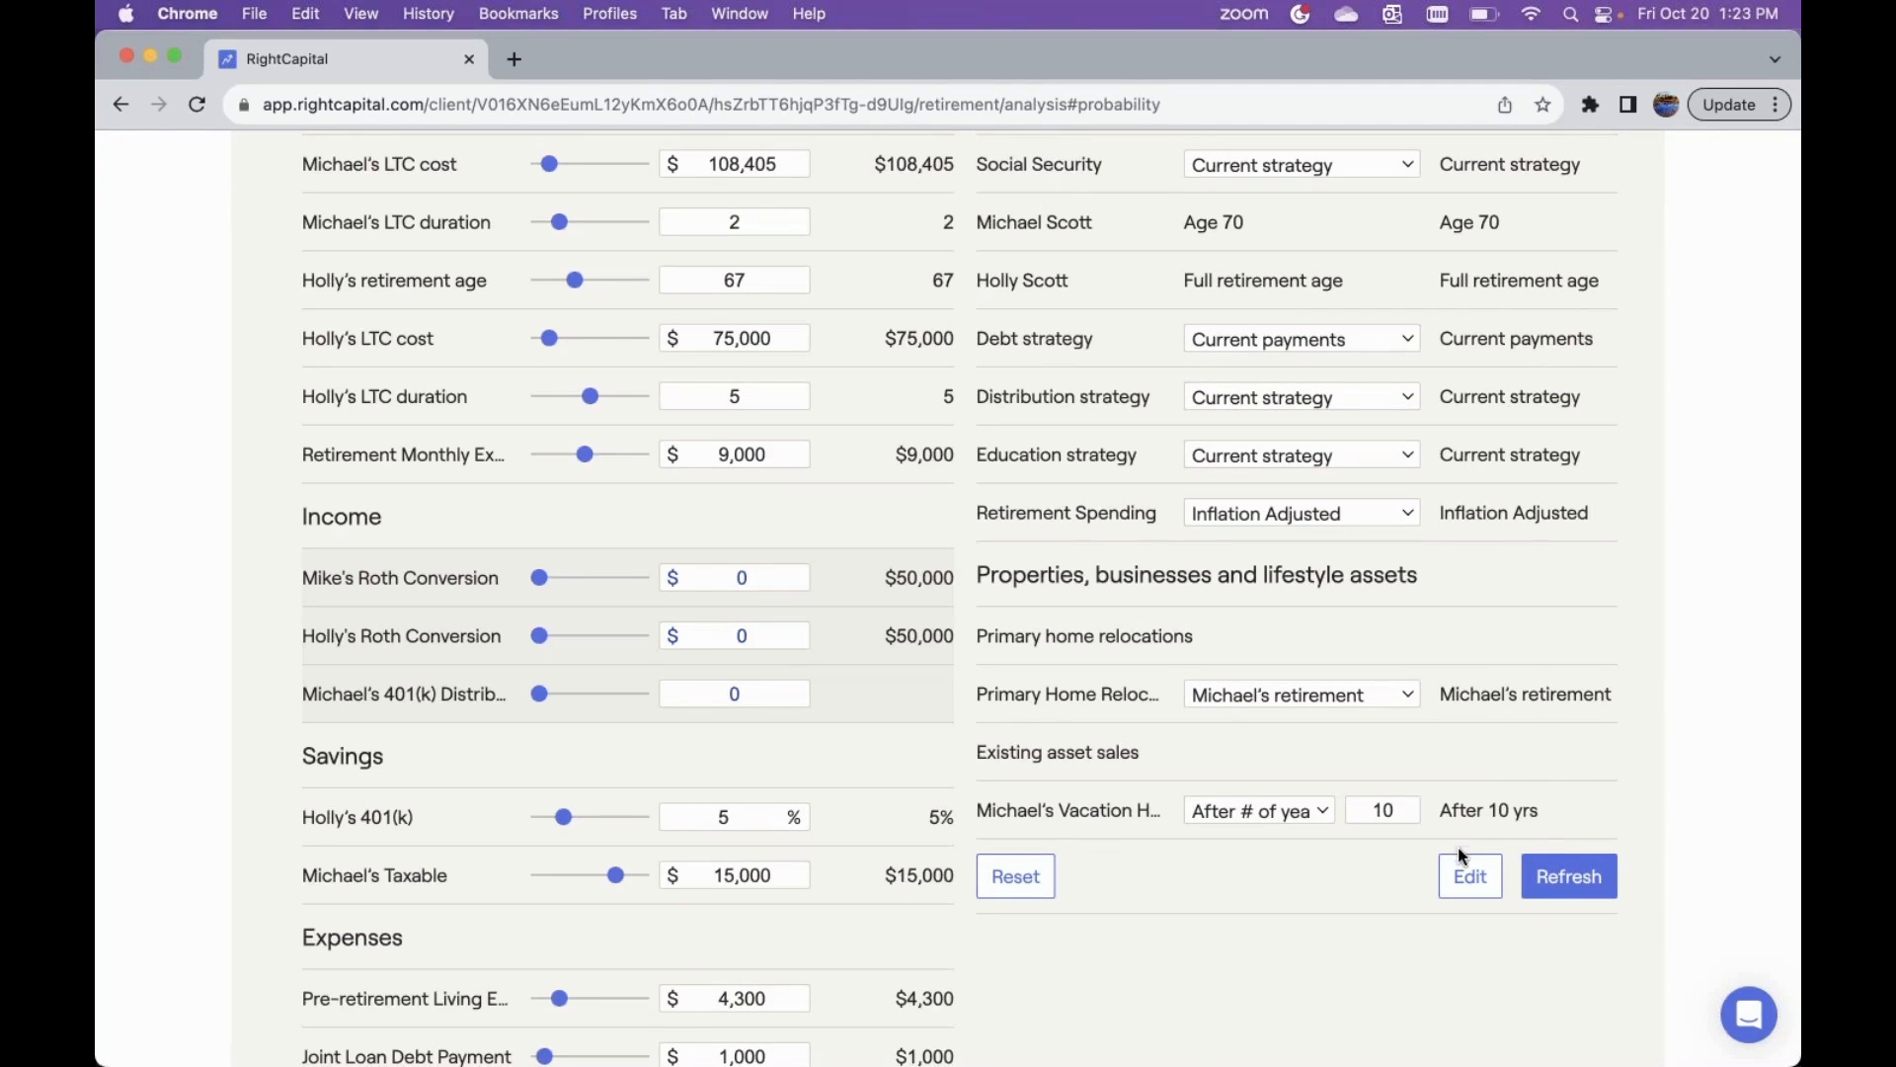
# - Add a new Backdoor Roth IRA savings item to the Proposed plan's action items
pyautogui.click(1467, 877)
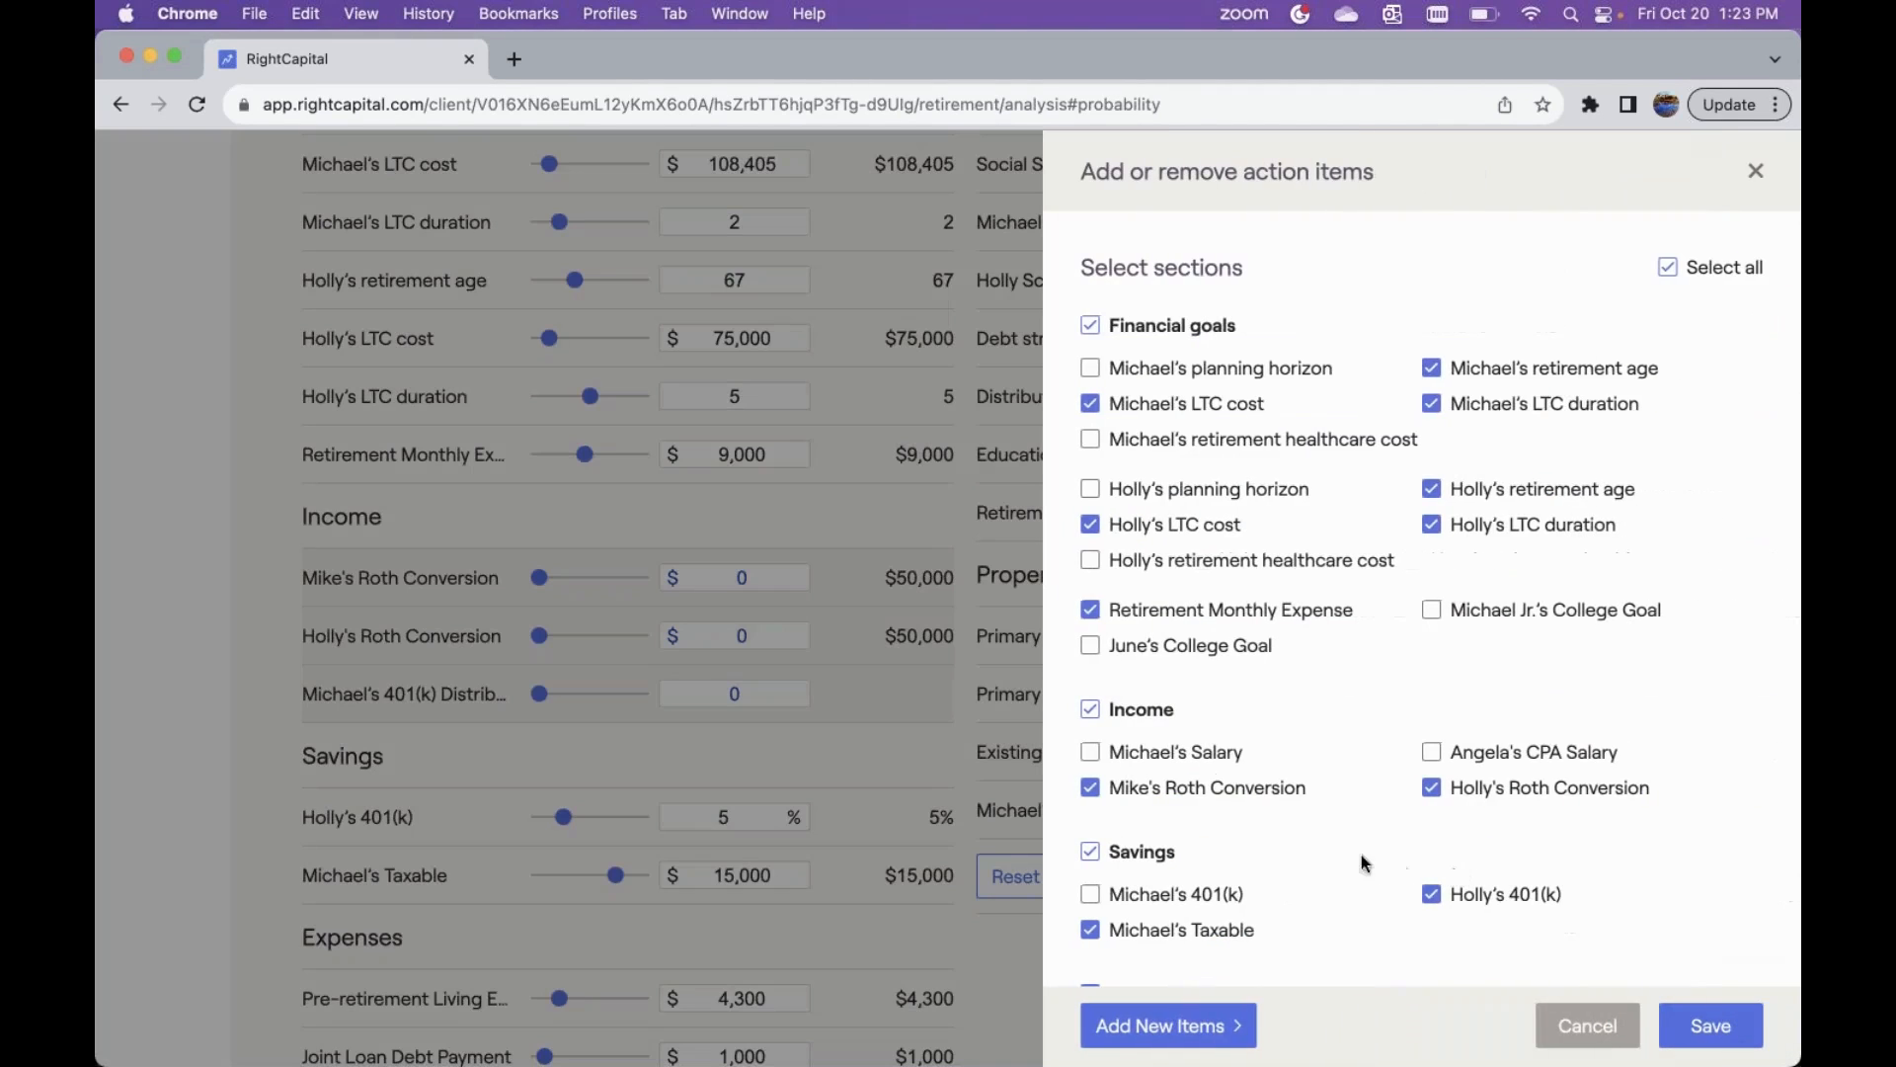
pyautogui.click(1242, 1031)
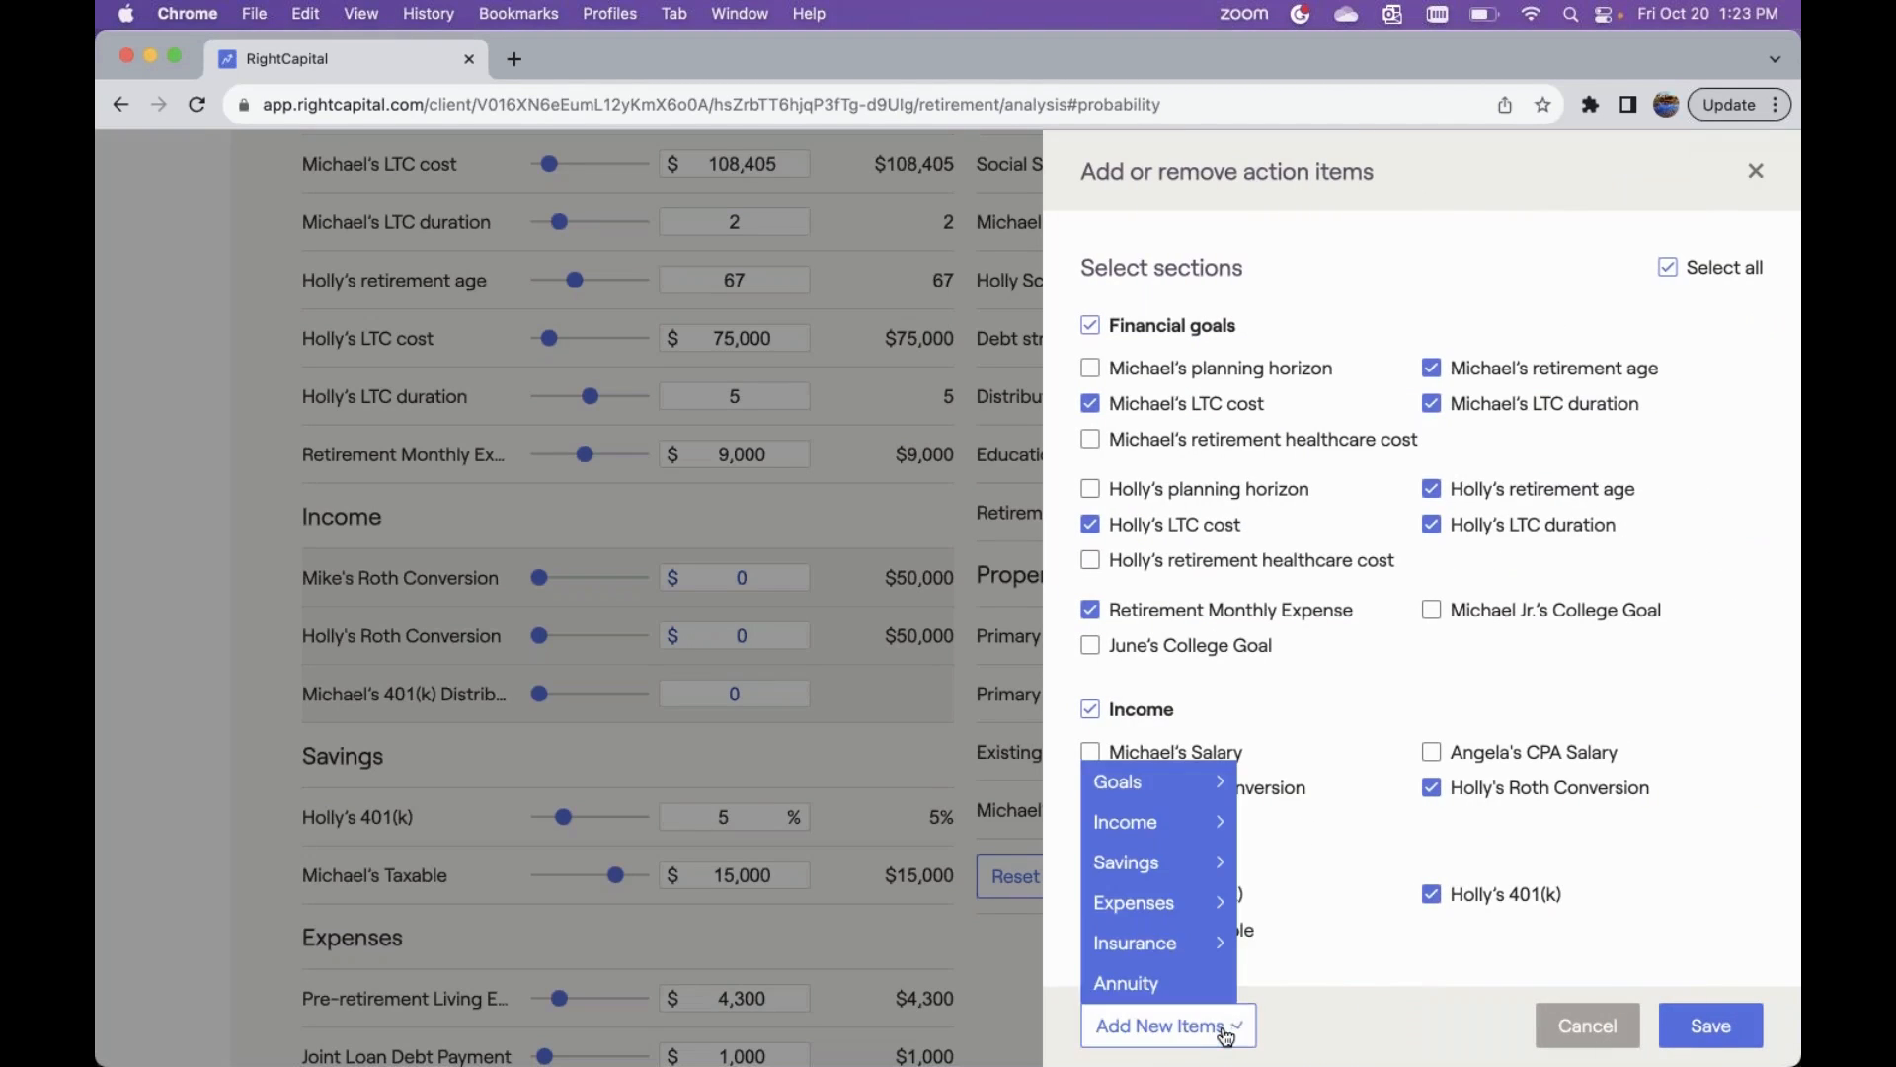
pyautogui.moveTo(1164, 866)
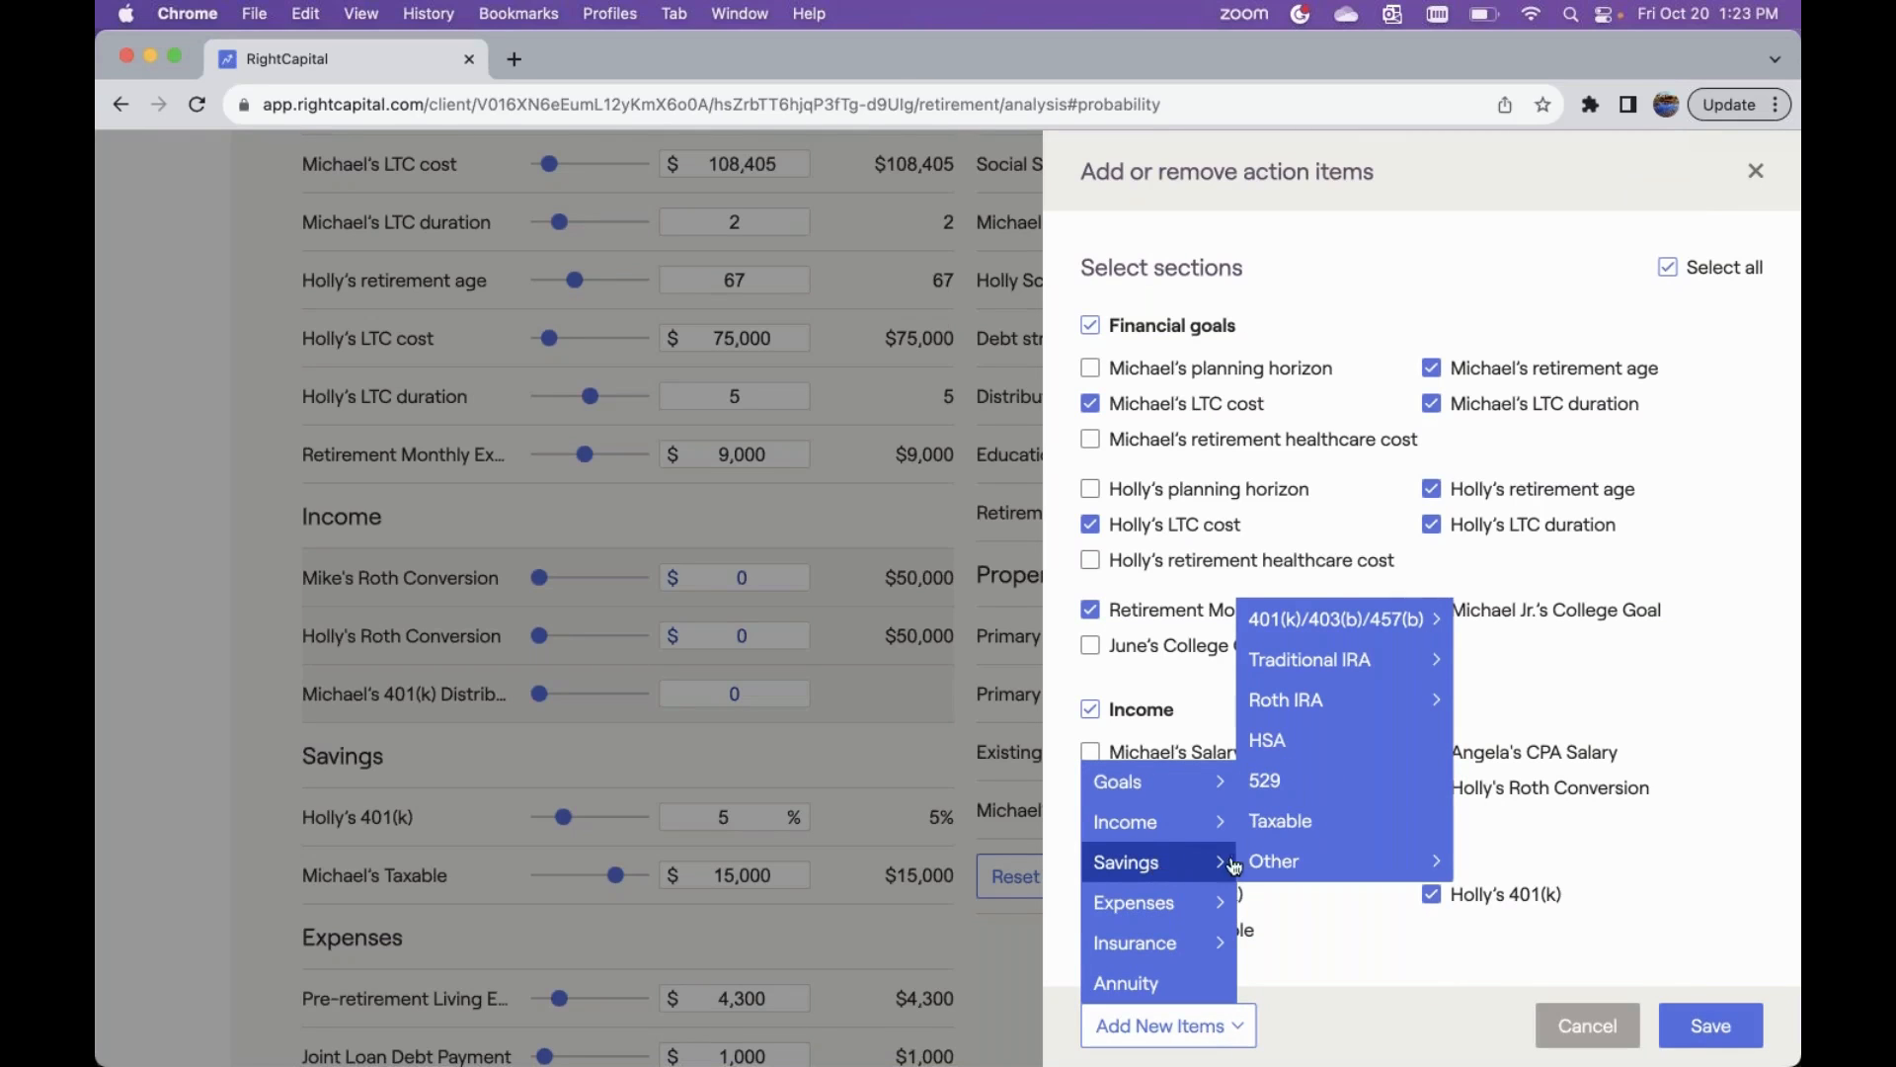
pyautogui.moveTo(1320, 713)
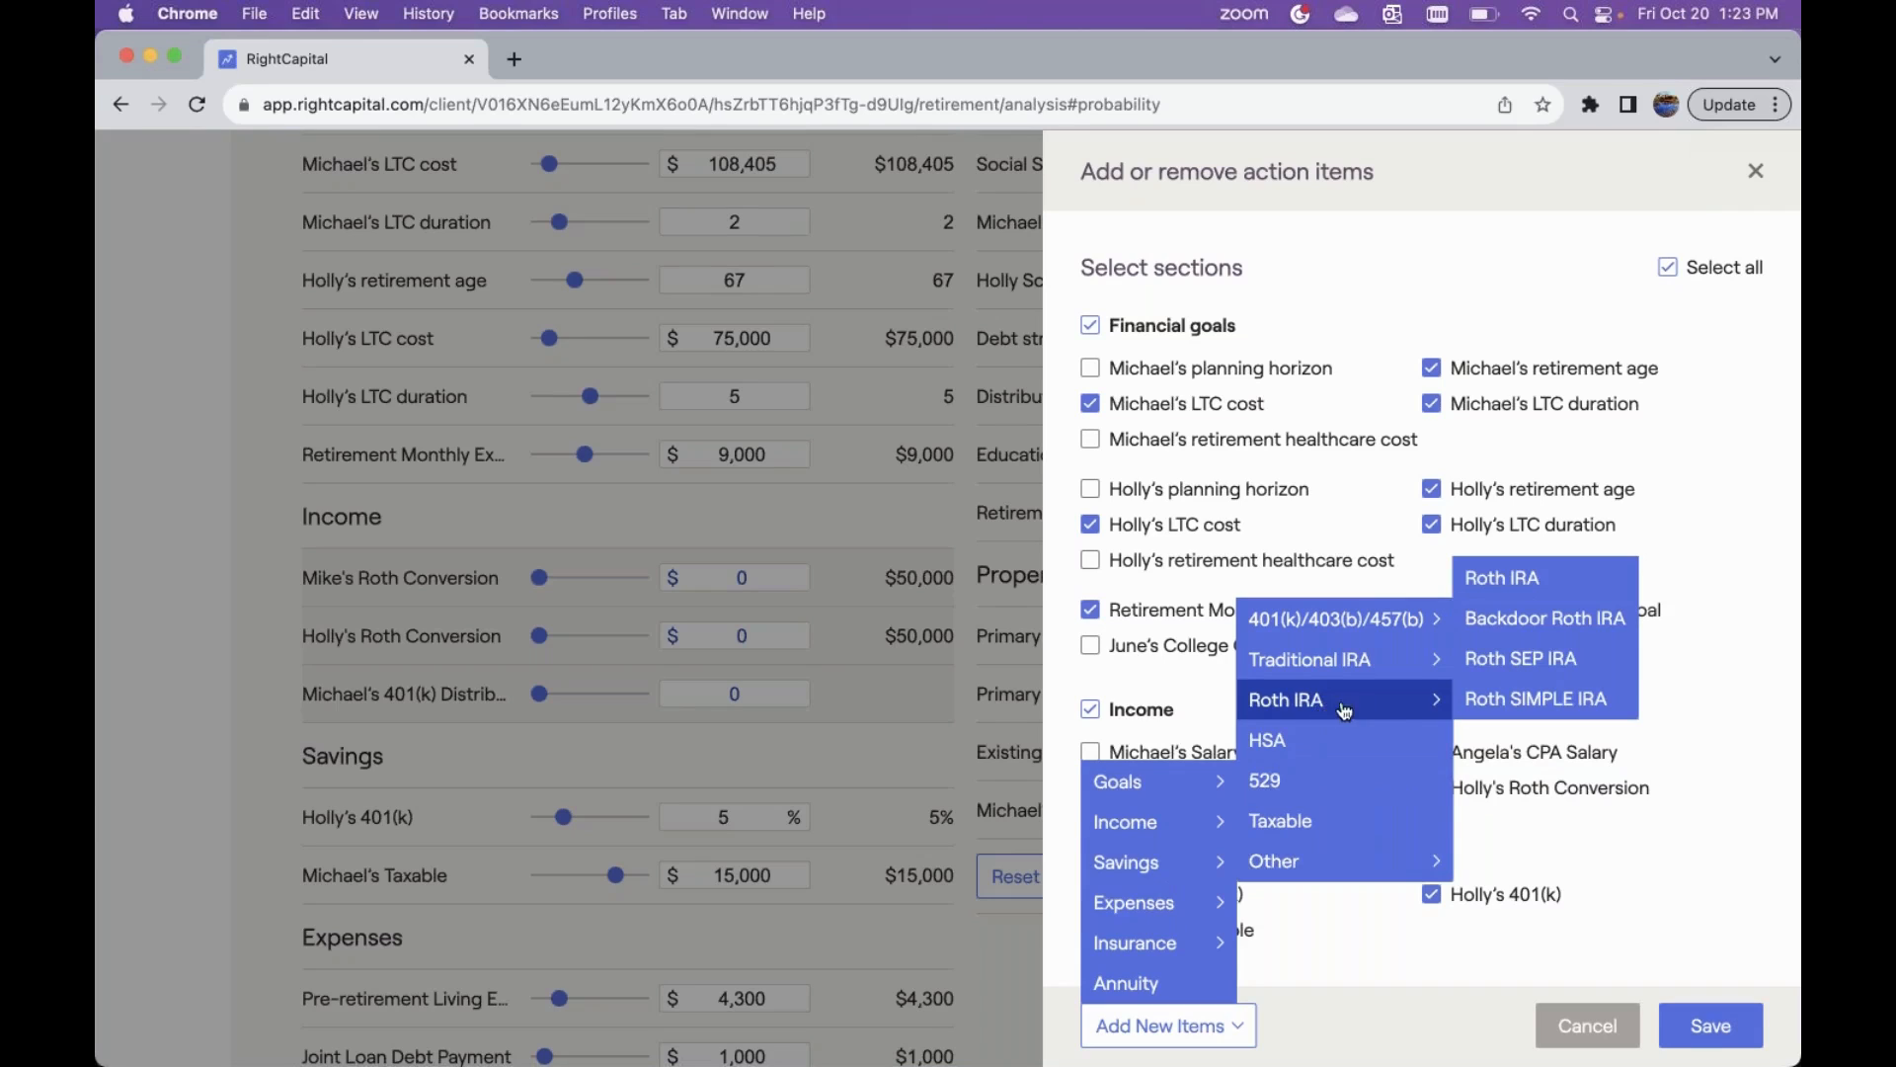
pyautogui.click(1518, 624)
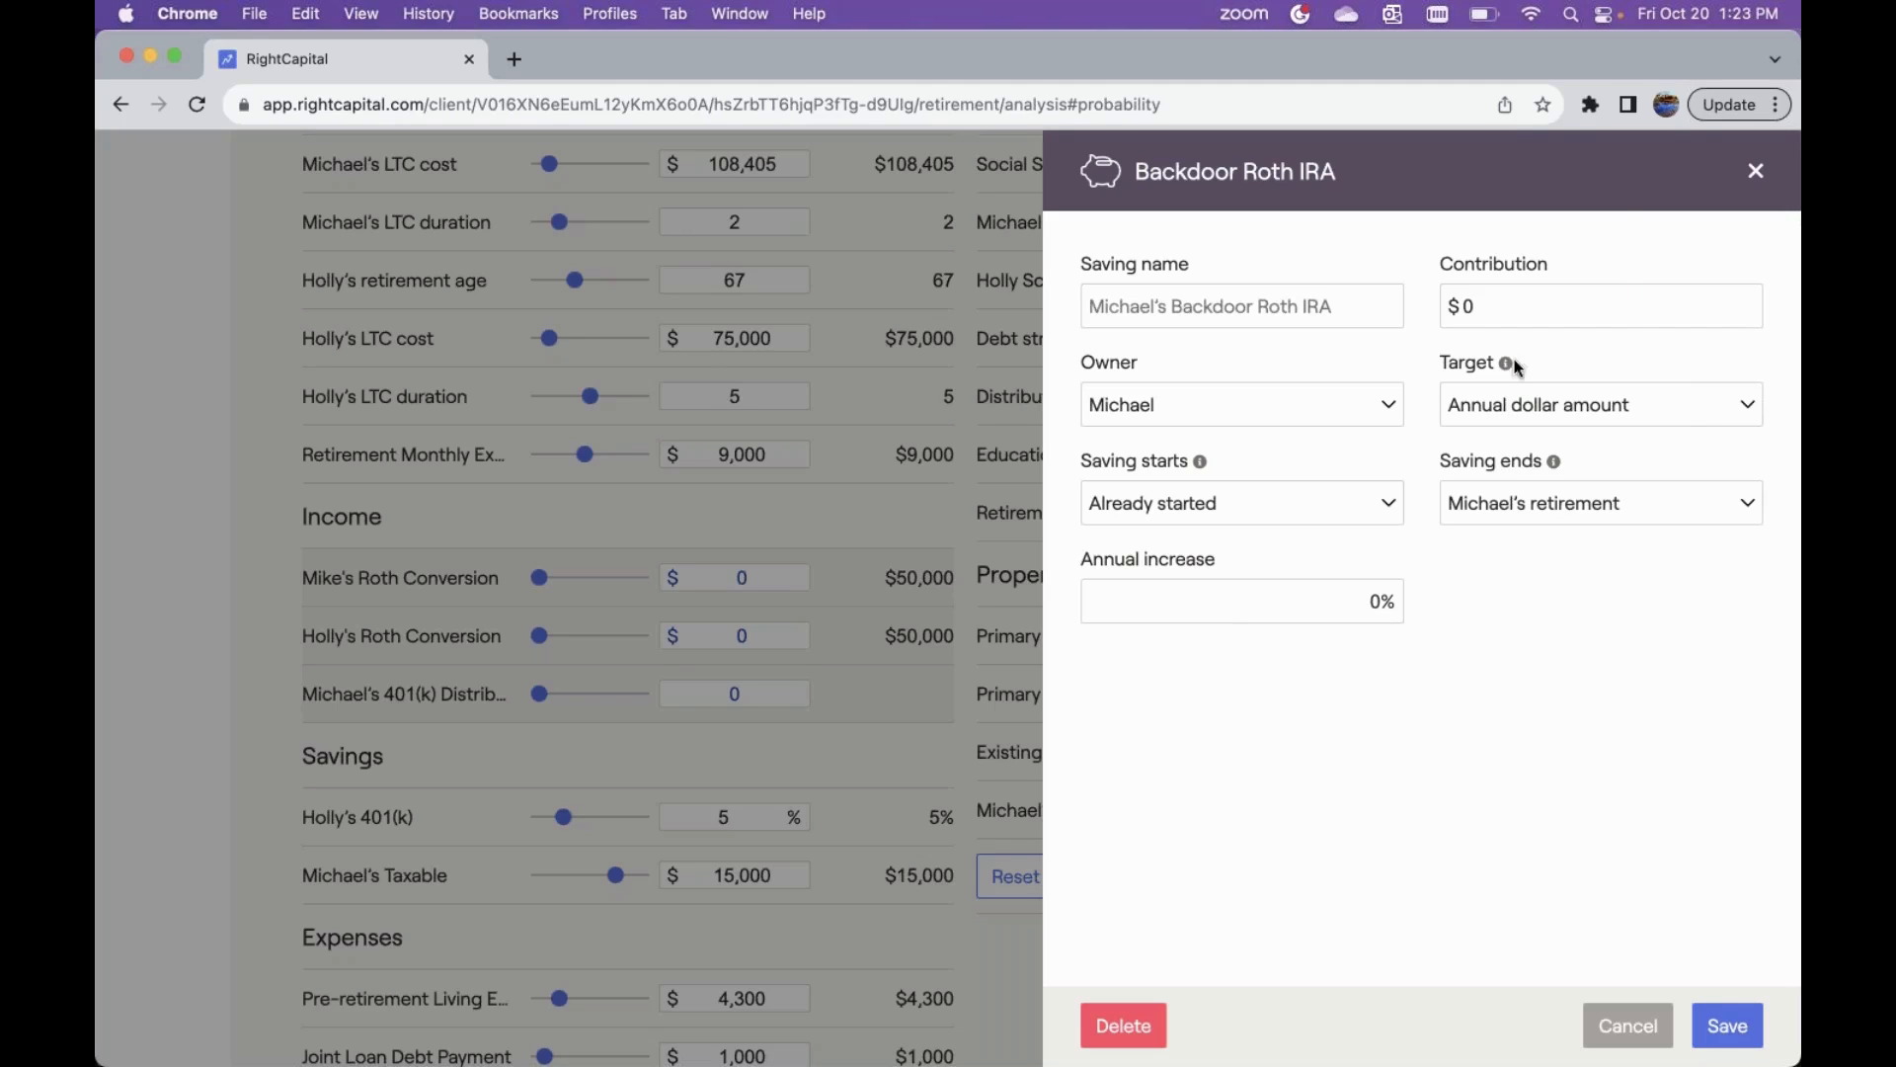
# - Set the Backdoor Roth IRA's target to Maximum contribution and save the item
pyautogui.click(1666, 312)
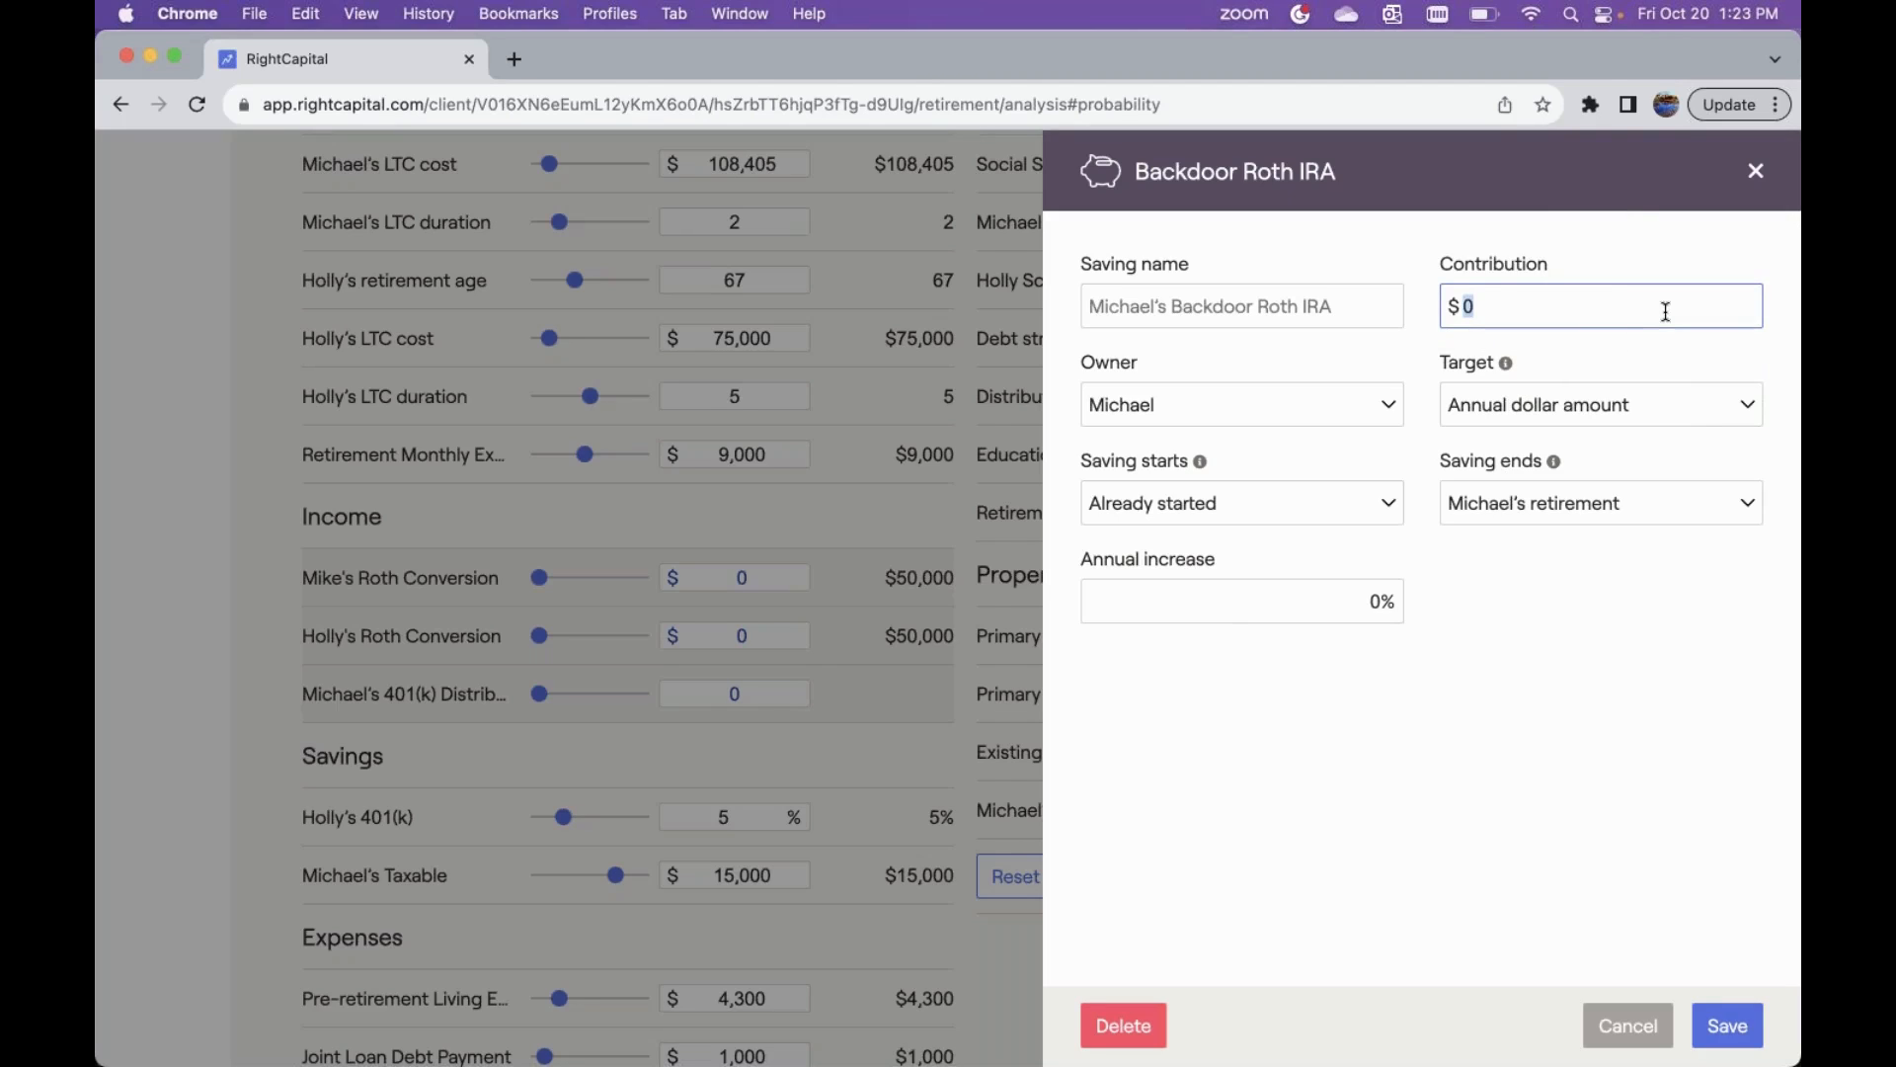
pyautogui.click(1489, 425)
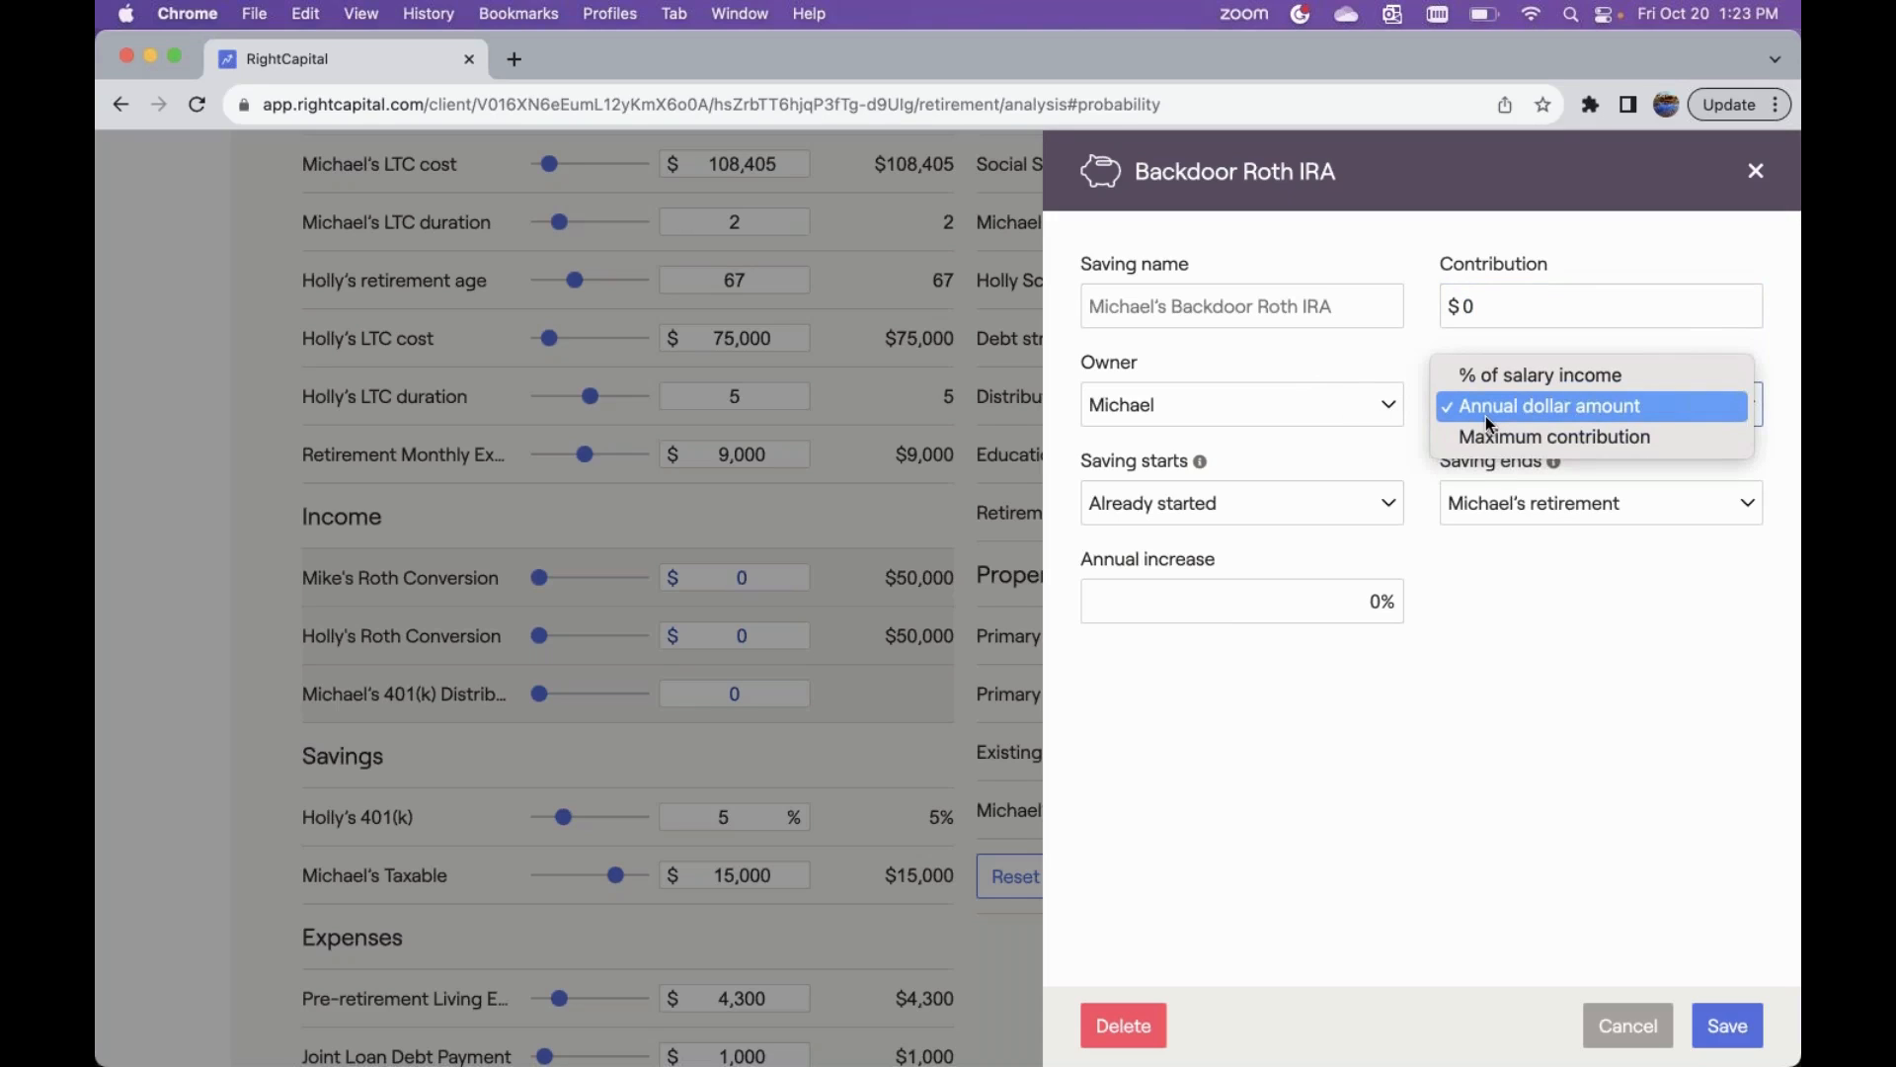
pyautogui.click(1489, 436)
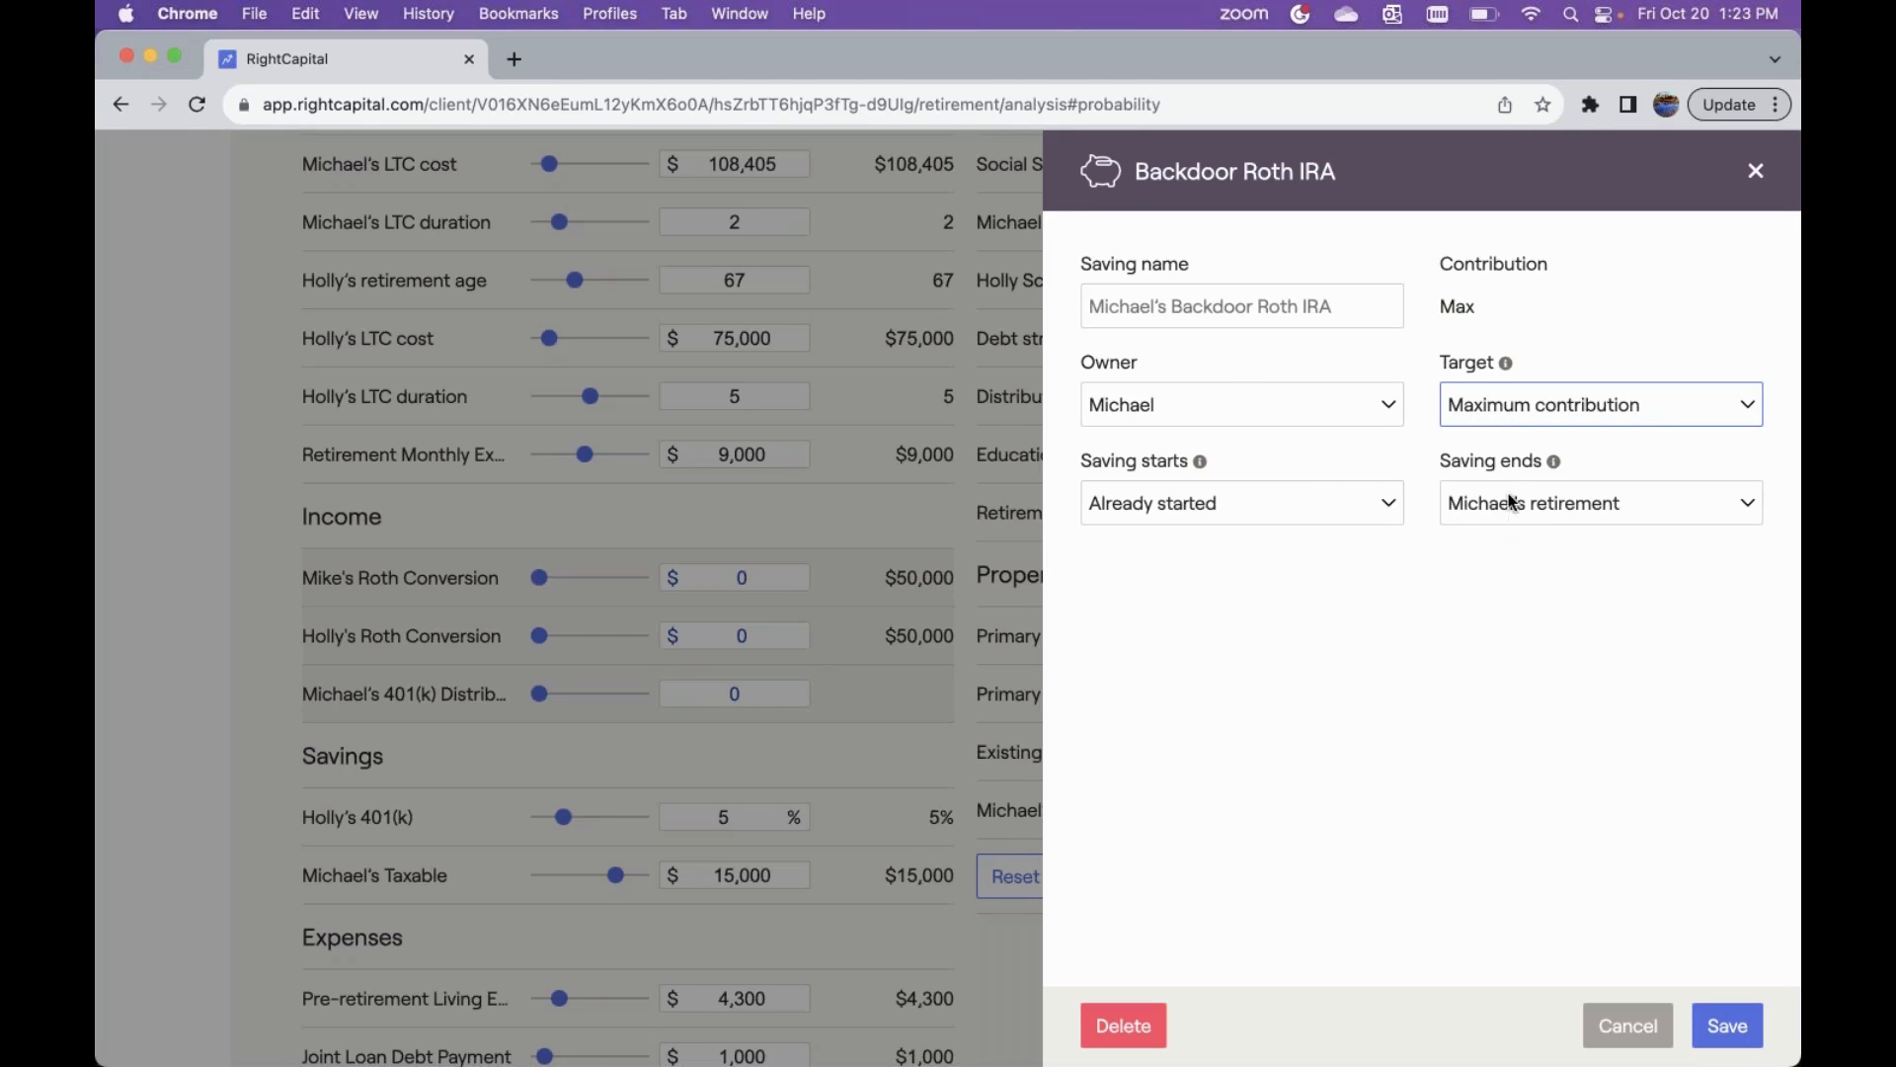
pyautogui.click(1701, 1022)
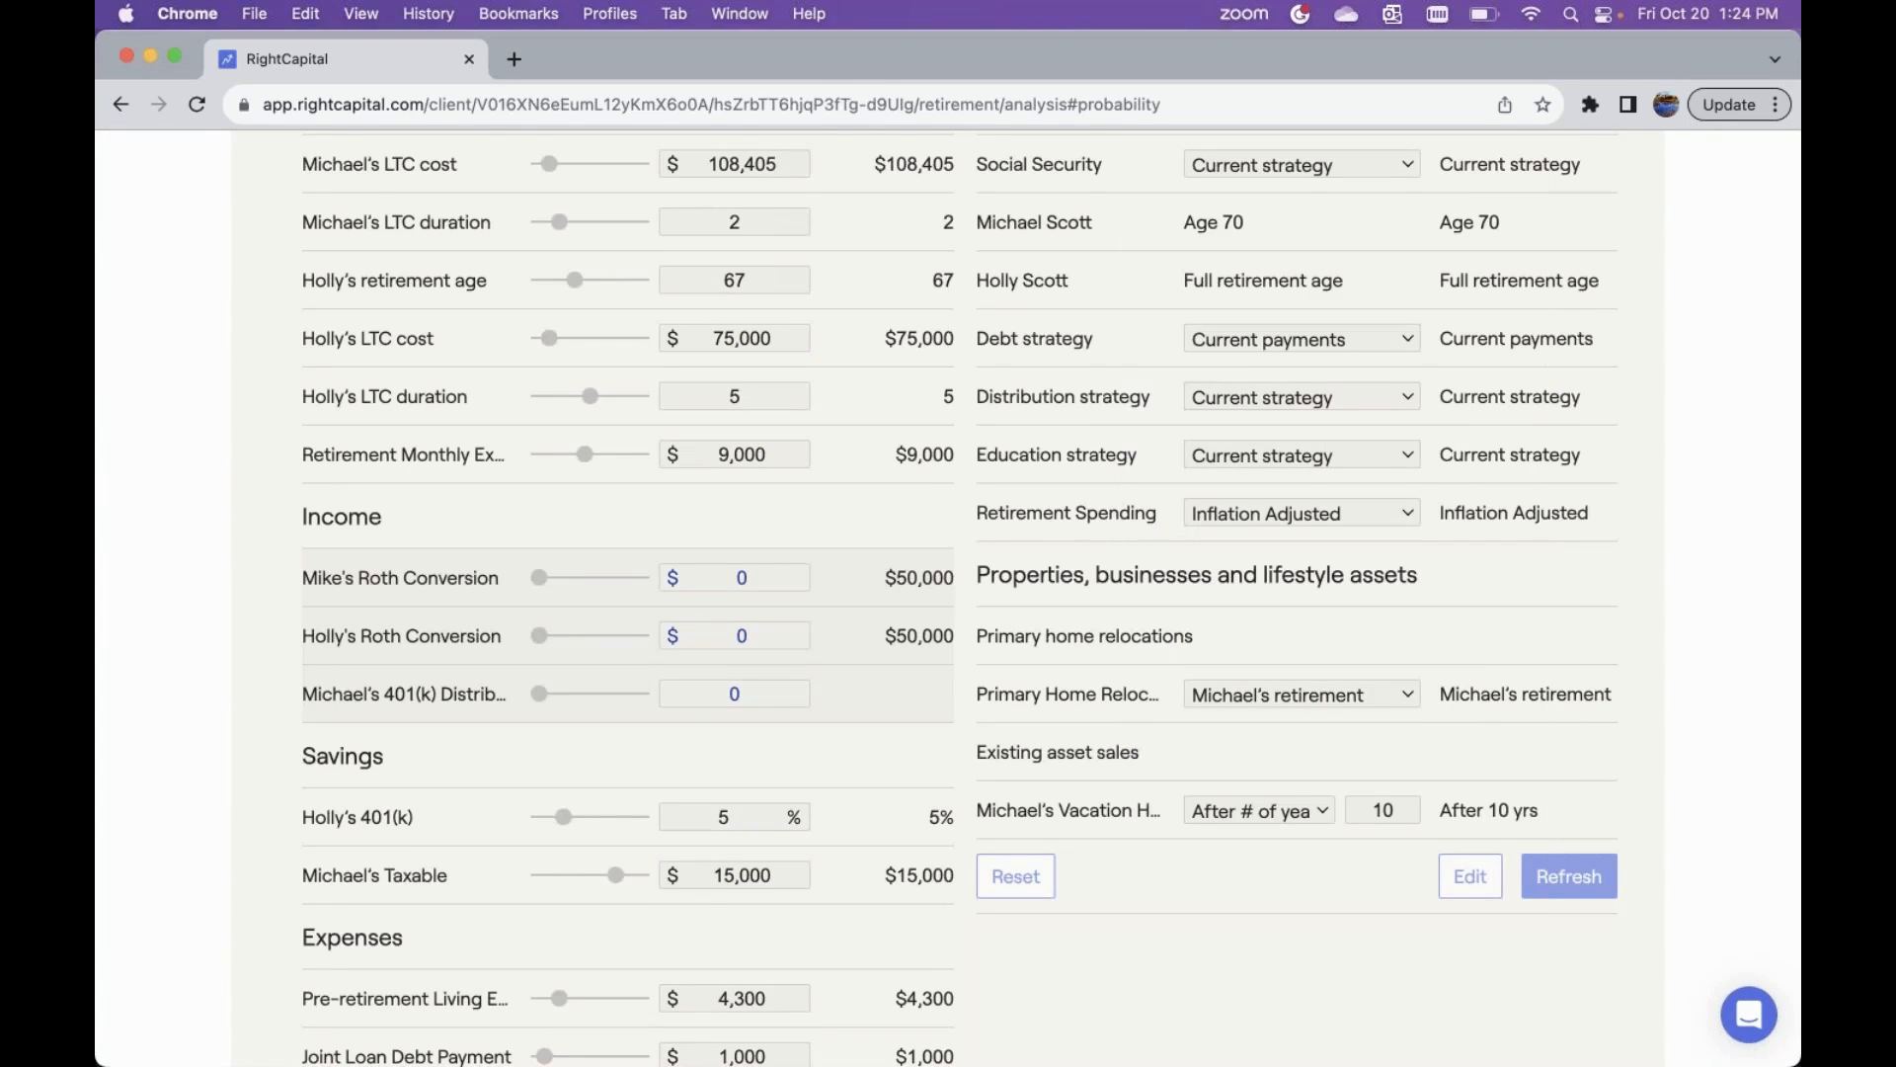
# - Review the probability of success and the updated income and savings action items of the Proposed plan
pyautogui.scroll(-2, 949, 598)
pyautogui.scroll(3, 948, 598)
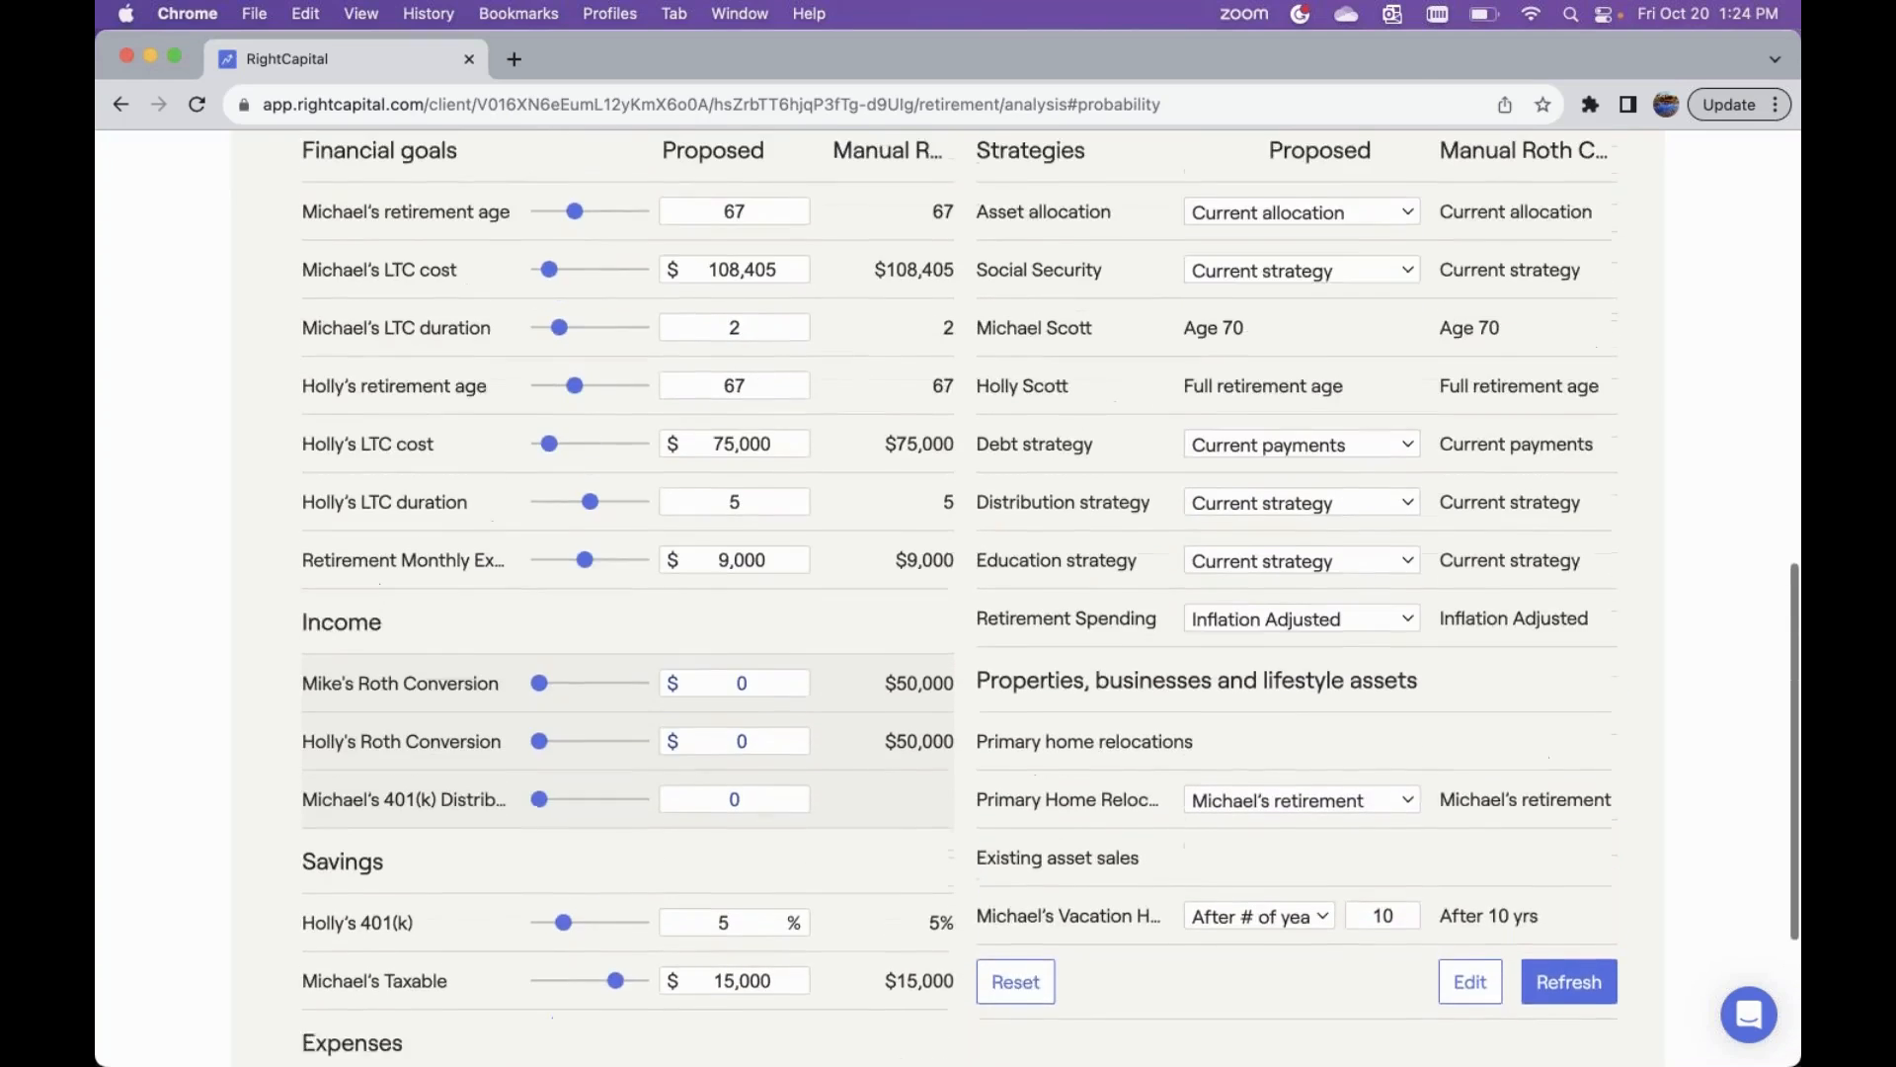
pyautogui.scroll(-3, 1129, 684)
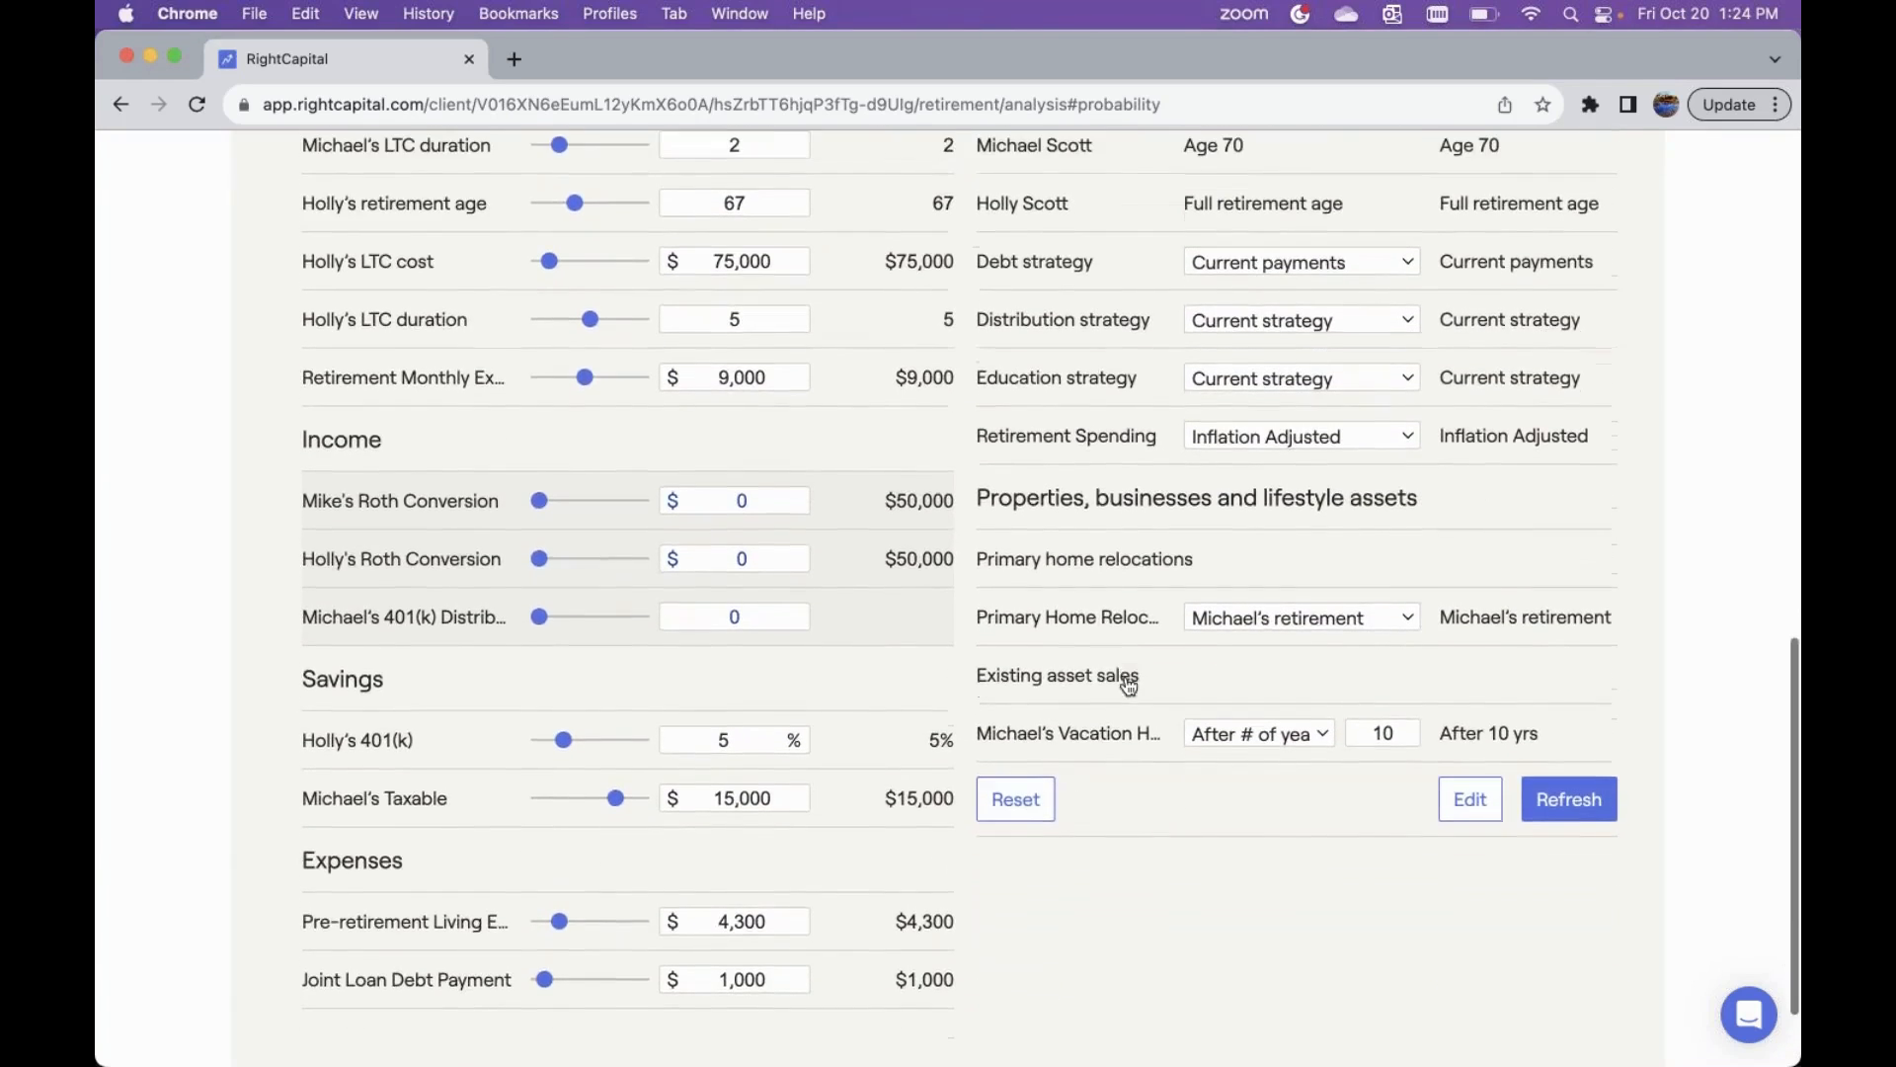
pyautogui.scroll(12, 1129, 684)
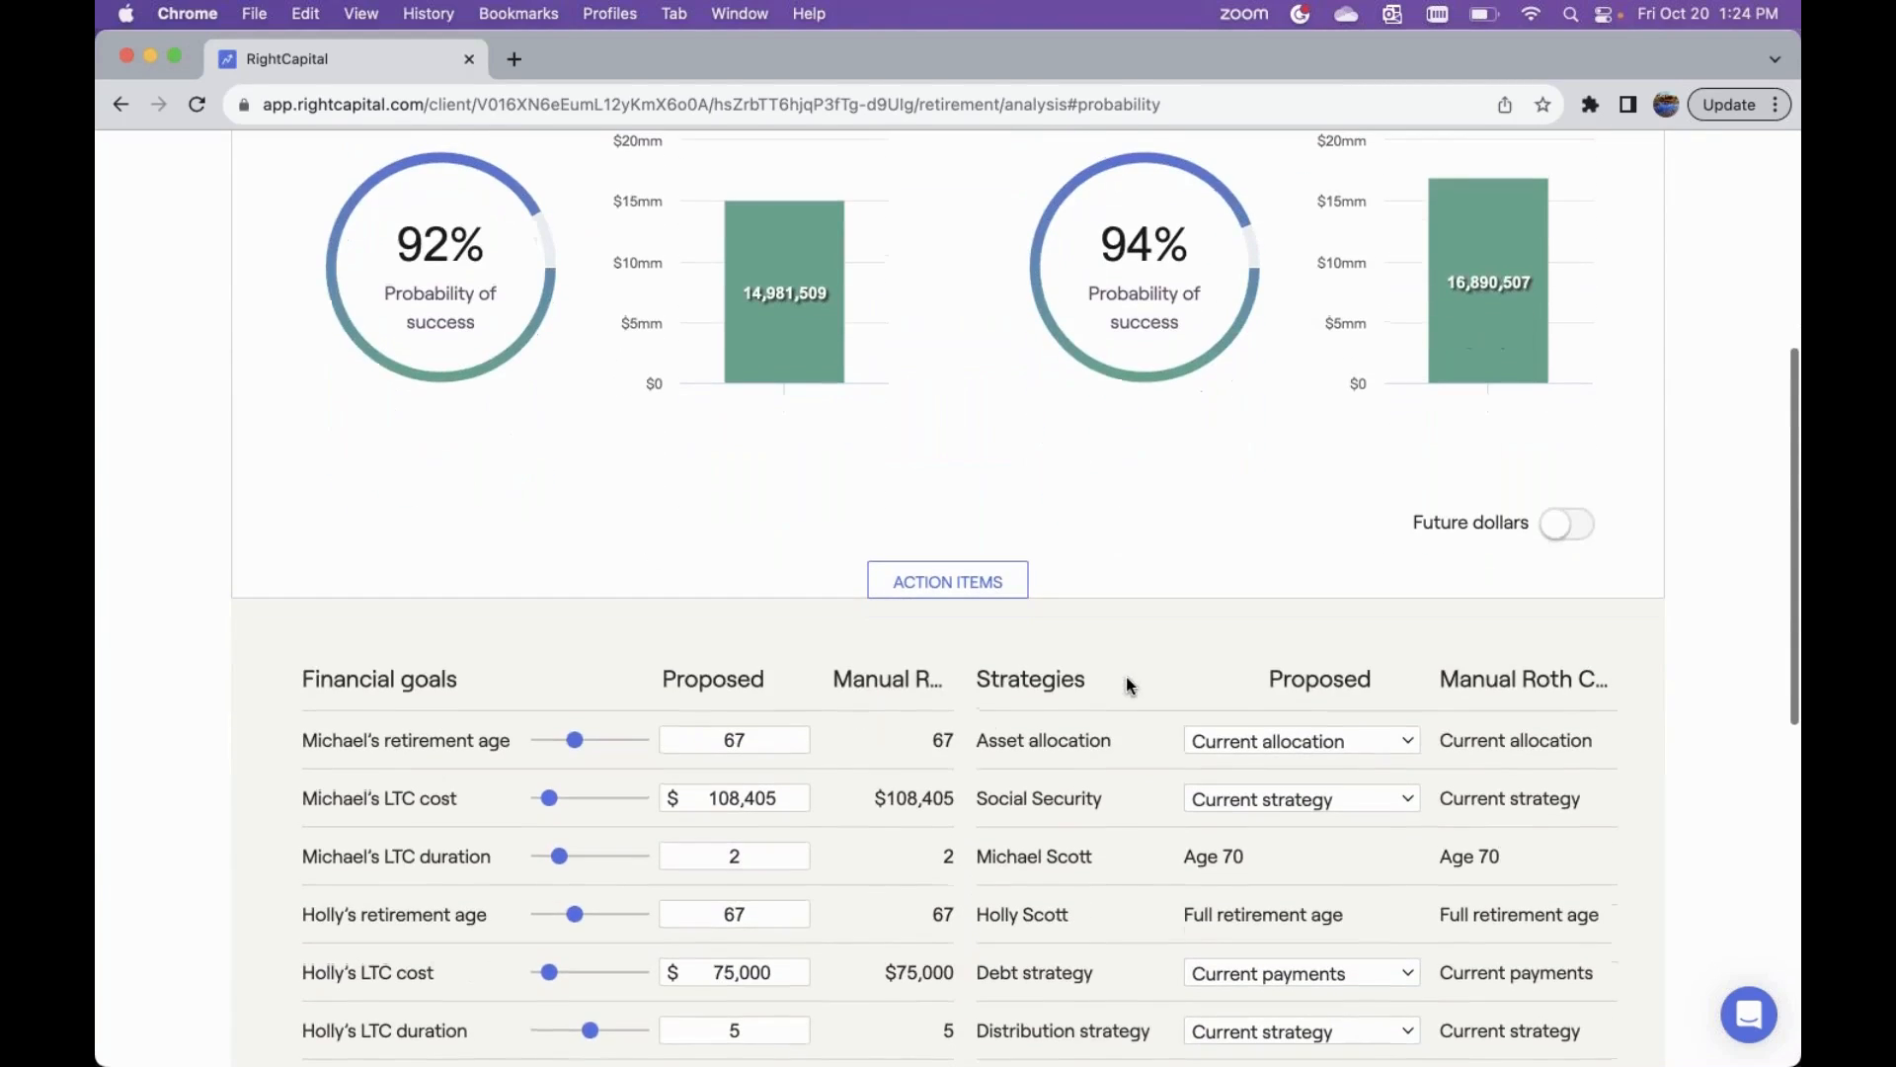
pyautogui.scroll(-6, 1129, 684)
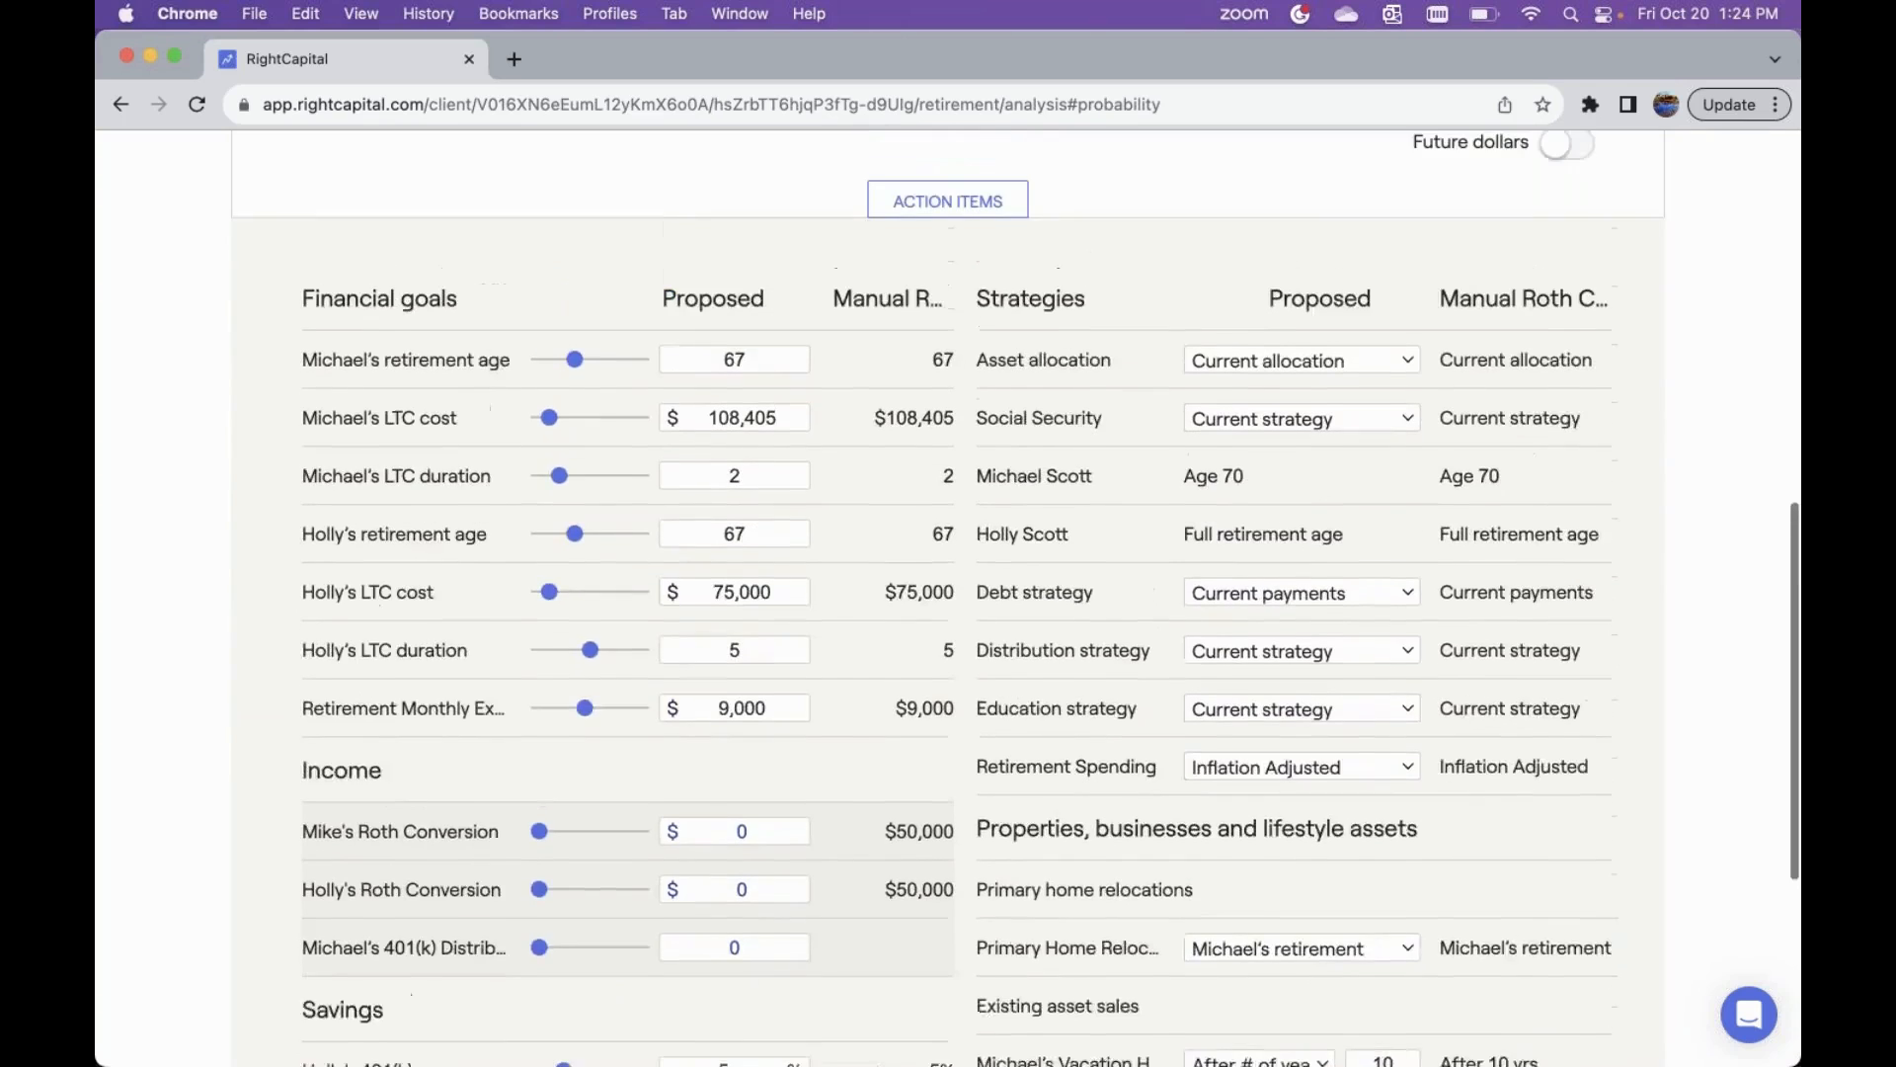
pyautogui.scroll(4, 960, 598)
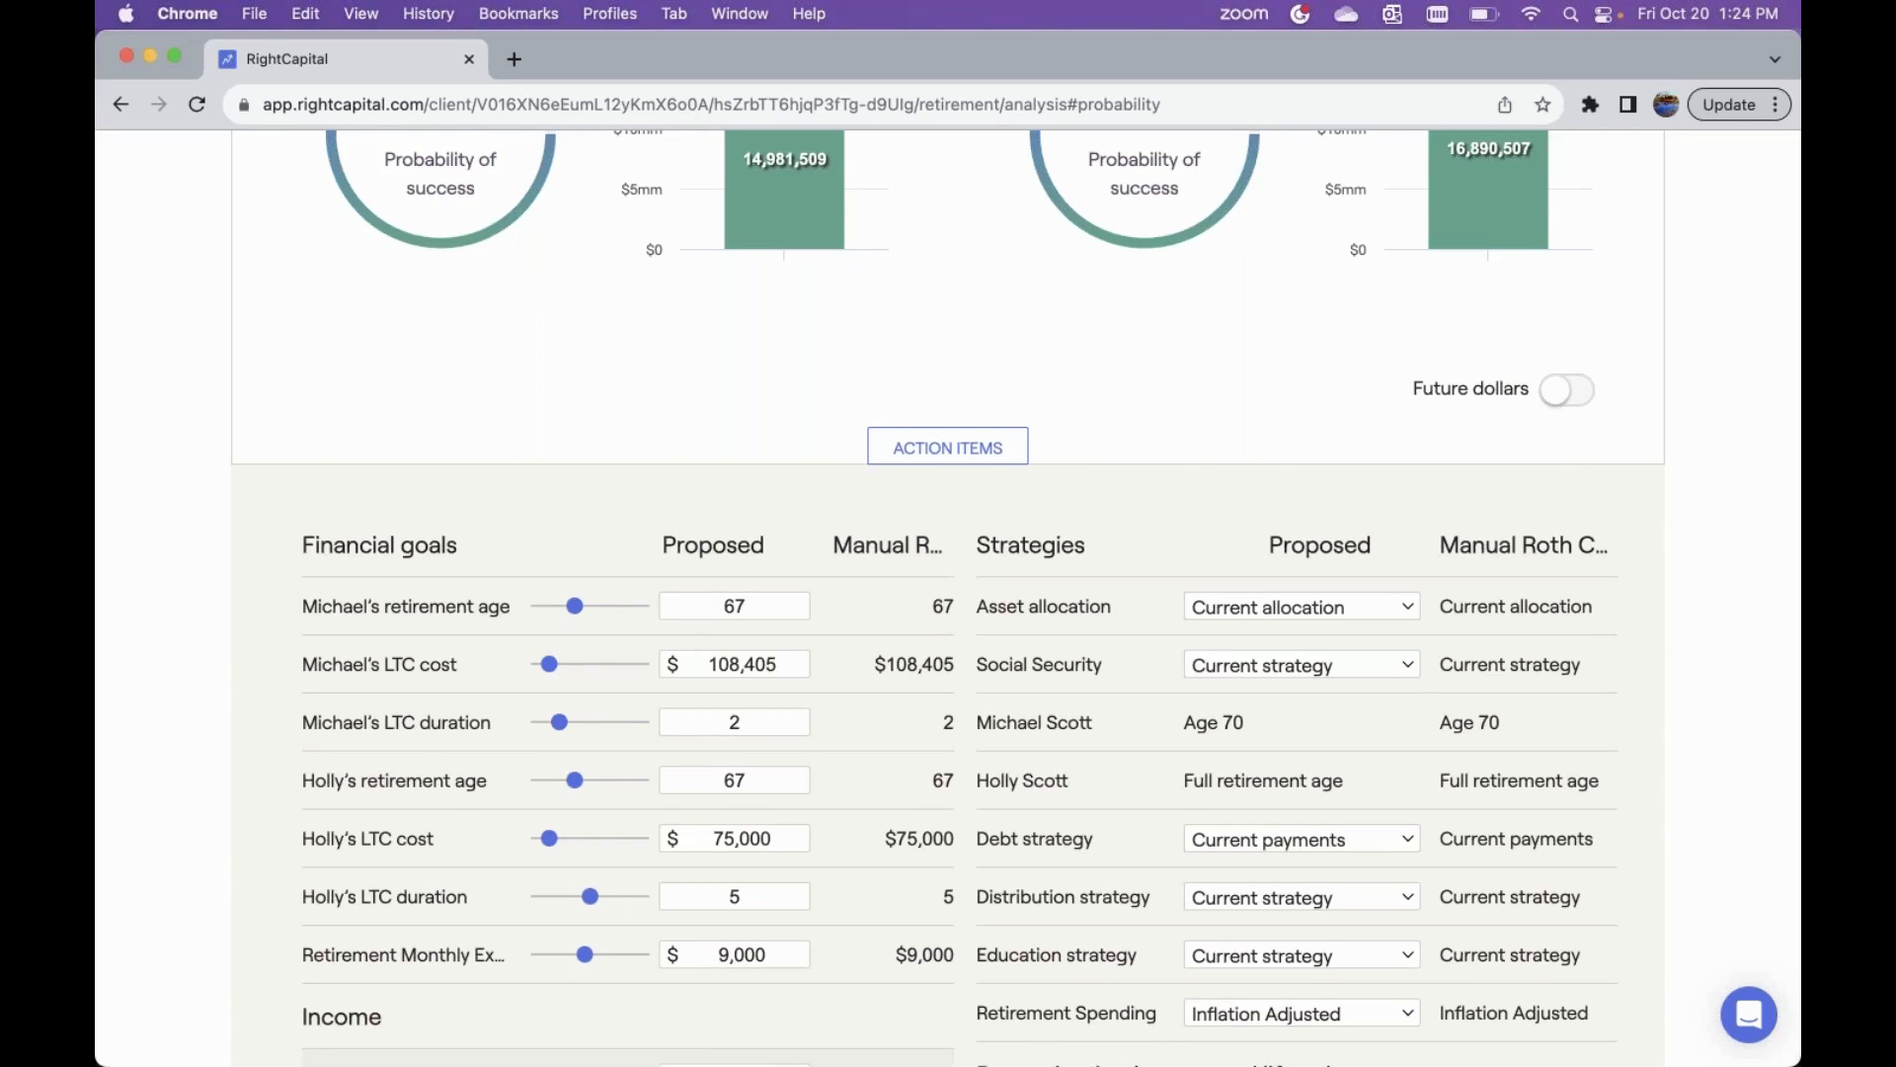
pyautogui.scroll(-7, 1185, 797)
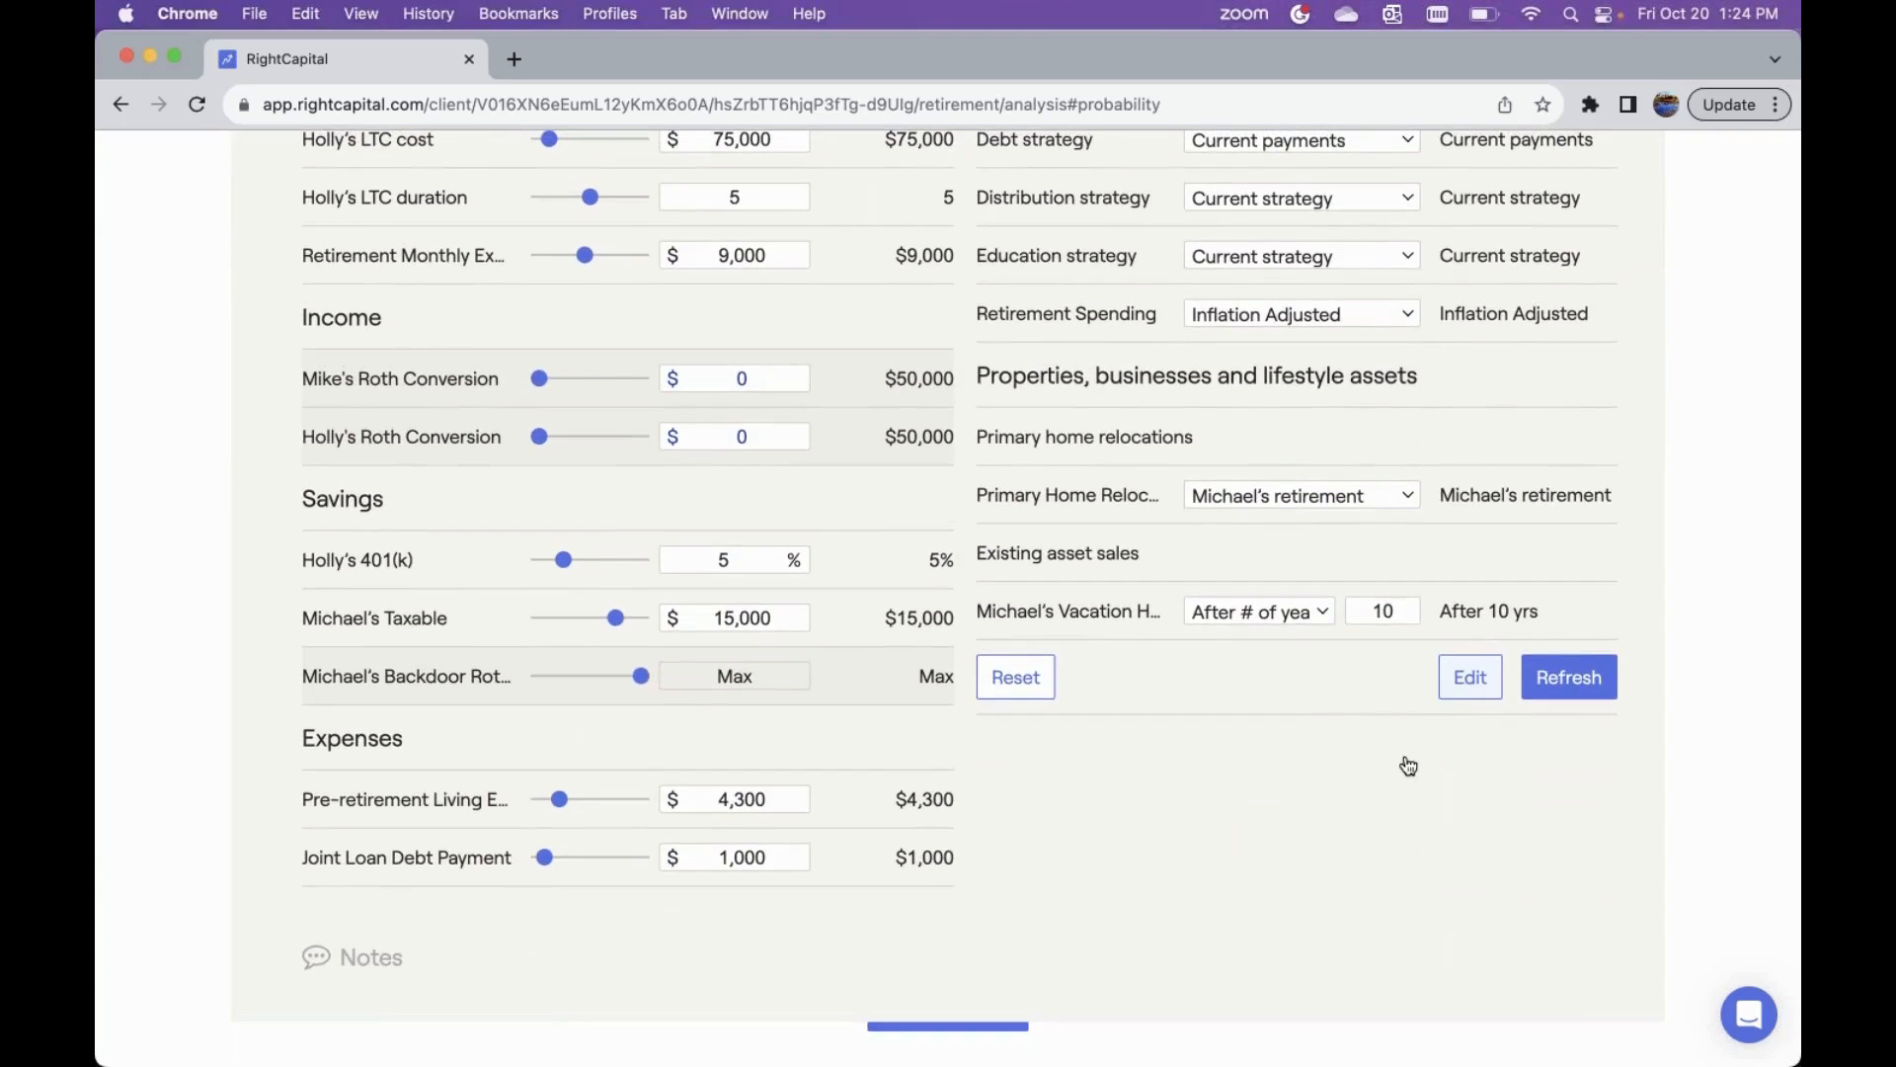
# - Add a new After-tax 401(k) savings item to the Proposed plan's action items
pyautogui.click(1470, 677)
pyautogui.click(1169, 1025)
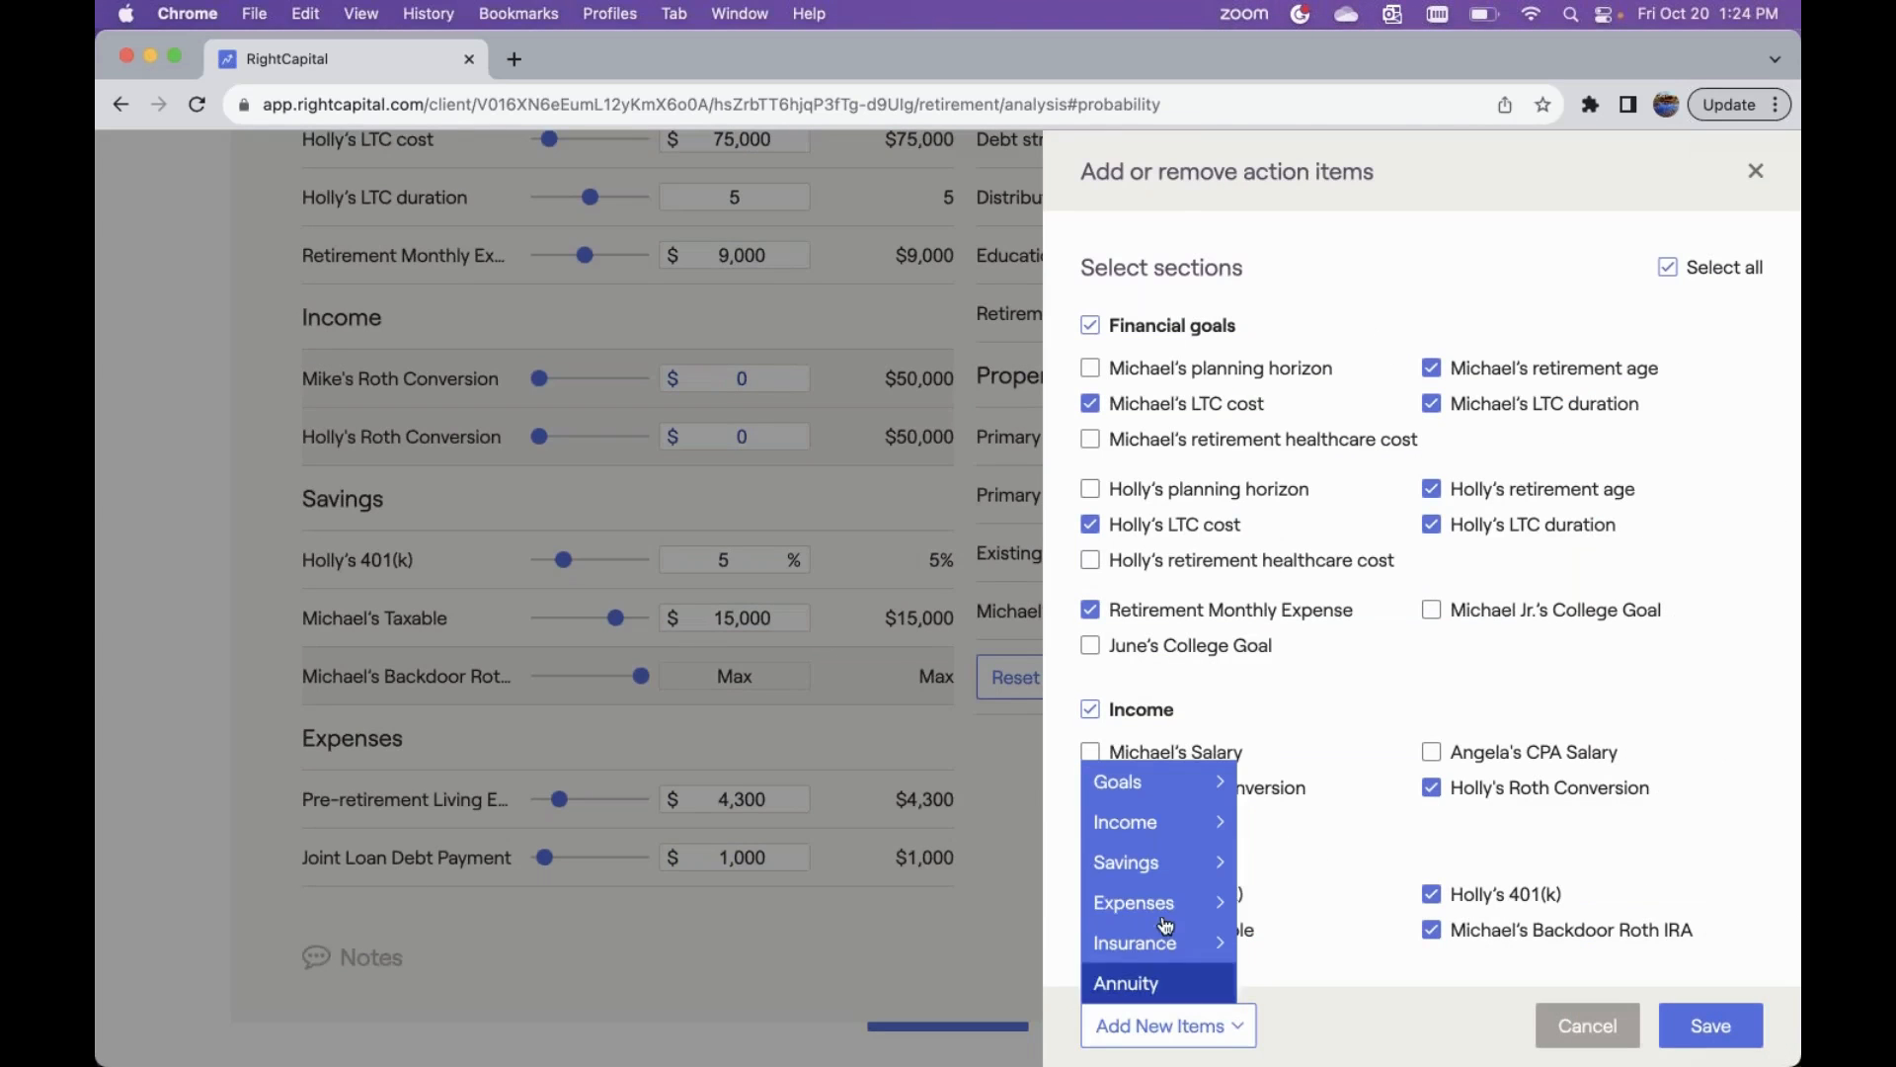
pyautogui.moveTo(1173, 879)
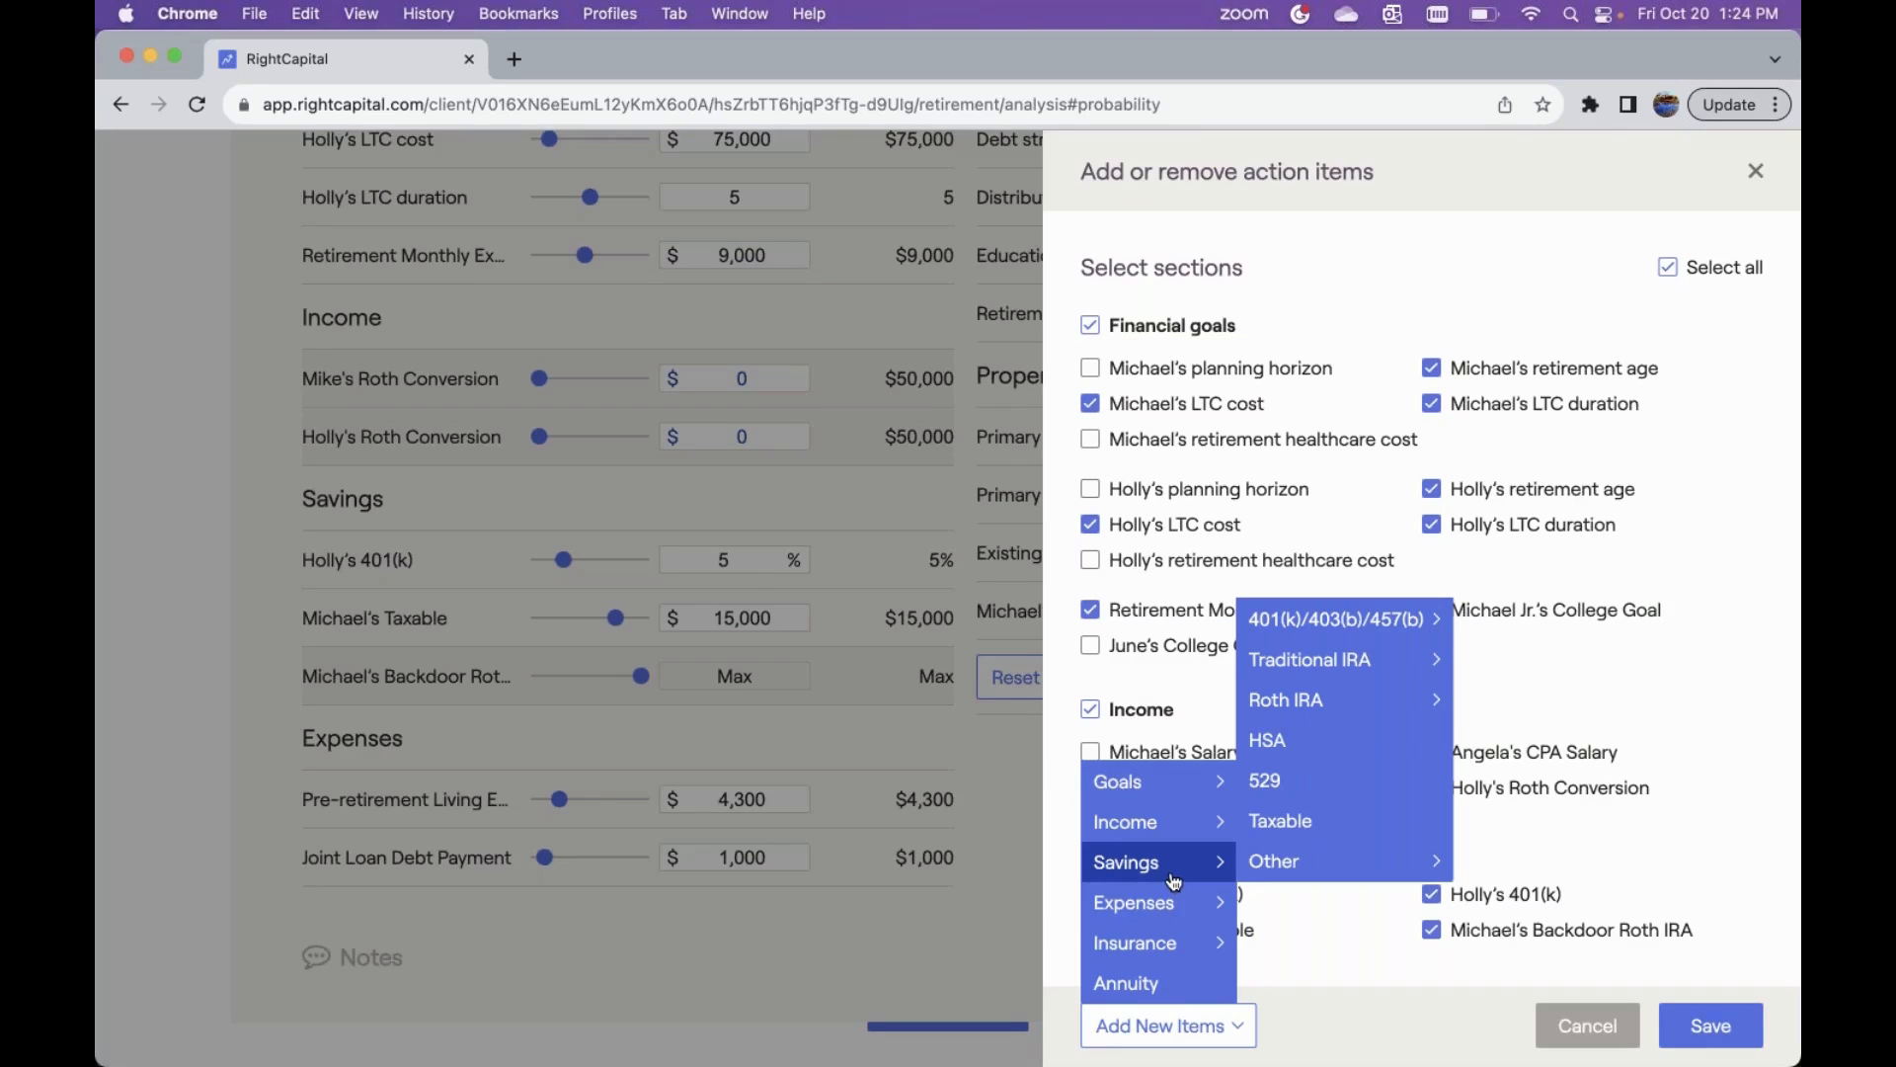
pyautogui.moveTo(1274, 861)
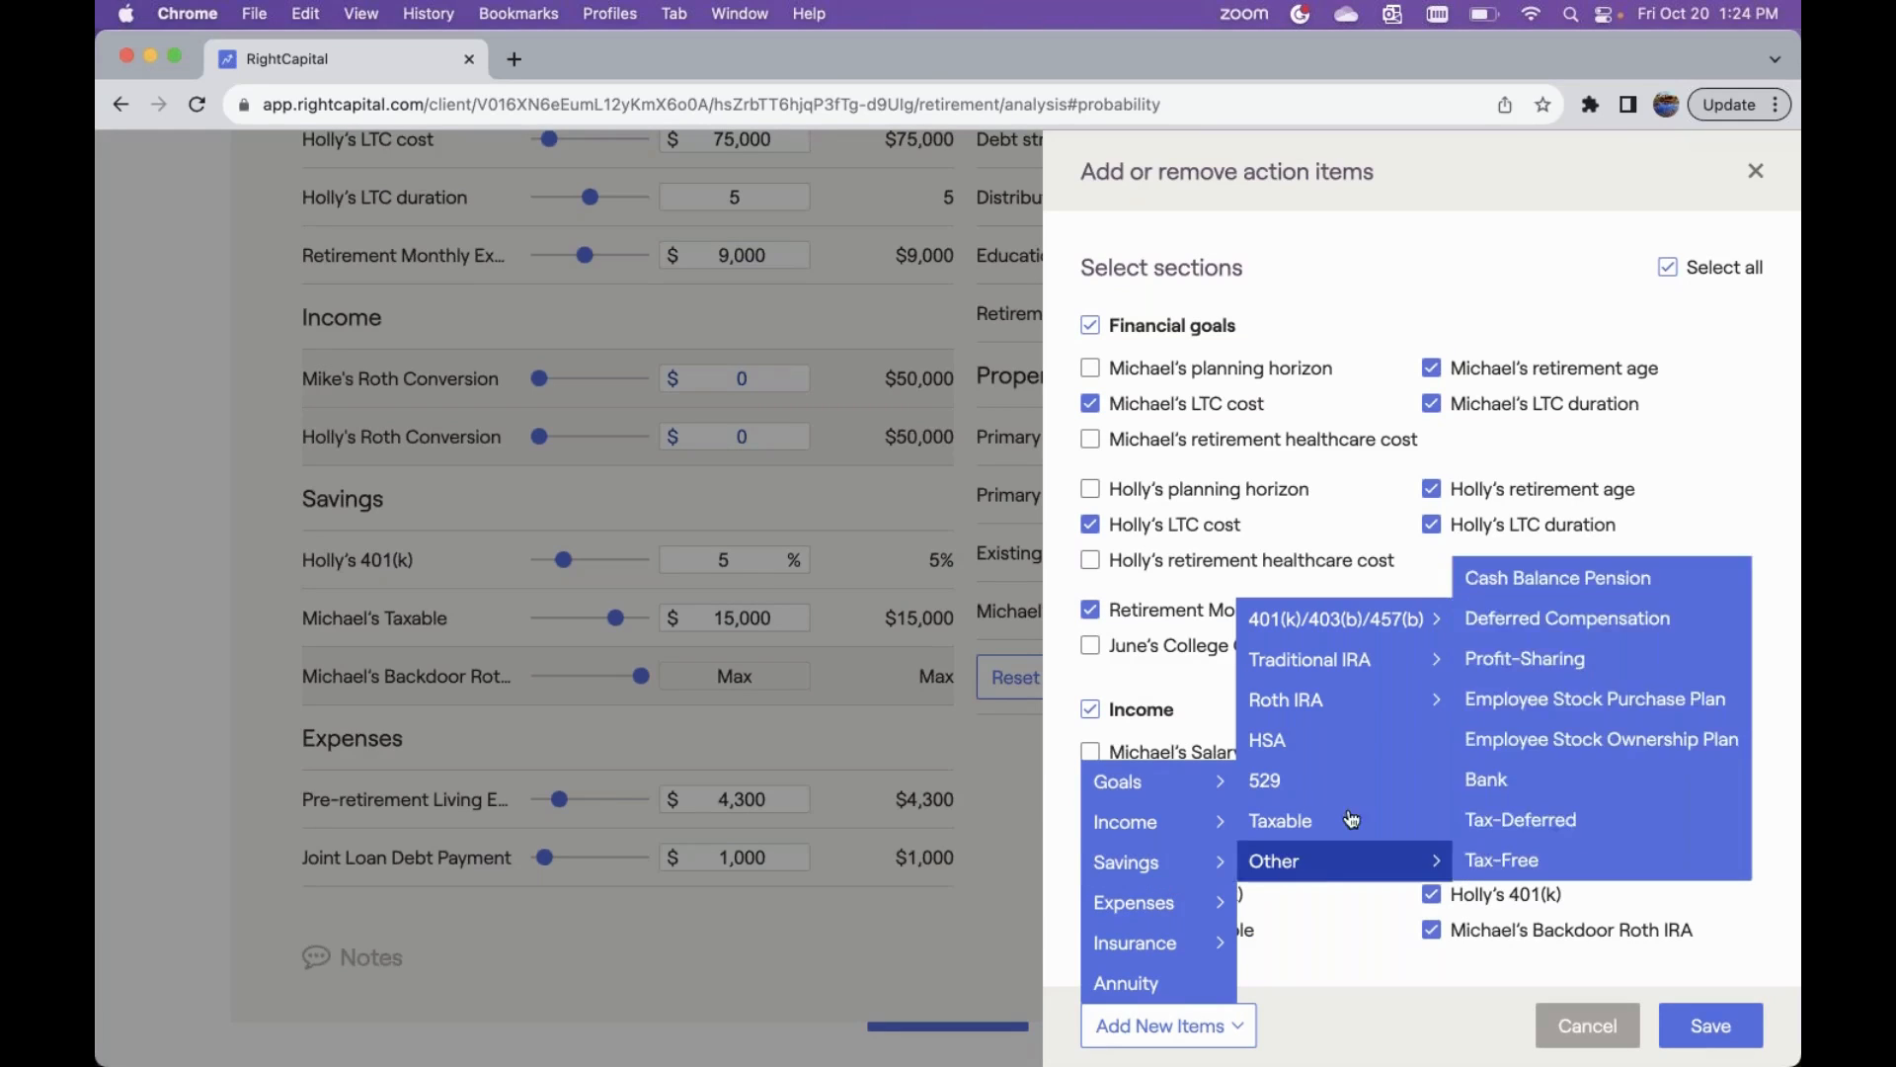
pyautogui.moveTo(1352, 633)
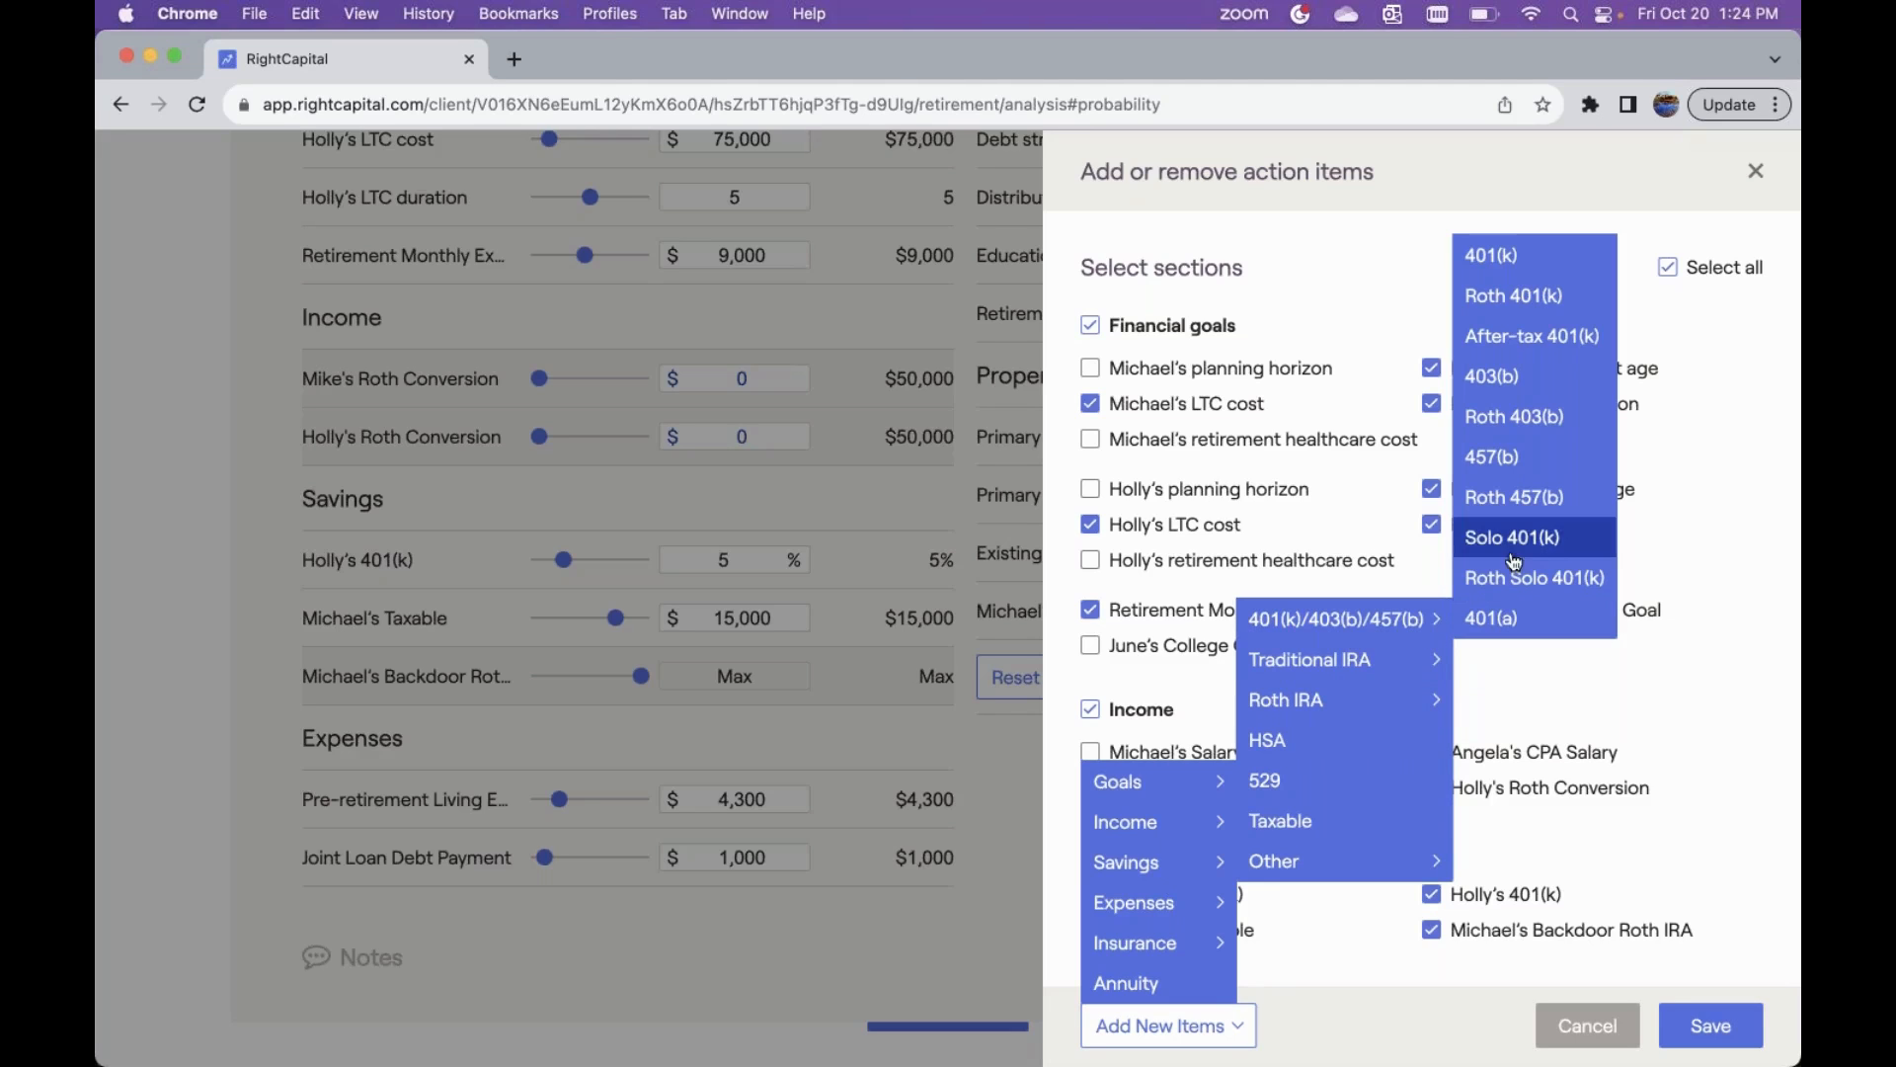
pyautogui.click(1533, 336)
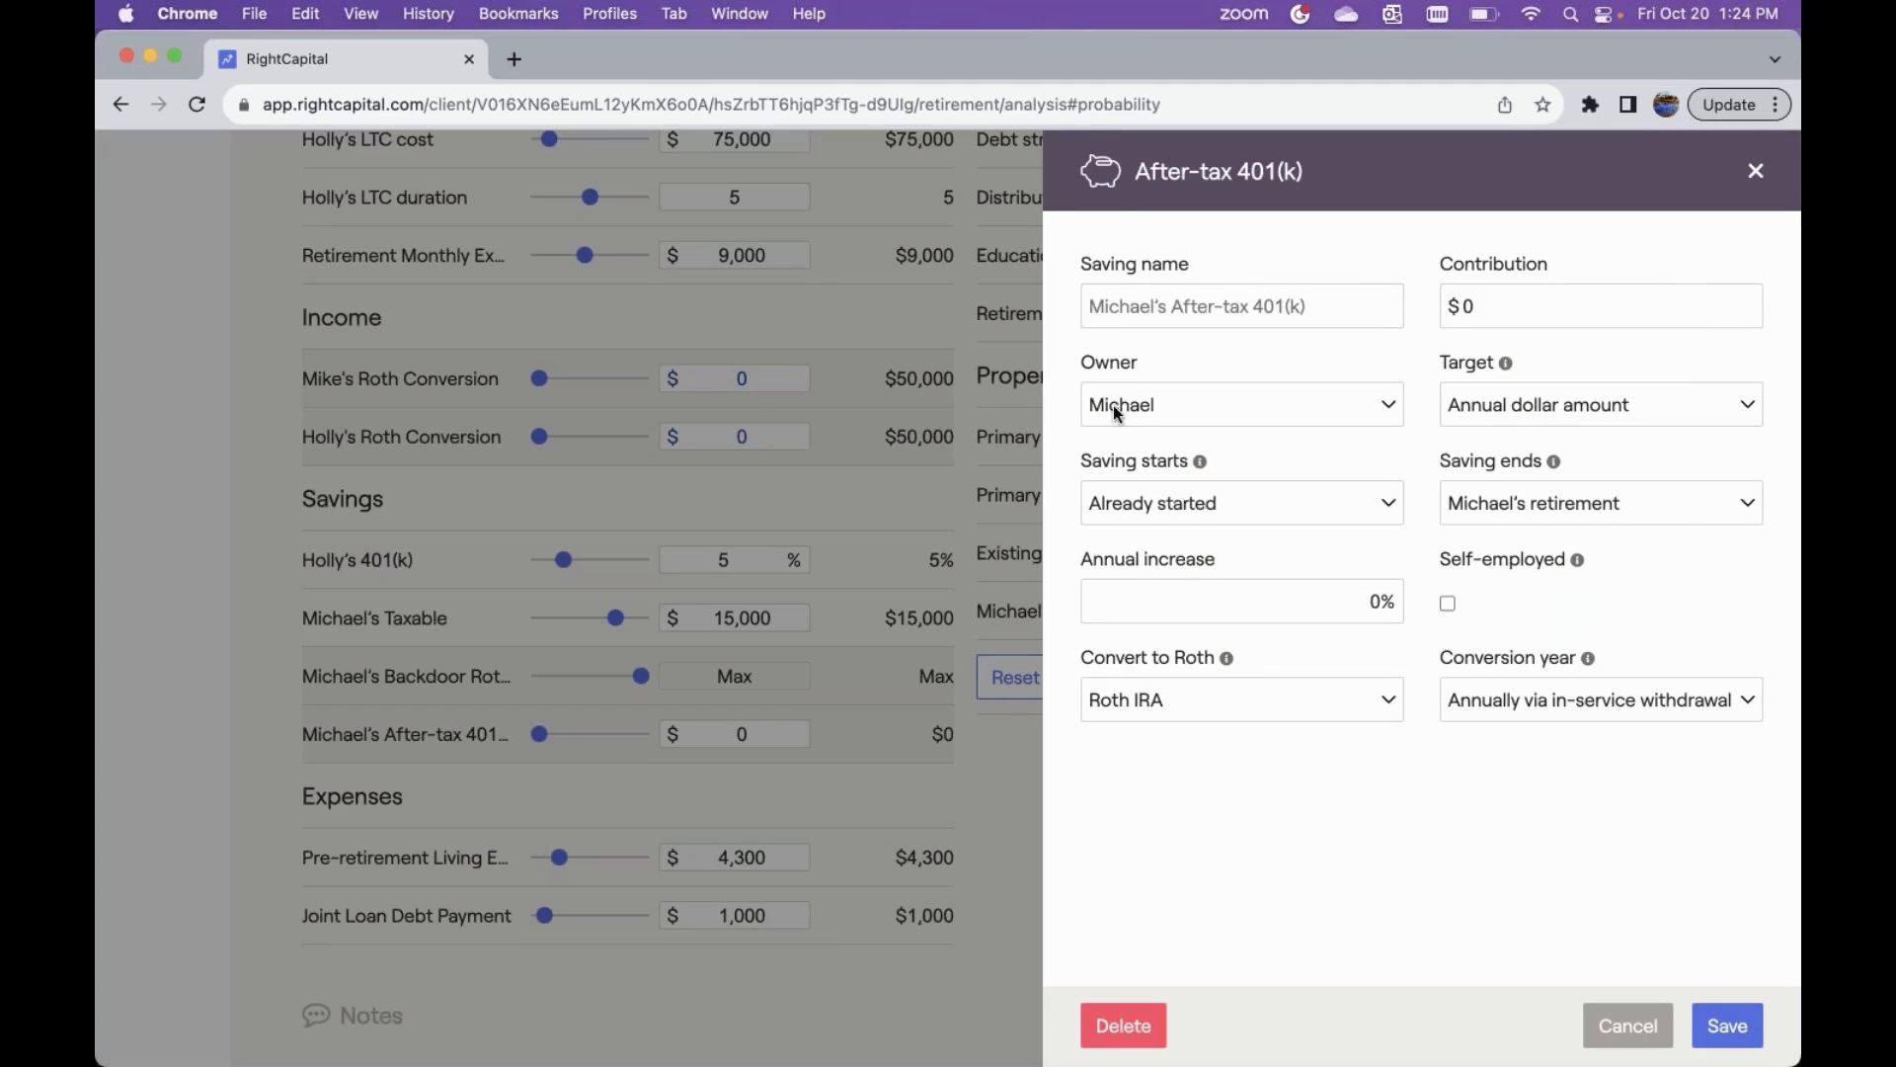
# - Assign the After-tax 401(k) to the spouse and set its contribution to $4,000, keeping the annual dollar amount target
pyautogui.click(1096, 410)
pyautogui.click(1101, 424)
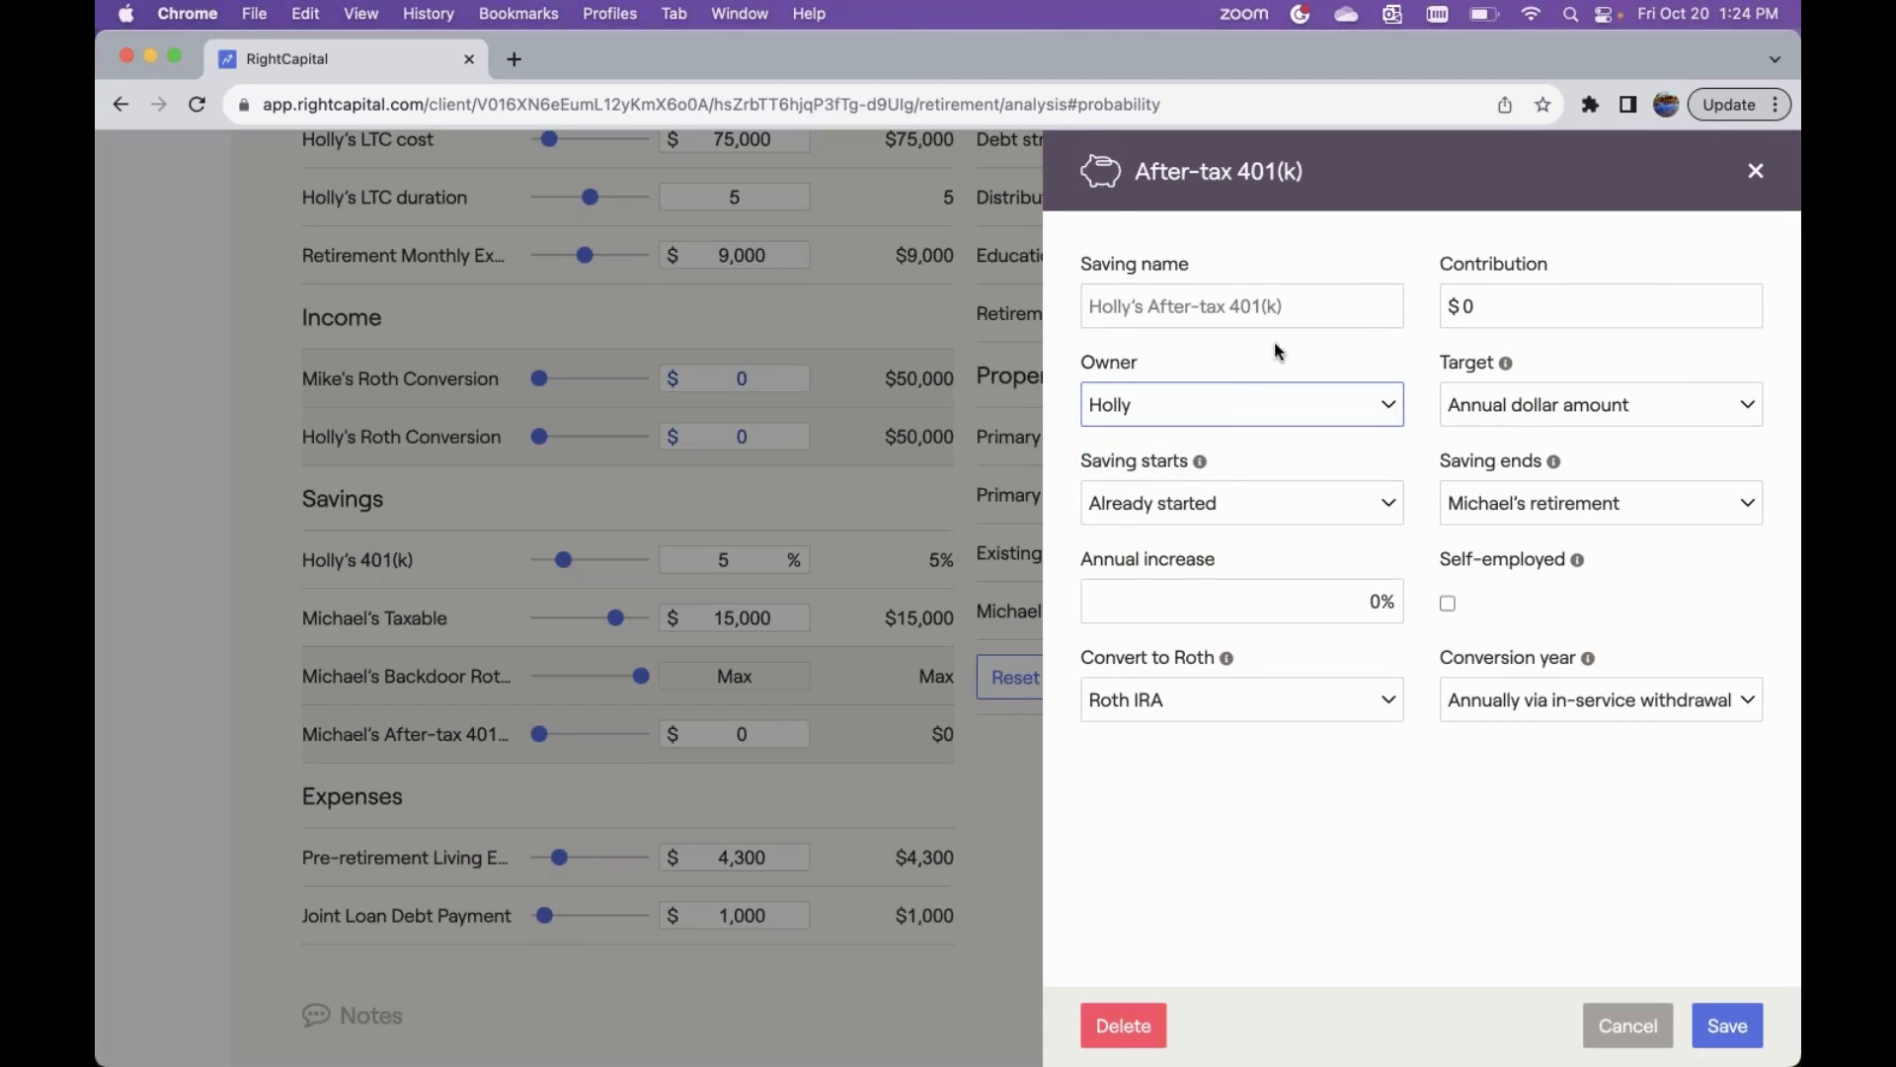
pyautogui.click(1499, 323)
pyautogui.click(1504, 312)
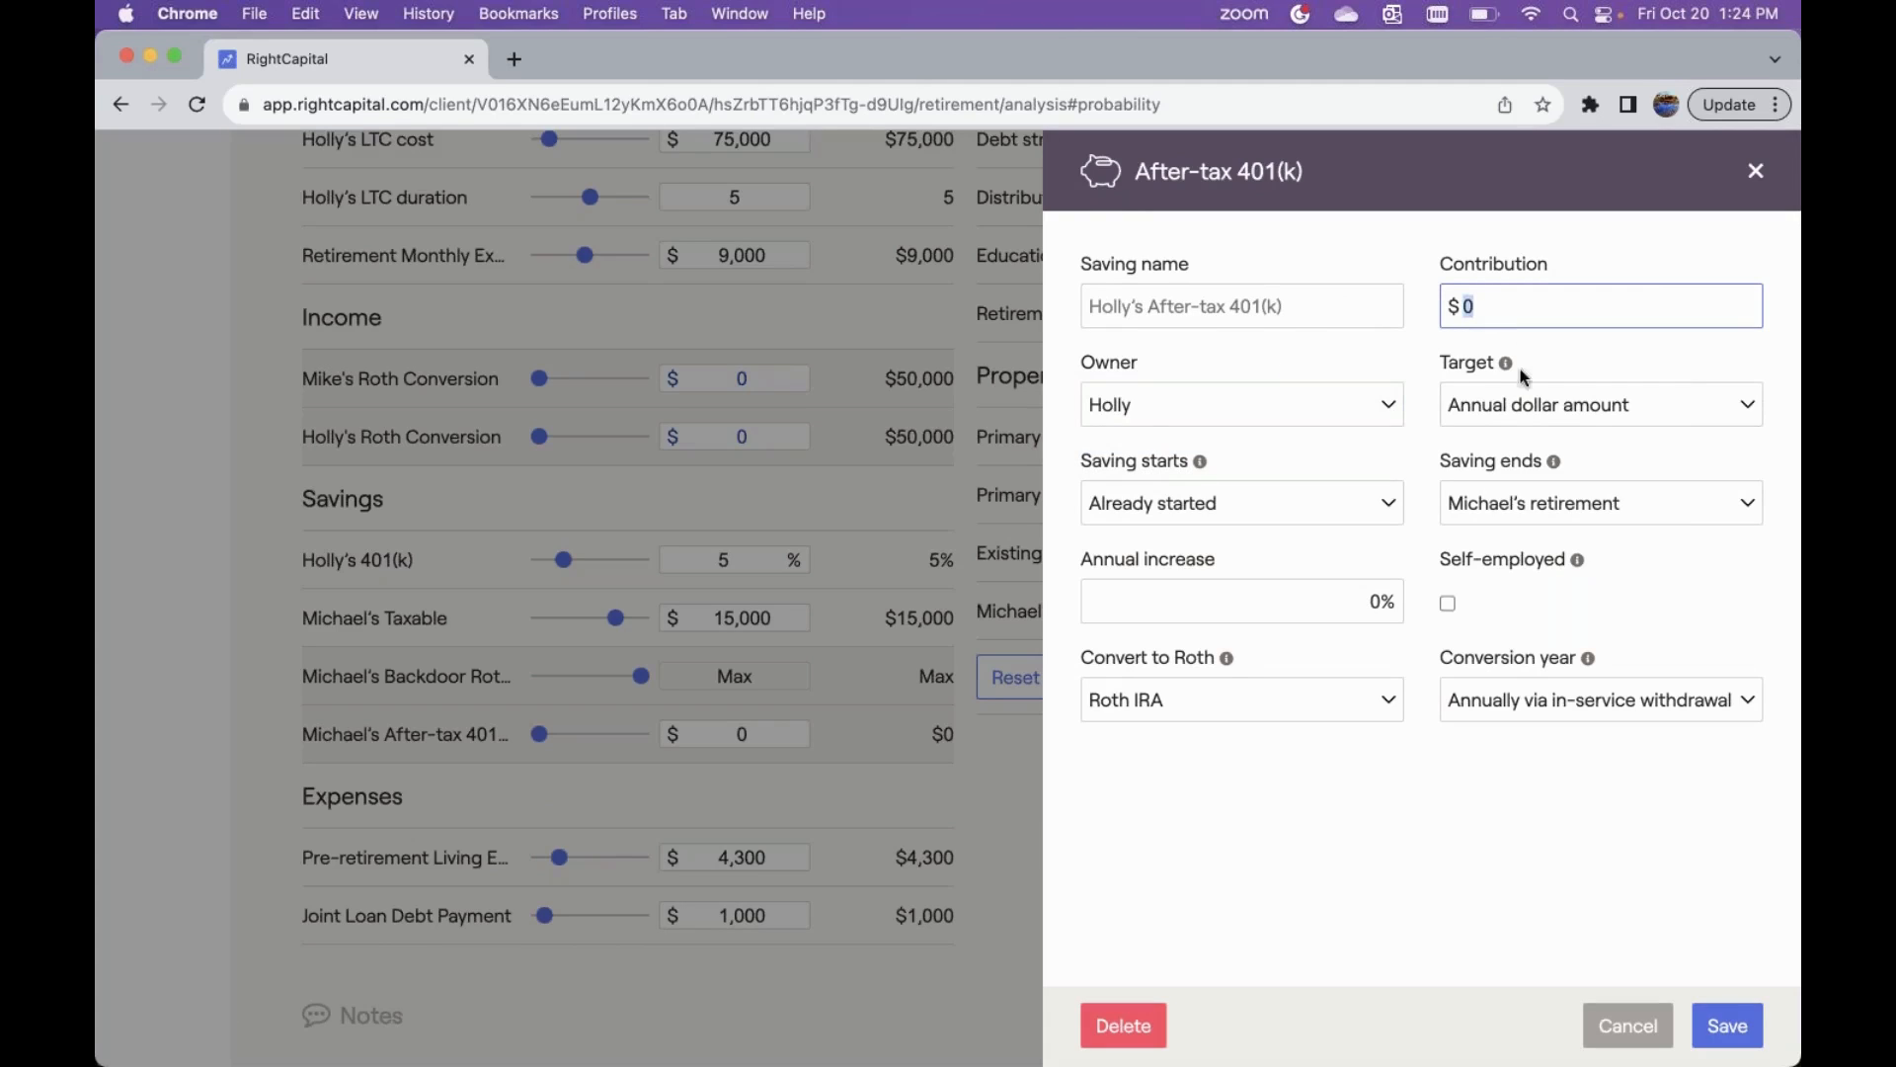
pyautogui.click(1534, 403)
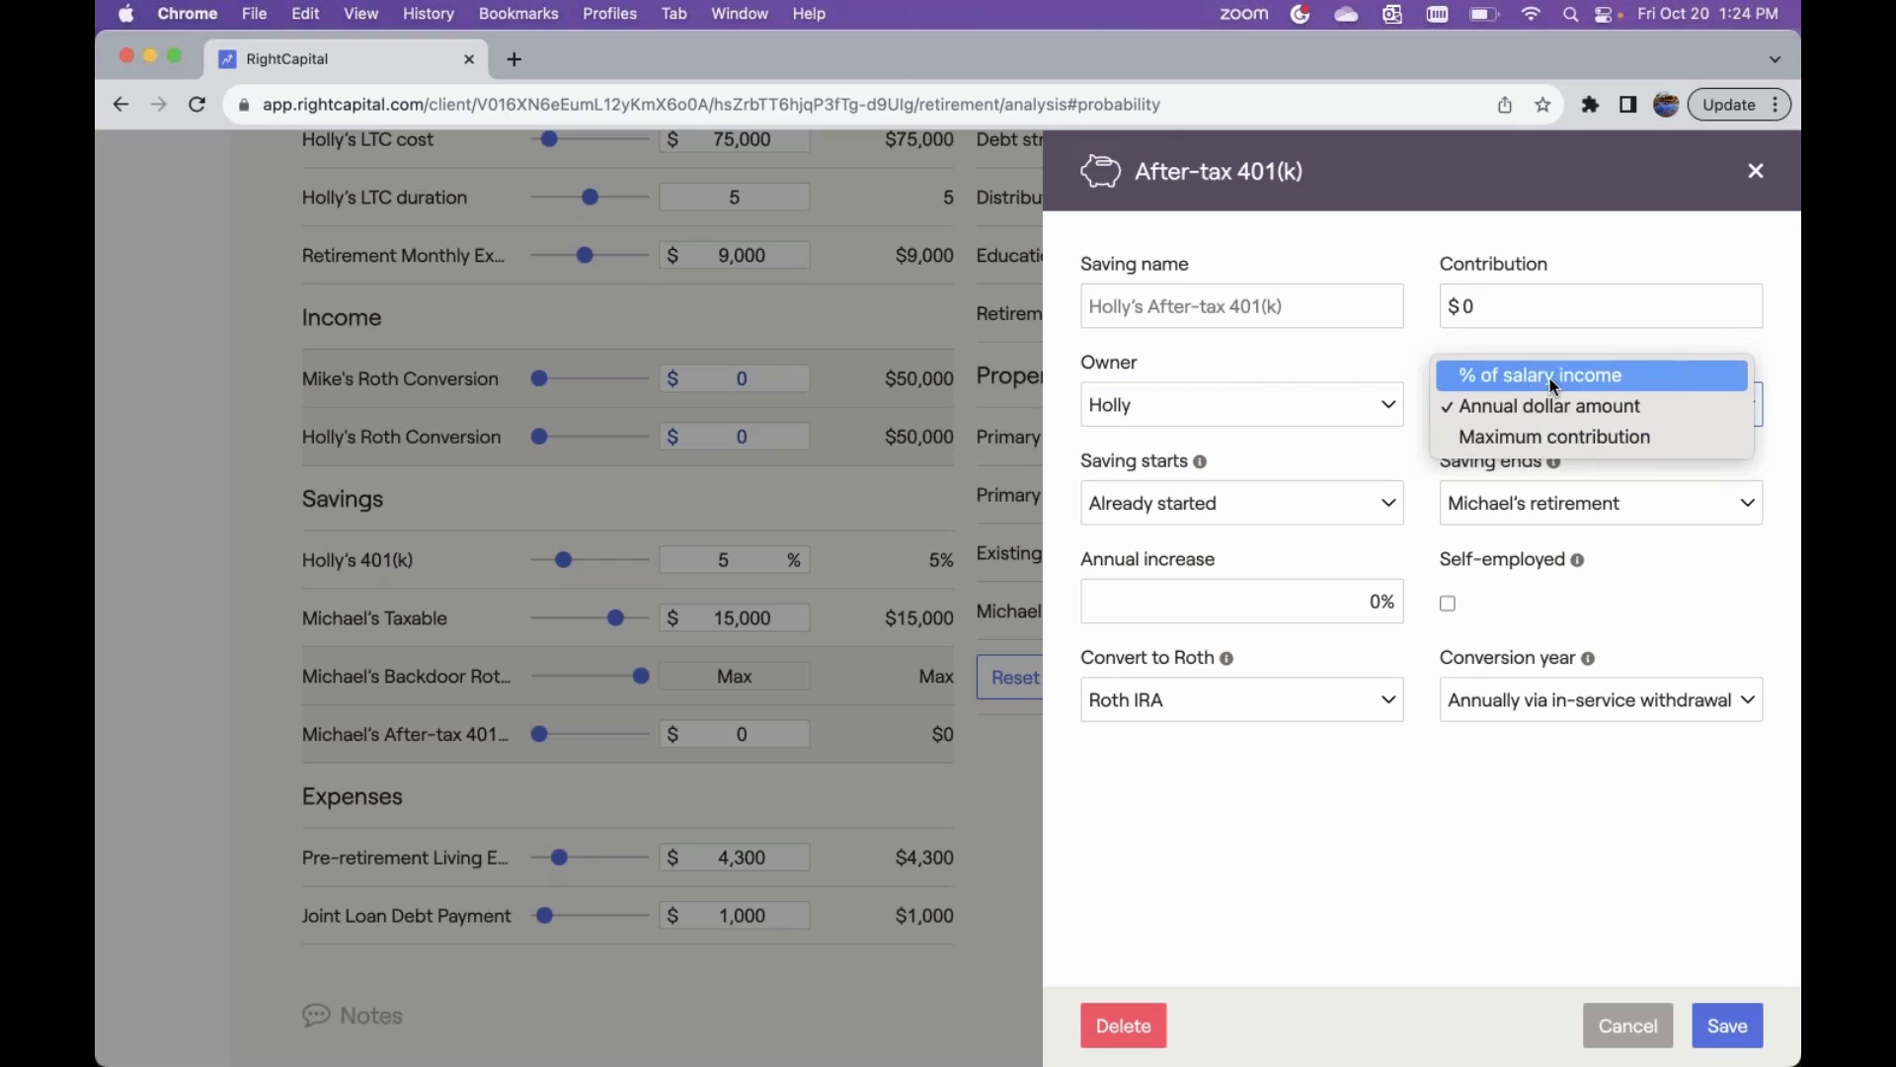
pyautogui.click(1507, 408)
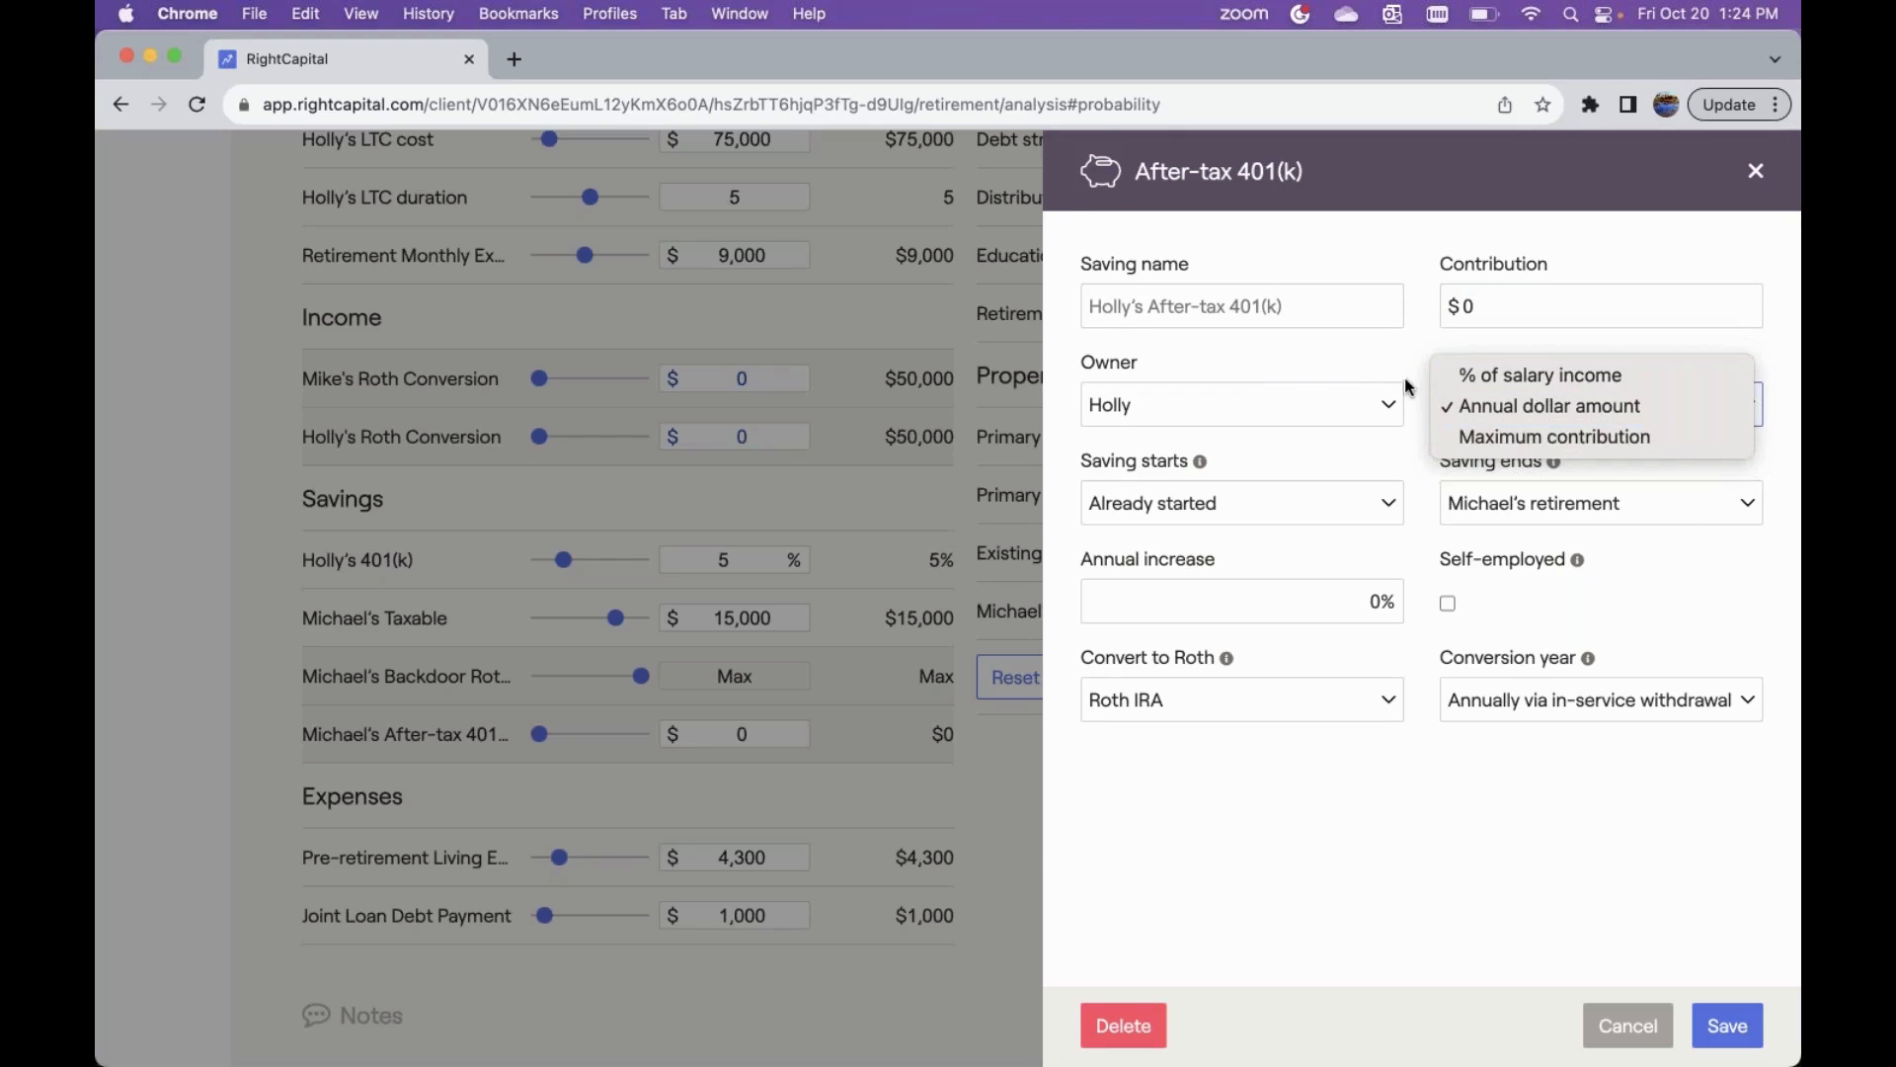
pyautogui.click(1509, 309)
pyautogui.press('BackSpace')
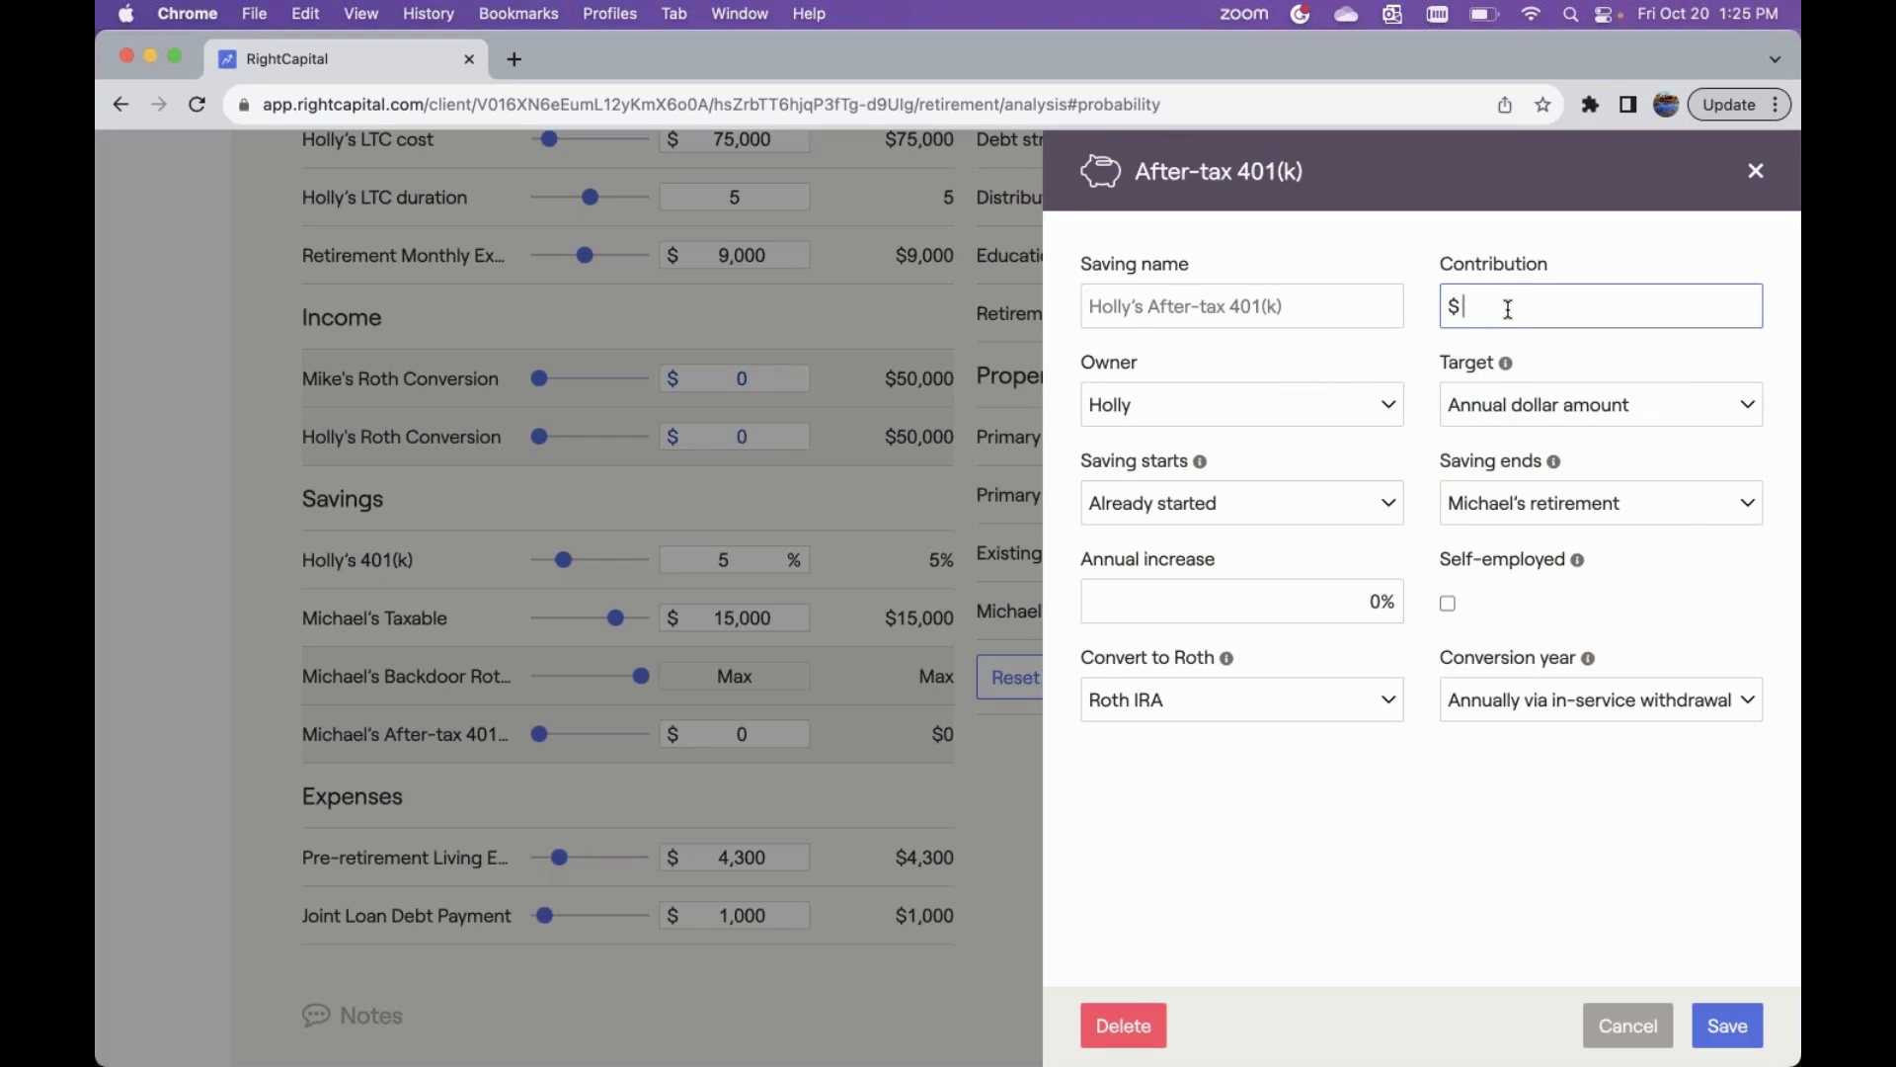
pyautogui.write('4000')
# - End the After-tax 401(k) saving at the spouse's retirement and keep Roth IRA as the conversion destination
pyautogui.click(1550, 502)
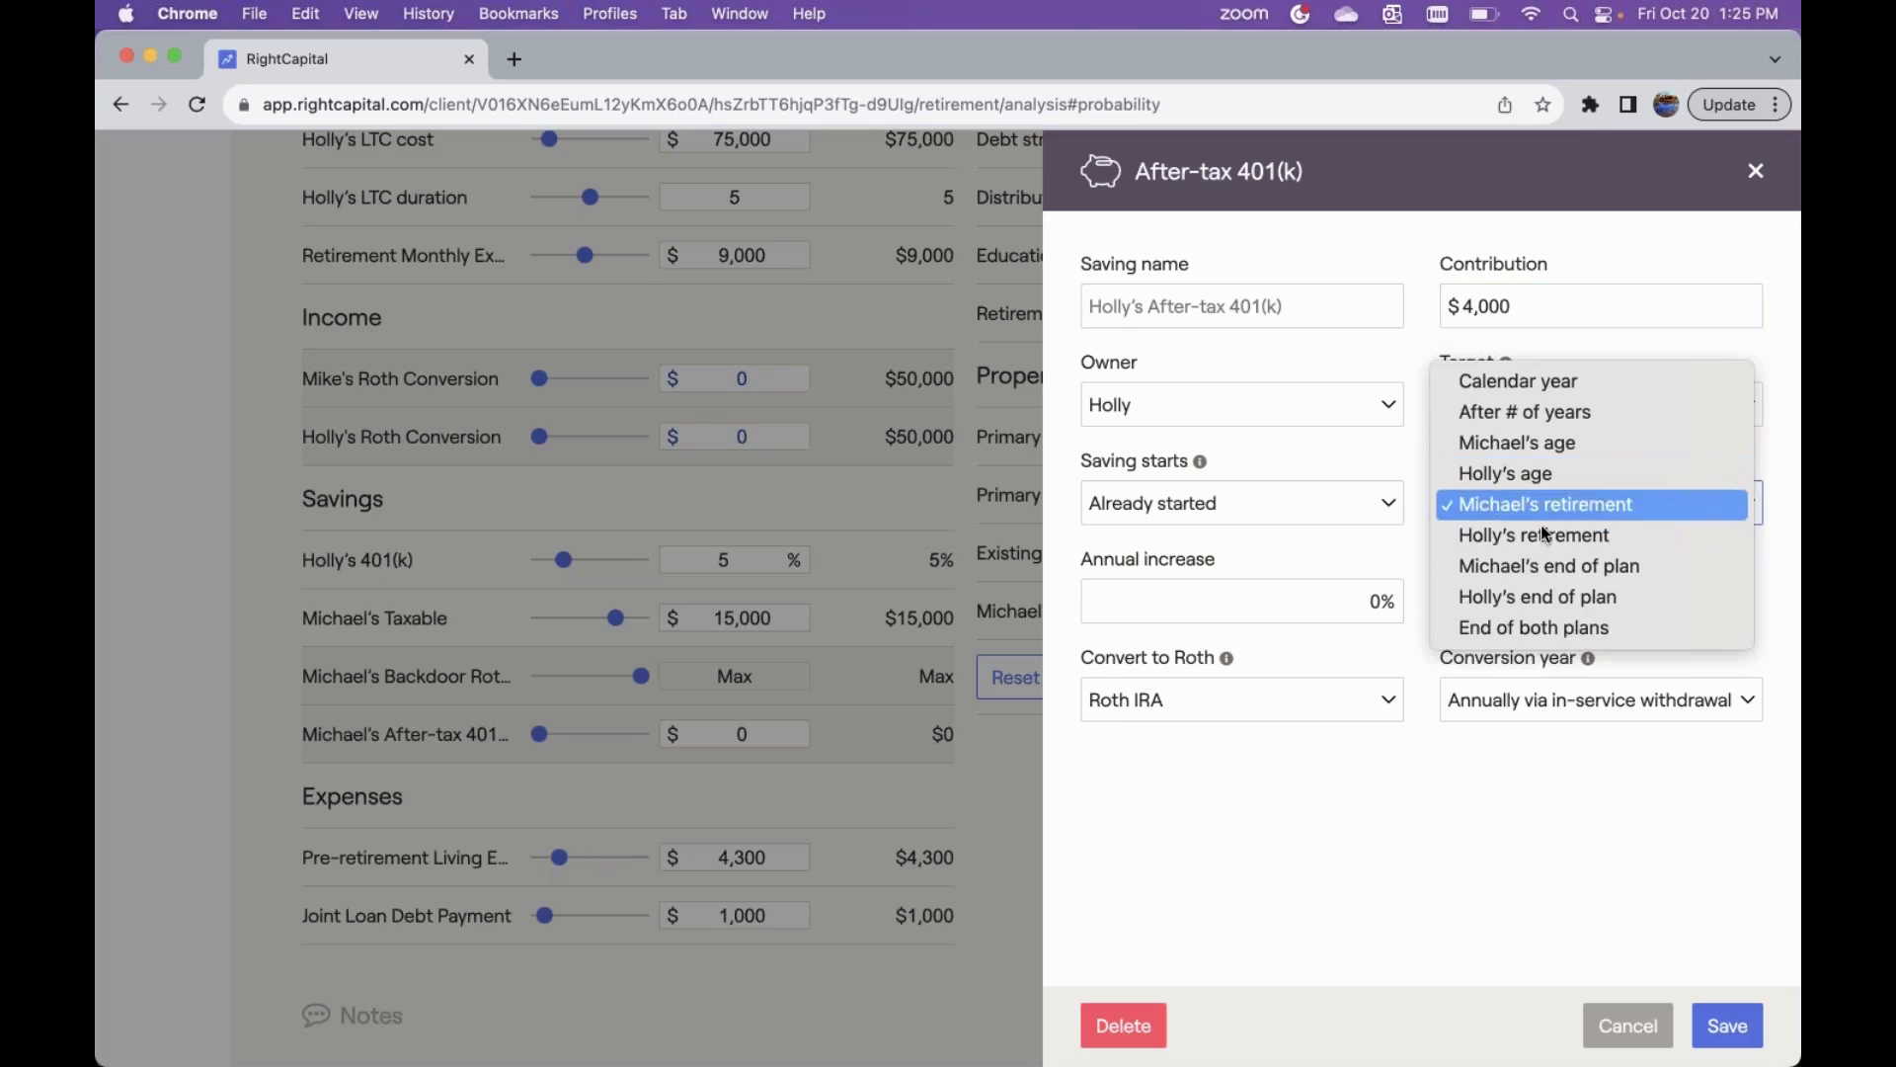
pyautogui.click(1542, 534)
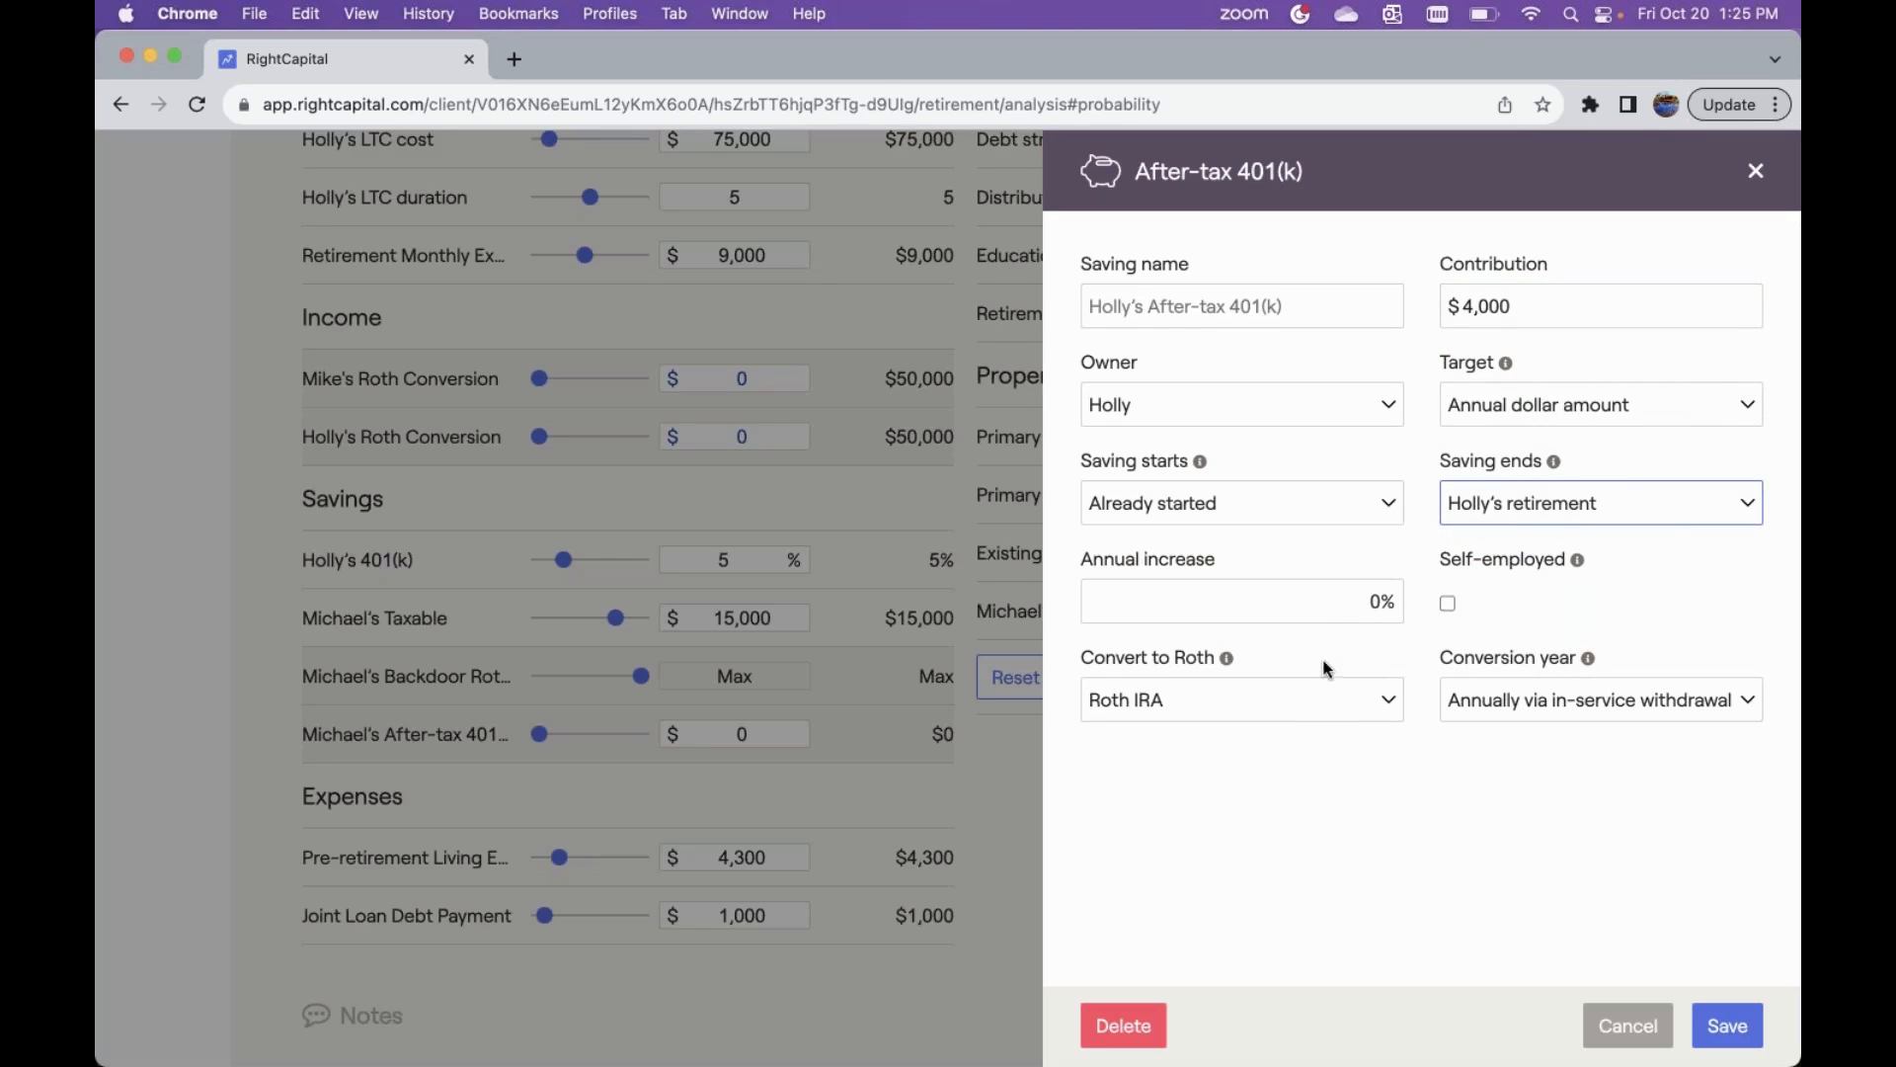
pyautogui.click(1280, 711)
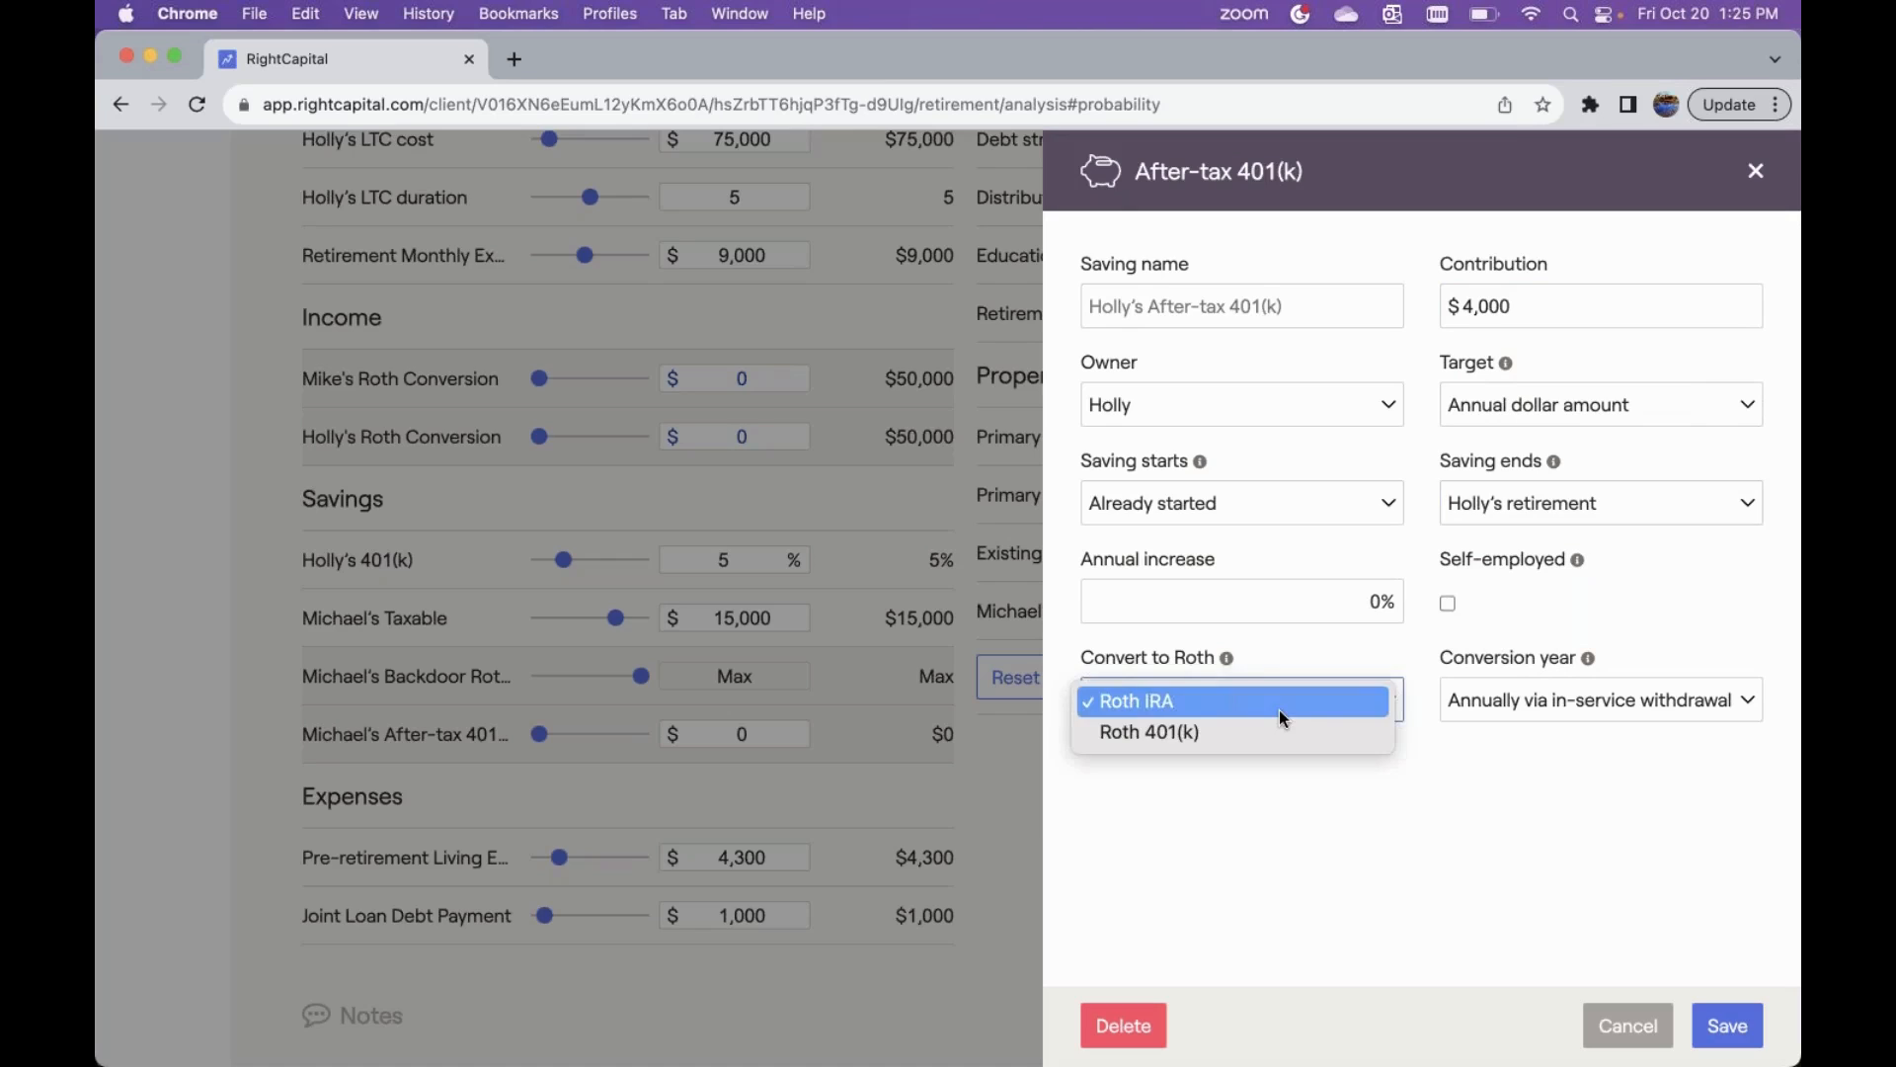
pyautogui.click(1349, 702)
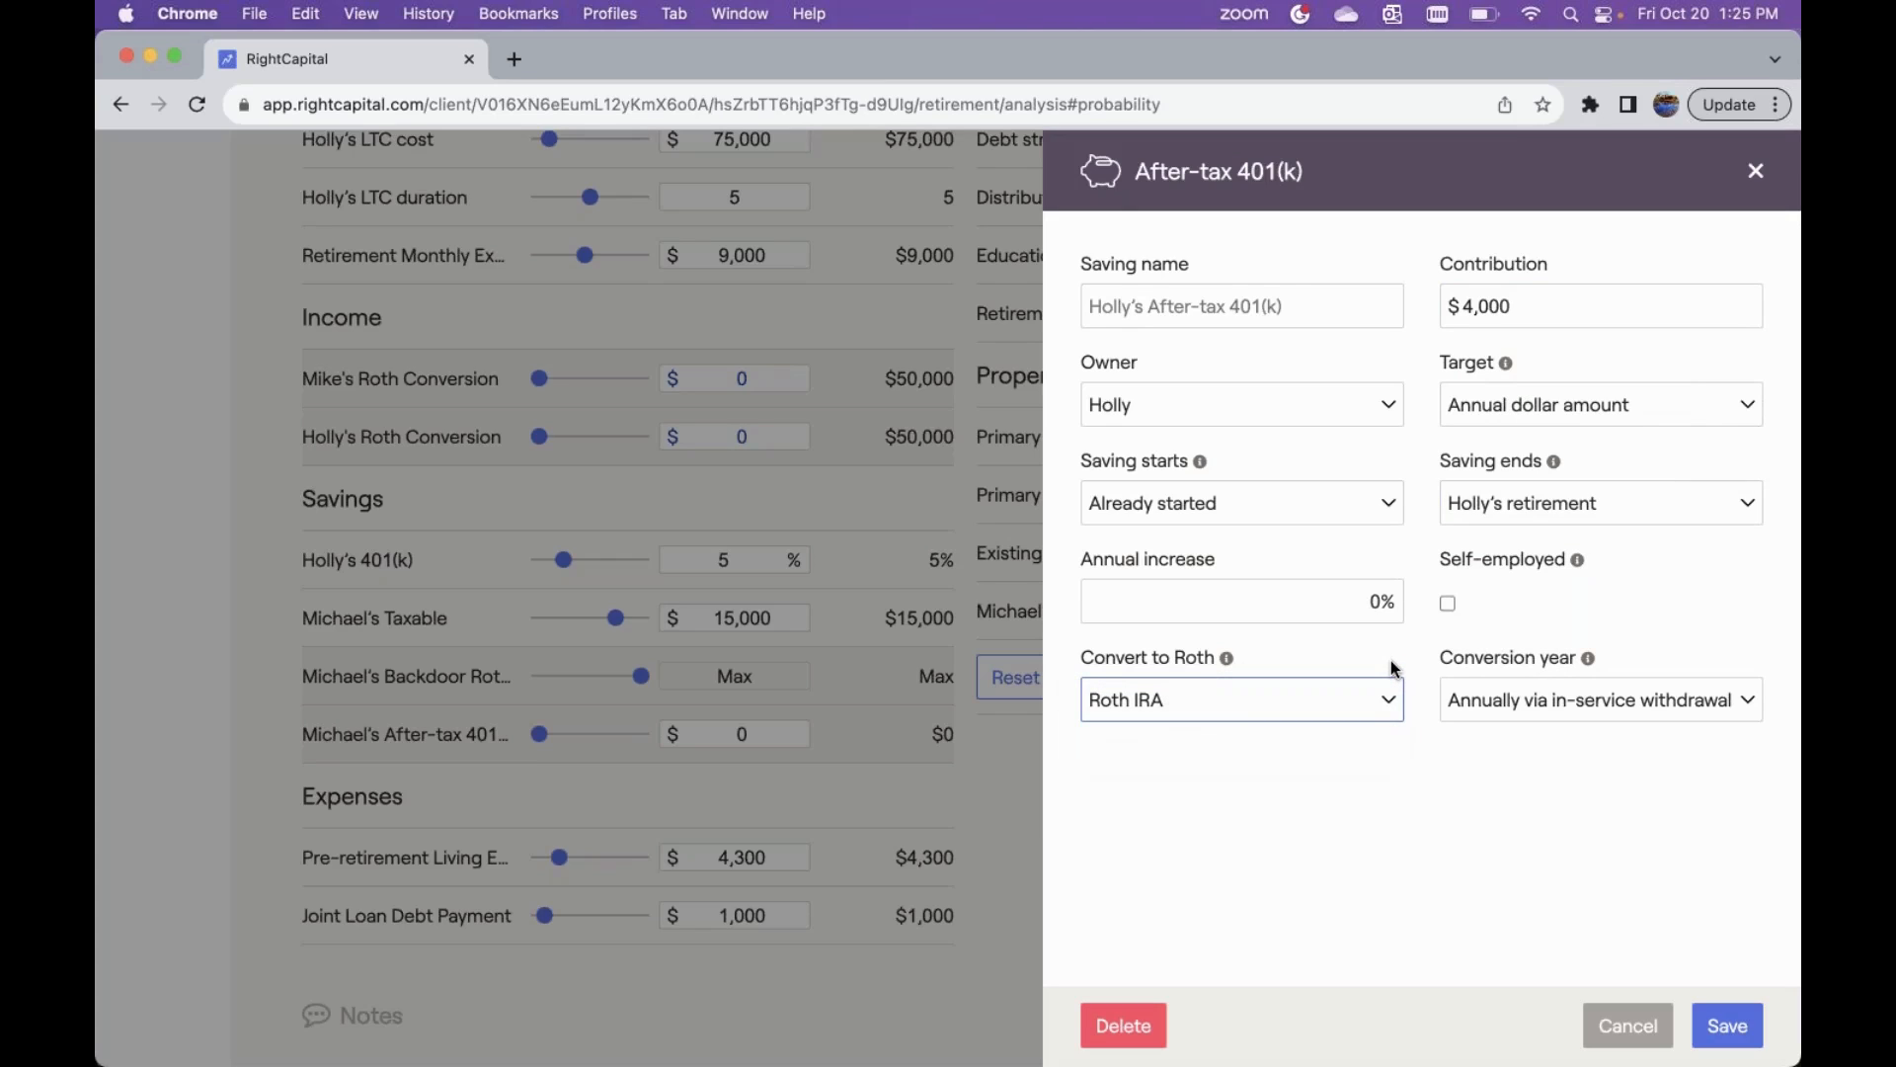
# - Try Calendar year as the After-tax 401(k)'s conversion year, and return it to Annually via in-service withdrawal
pyautogui.click(1555, 706)
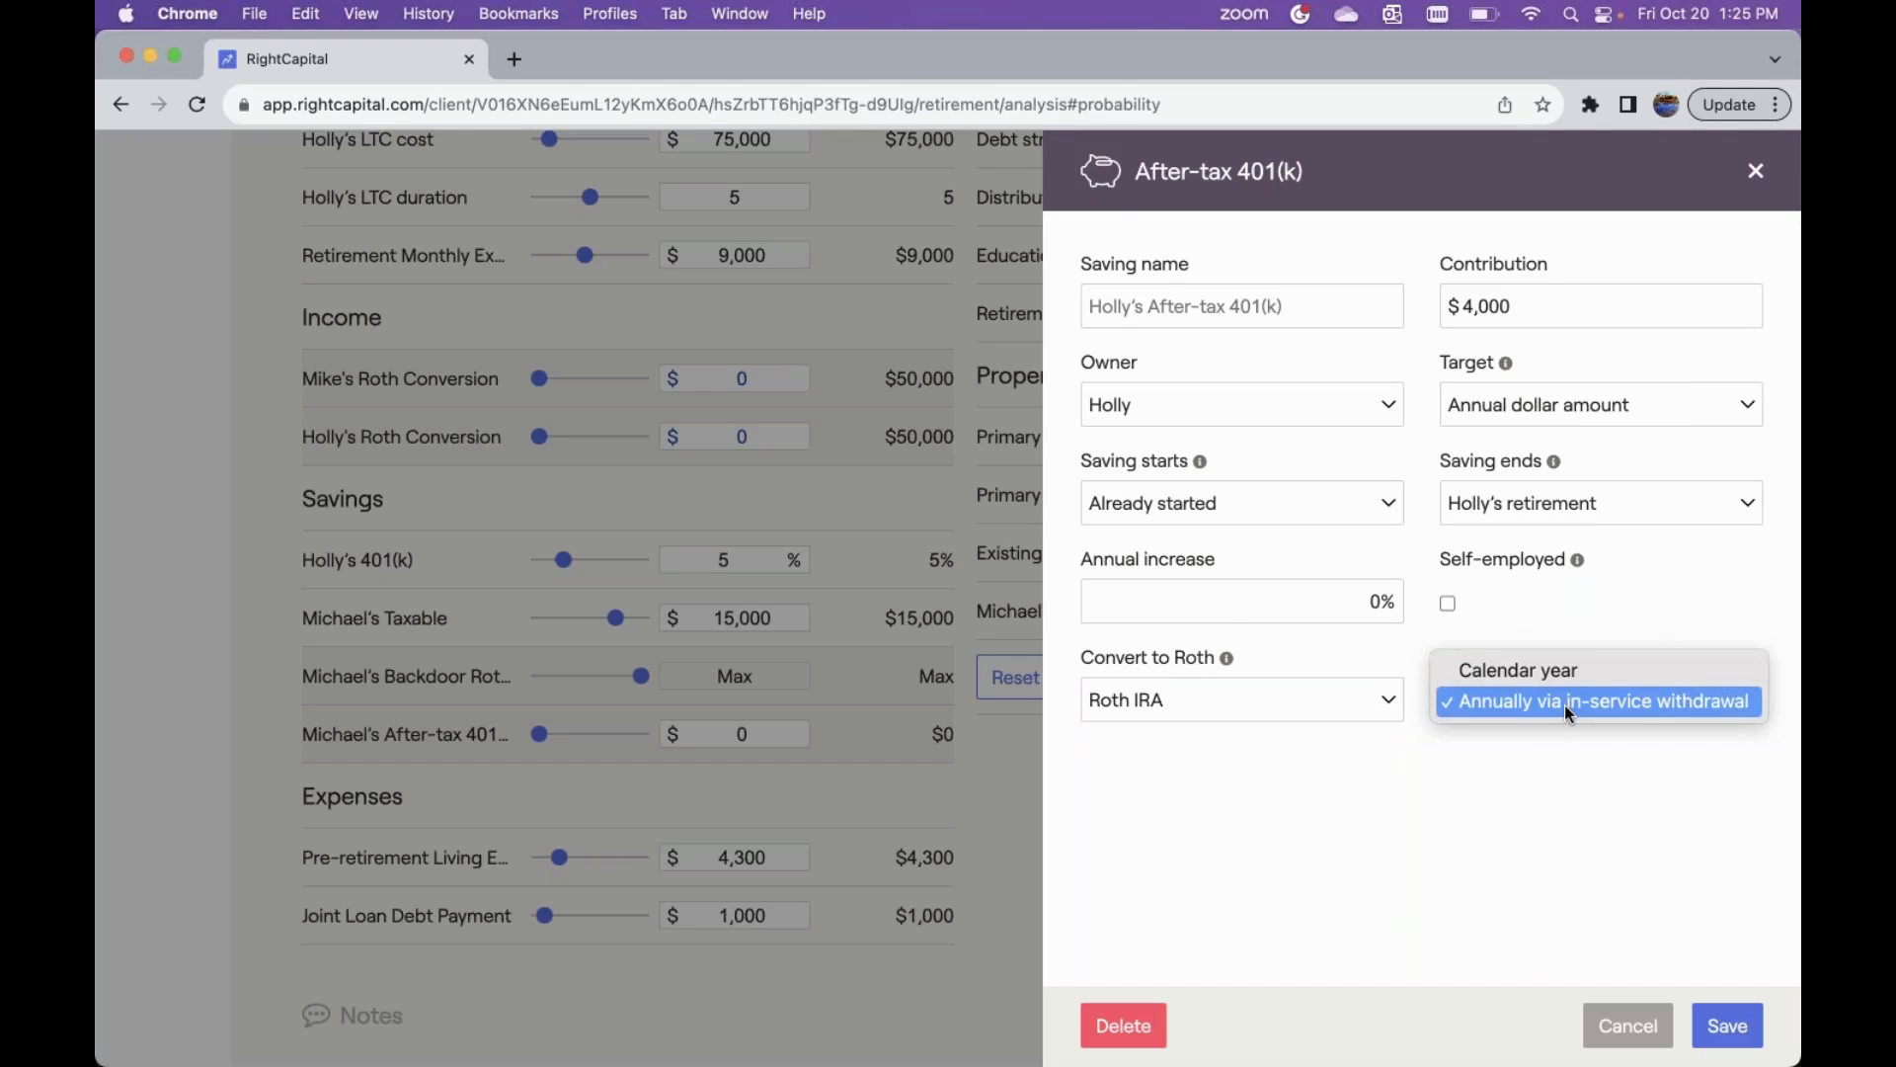
pyautogui.click(1586, 673)
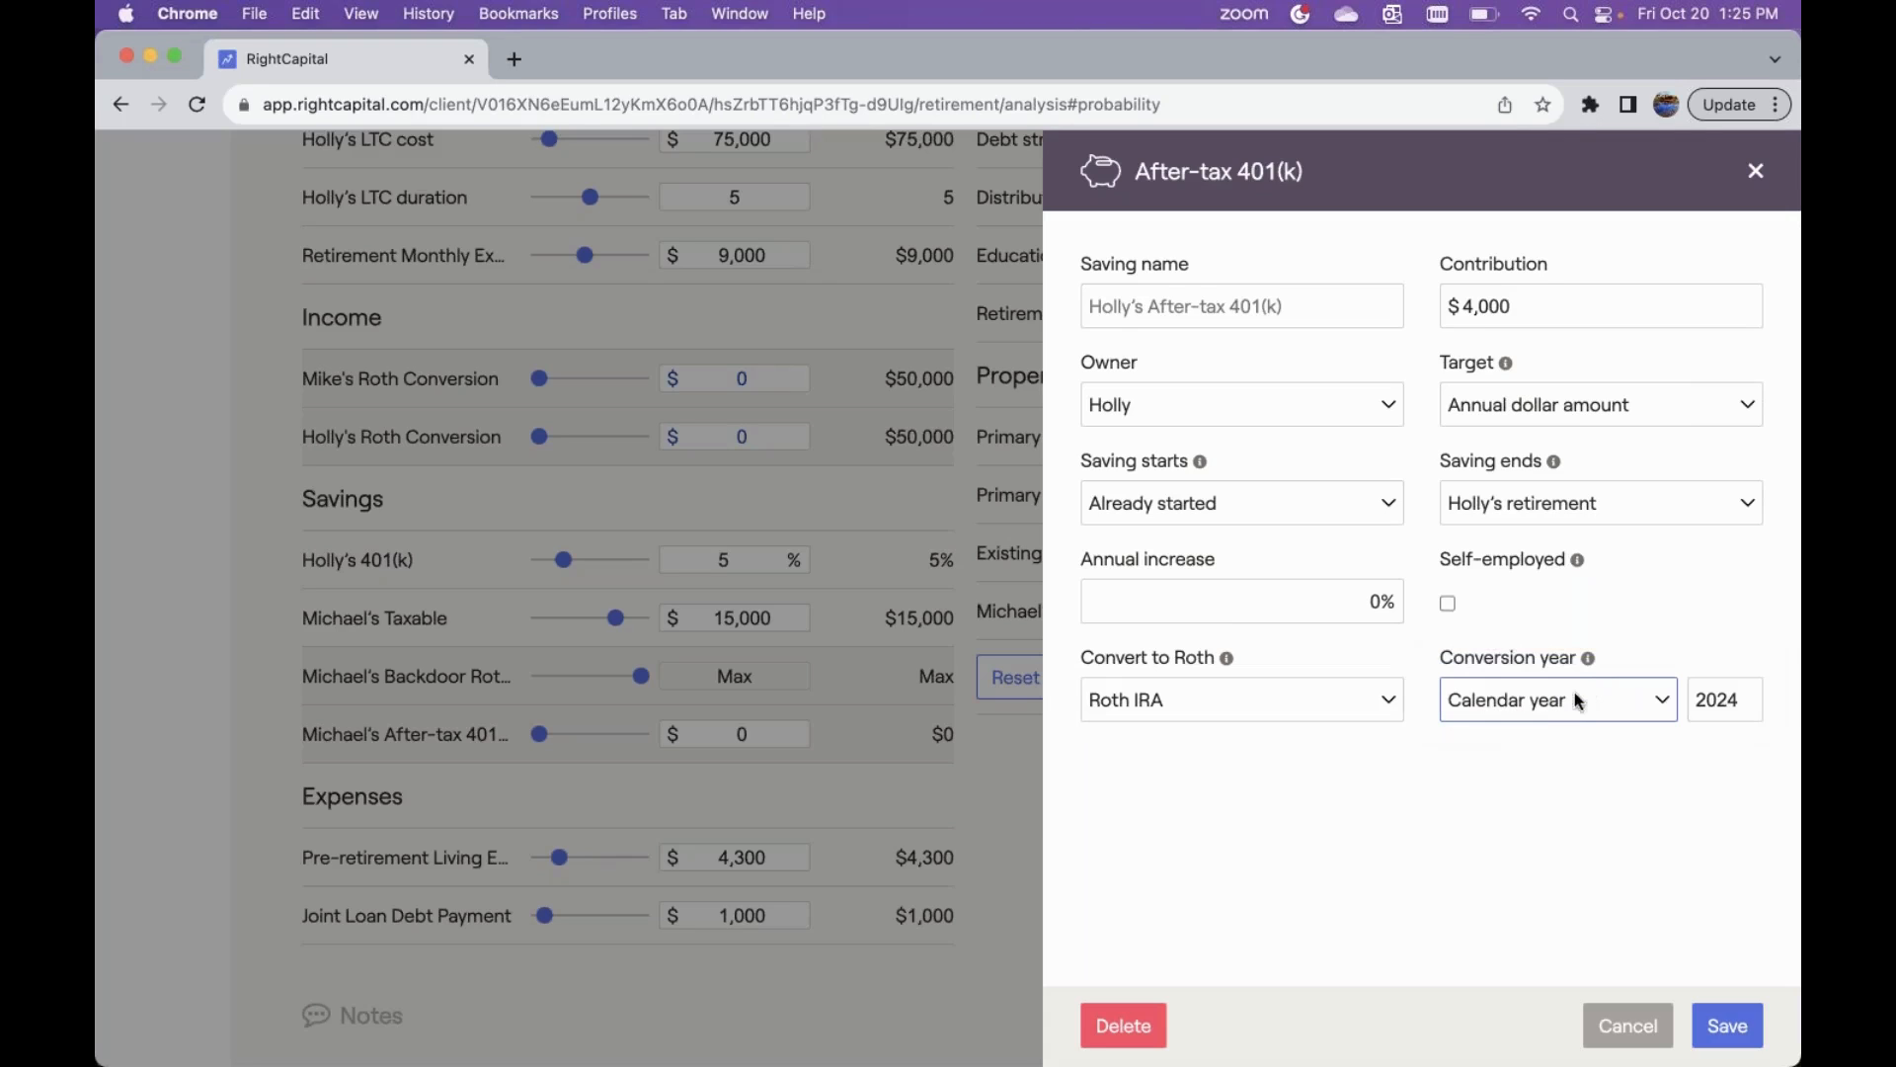
pyautogui.click(1626, 709)
pyautogui.click(1621, 732)
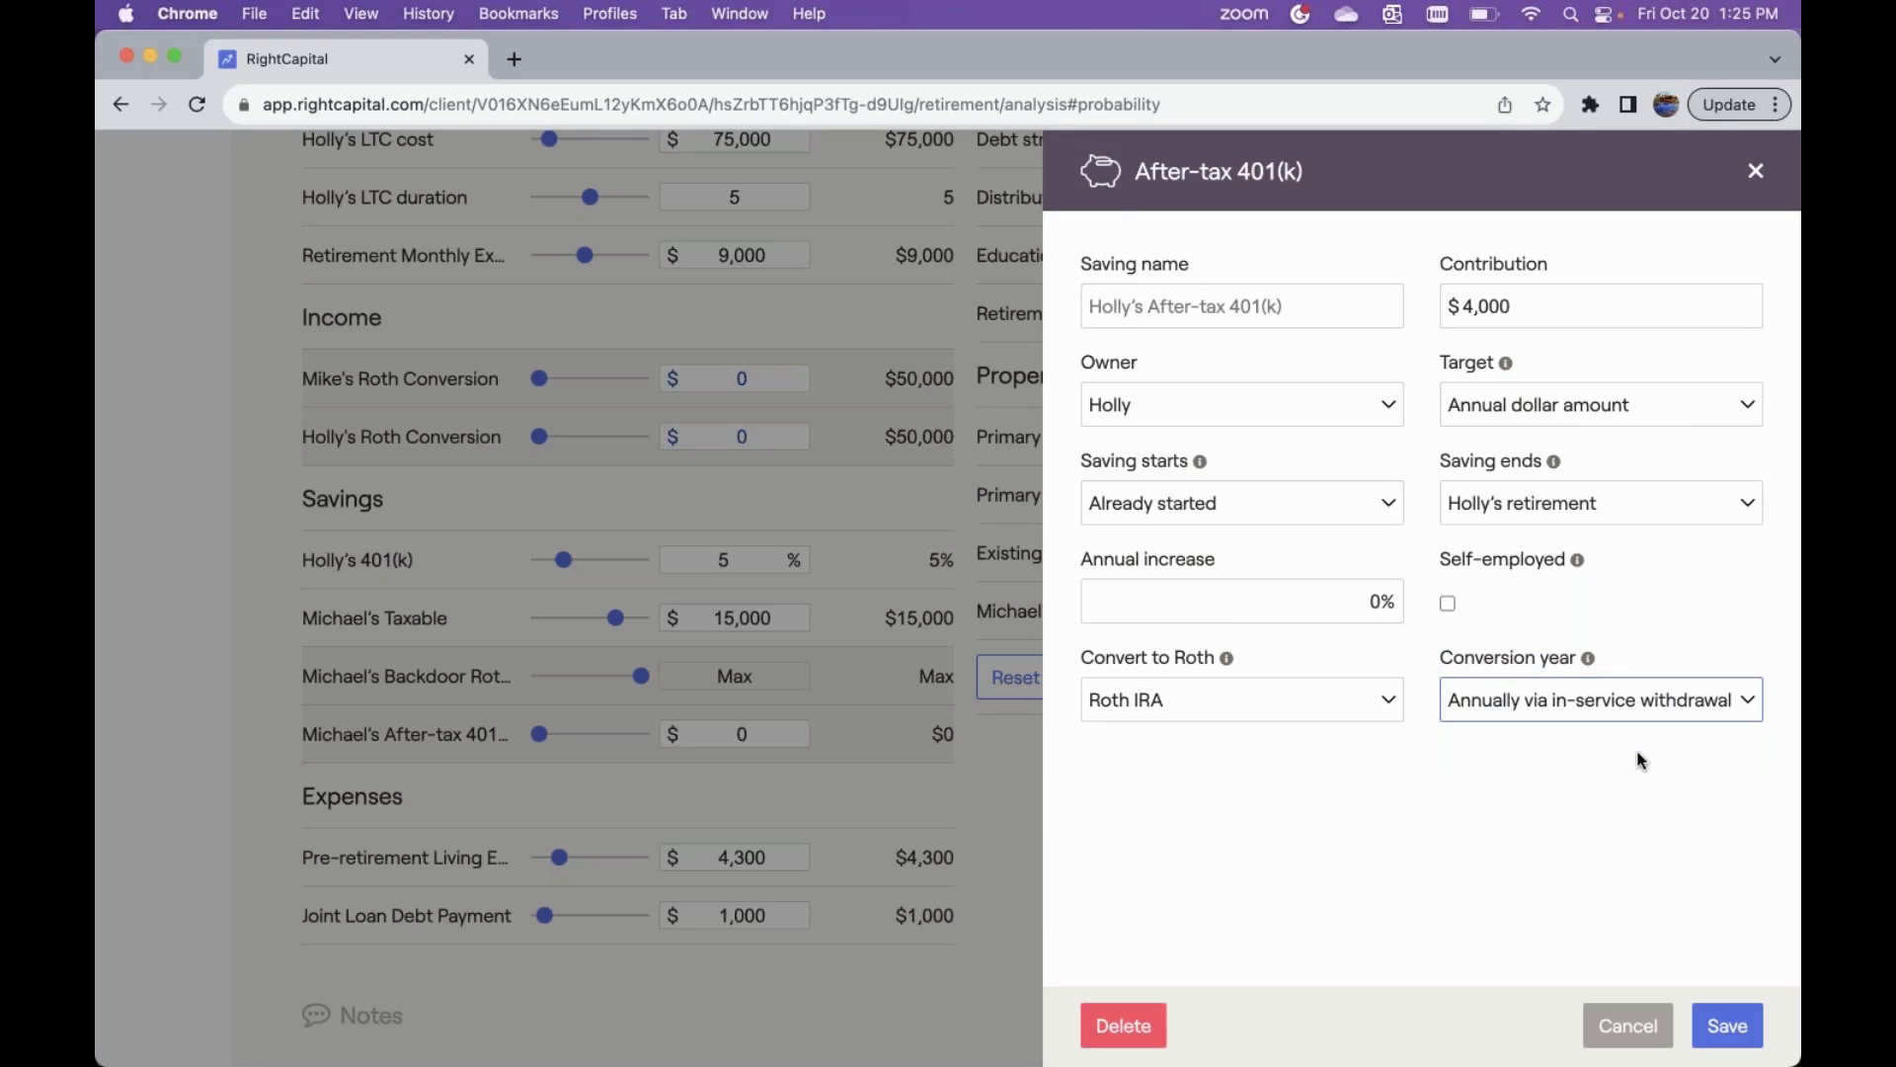
# - Save the After-tax 401(k) saving and compare the Proposed plan's probability of success with Manual Roth Conversions
pyautogui.click(1728, 1025)
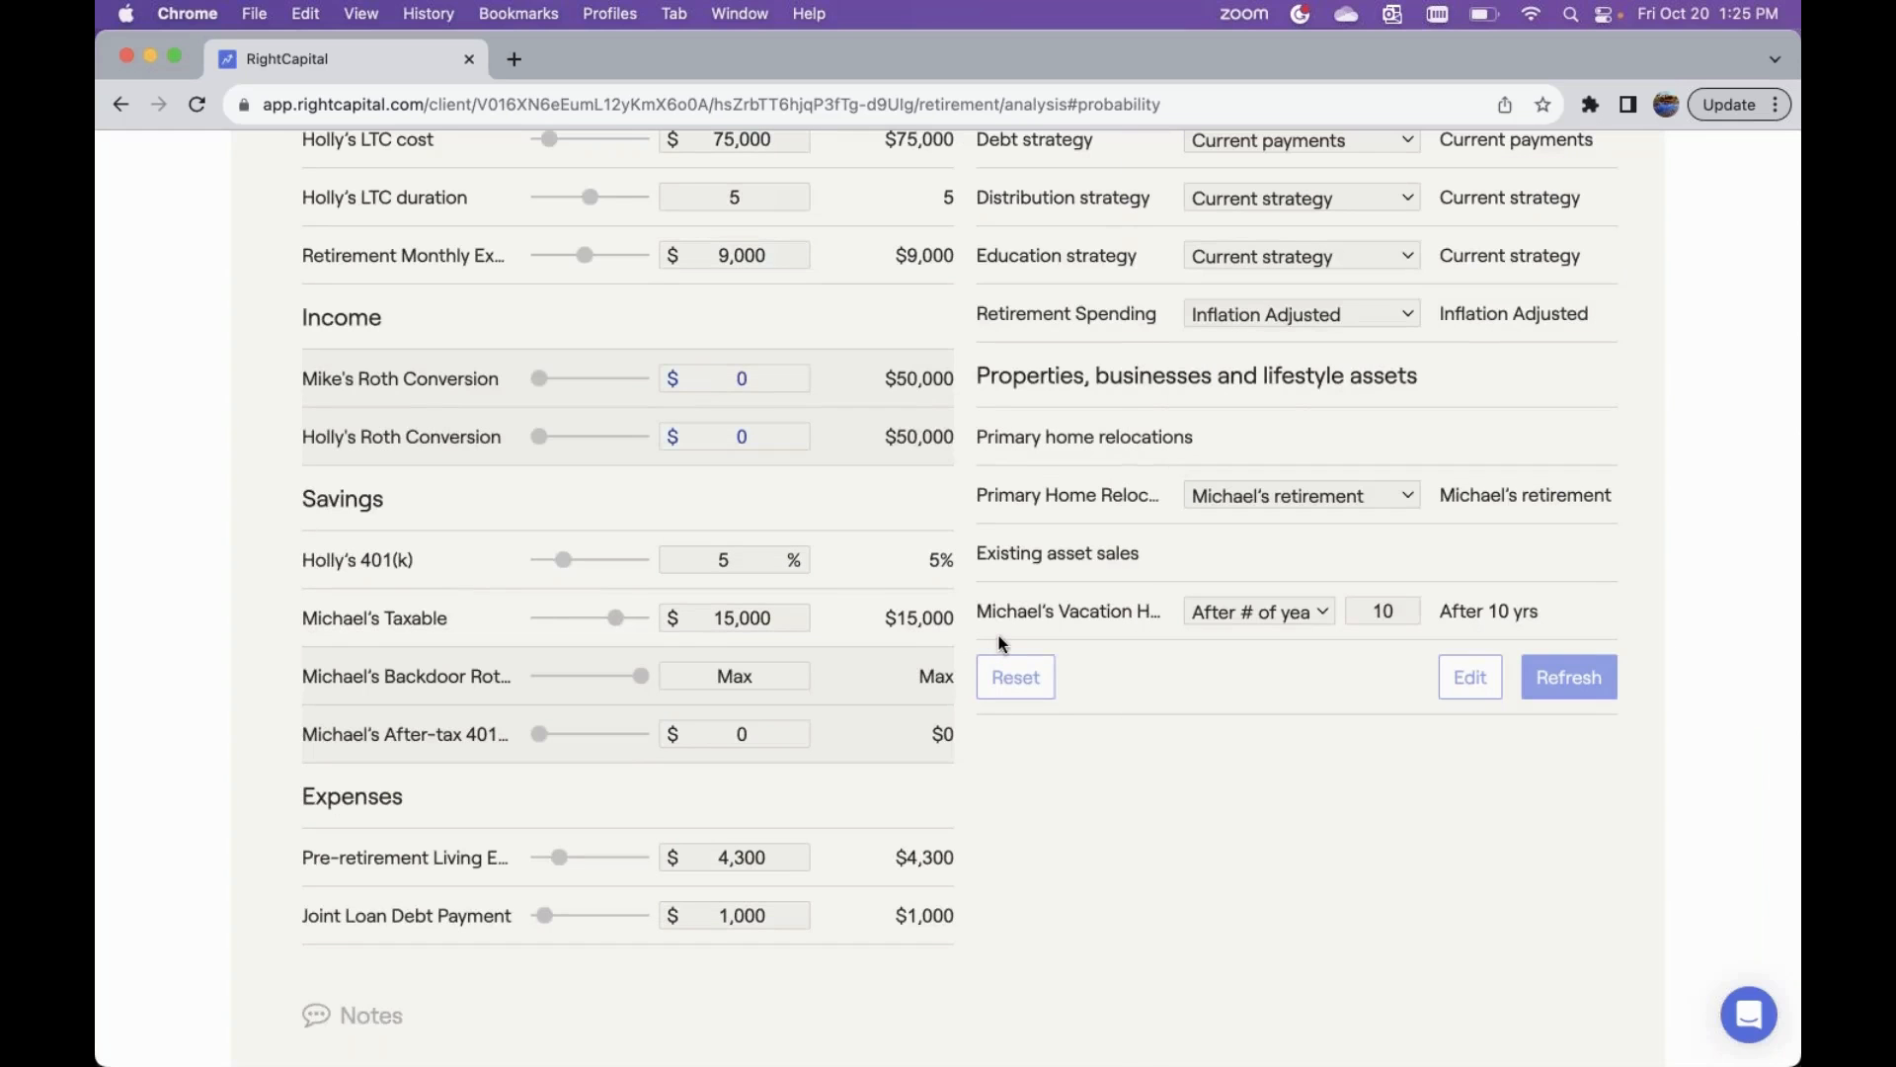
pyautogui.scroll(1, 999, 636)
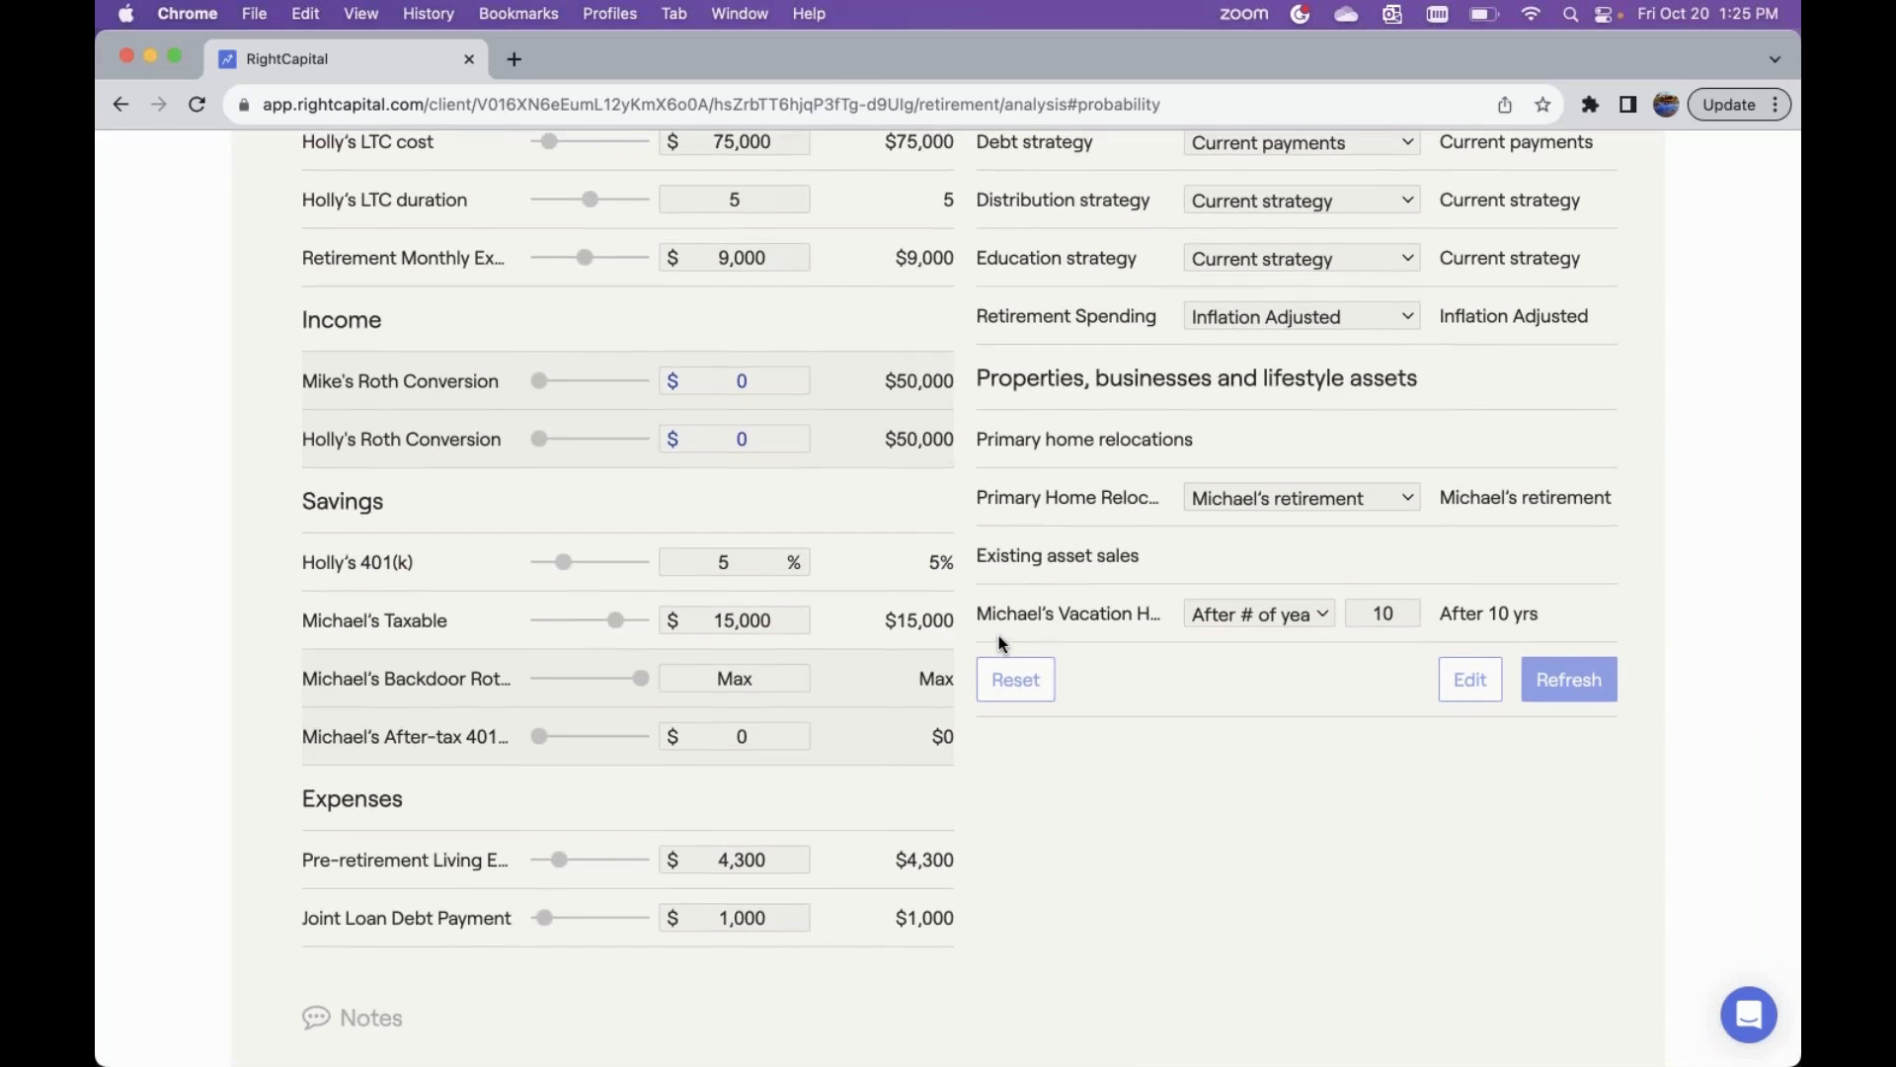
pyautogui.scroll(10, 999, 636)
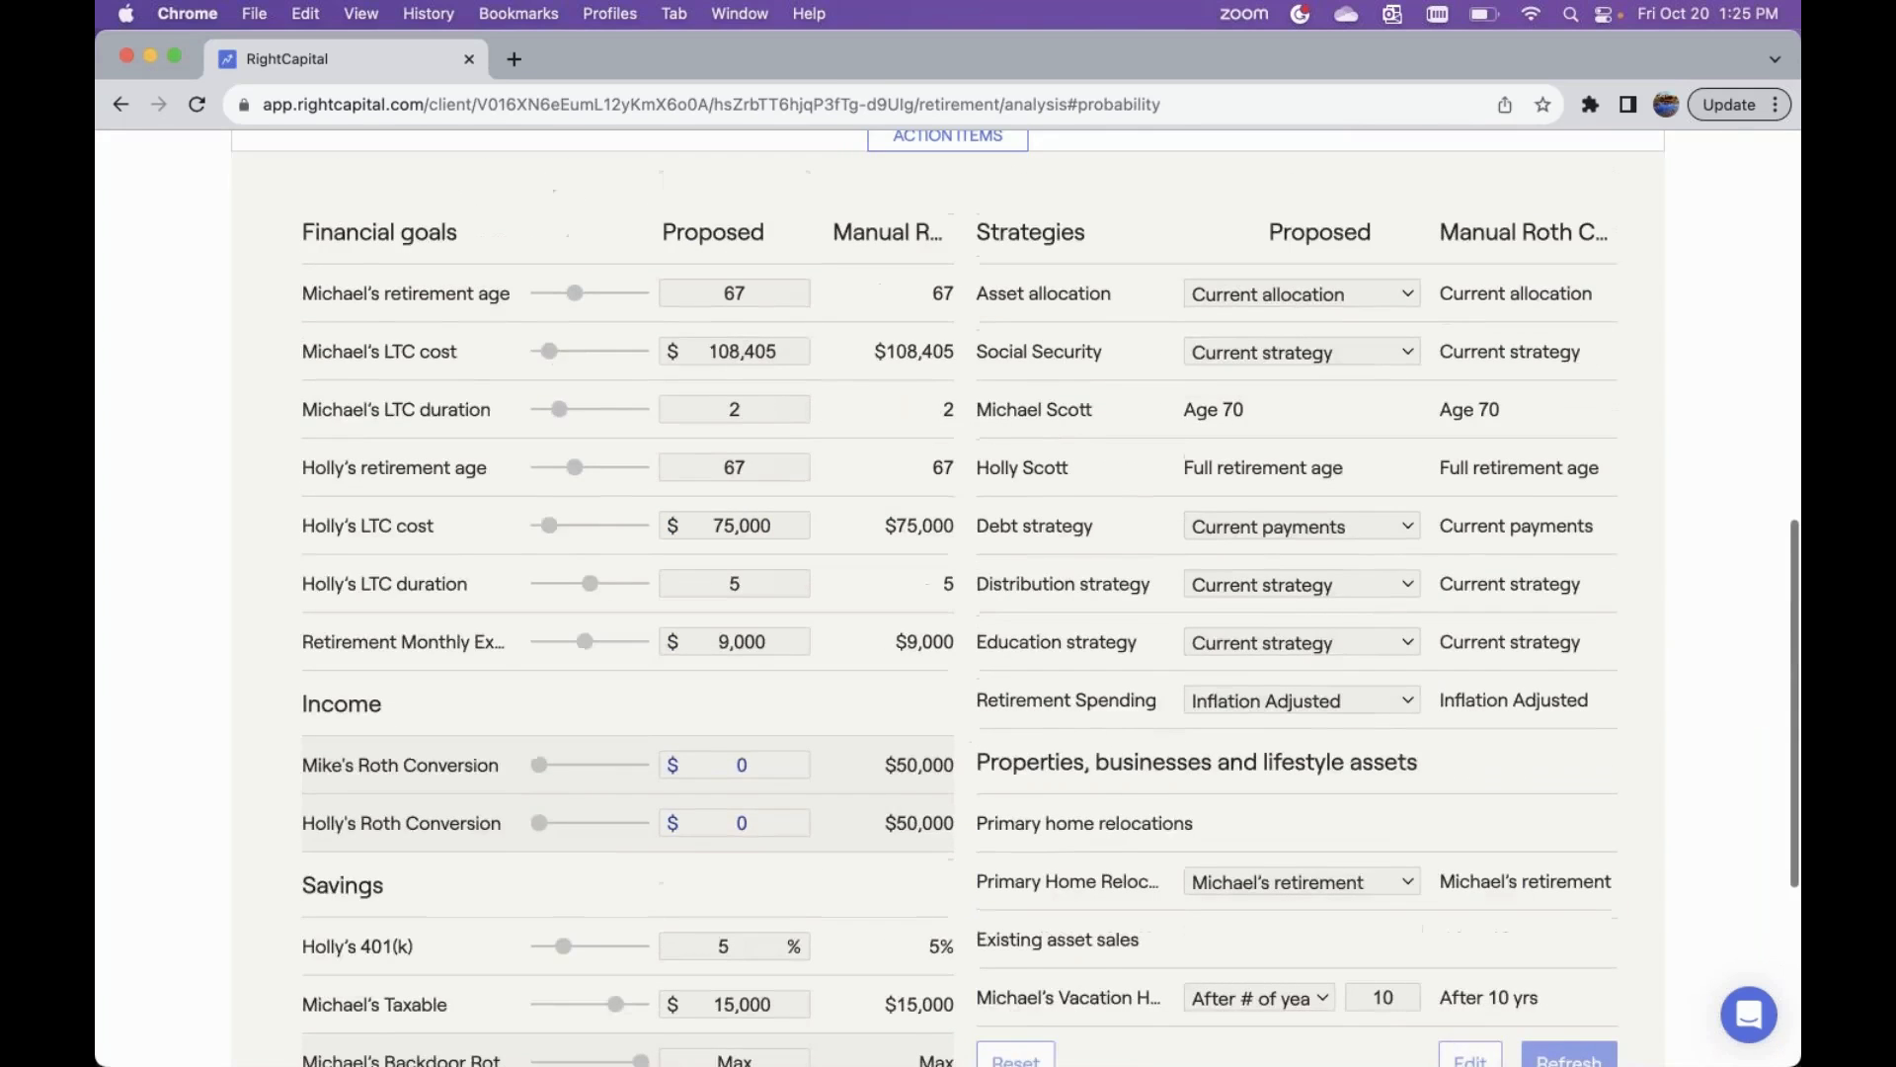
pyautogui.scroll(3, 998, 636)
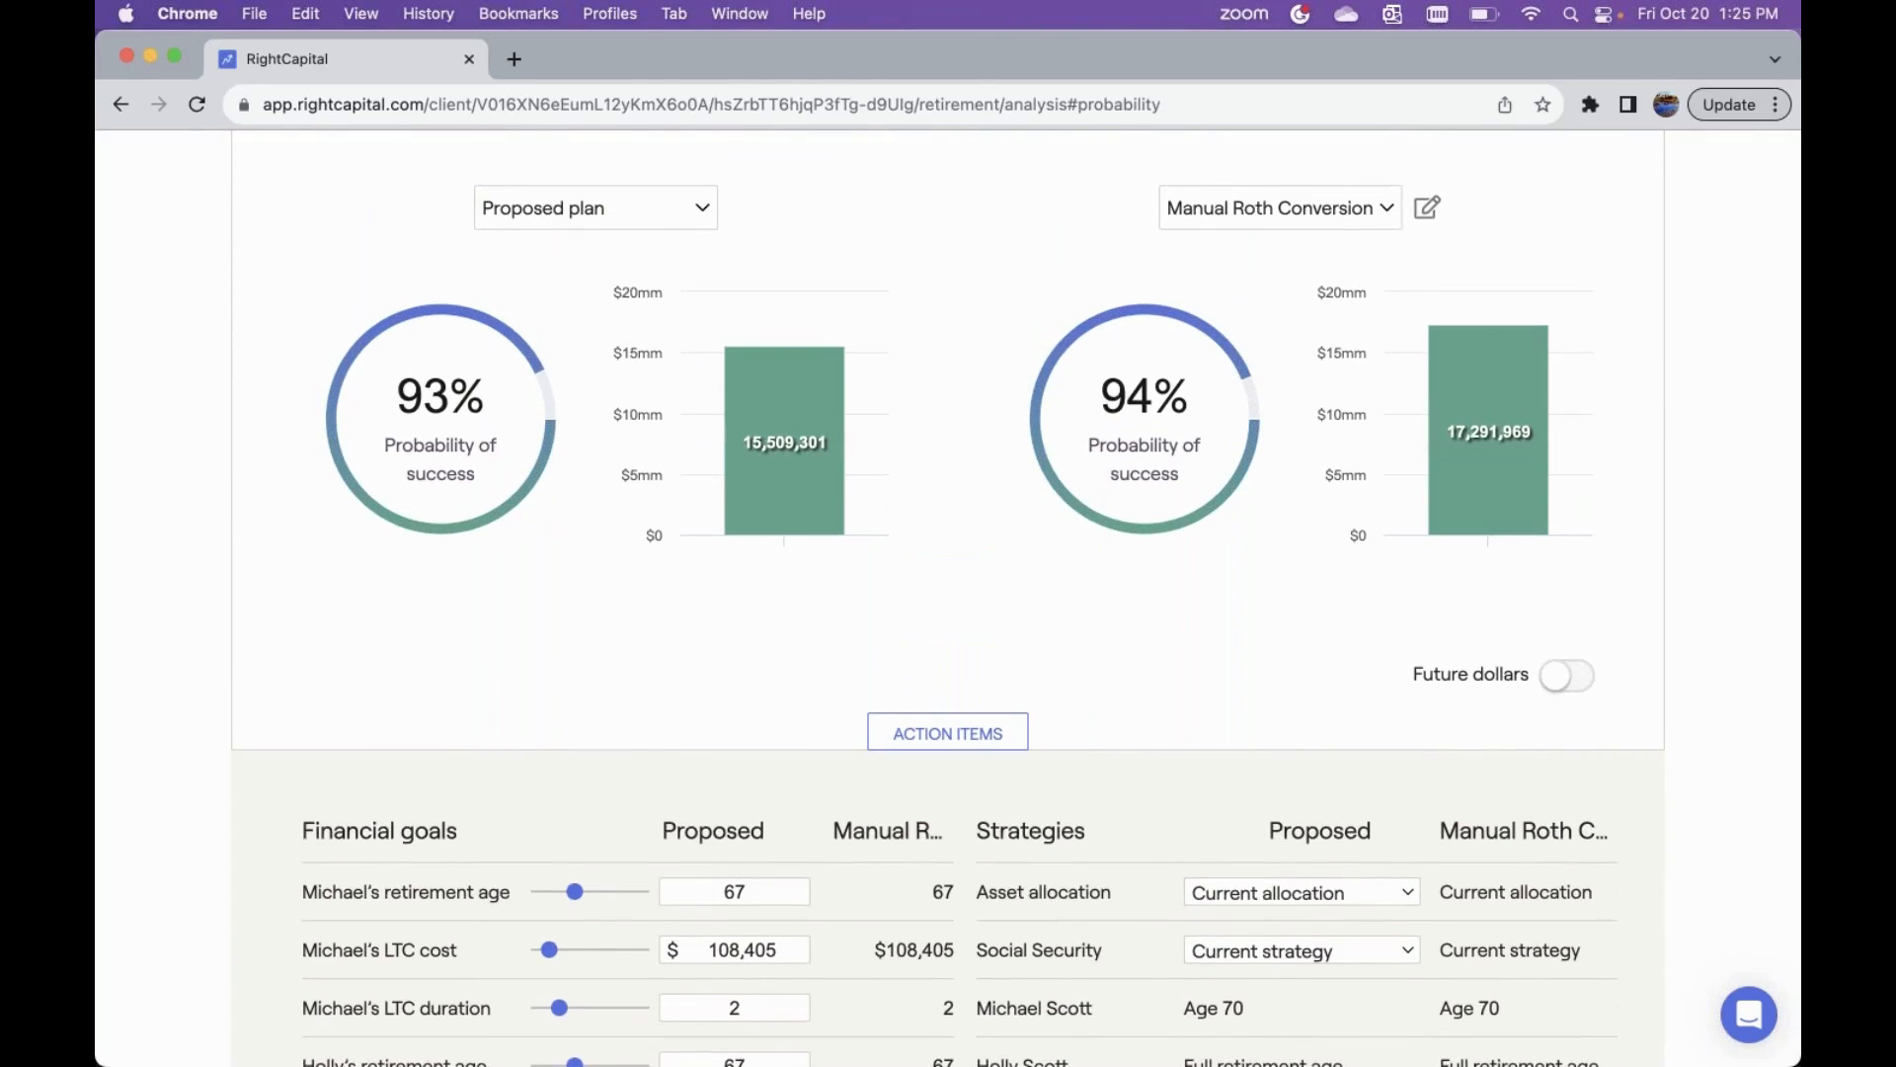
pyautogui.scroll(-5, 999, 637)
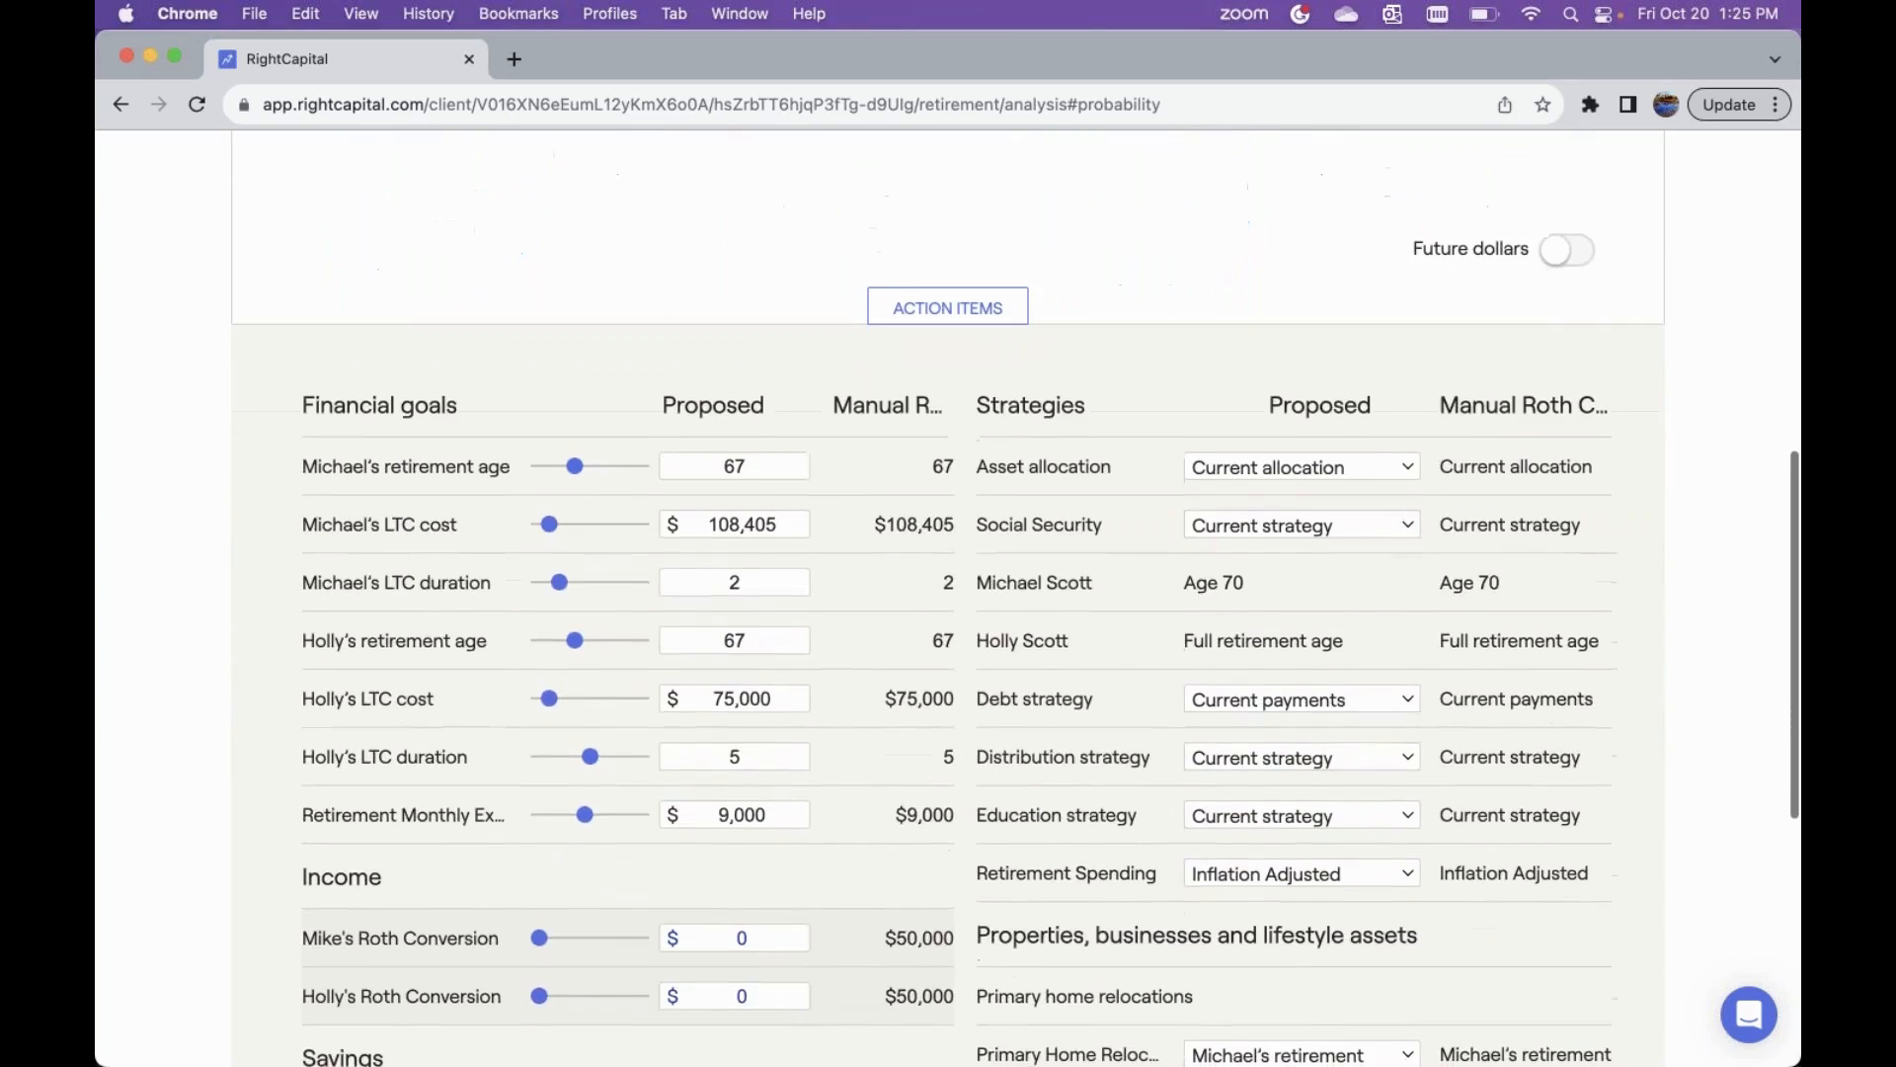
pyautogui.scroll(6, 999, 636)
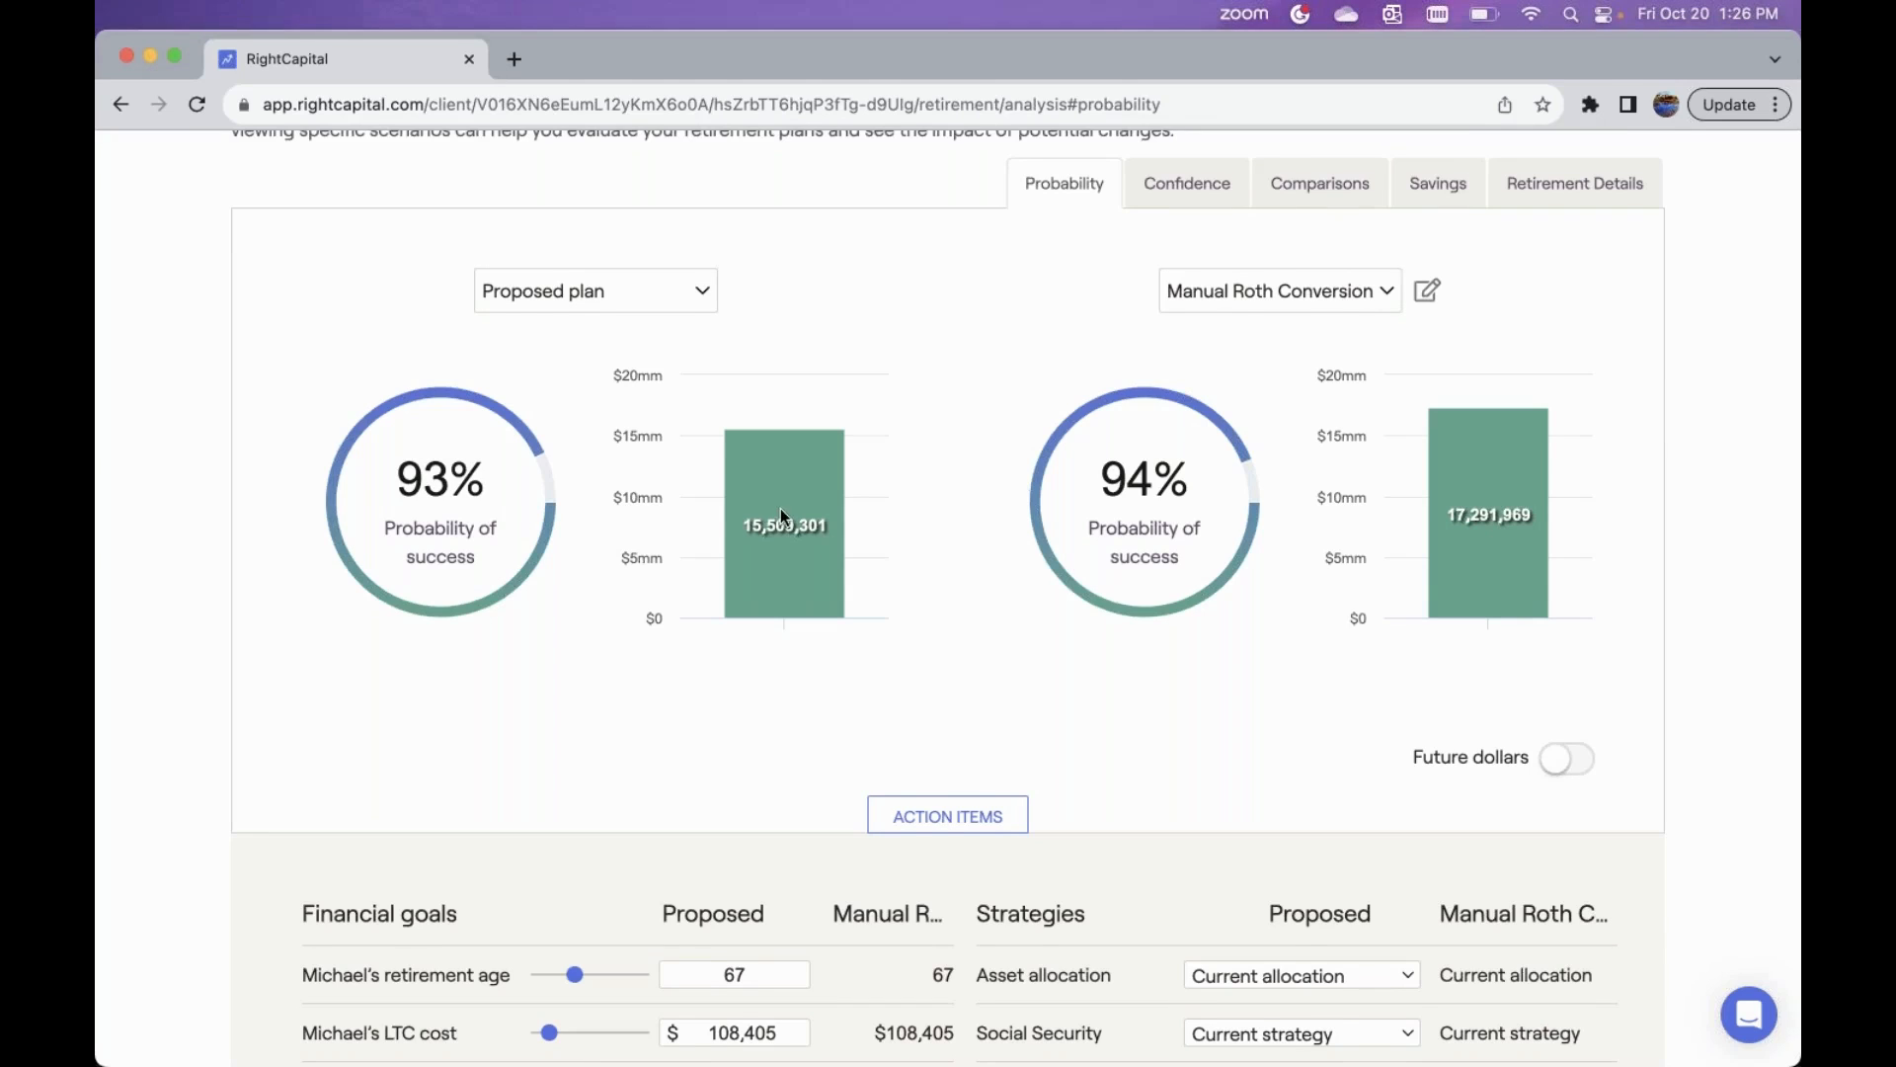
# - Compare the Manual Roth Conversions plan with Roth Conversion Strategy 2.0 in the retirement probability analysis
pyautogui.scroll(-1, 781, 508)
pyautogui.click(595, 278)
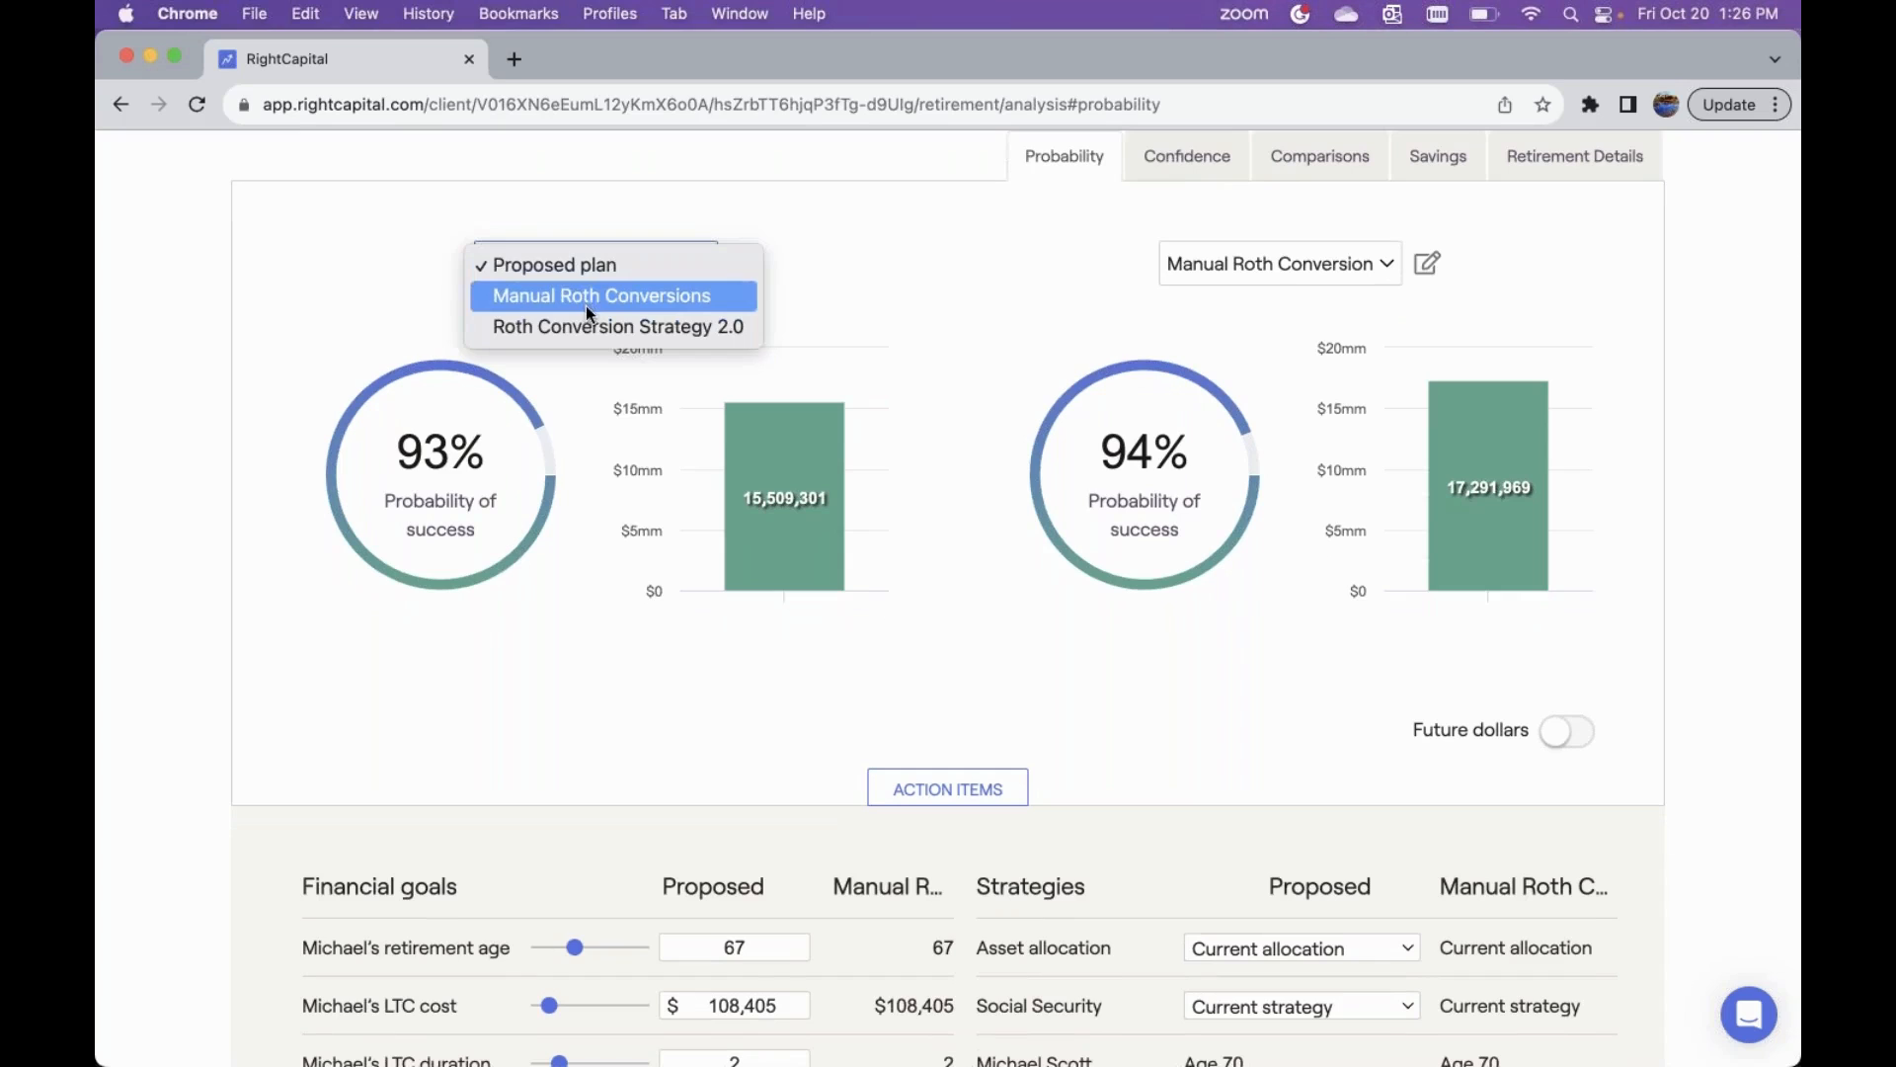
pyautogui.click(585, 302)
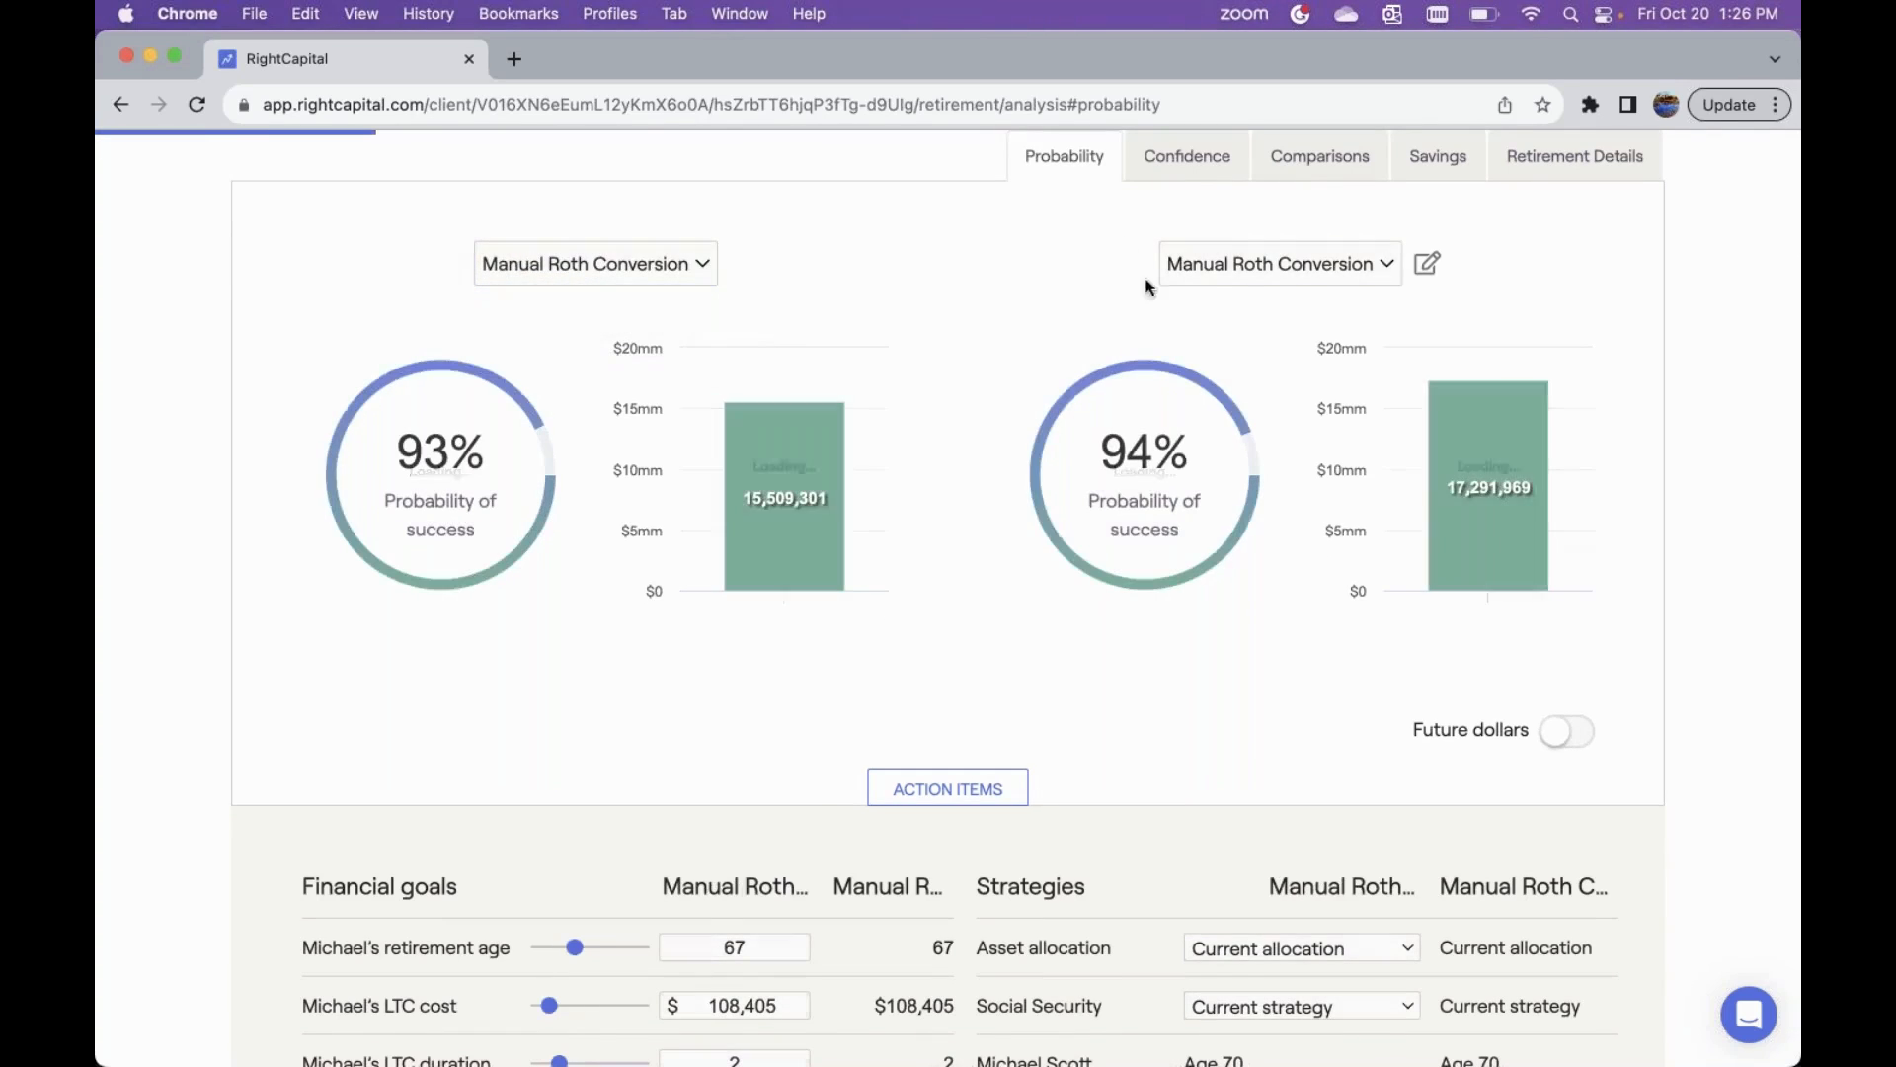
pyautogui.click(1237, 273)
pyautogui.click(1238, 296)
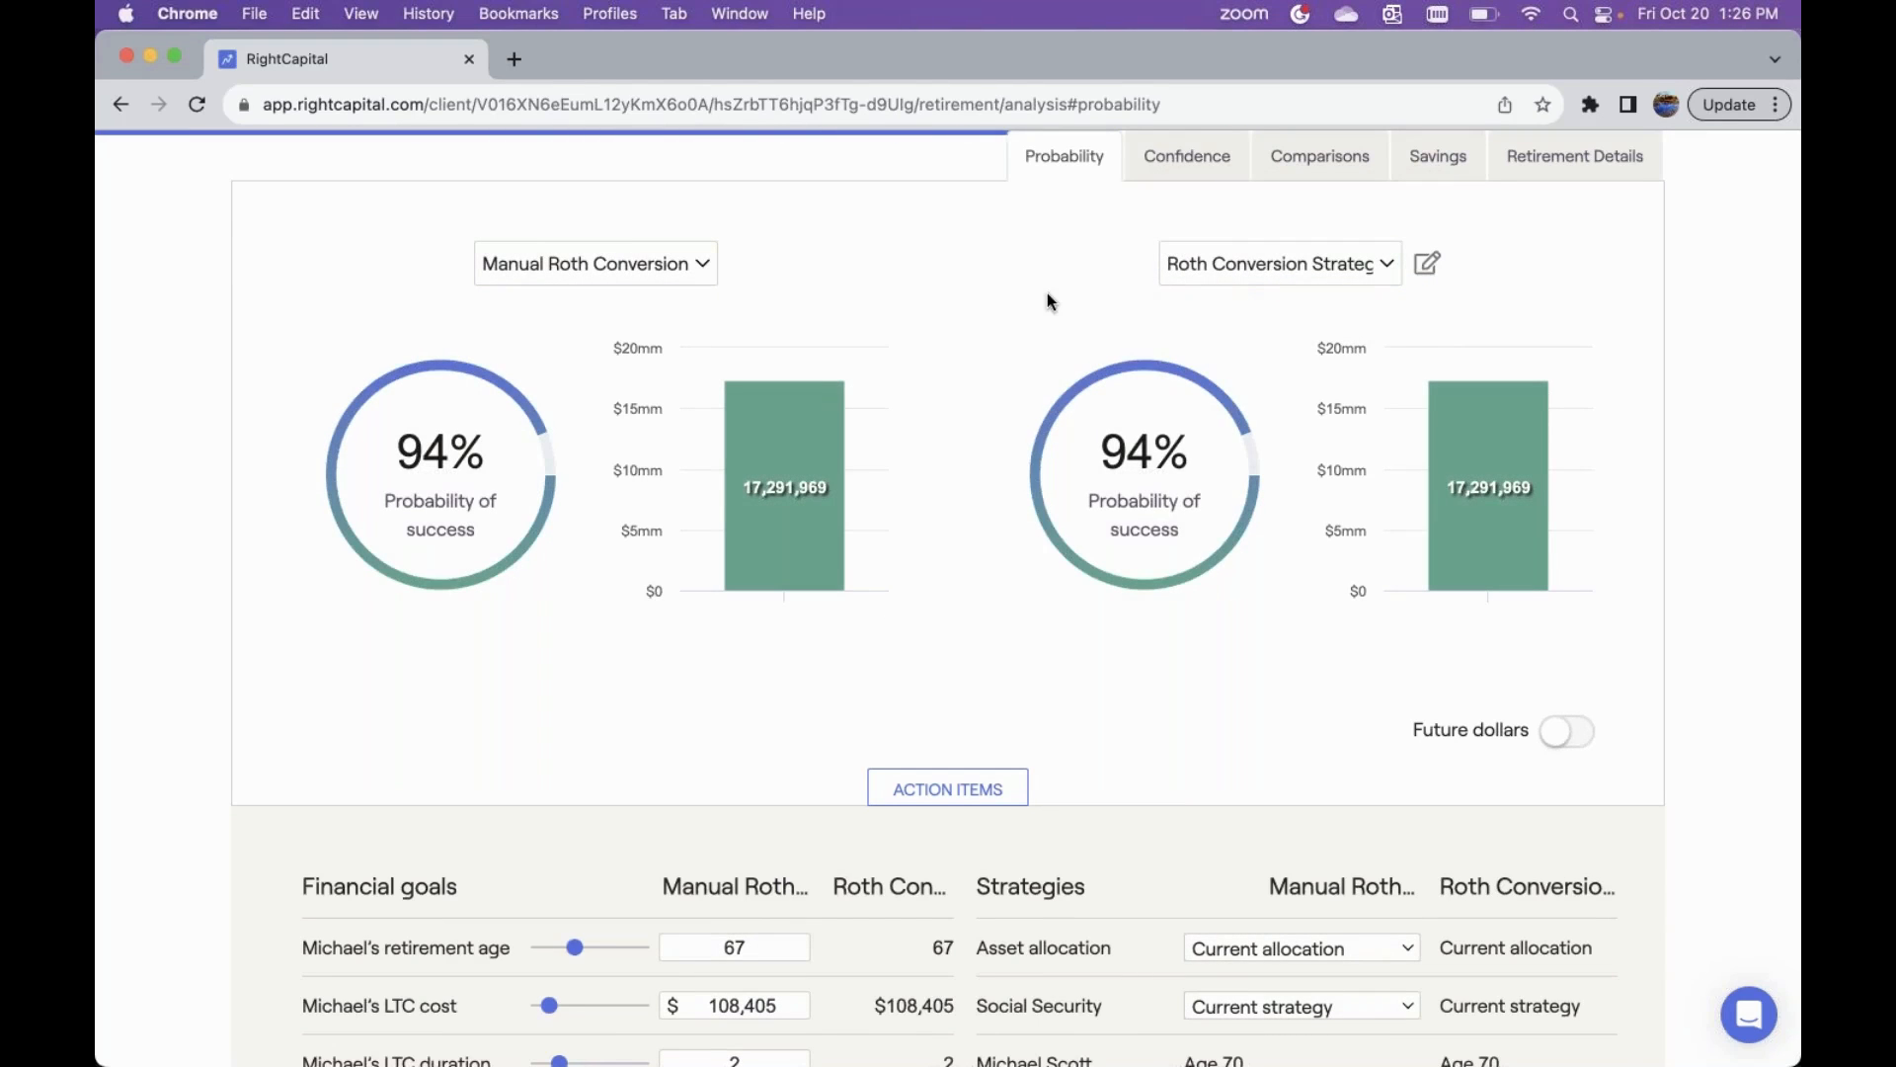
pyautogui.scroll(3, 1047, 301)
pyautogui.scroll(1, 1047, 292)
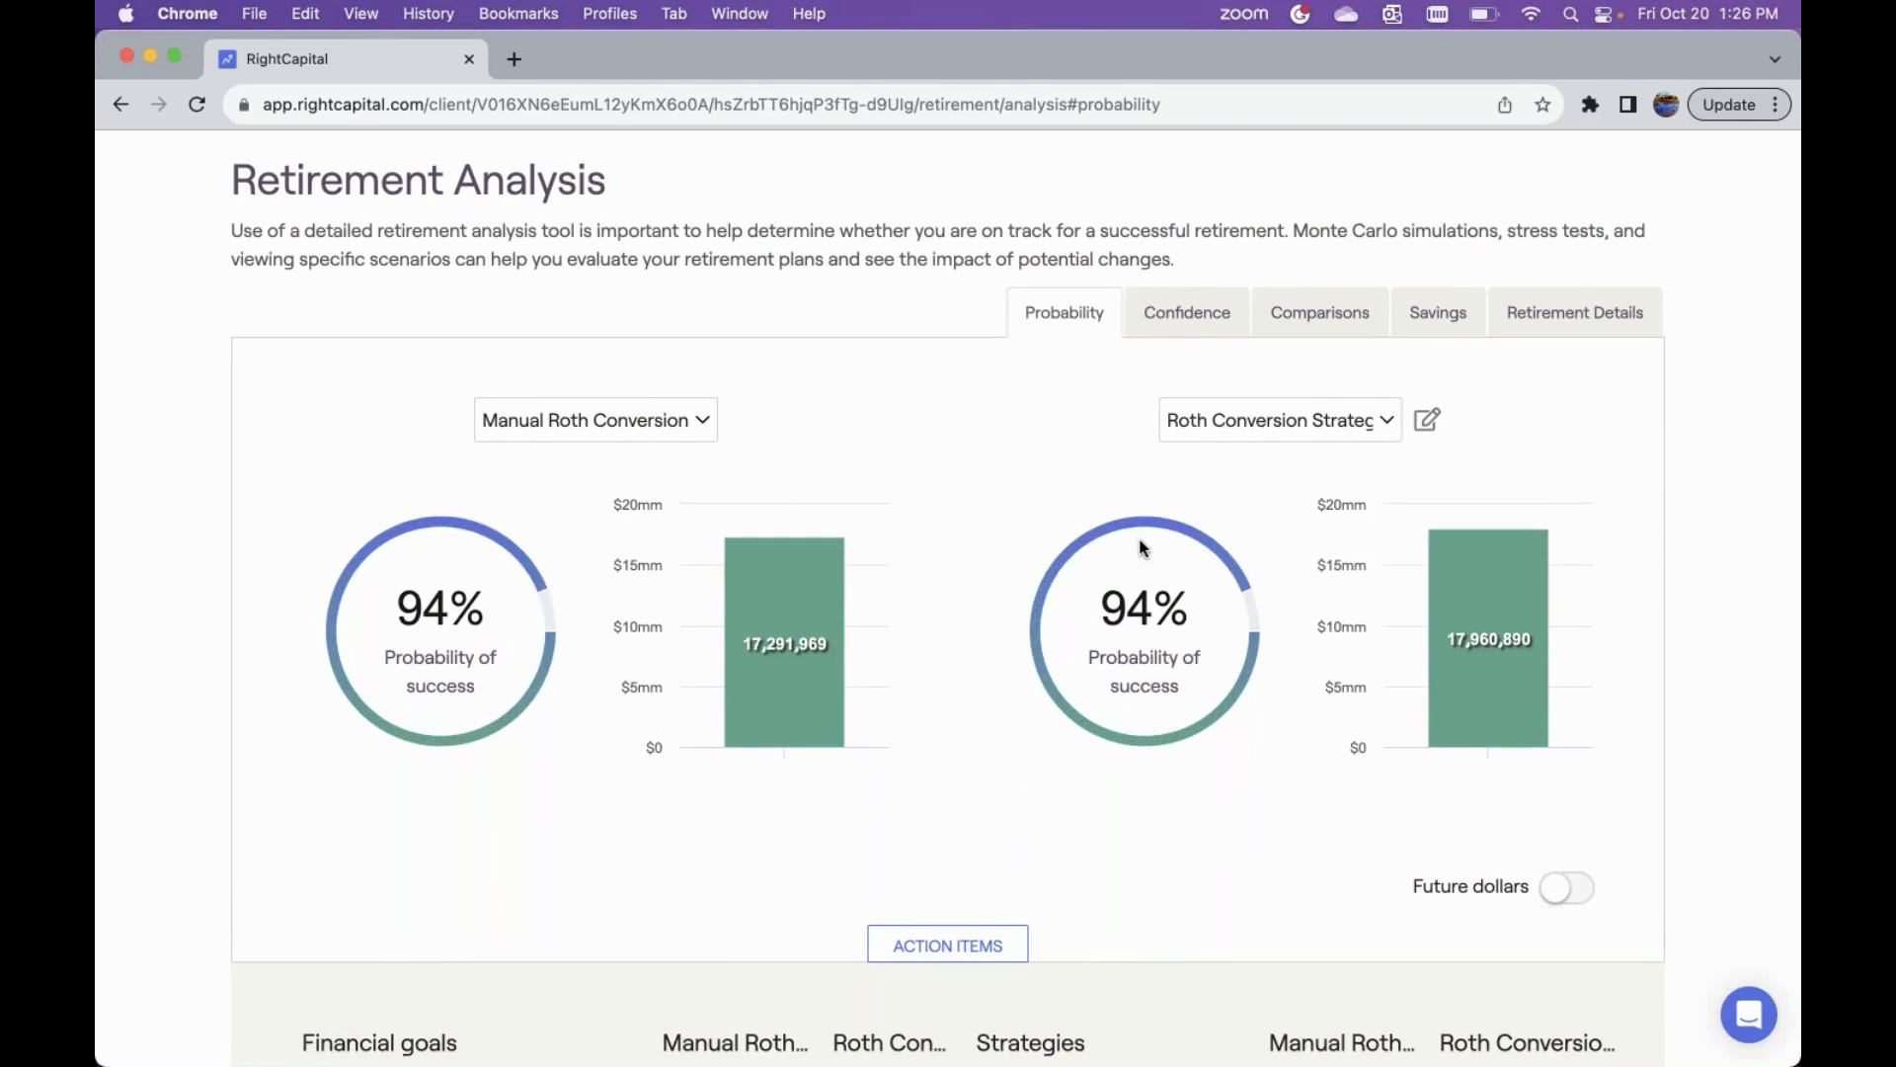
pyautogui.scroll(3, 1090, 464)
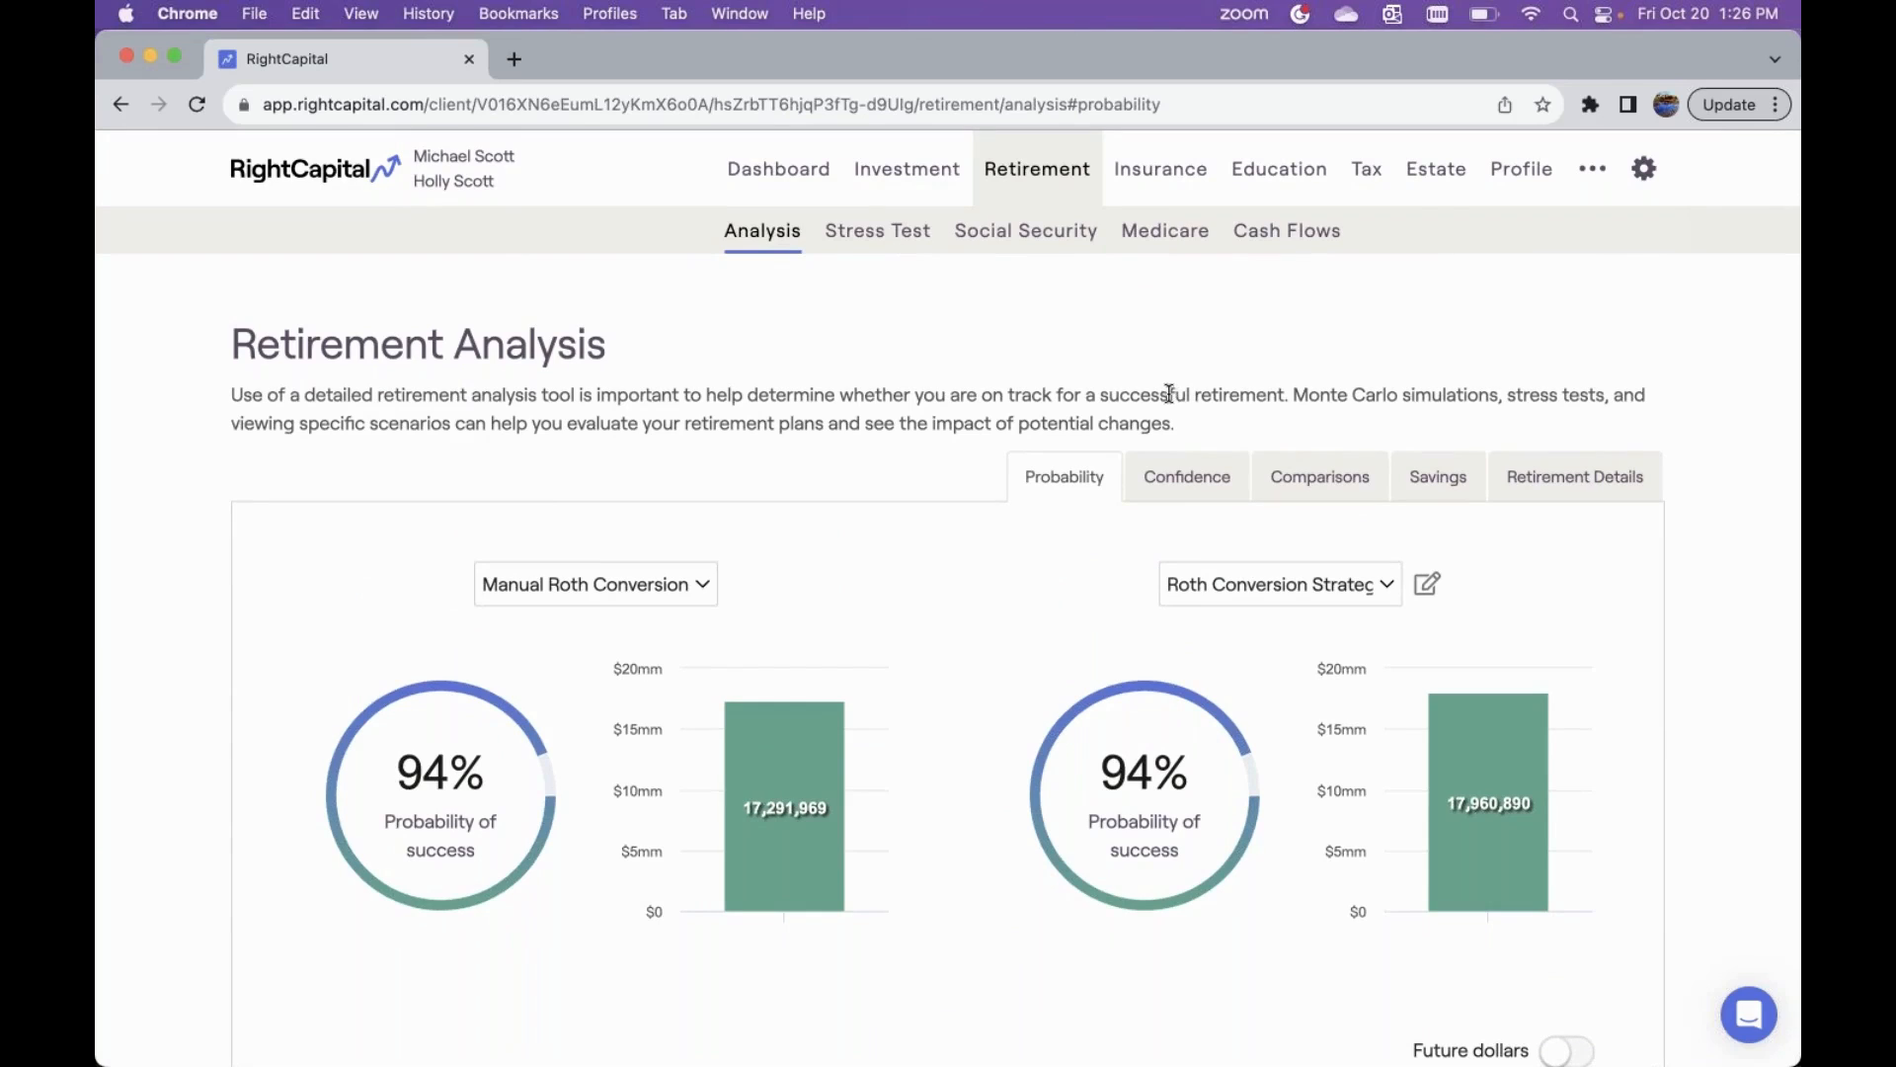
# - Open the client's report builder and look through the available report templates, leaving the template set to None
pyautogui.click(1594, 174)
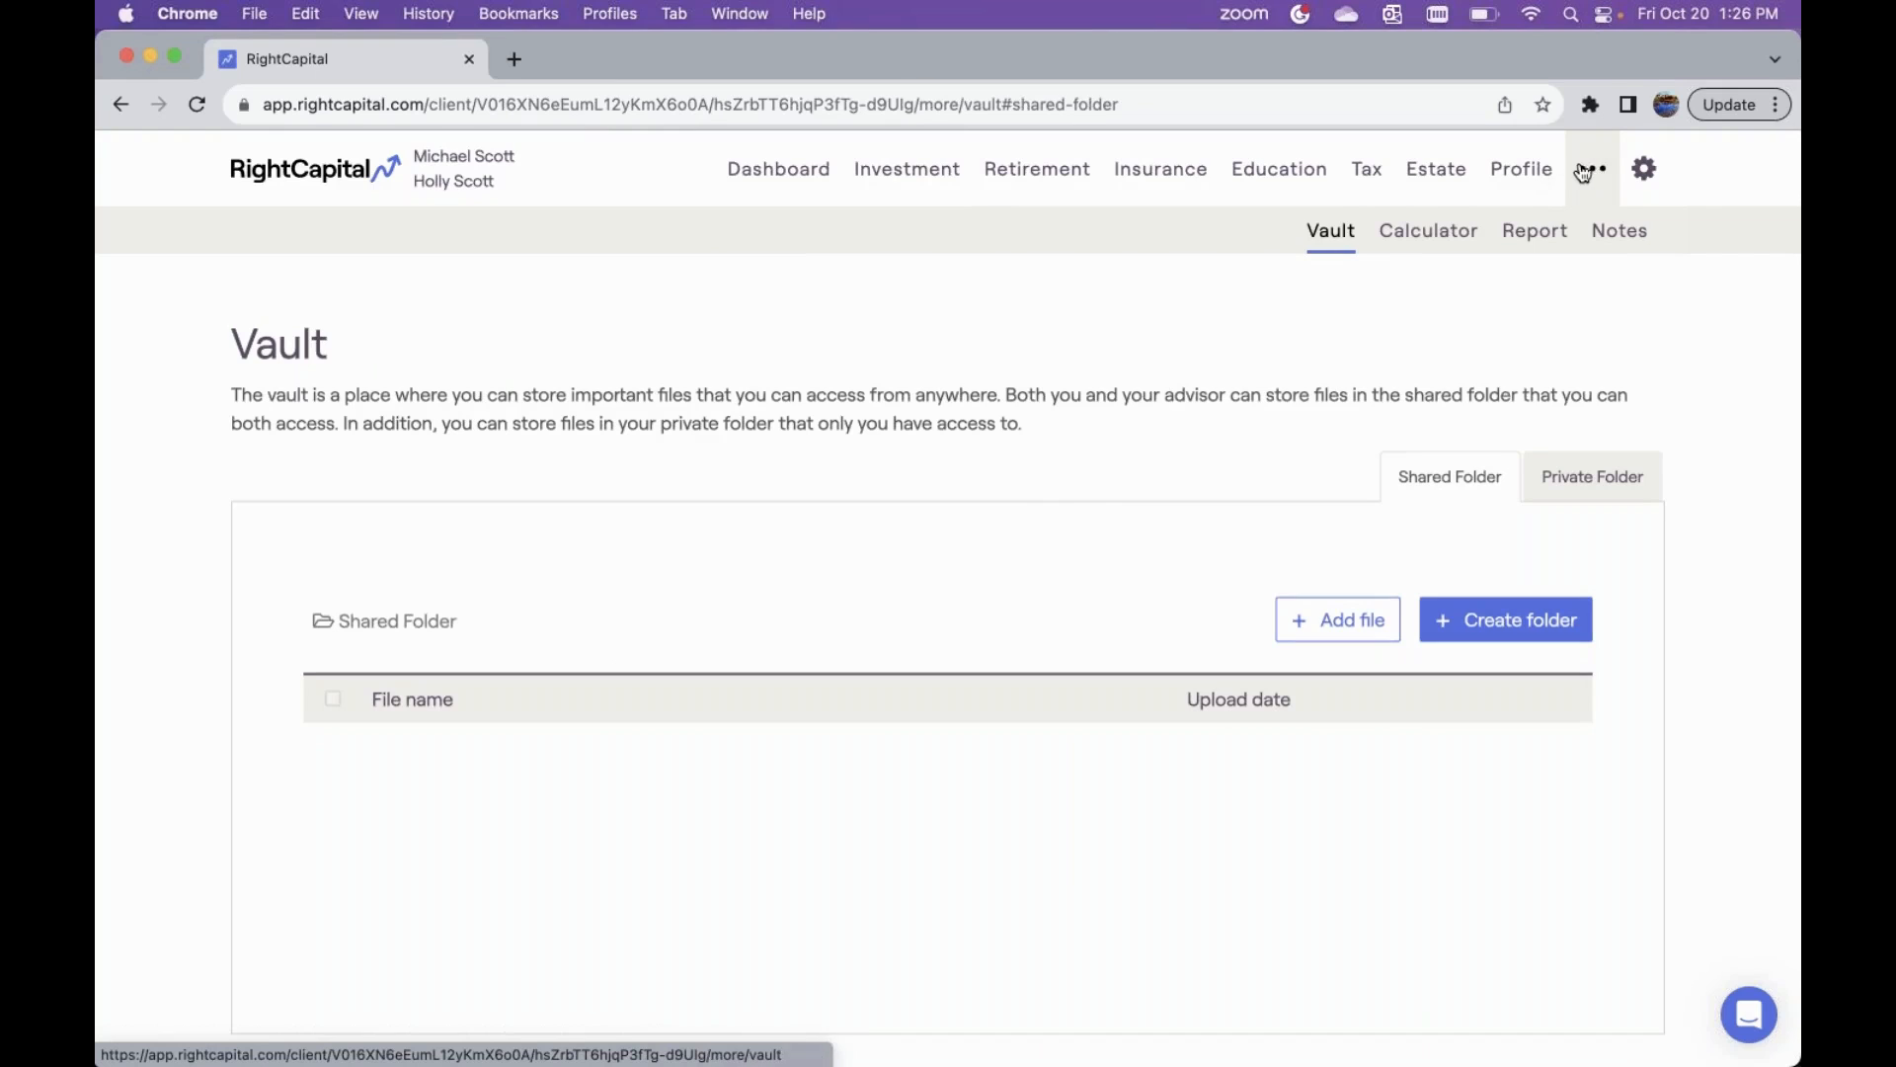
pyautogui.click(1548, 238)
pyautogui.scroll(-3, 1111, 367)
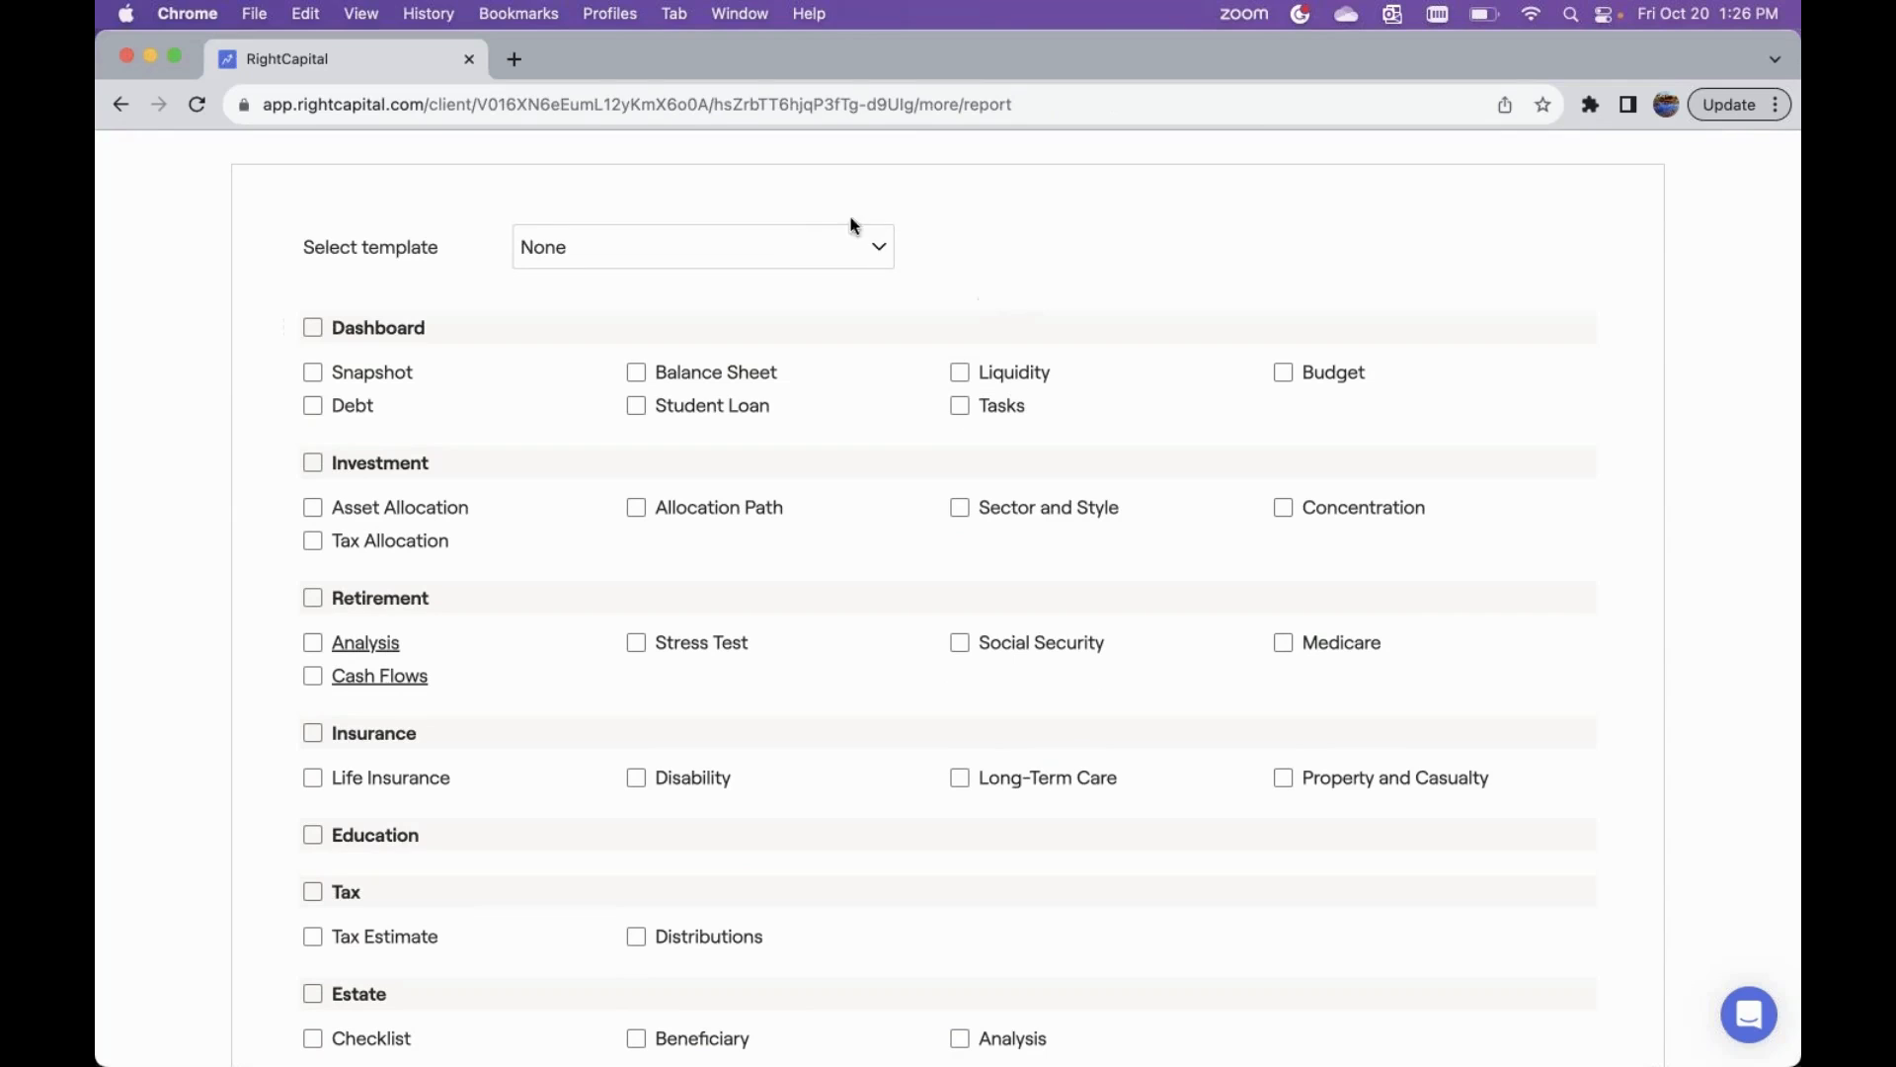
pyautogui.click(775, 237)
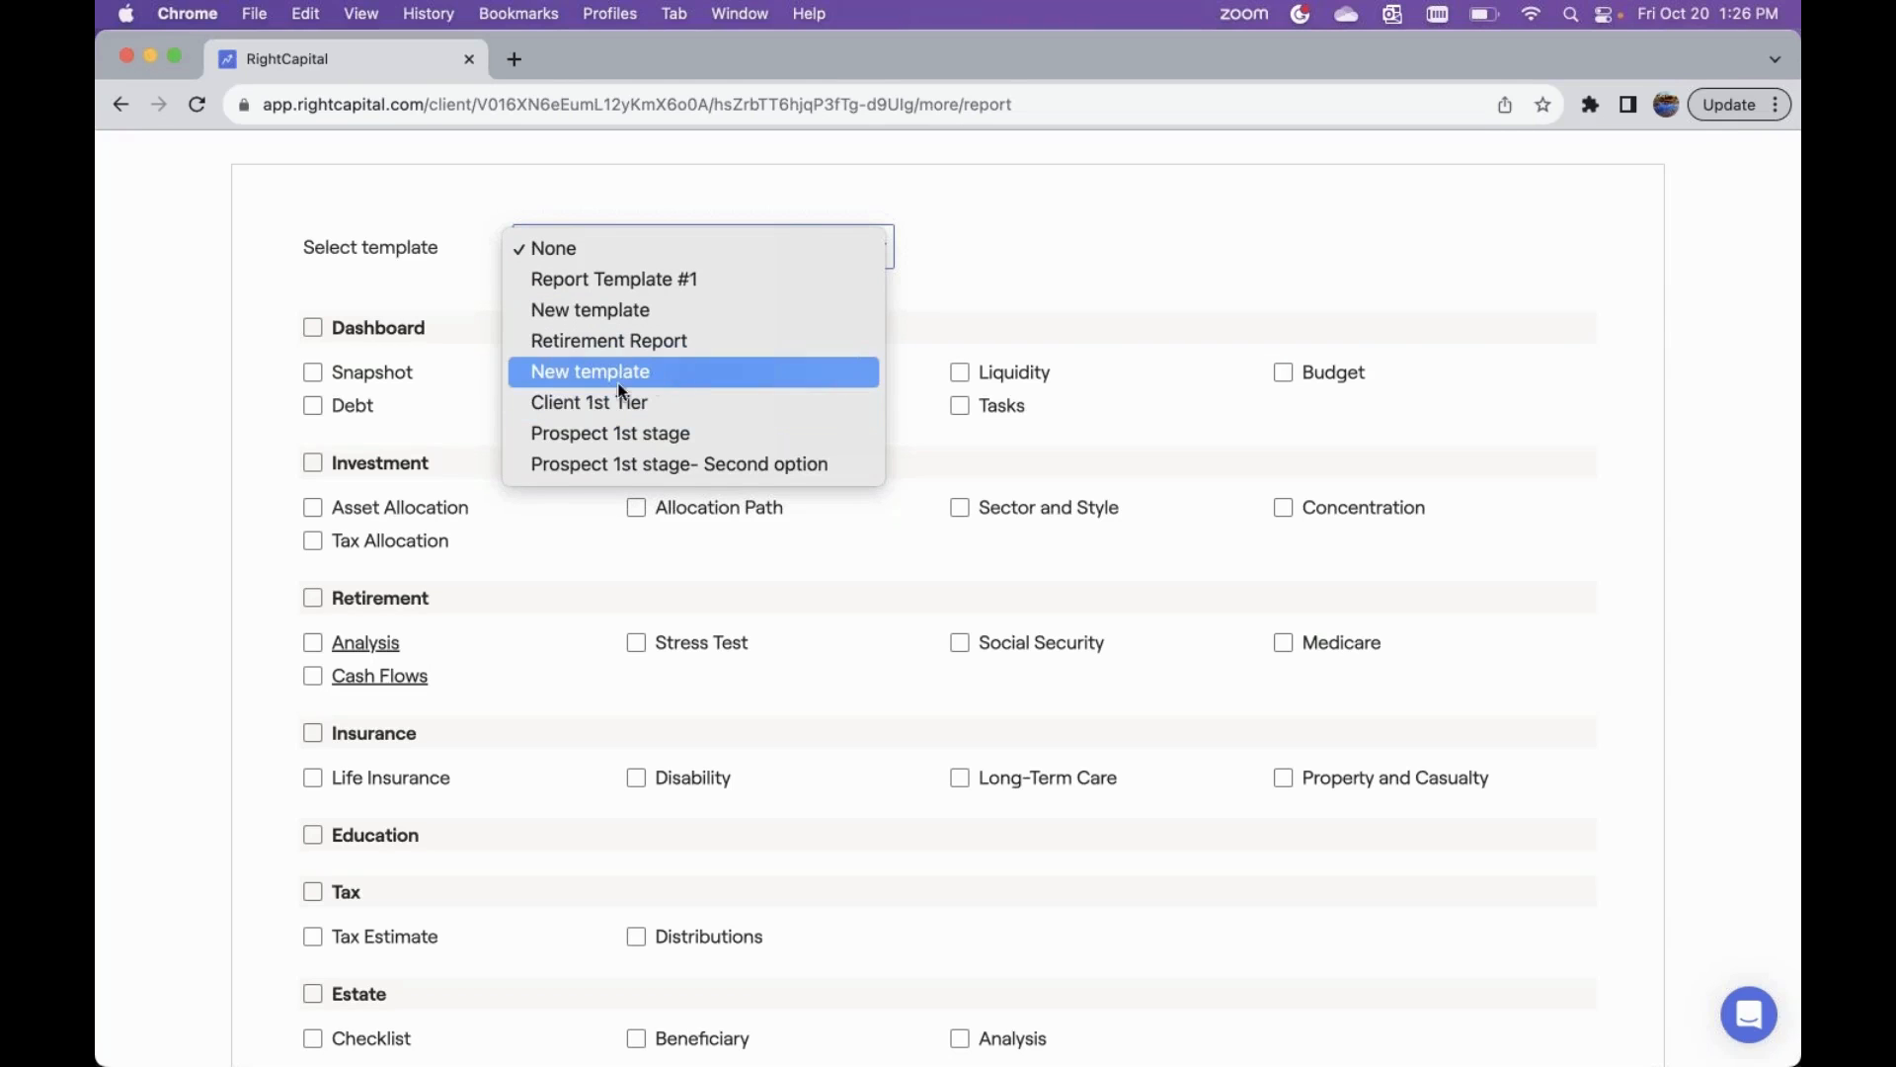
pyautogui.click(484, 316)
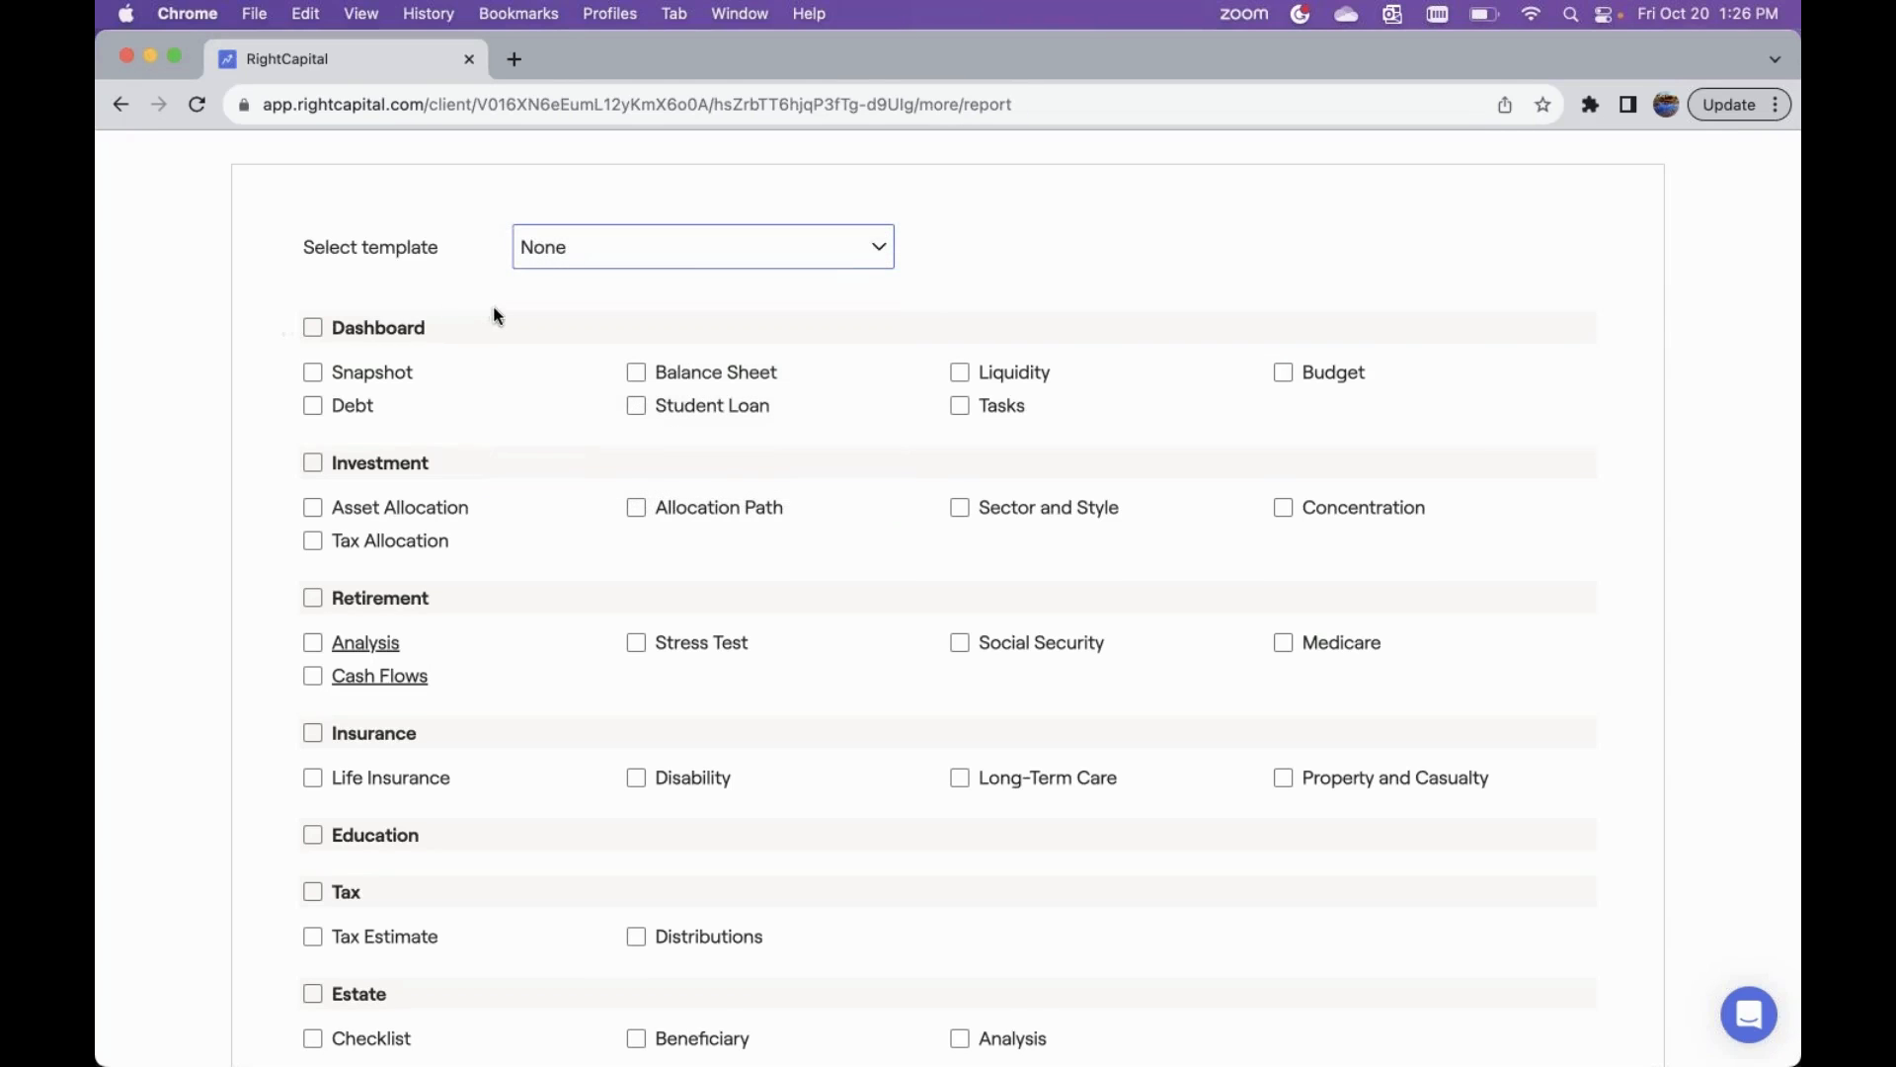
# - Include only the Tax Allocation page from the Investment section in the report
pyautogui.scroll(-1, 489, 316)
pyautogui.scroll(-1, 445, 326)
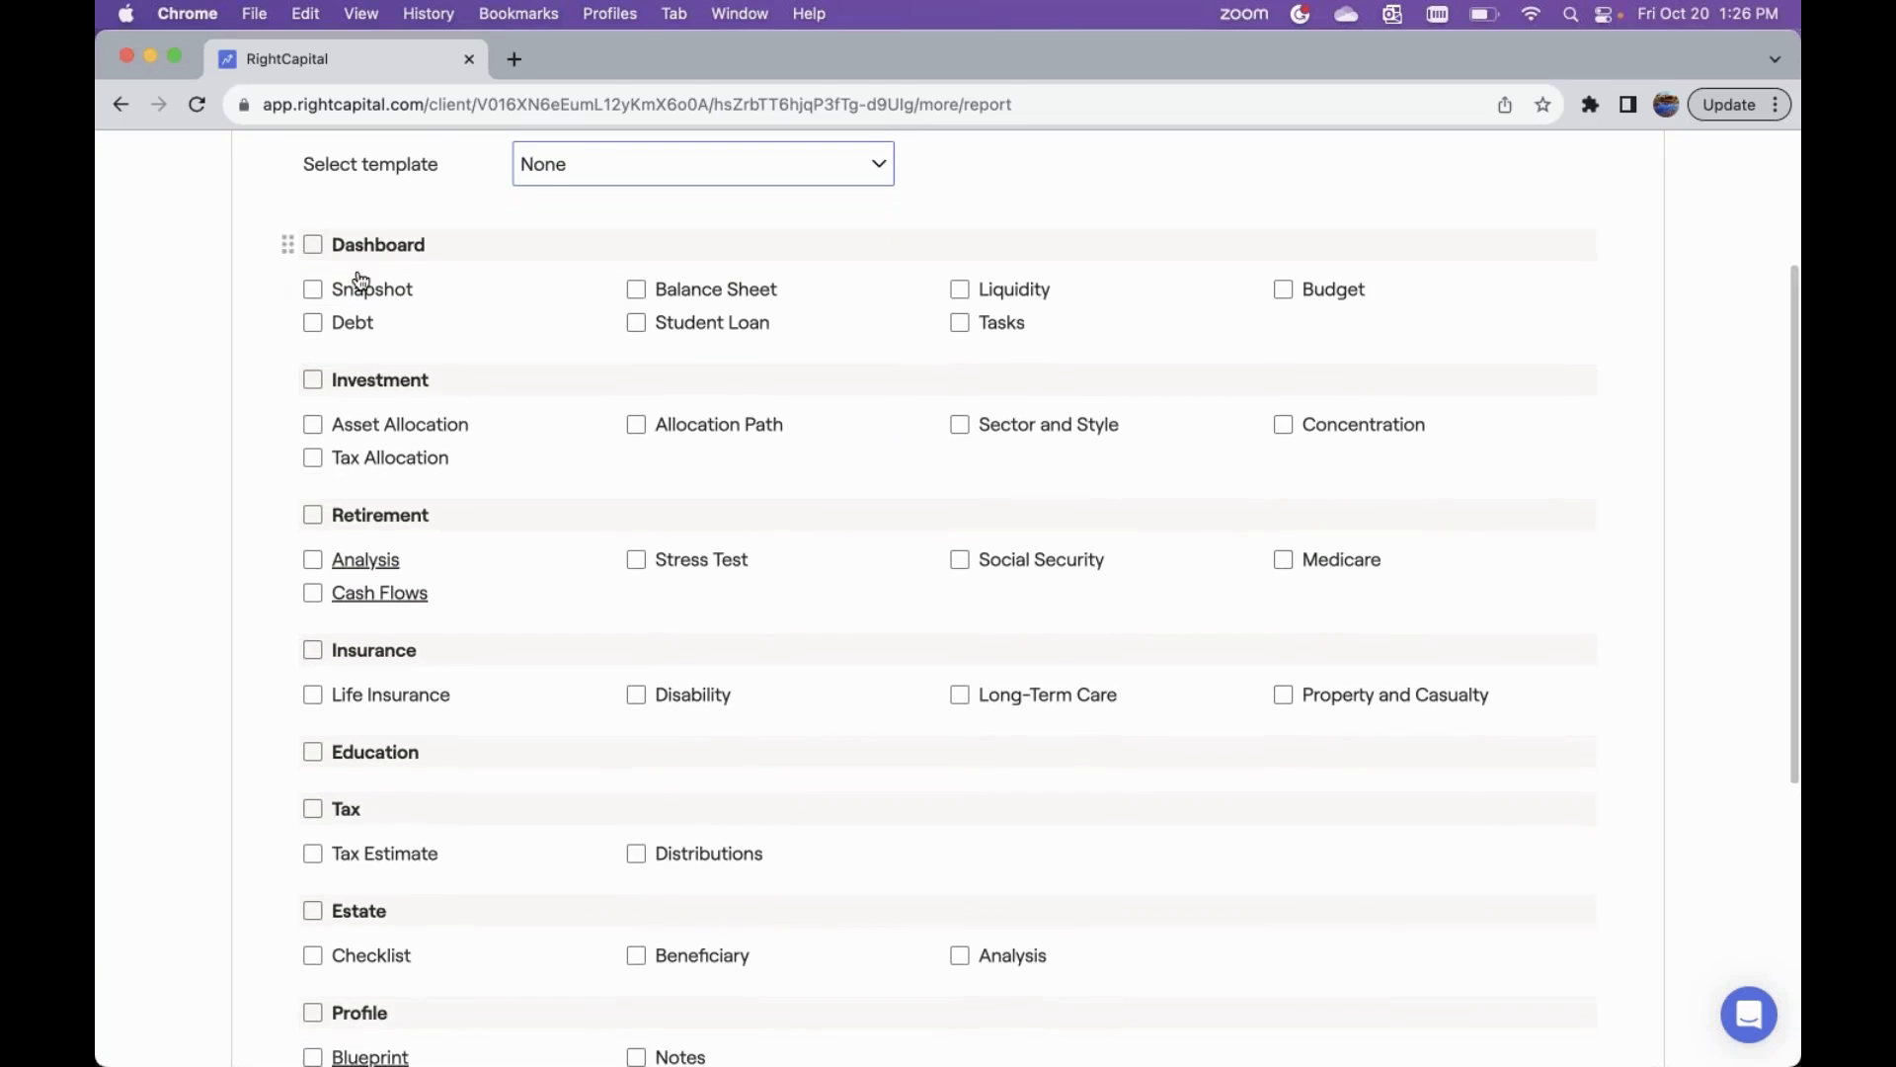
pyautogui.scroll(-1, 360, 280)
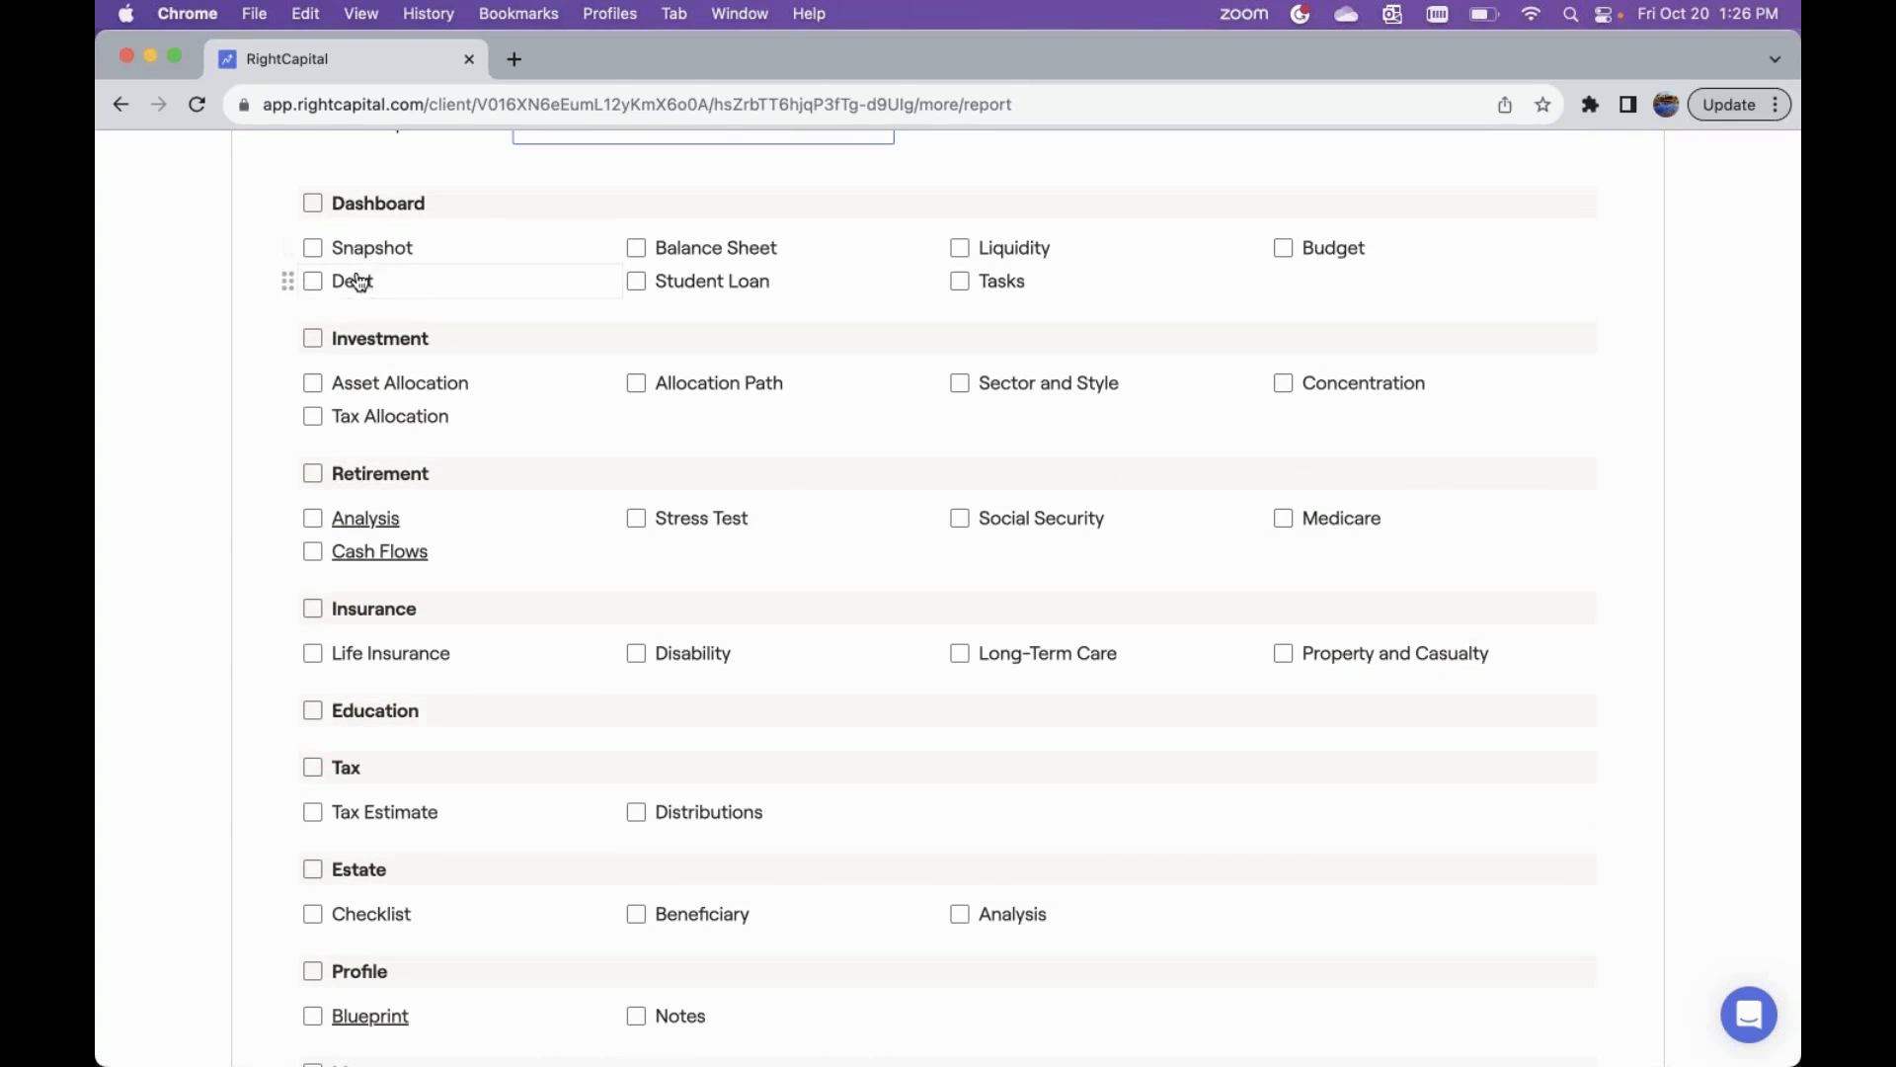
pyautogui.scroll(-1, 363, 341)
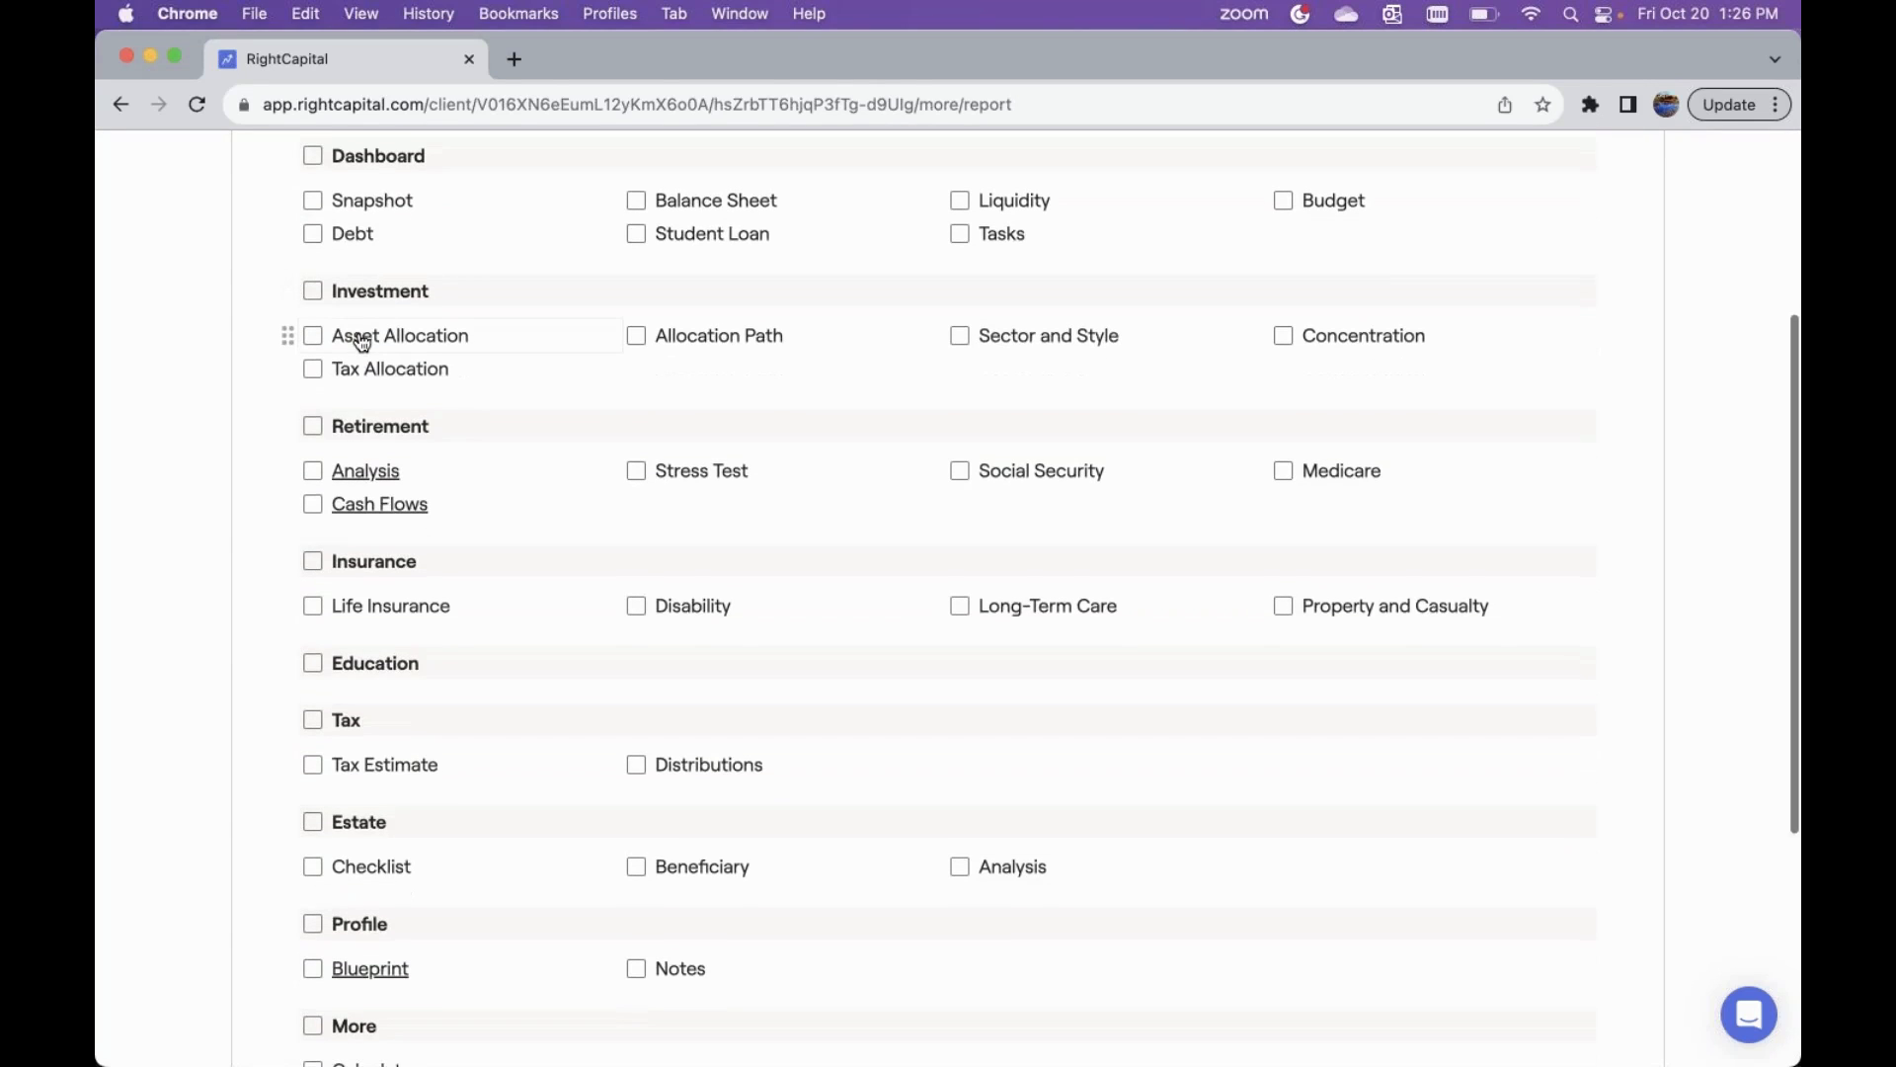
pyautogui.click(405, 348)
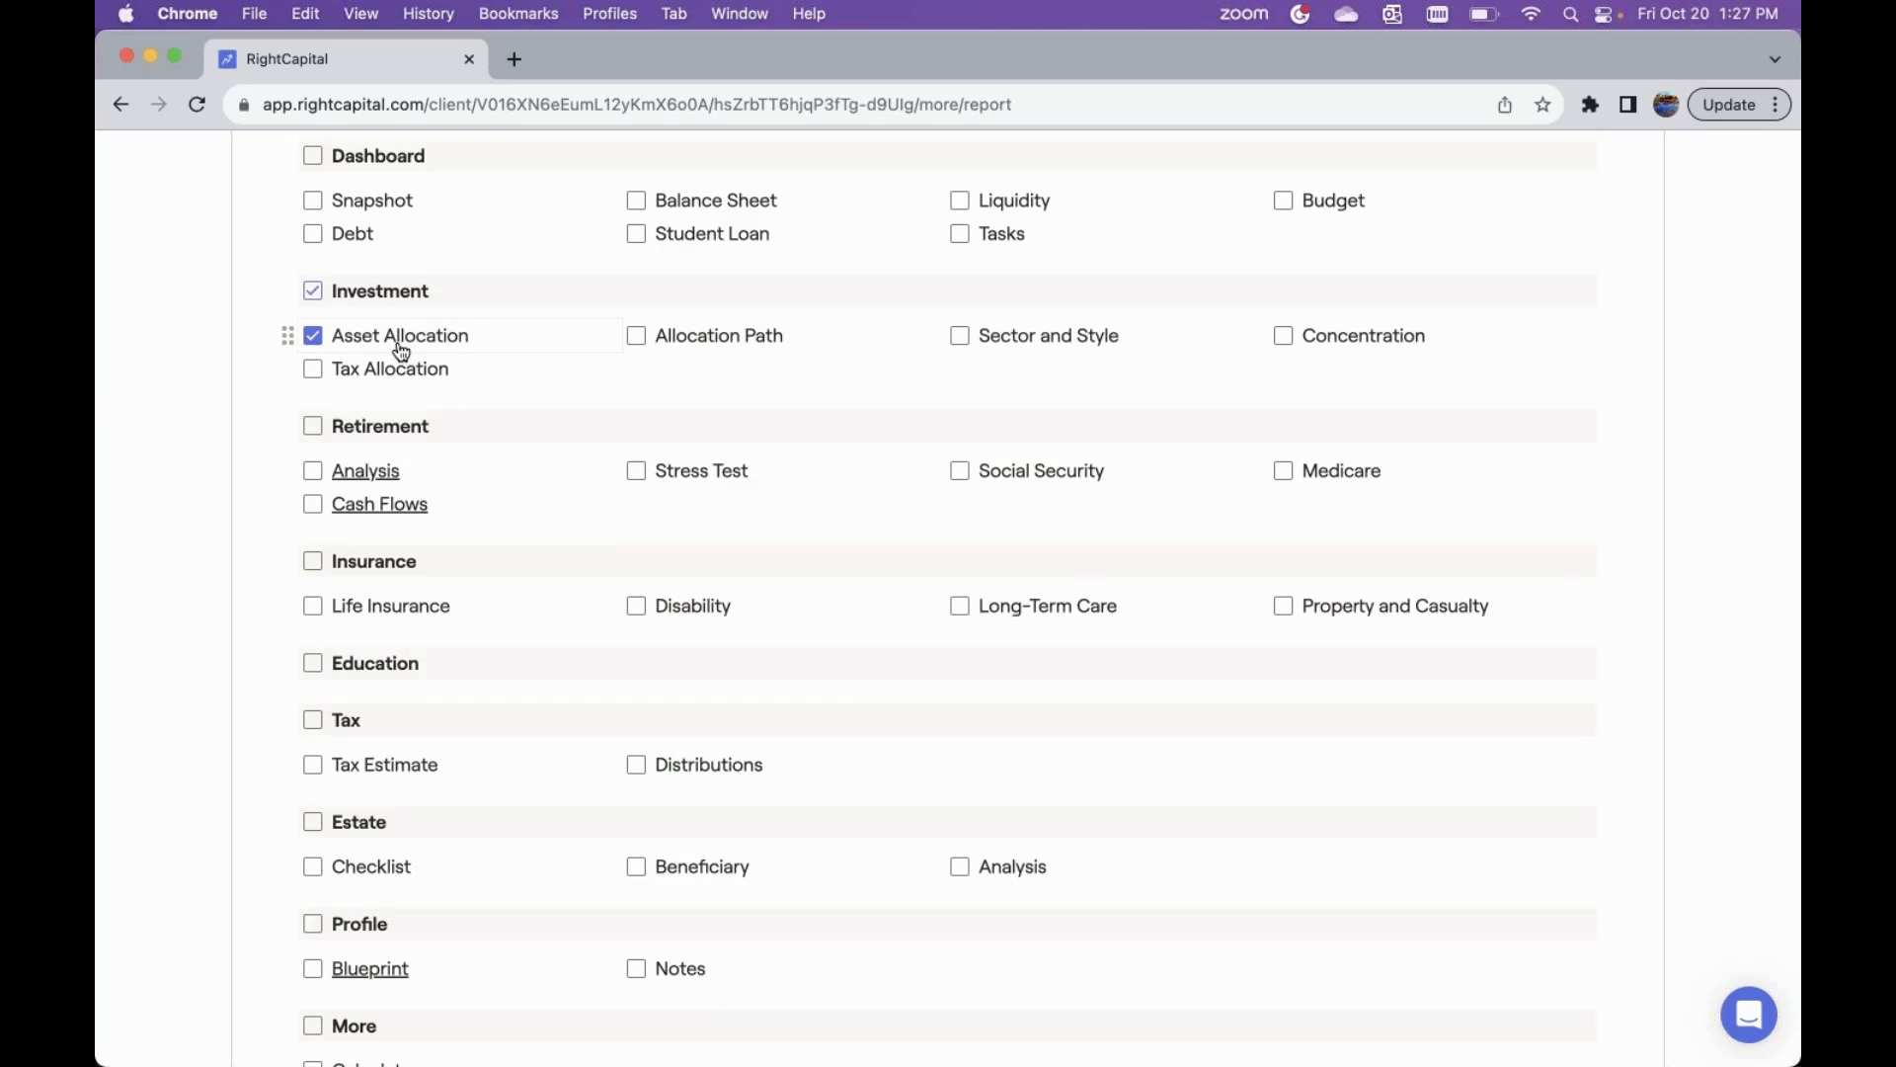
pyautogui.click(396, 351)
pyautogui.click(385, 368)
# - Add the Retirement Analysis, Tax Distributions and Profile Blueprint pages to the report
pyautogui.scroll(-3, 407, 395)
pyautogui.click(313, 315)
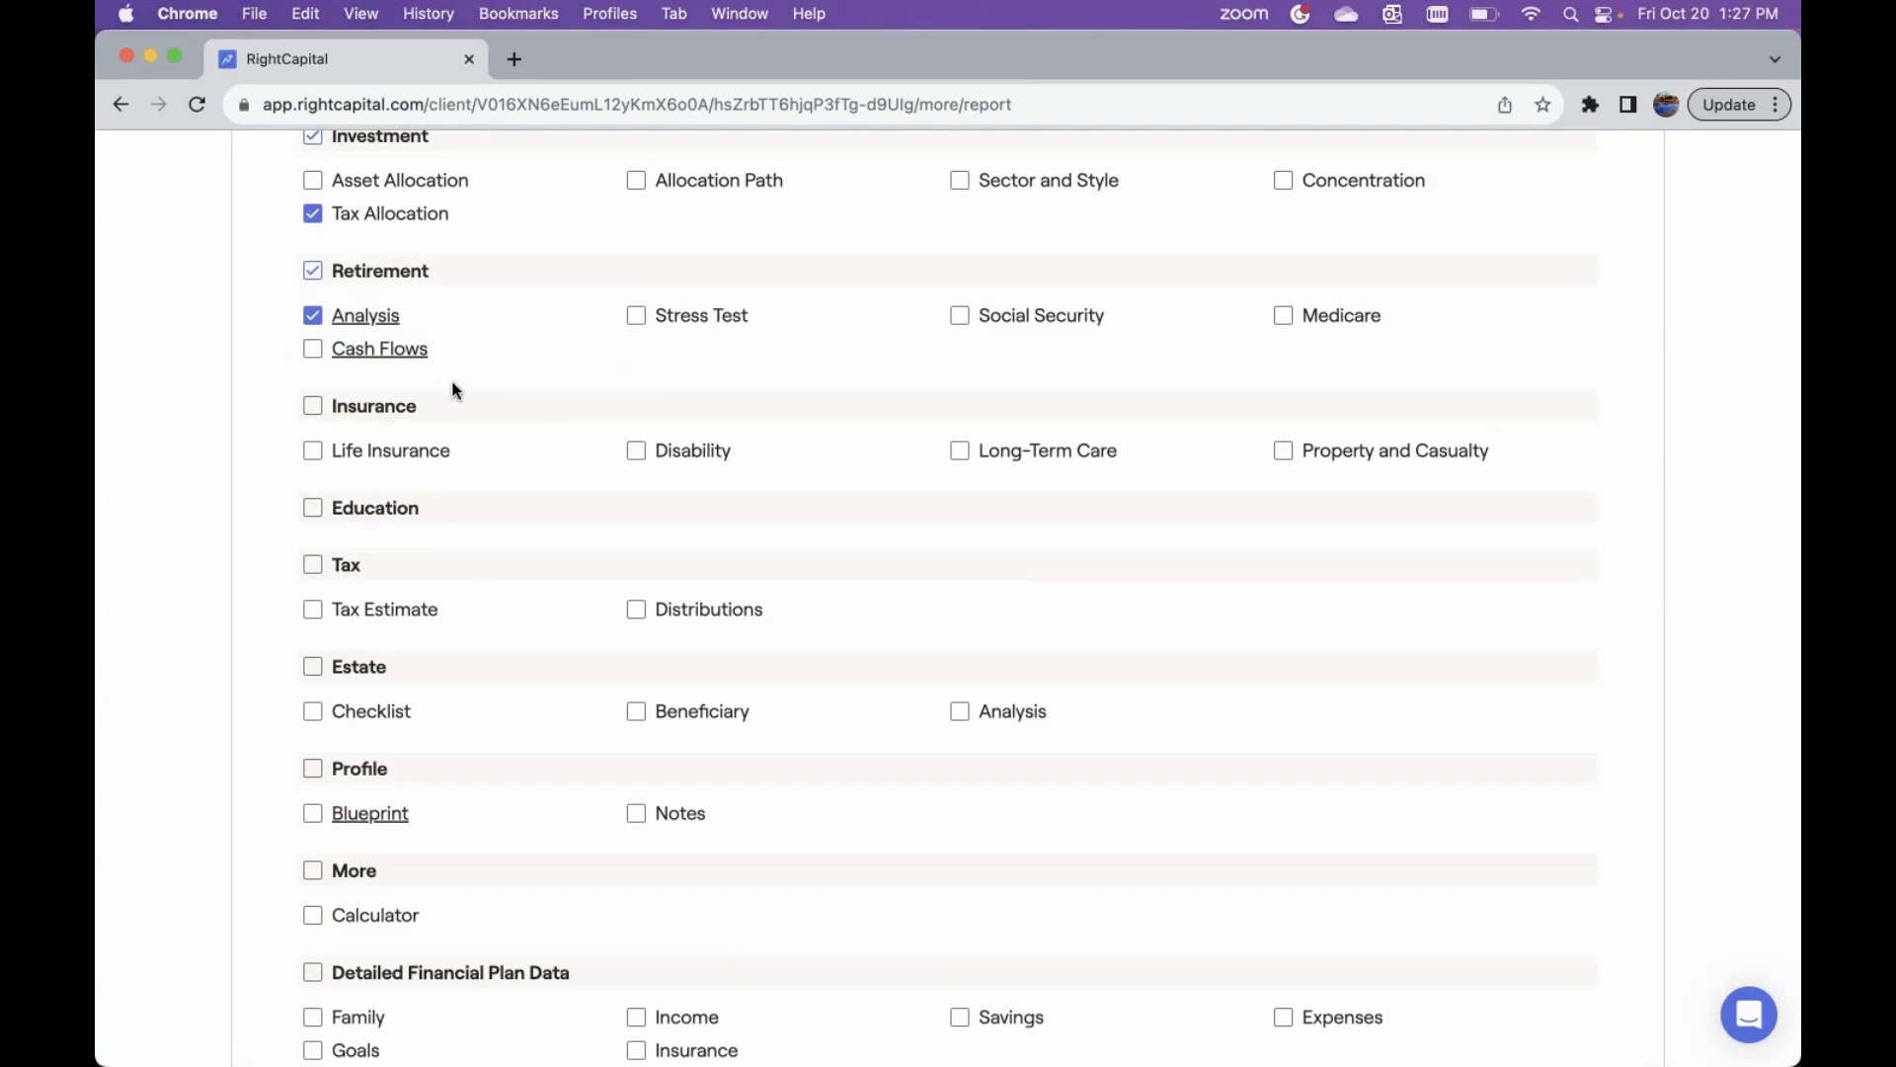
pyautogui.scroll(-5, 453, 389)
pyautogui.click(637, 382)
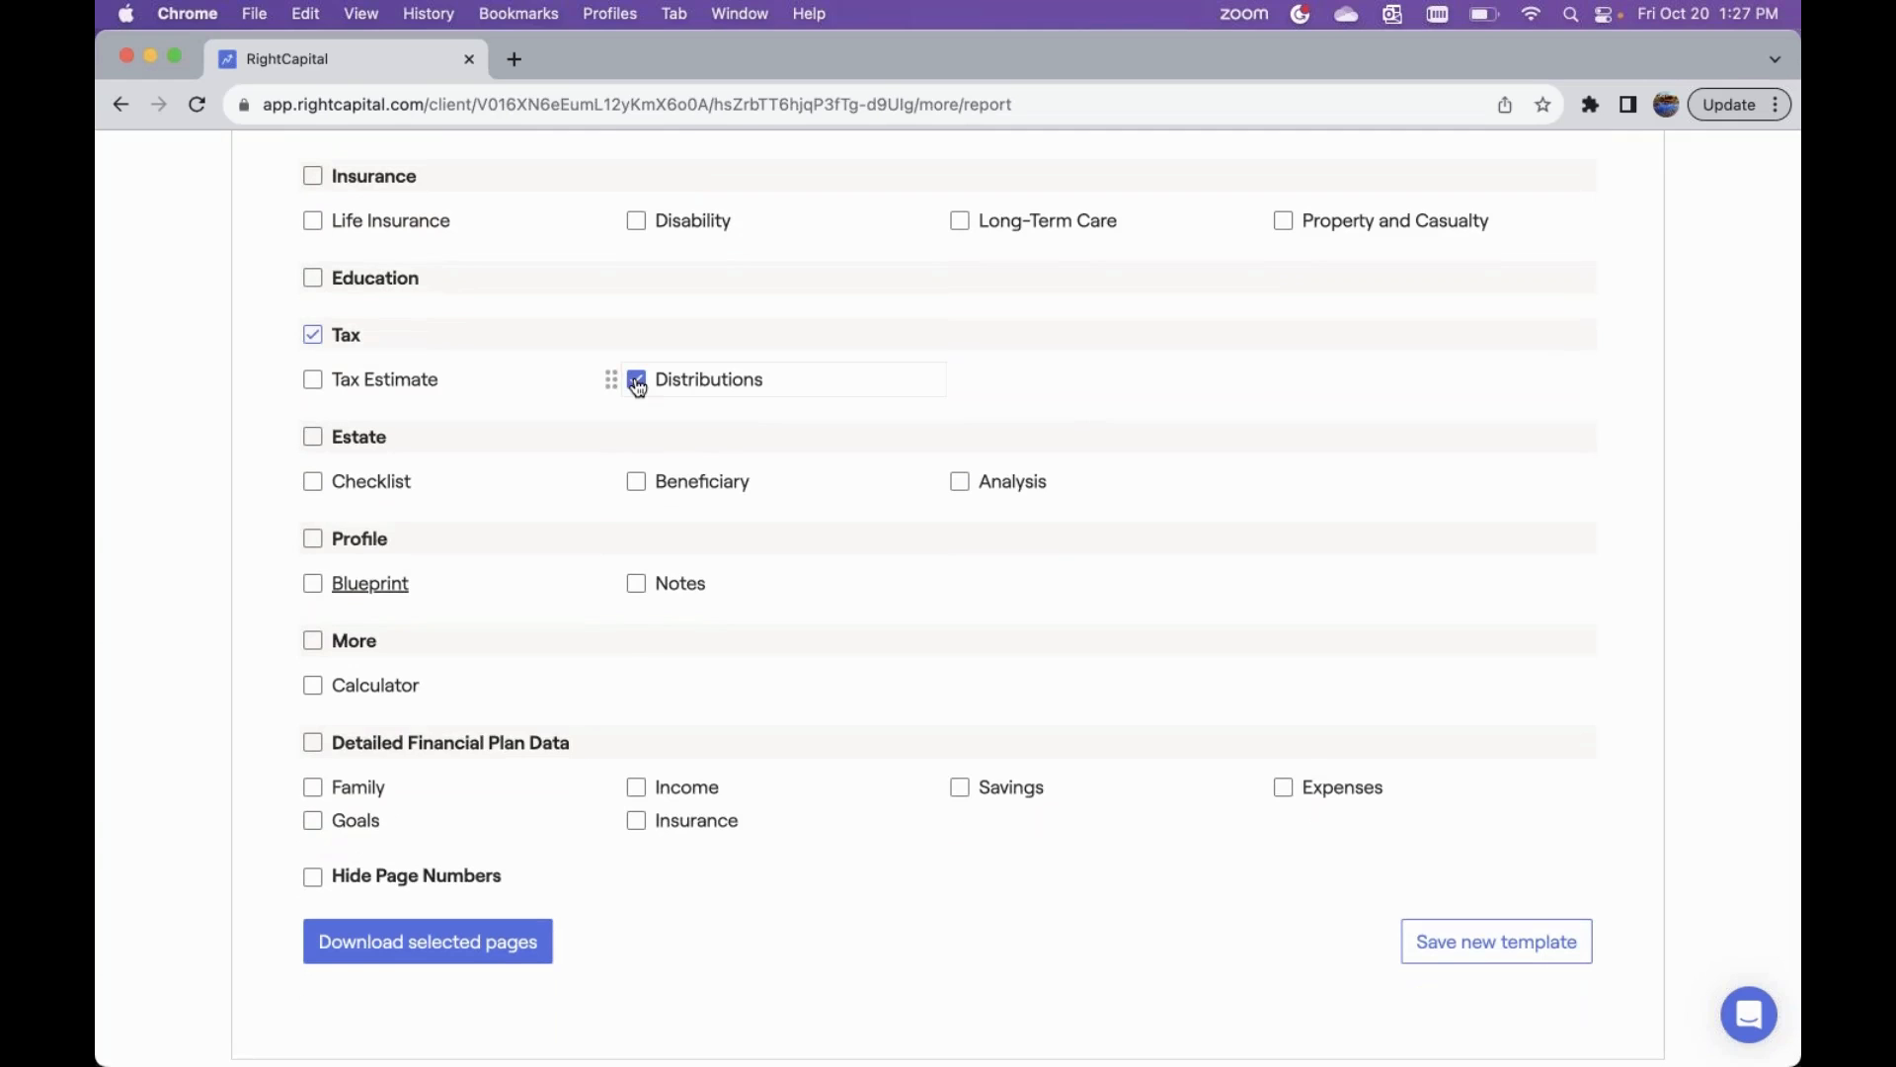
pyautogui.click(319, 589)
# - Download the selected report pages as a PDF and return to the report builder
pyautogui.scroll(4, 616, 602)
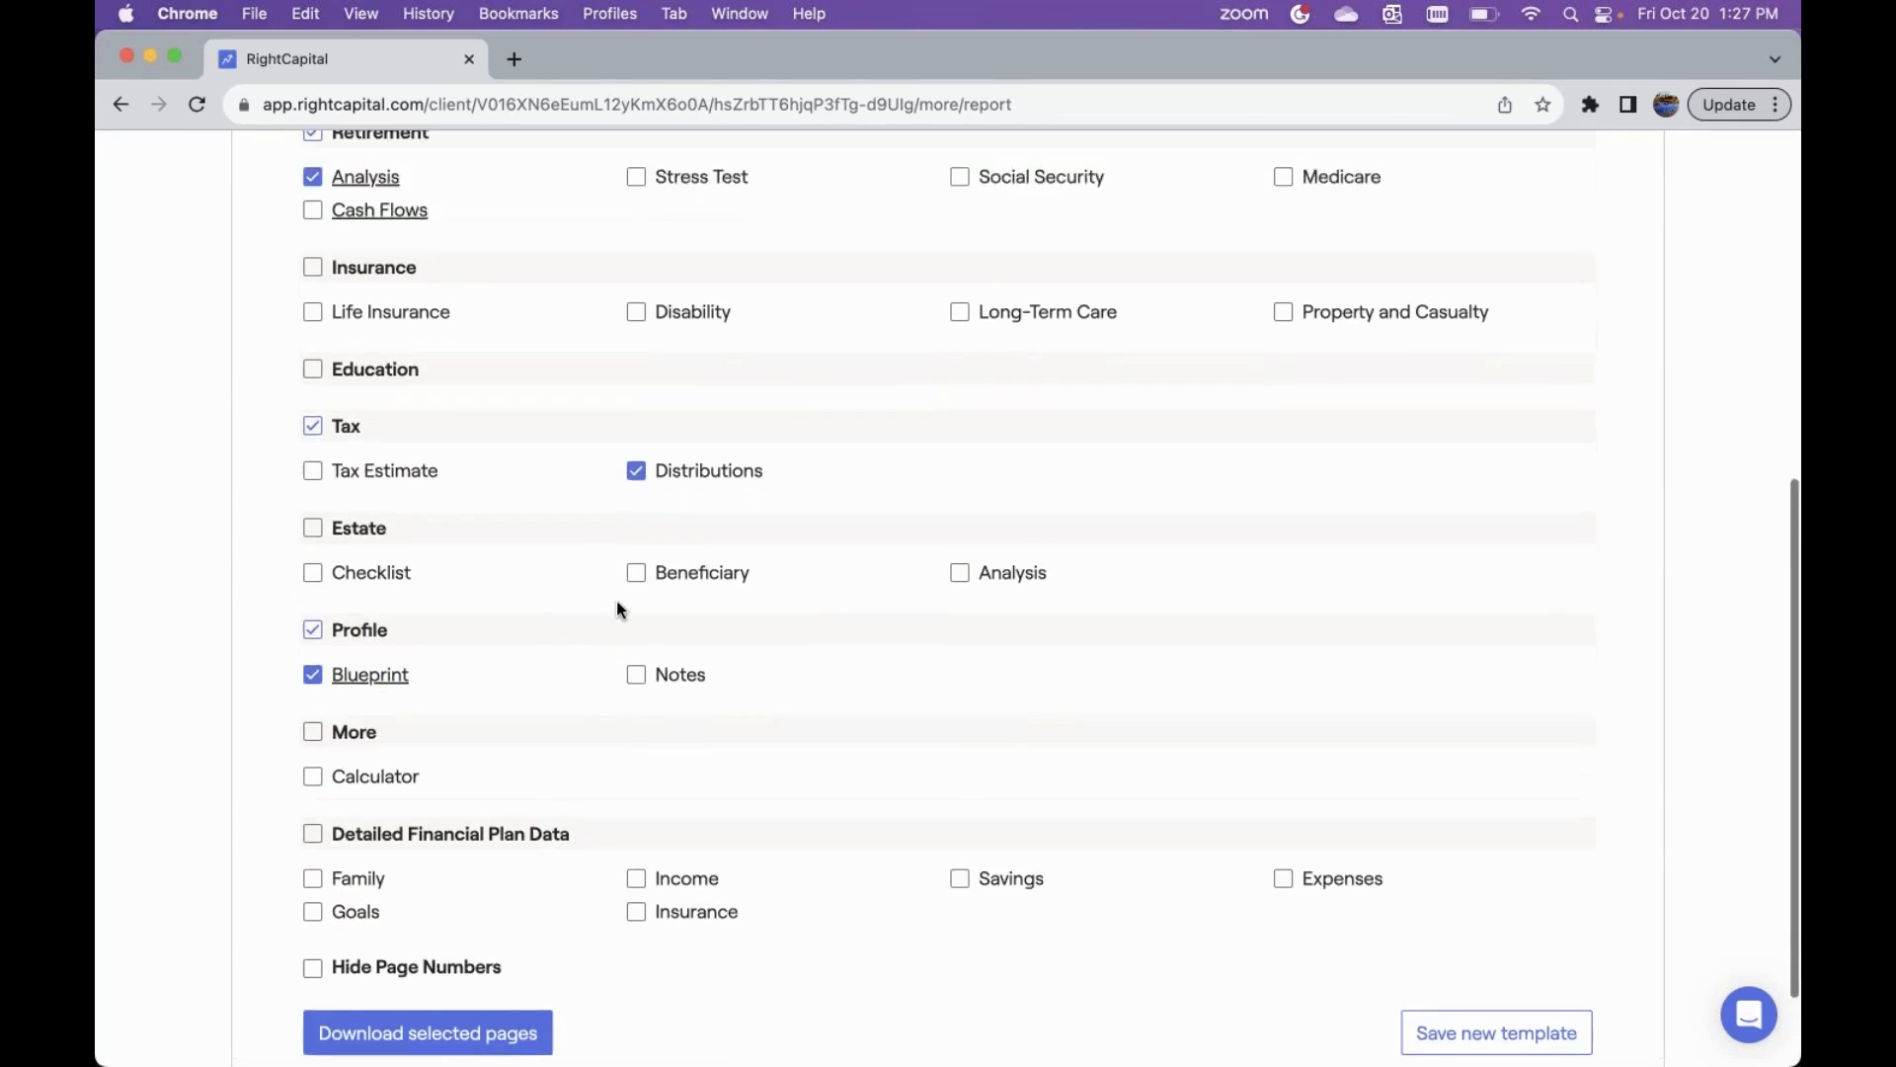
pyautogui.scroll(-5, 617, 603)
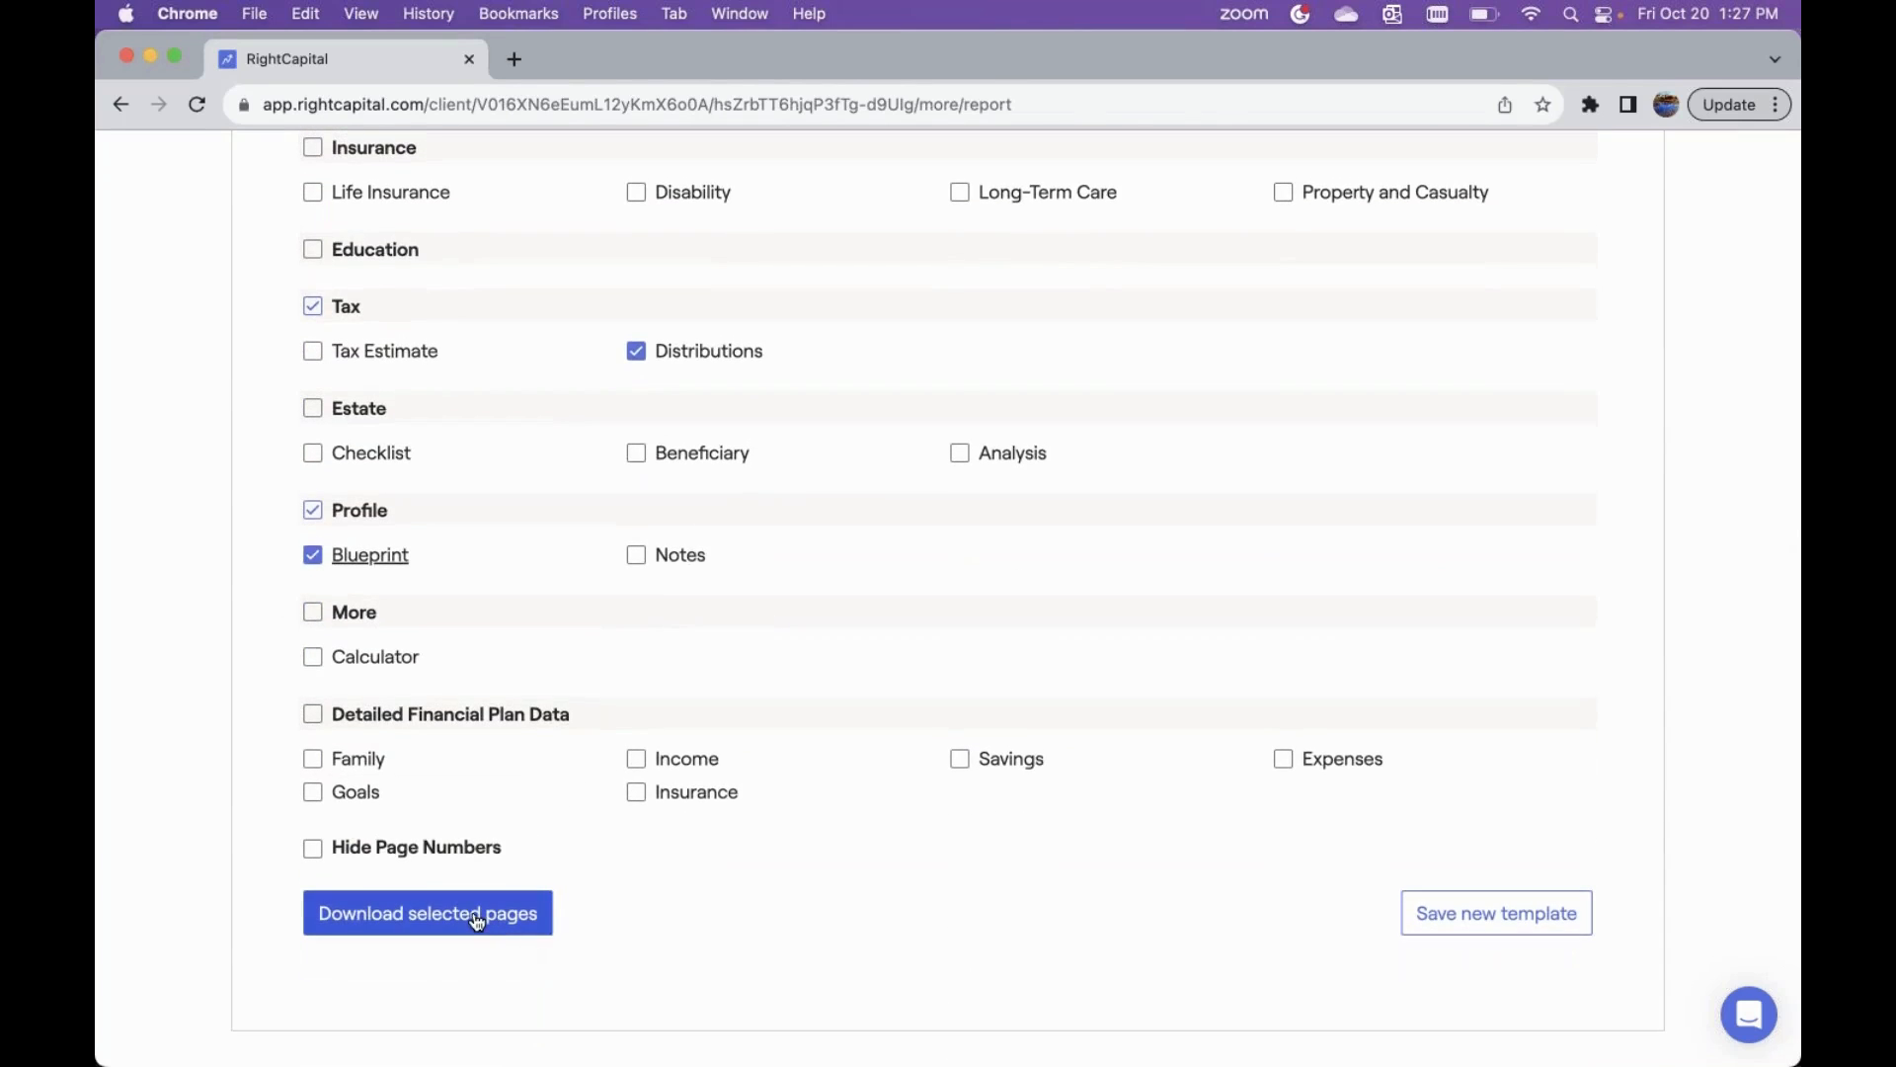
pyautogui.click(487, 918)
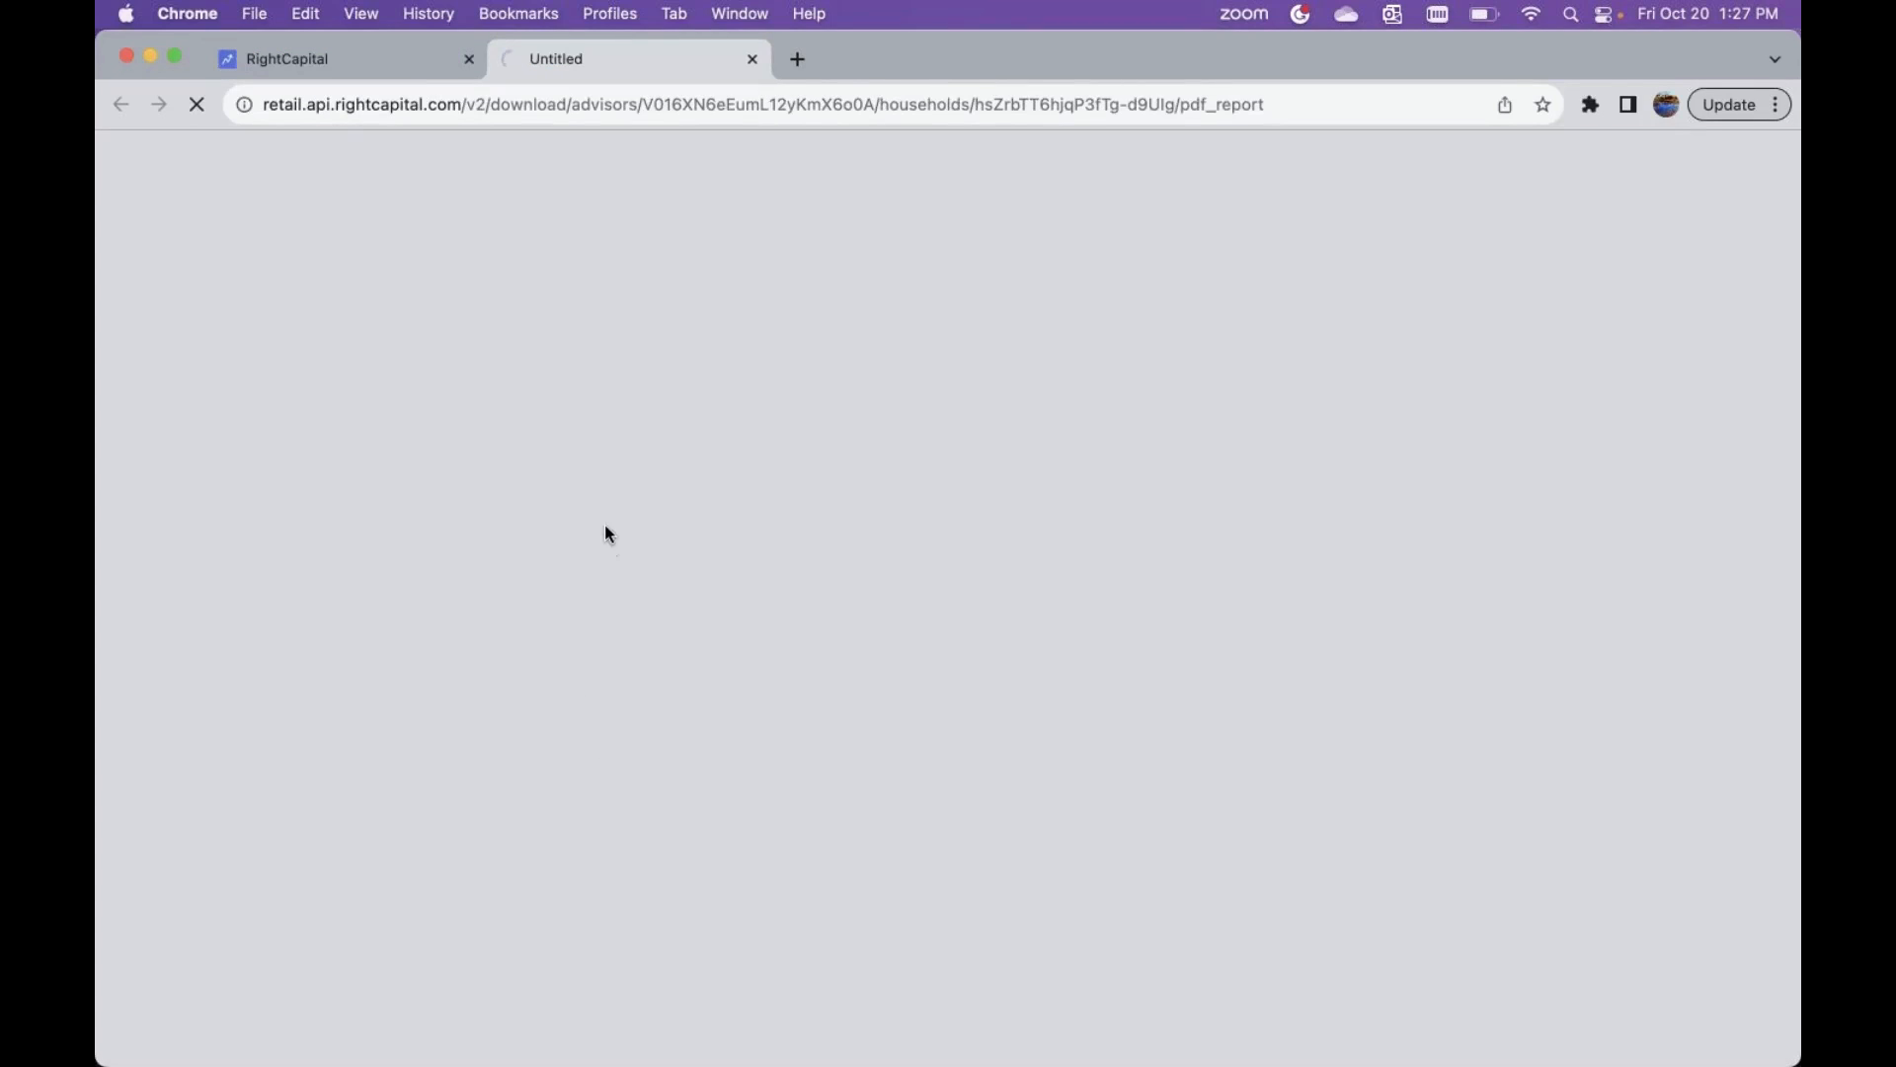
pyautogui.click(329, 61)
# - Save the page selection as a new report template named Roth Conversions Analysis
pyautogui.click(1479, 904)
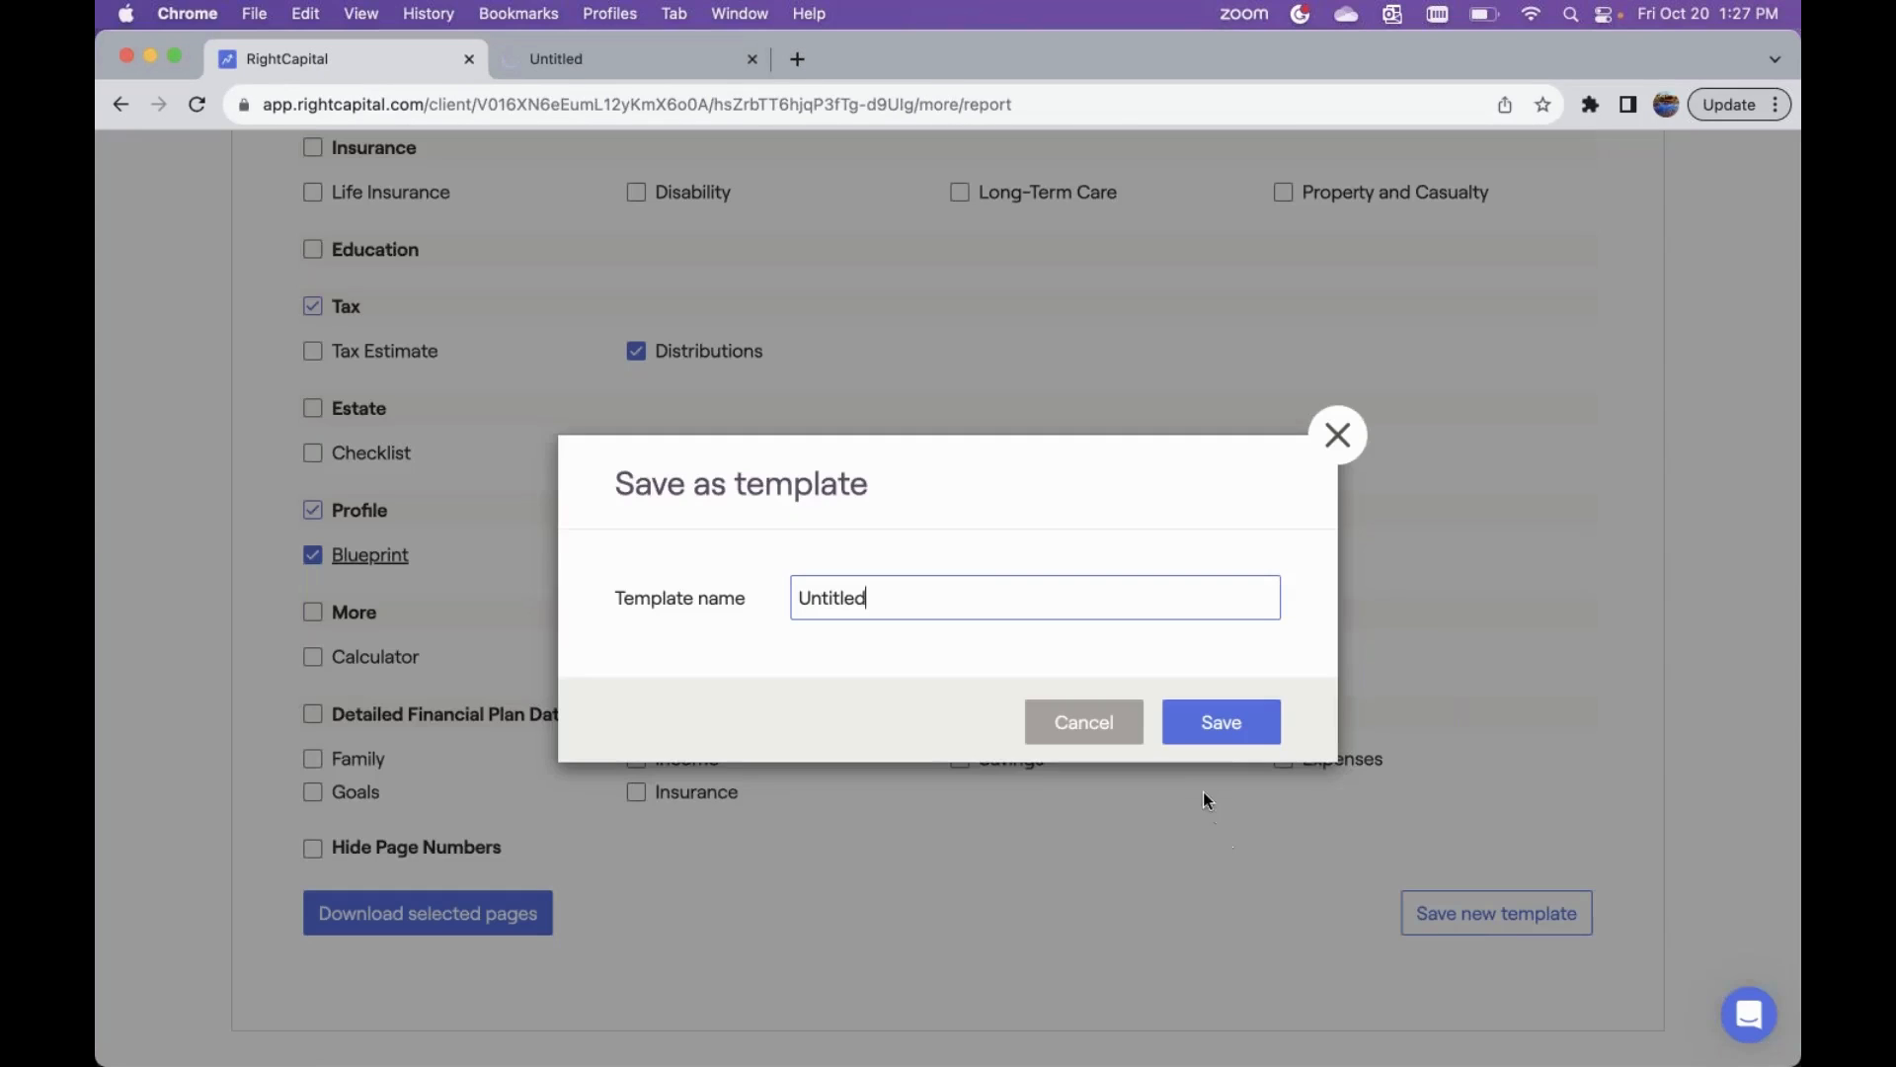
pyautogui.doubleClick(945, 592)
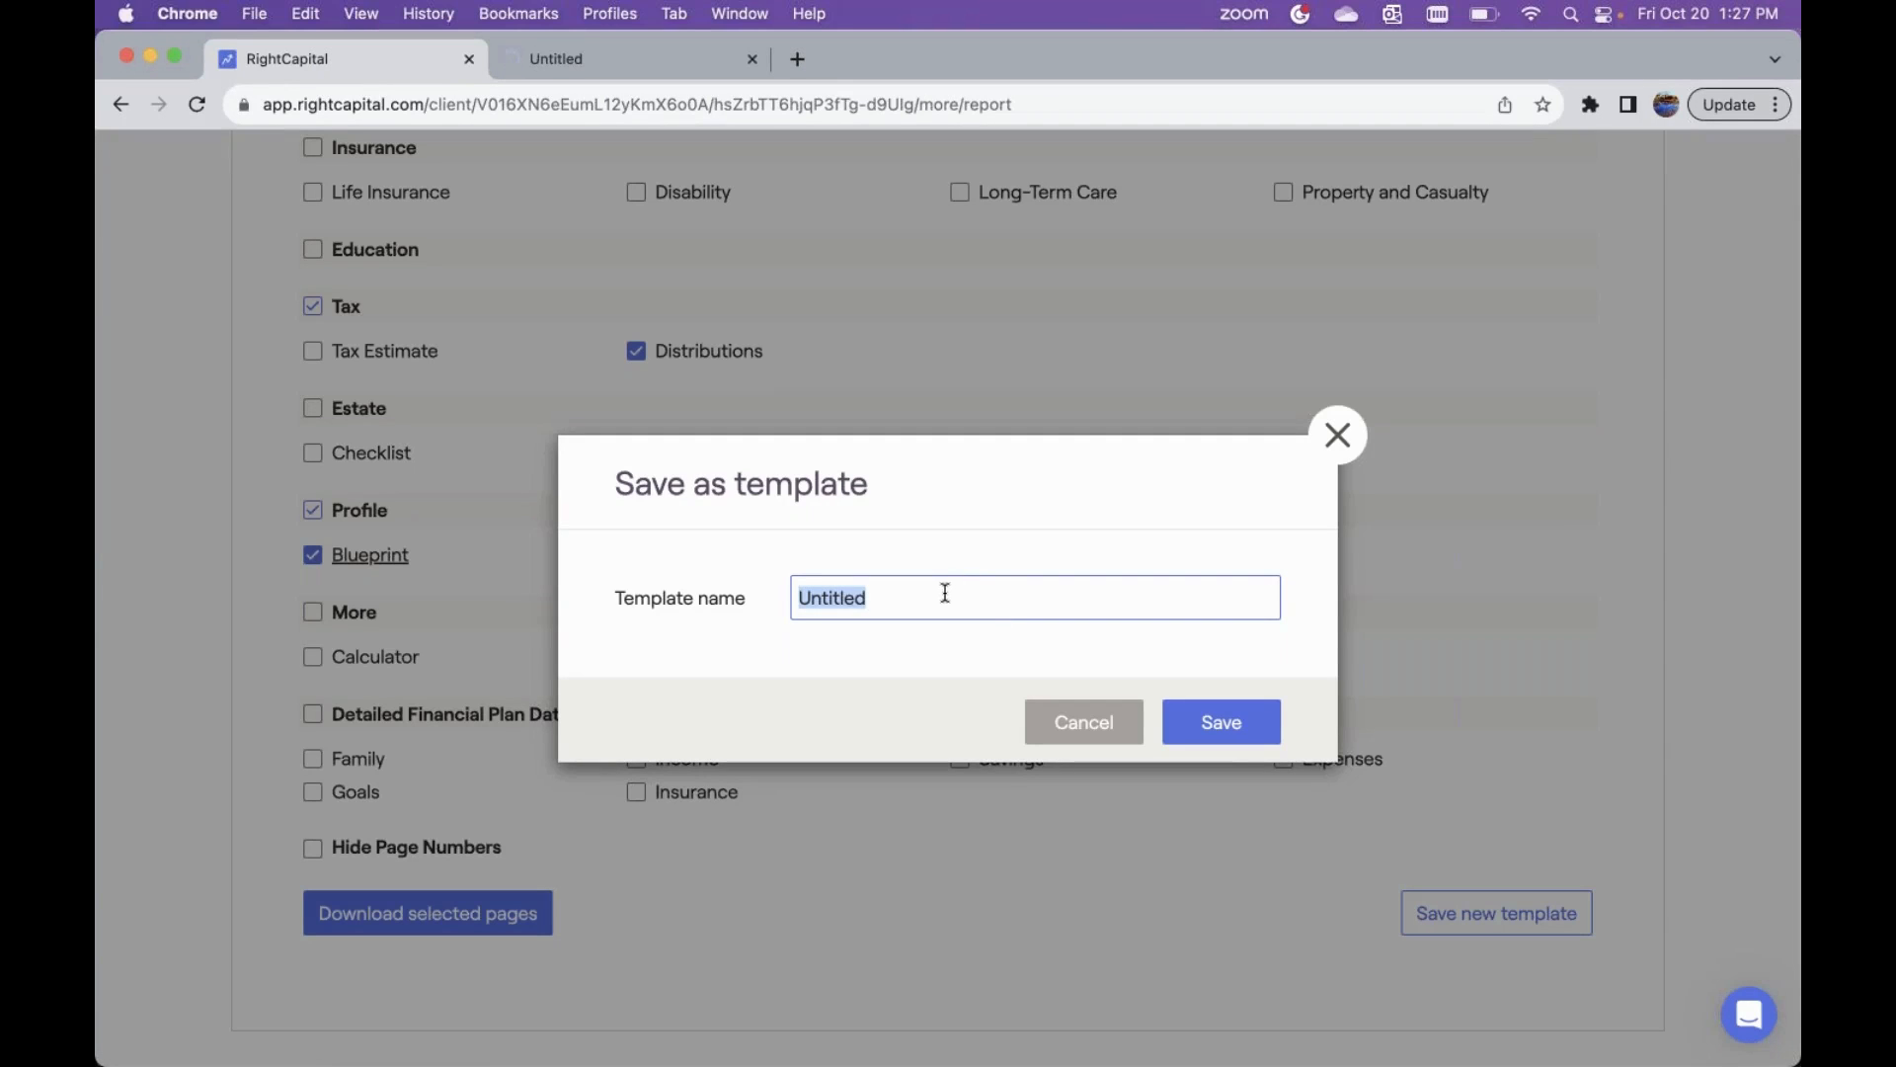
pyautogui.write('Roth COm')
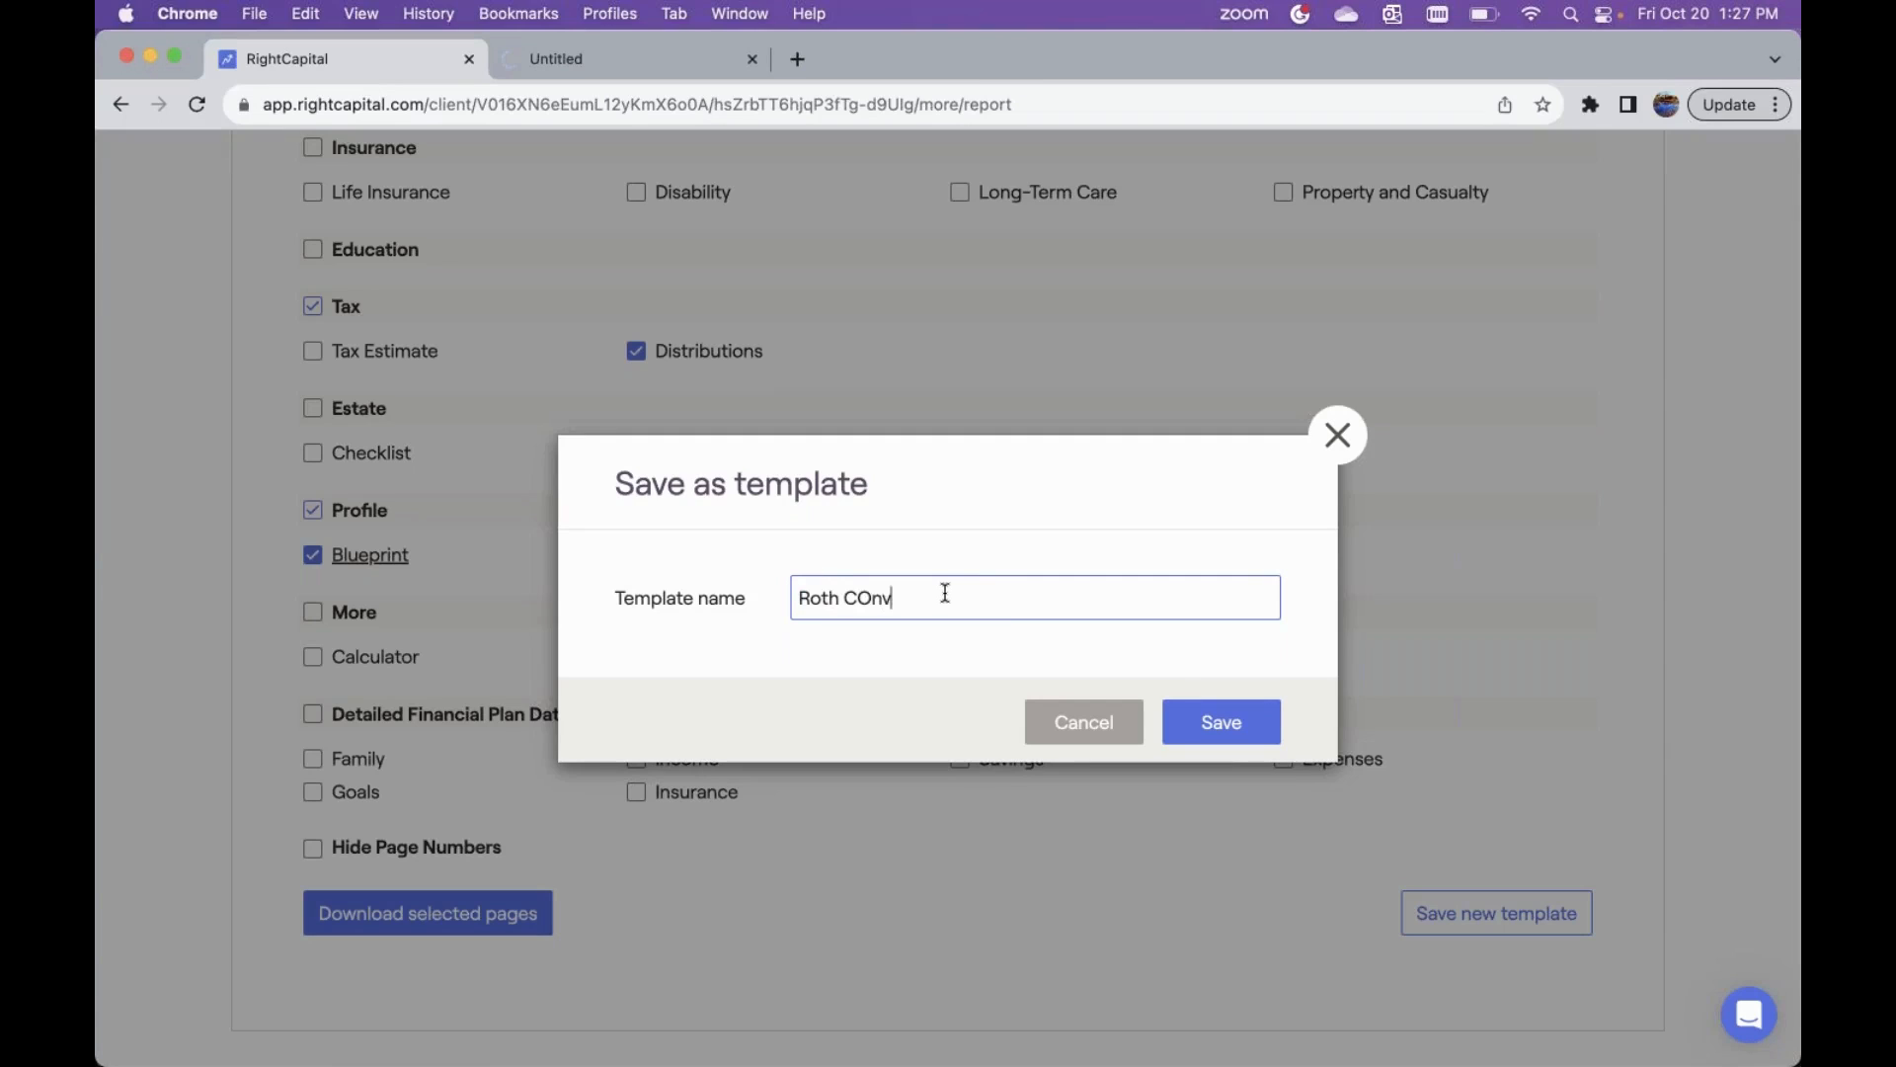
pyautogui.press('BackSpace')
pyautogui.press('BackSpace')
pyautogui.write('n')
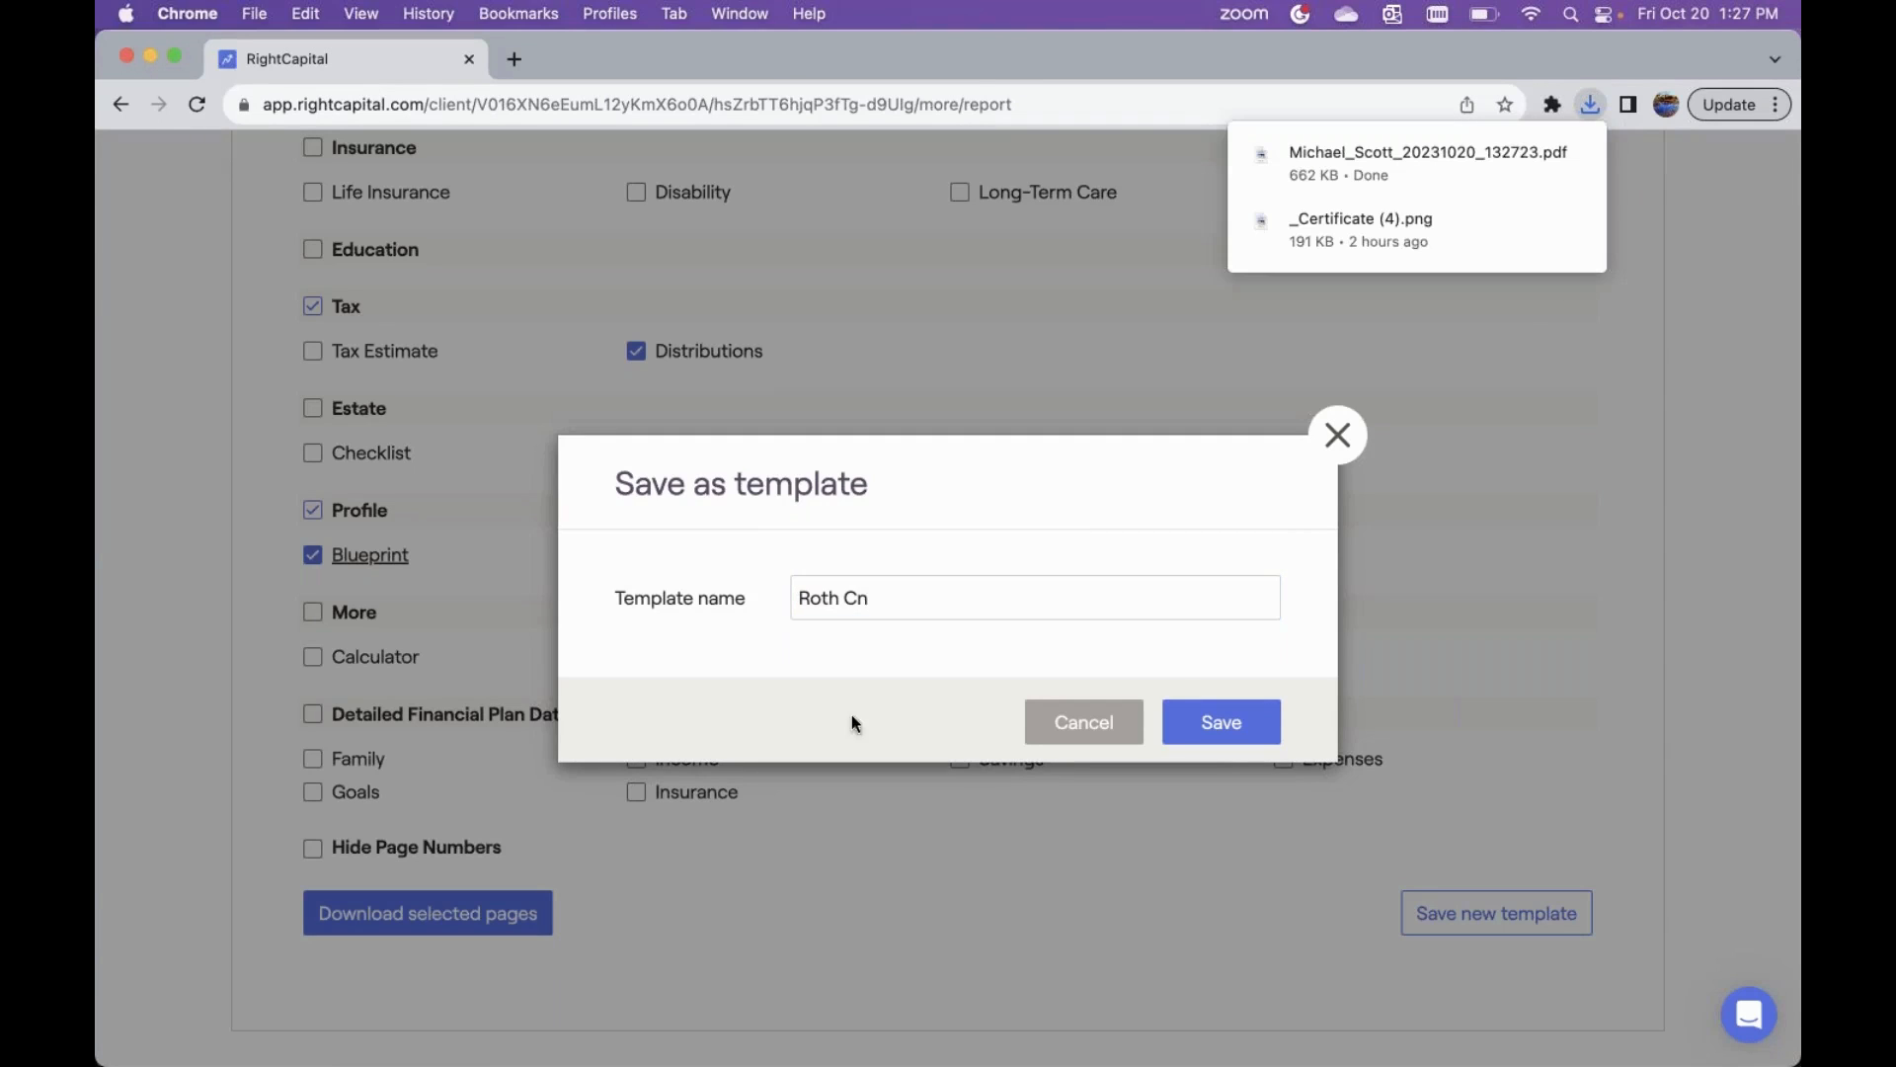
pyautogui.click(869, 598)
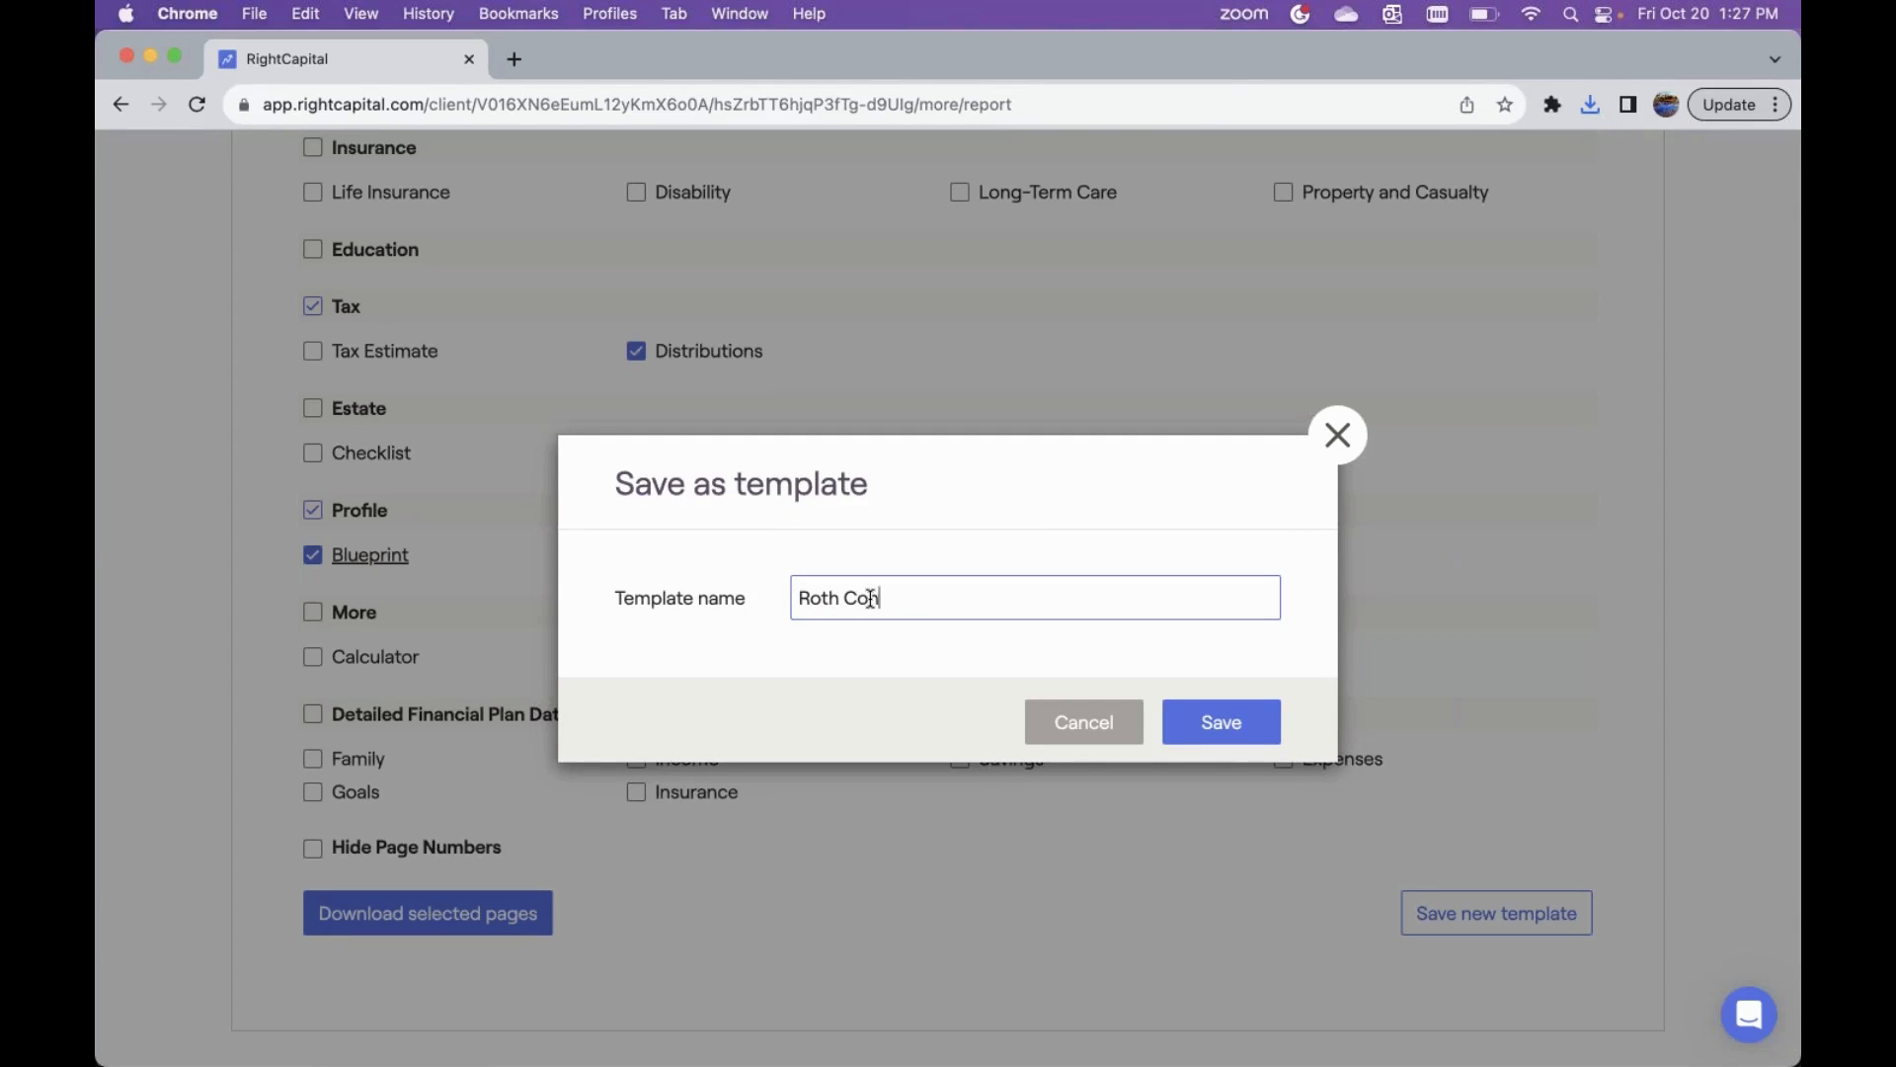
pyautogui.write('versions Analysis')
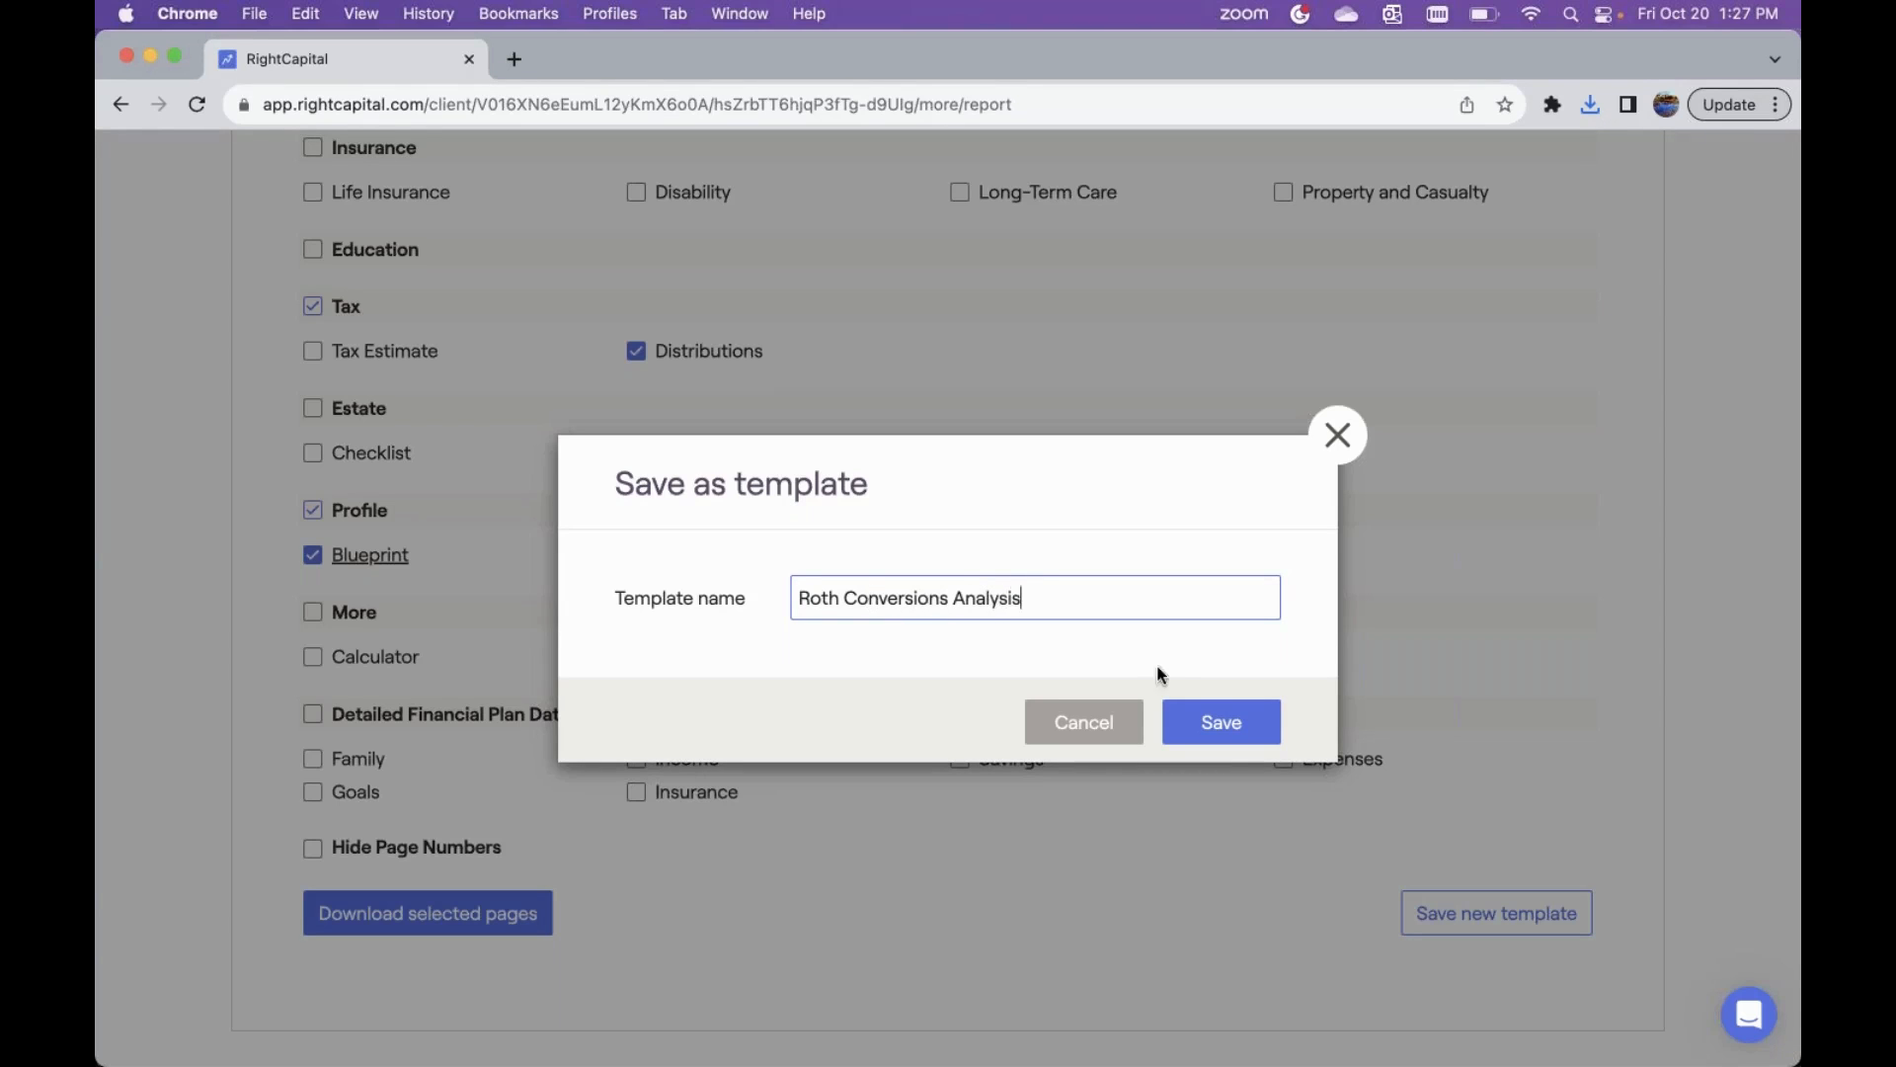
pyautogui.click(1215, 720)
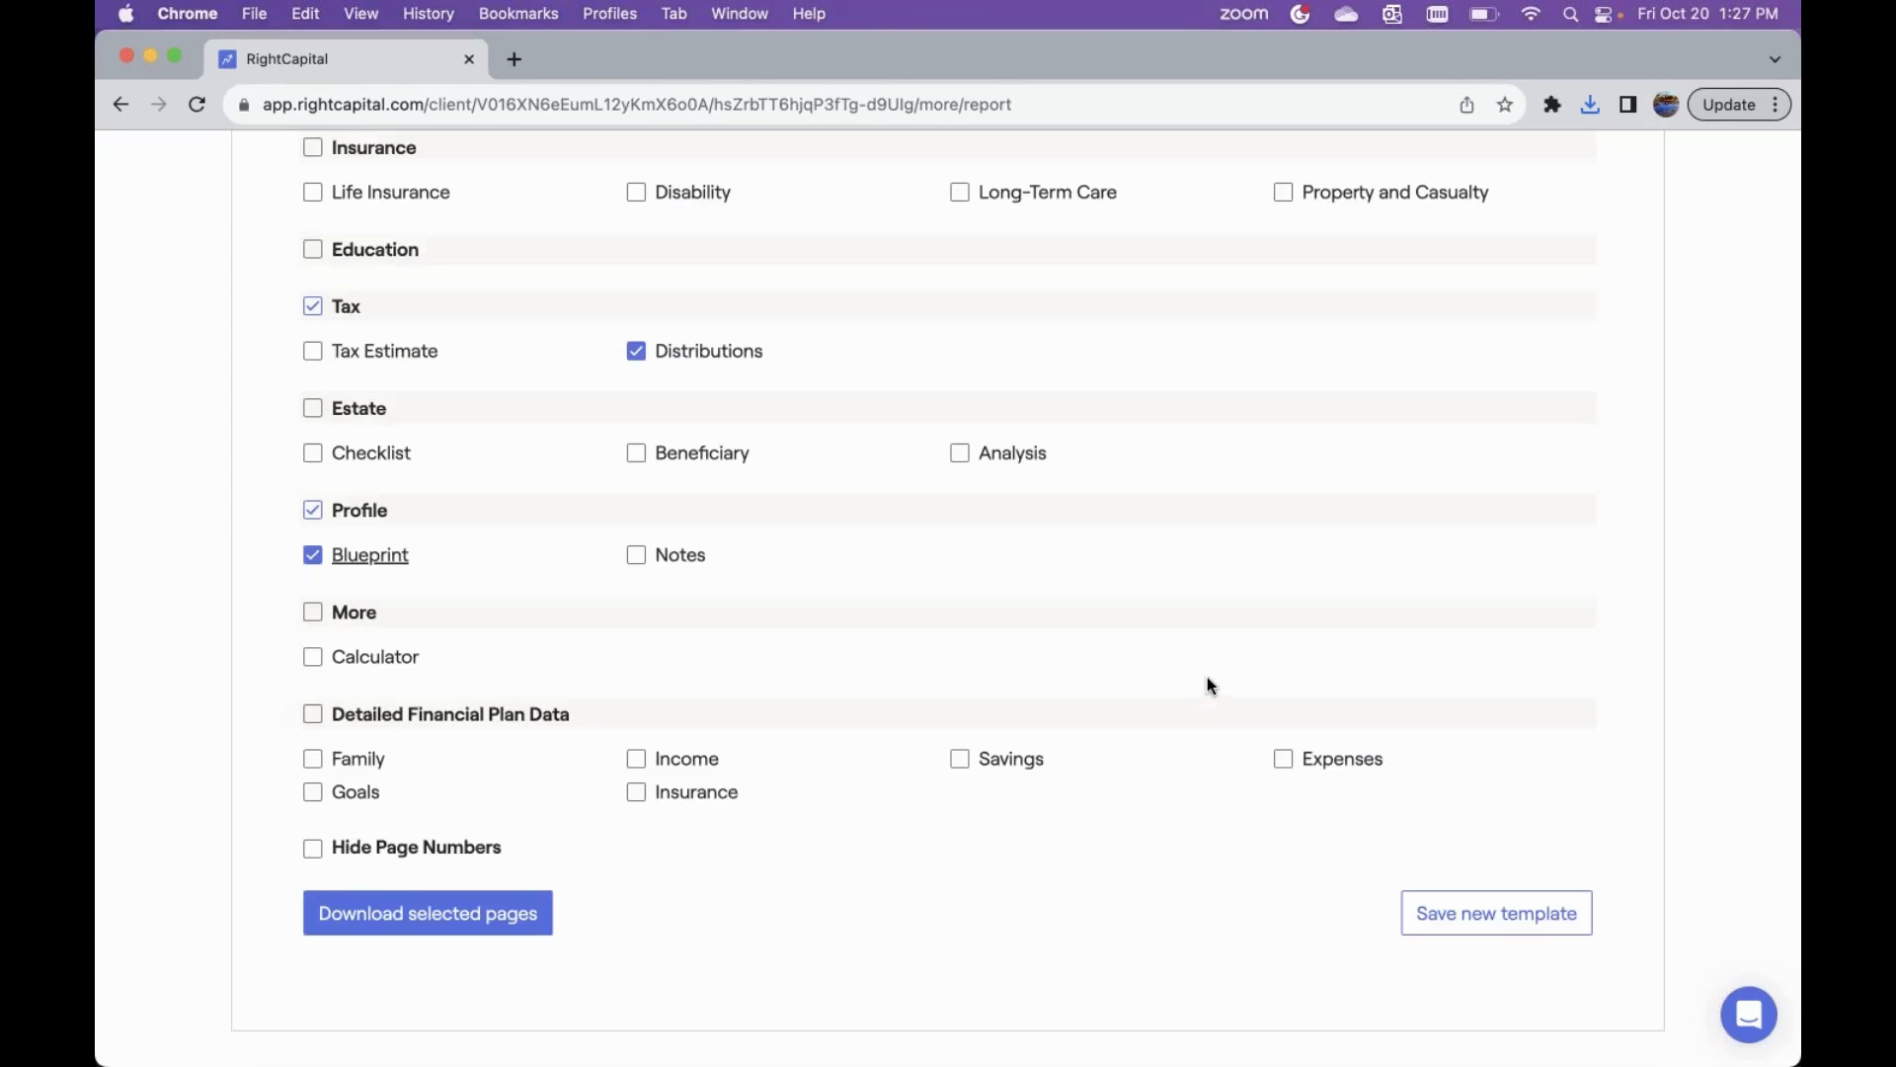
# - Apply the Roth Conversions Analysis template to the report and review its selected pages
pyautogui.scroll(10, 1207, 677)
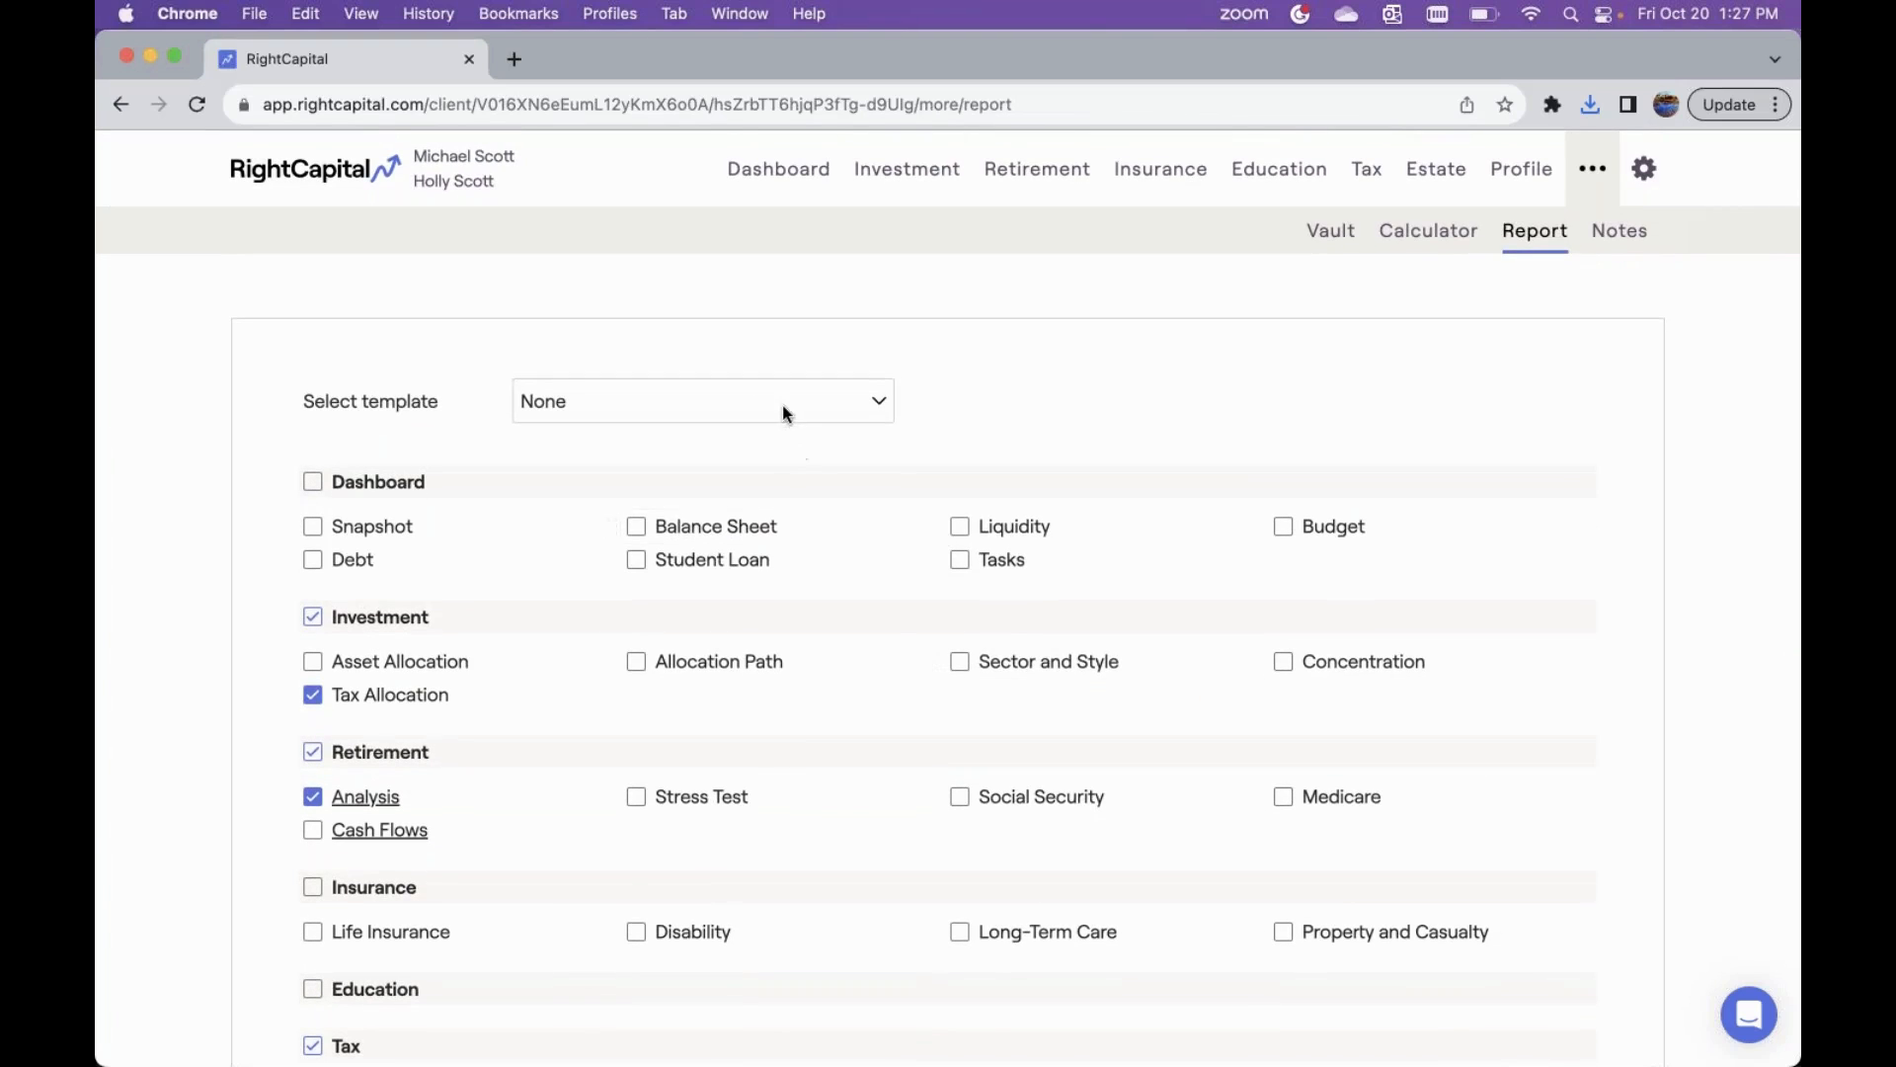
pyautogui.click(782, 404)
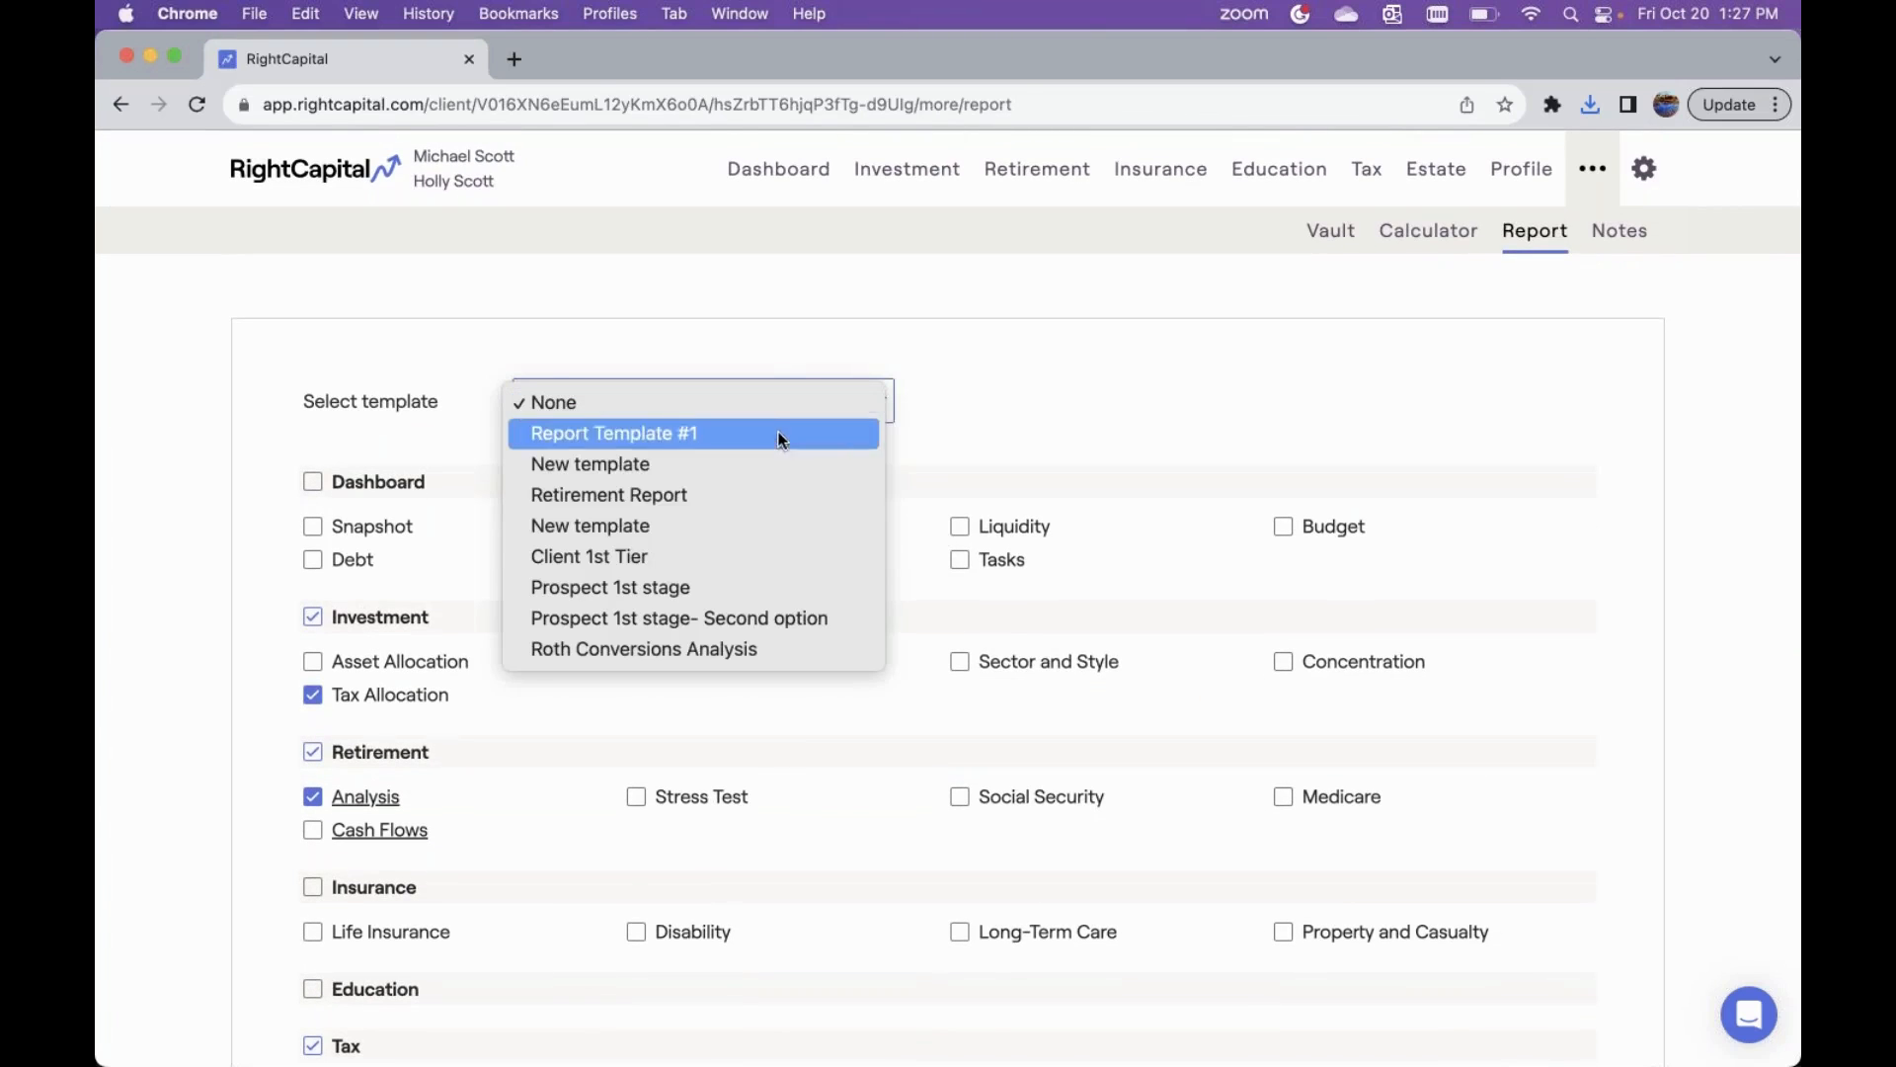
pyautogui.click(713, 650)
pyautogui.scroll(-4, 713, 652)
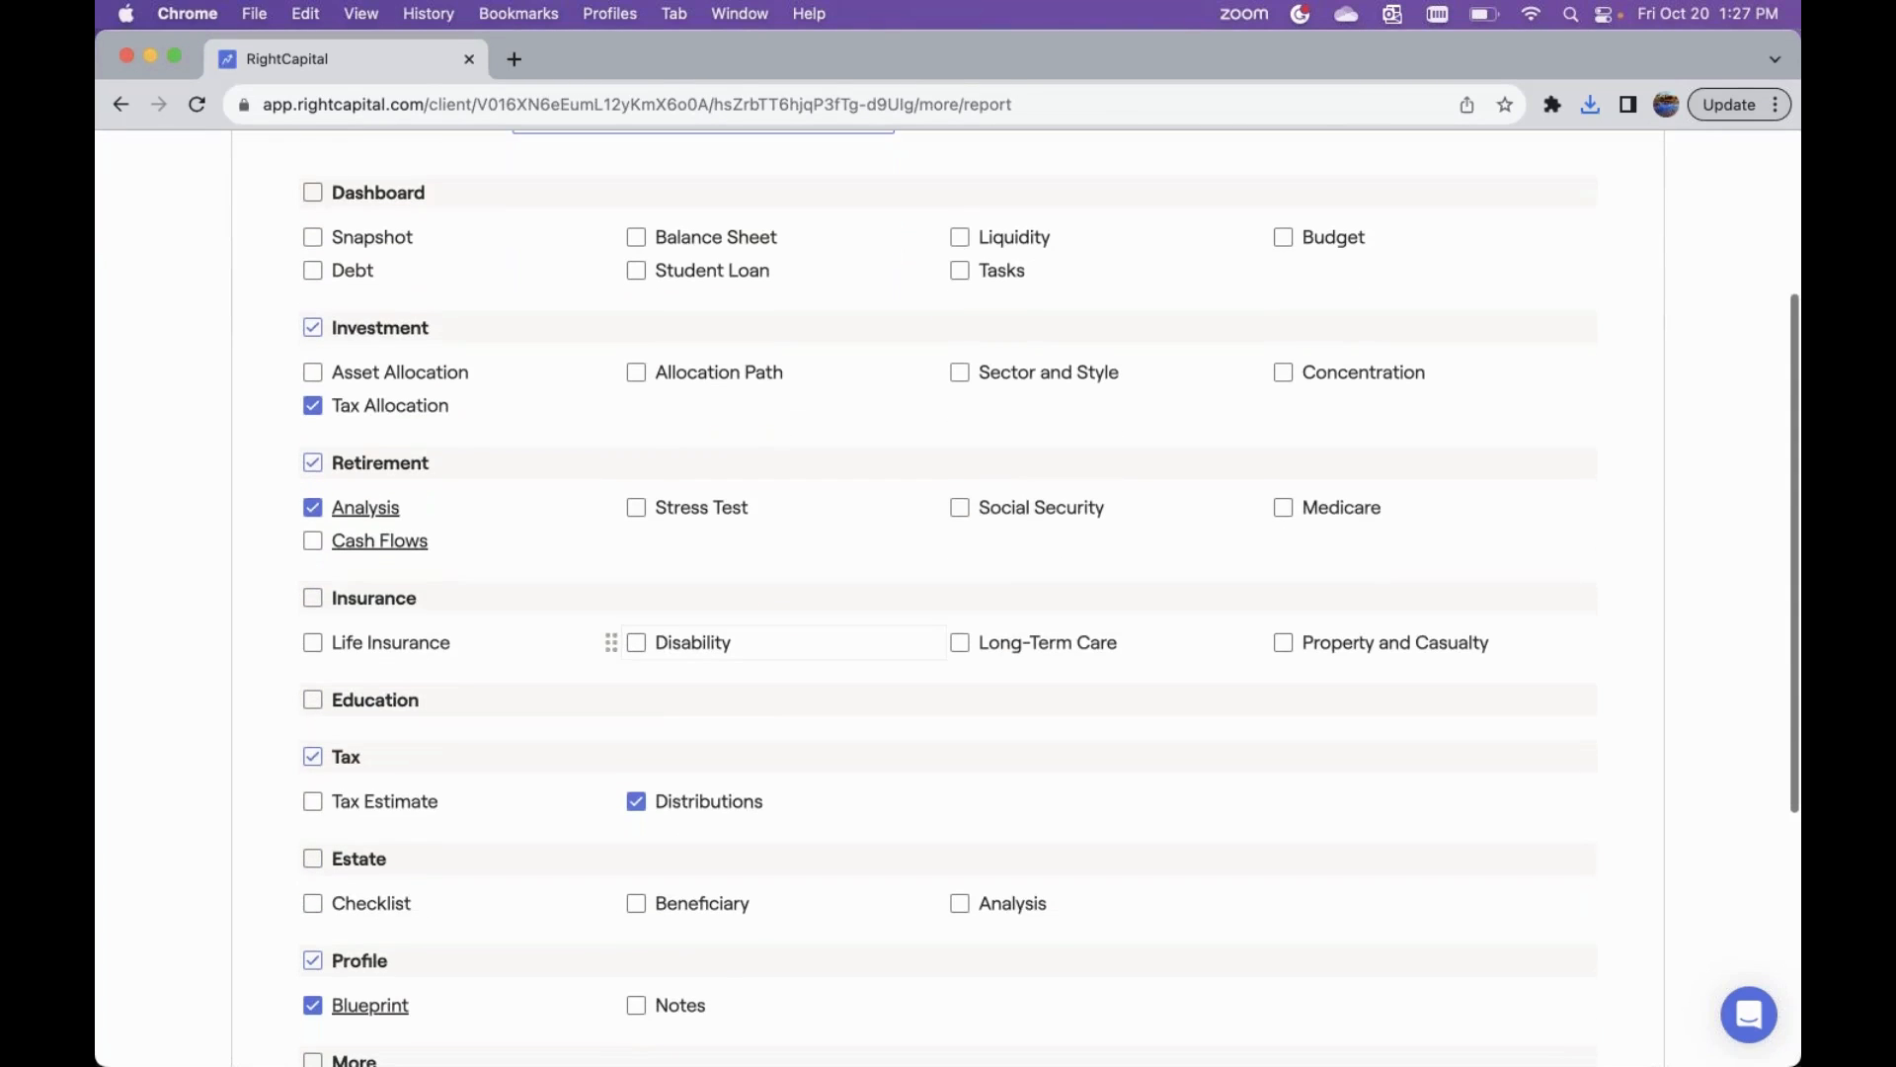
pyautogui.scroll(-6, 1146, 635)
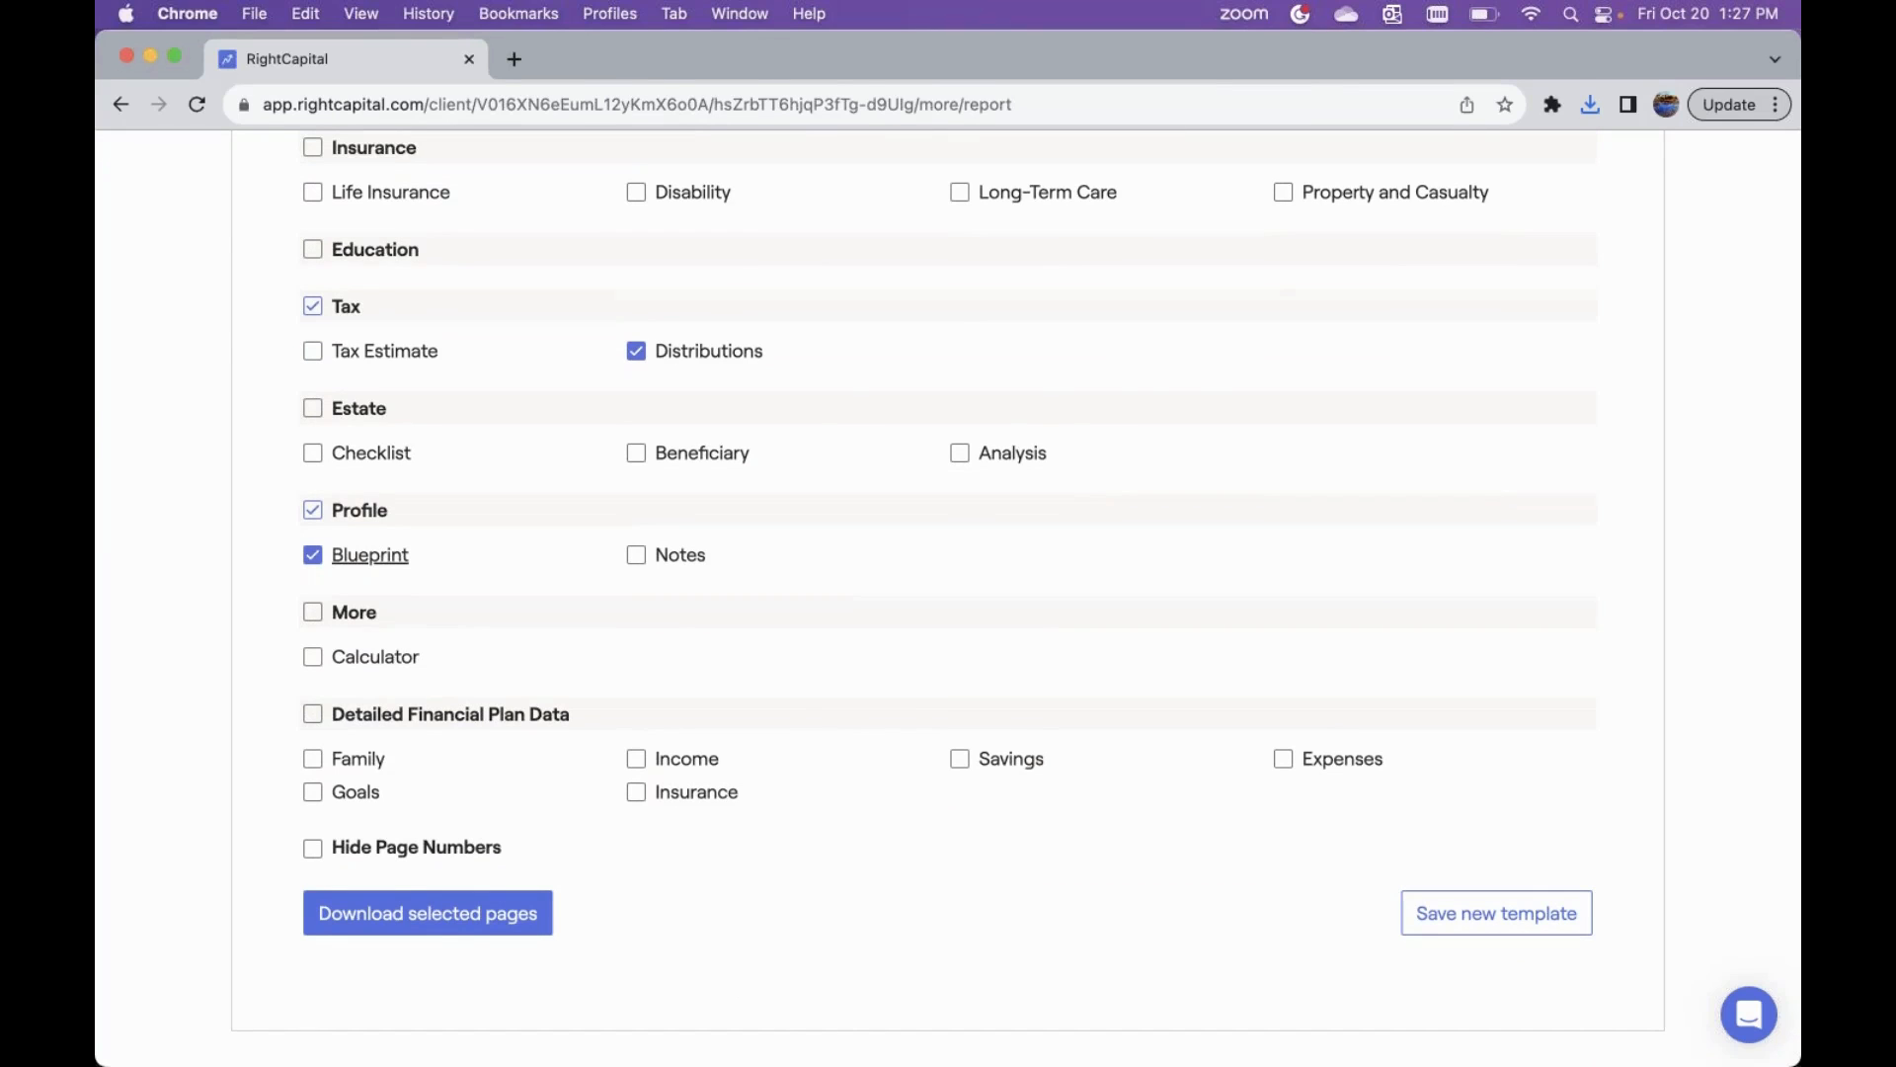
# - Open the report PDF and examine its tax allocation, Monte Carlo, action items, savings and retirement detail pages
pyautogui.scroll(-6, 1084, 607)
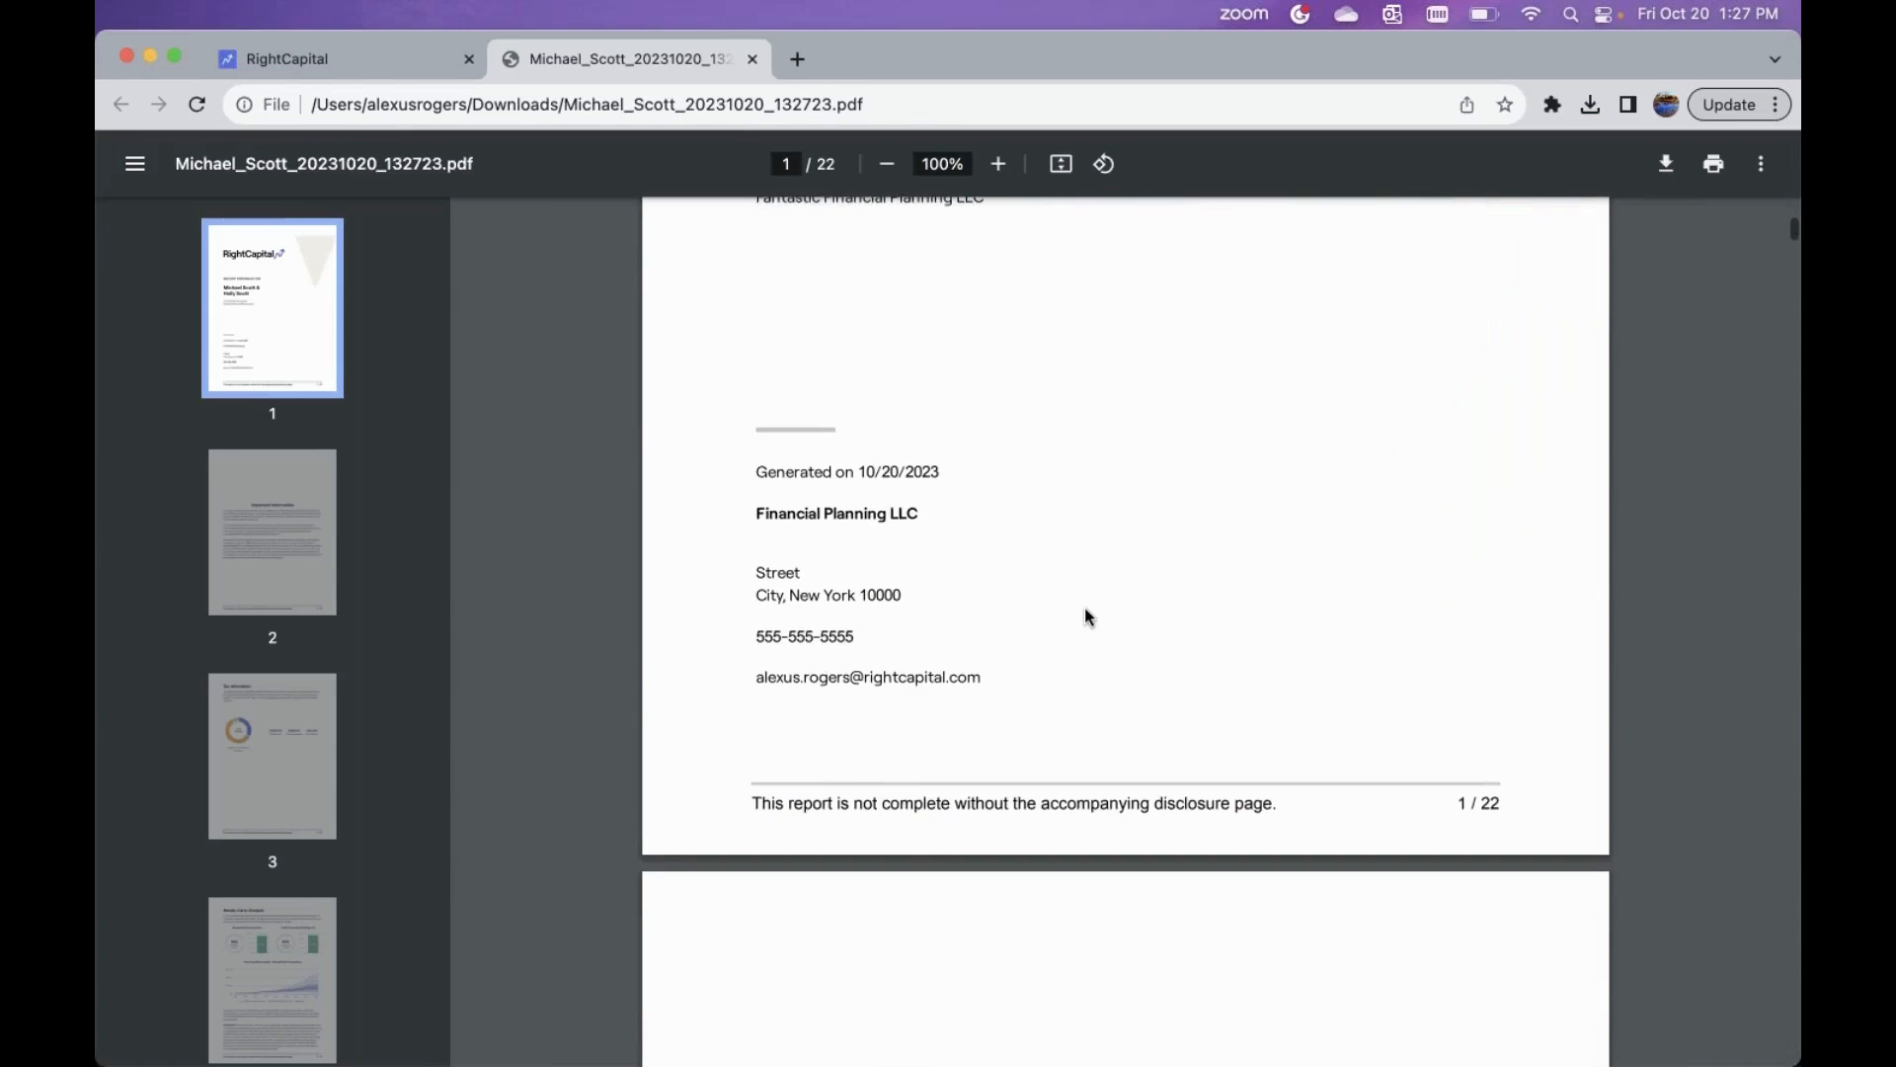
pyautogui.scroll(-20, 1085, 617)
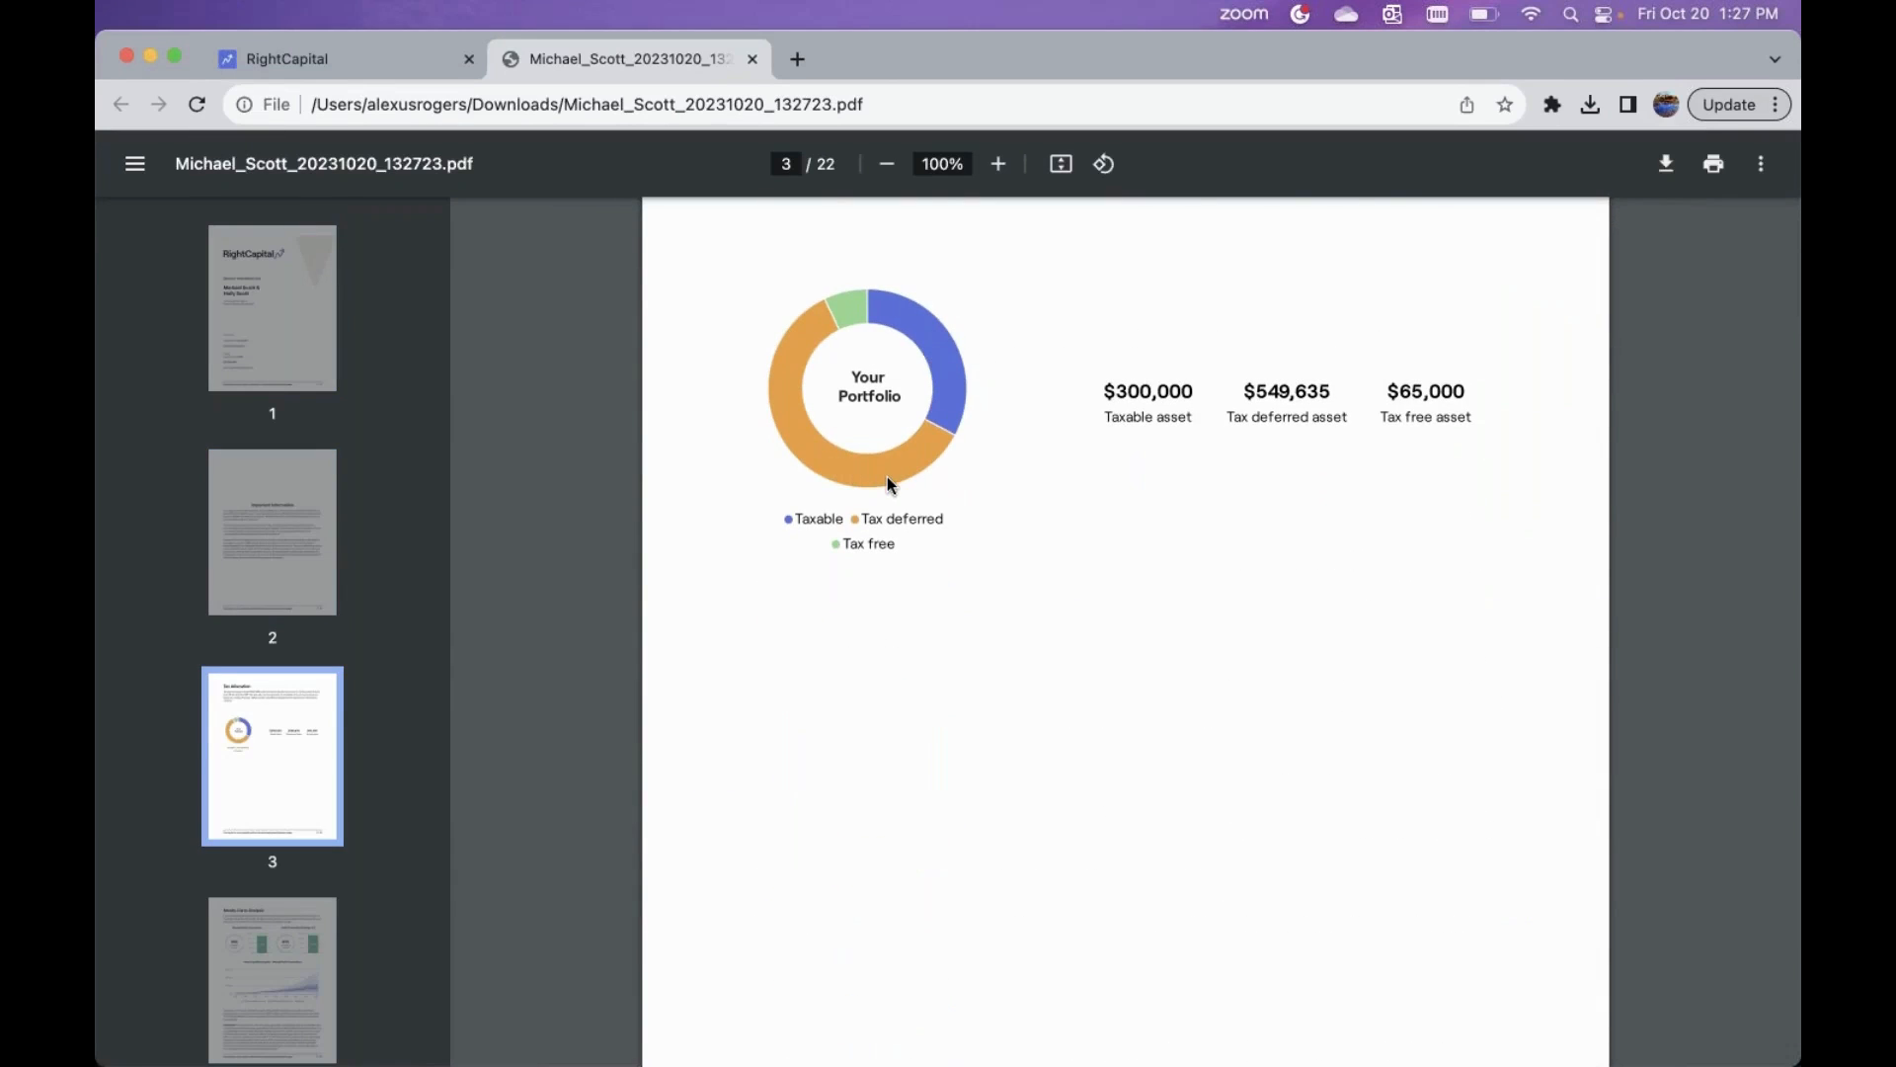
pyautogui.scroll(-13, 886, 476)
pyautogui.scroll(-3, 887, 476)
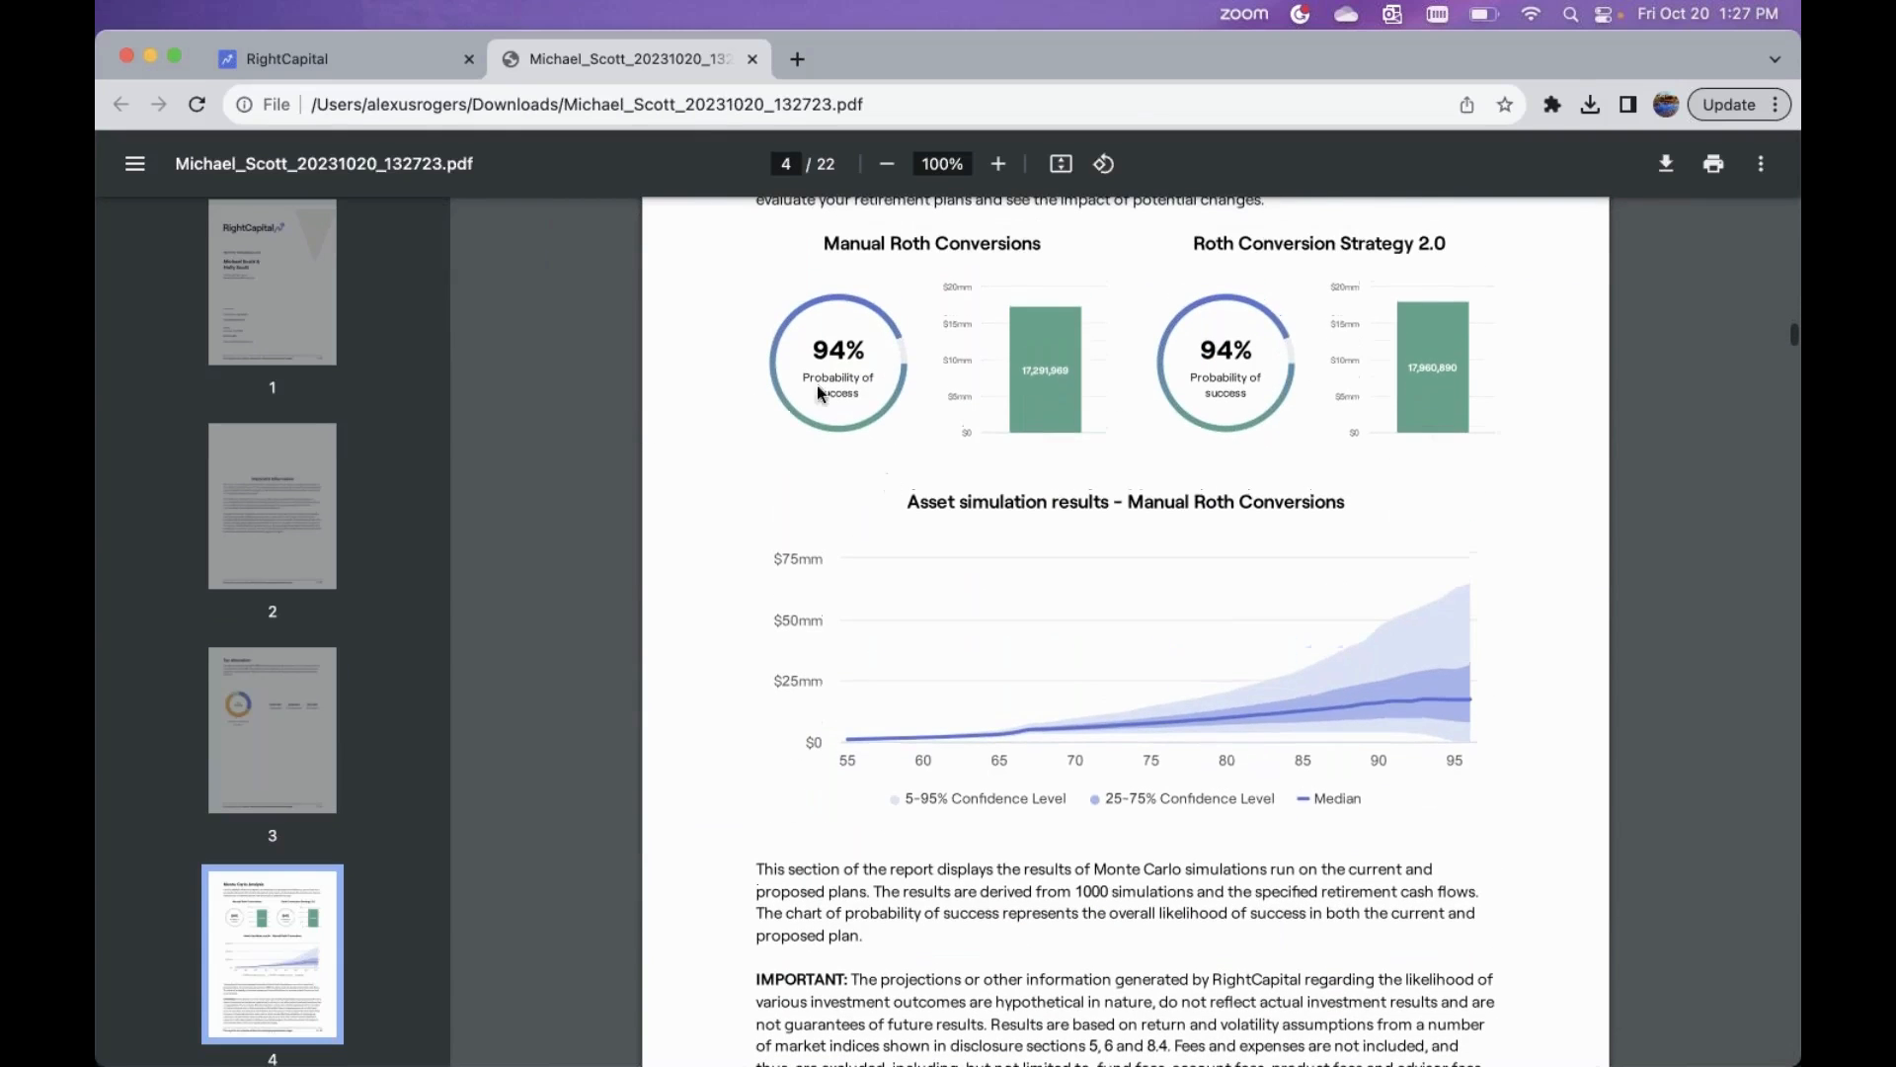
pyautogui.scroll(-10, 1250, 741)
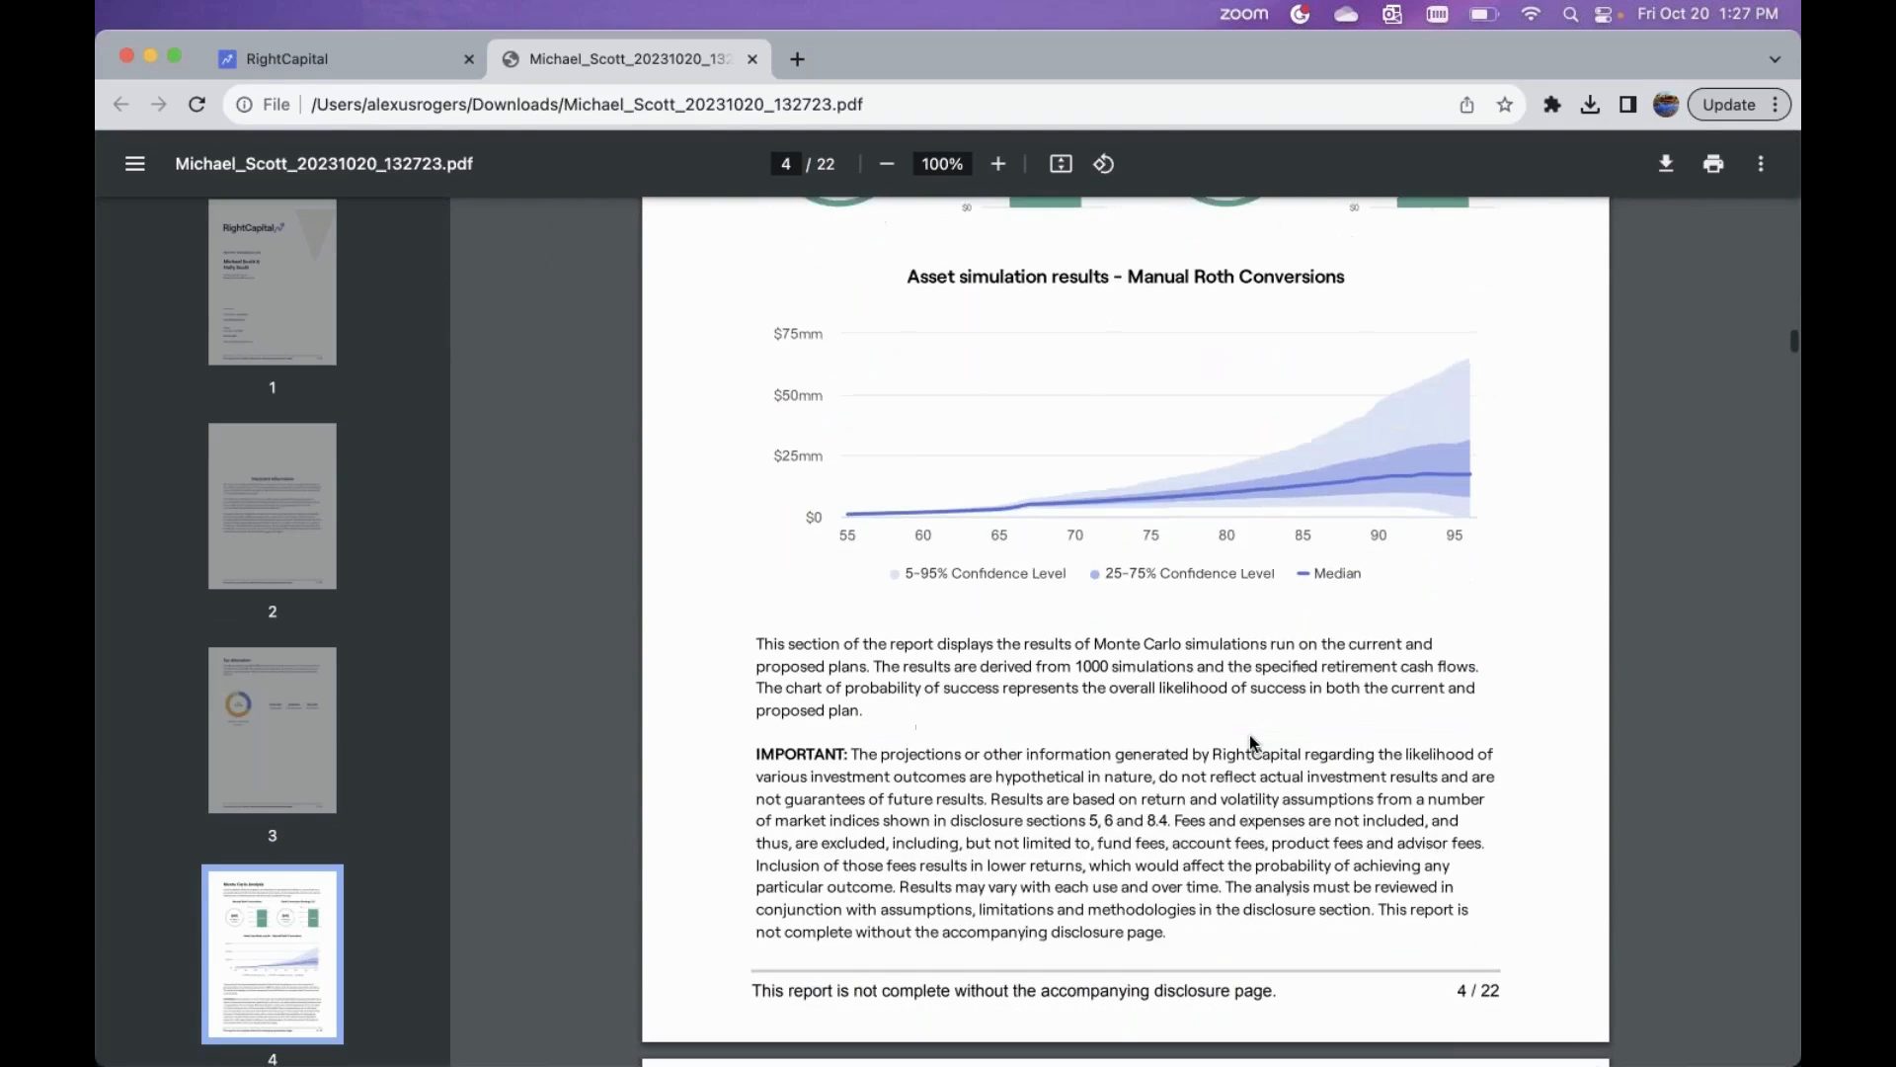
pyautogui.scroll(-20, 1250, 743)
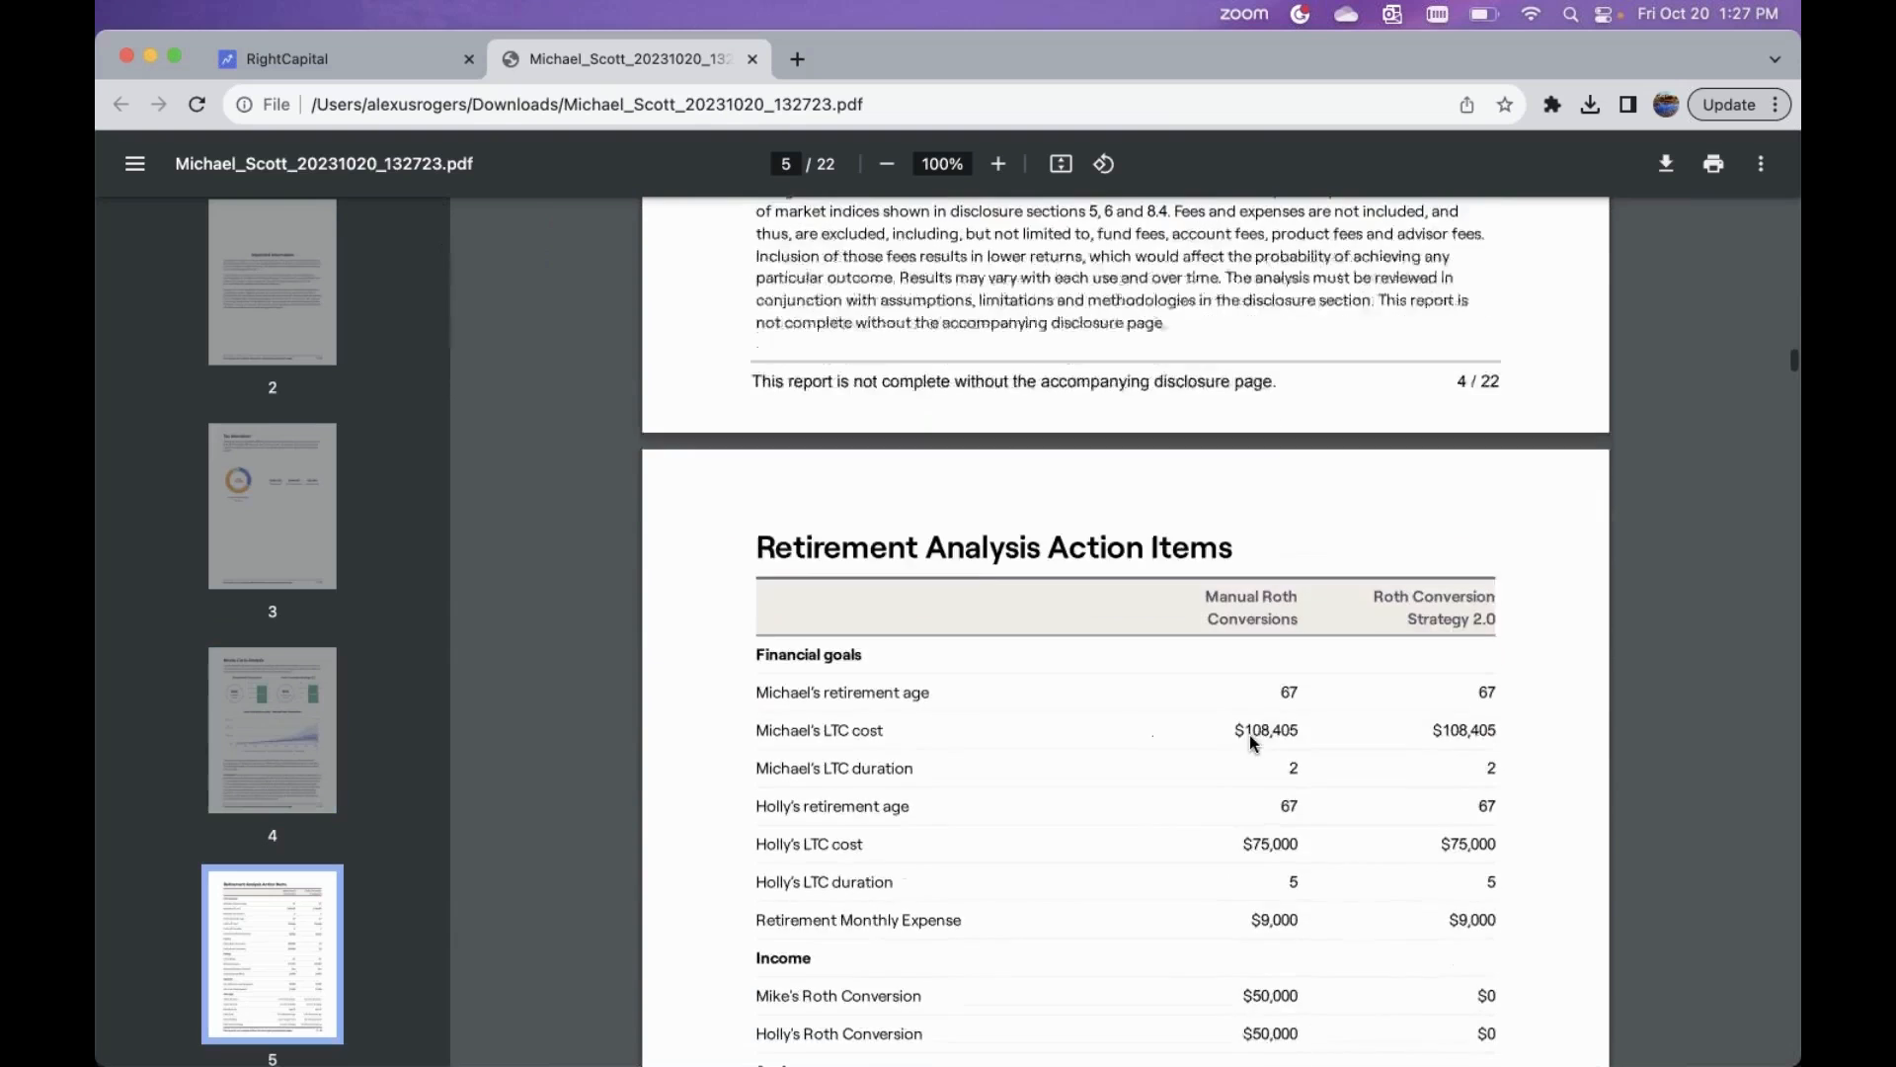
pyautogui.scroll(-15, 1249, 743)
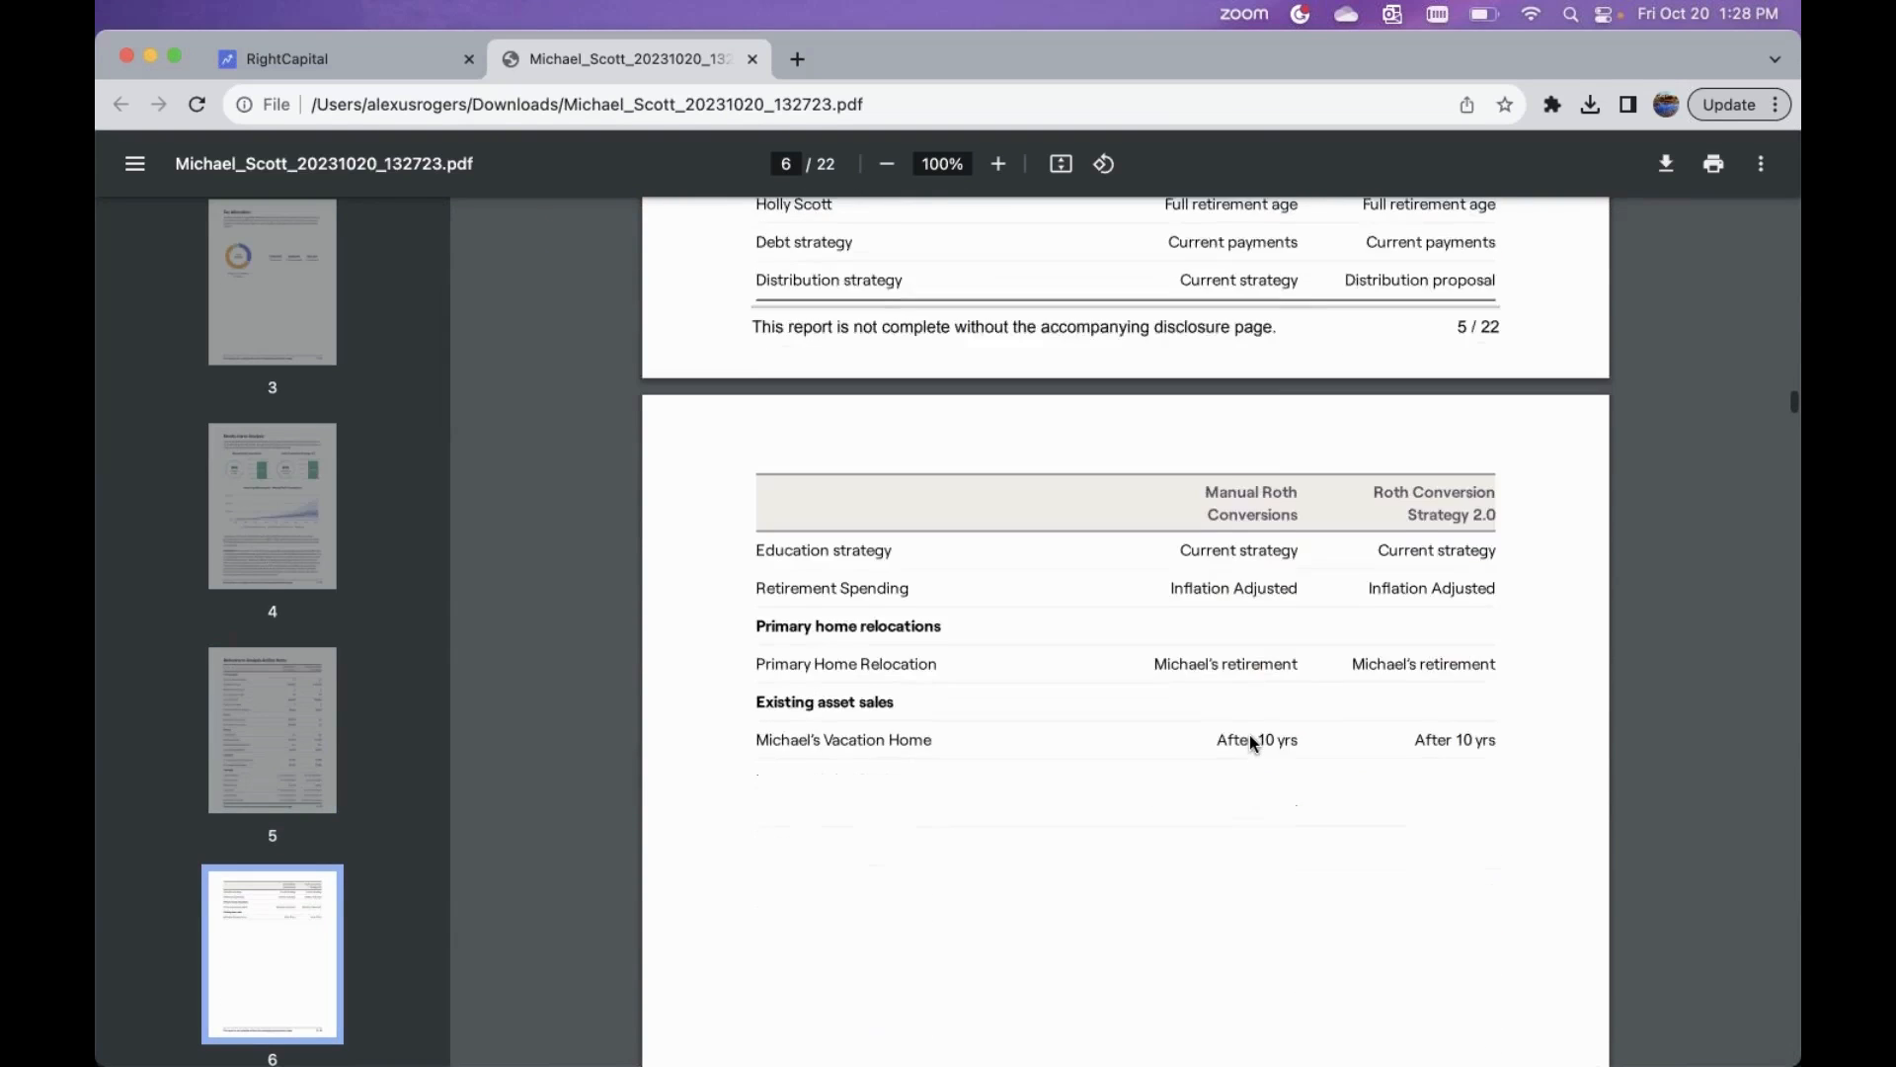
pyautogui.scroll(-18, 1250, 737)
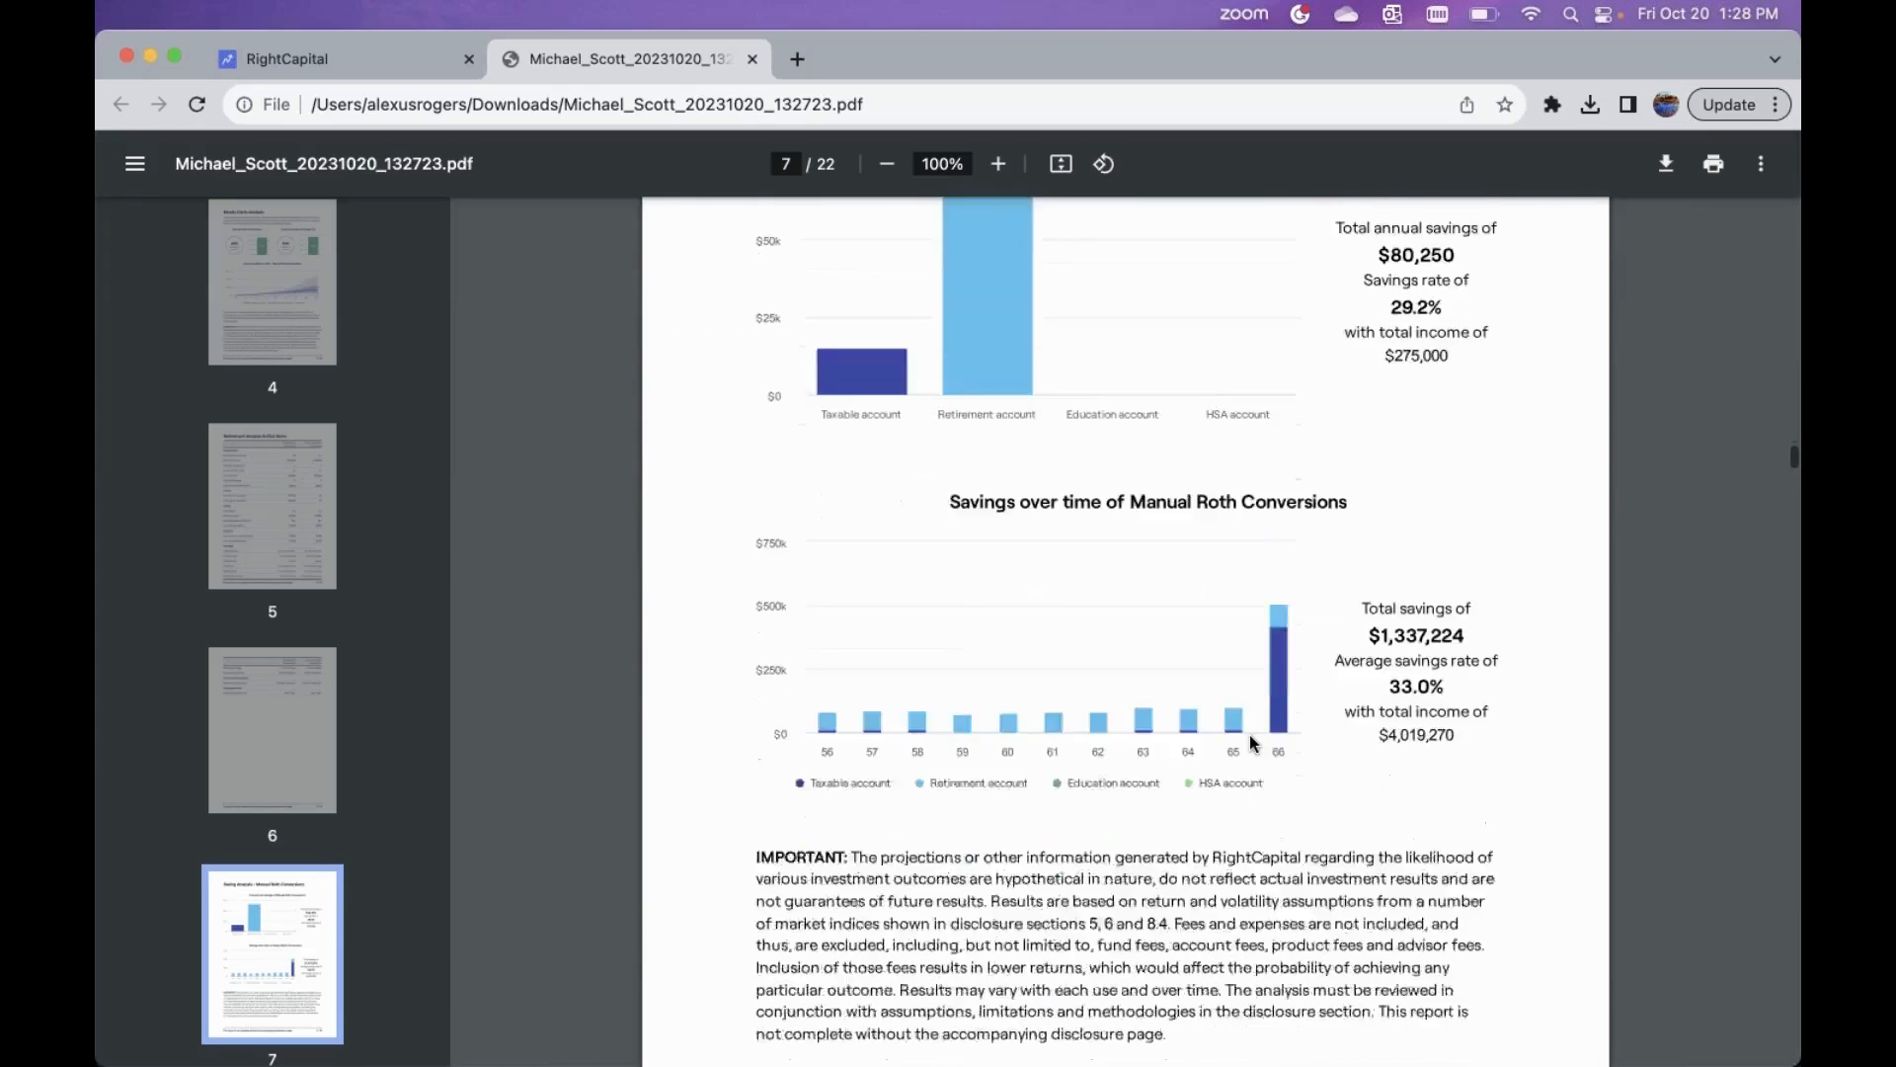
pyautogui.scroll(-15, 1248, 737)
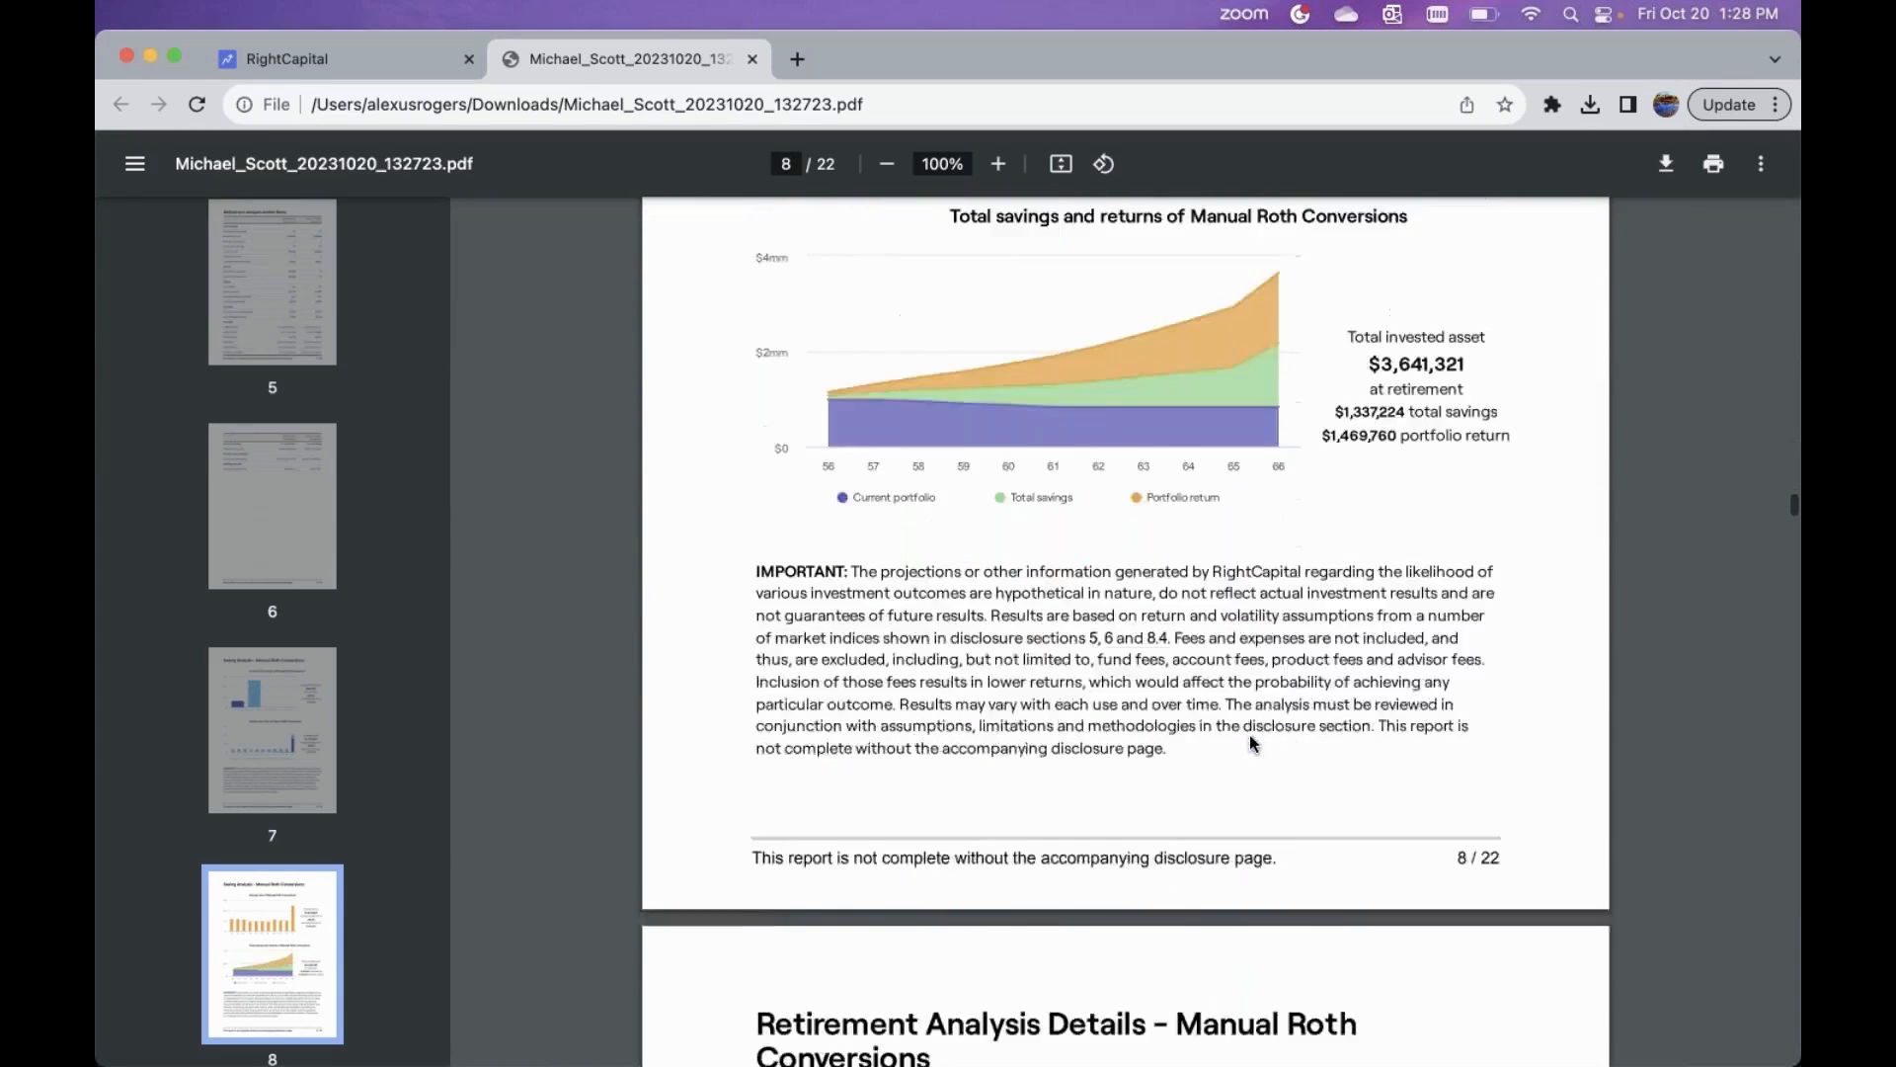
pyautogui.scroll(-3, 1249, 737)
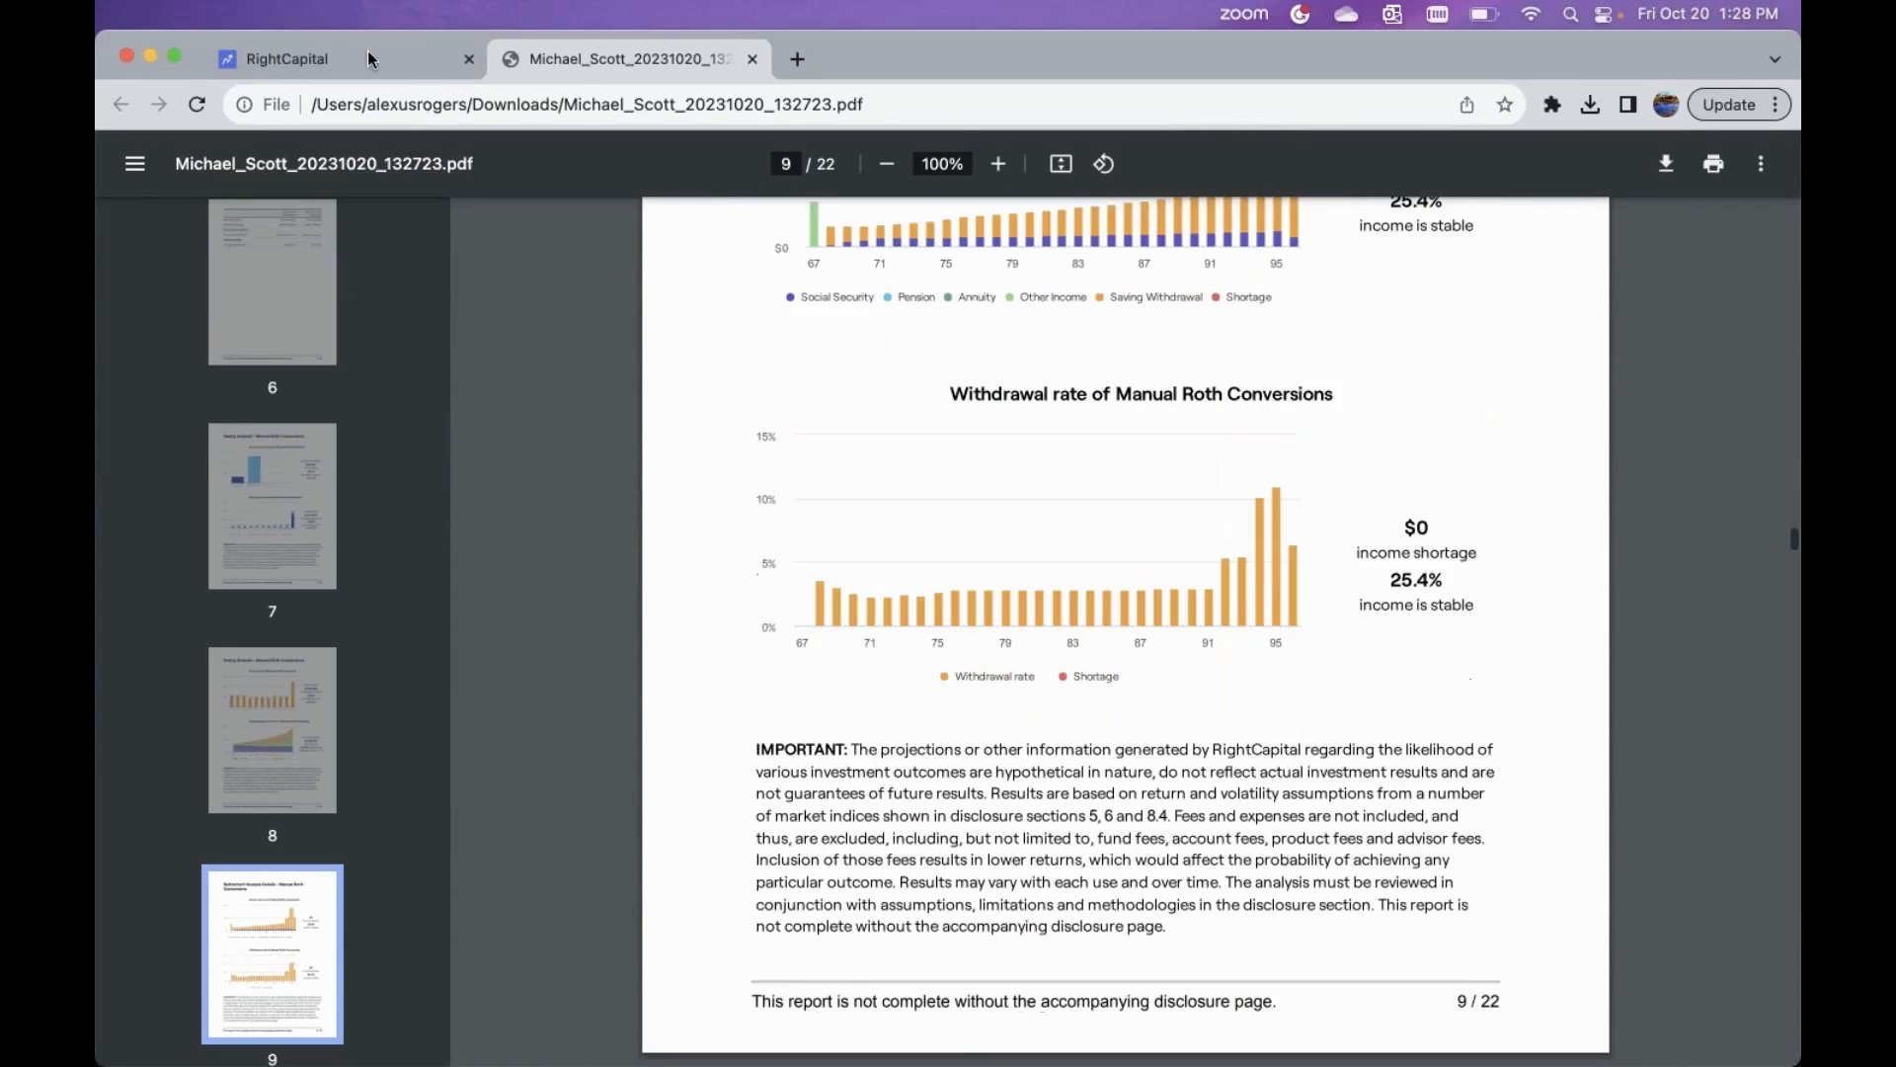
# - Return to the advisor's client list, search for the sample client by last name, and open the client's Planning Access settings
pyautogui.click(366, 57)
pyautogui.scroll(8, 802, 413)
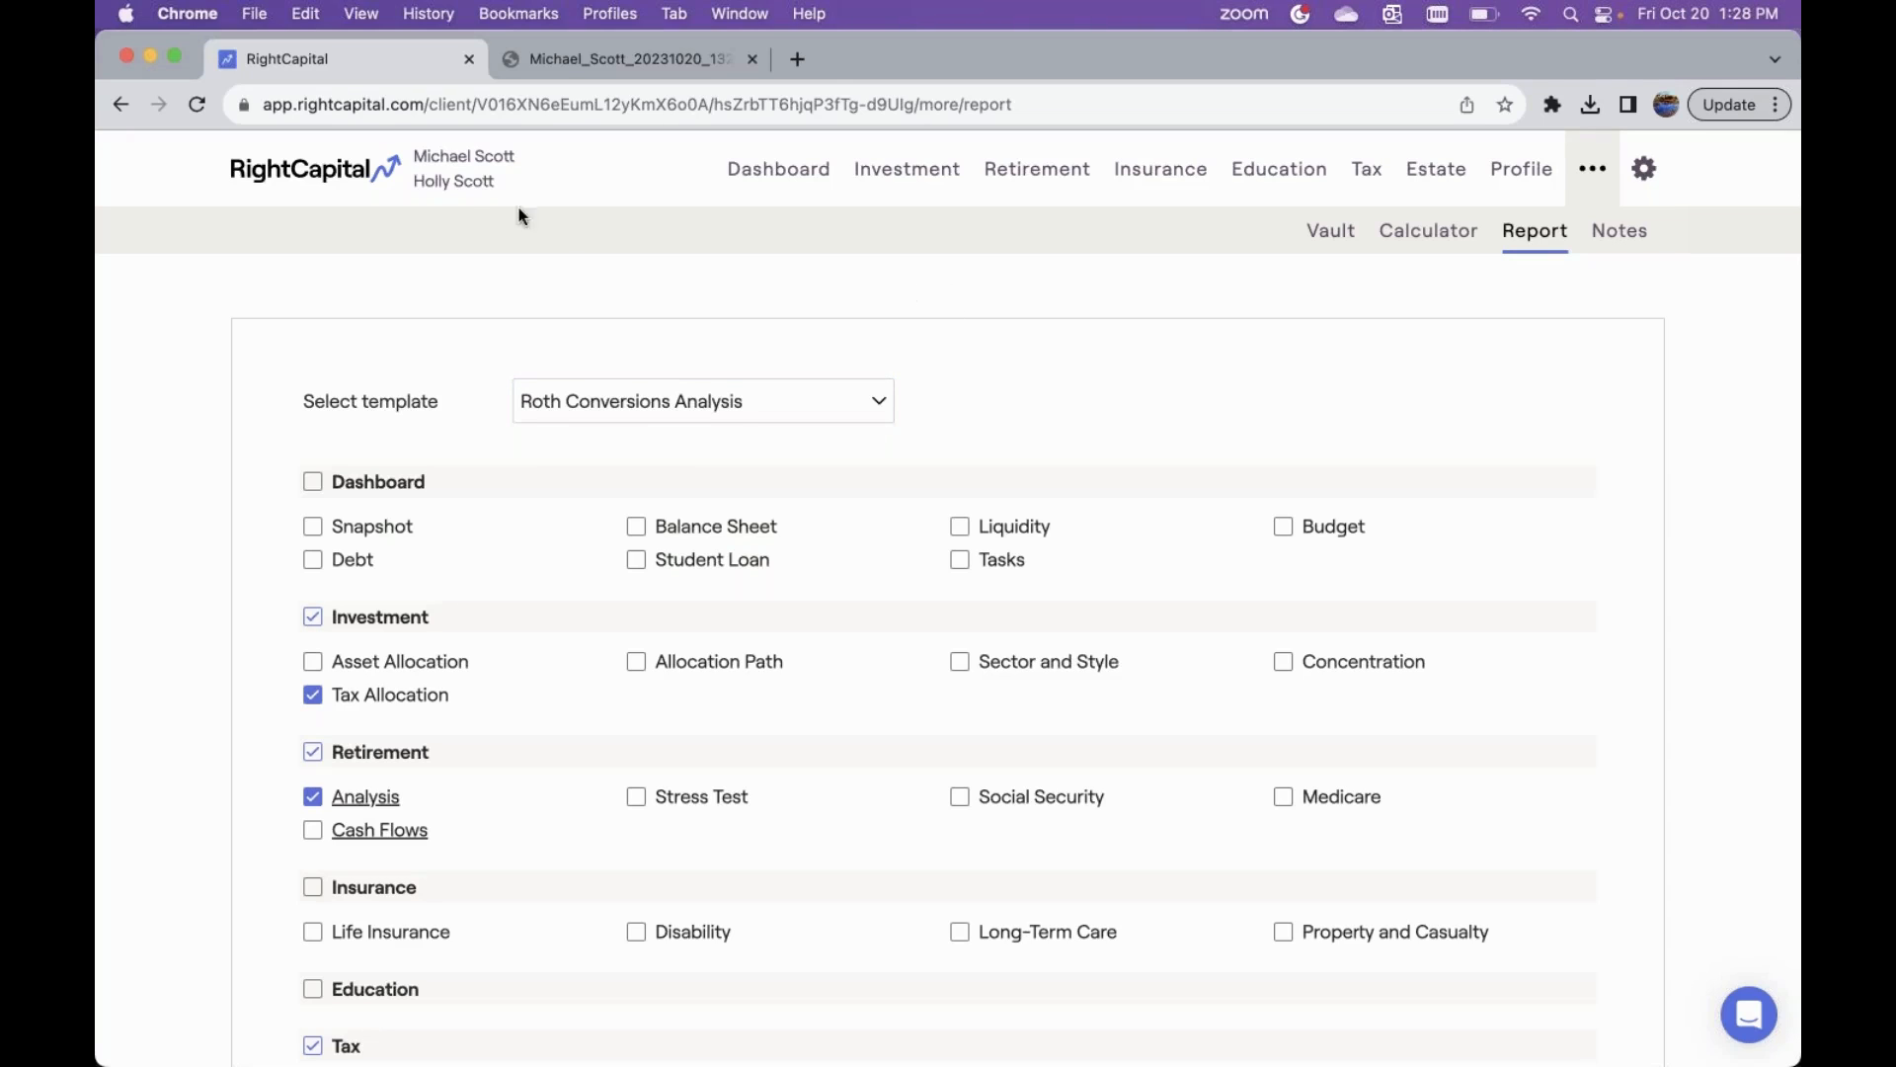
pyautogui.click(340, 180)
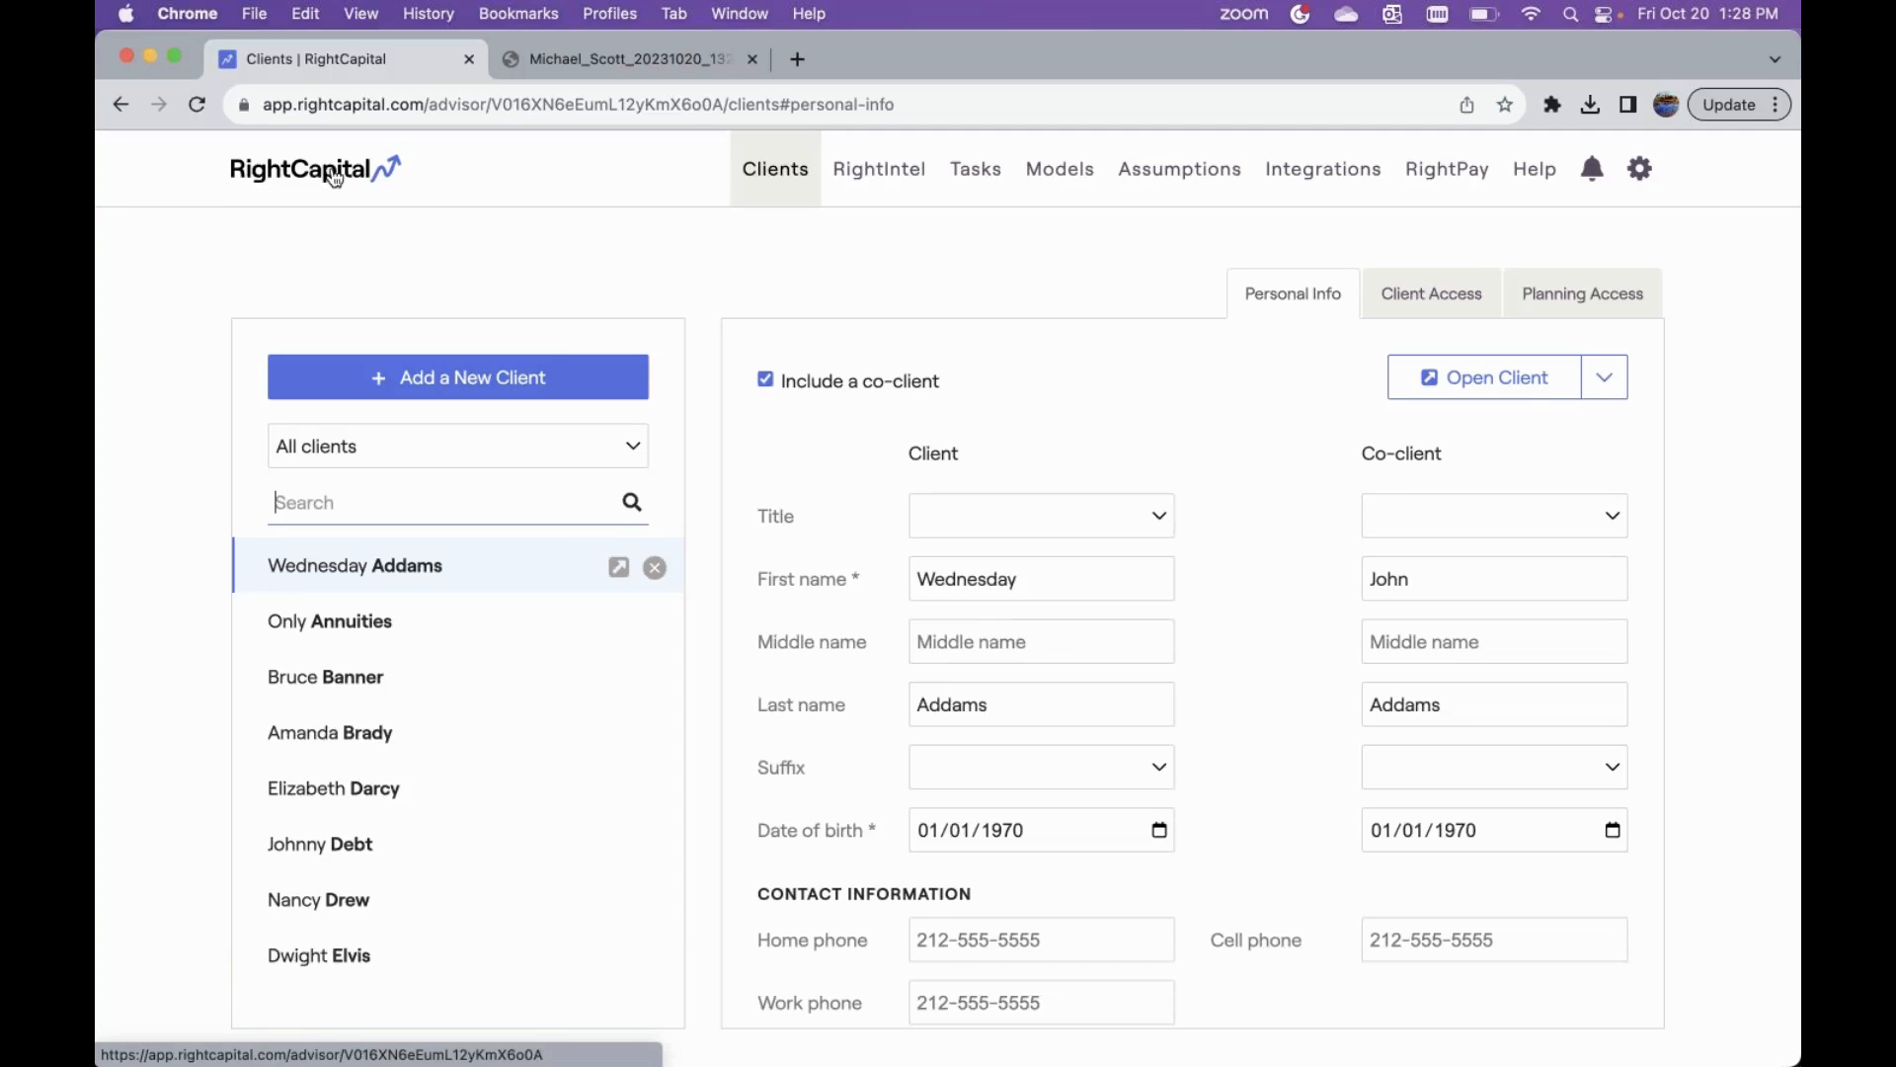
pyautogui.write('scott')
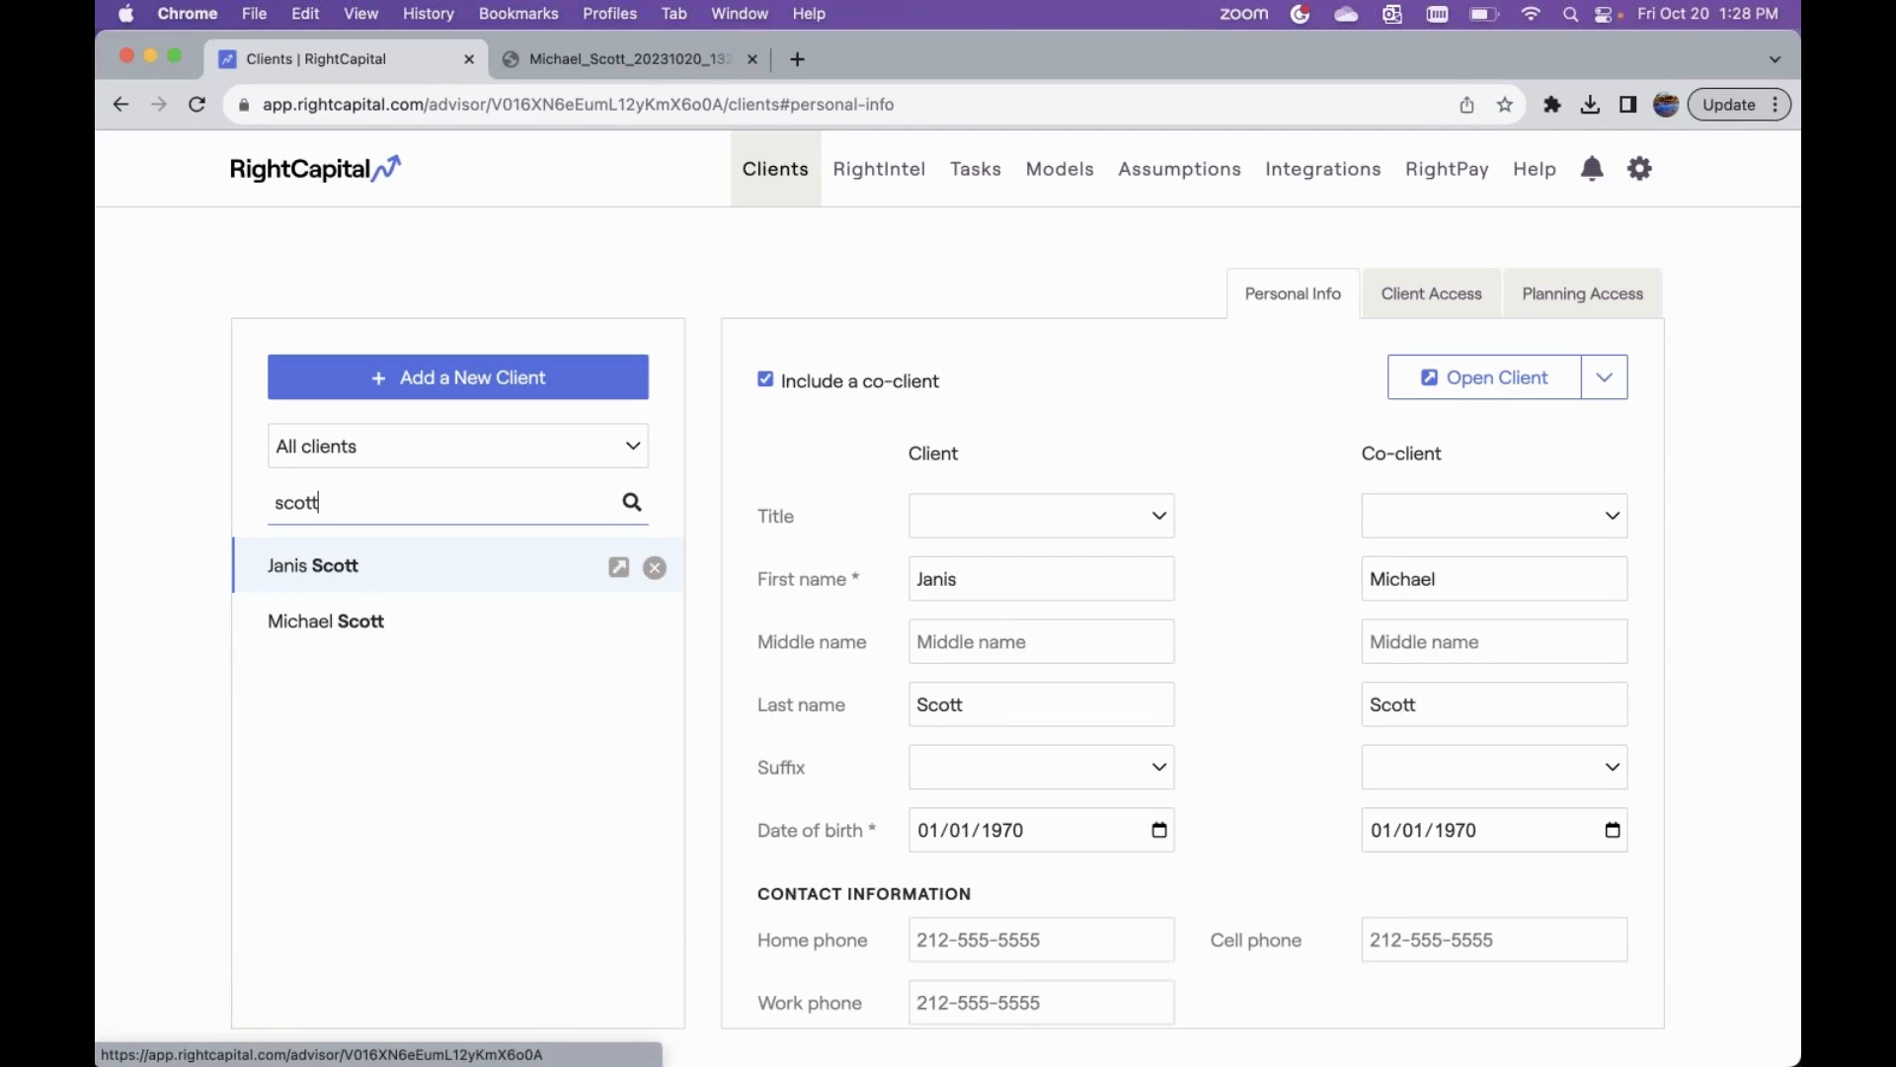
pyautogui.click(377, 622)
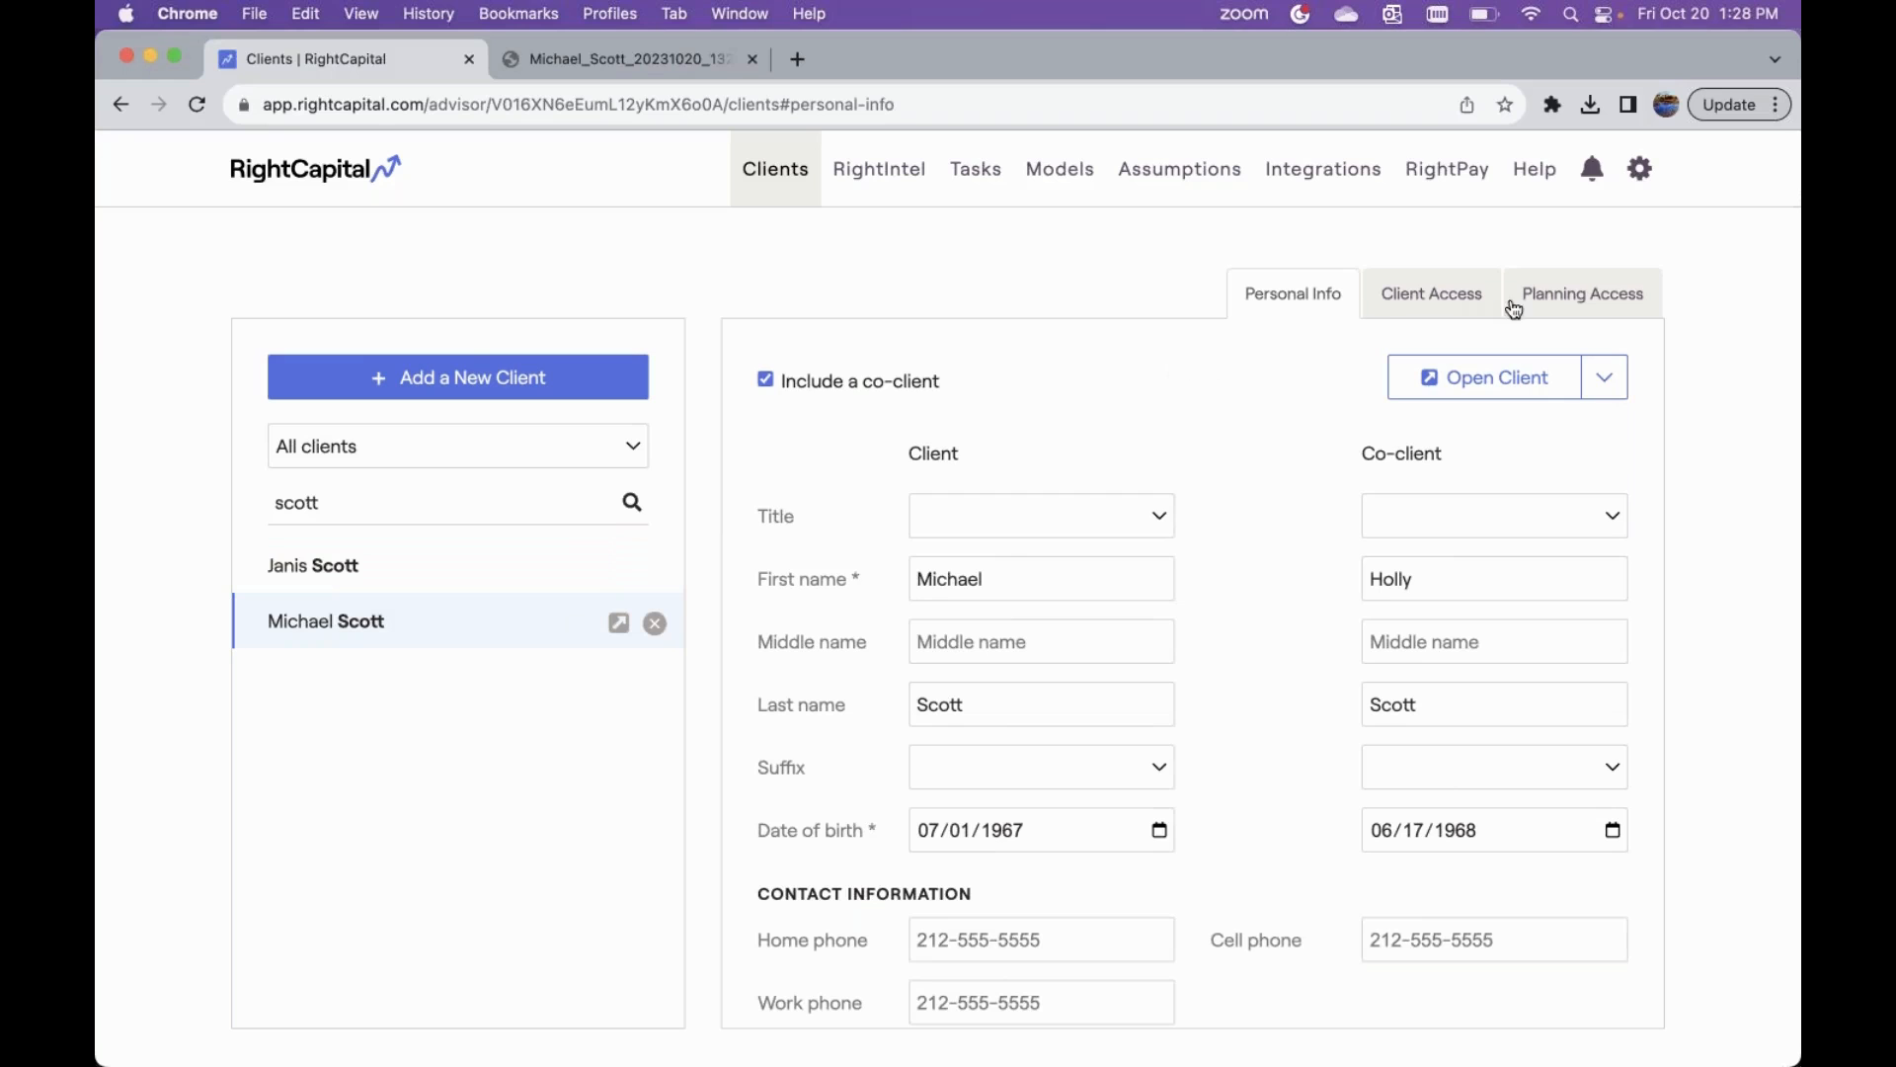
pyautogui.click(1583, 294)
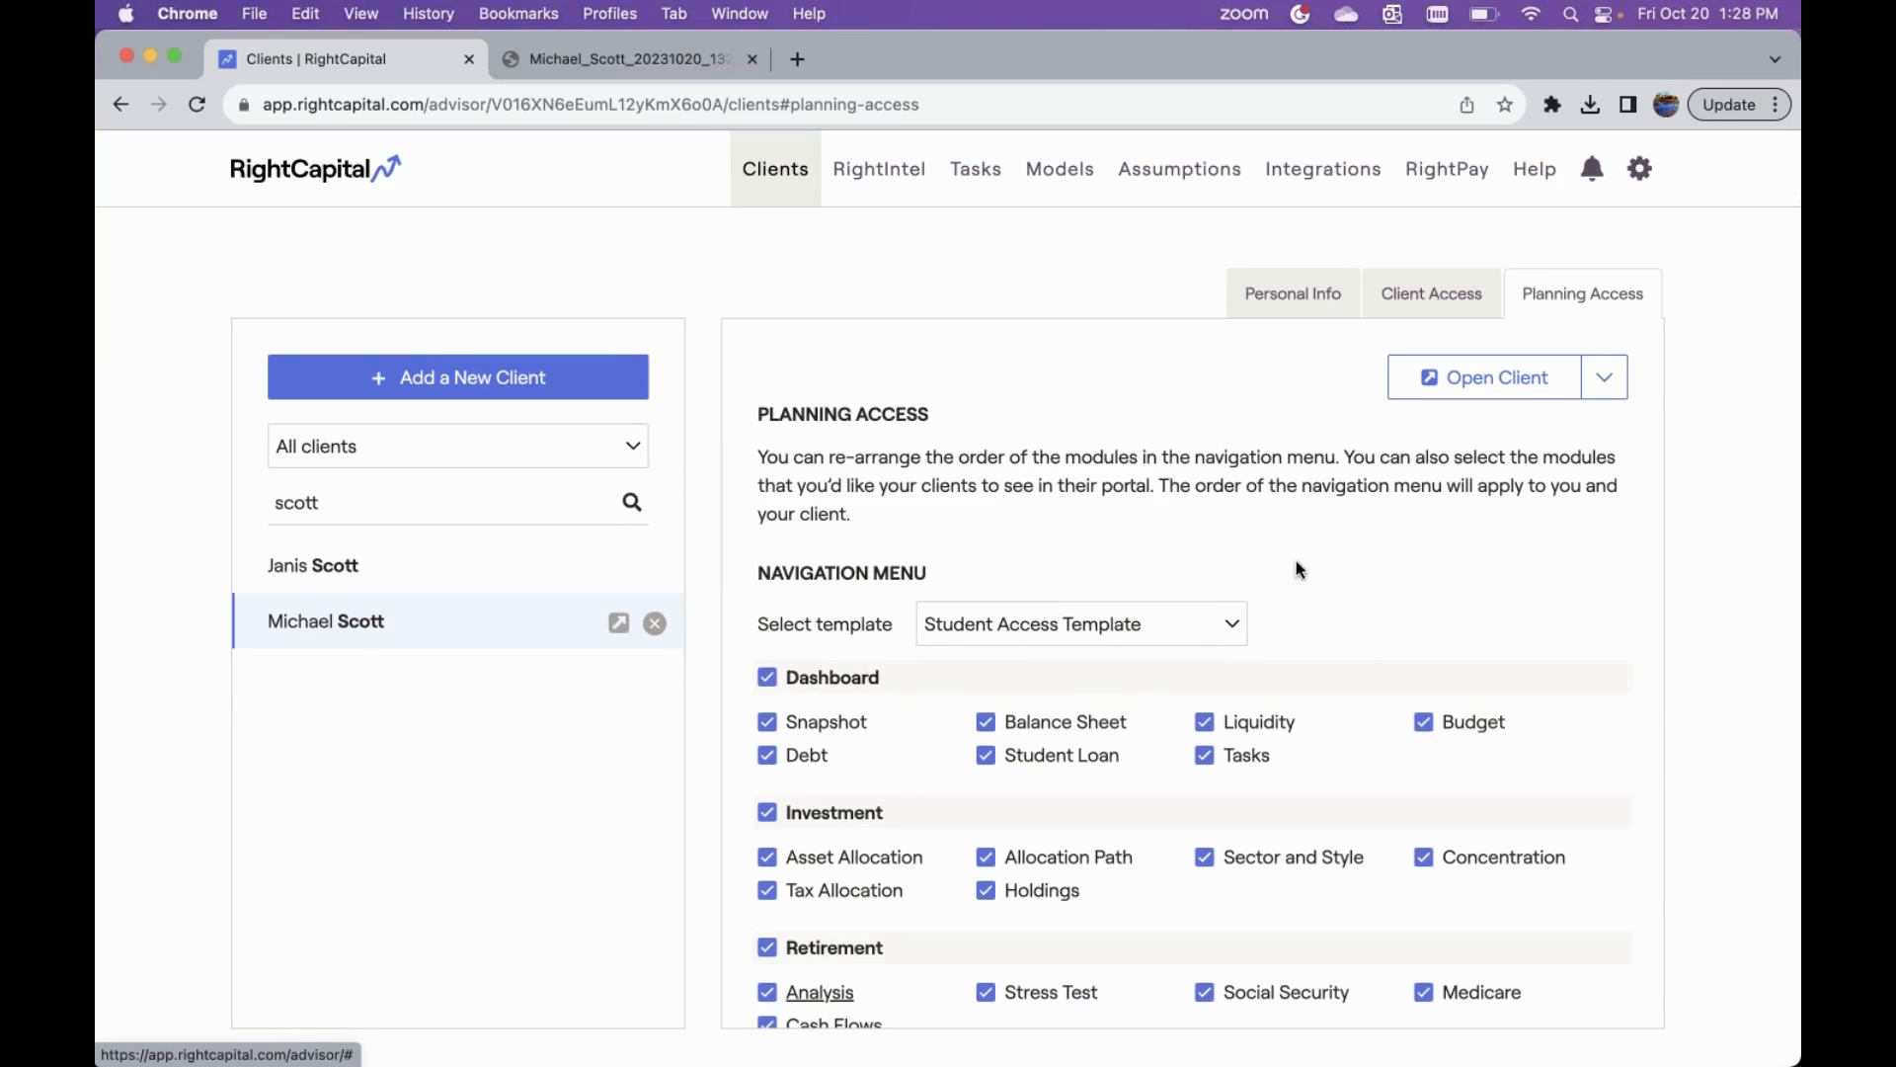
pyautogui.click(1608, 383)
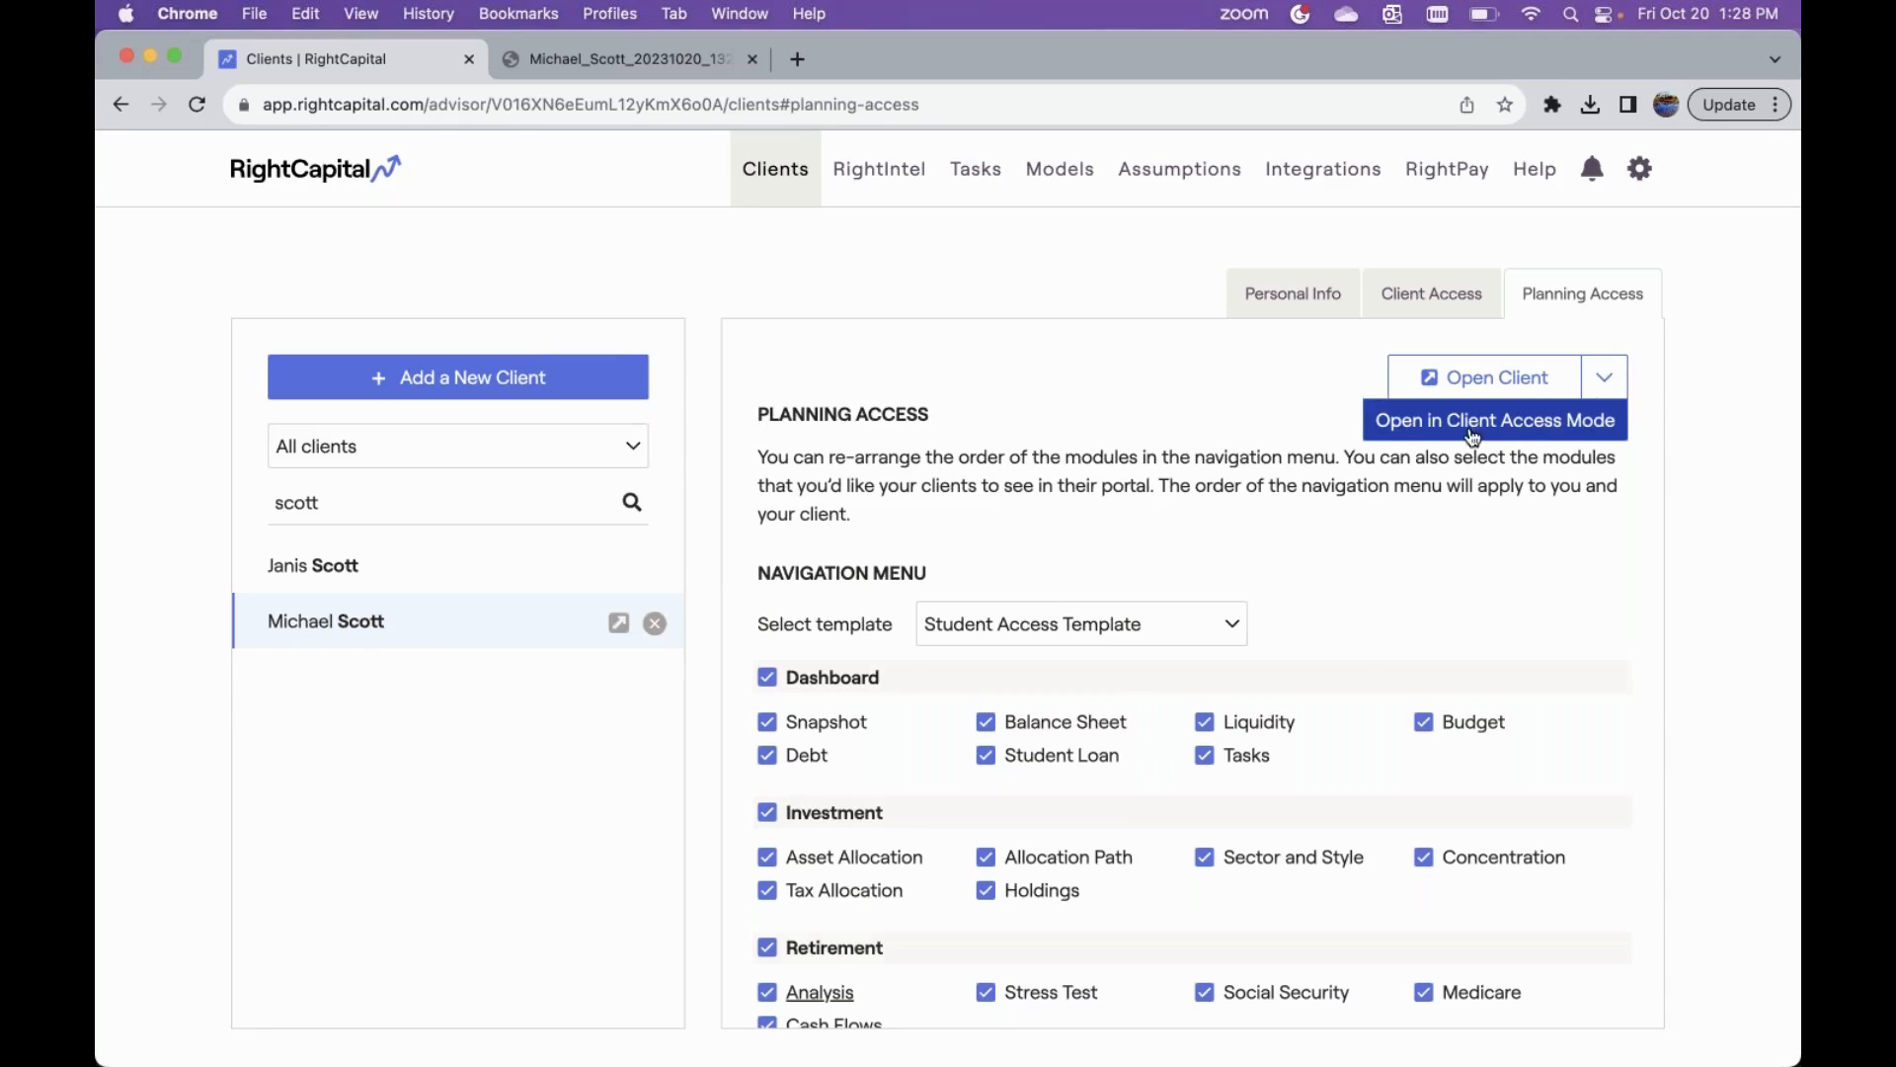
pyautogui.click(1444, 526)
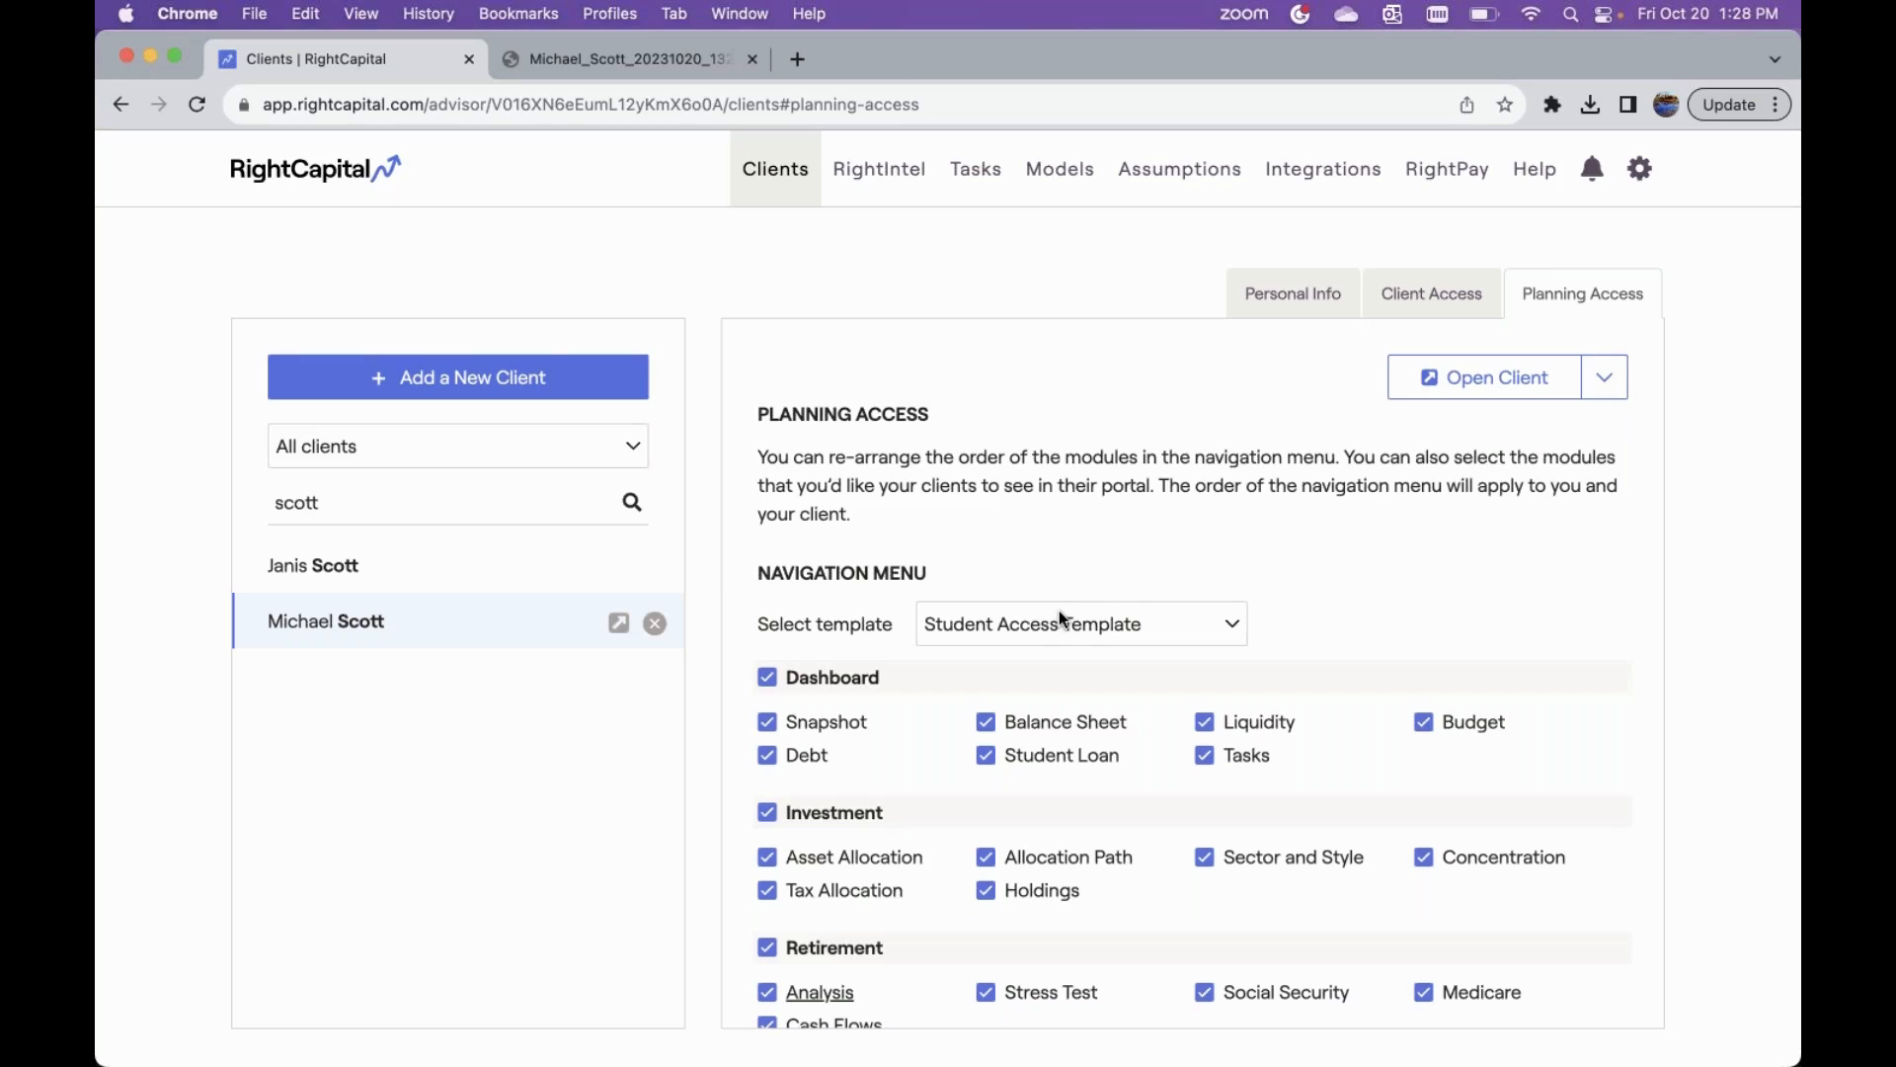
# - Apply the Roth Conversion Analysis template to the client's navigation menu
pyautogui.click(1015, 625)
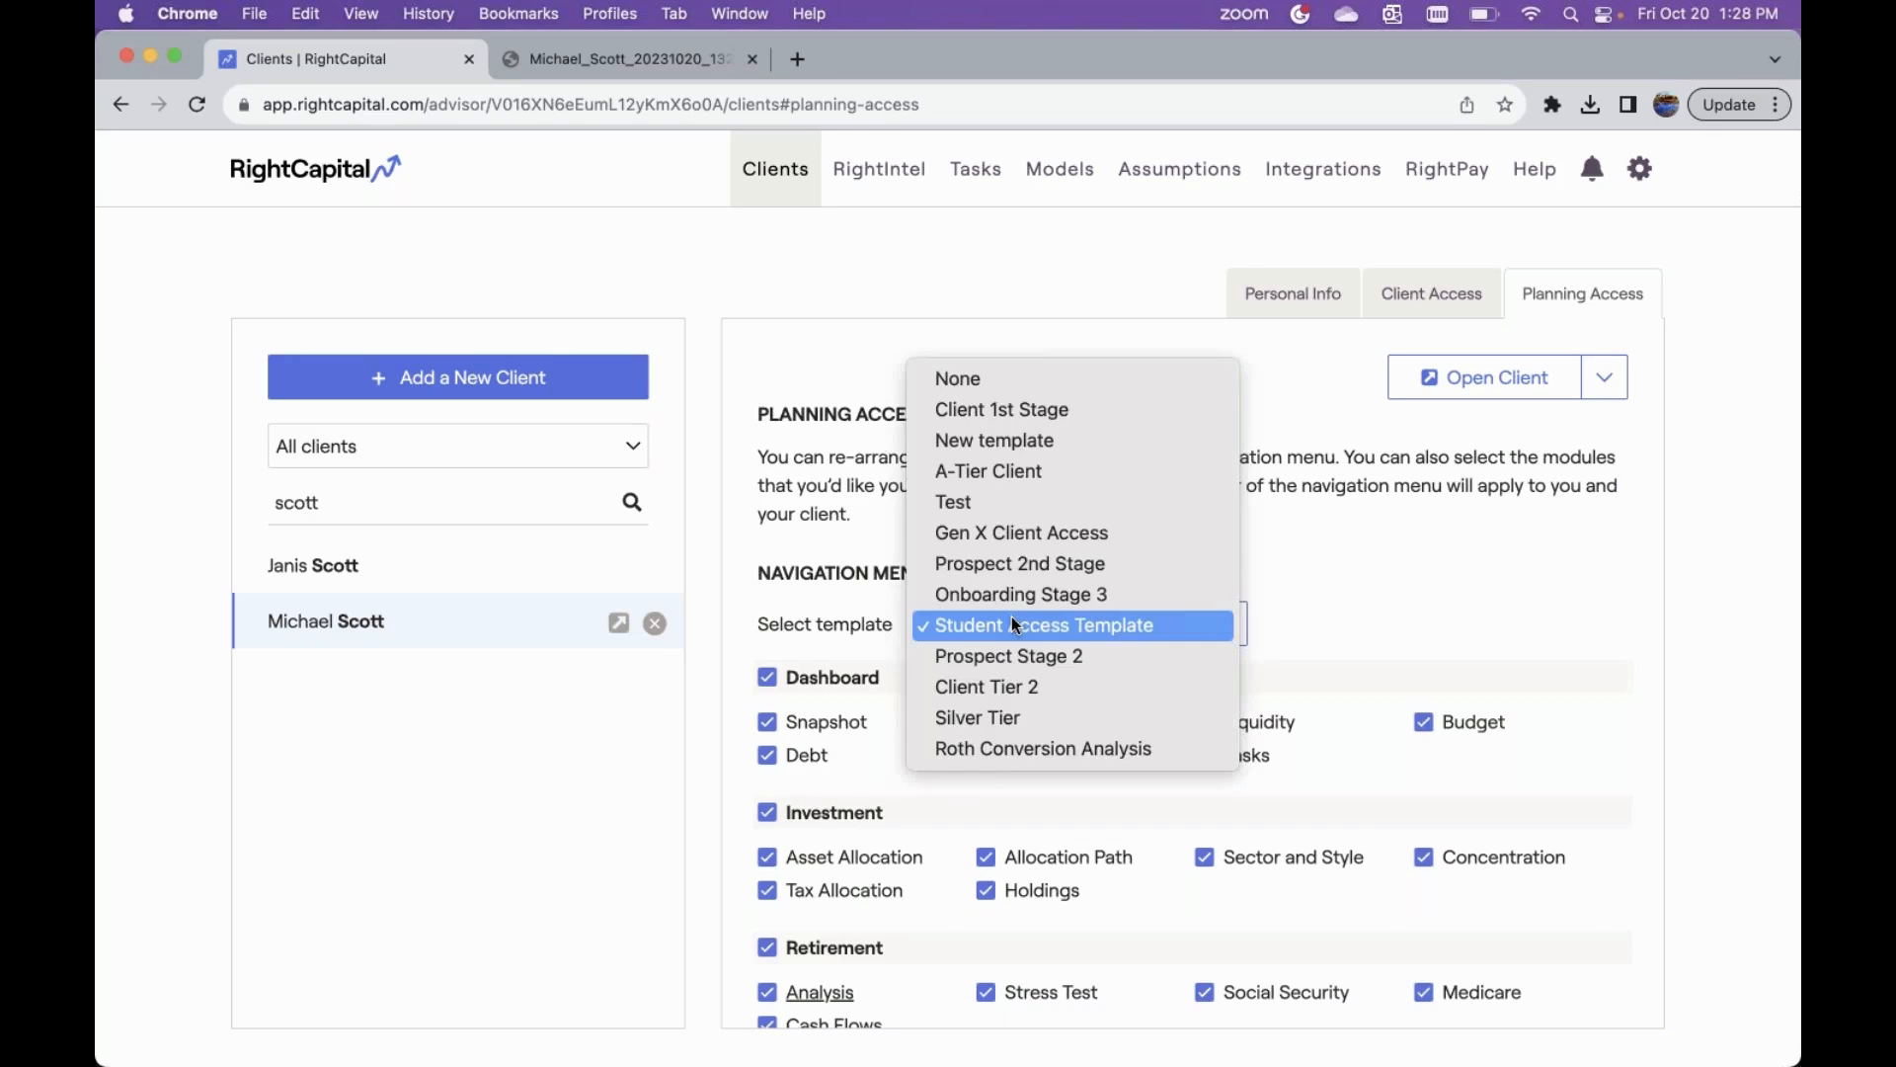
pyautogui.click(1077, 749)
pyautogui.scroll(-3, 940, 646)
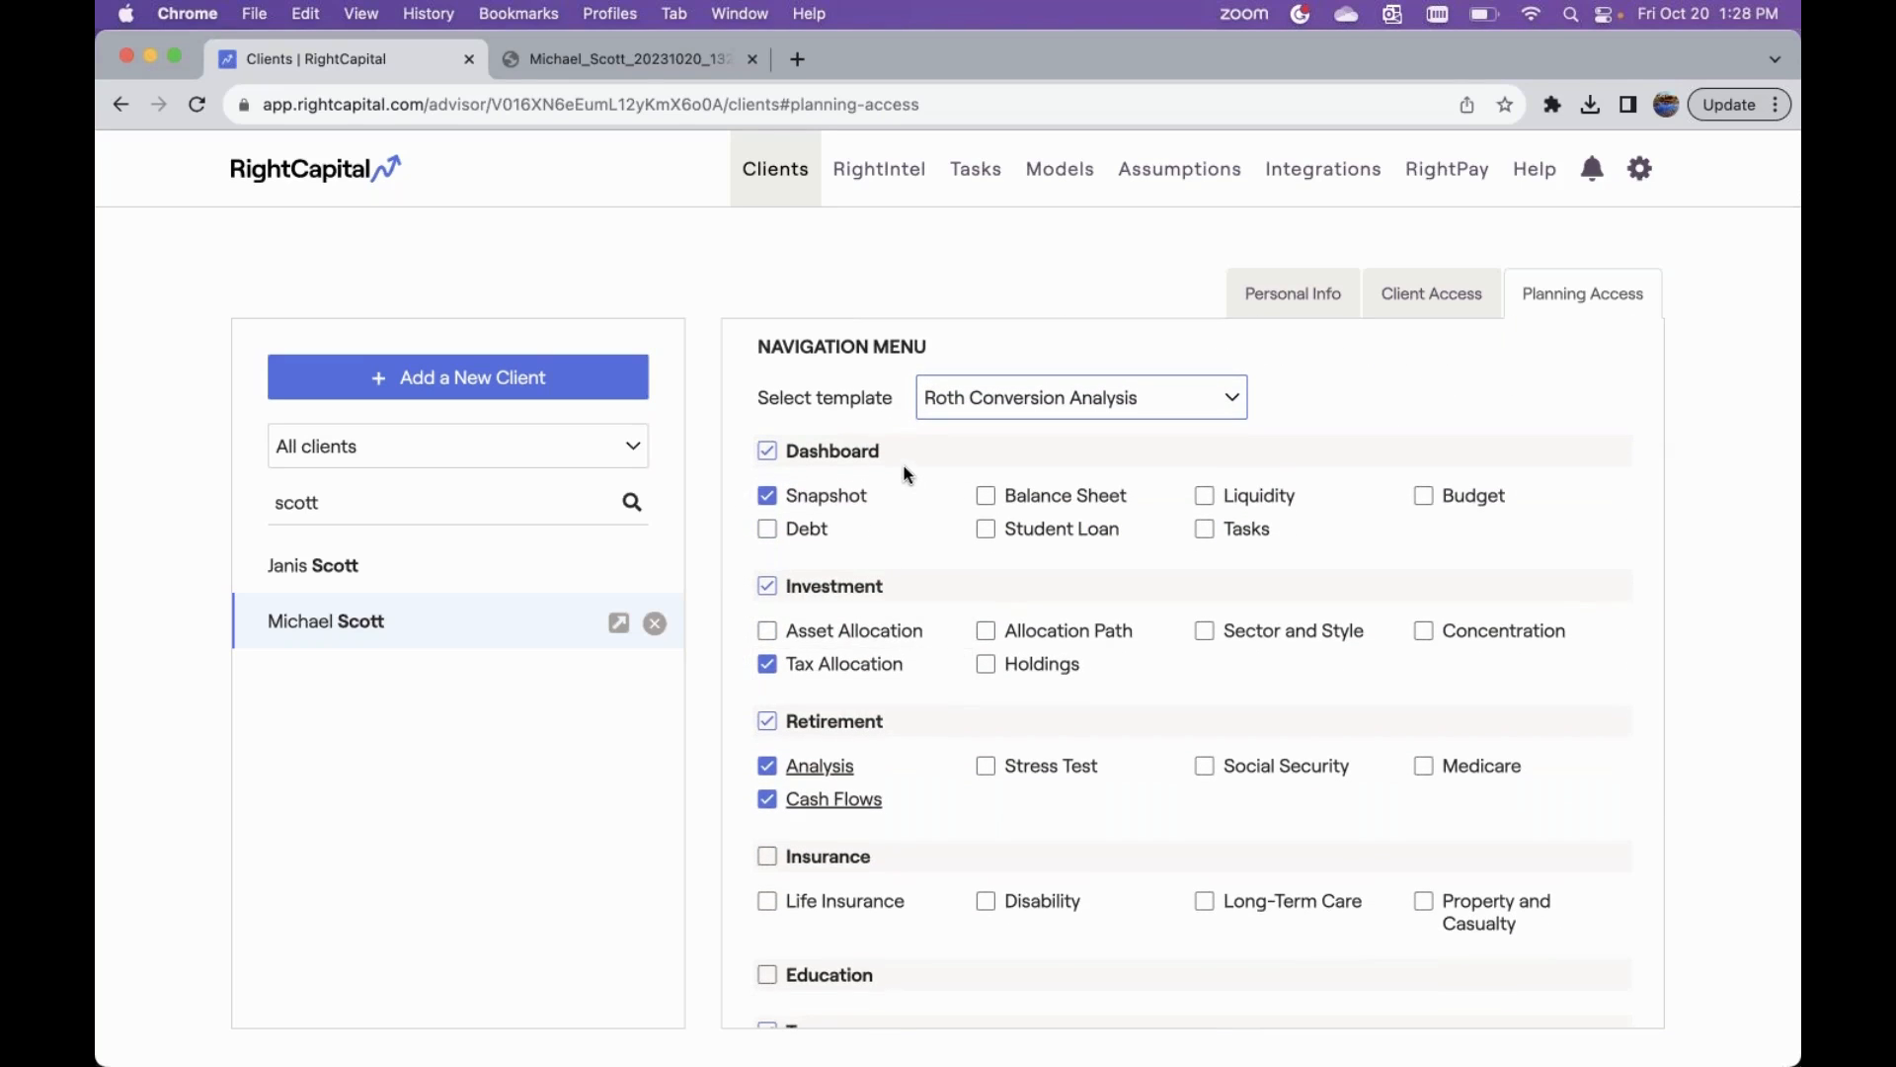
# - Remove the Dashboard Snapshot and Retirement Cash Flows modules from the client's planning access
pyautogui.click(779, 504)
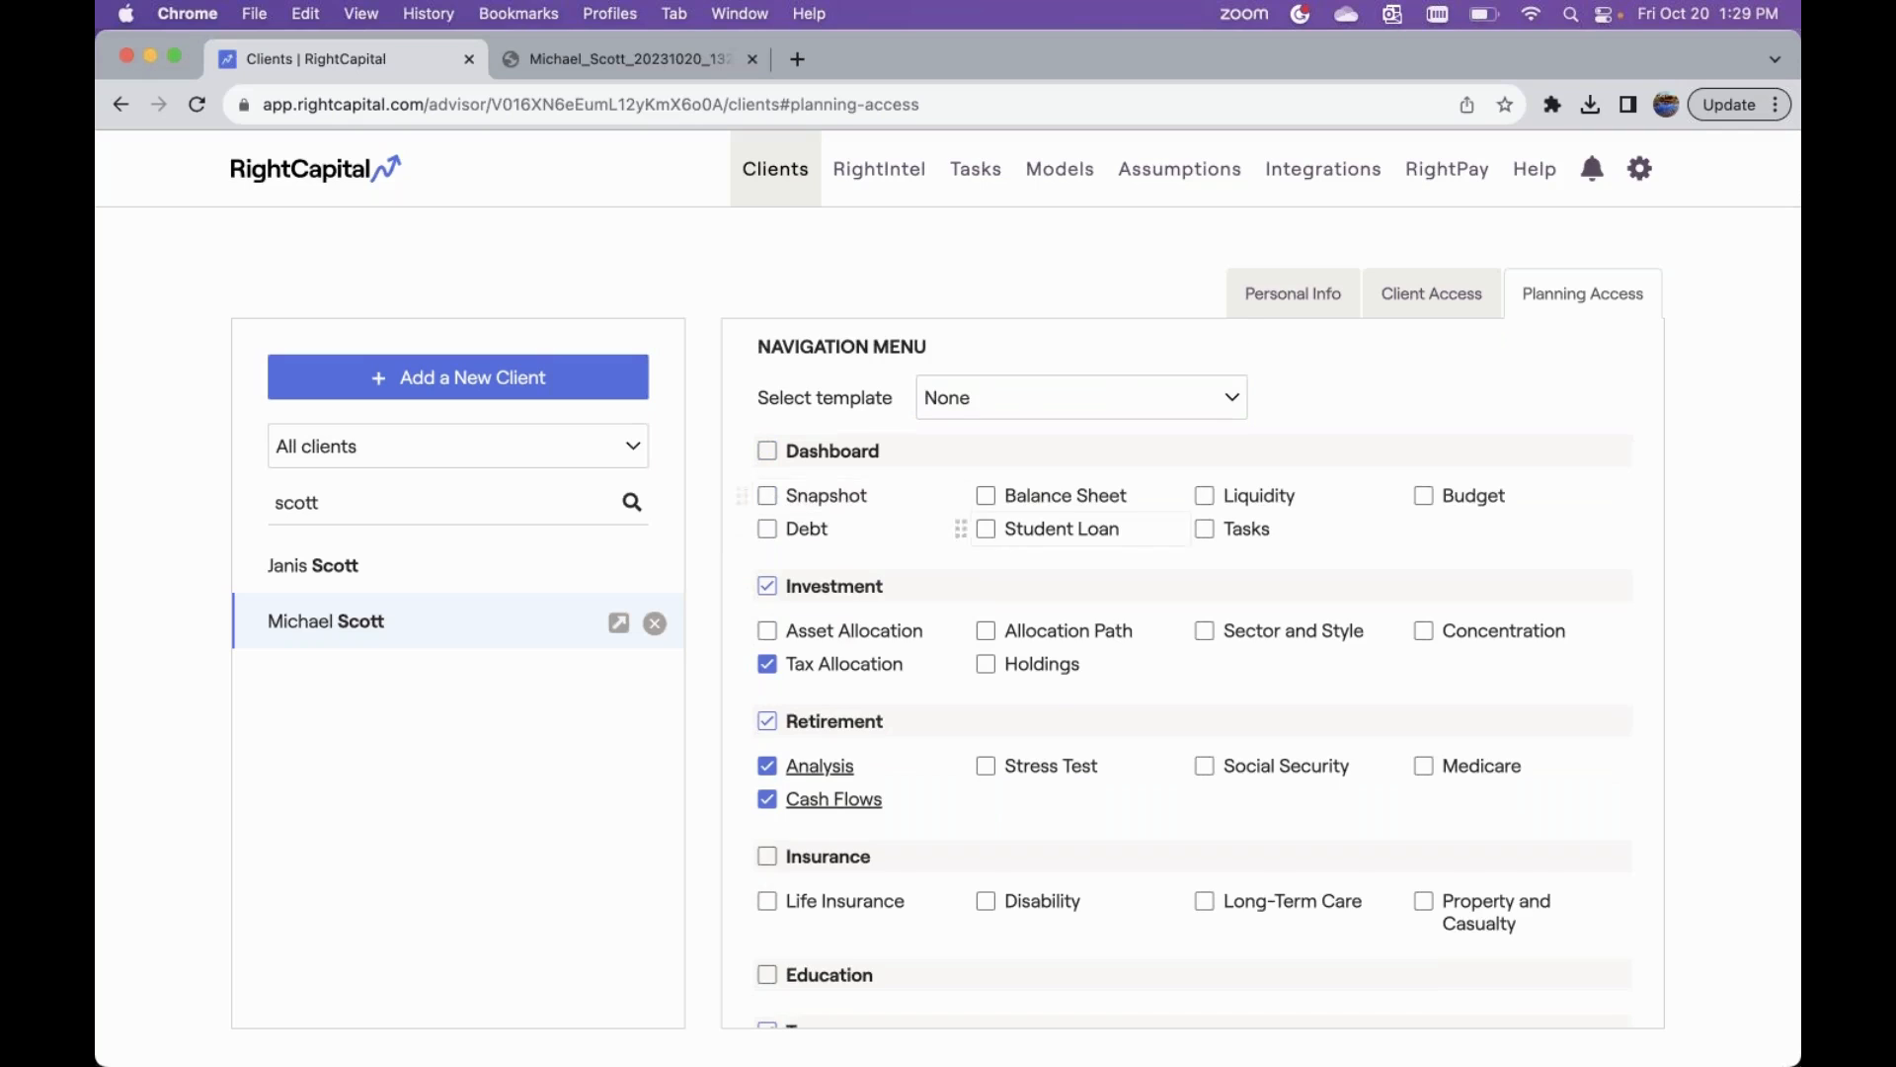
pyautogui.scroll(-2, 983, 540)
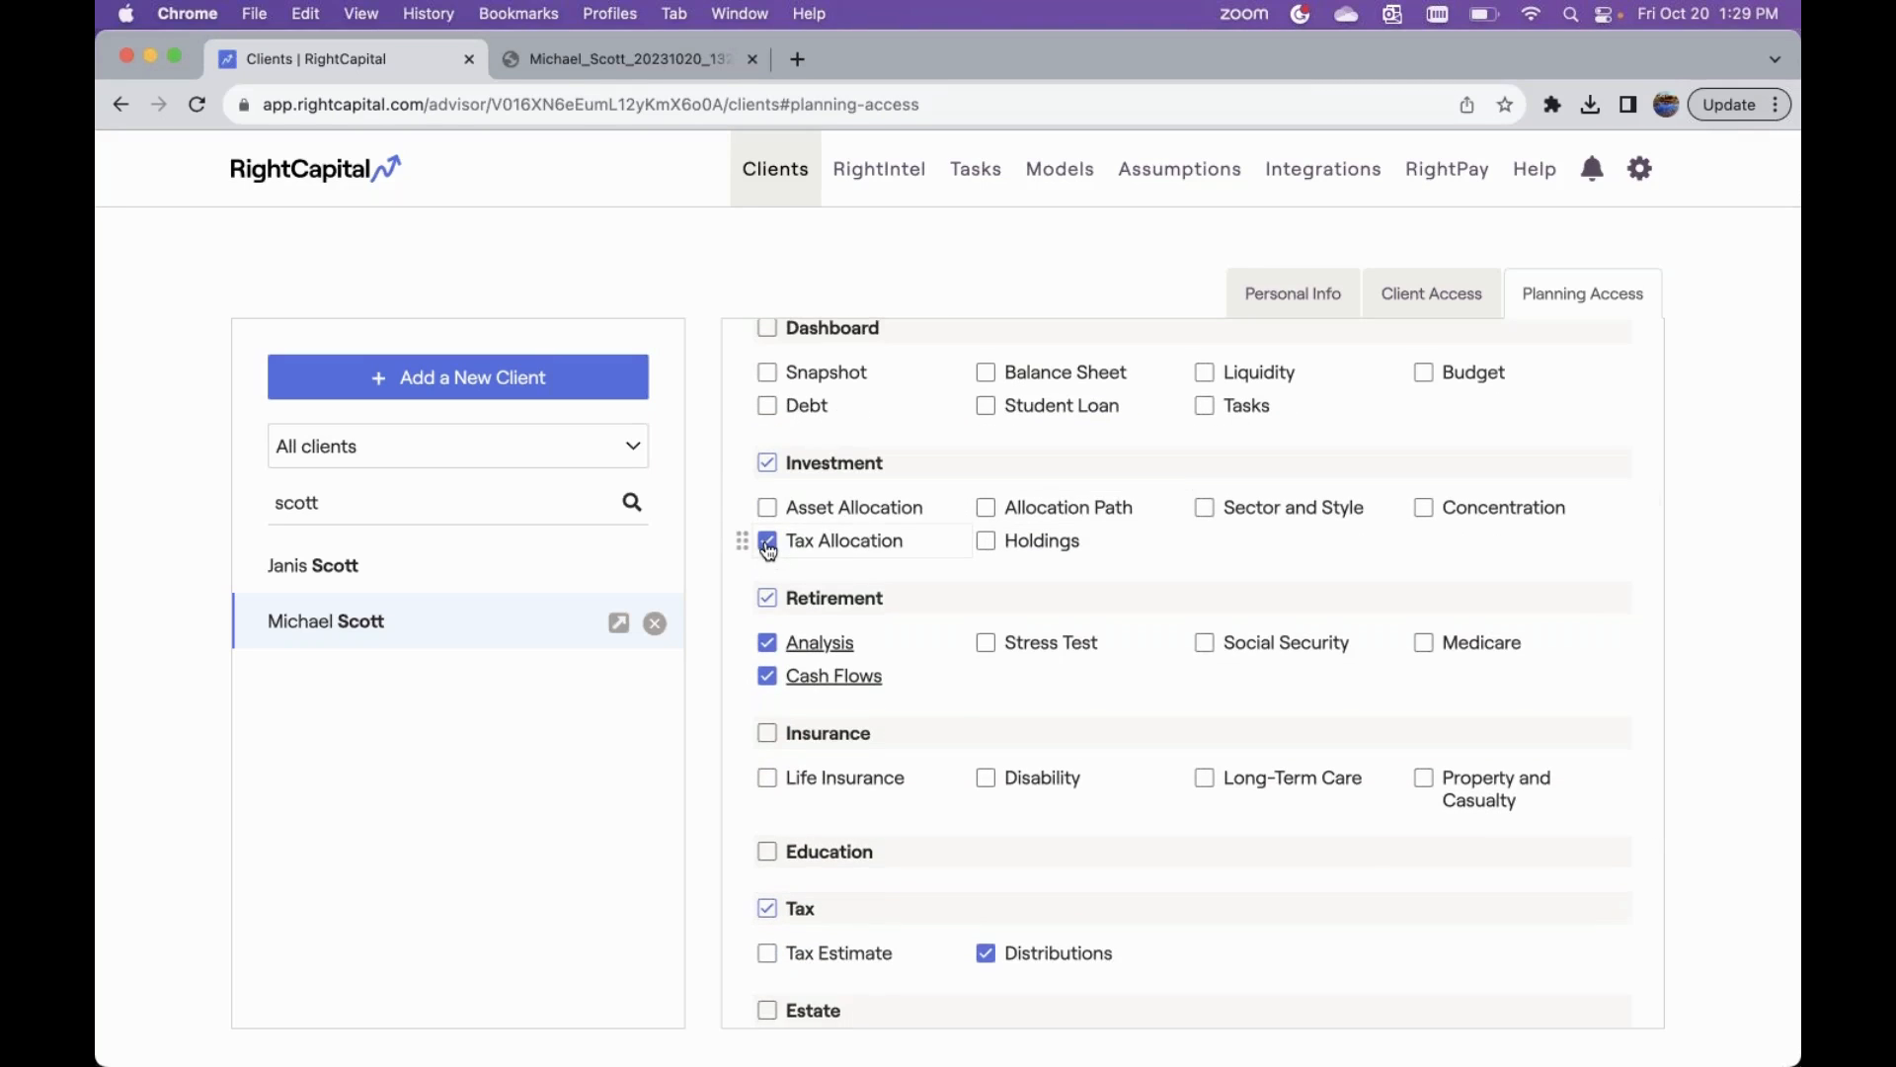
pyautogui.scroll(-2, 768, 541)
pyautogui.scroll(-2, 800, 553)
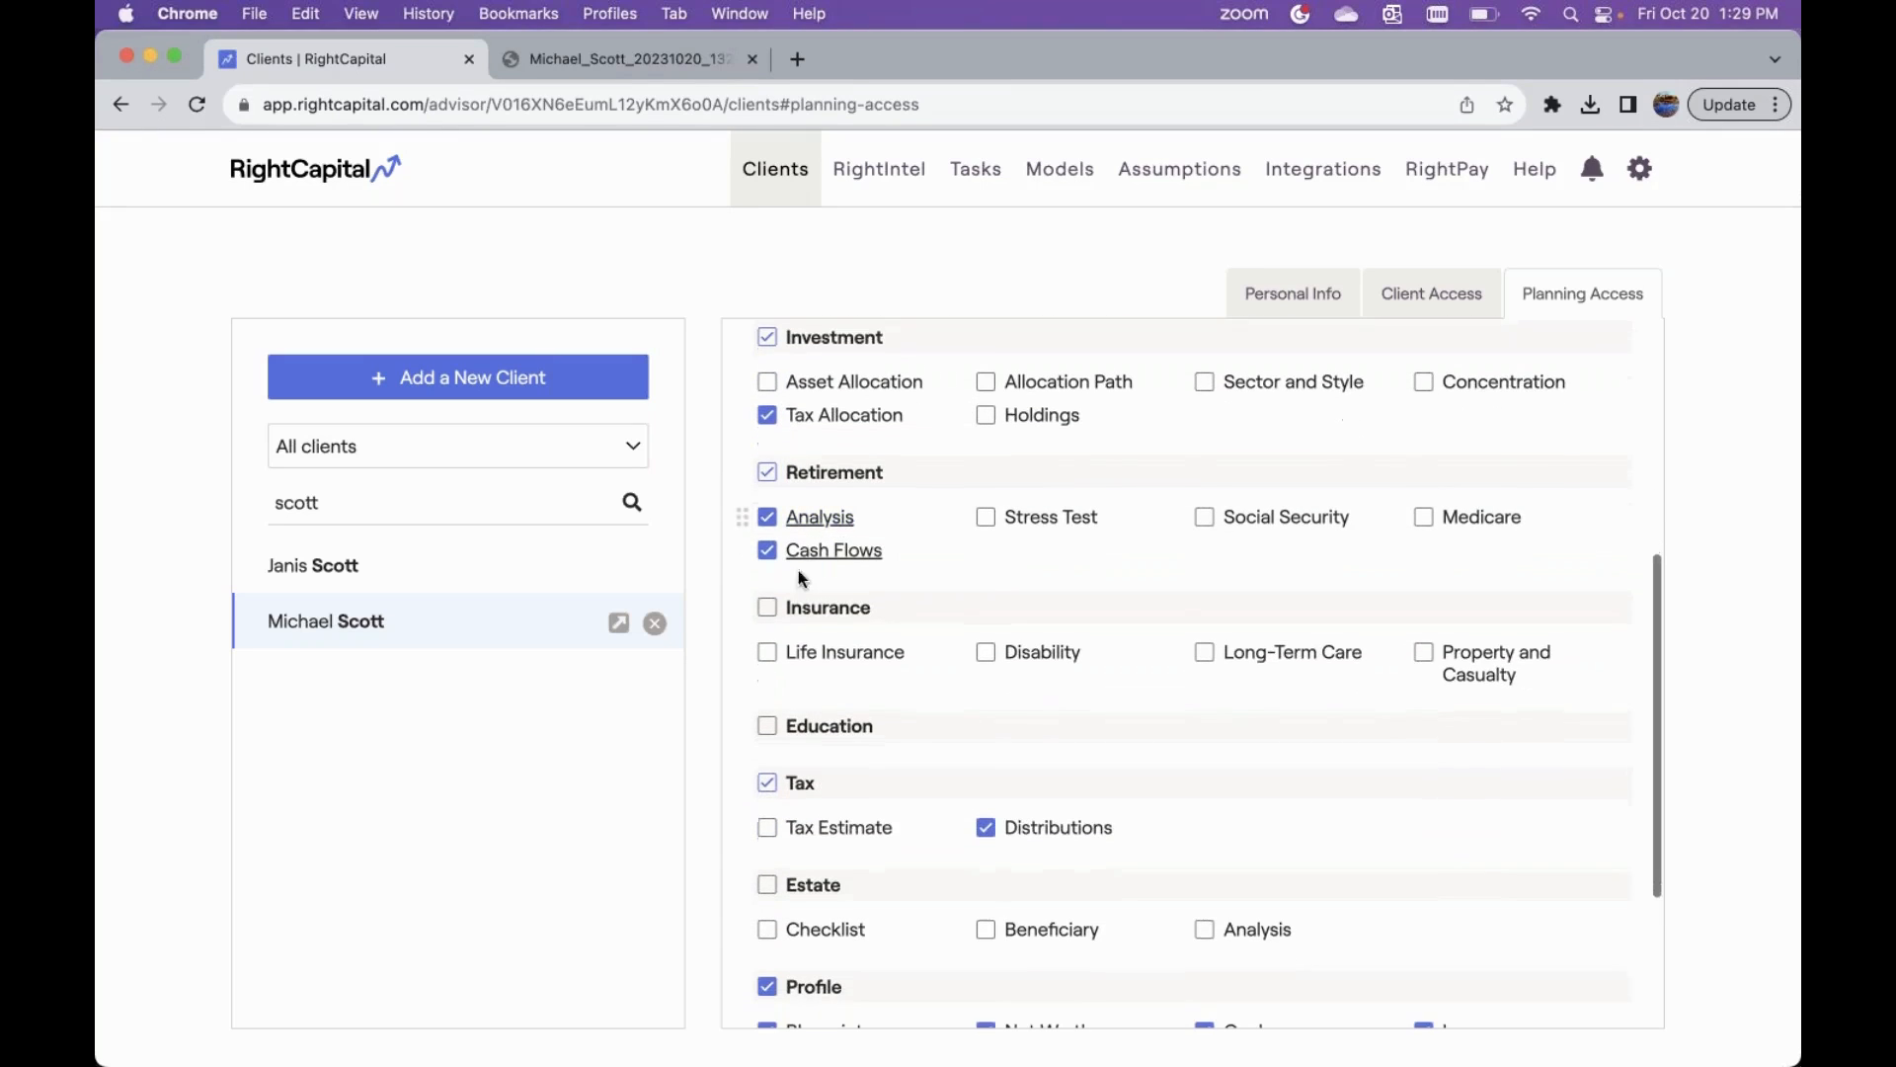
pyautogui.click(768, 549)
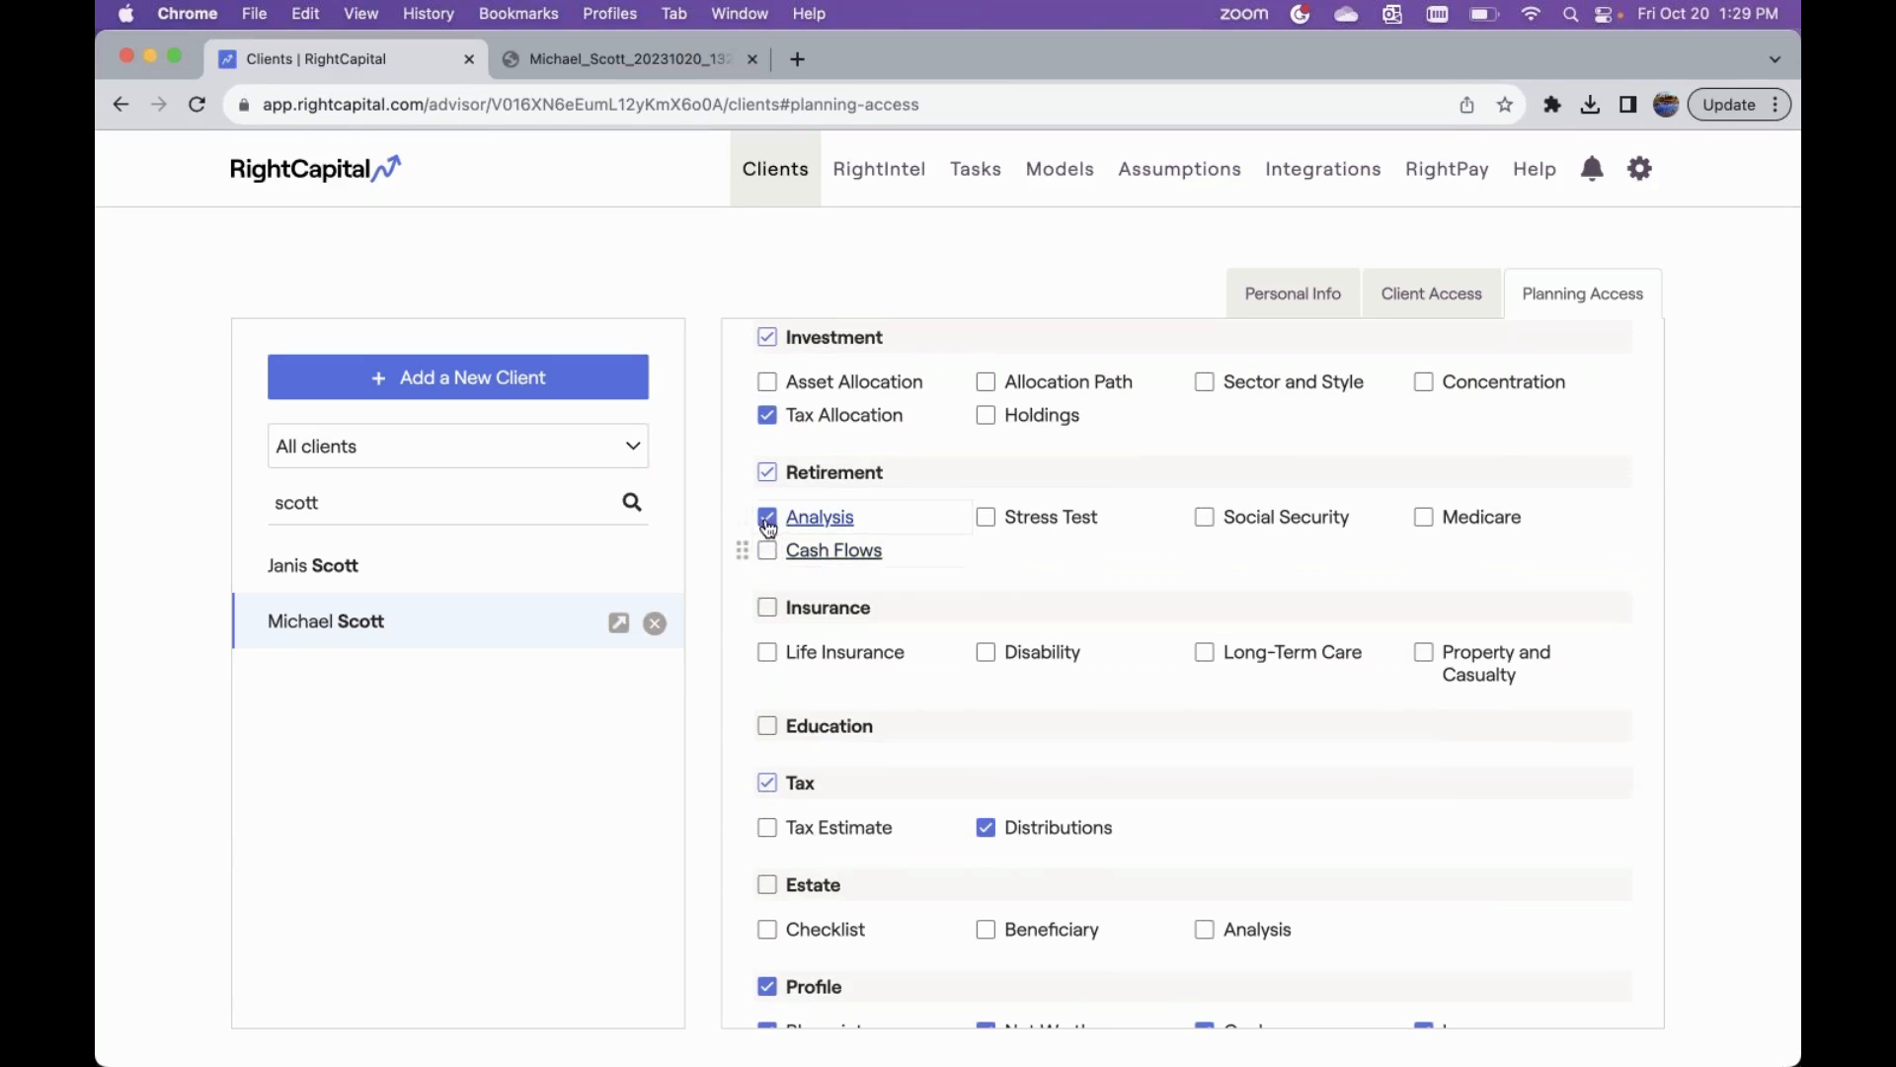
# - Limit the client's Profile access to Blueprint only and save the planning access settings
pyautogui.scroll(-5, 810, 632)
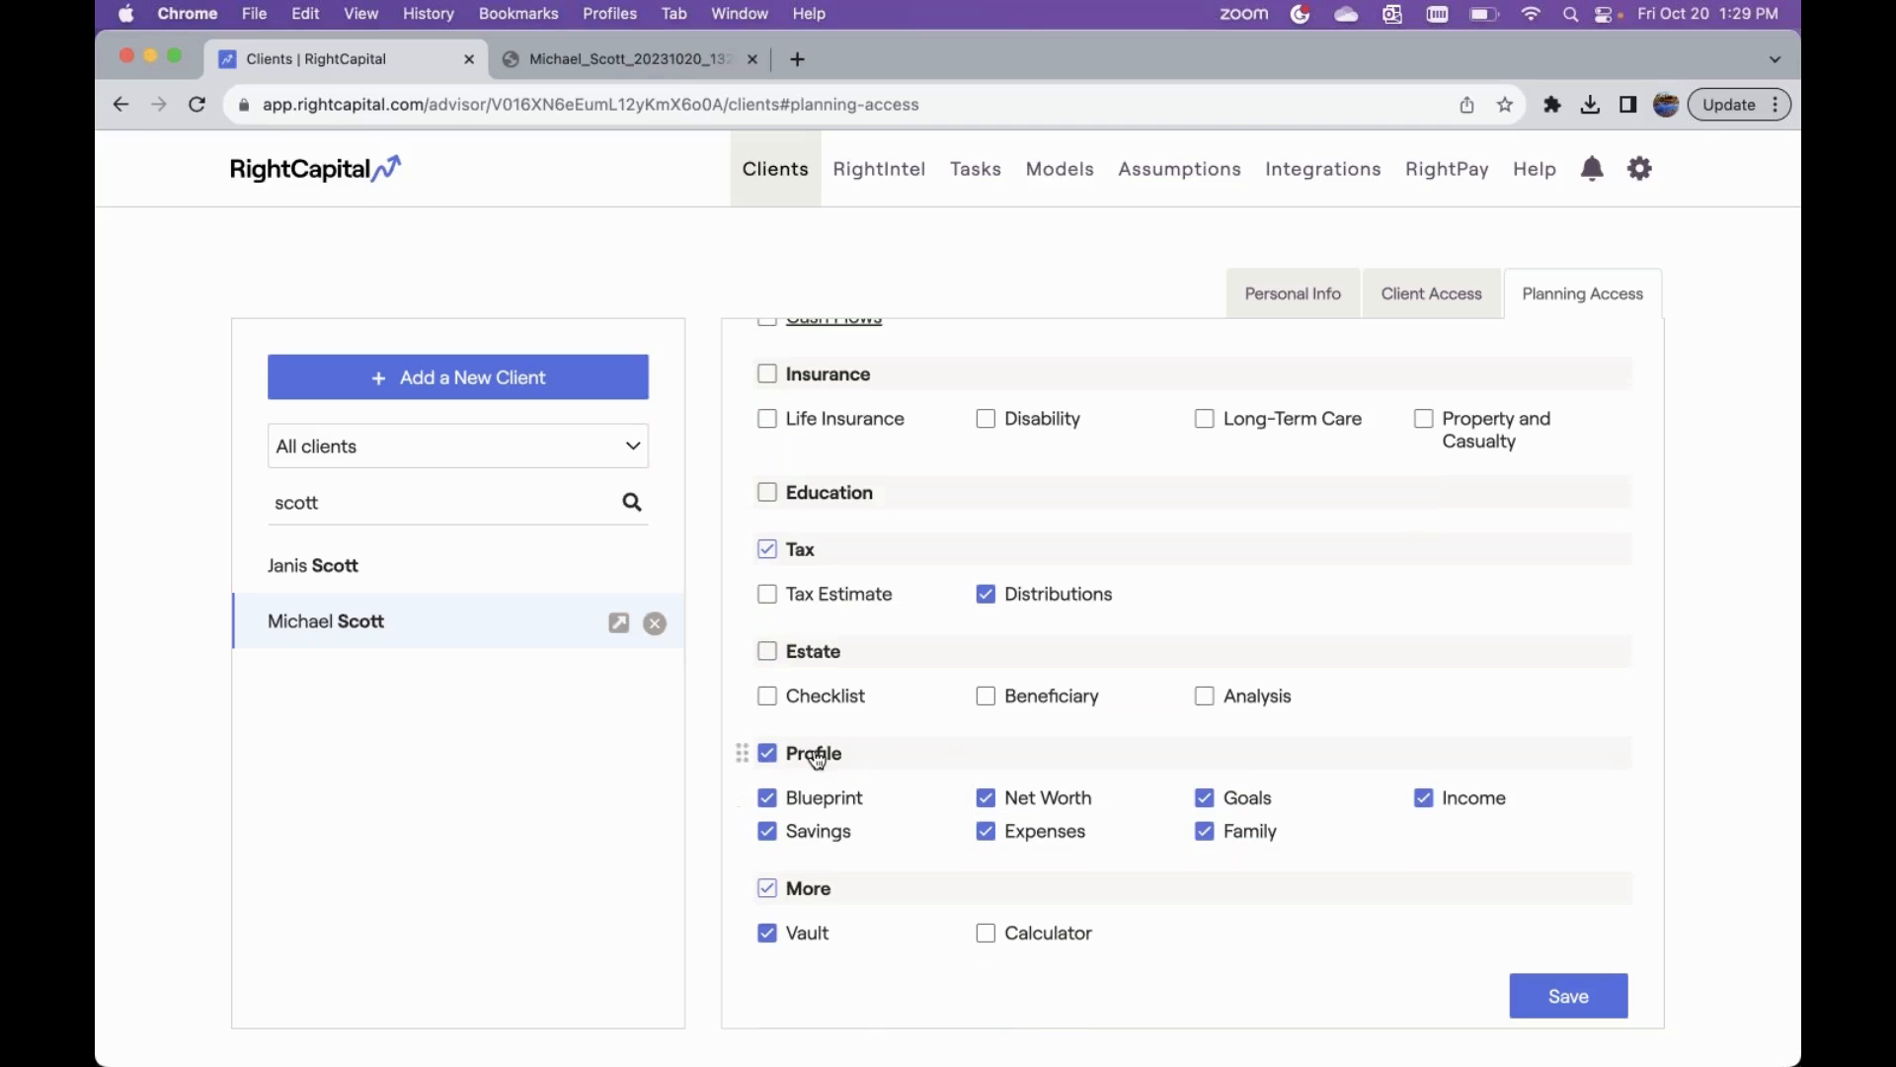
pyautogui.click(767, 752)
pyautogui.click(812, 798)
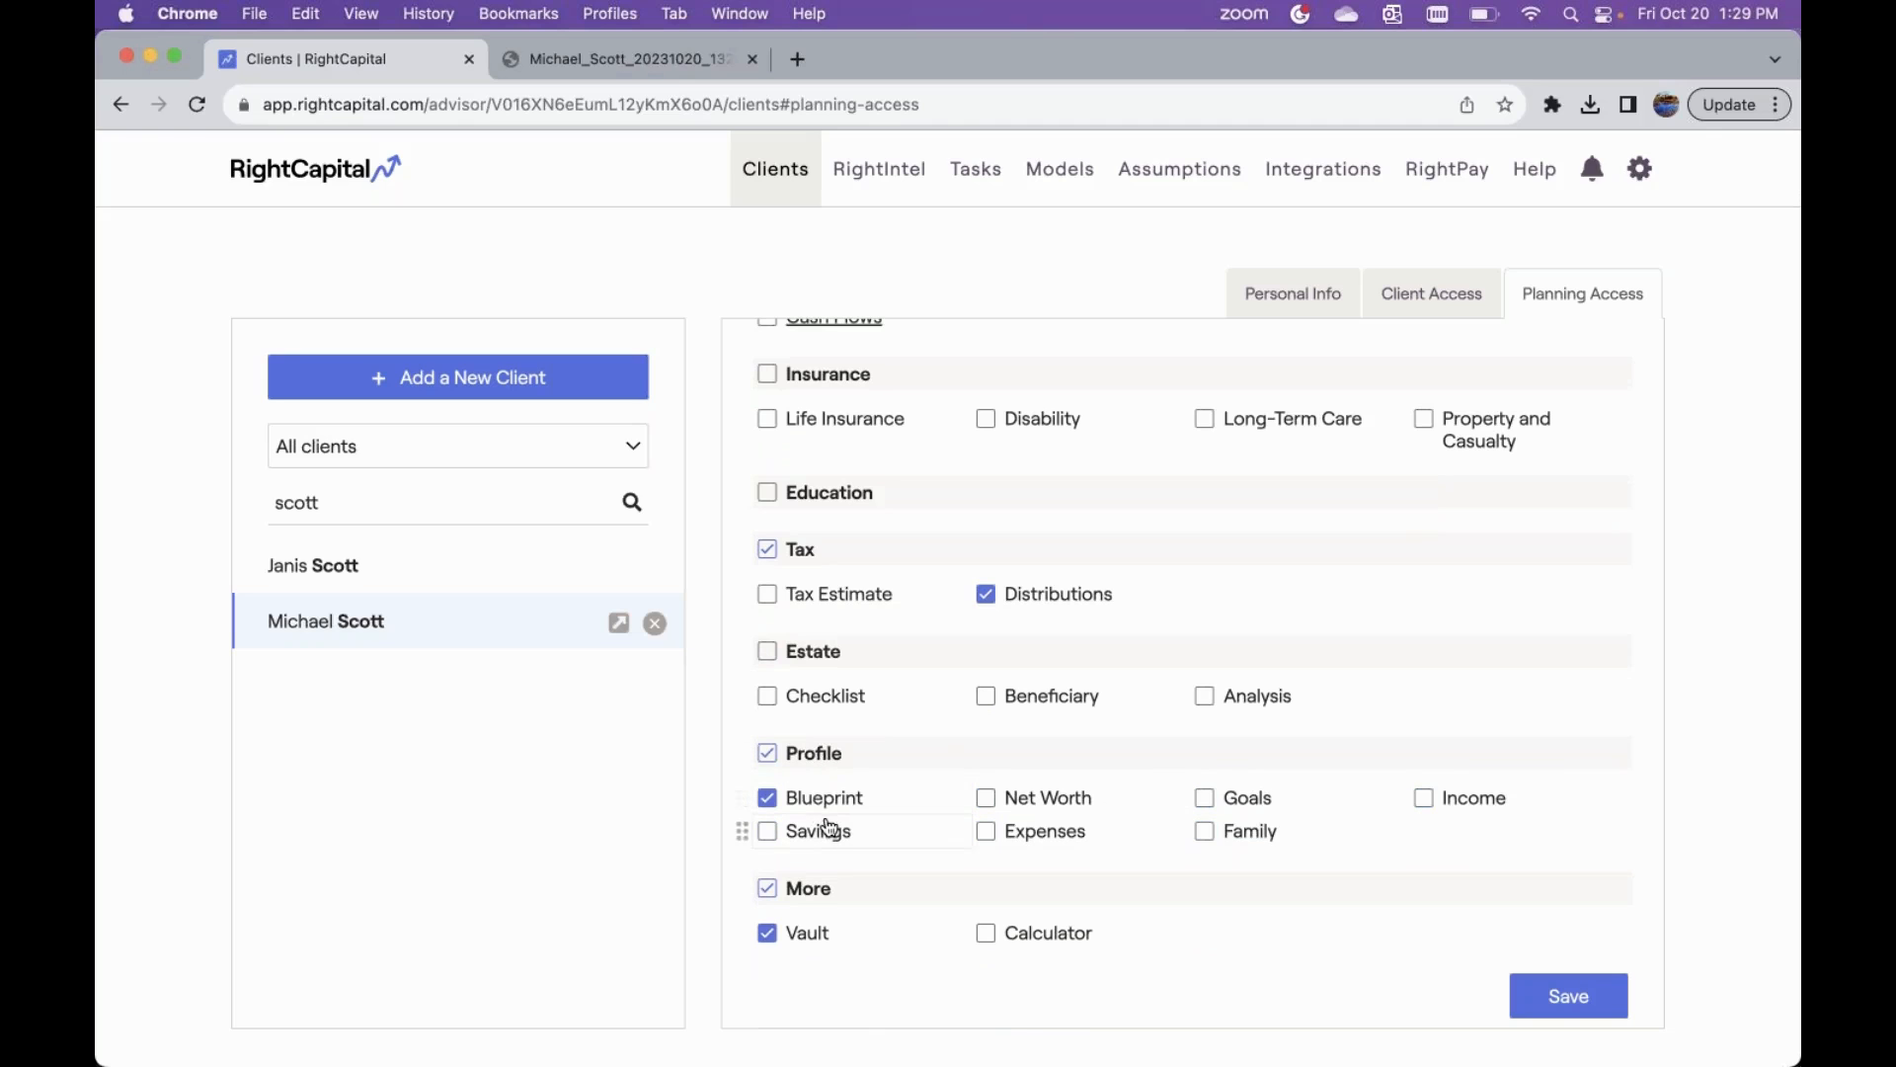
pyautogui.click(1565, 1000)
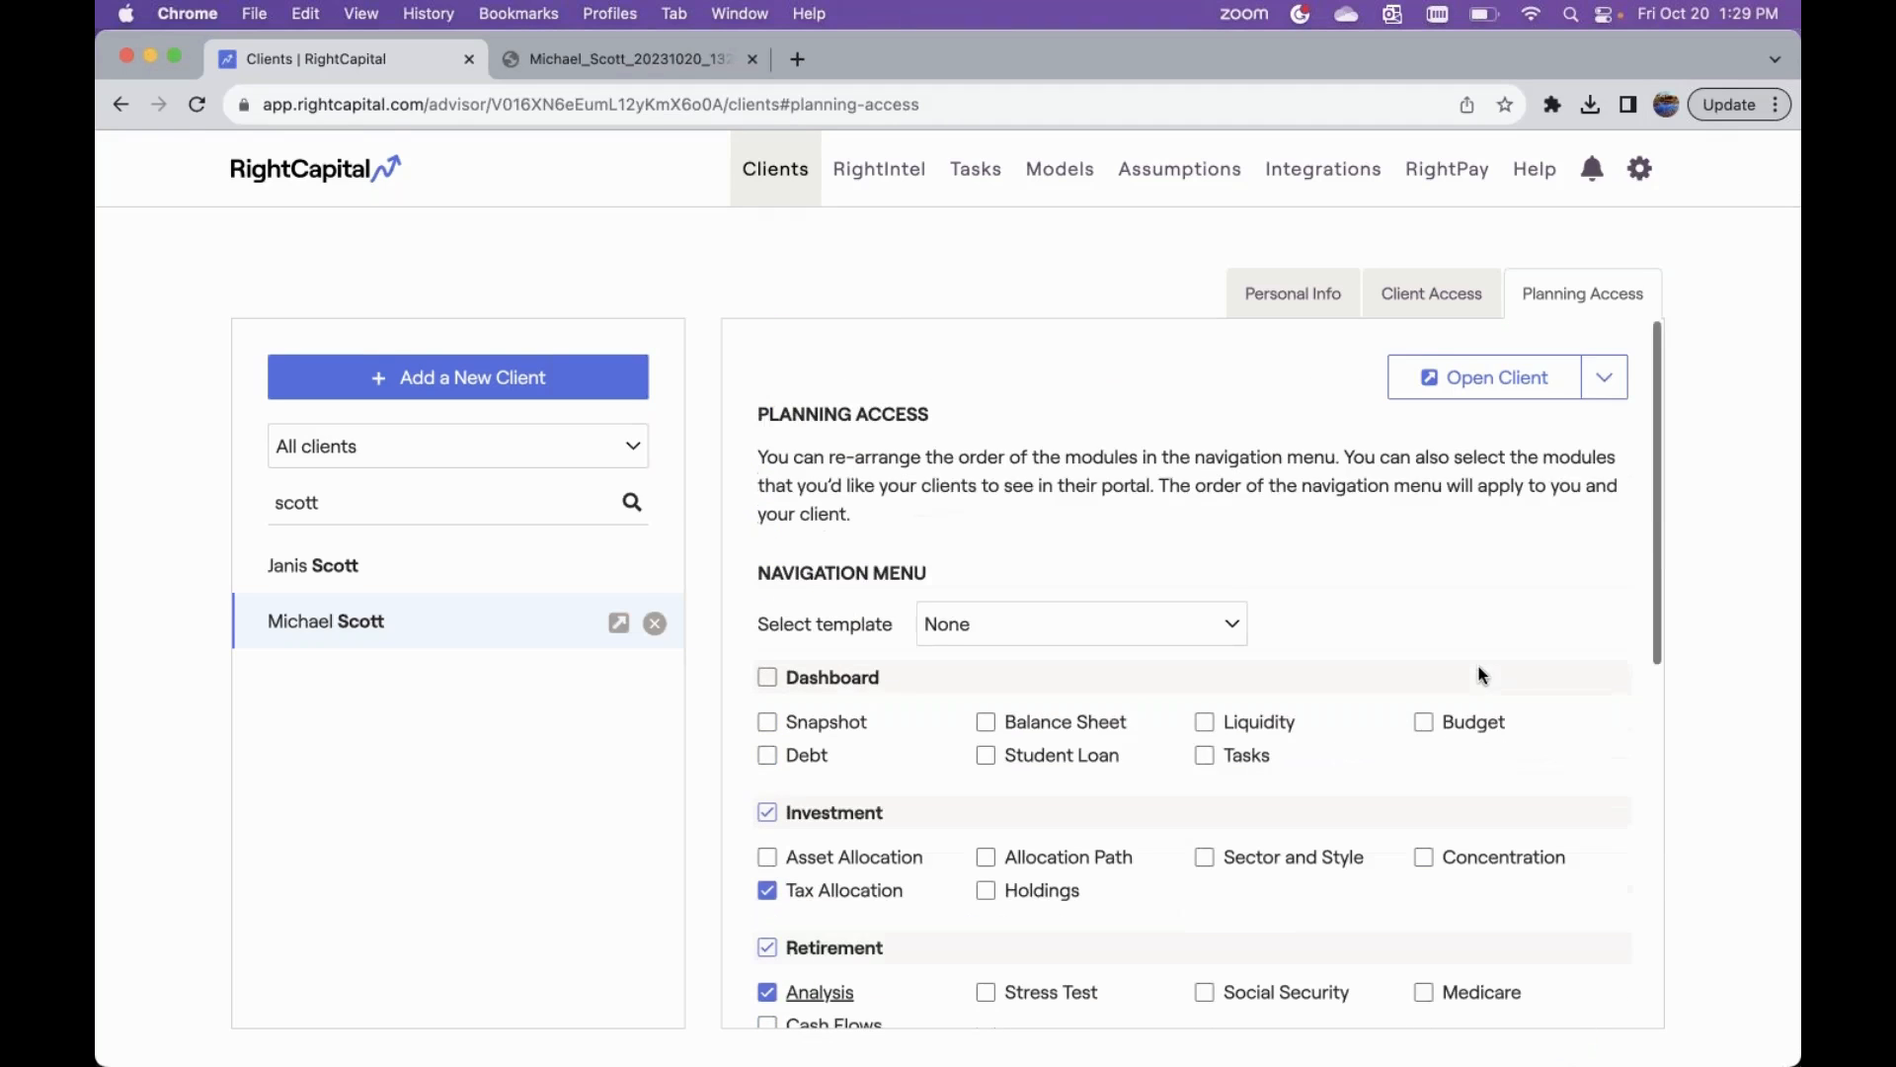
# - Open the client in Client Access Mode and view the Tax Allocation page
pyautogui.click(1605, 381)
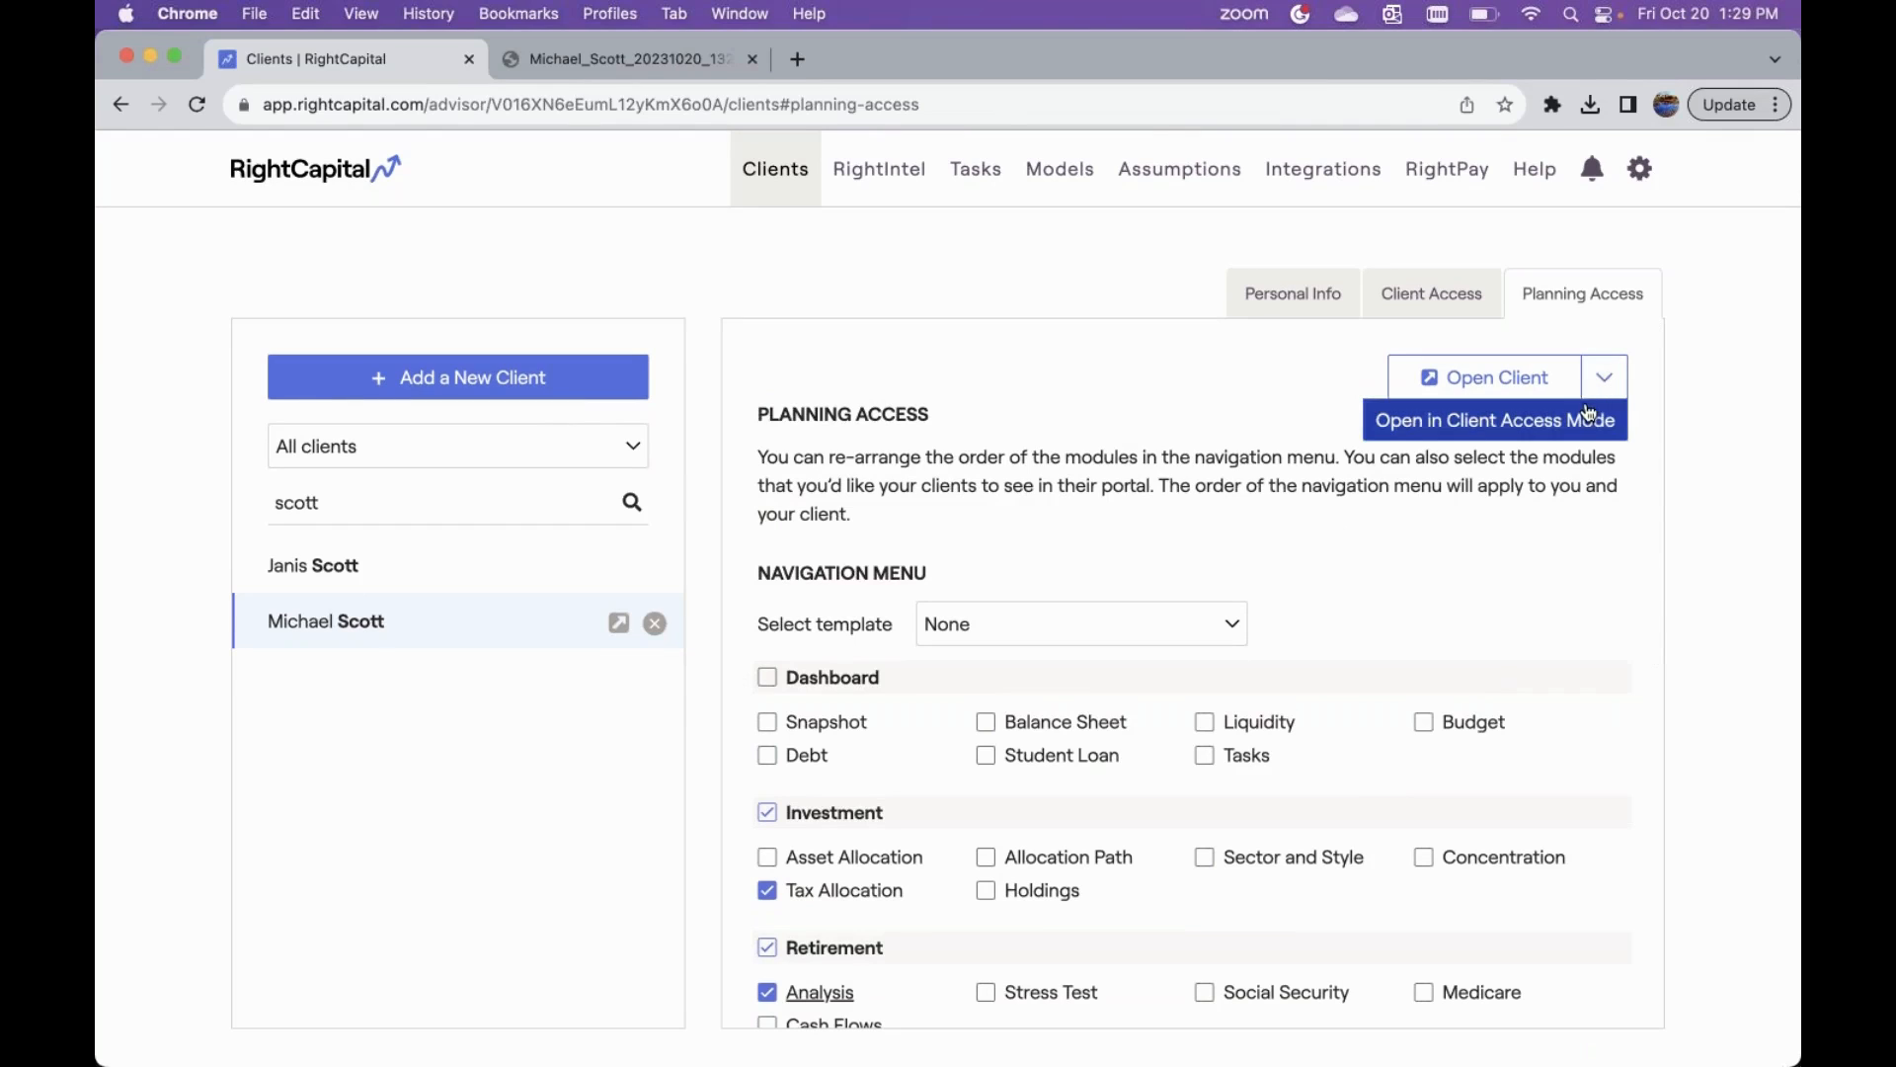
pyautogui.click(1587, 420)
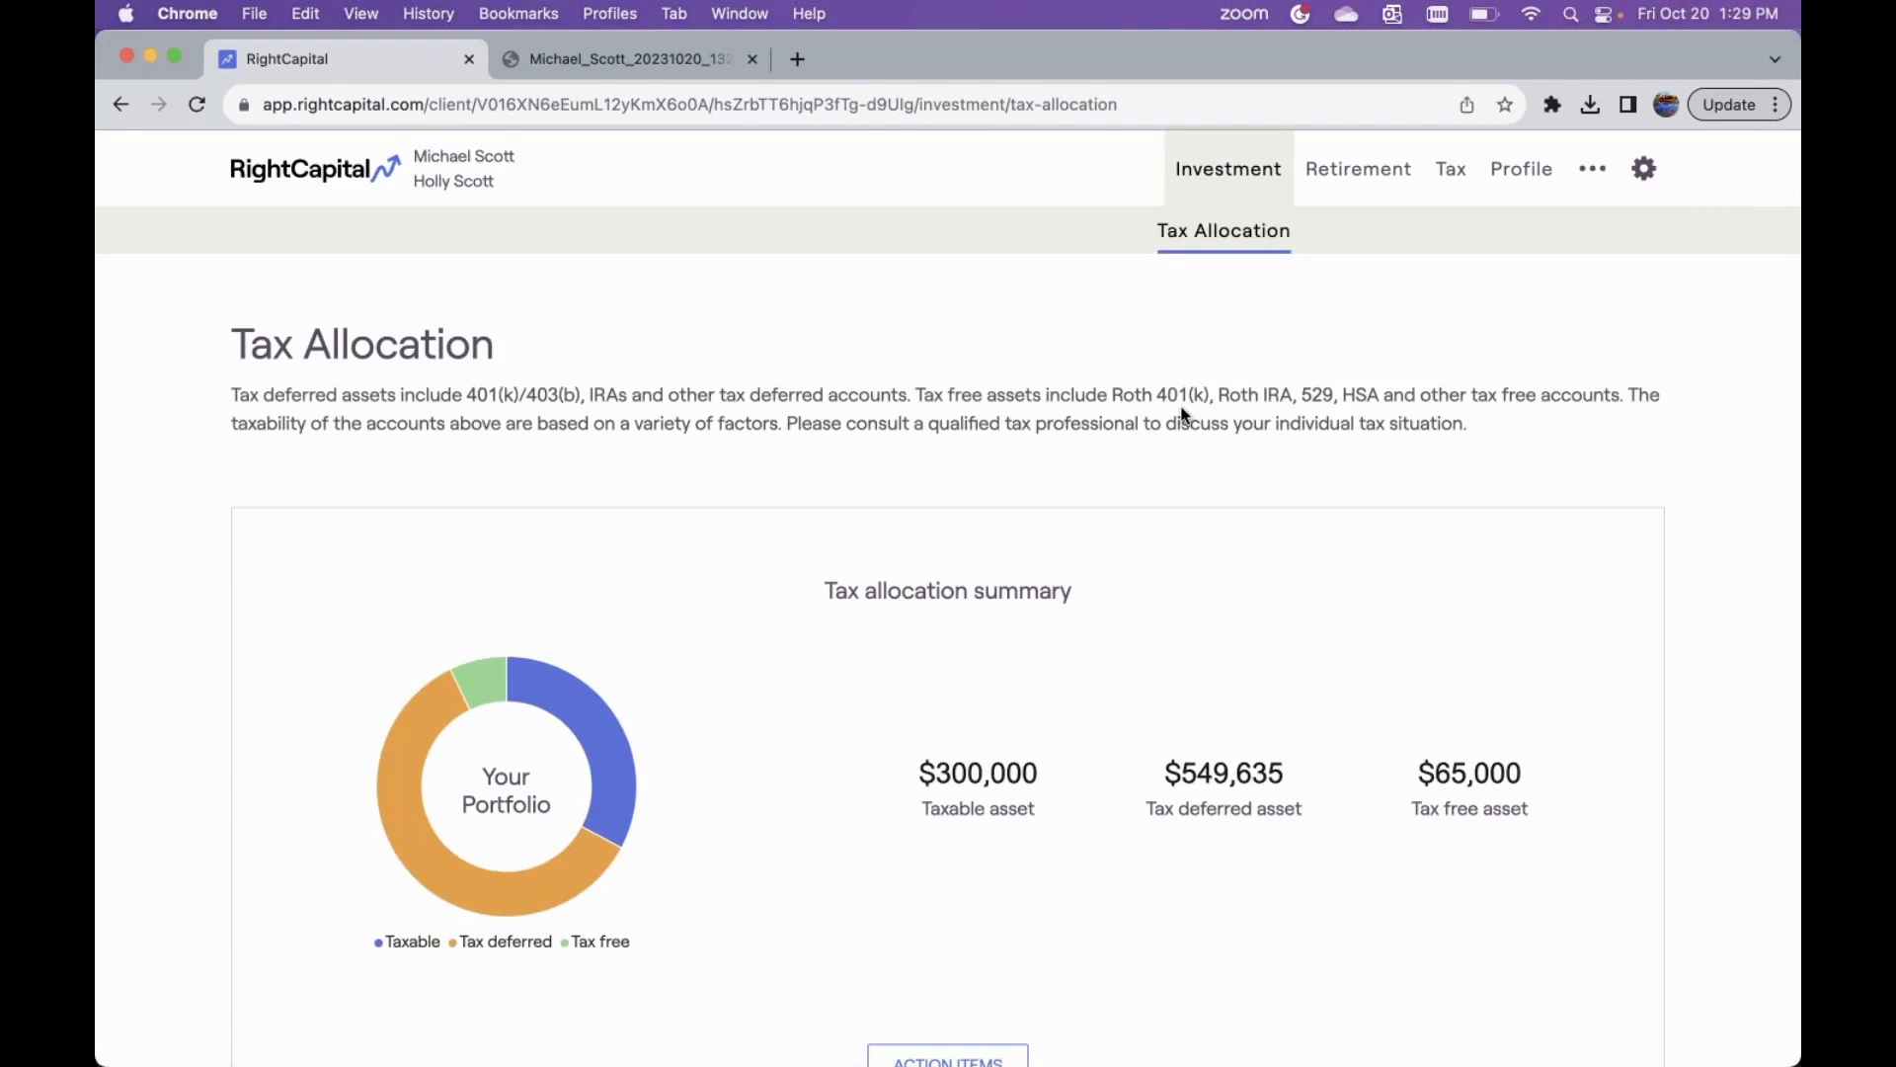
pyautogui.scroll(-1, 1191, 410)
pyautogui.scroll(1, 1204, 388)
# - In Retirement Analysis, switch the Manual Roth Conversions plan to the Roth Conversion Strategy plan and review its action items
pyautogui.click(1355, 185)
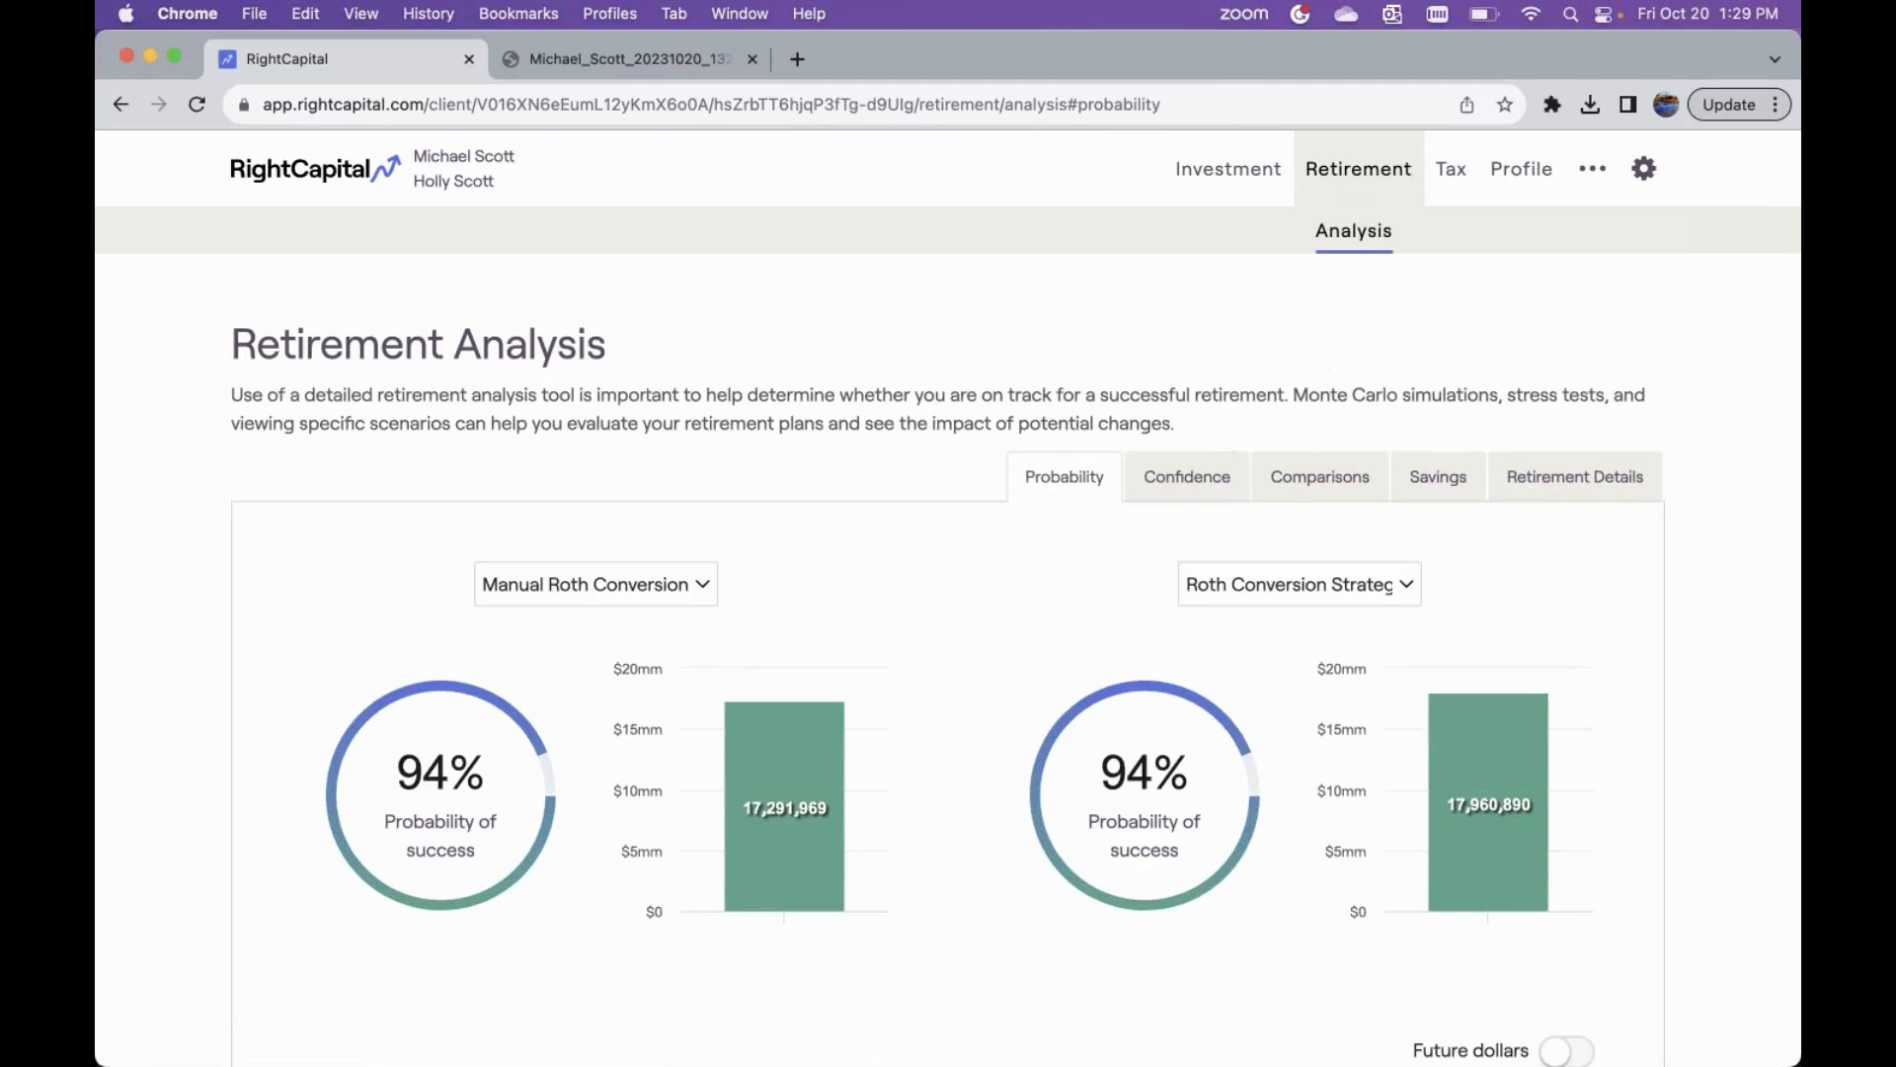
pyautogui.scroll(-2, 757, 599)
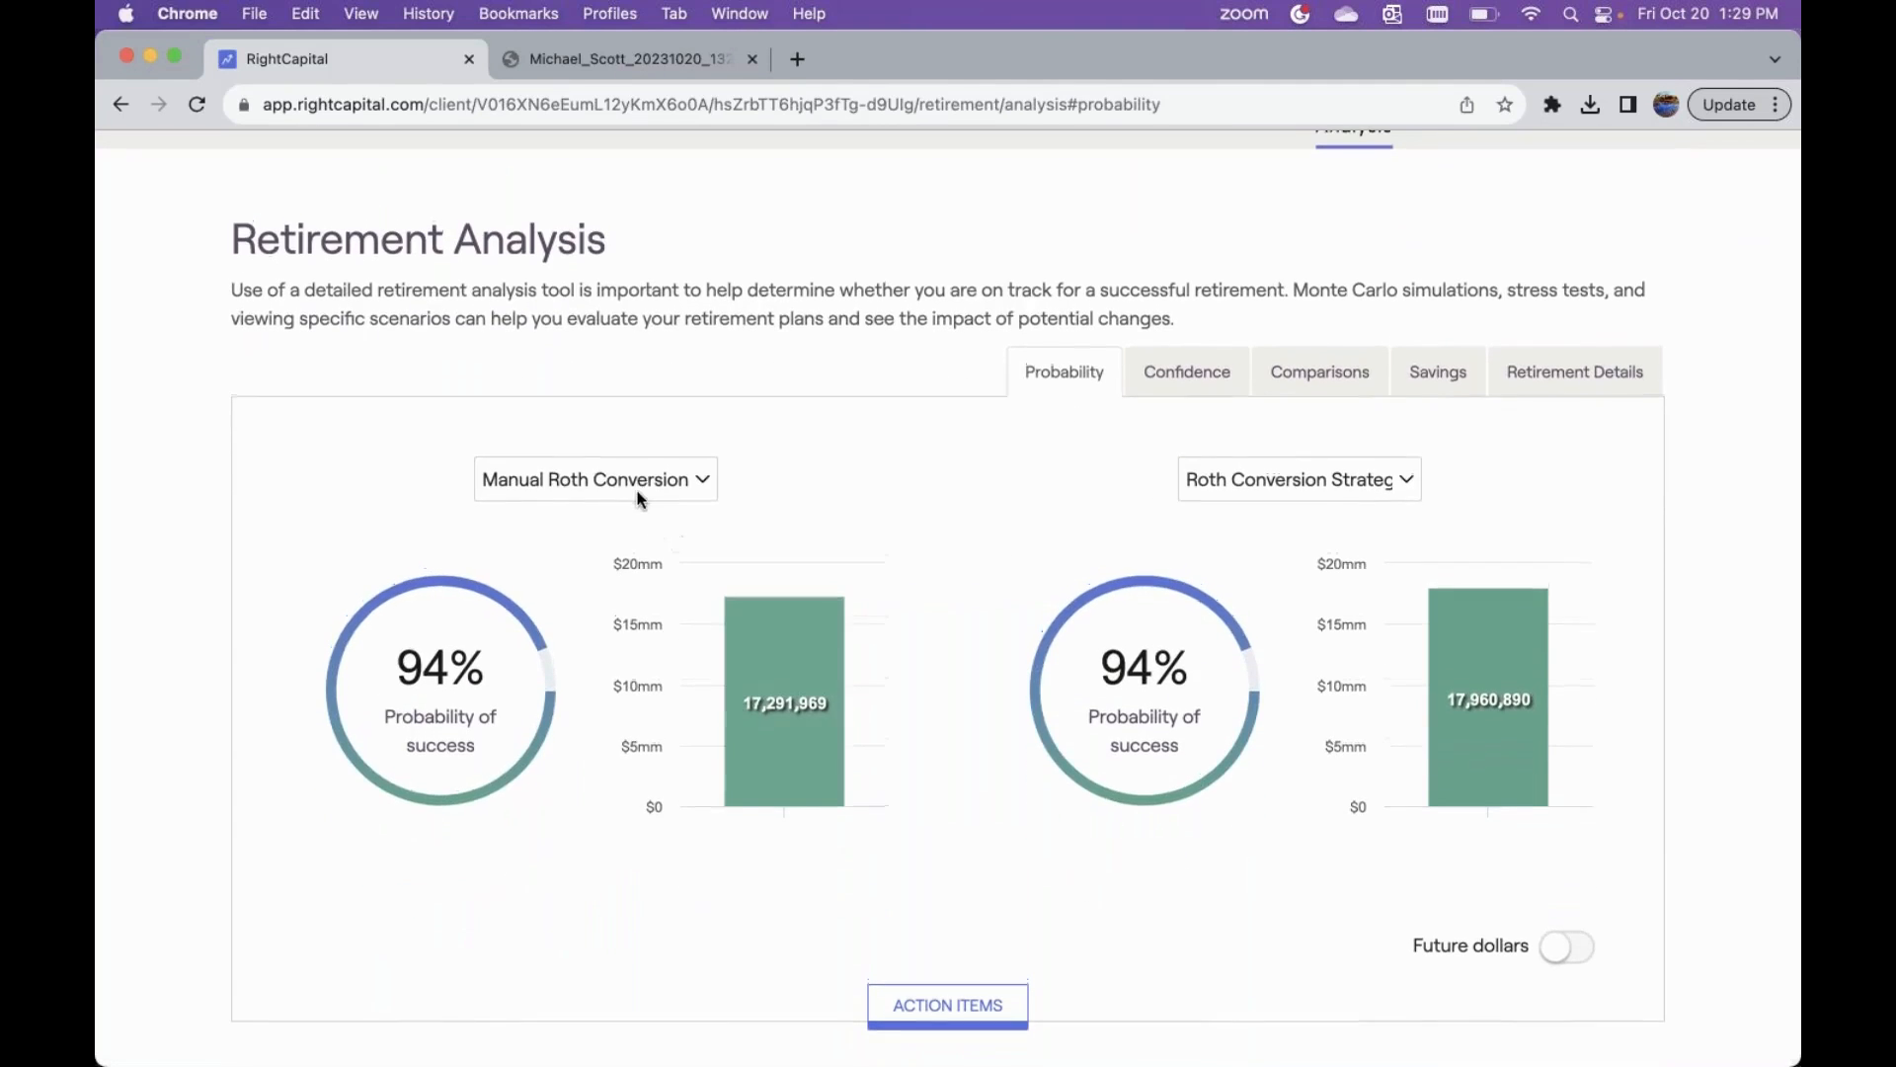
pyautogui.click(632, 482)
pyautogui.click(638, 515)
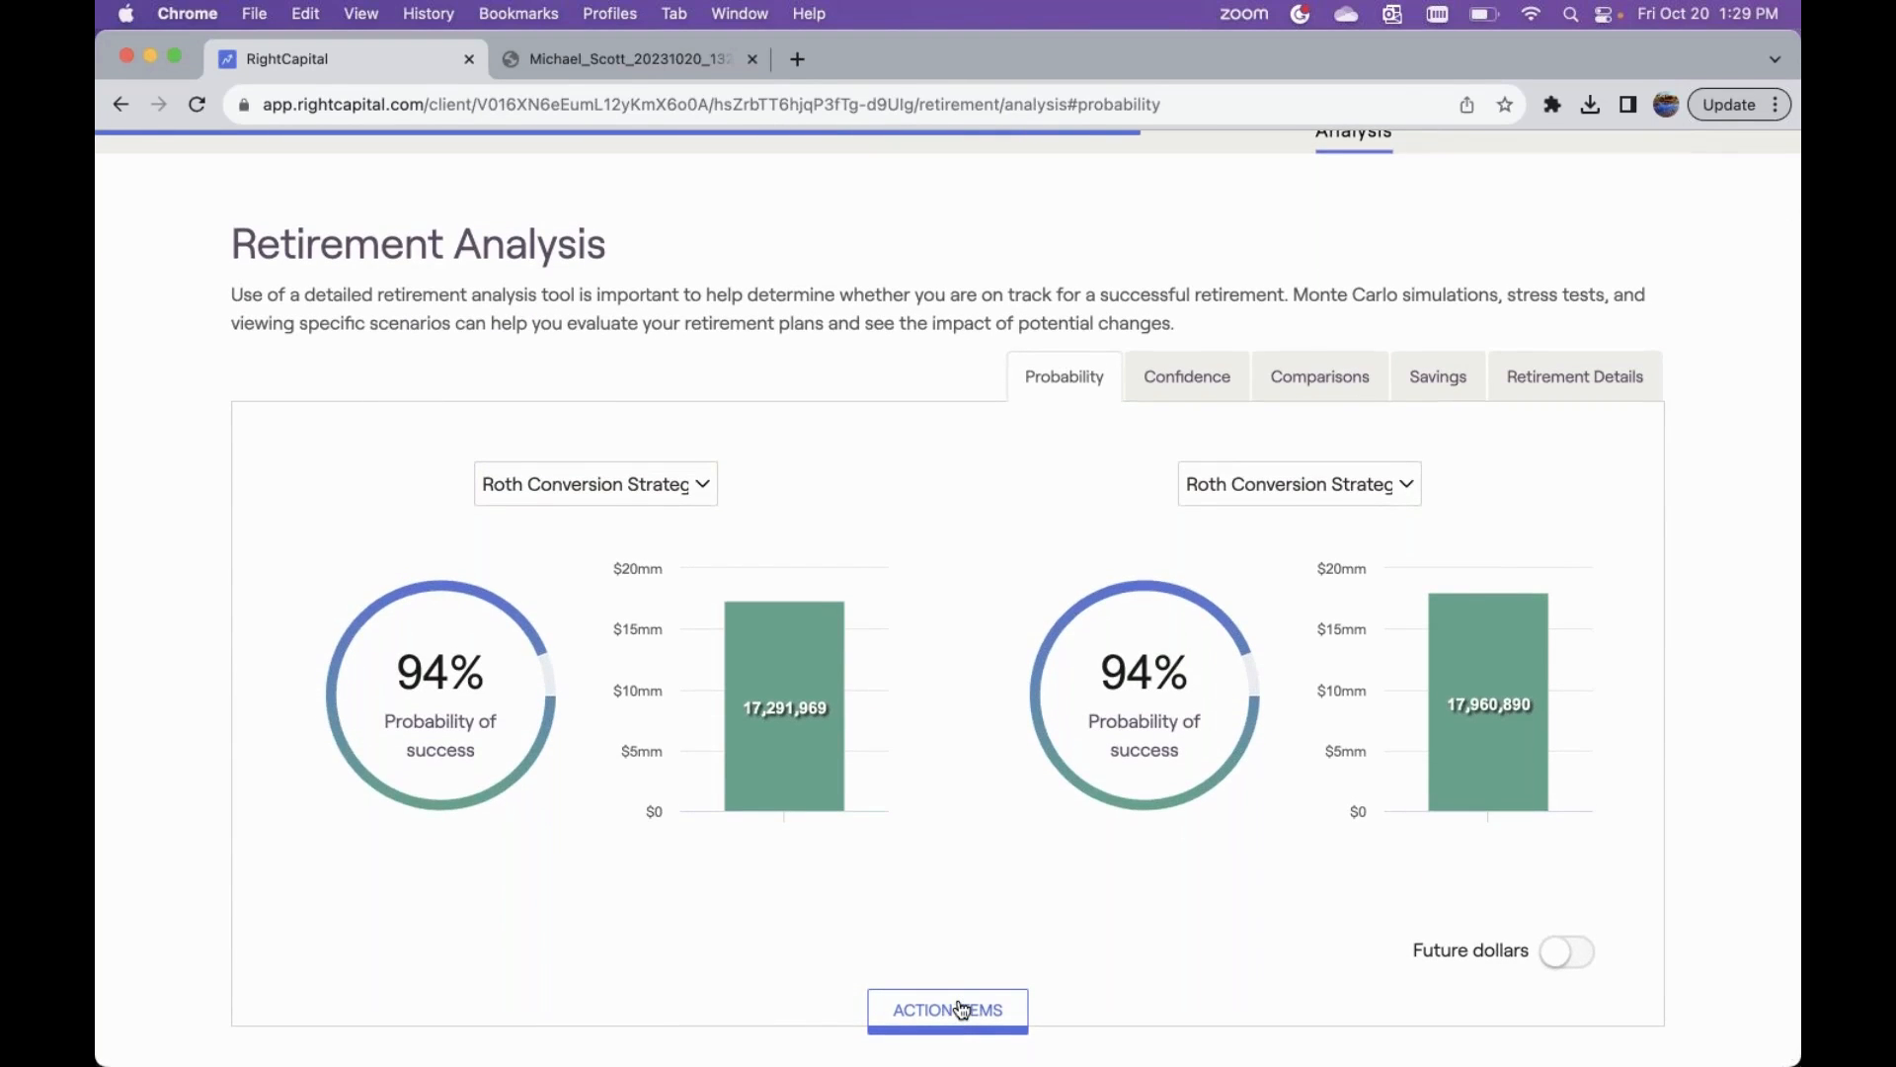
pyautogui.scroll(-4, 963, 1007)
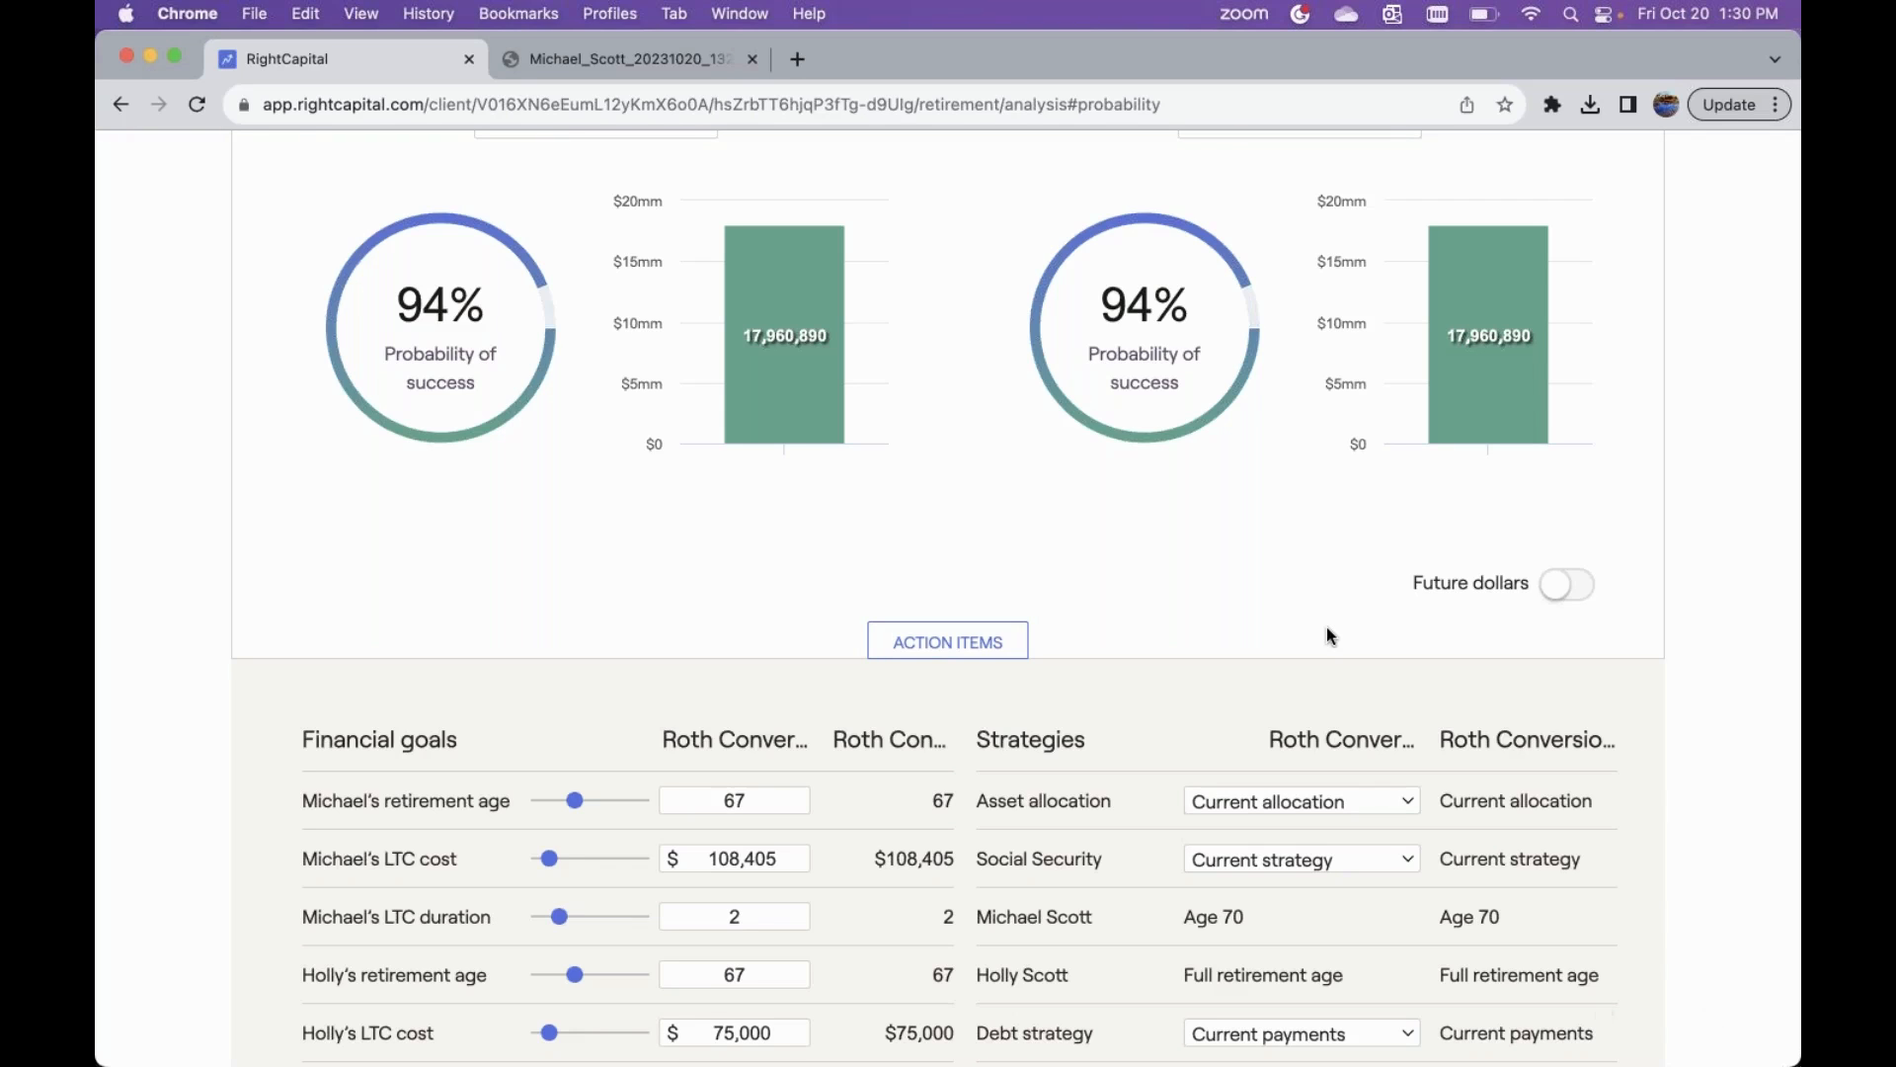
pyautogui.scroll(5, 1326, 626)
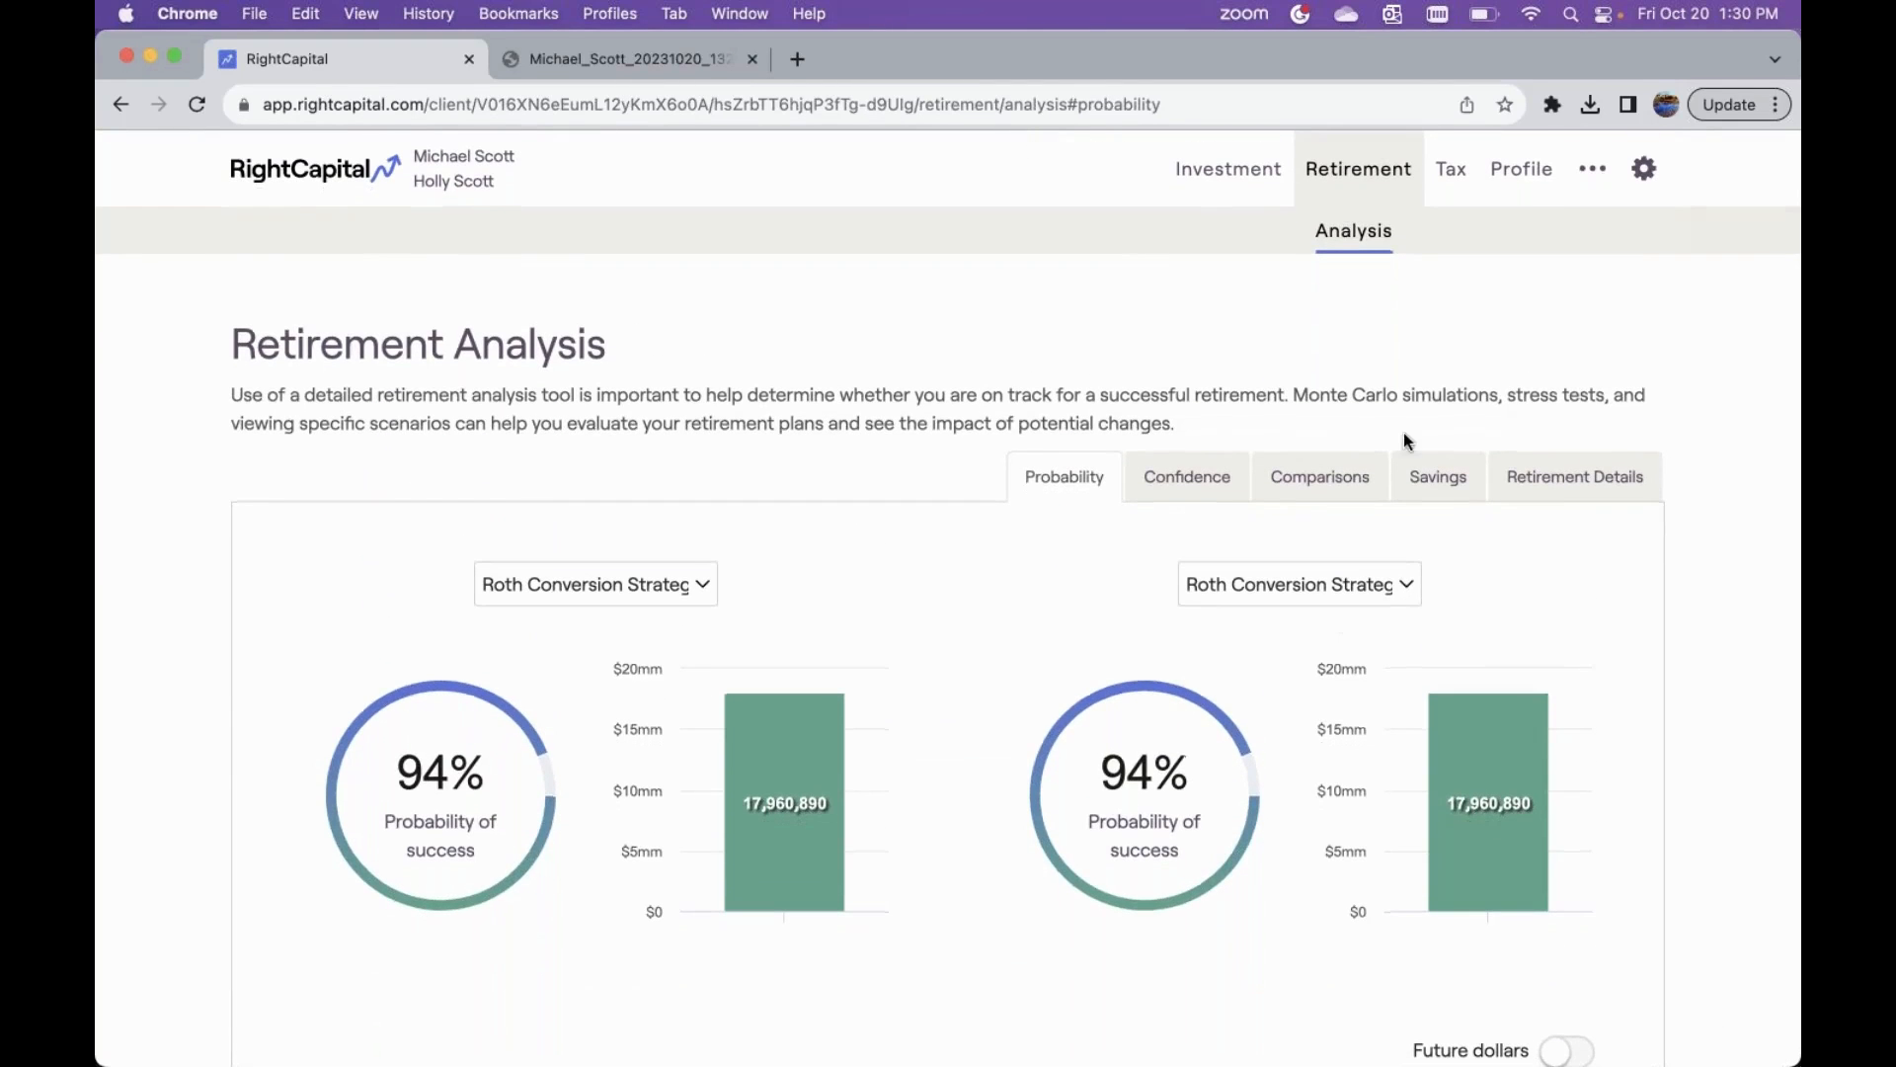
# - View the client's Tax Distributions page and return to the advisor portal
pyautogui.click(1451, 173)
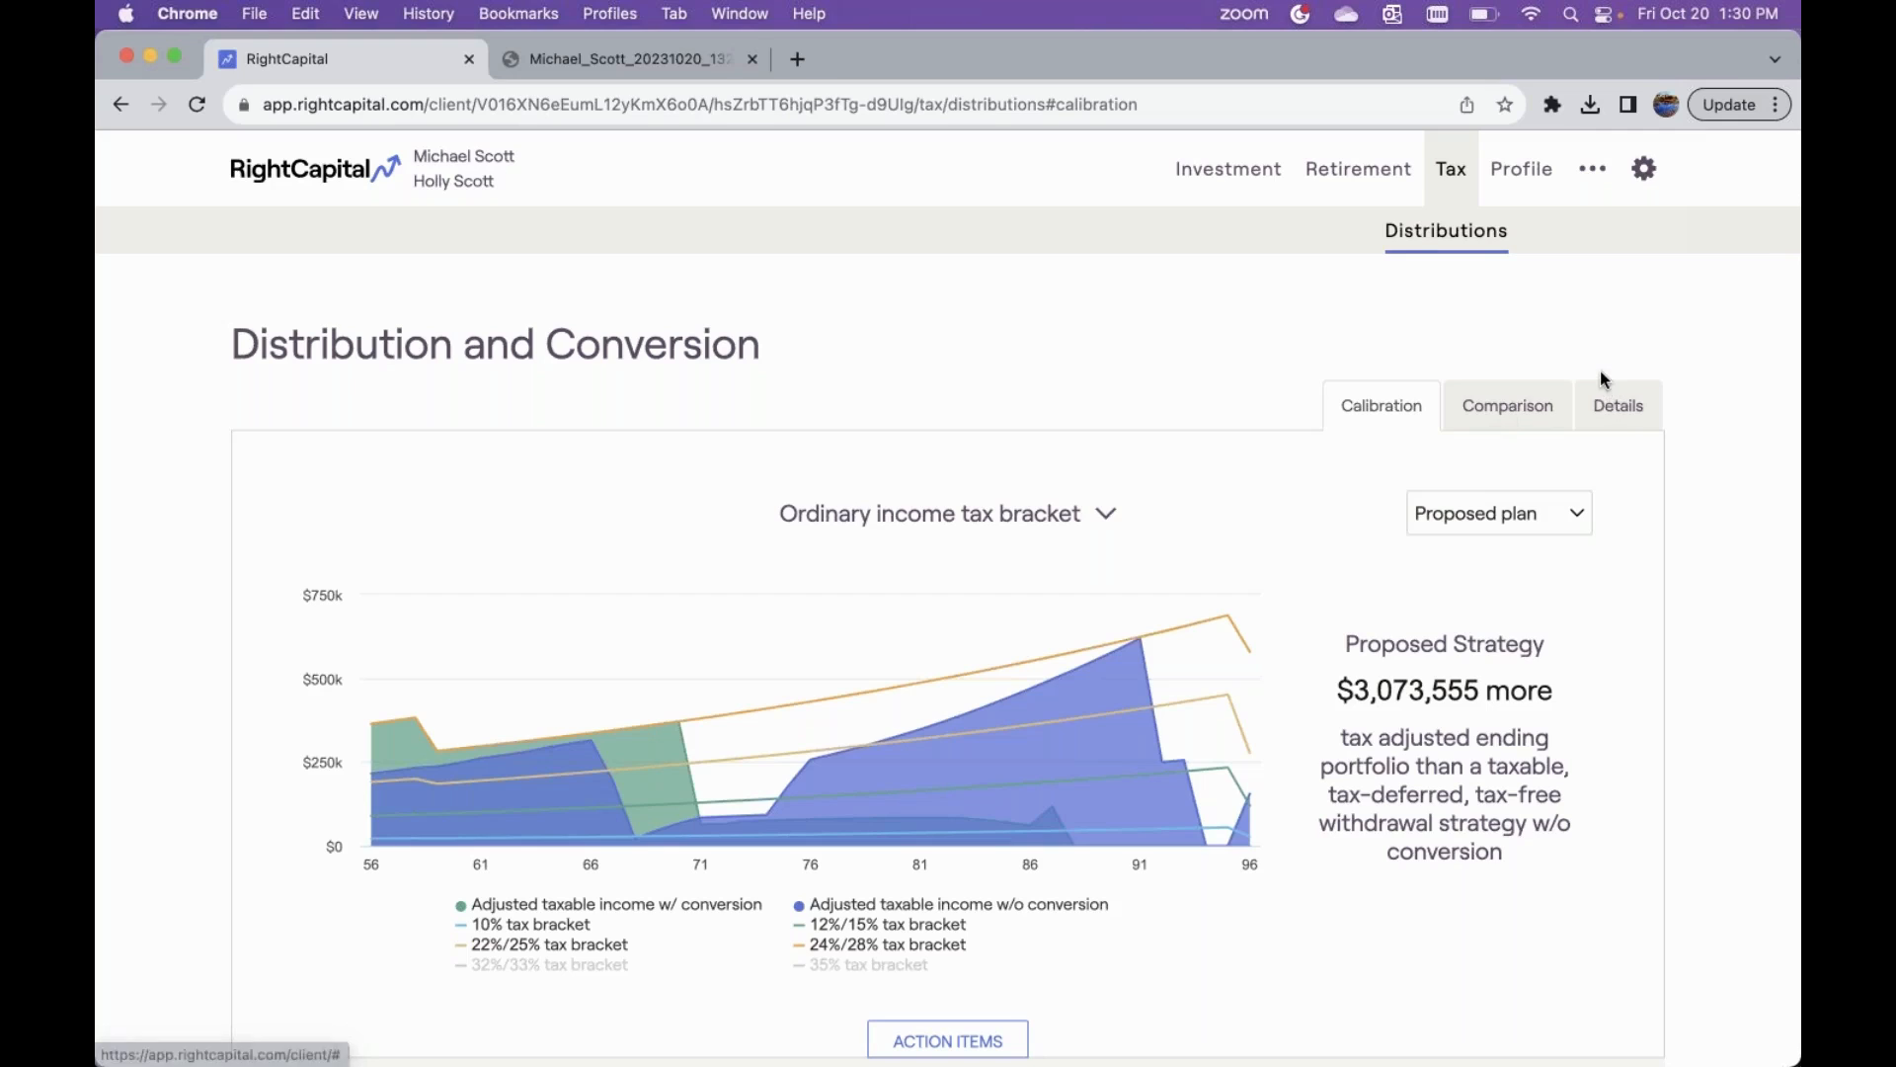
pyautogui.click(309, 176)
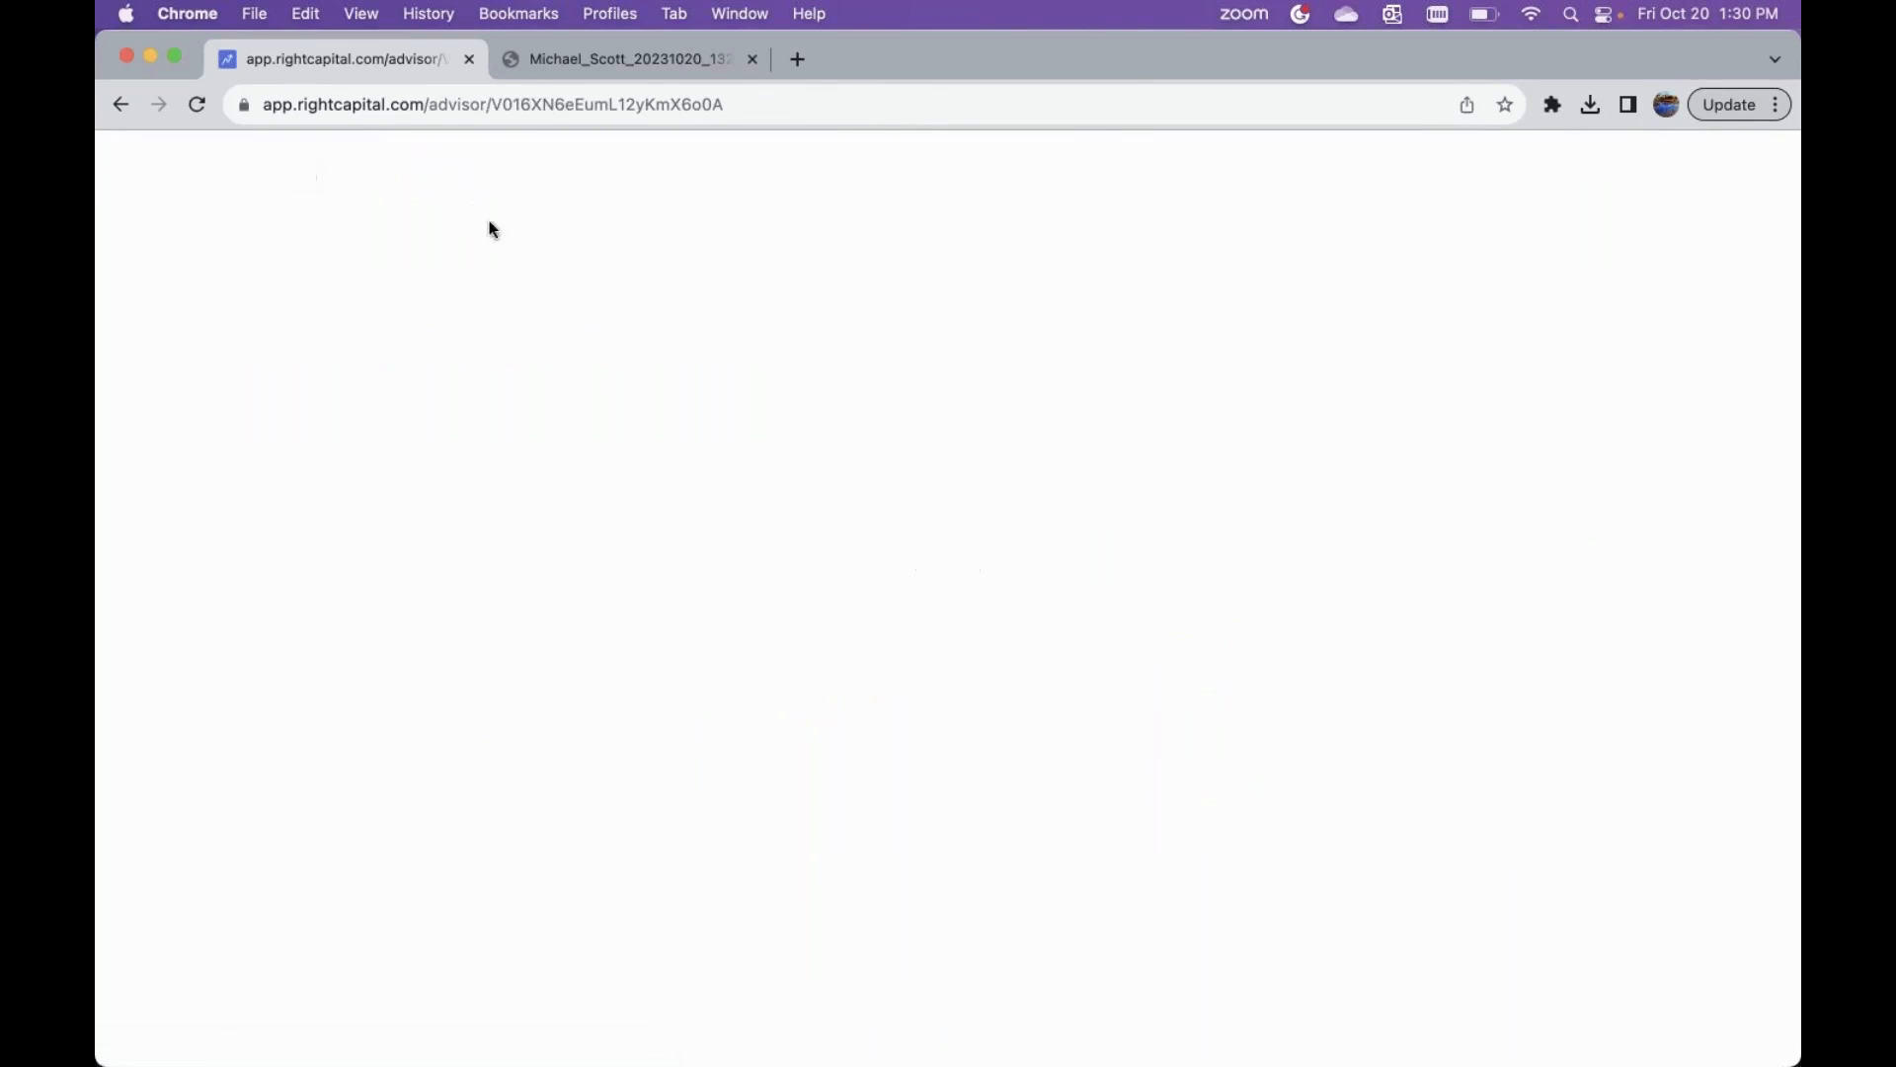